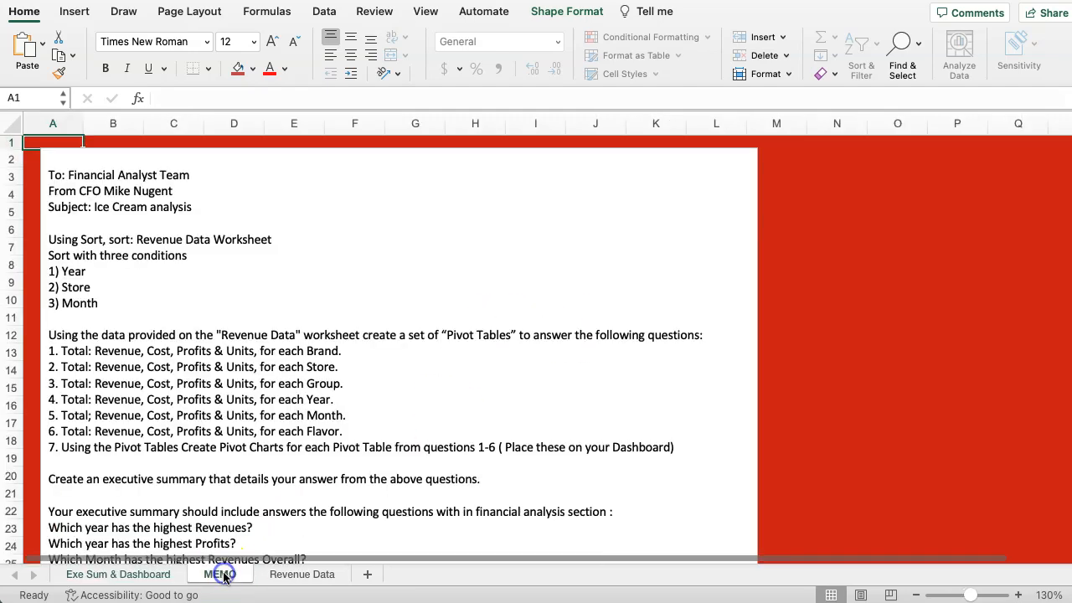
# Read the MEMO sheet's sorting conditions, pivot table and chart tasks, and executive summary questions.
pyautogui.click(223, 574)
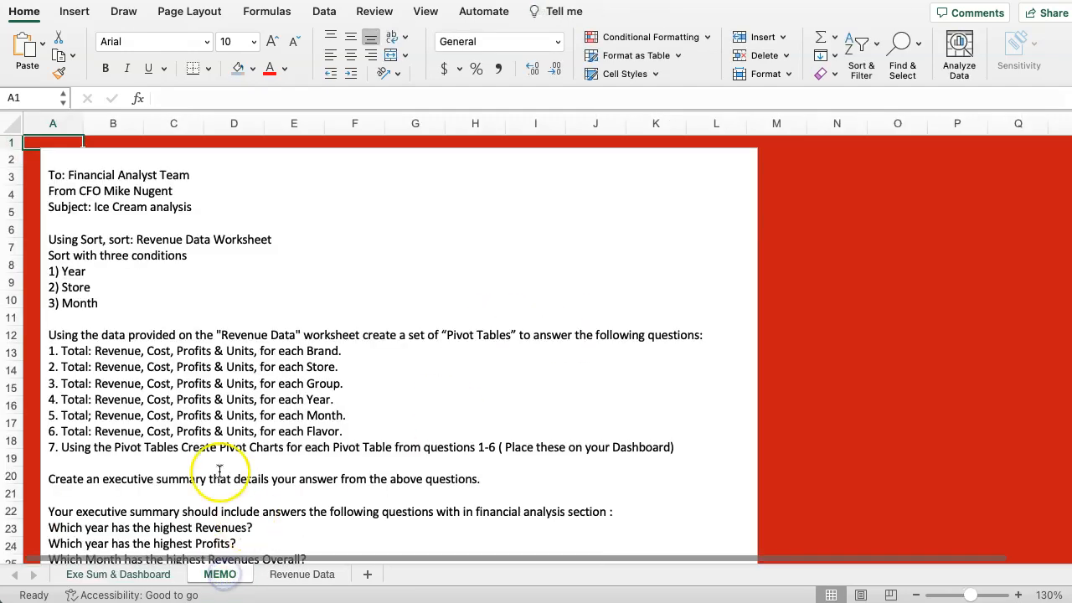
pyautogui.click(1018, 594)
pyautogui.scroll(-10, 201, 327)
pyautogui.scroll(10, 219, 335)
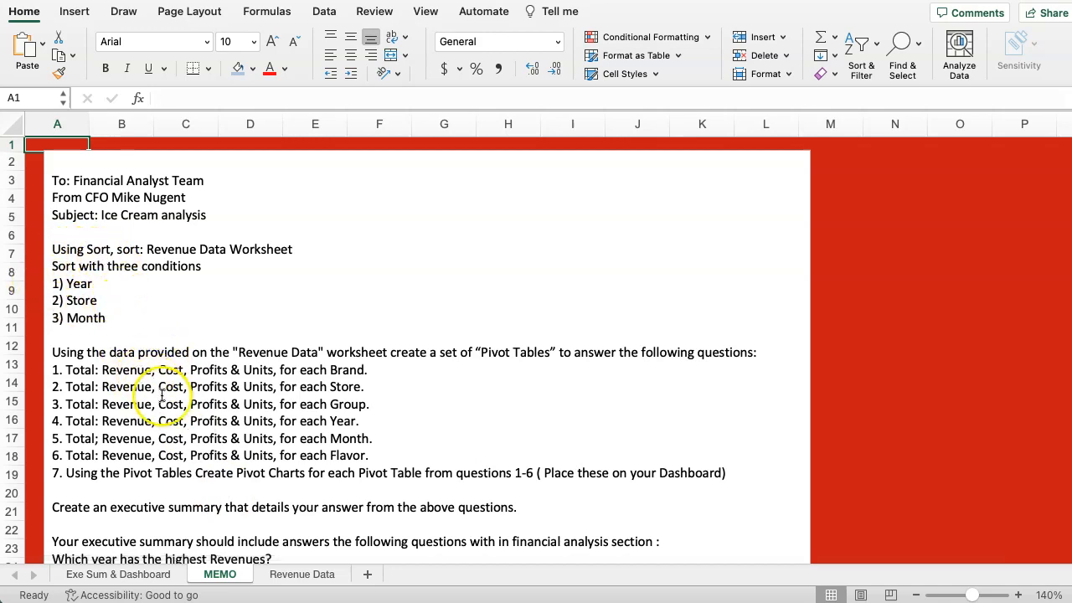
pyautogui.scroll(-5, 170, 404)
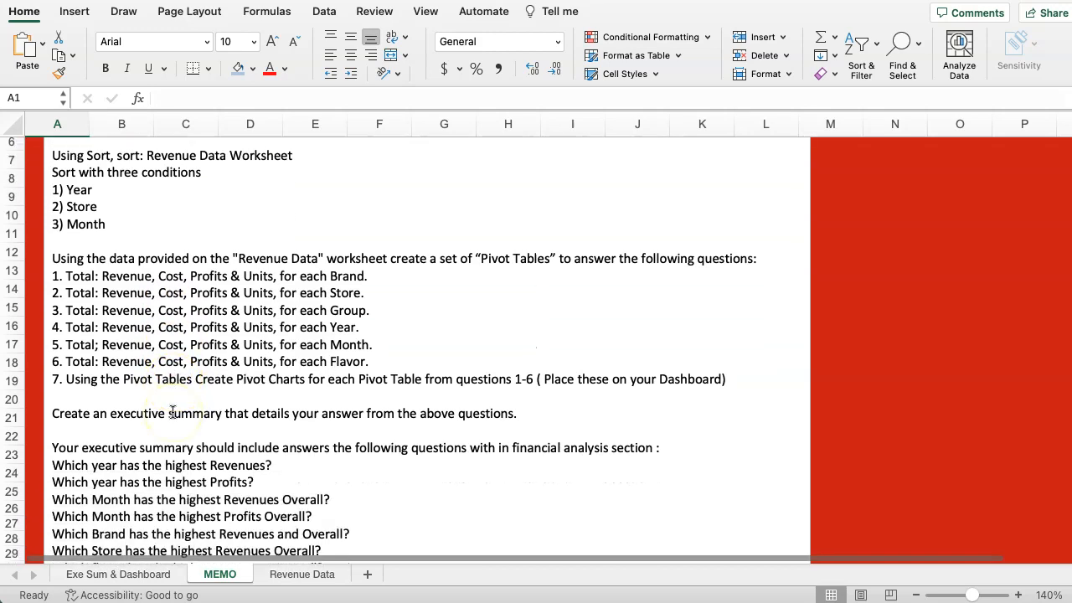
pyautogui.scroll(-1, 195, 406)
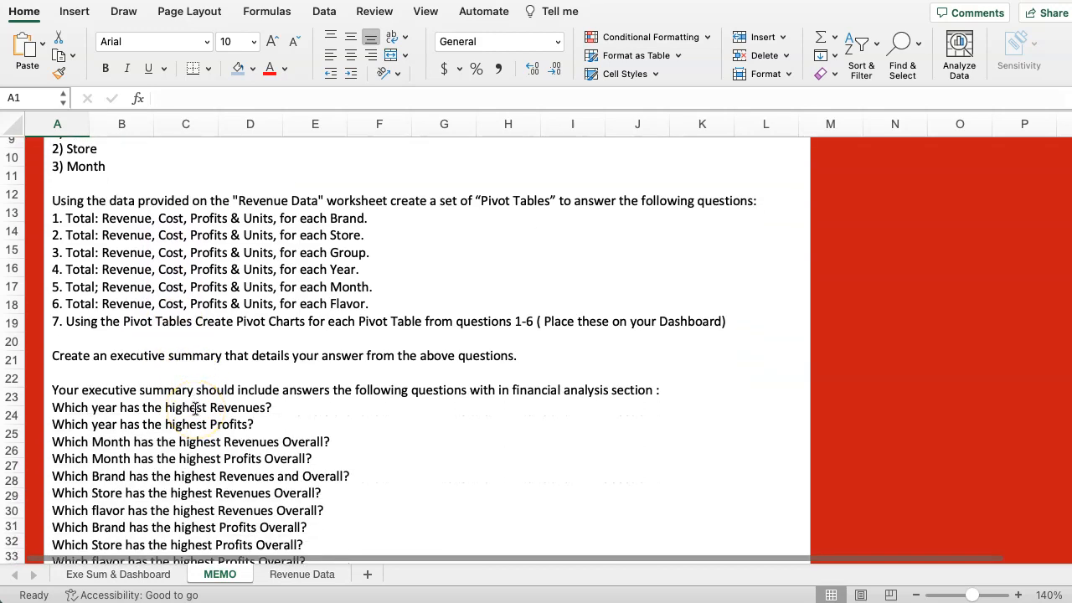
pyautogui.scroll(1, 195, 407)
pyautogui.scroll(-5, 196, 409)
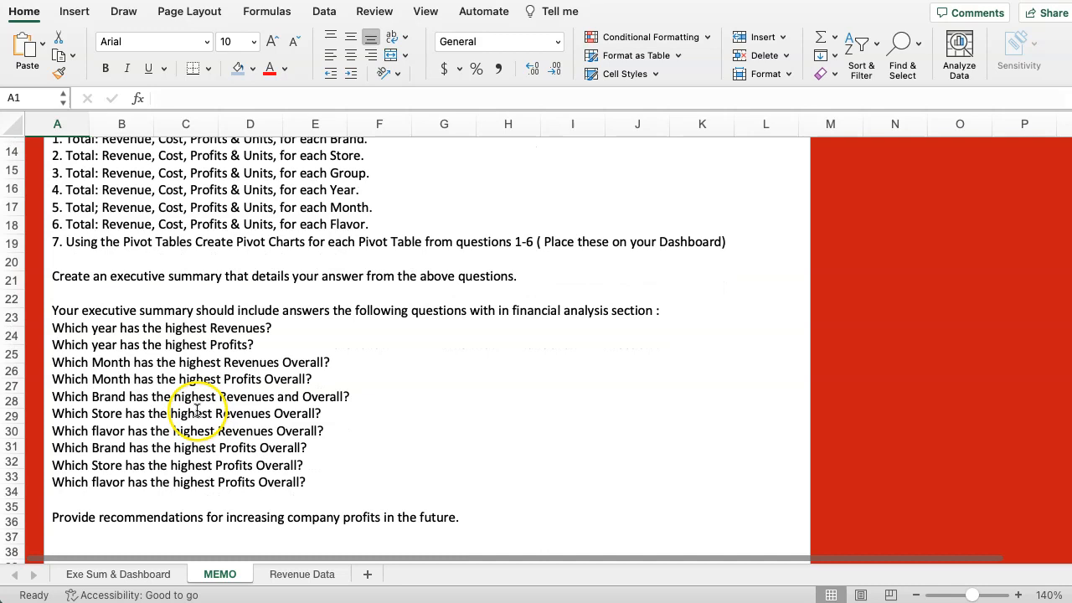
pyautogui.scroll(-2, 196, 409)
pyautogui.scroll(15, 192, 453)
# Review the executive summary sections and the dashboard area on the Exe Sum & Dashboard sheet.
pyautogui.click(89, 578)
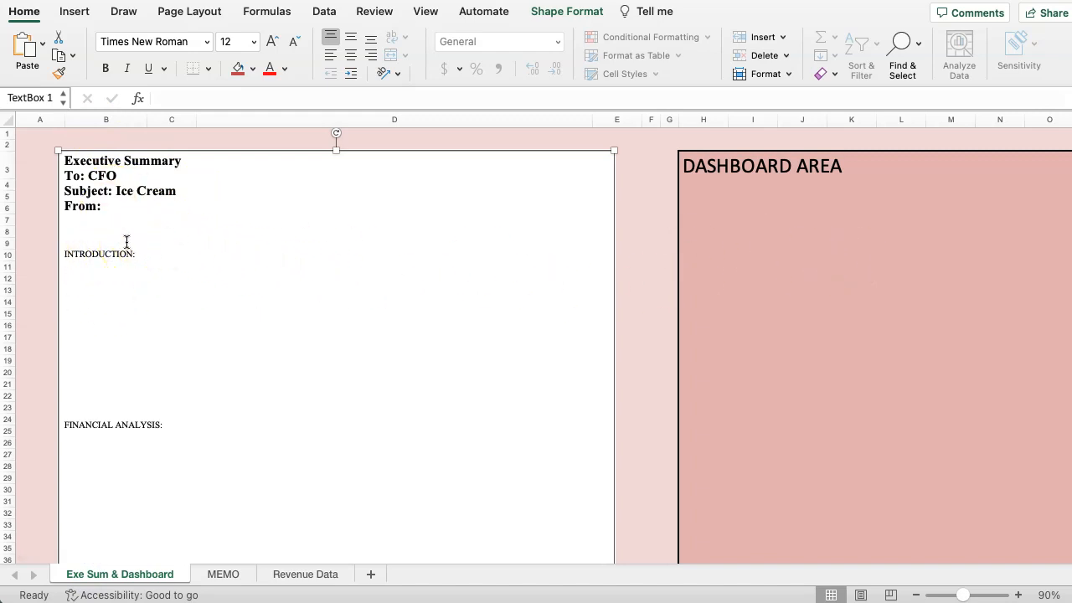
pyautogui.scroll(-10, 117, 304)
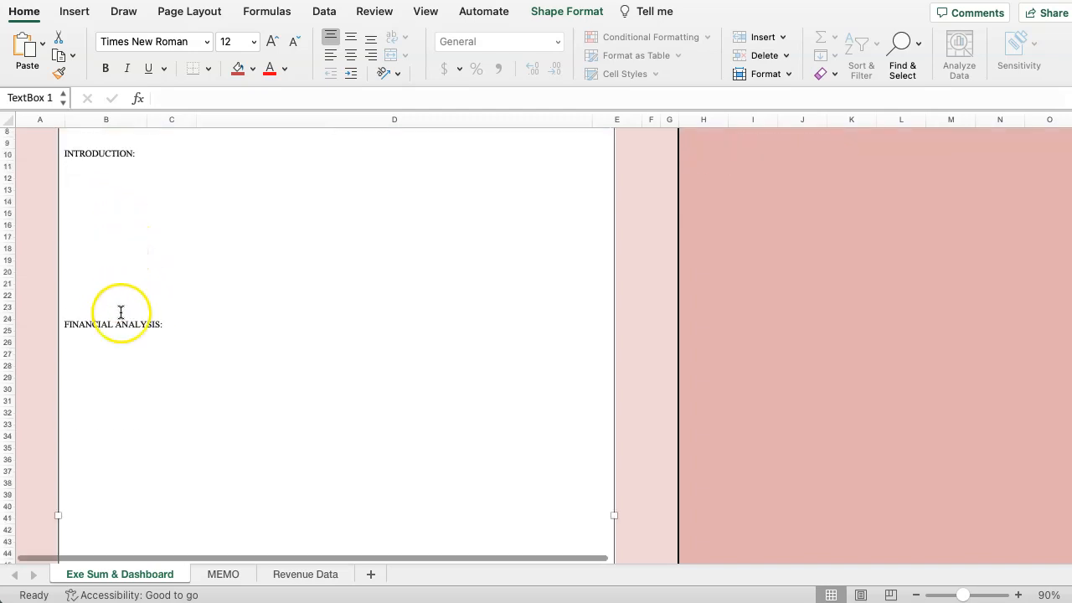
pyautogui.scroll(-5, 121, 350)
pyautogui.scroll(15, 119, 445)
pyautogui.scroll(3, 112, 393)
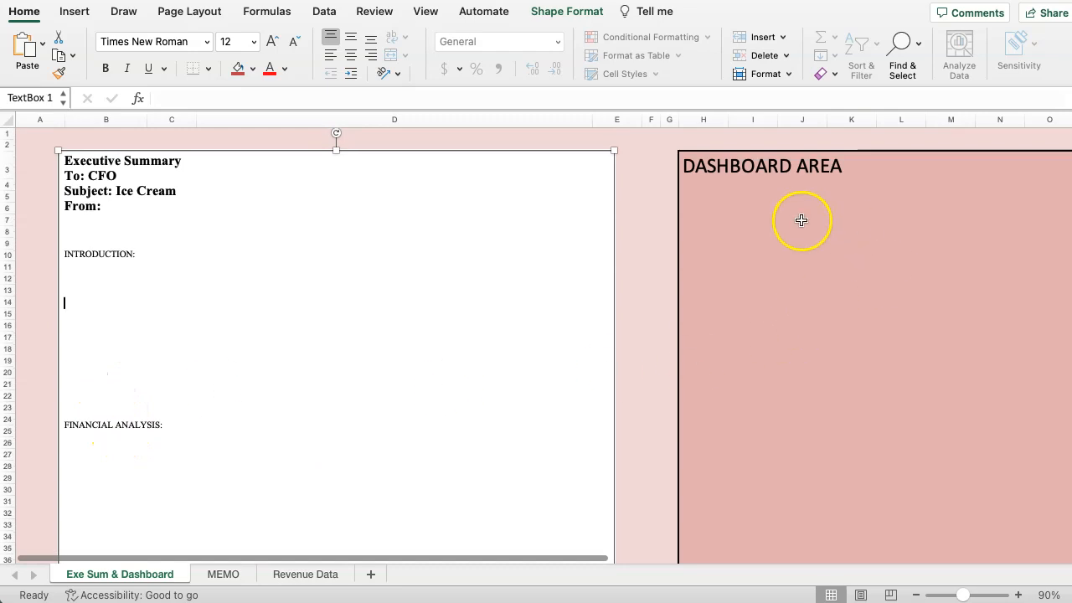
# Examine the ice cream sales records and the frozen header row on the Revenue Data sheet.
pyautogui.click(224, 575)
pyautogui.click(299, 575)
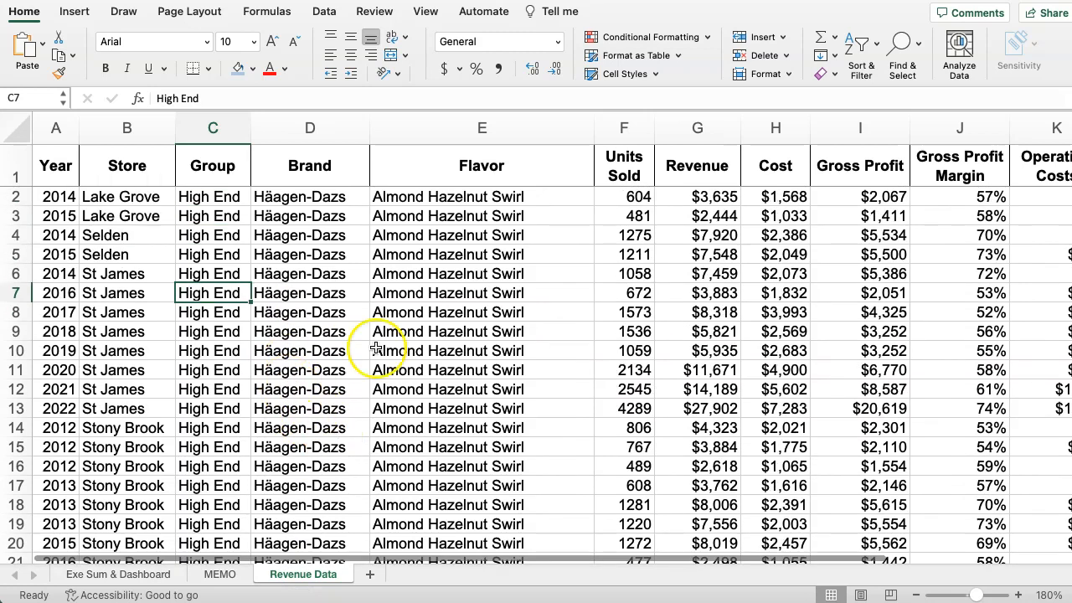
pyautogui.click(426, 13)
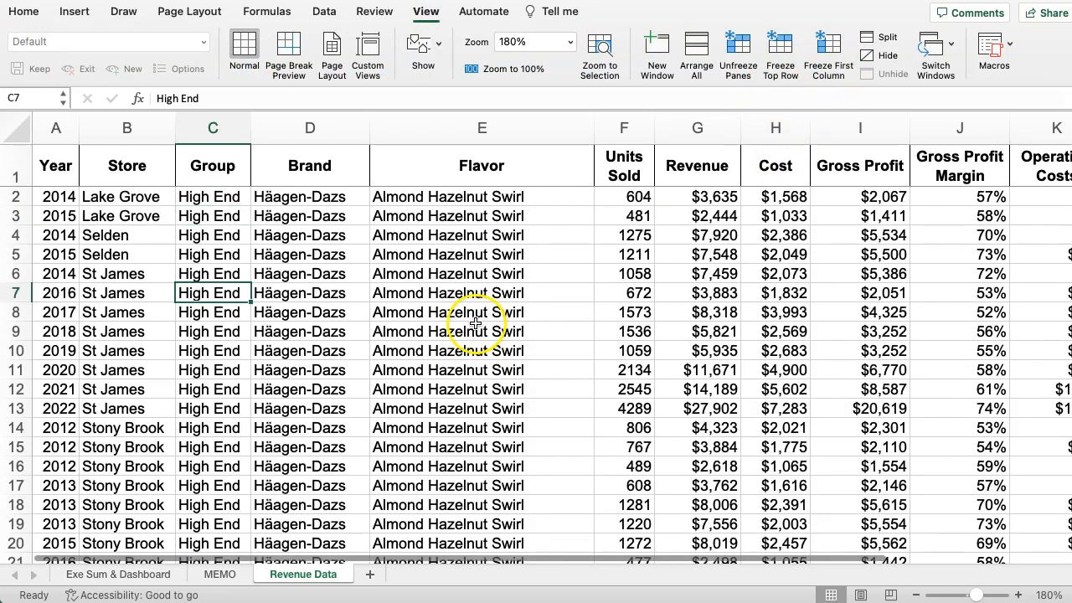
pyautogui.scroll(-1, 483, 318)
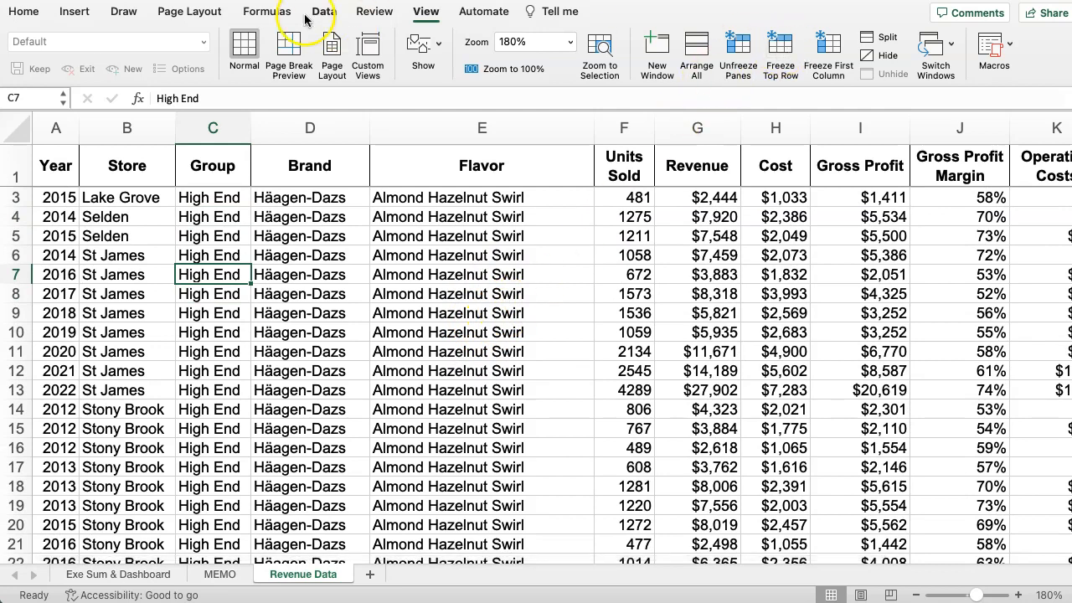
pyautogui.scroll(-13, 299, 412)
pyautogui.scroll(6, 276, 418)
pyautogui.scroll(5, 250, 411)
pyautogui.scroll(3, 701, 234)
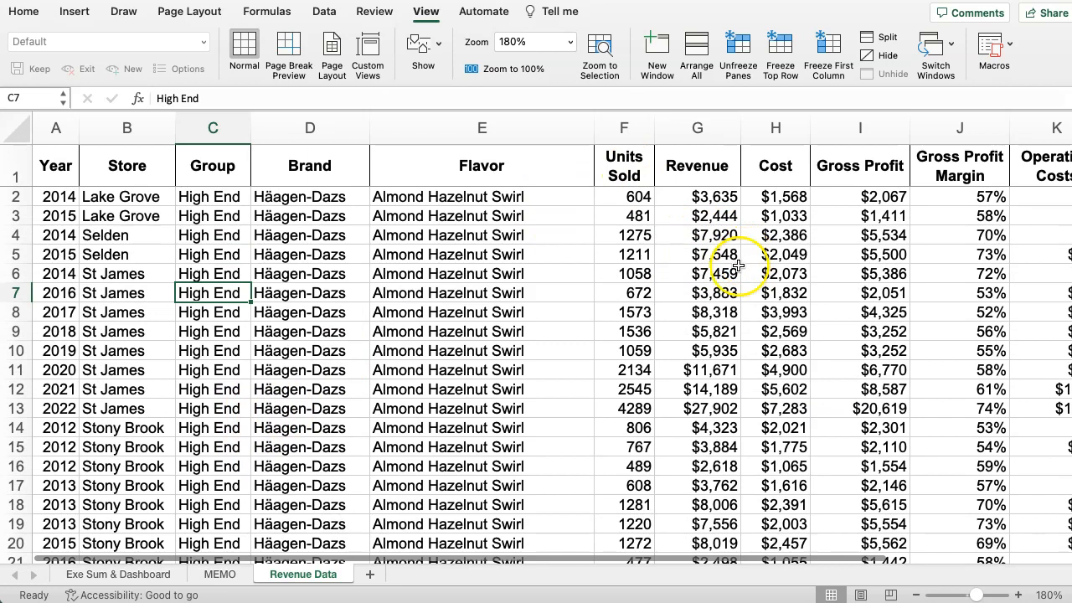
pyautogui.click(241, 328)
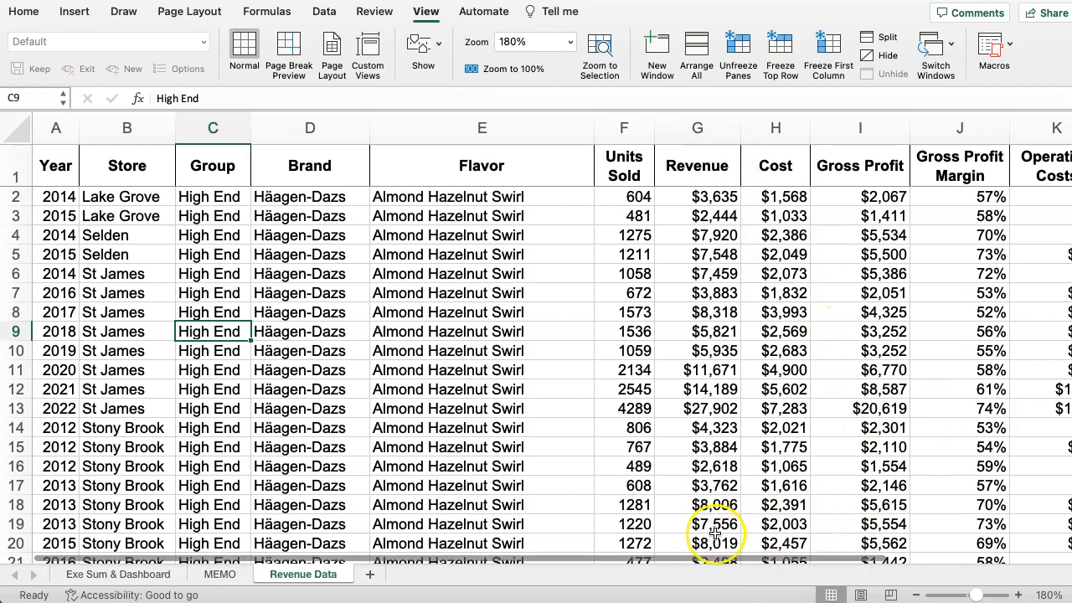
# Format all Gross Profit Margin percentages in column J of the Revenue Data sheet with one decimal place.
pyautogui.moveTo(713, 570); pyautogui.dragTo(942, 543)
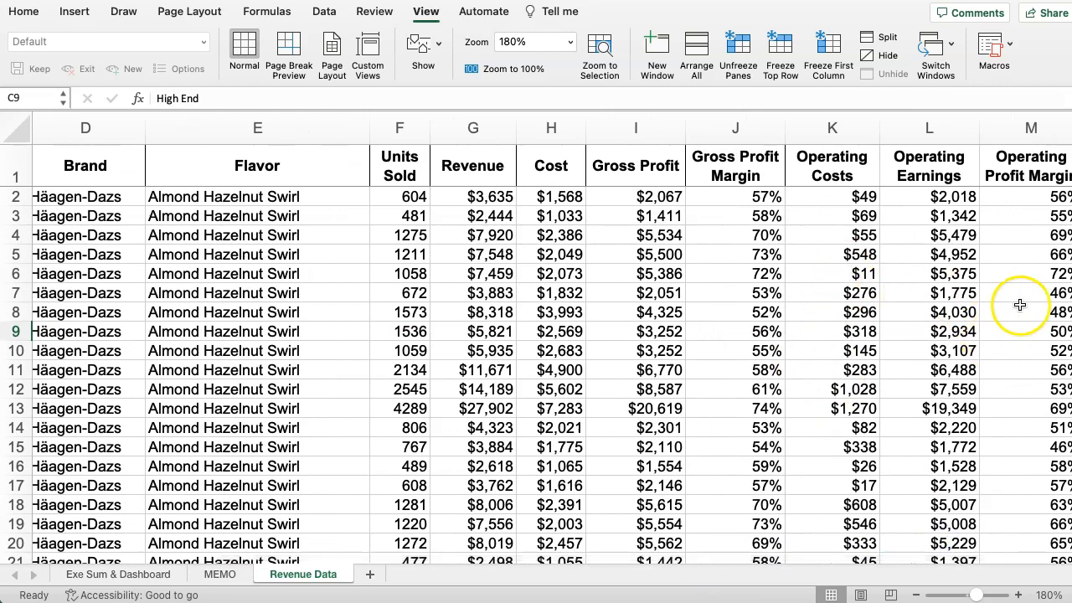
pyautogui.click(735, 127)
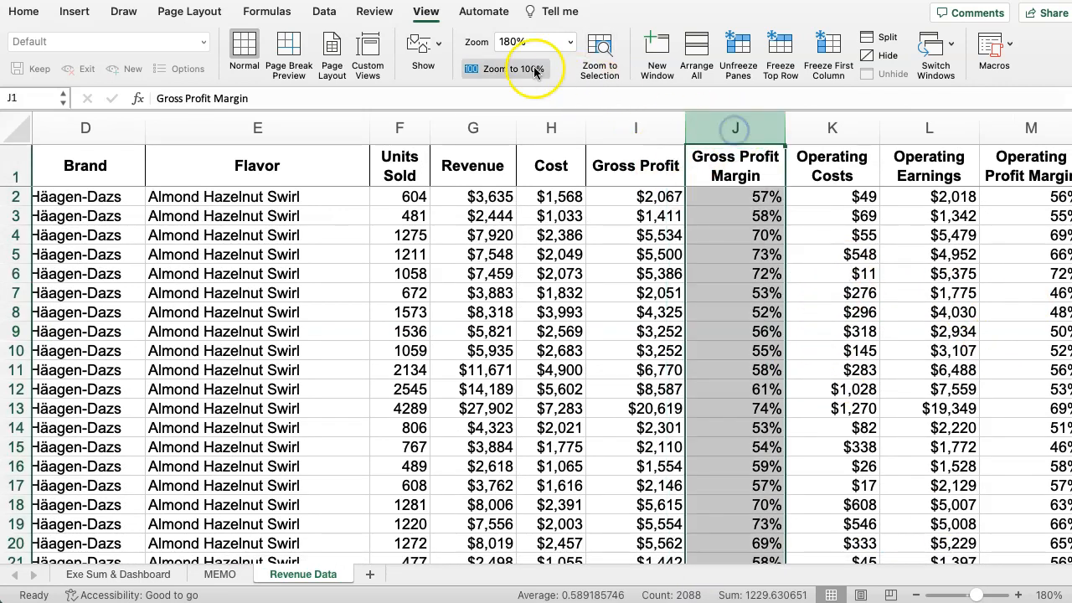
pyautogui.click(30, 15)
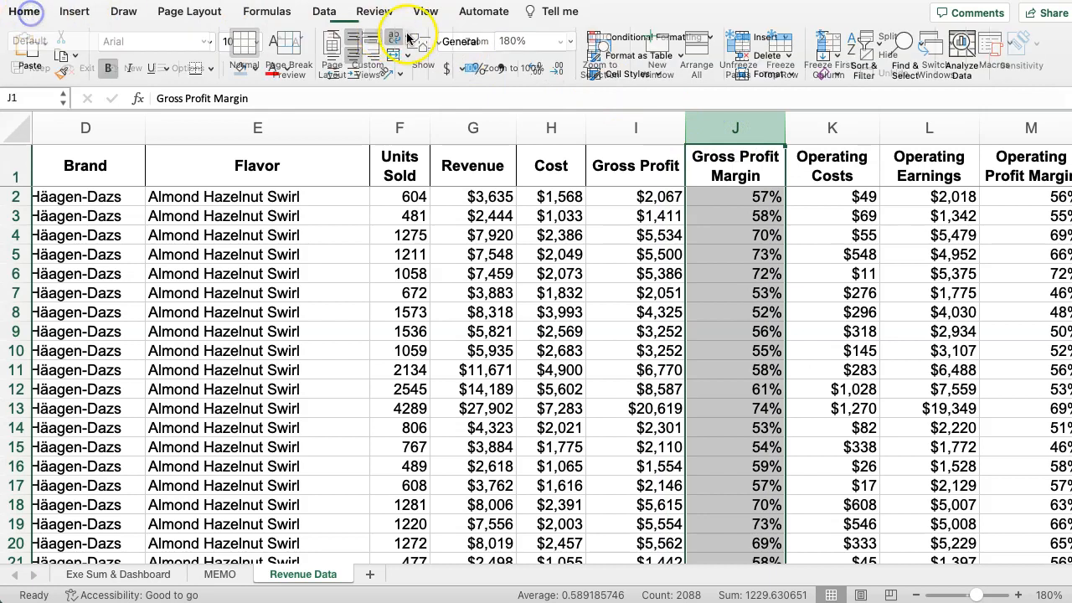
pyautogui.click(532, 67)
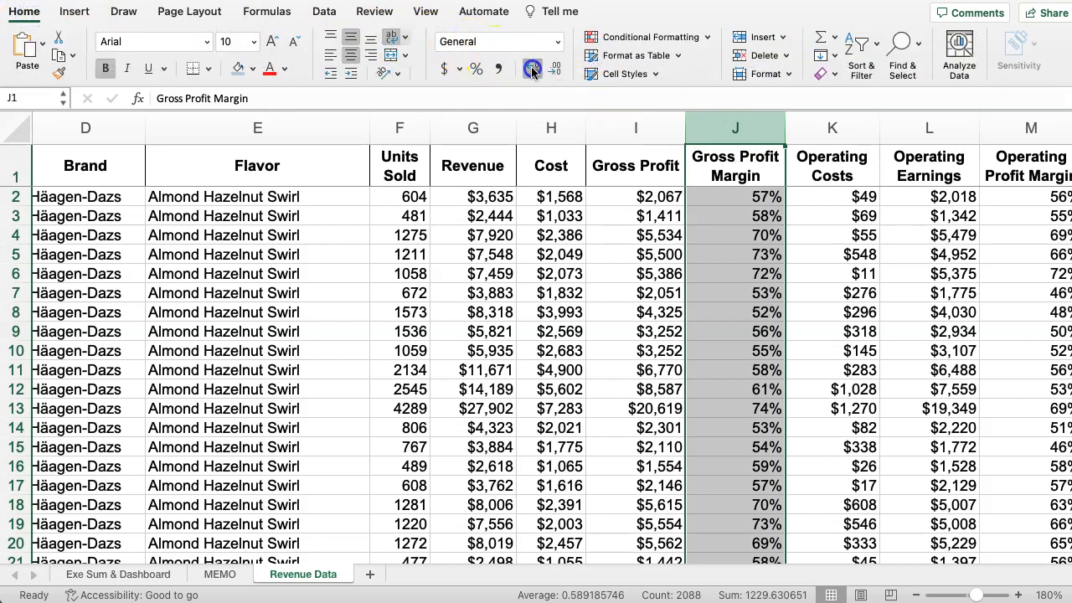
pyautogui.click(727, 199)
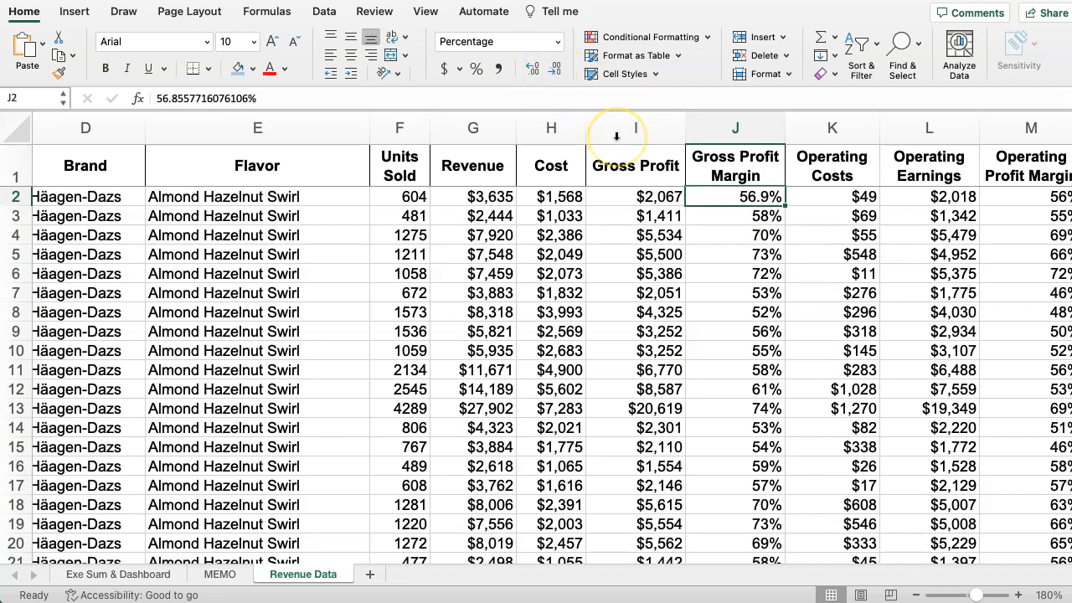
pyautogui.press('super+shift+Down')
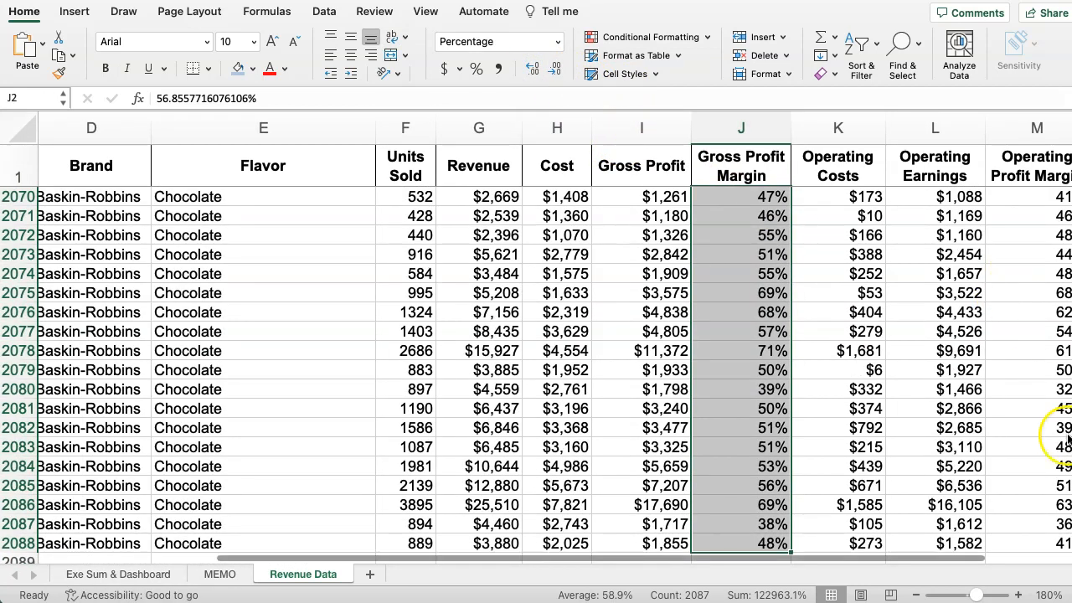
pyautogui.click(532, 68)
pyautogui.click(532, 68)
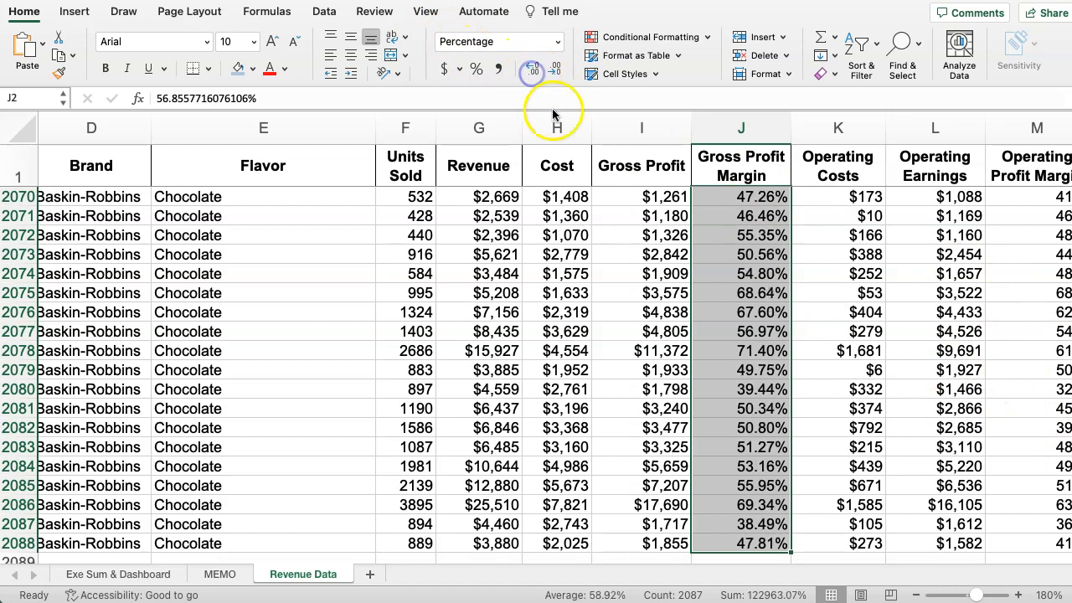
pyautogui.click(554, 68)
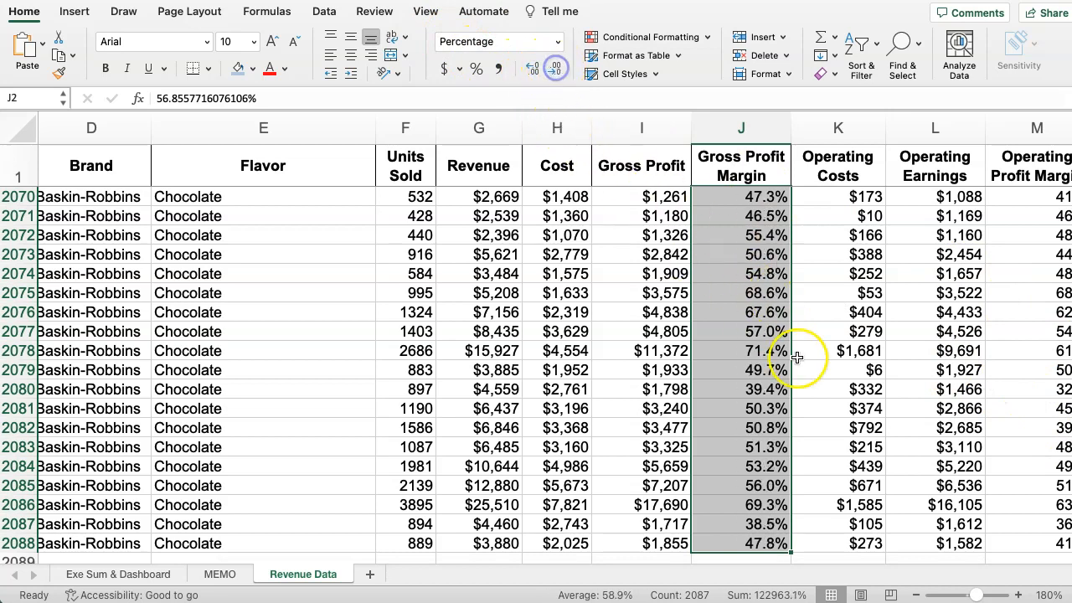
pyautogui.click(804, 352)
pyautogui.click(737, 332)
pyautogui.press('super+Up')
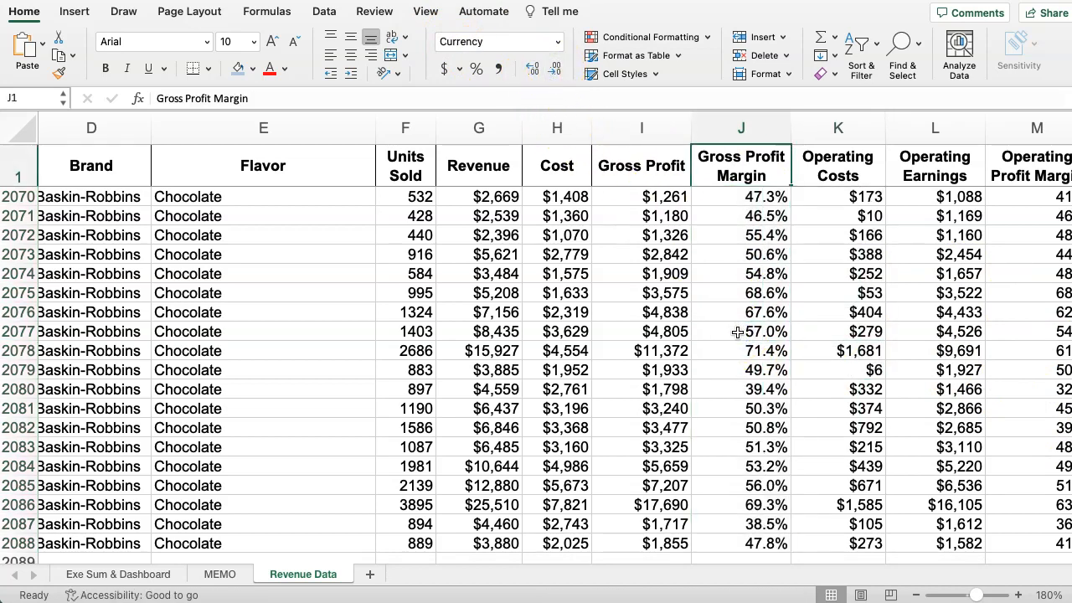
pyautogui.press('Down')
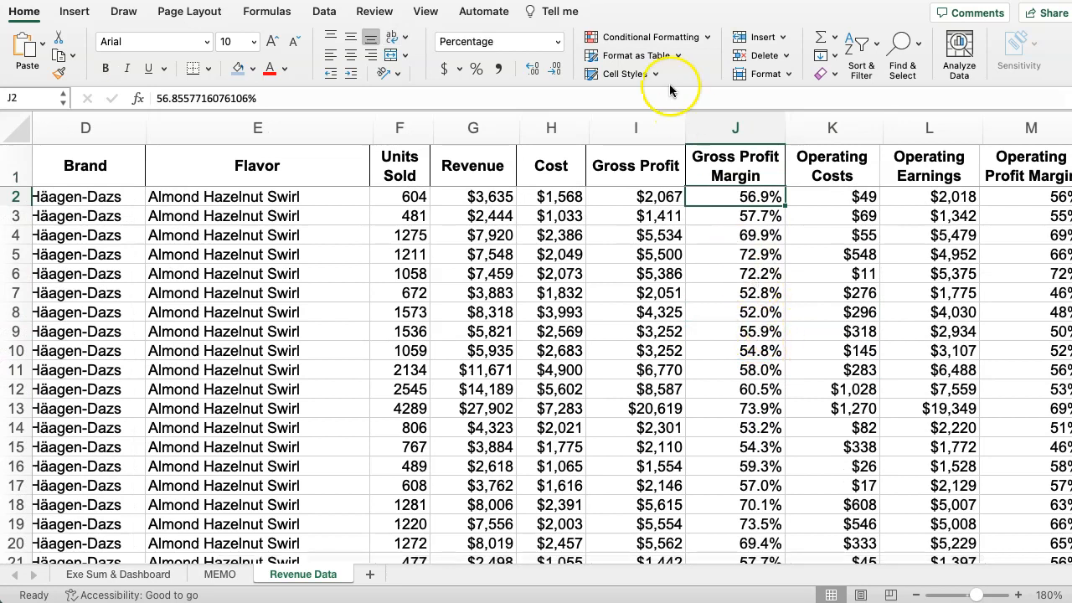
# Copy the Gross Profit Margin column's formatting onto the Operating Profit Margin column M.
pyautogui.click(707, 127)
pyautogui.click(59, 72)
pyautogui.click(1025, 127)
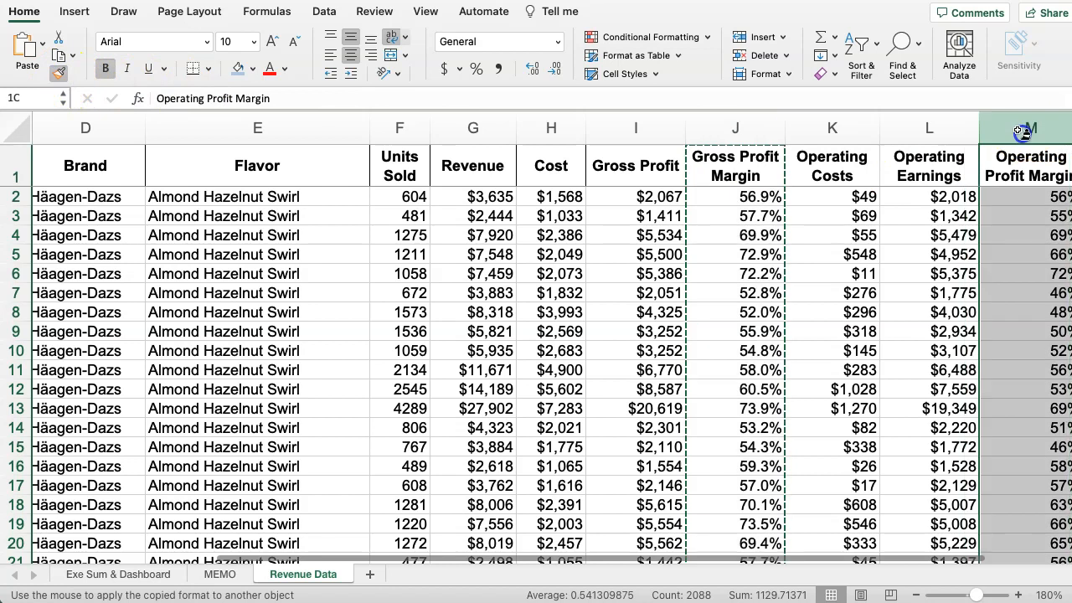
pyautogui.click(898, 311)
pyautogui.click(568, 372)
pyautogui.press('Right')
pyautogui.press('Right')
pyautogui.press('Right')
pyautogui.press('Right')
pyautogui.press('Right')
pyautogui.press('Right')
pyautogui.press('Right')
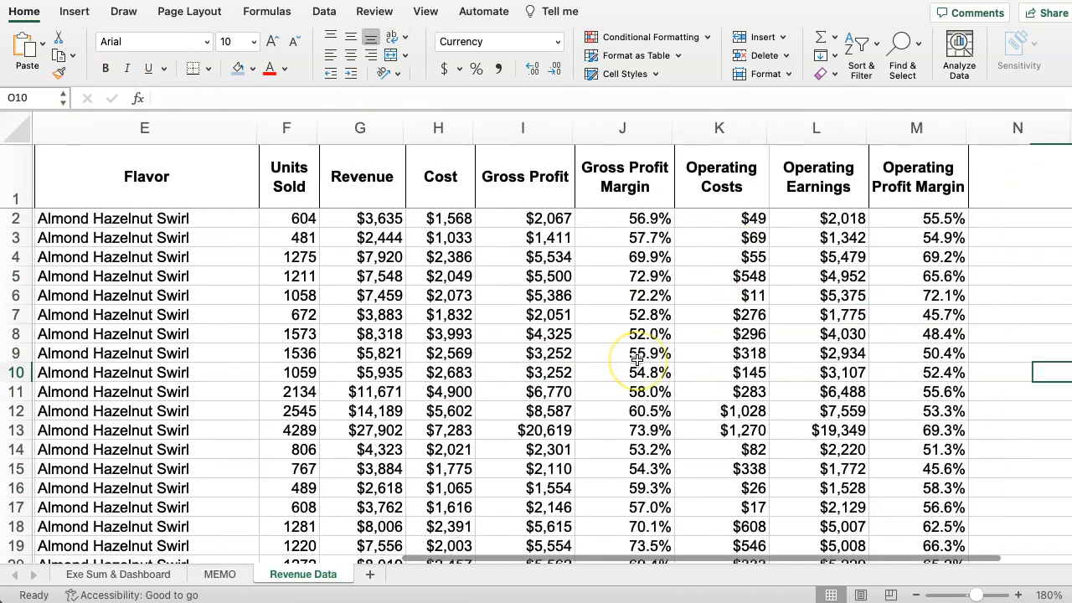
pyautogui.press('Left')
pyautogui.press('Left')
pyautogui.press('Left')
pyautogui.press('Left')
pyautogui.press('Left')
pyautogui.press('Left')
pyautogui.press('Left')
pyautogui.press('Left')
pyautogui.press('Left')
pyautogui.press('Left')
pyautogui.press('Left')
pyautogui.press('Left')
pyautogui.press('Left')
pyautogui.press('Left')
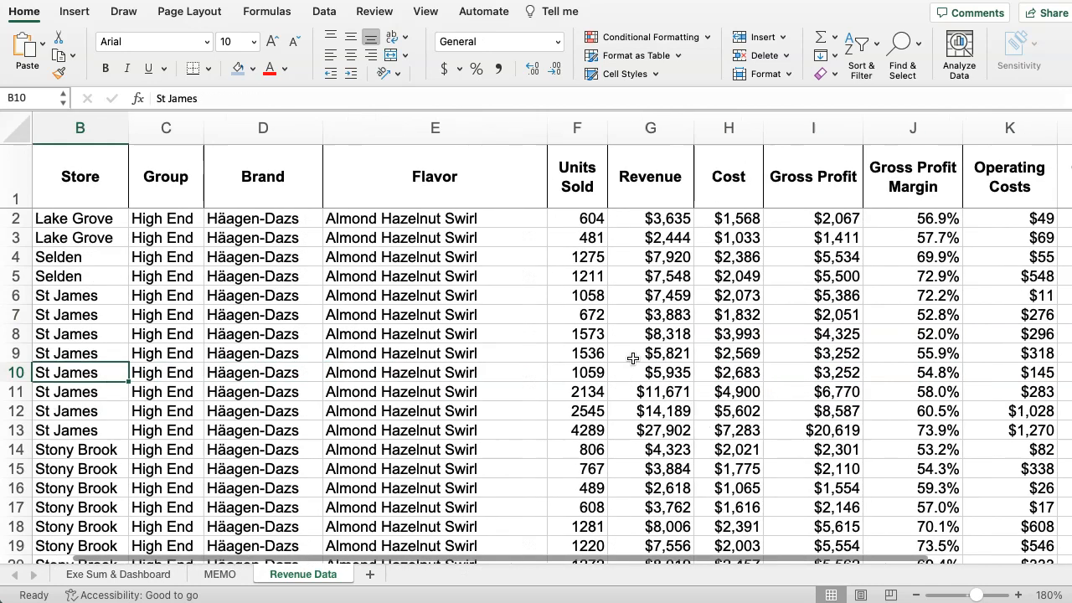
# Narrow the Flavor column E to remove some of its excess width.
pyautogui.moveTo(593, 131); pyautogui.dragTo(538, 142)
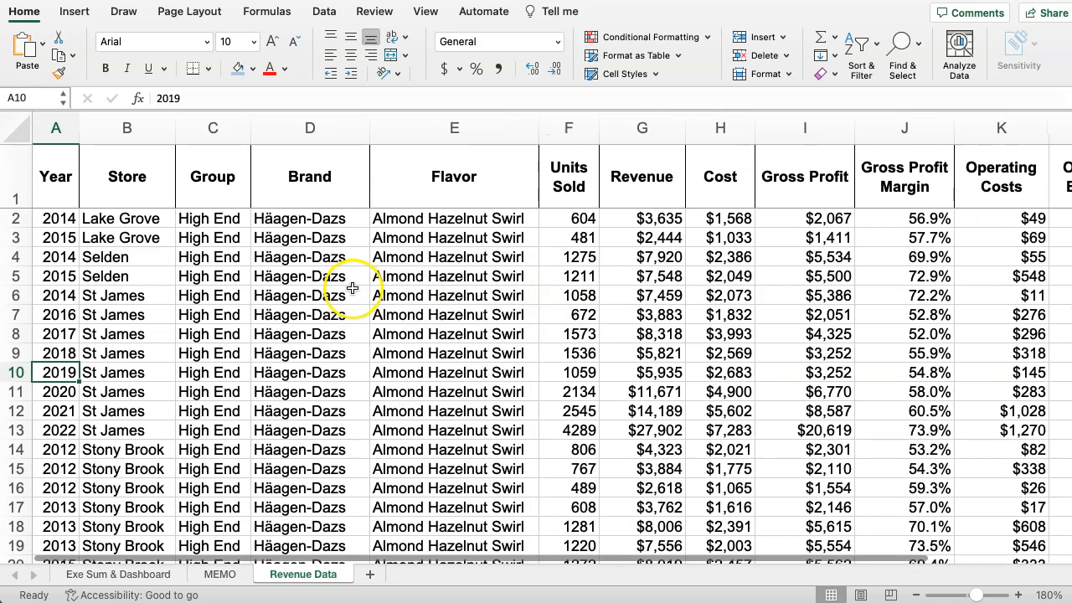
pyautogui.click(116, 300)
pyautogui.press('Left')
pyautogui.press('Right')
pyautogui.press('Right')
pyautogui.press('Right')
pyautogui.press('Right')
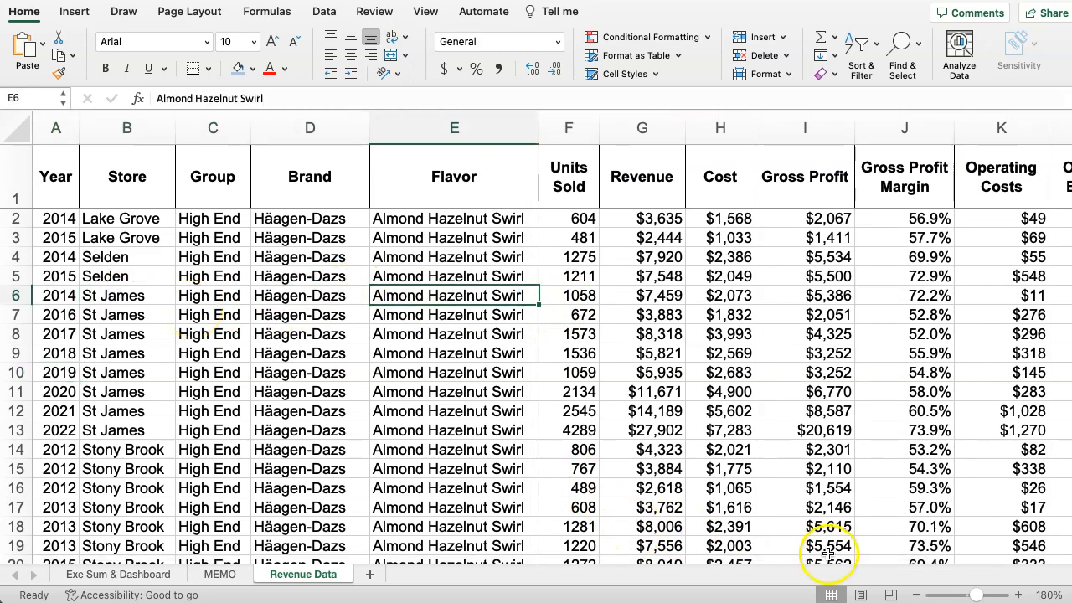
# Narrow the Operating Earnings, Operating Costs, Gross Profit Margin and Gross Profit columns so the table fits through column M.
pyautogui.click(916, 595)
pyautogui.click(916, 594)
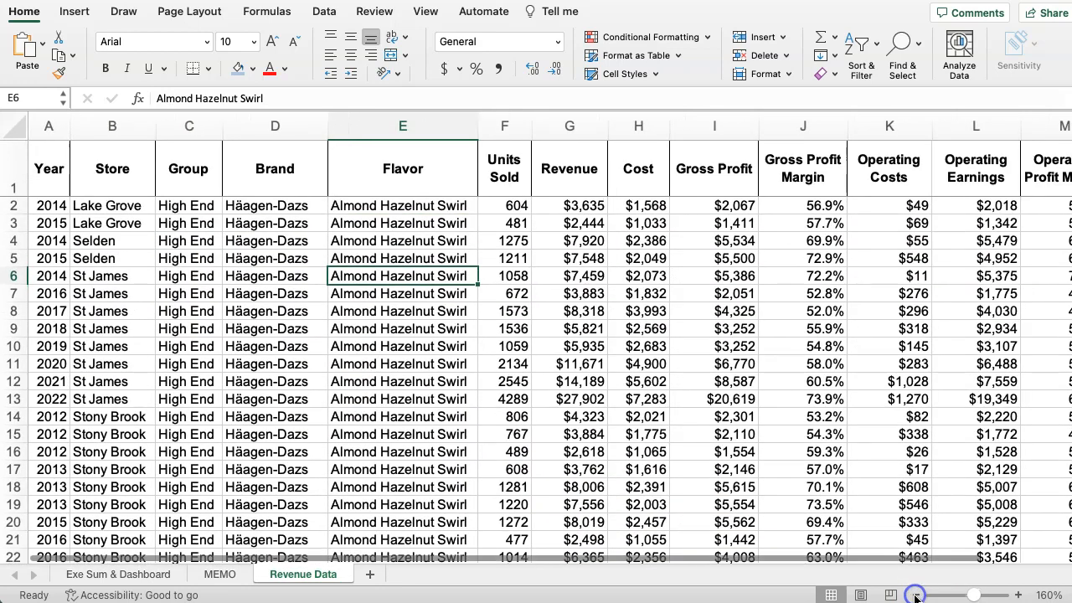
pyautogui.click(916, 594)
pyautogui.click(917, 595)
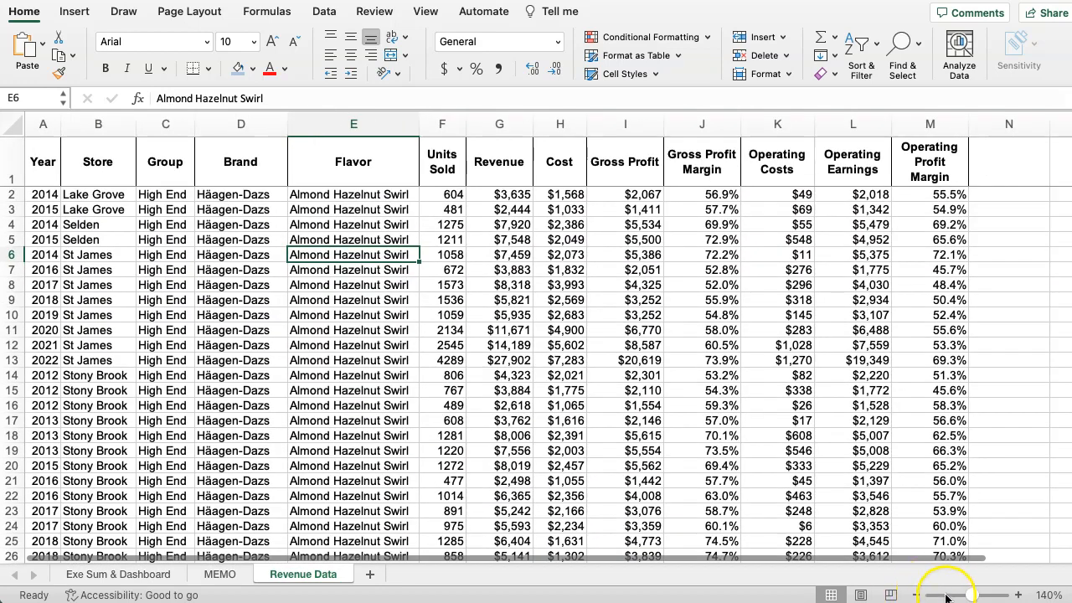
pyautogui.click(1020, 595)
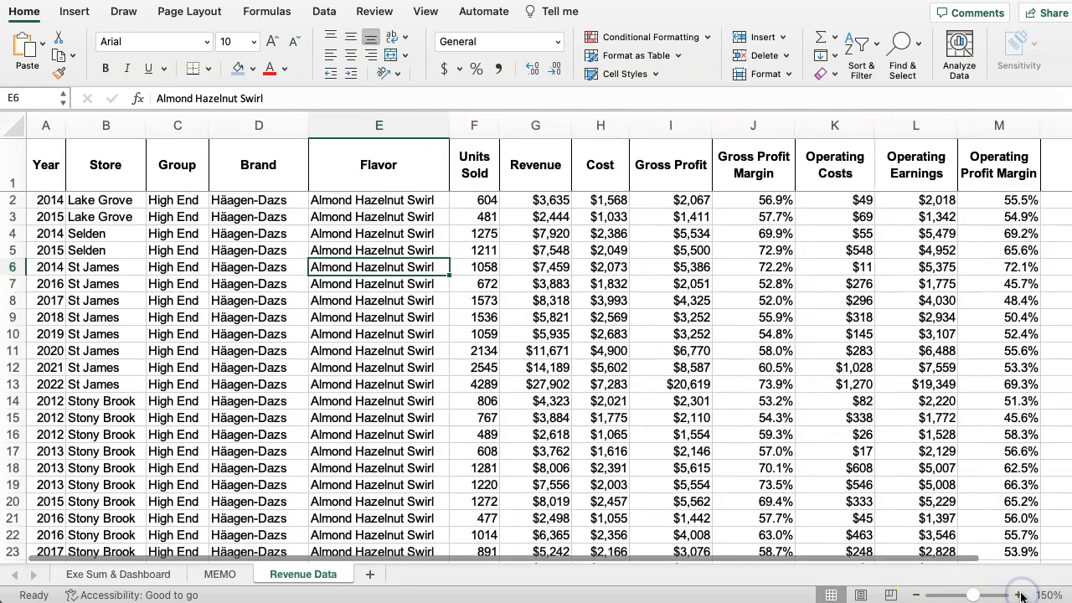
pyautogui.click(1020, 595)
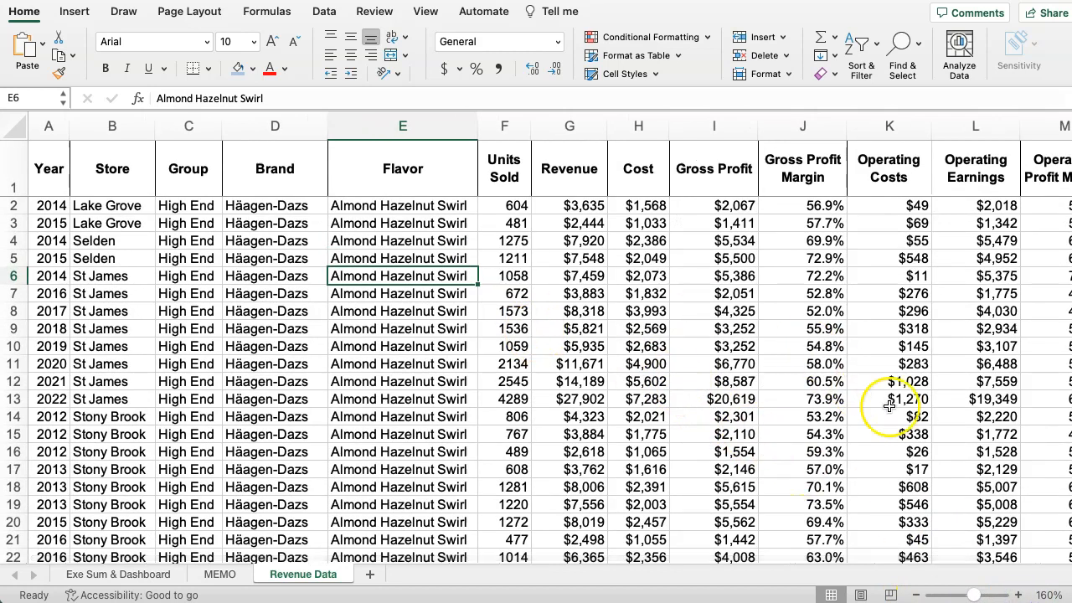
pyautogui.moveTo(1020, 133); pyautogui.dragTo(1011, 131)
pyautogui.moveTo(932, 127); pyautogui.dragTo(919, 128)
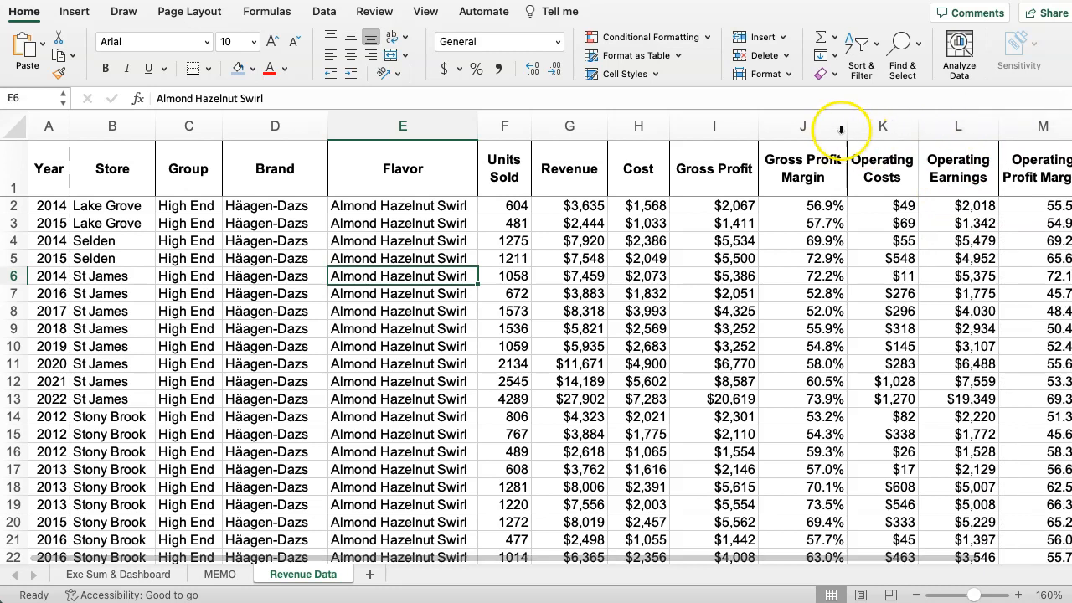
pyautogui.click(838, 127)
pyautogui.moveTo(846, 126); pyautogui.dragTo(835, 126)
pyautogui.moveTo(757, 126); pyautogui.dragTo(742, 128)
pyautogui.click(635, 275)
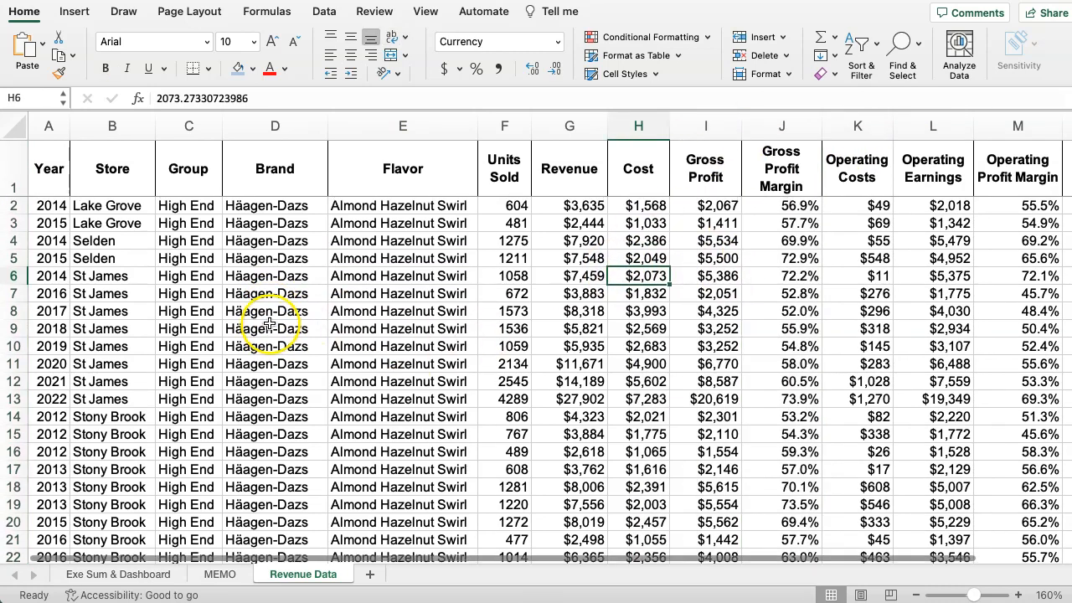
# Run a spelling check on the header row of the Revenue Data sheet.
pyautogui.click(13, 168)
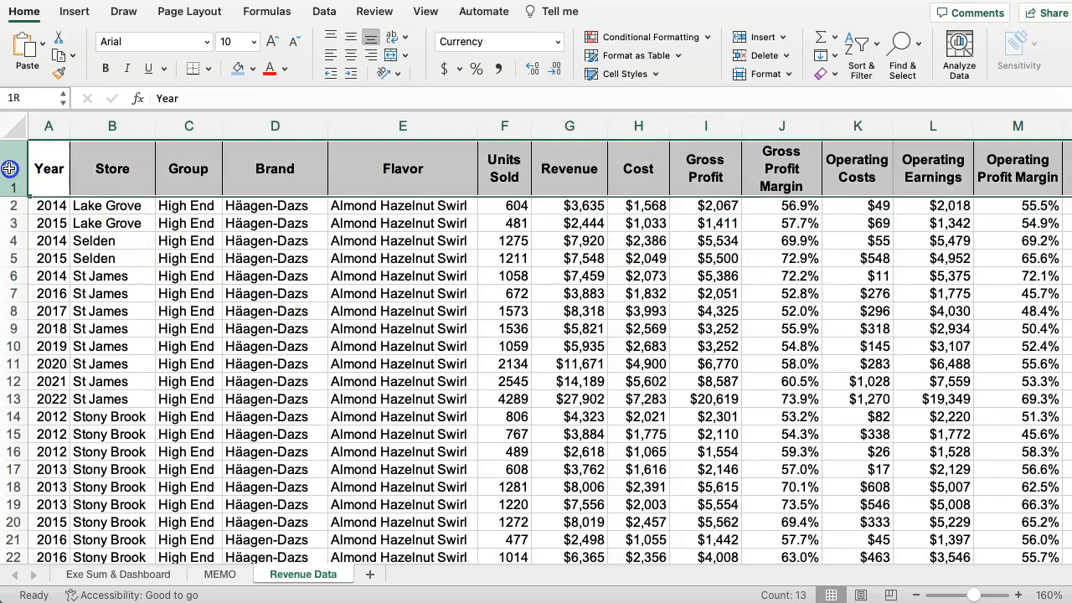
pyautogui.click(366, 18)
pyautogui.click(26, 51)
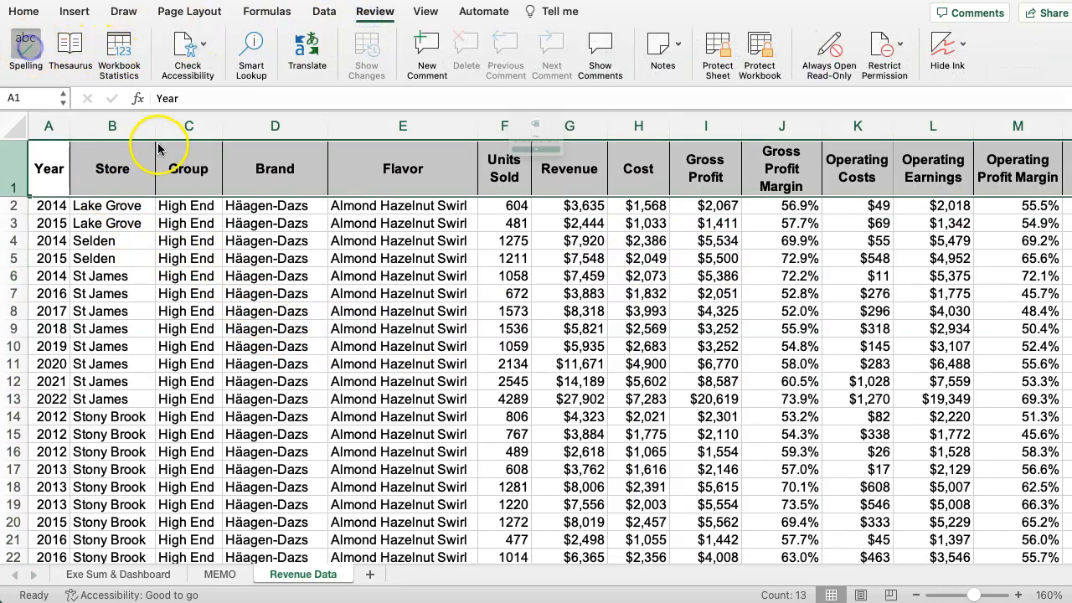
pyautogui.click(494, 193)
pyautogui.click(358, 276)
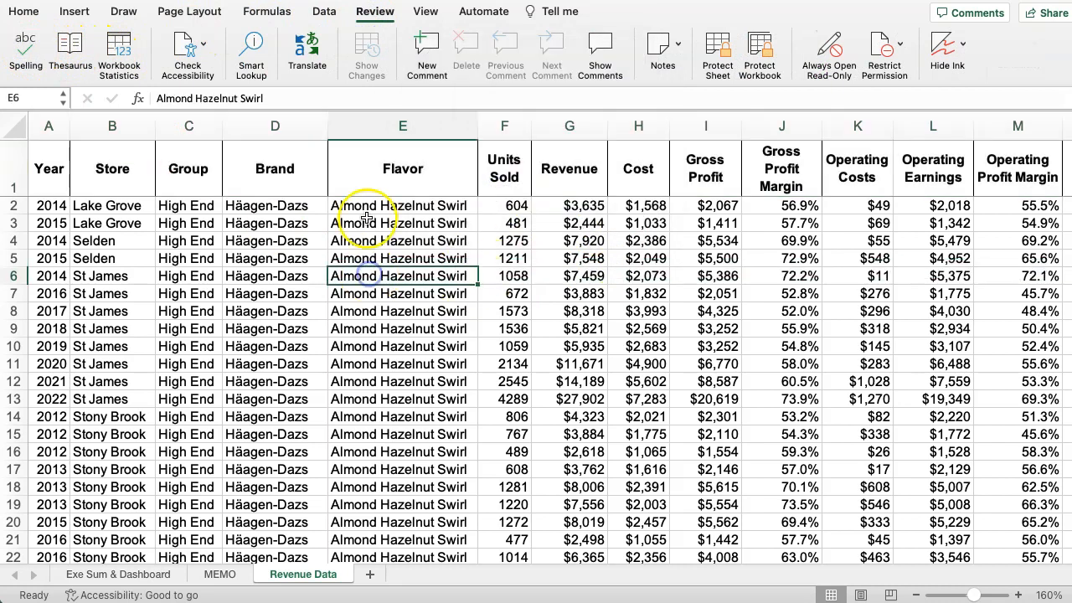
pyautogui.scroll(-3, 382, 328)
pyautogui.scroll(3, 383, 328)
pyautogui.scroll(-1, 383, 328)
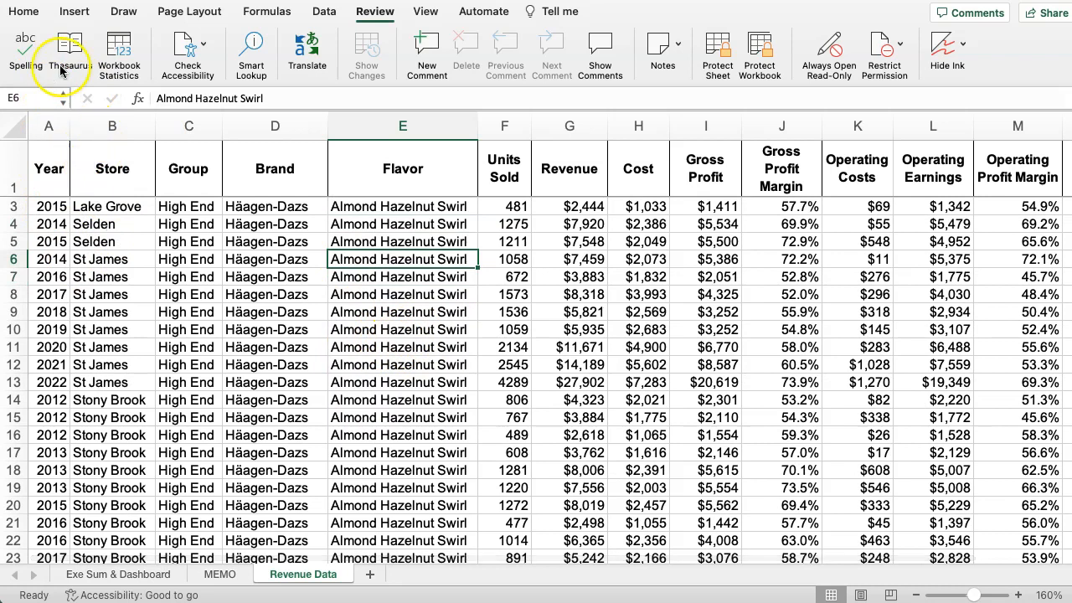
# Select the entire Revenue Data table and look through how far the selection extends.
pyautogui.click(176, 13)
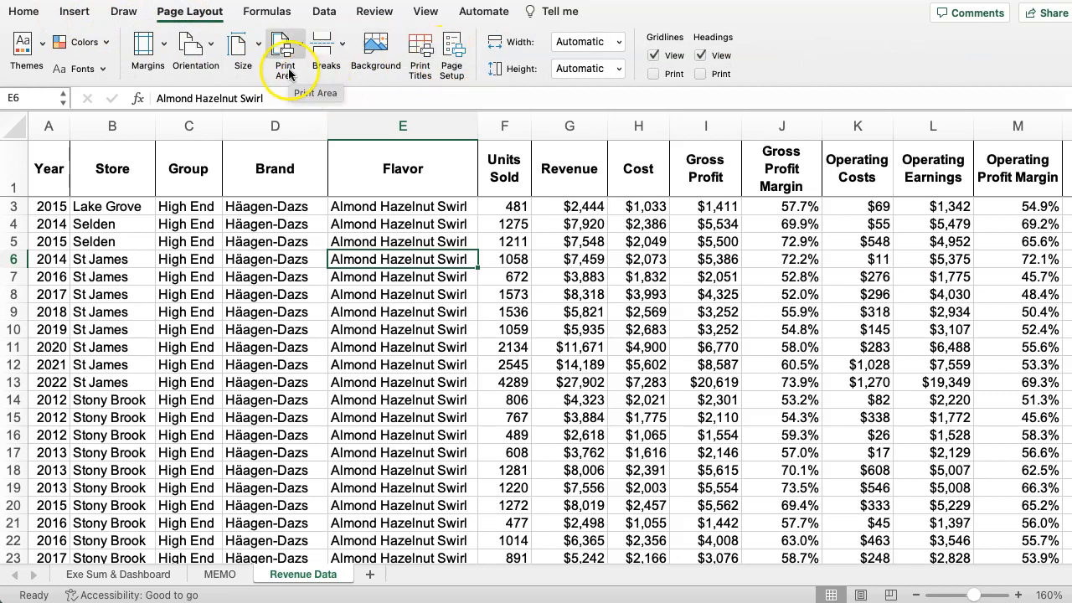
pyautogui.click(59, 271)
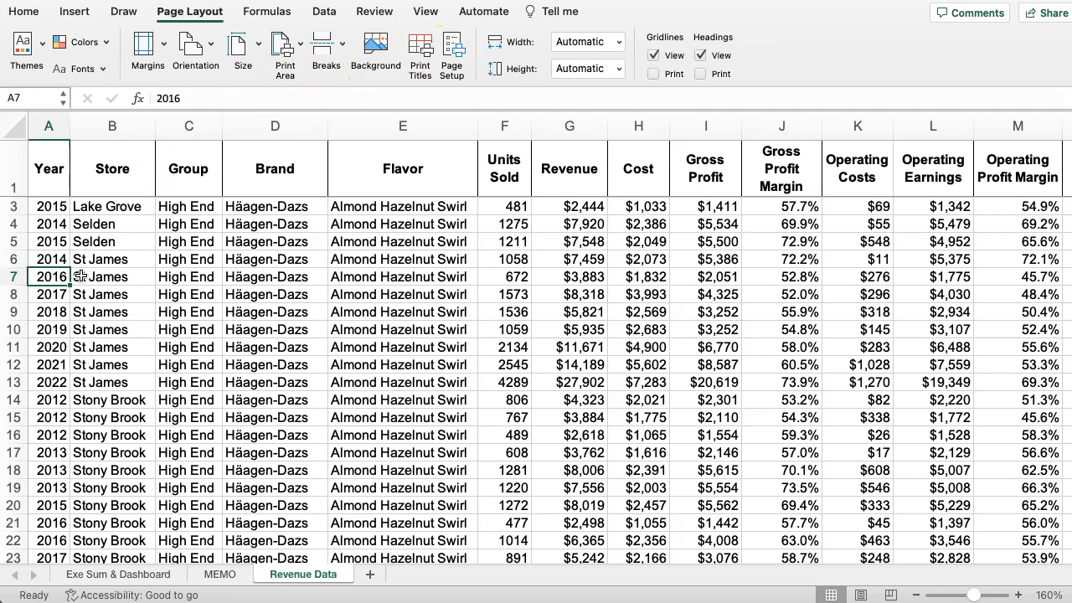
pyautogui.click(98, 281)
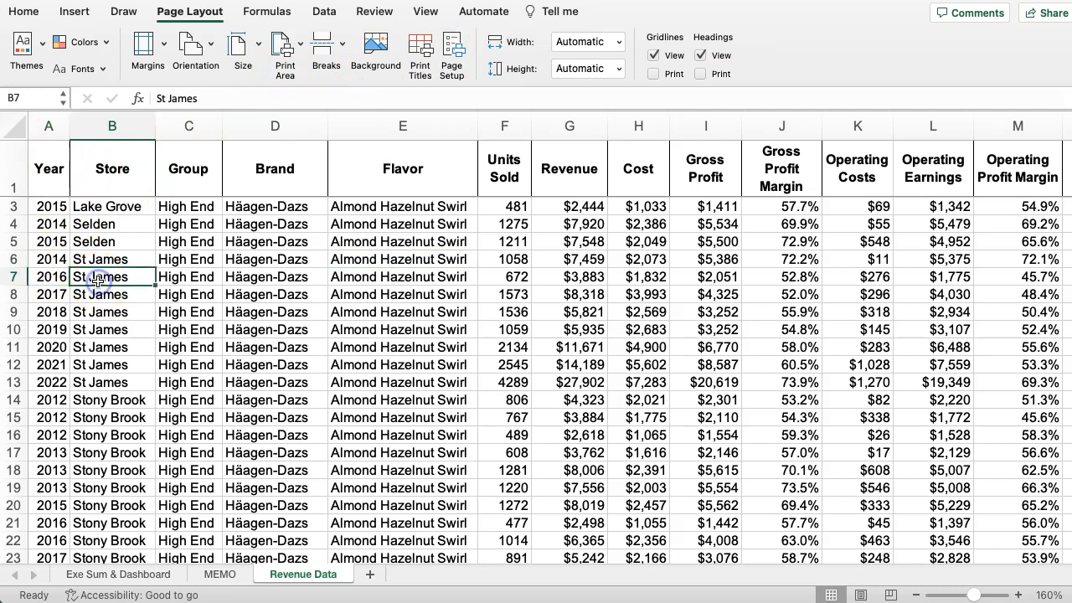
pyautogui.press('super+a')
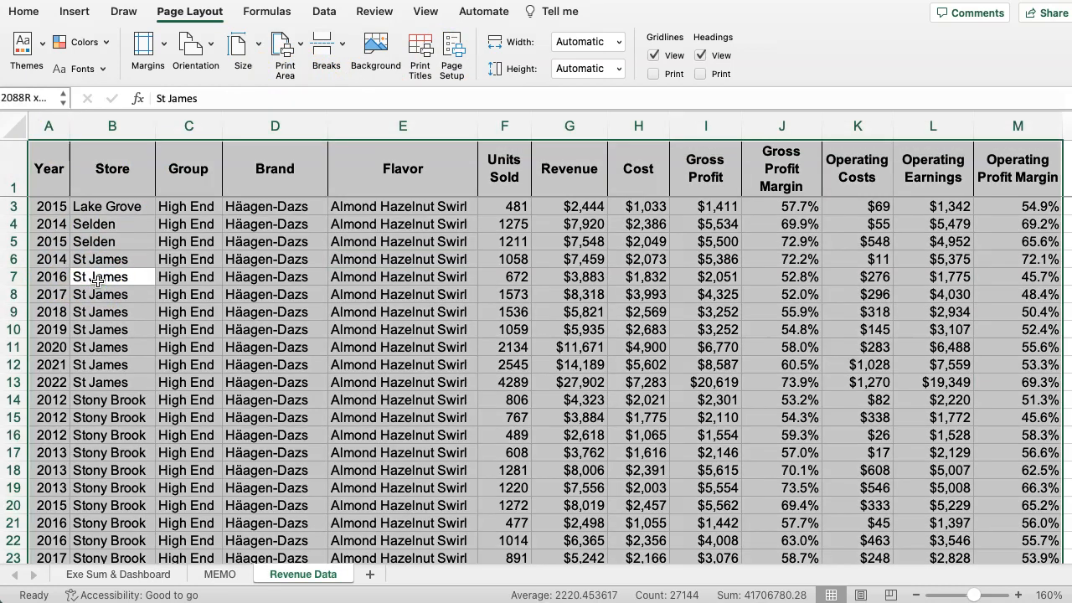
pyautogui.scroll(-8, 596, 358)
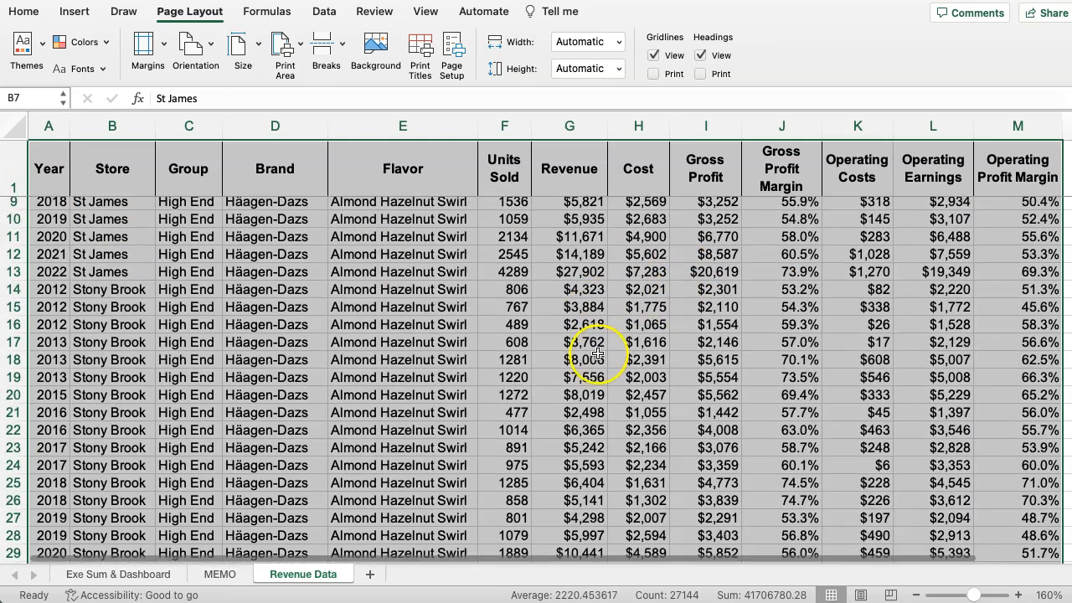
pyautogui.scroll(-4, 703, 366)
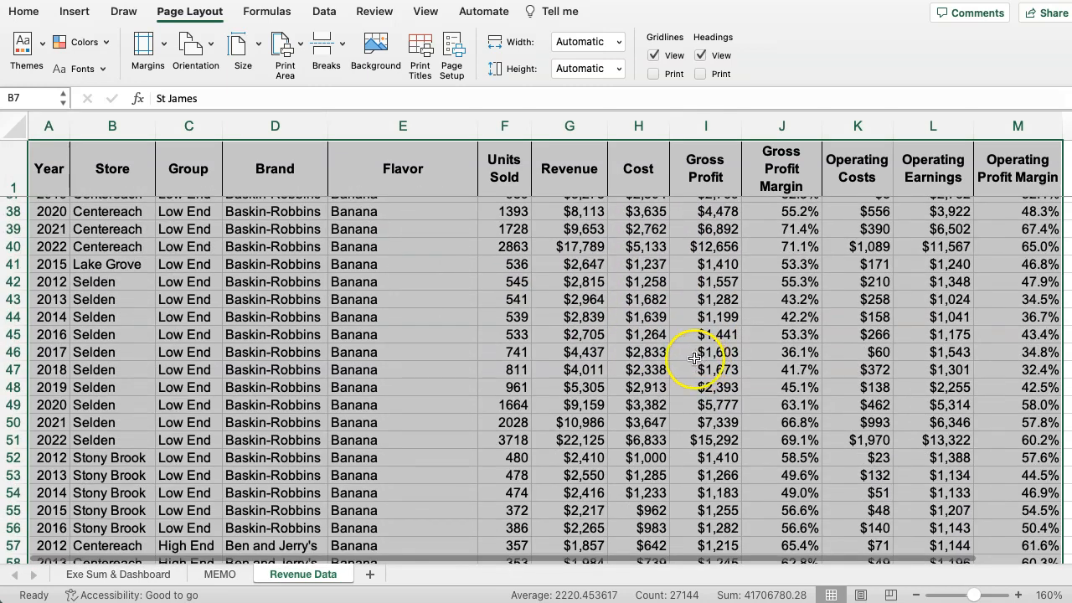
# Examine the extent of the table by jumping between the first and last rows of the Group column.
pyautogui.click(203, 402)
pyautogui.press('super+Down')
pyautogui.press('Down')
pyautogui.press('Down')
pyautogui.press('Up')
pyautogui.press('Up')
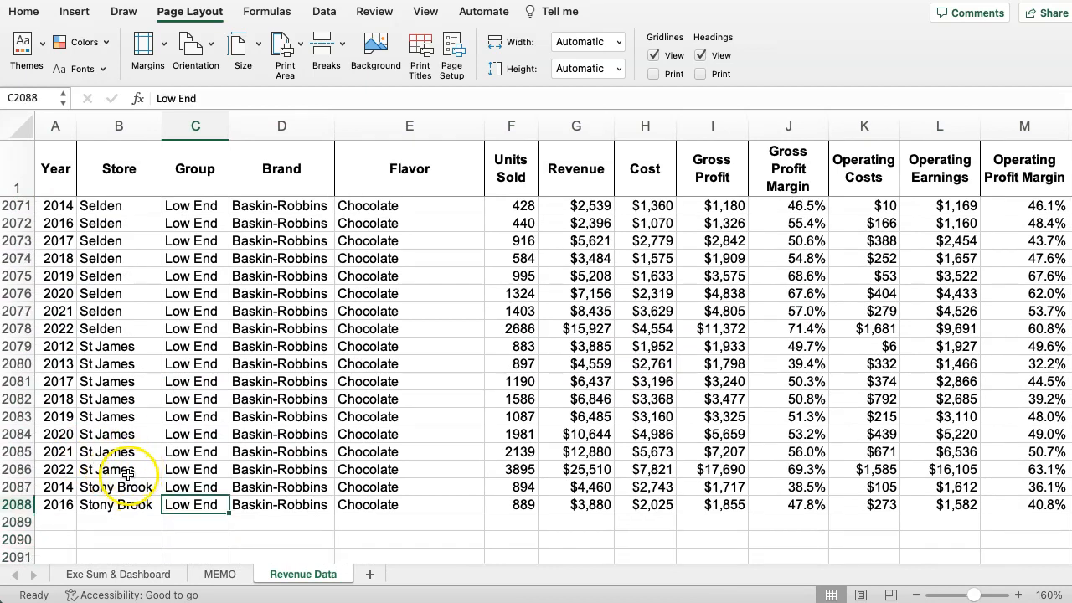
pyautogui.press('Up')
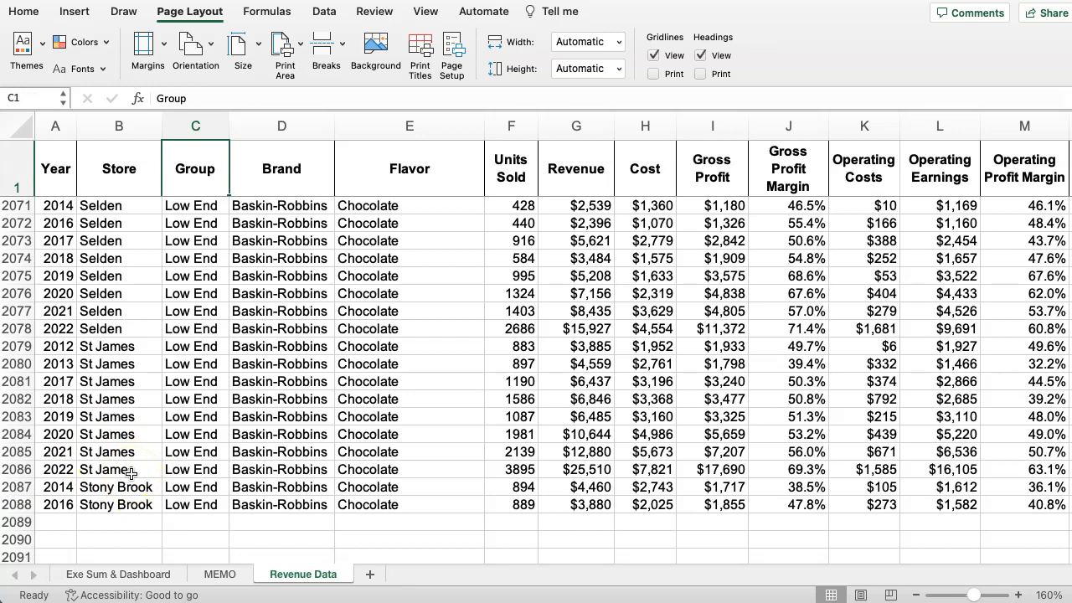
pyautogui.press('Down')
pyautogui.press('Up')
pyautogui.press('Down')
pyautogui.press('Down')
pyautogui.press('End')
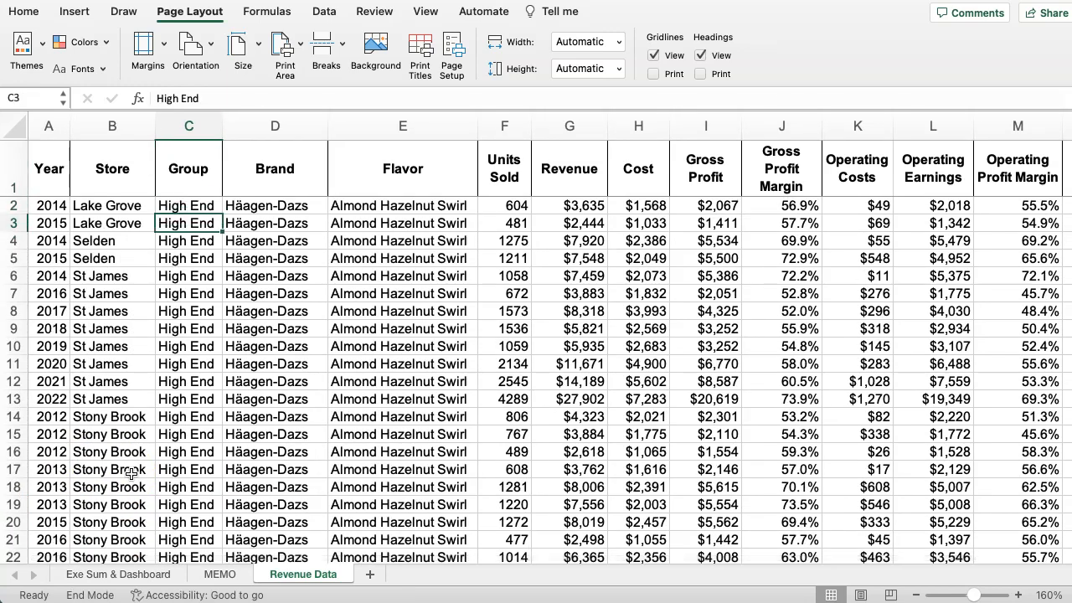
pyautogui.press('Down')
pyautogui.press('Down')
pyautogui.press('Up')
pyautogui.press('Up')
pyautogui.press('End')
pyautogui.press('Up')
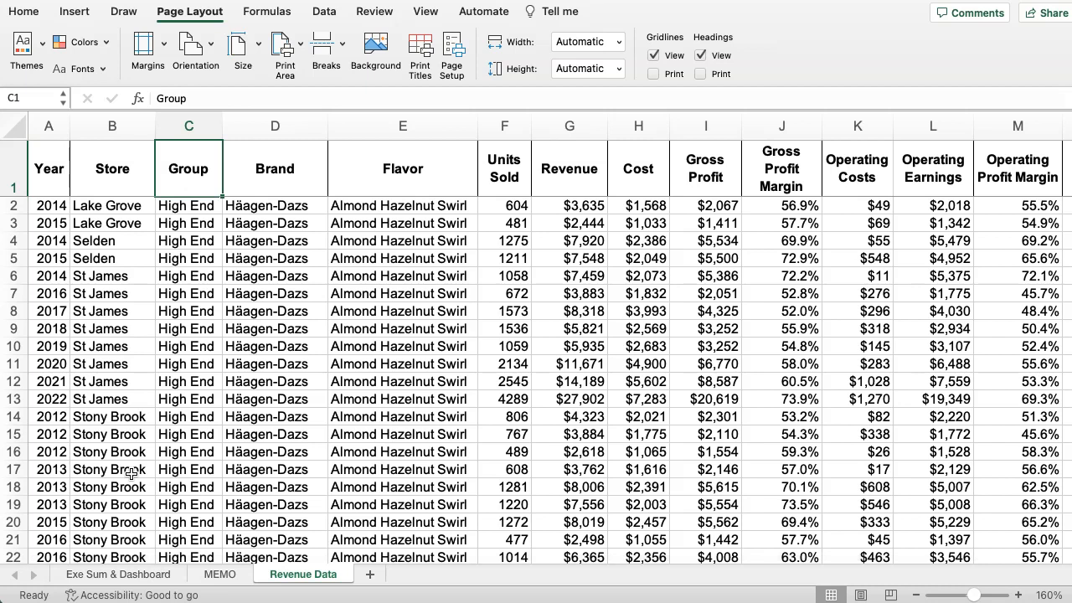
# Set the print area to the entire Revenue Data table, from the header row through row 2088 and columns A to M.
pyautogui.press('super+a')
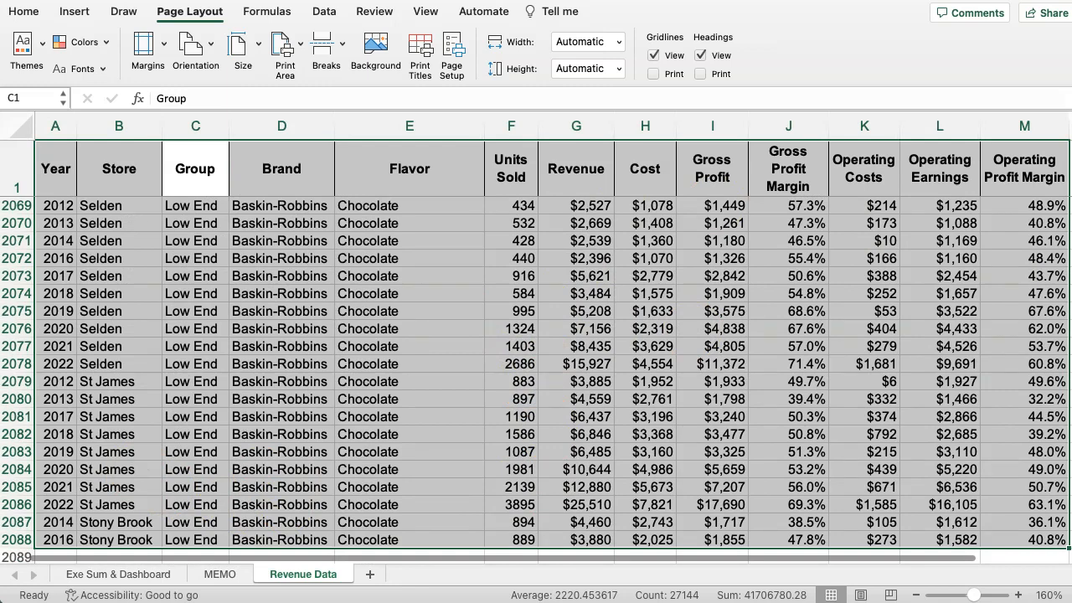
pyautogui.scroll(20, 1052, 359)
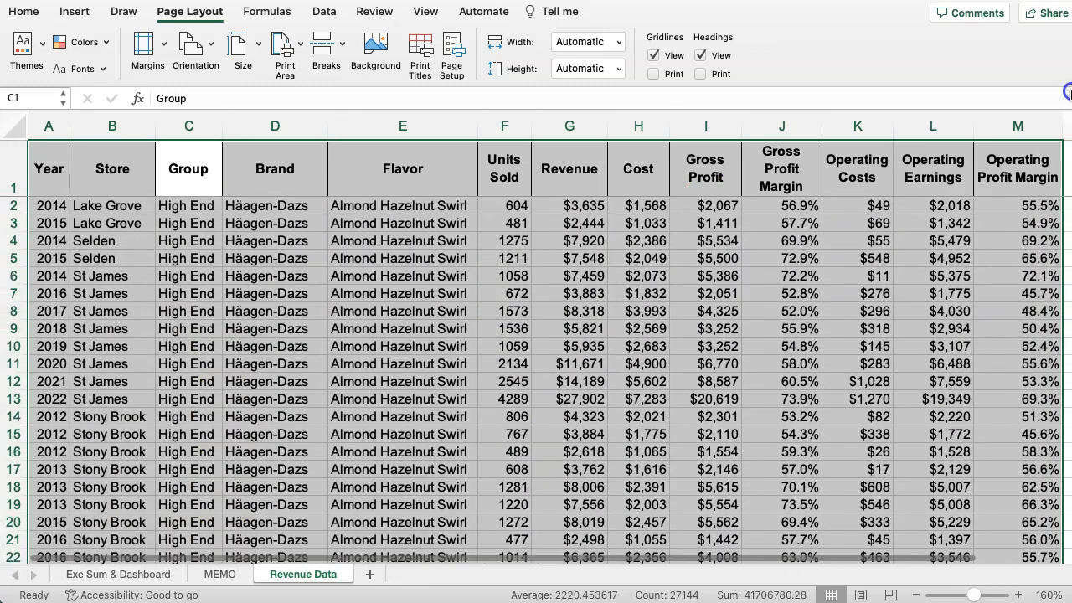
pyautogui.click(302, 51)
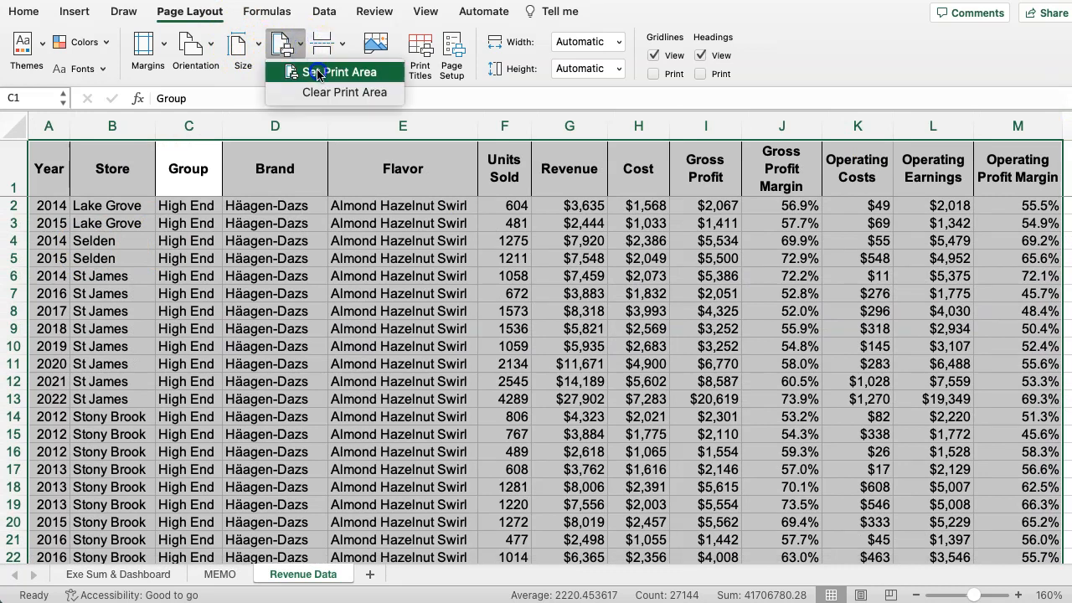
pyautogui.click(317, 73)
# Set the Revenue Data sheet's page orientation to landscape in the page setup.
pyautogui.click(450, 52)
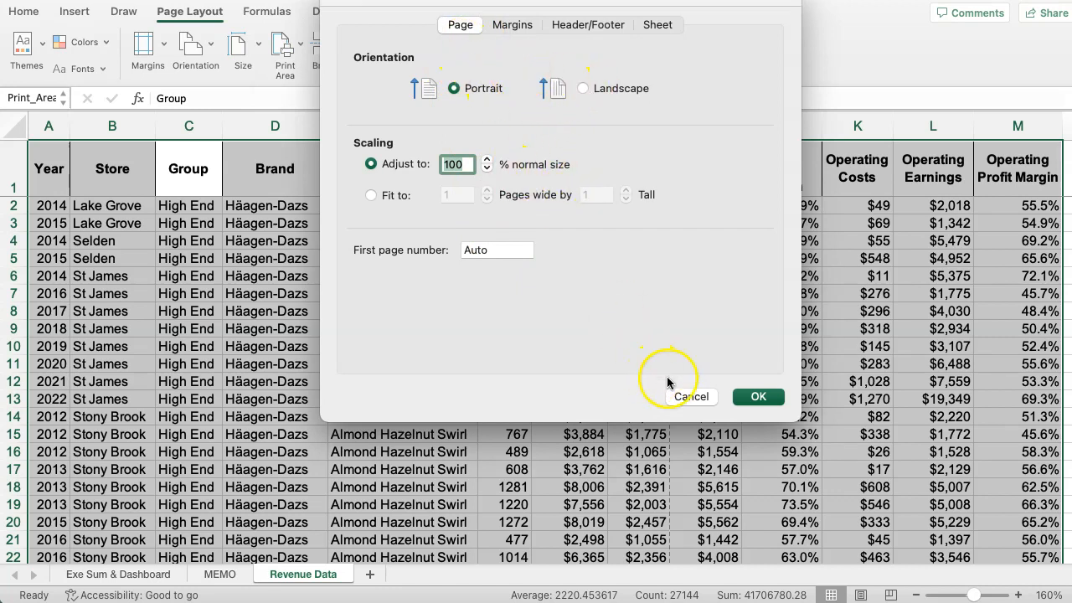
pyautogui.click(690, 397)
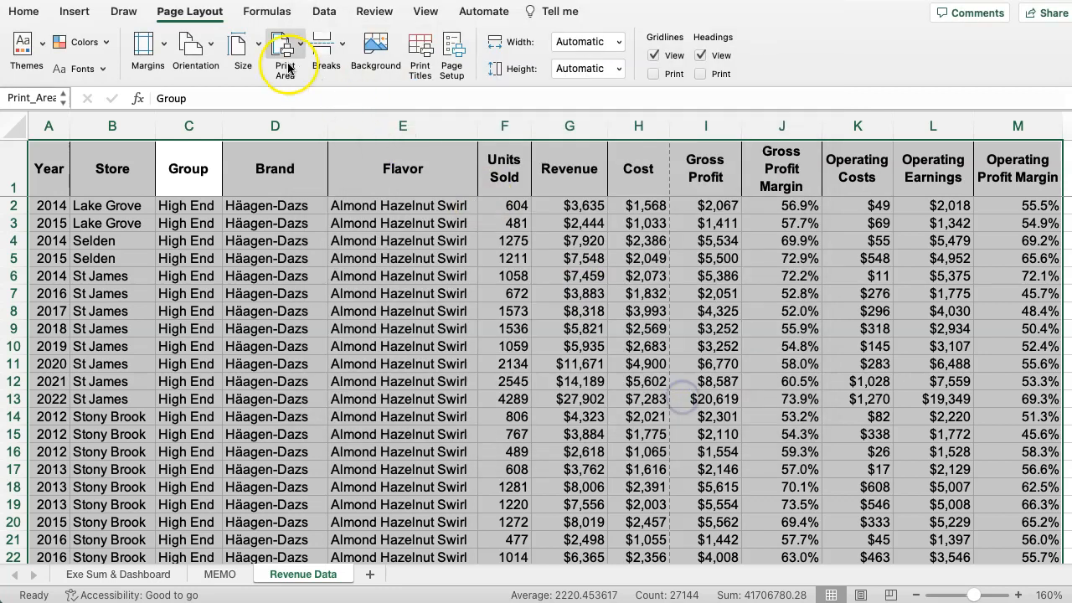
pyautogui.click(452, 56)
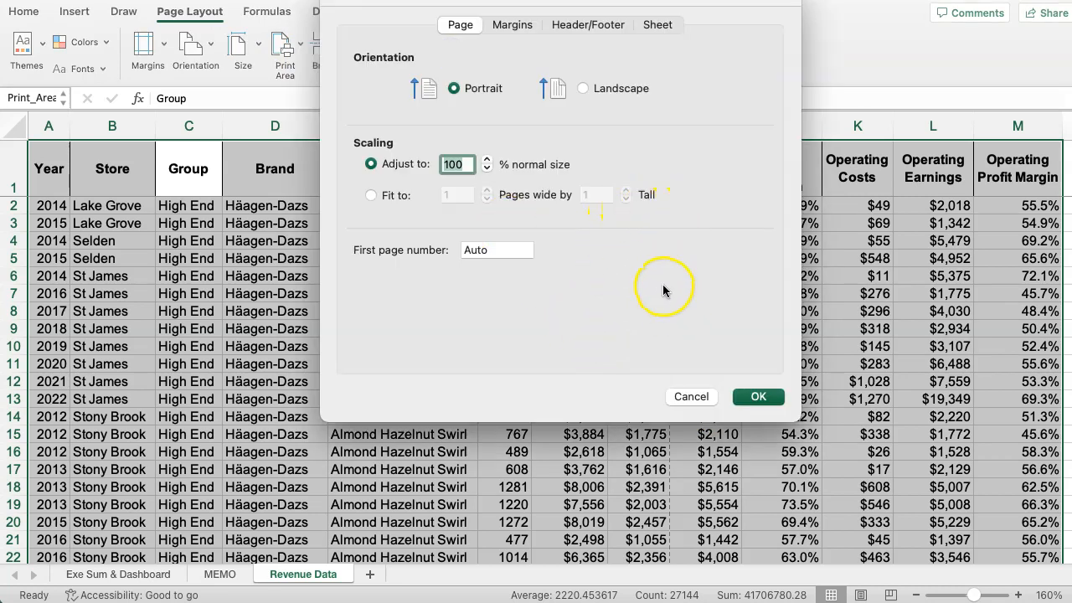
pyautogui.click(584, 94)
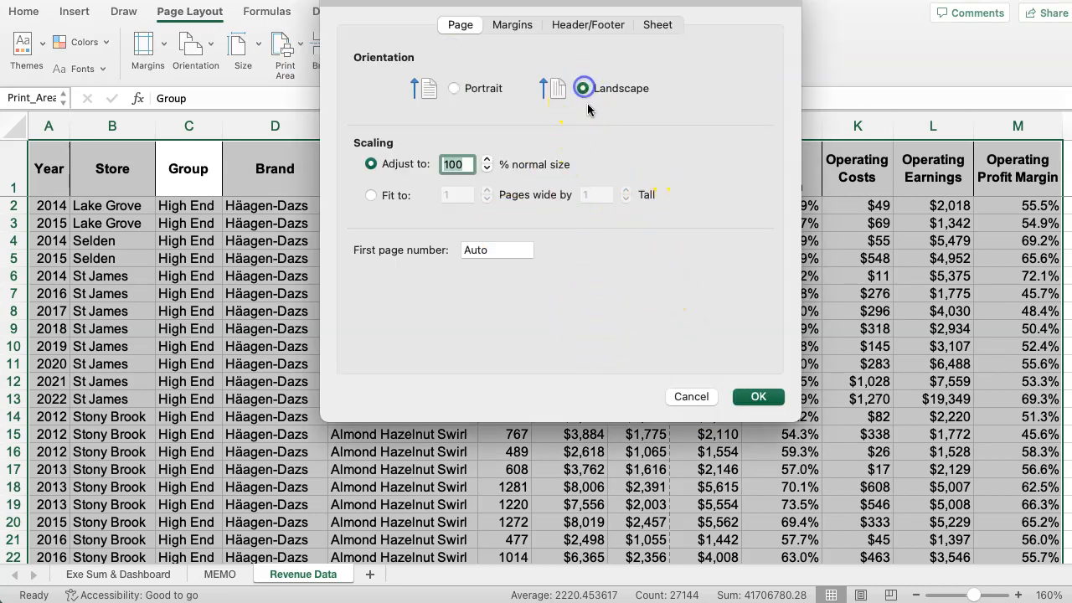
# Set the left page margin to 0.5" and reduce the right page margin by one increment.
pyautogui.click(512, 26)
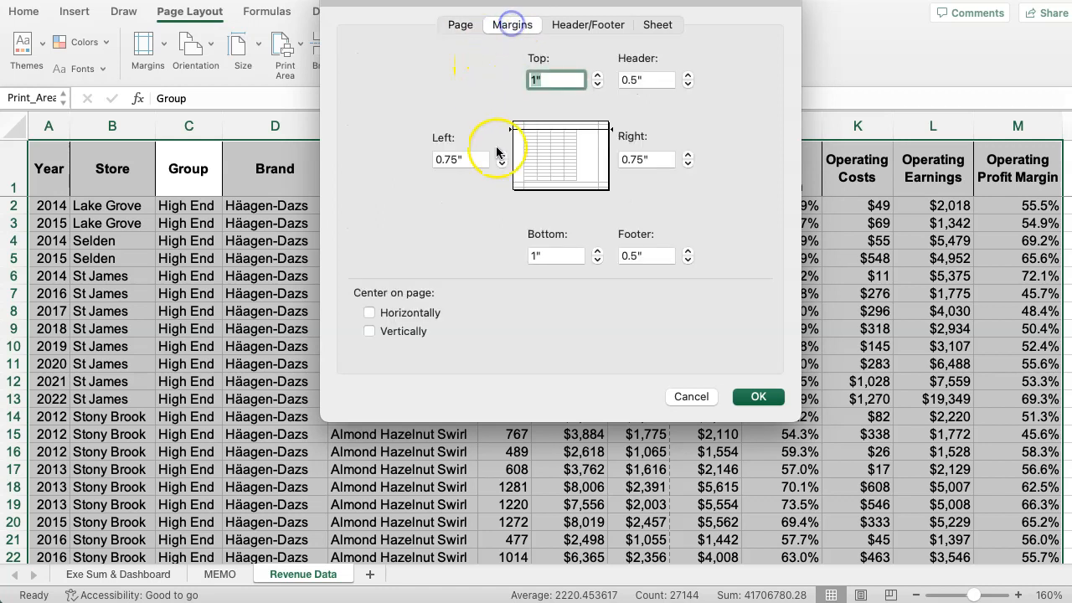
pyautogui.click(500, 165)
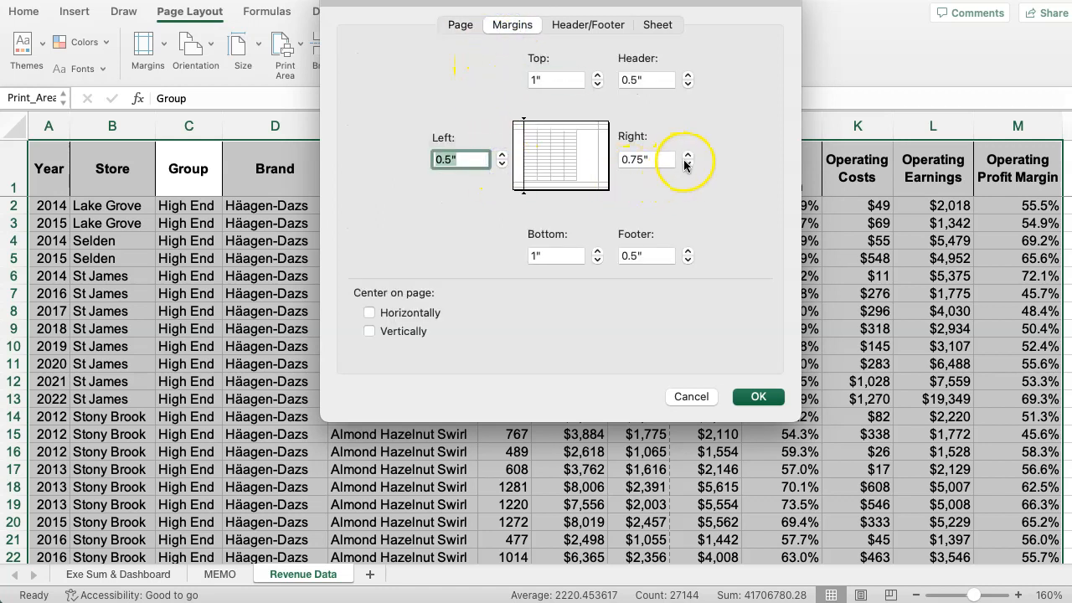
pyautogui.click(688, 163)
# Set the page header to "Ice Cream Pivot 2023.xlsx, Page 1" and the footer to "Confidential, 5/6/23, Page 1".
pyautogui.click(566, 27)
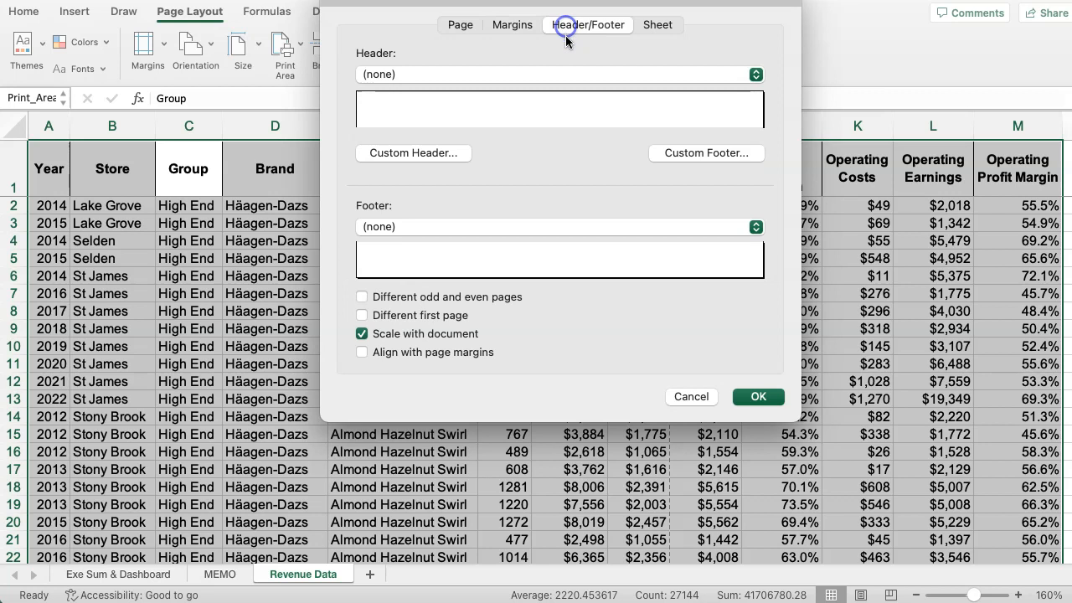
pyautogui.click(502, 77)
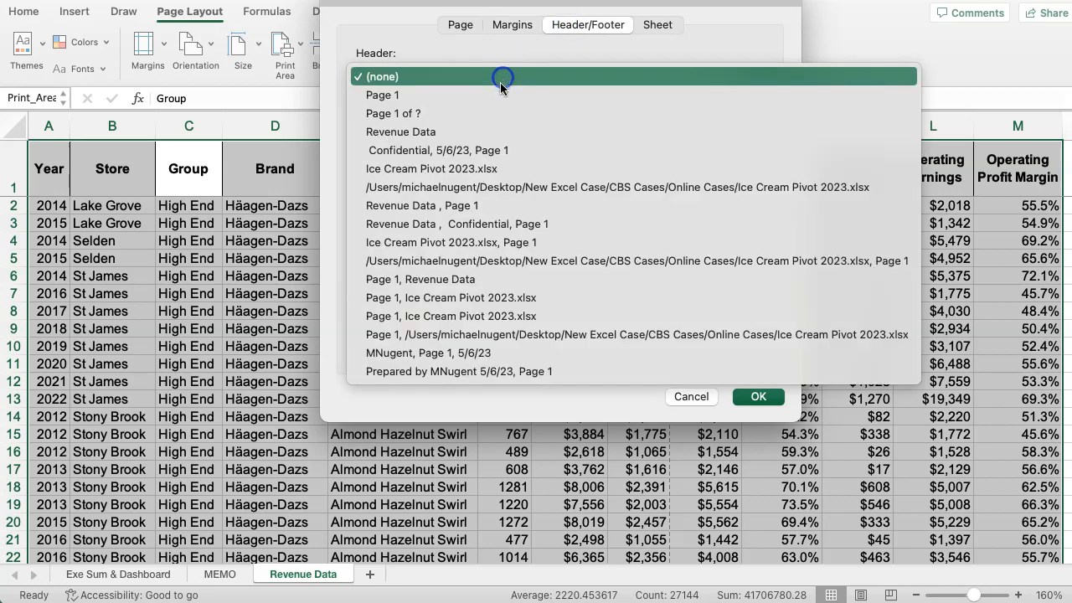
pyautogui.click(495, 132)
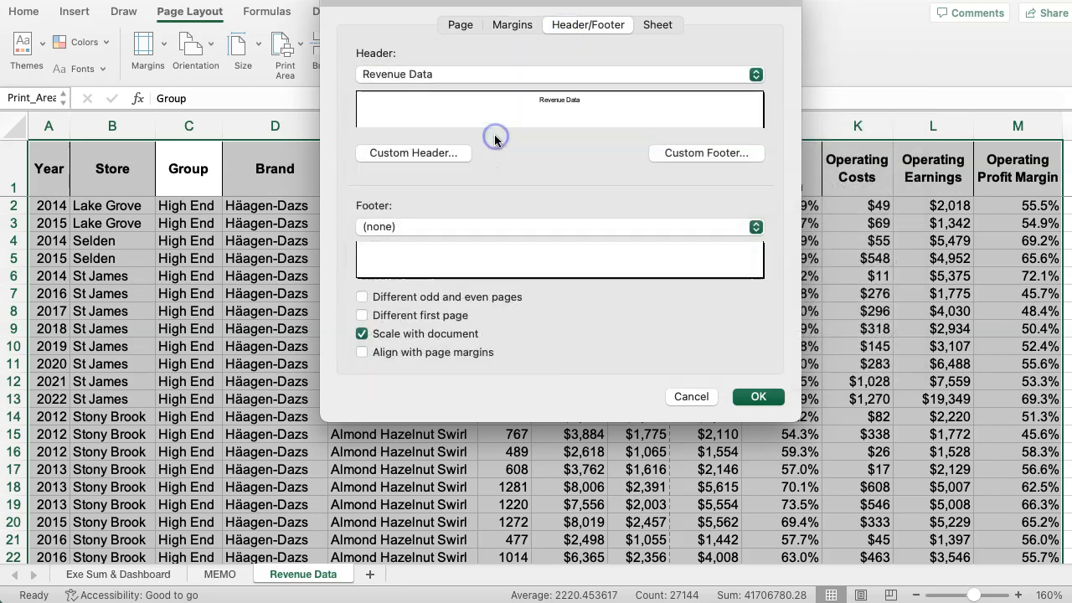
pyautogui.click(483, 77)
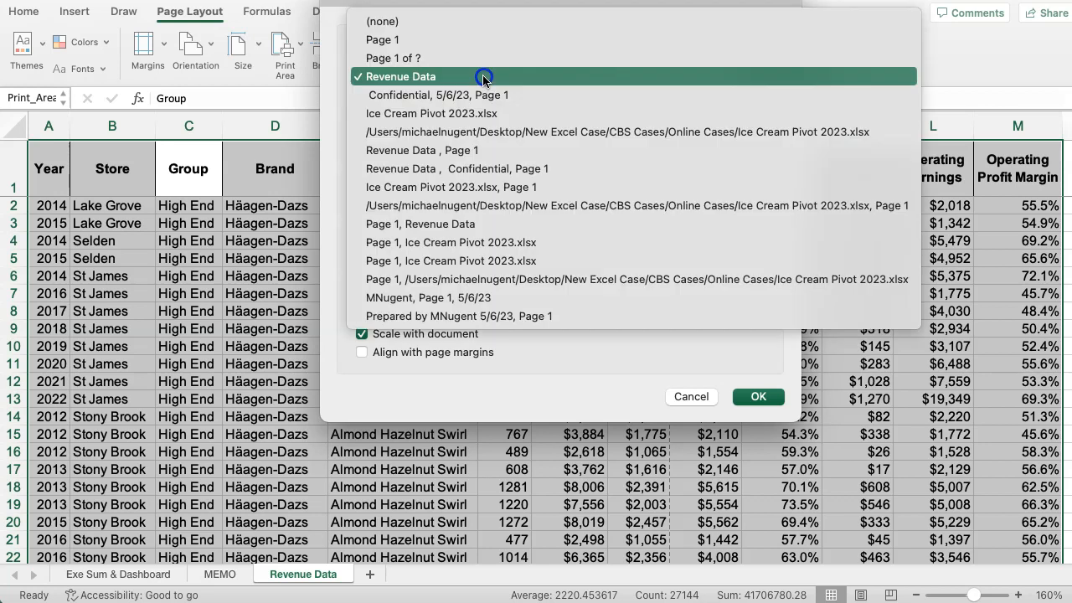
pyautogui.click(471, 187)
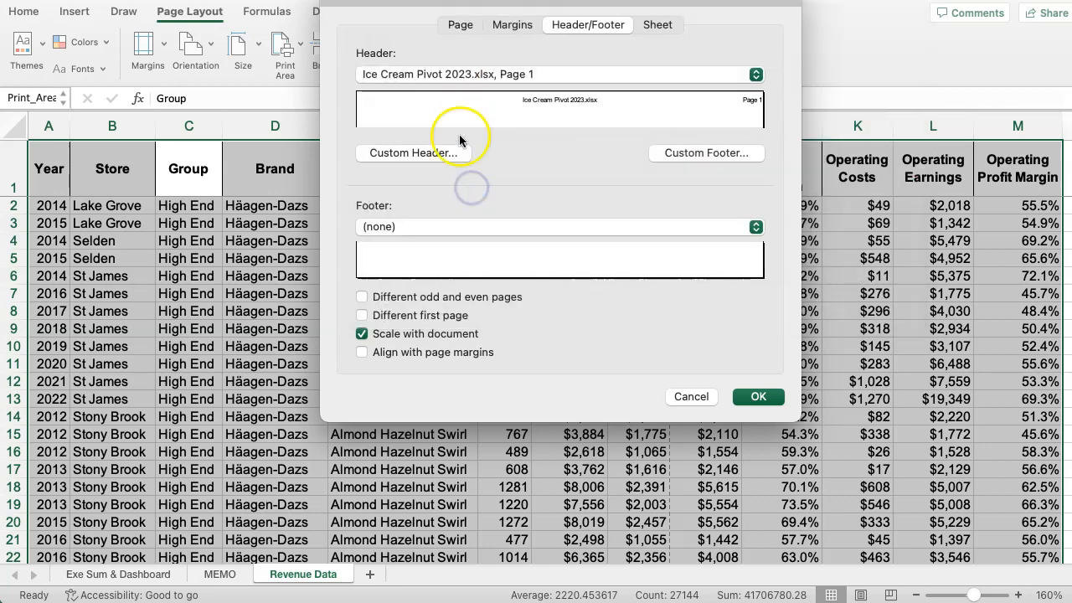
pyautogui.click(482, 80)
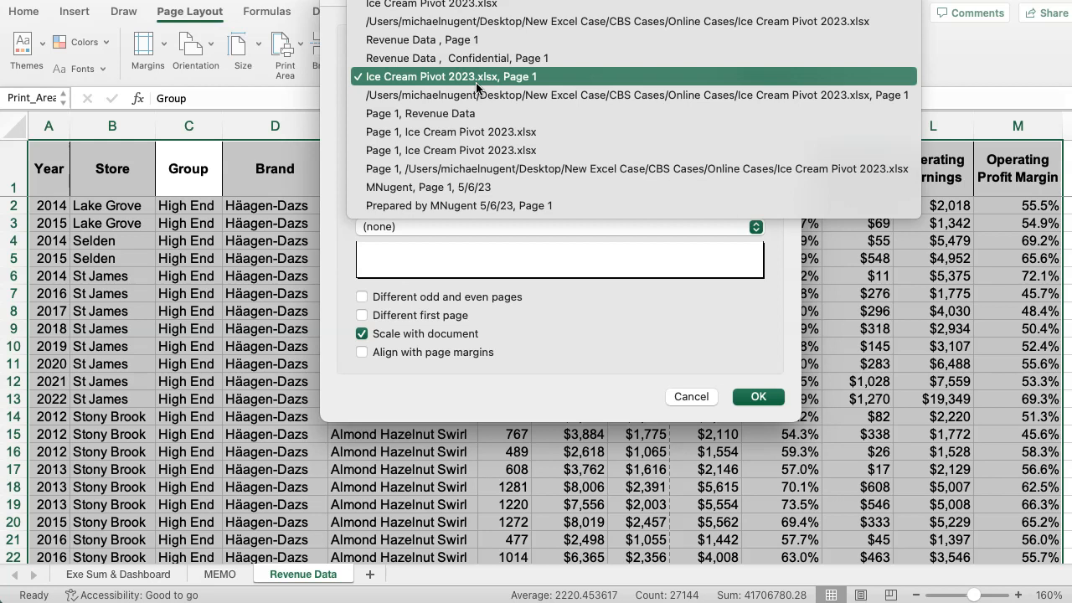
pyautogui.click(473, 81)
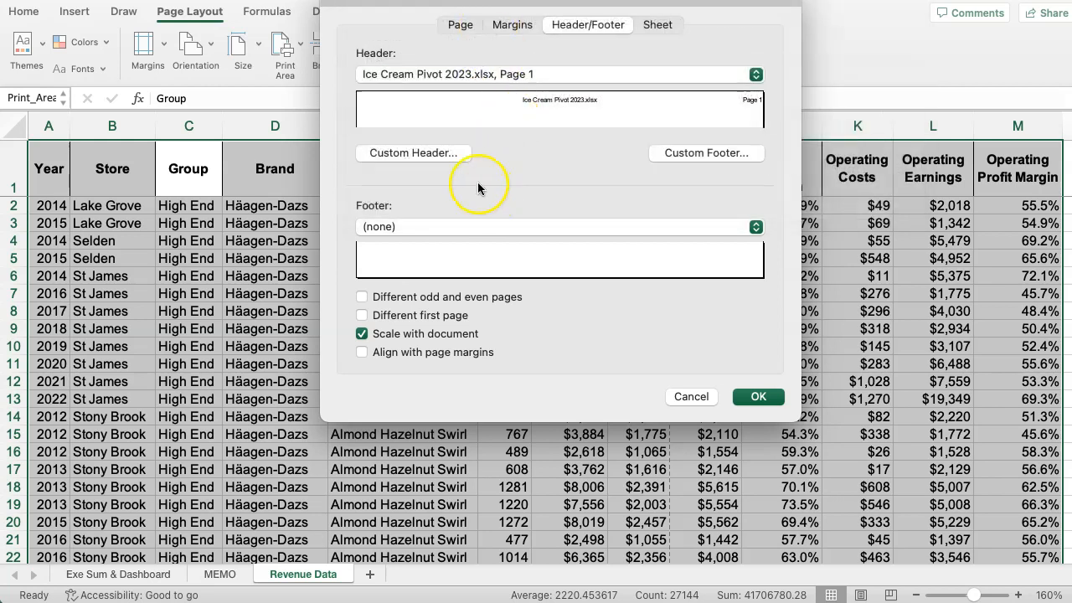
pyautogui.click(476, 224)
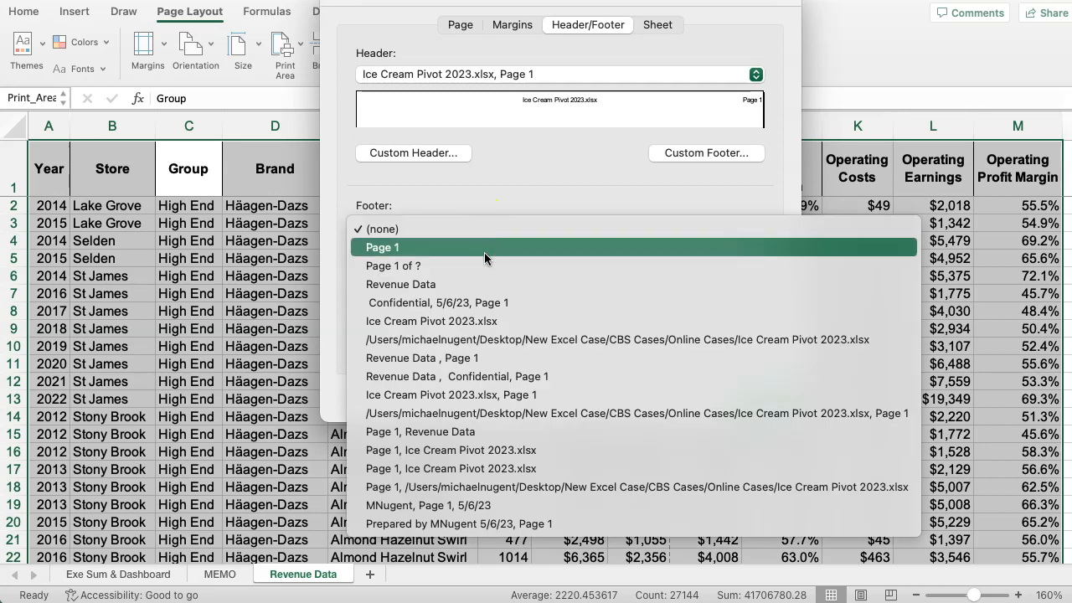
pyautogui.click(483, 303)
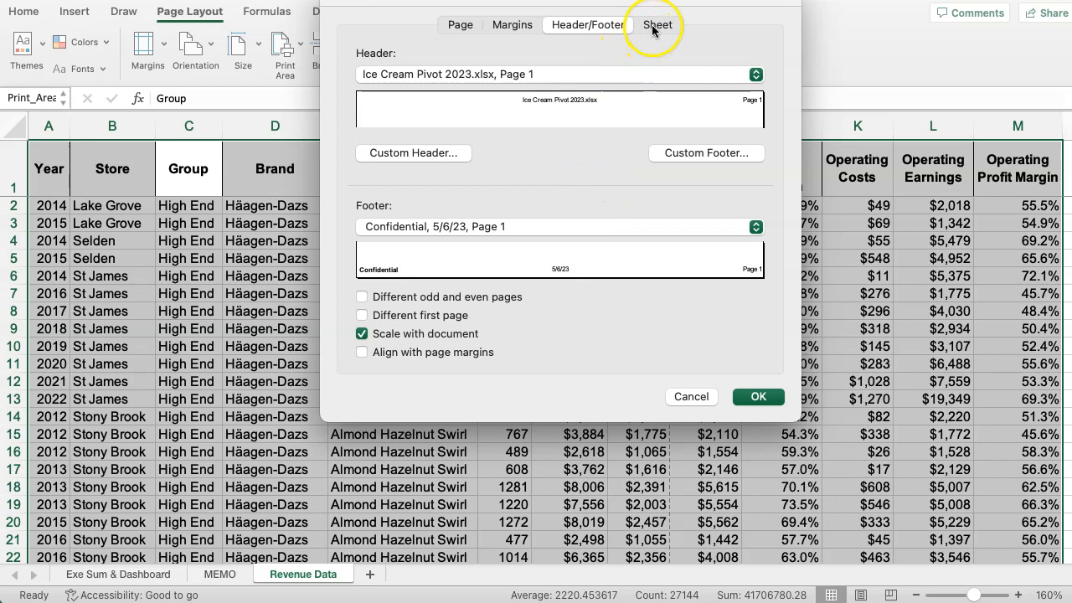
# Set row 1 as the print title row to repeat at the top of every printed page.
pyautogui.click(653, 25)
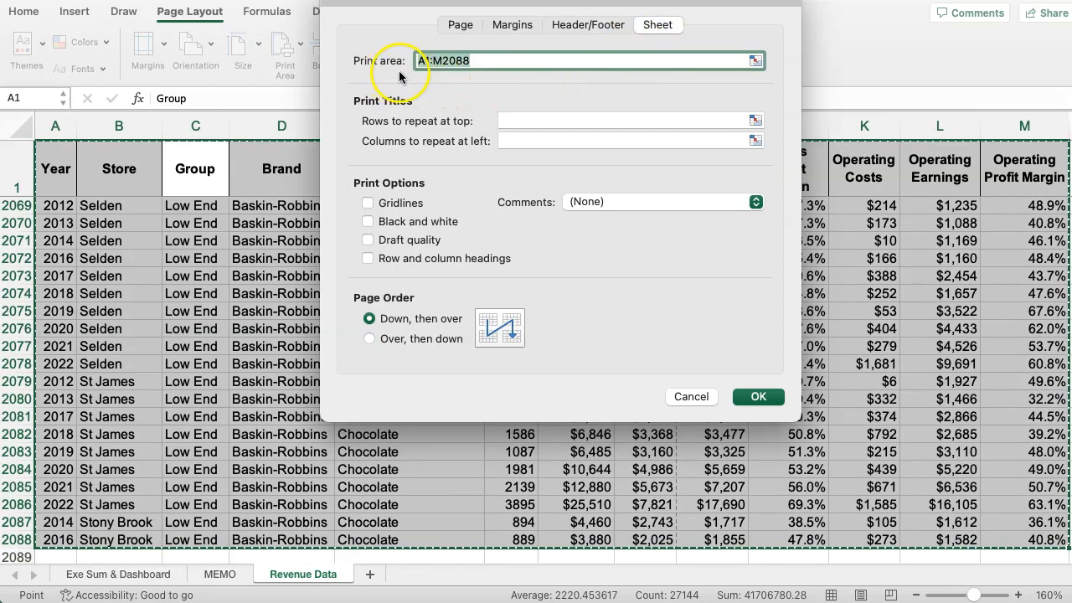
pyautogui.click(753, 124)
pyautogui.click(15, 164)
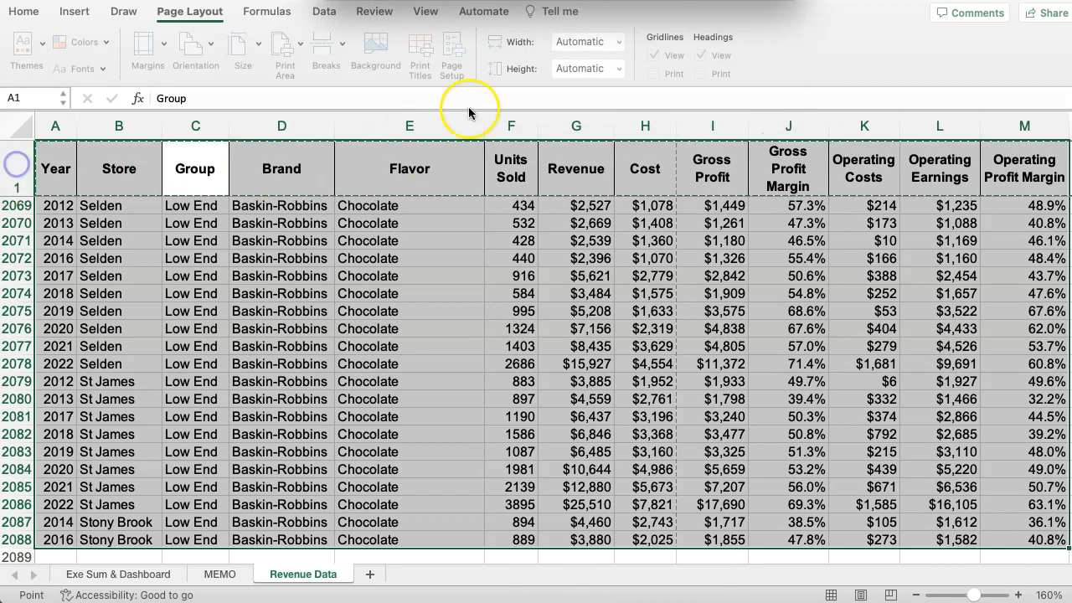
pyautogui.click(753, 6)
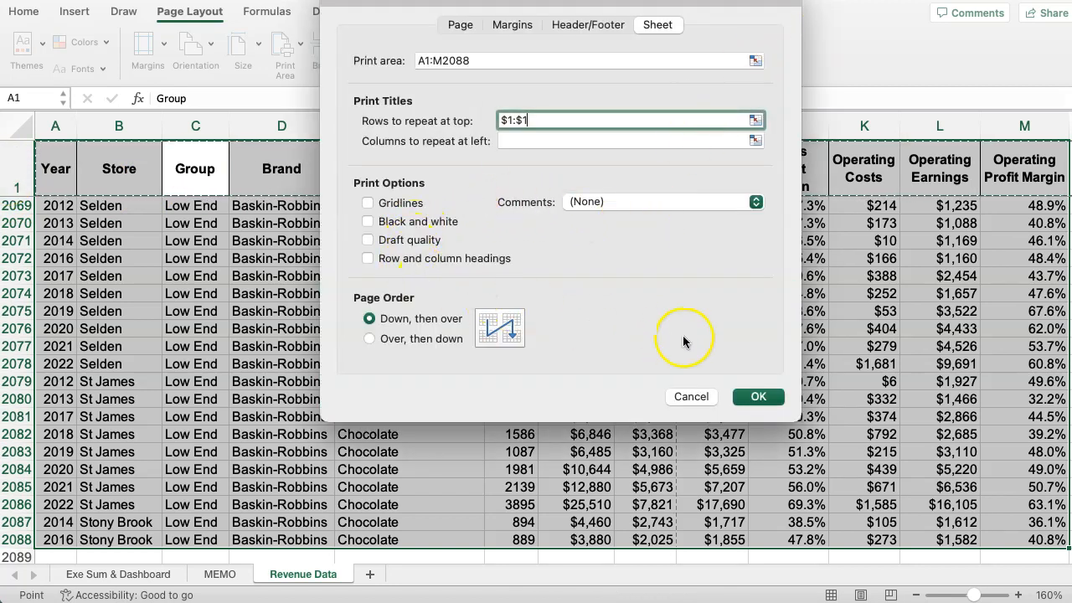
# Apply the page setup, and review the print preview of the Revenue Data sheet from the first to the last pages.
pyautogui.click(759, 397)
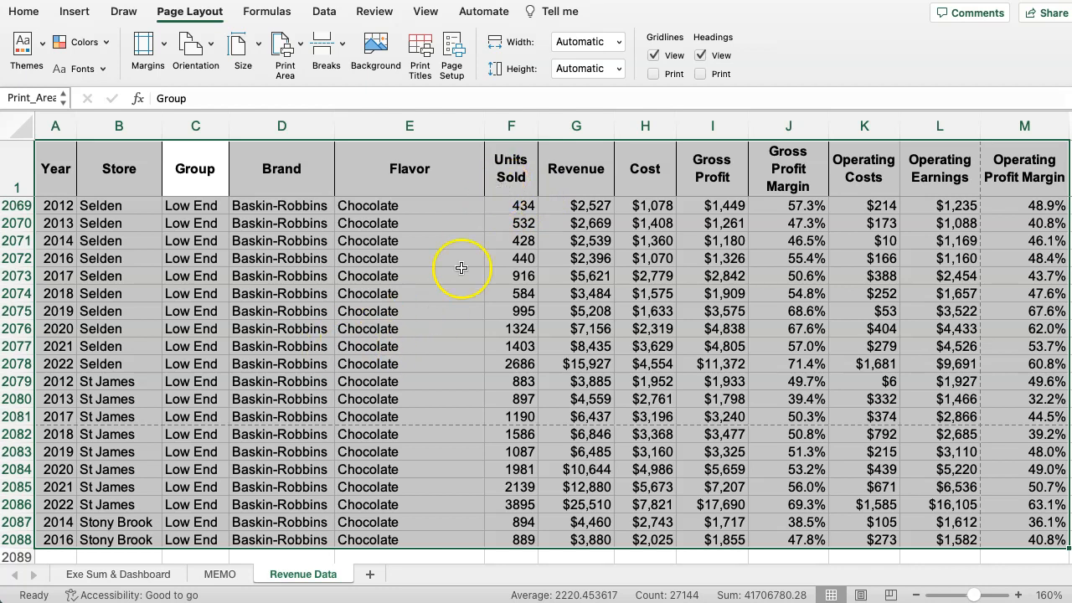
pyautogui.click(438, 229)
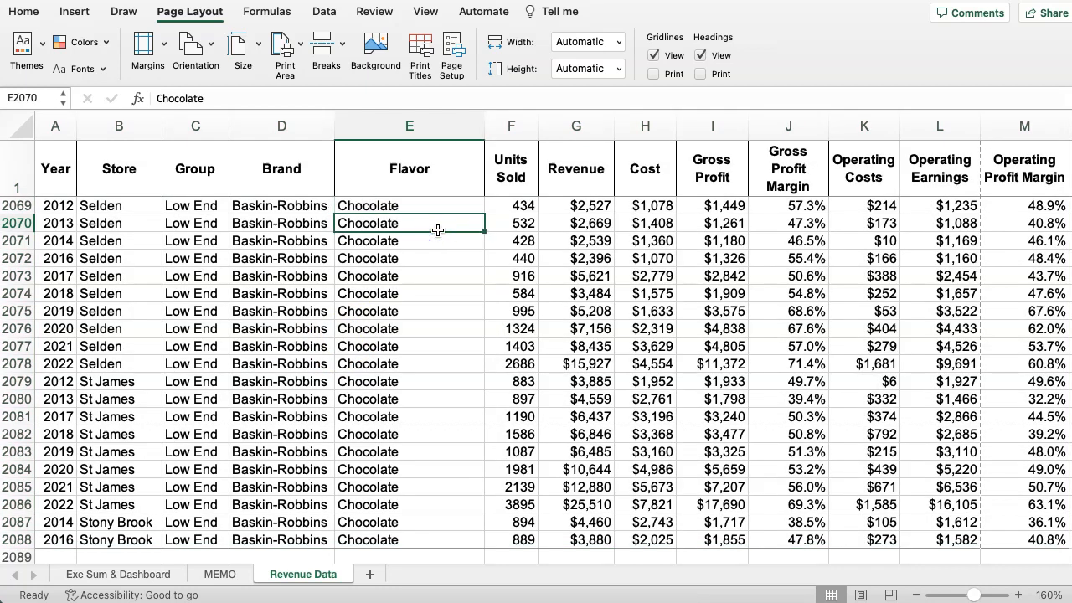
pyautogui.press('super+p')
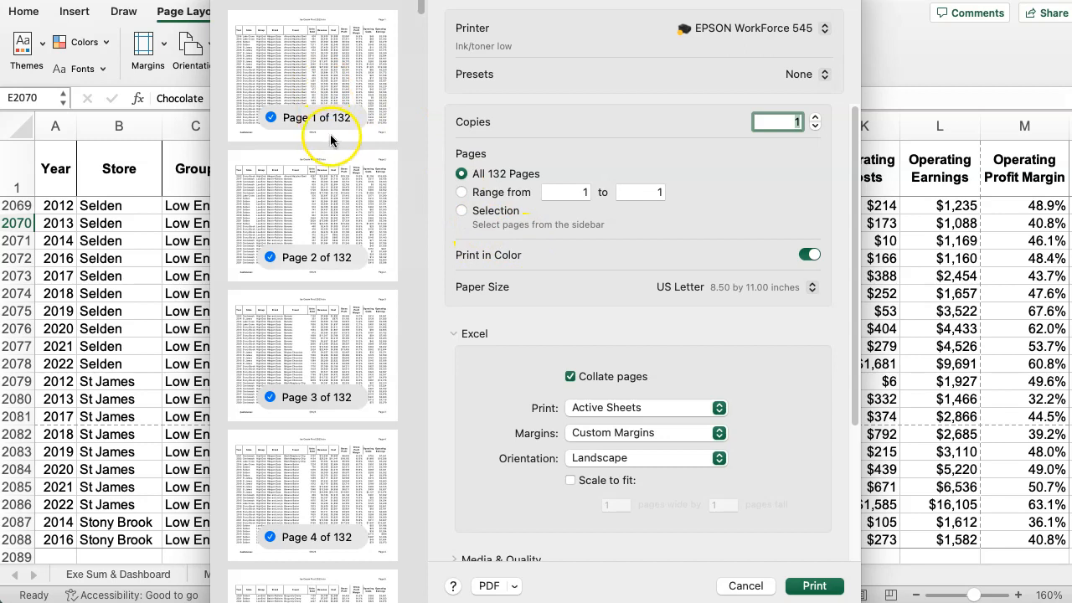
pyautogui.scroll(-10, 325, 226)
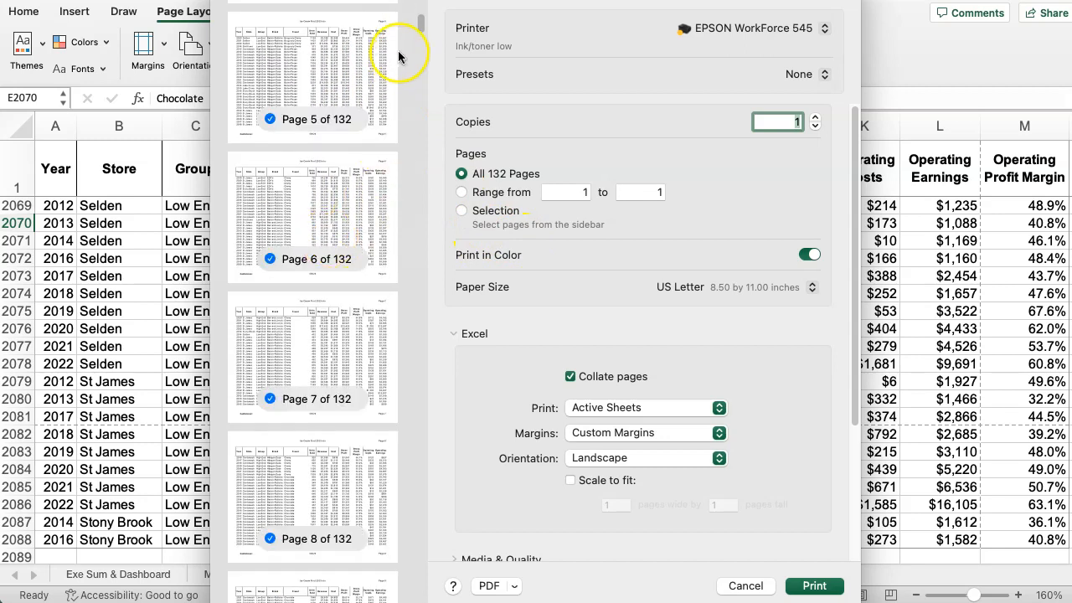
pyautogui.moveTo(420, 32); pyautogui.dragTo(445, 548)
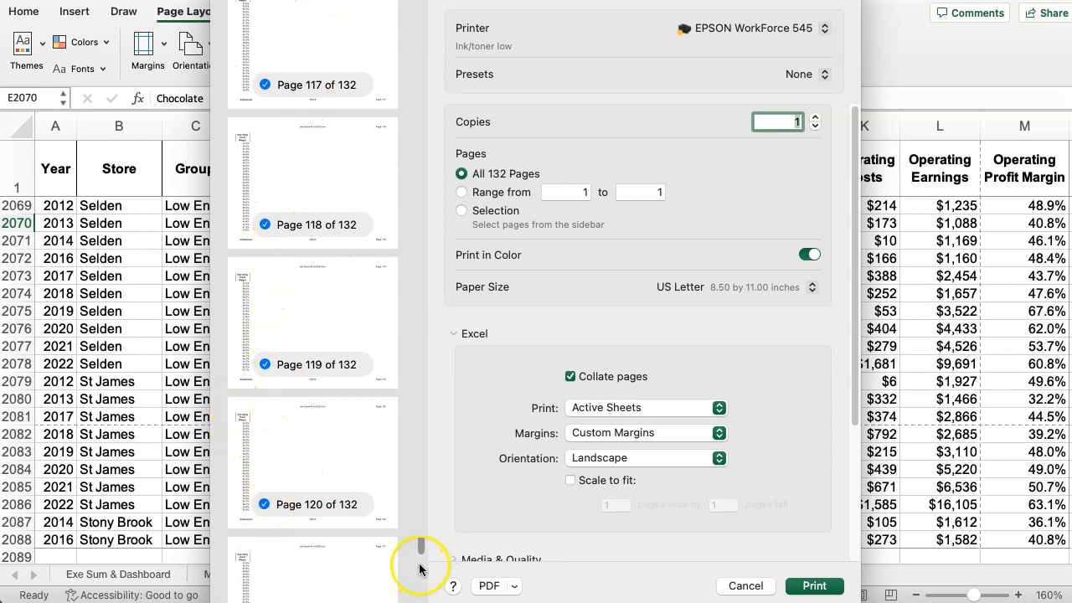
pyautogui.moveTo(422, 549); pyautogui.dragTo(428, 85)
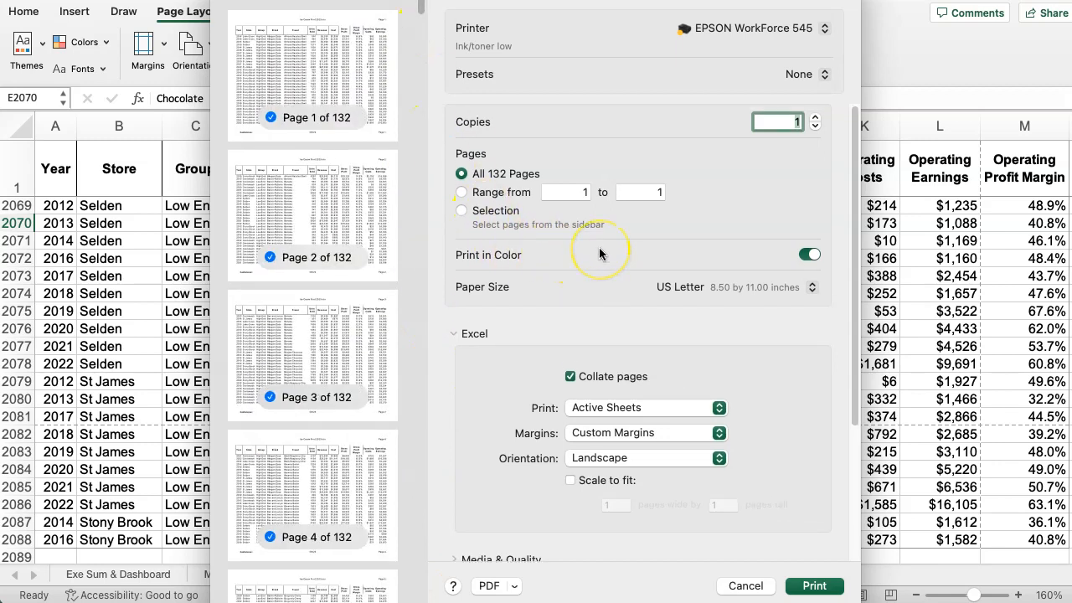
pyautogui.click(739, 585)
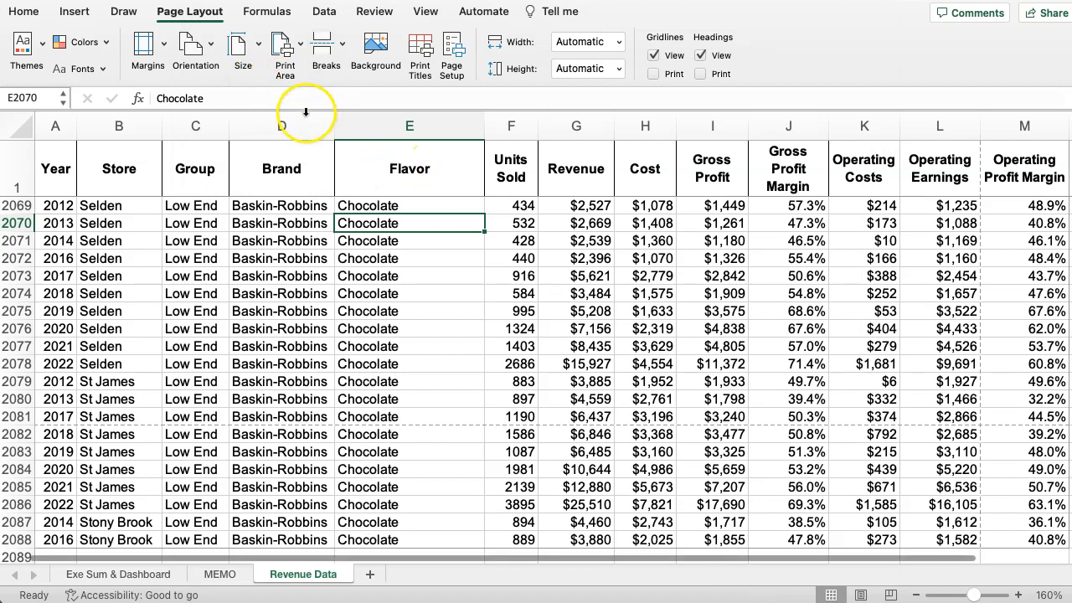
# Scale the Revenue Data sheet's printout to 90% of normal size in the page setup.
pyautogui.click(448, 55)
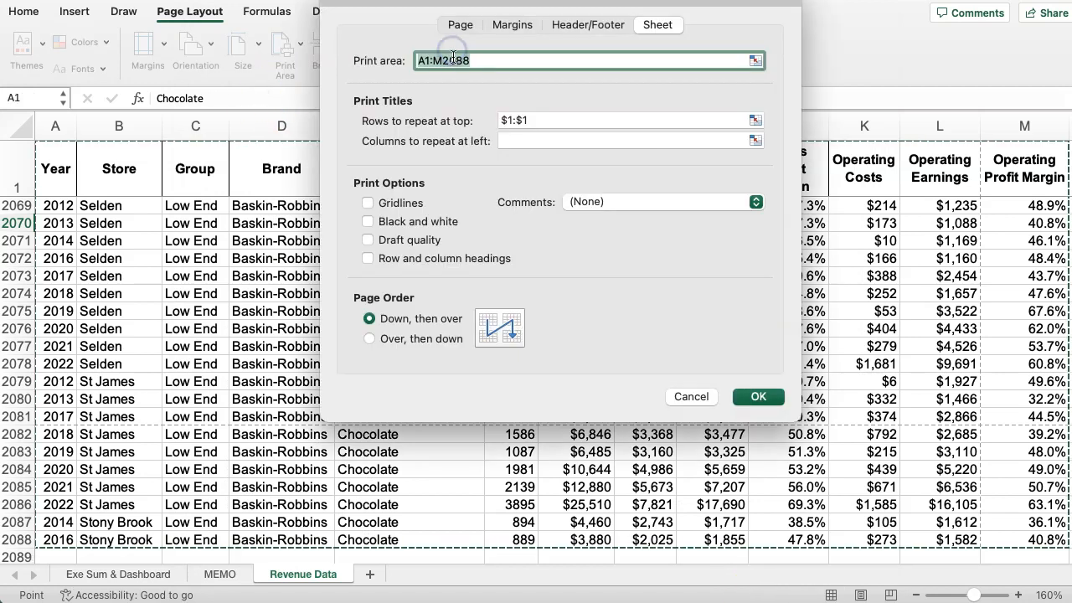
pyautogui.click(454, 25)
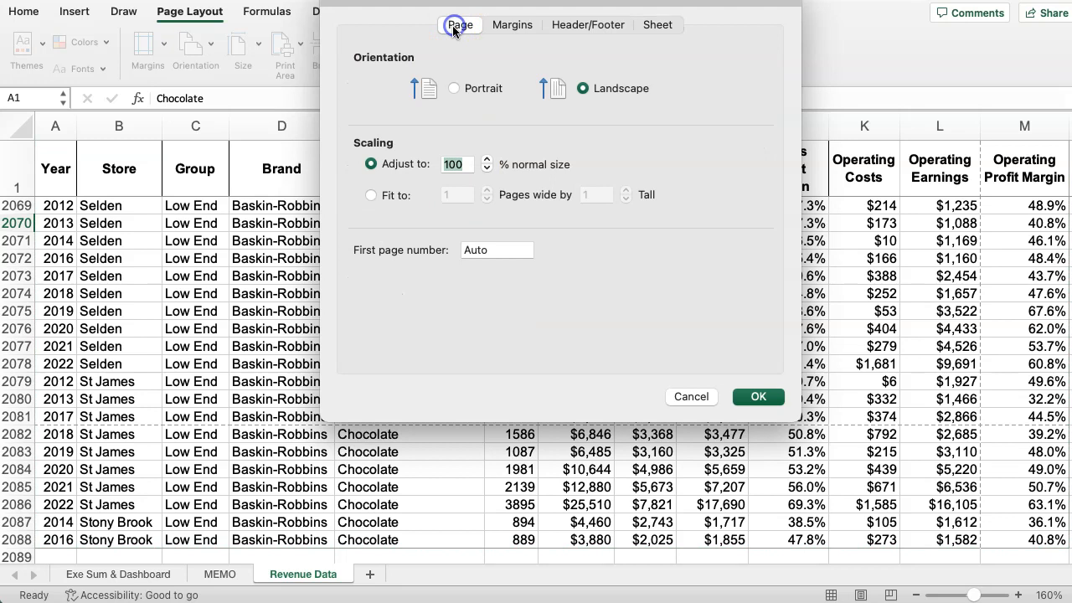
pyautogui.click(486, 168)
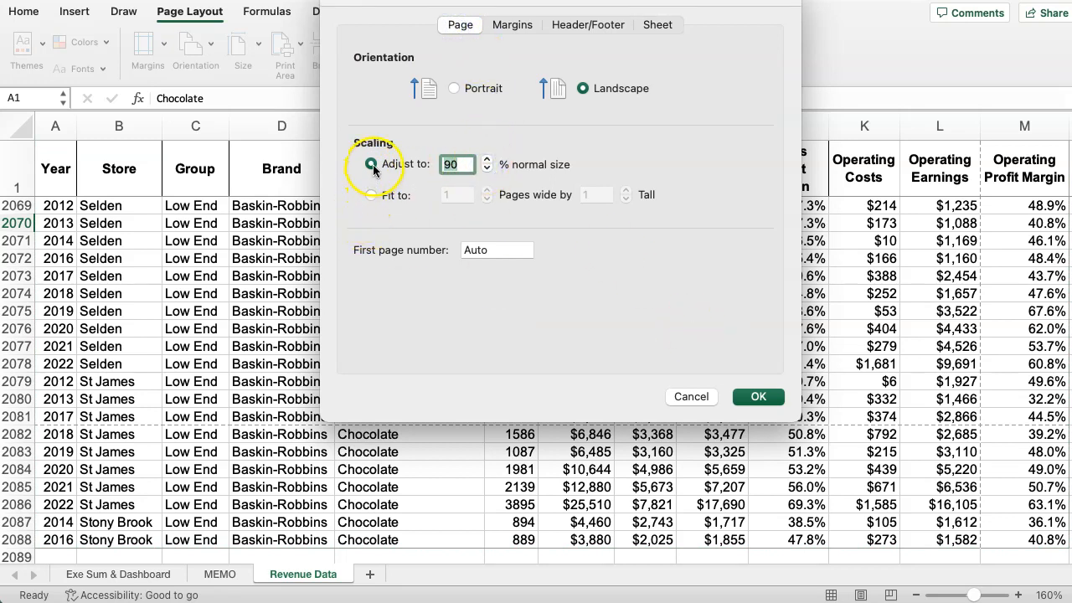
pyautogui.click(757, 396)
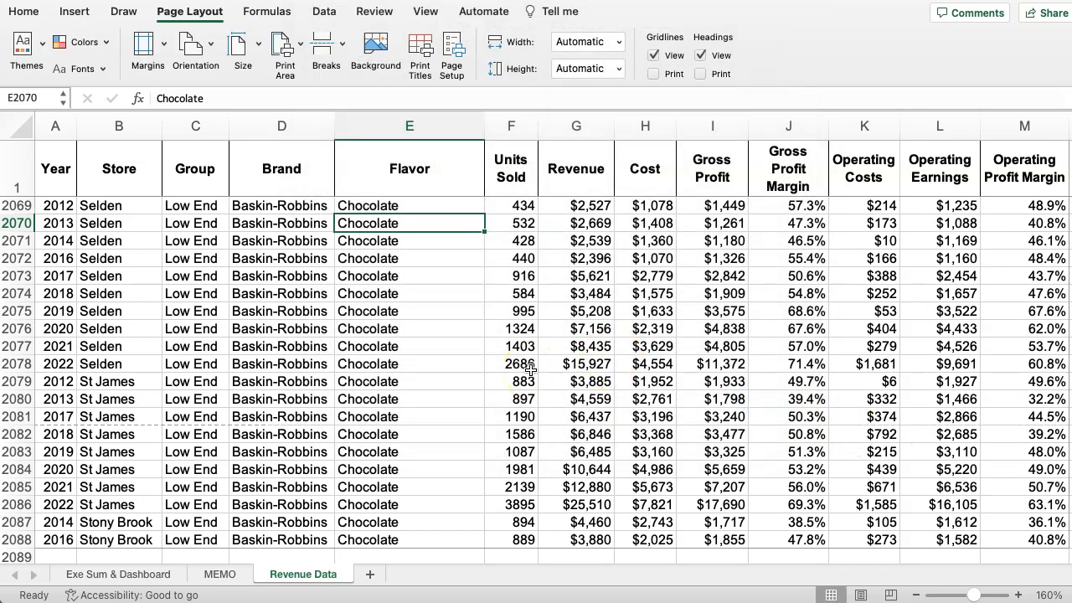
# Check in the print preview whether all columns fit on each page, and leave without printing.
pyautogui.press('super+p')
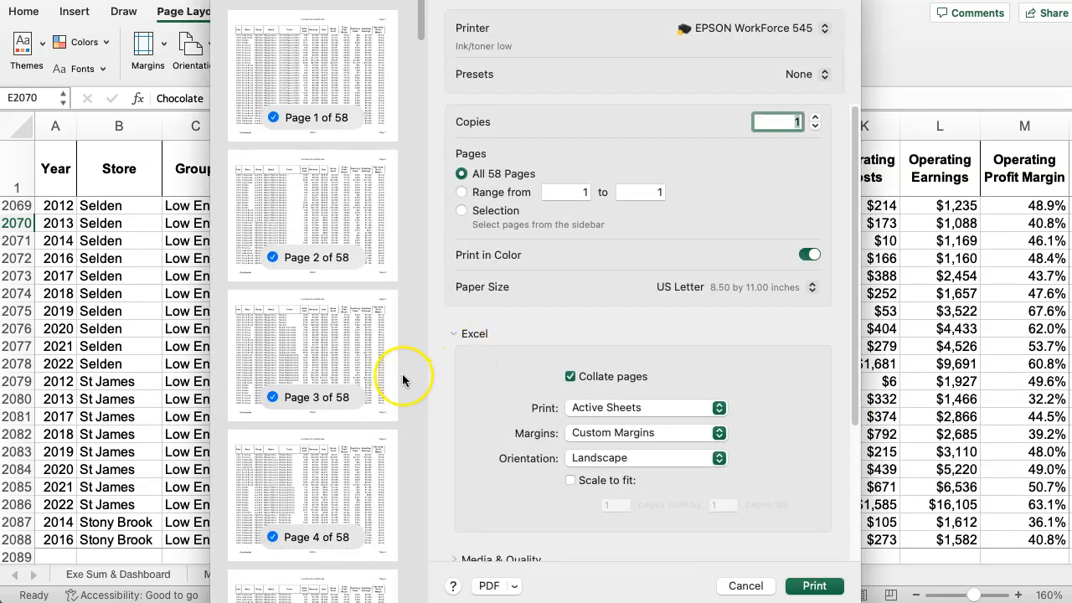
pyautogui.moveTo(420, 36); pyautogui.dragTo(427, 593)
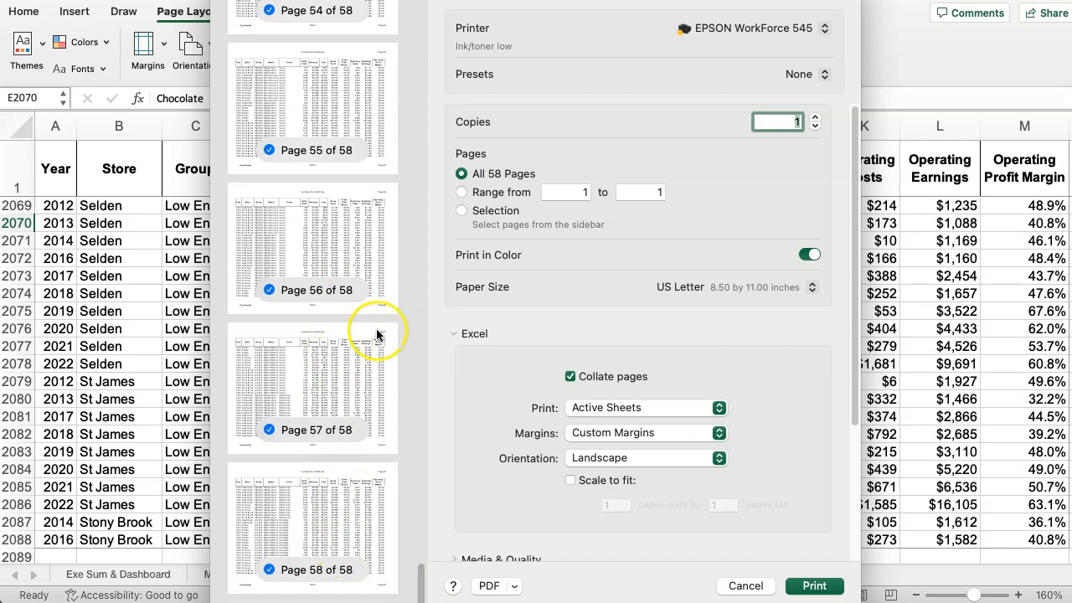
pyautogui.moveTo(423, 572); pyautogui.dragTo(420, 12)
pyautogui.click(744, 587)
pyautogui.click(501, 381)
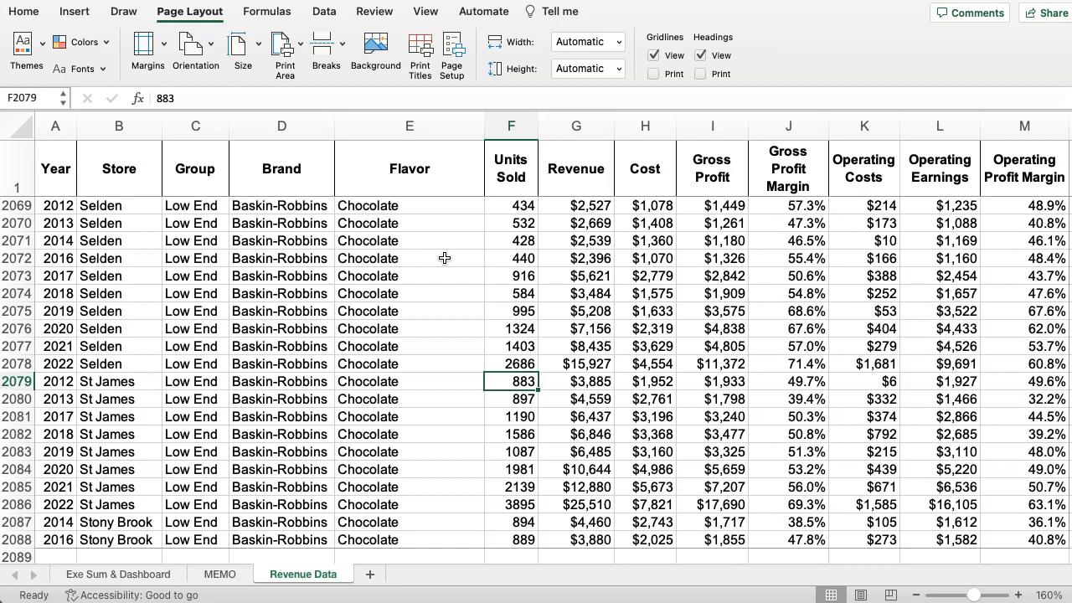
# Return to cell A1 at the start of the Revenue Data sheet.
pyautogui.scroll(5, 376, 310)
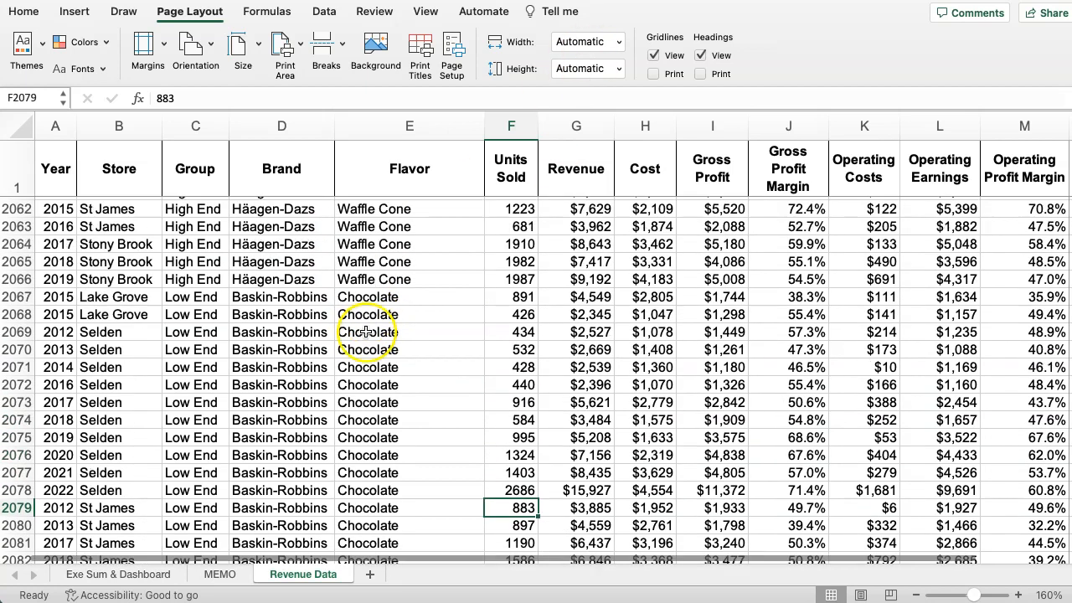
pyautogui.click(255, 356)
pyautogui.hotkey('ctrl', 'Up')
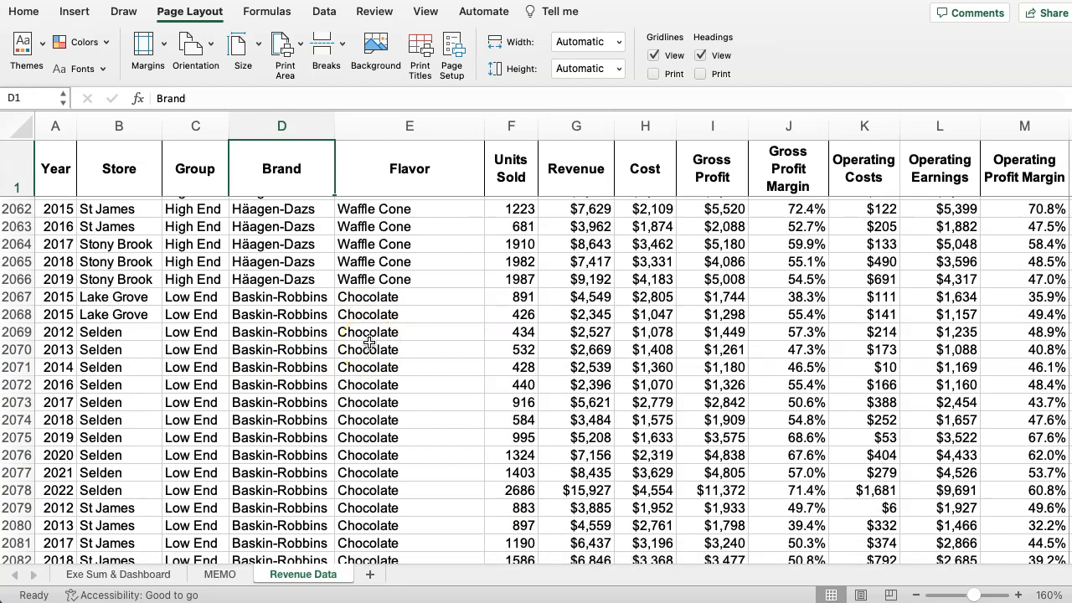
pyautogui.press('Down')
pyautogui.press('Up')
pyautogui.press('Left')
pyautogui.press('Left')
pyautogui.press('Left')
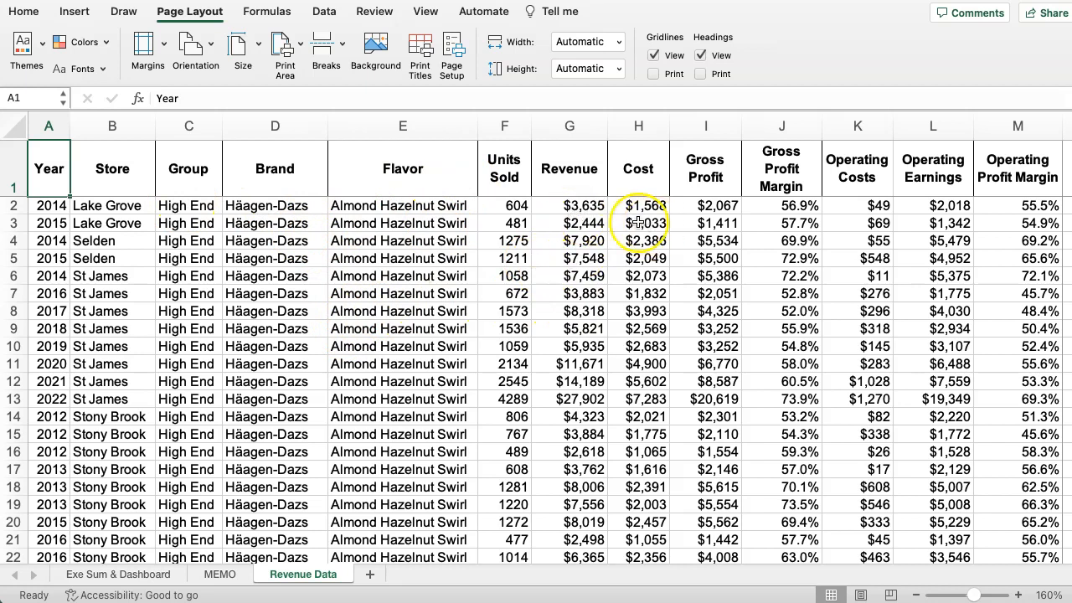
# Try the comma and percent styles on cell G2, and set it back to Currency with no decimal places.
pyautogui.click(569, 205)
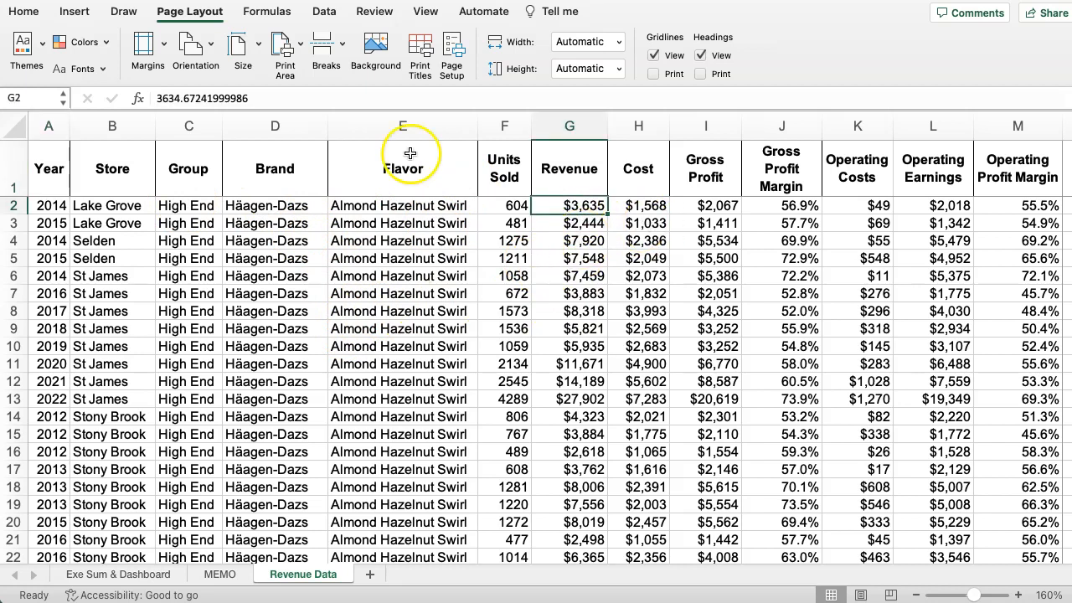
pyautogui.click(23, 11)
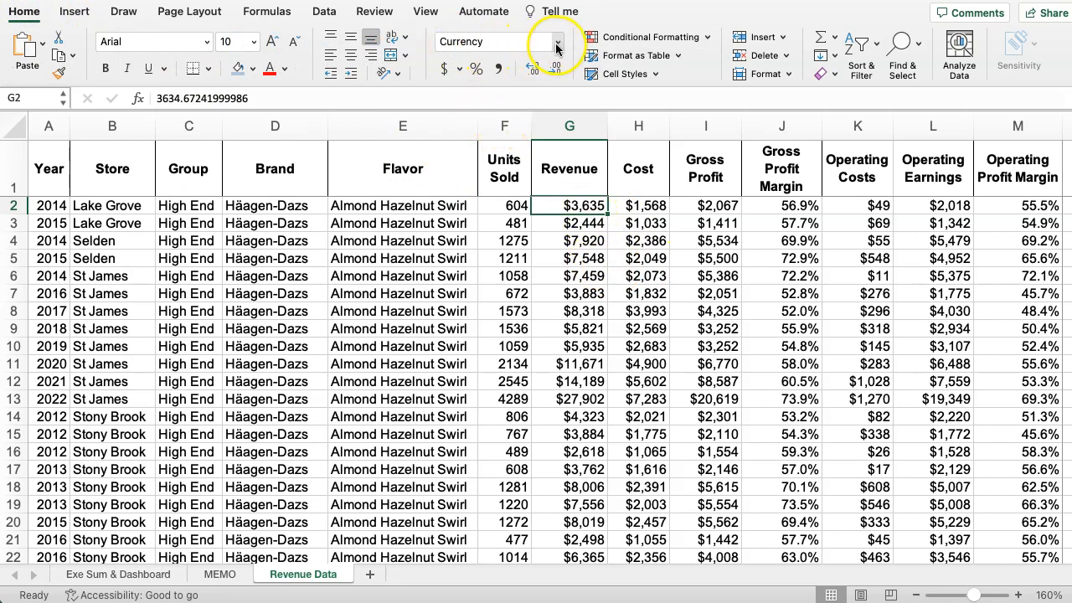
pyautogui.click(499, 68)
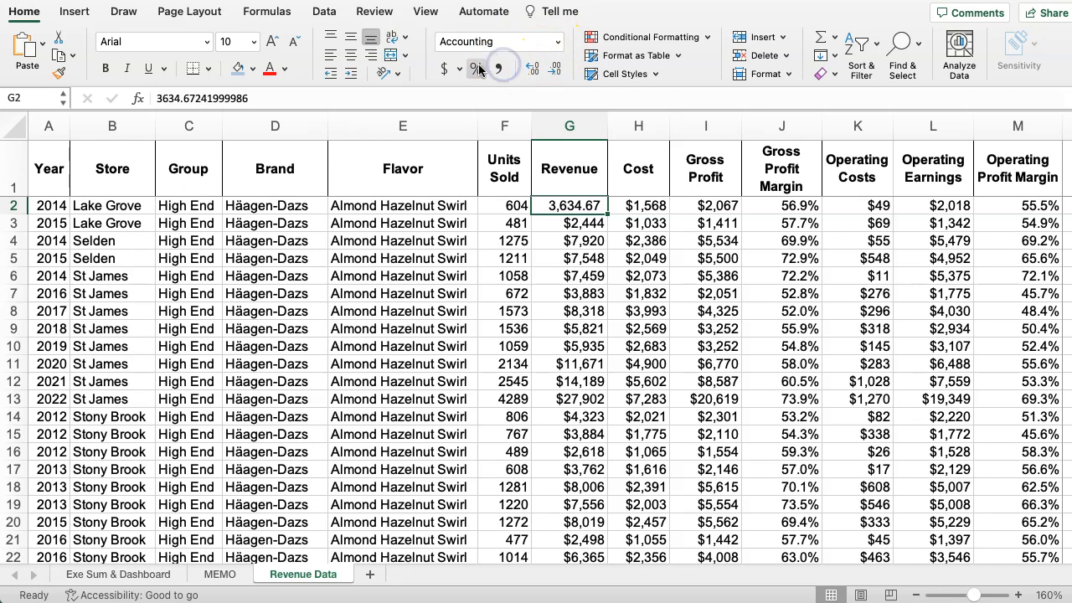
pyautogui.click(553, 41)
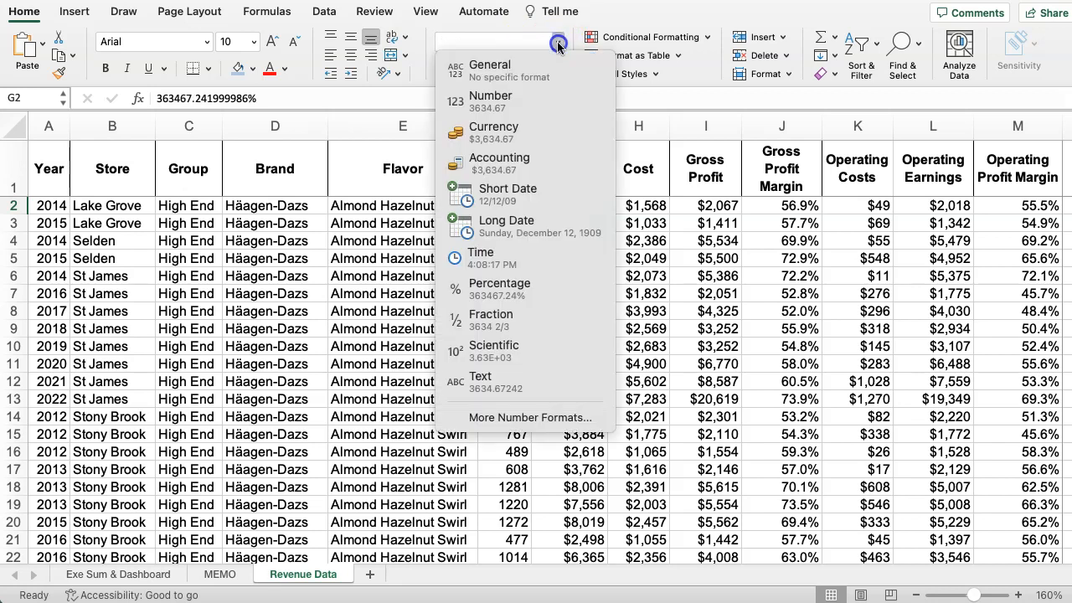
pyautogui.click(518, 140)
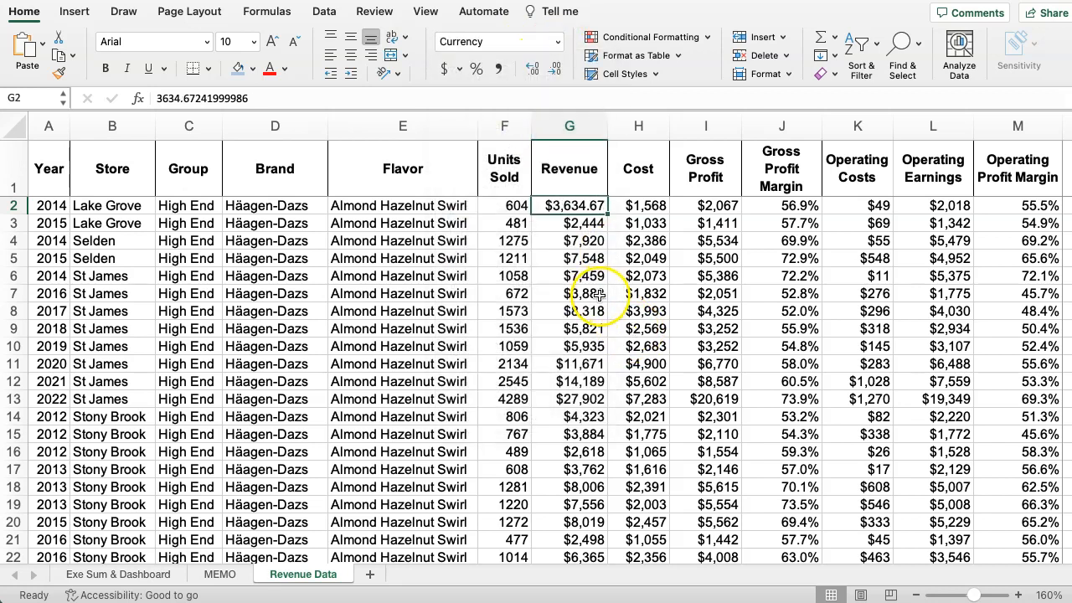
pyautogui.click(557, 75)
pyautogui.click(557, 75)
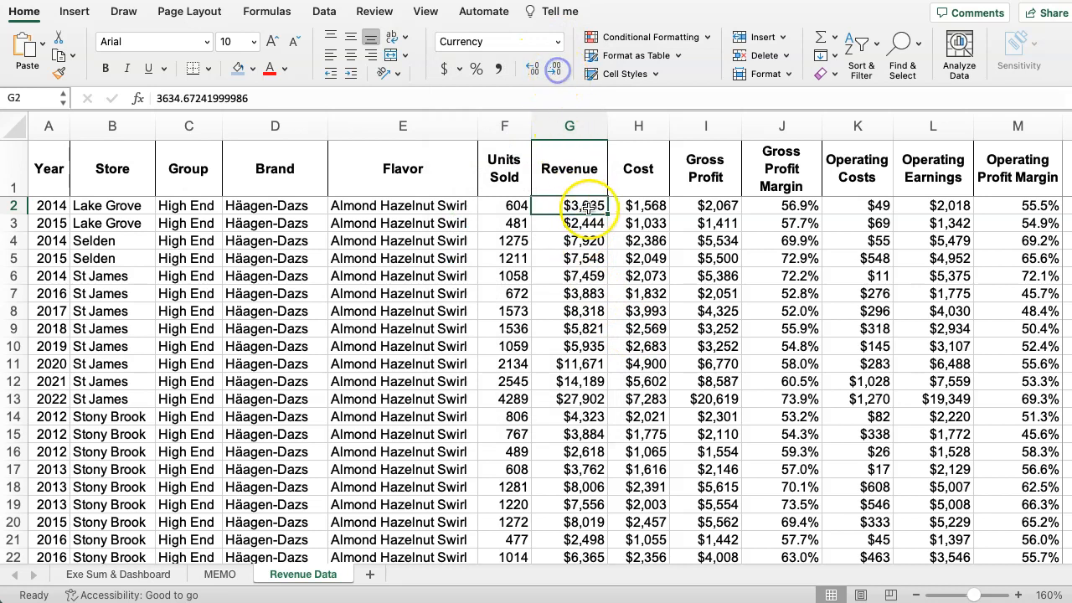
# Read the sorting instructions on the MEMO sheet and return to the Revenue Data sheet.
pyautogui.click(757, 310)
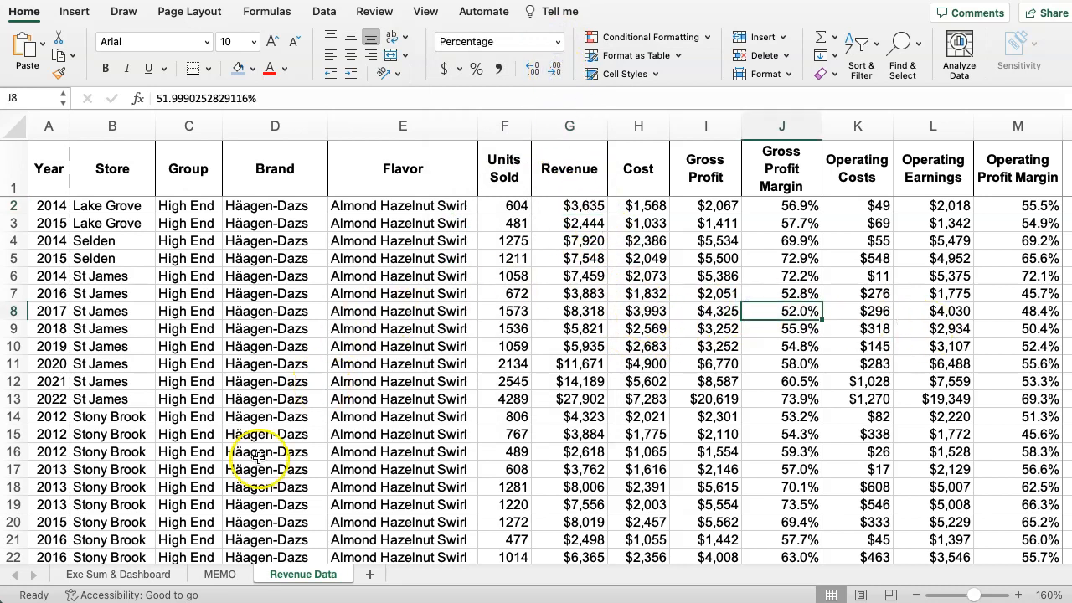
pyautogui.click(219, 574)
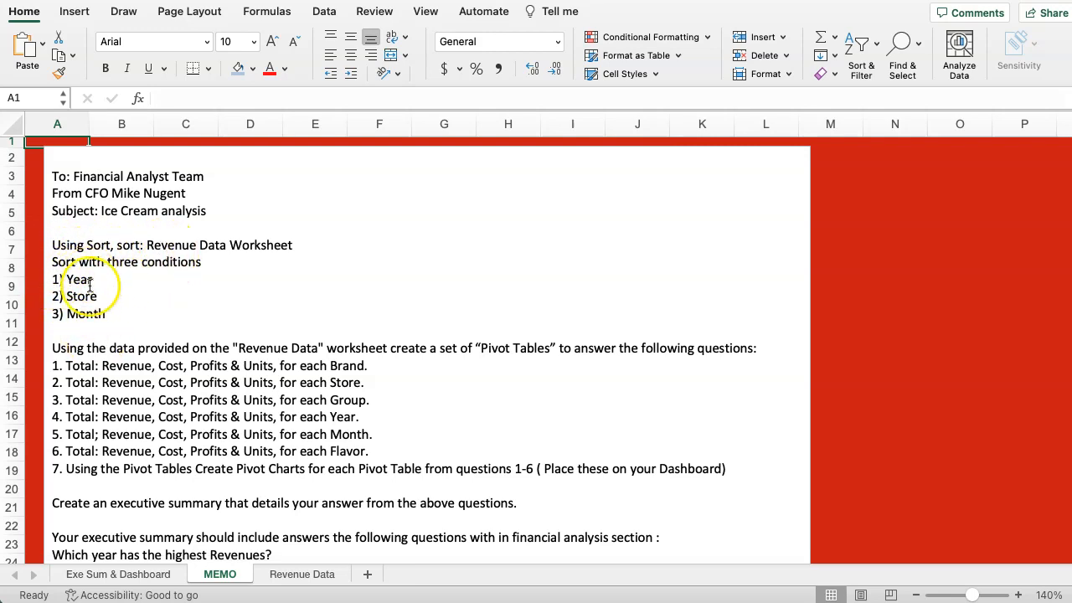
pyautogui.click(298, 576)
# Select the entire revenue data range and check its existing sort levels without applying a sort.
pyautogui.click(73, 290)
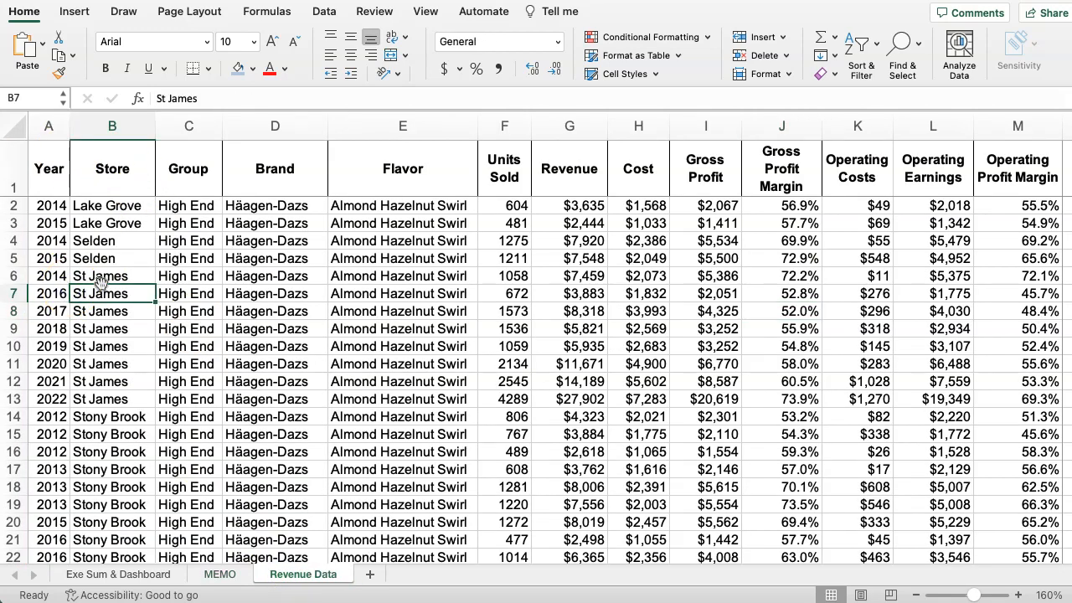
pyautogui.press('super+a')
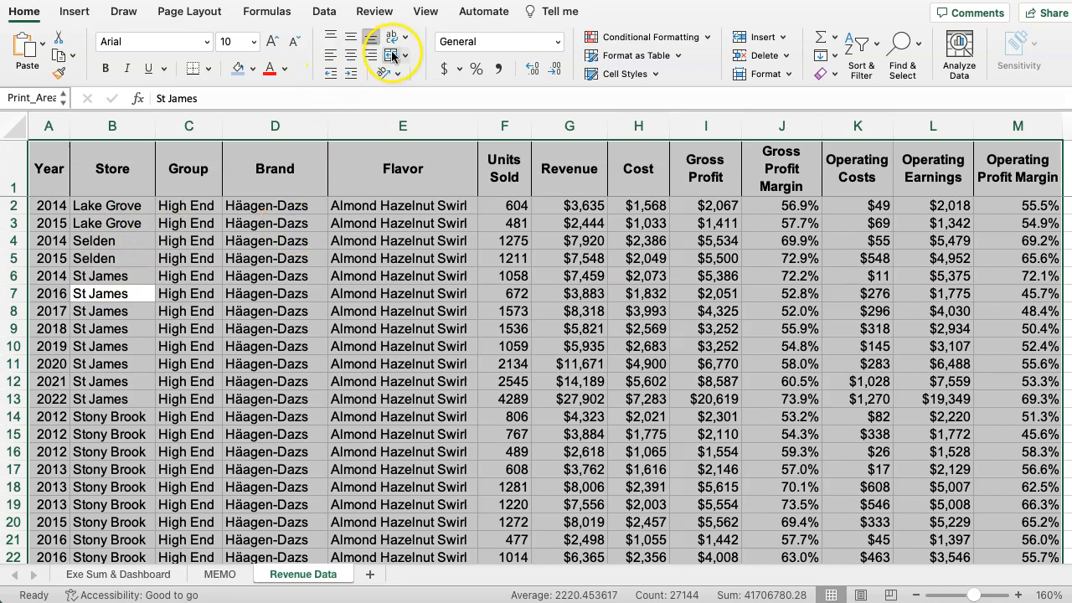
pyautogui.click(318, 15)
pyautogui.click(520, 46)
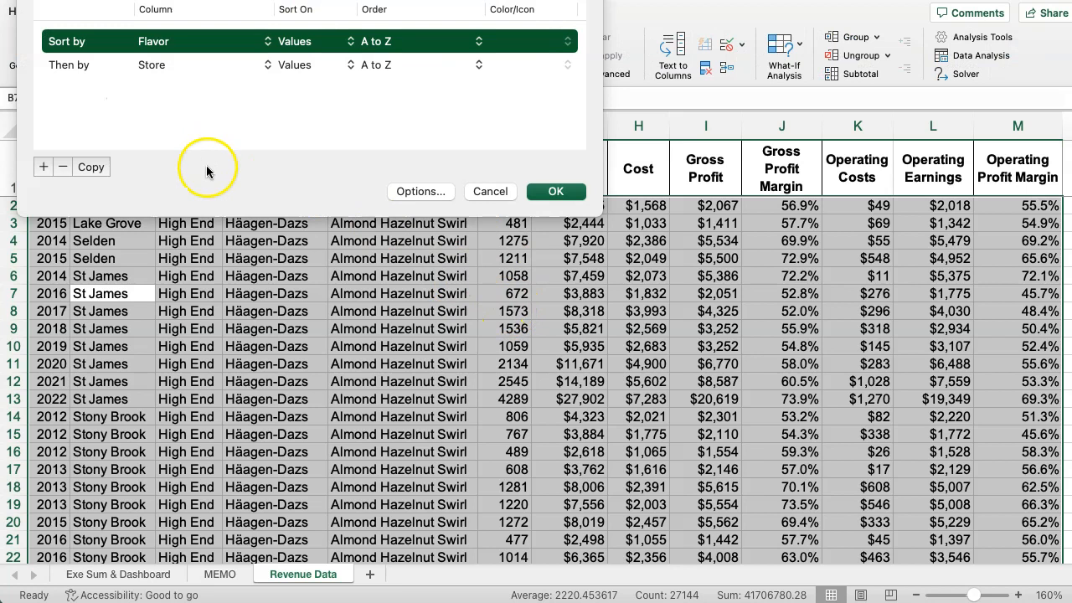
pyautogui.moveTo(179, 0); pyautogui.dragTo(430, 201)
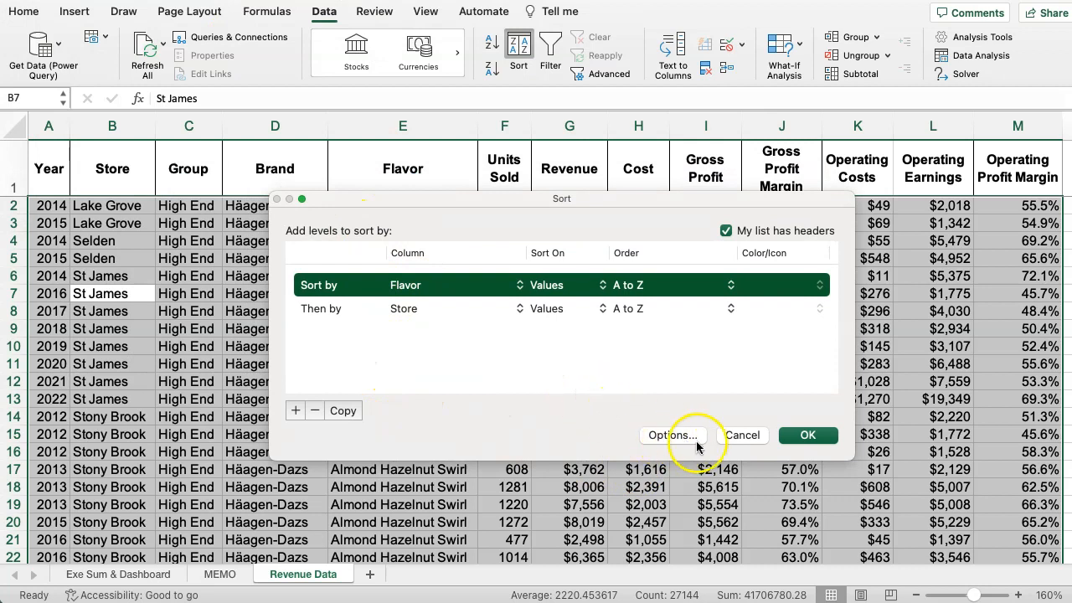
pyautogui.click(737, 435)
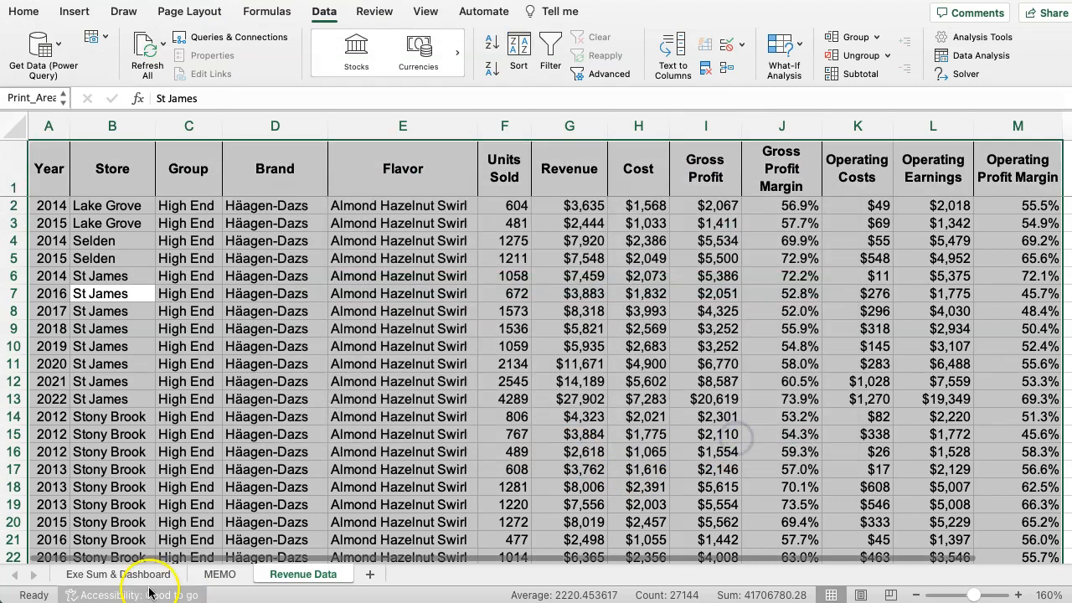
# Recheck the three sort conditions on the MEMO sheet and go back to the revenue data.
pyautogui.click(220, 575)
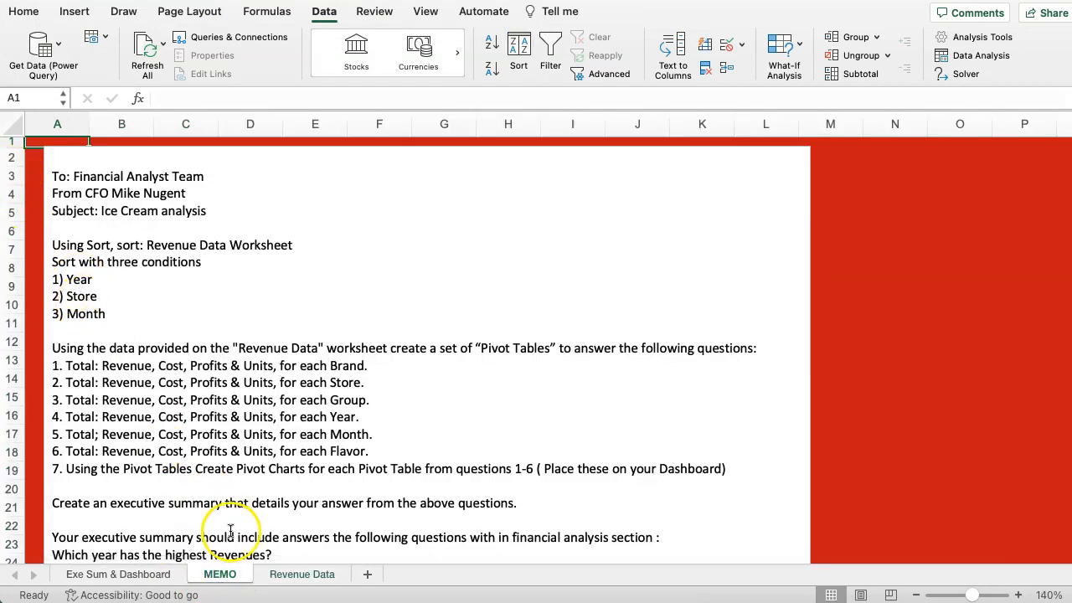
pyautogui.click(293, 575)
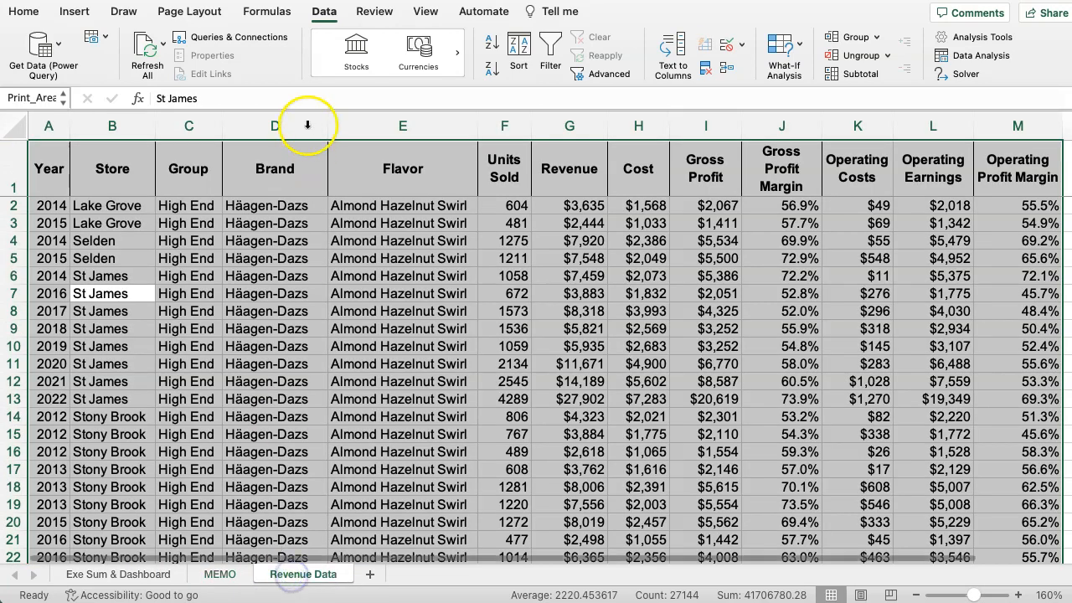
pyautogui.click(518, 48)
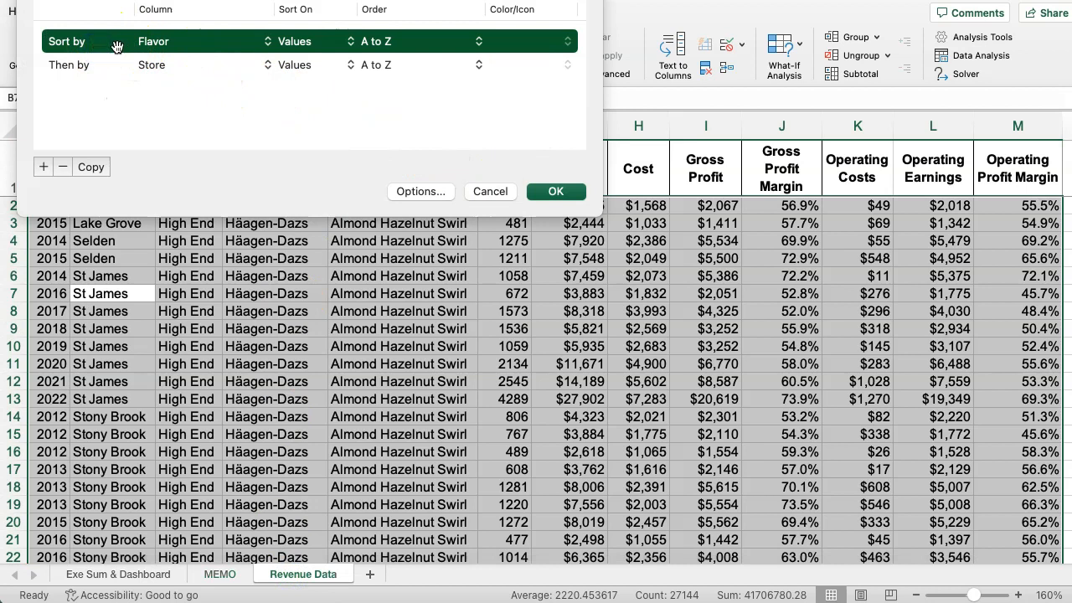
pyautogui.click(184, 49)
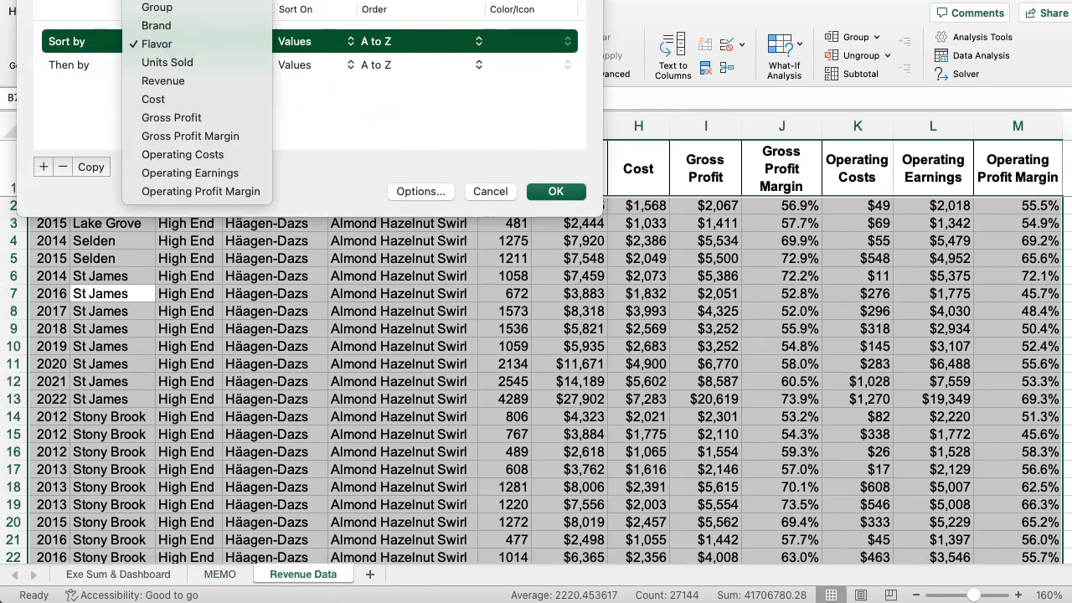
pyautogui.click(168, 2)
pyautogui.click(179, 65)
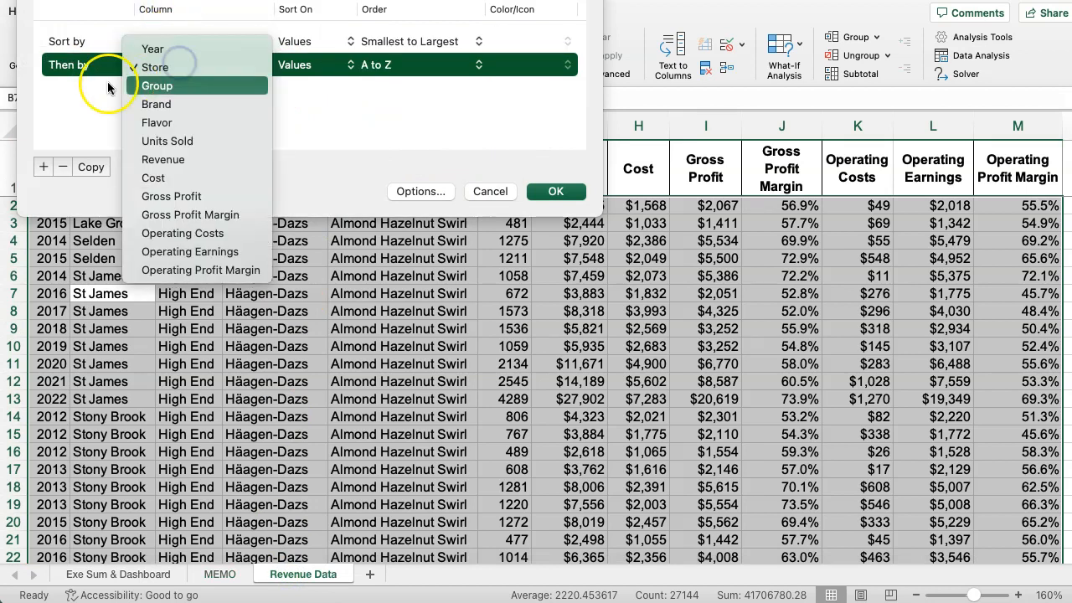
pyautogui.click(79, 103)
pyautogui.click(43, 166)
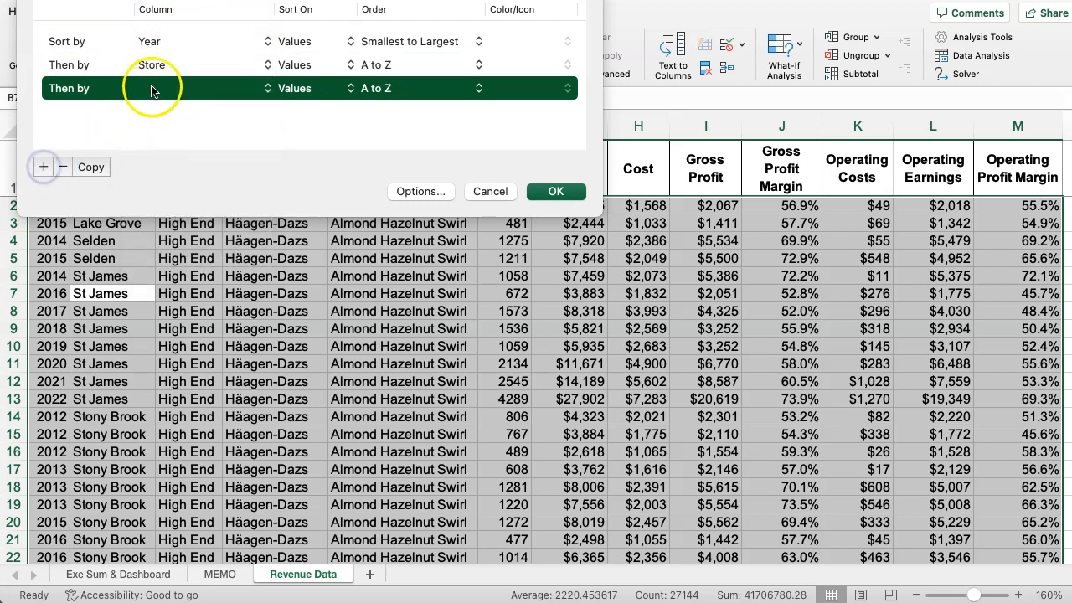
pyautogui.click(152, 91)
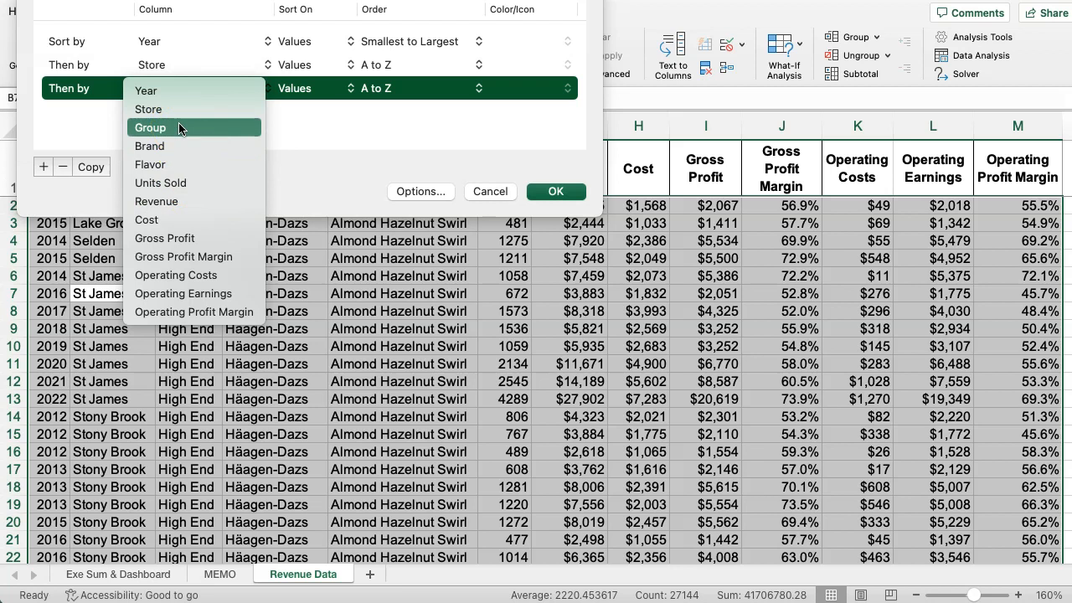
pyautogui.click(557, 193)
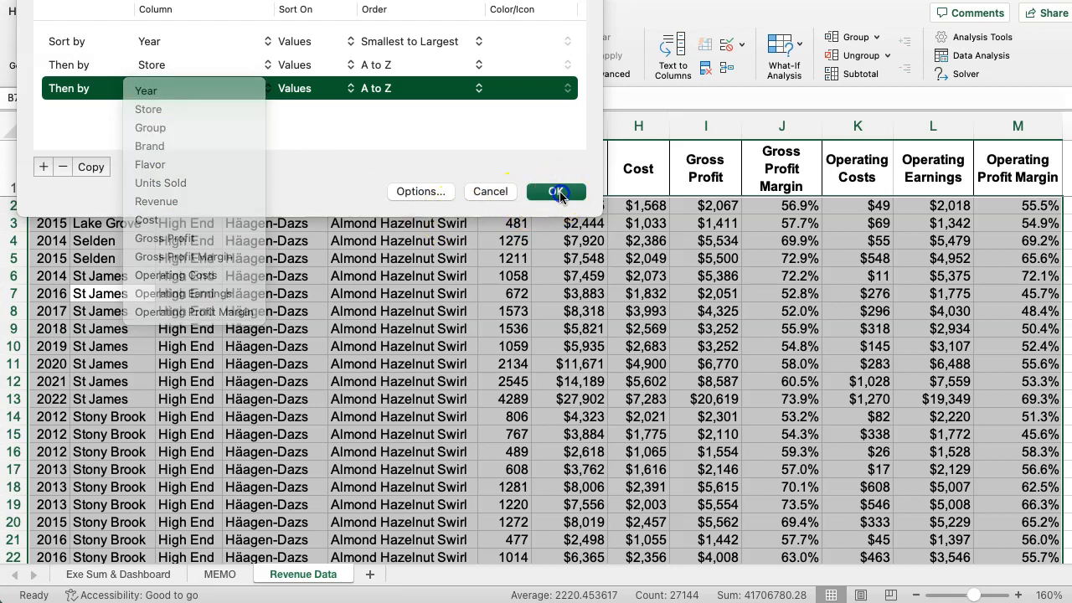
pyautogui.click(553, 191)
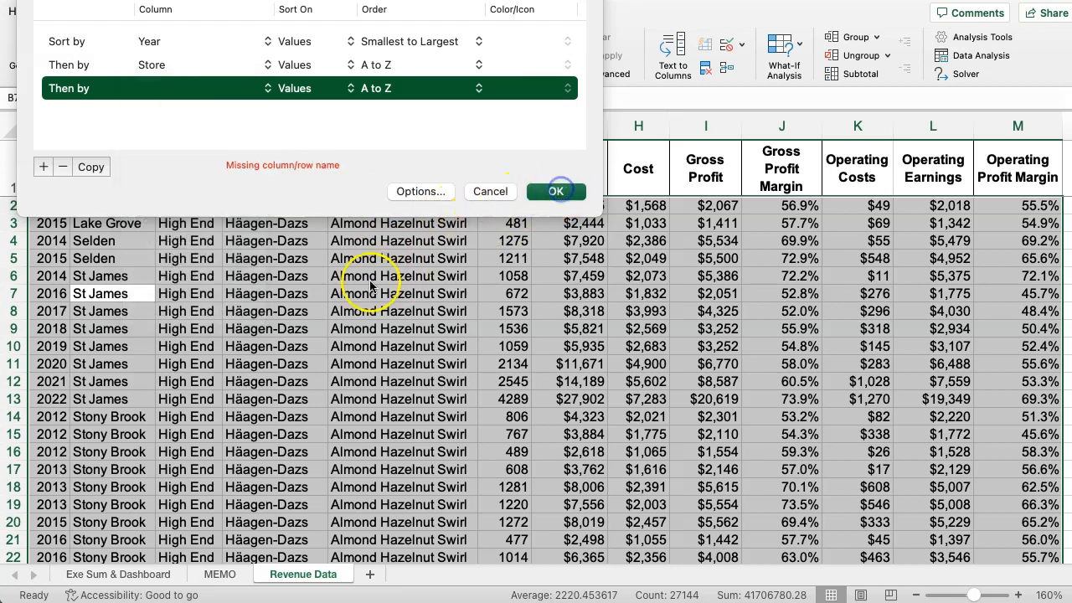
pyautogui.click(488, 191)
pyautogui.click(239, 289)
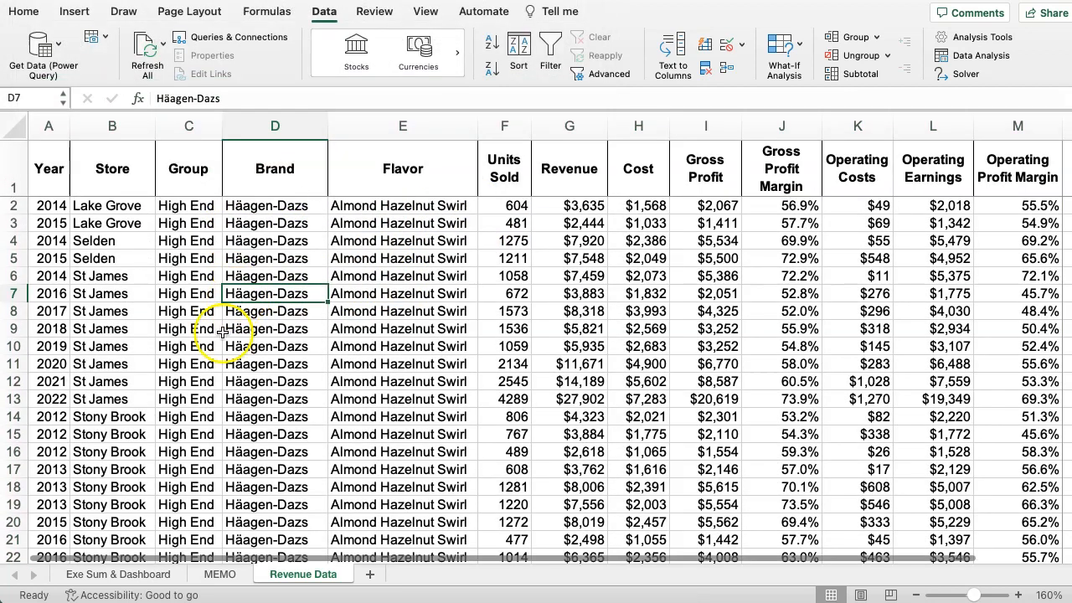
# Compare the MEMO sheet's sort conditions with the revenue data columns, and change the memo's third condition to Brand.
pyautogui.click(220, 574)
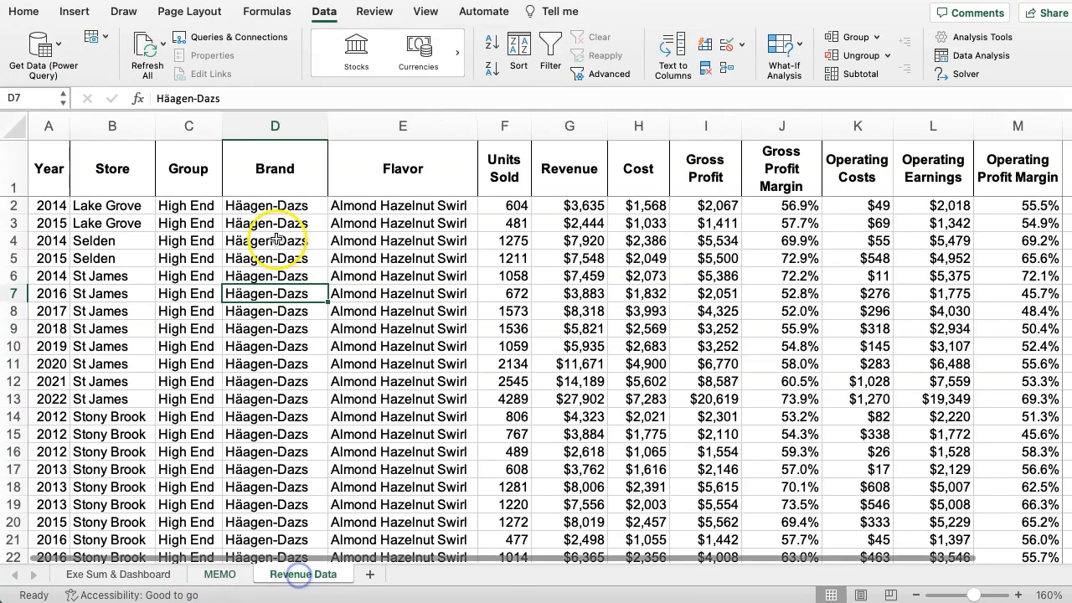
pyautogui.scroll(-3, 297, 266)
pyautogui.scroll(3, 296, 266)
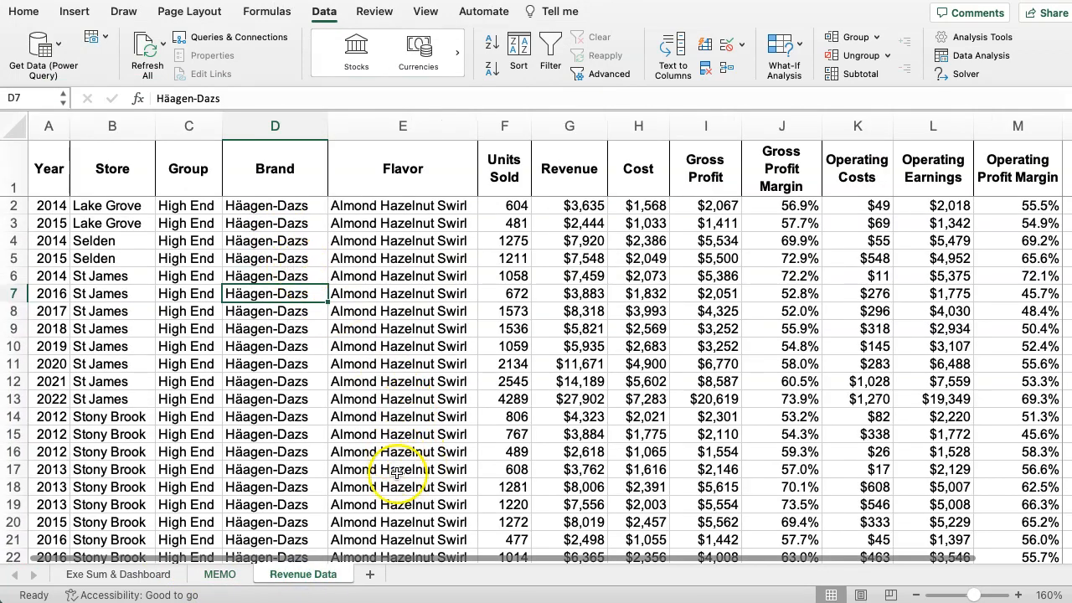
pyautogui.moveTo(410, 558); pyautogui.dragTo(136, 242)
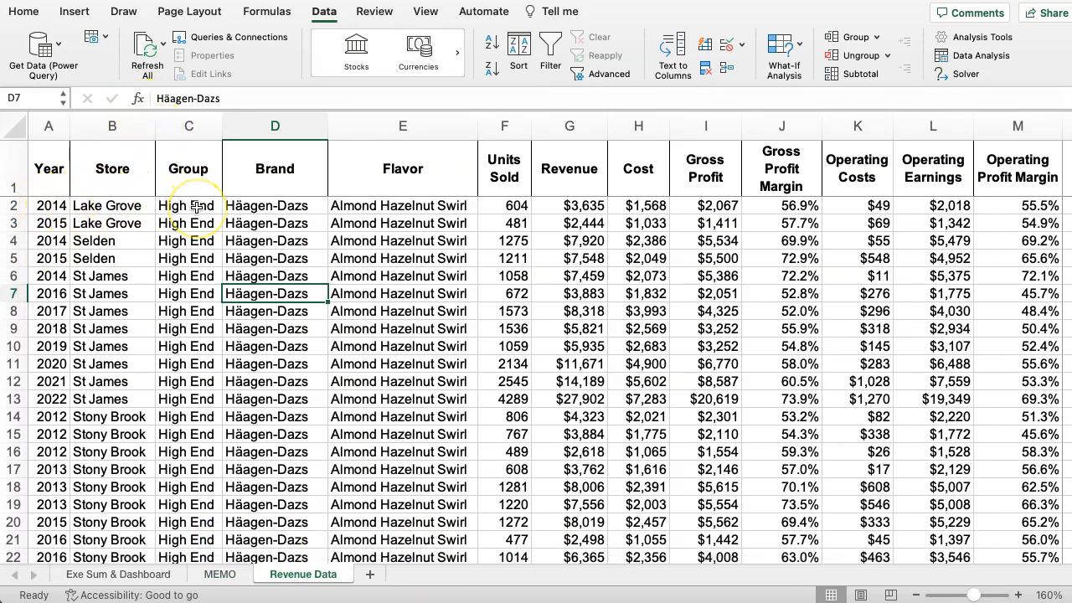
pyautogui.click(219, 574)
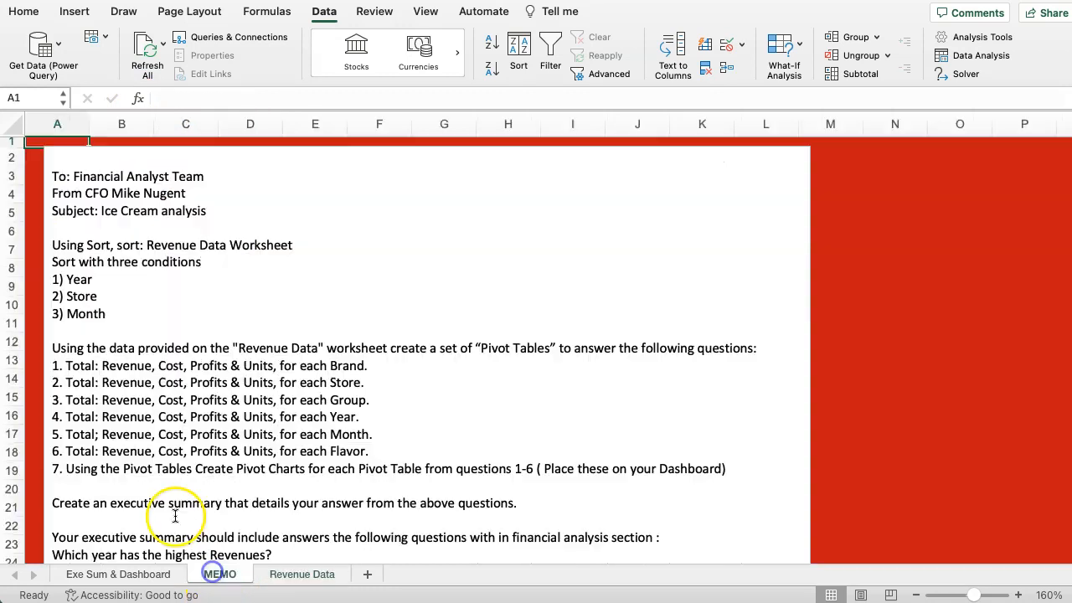
pyautogui.click(114, 310)
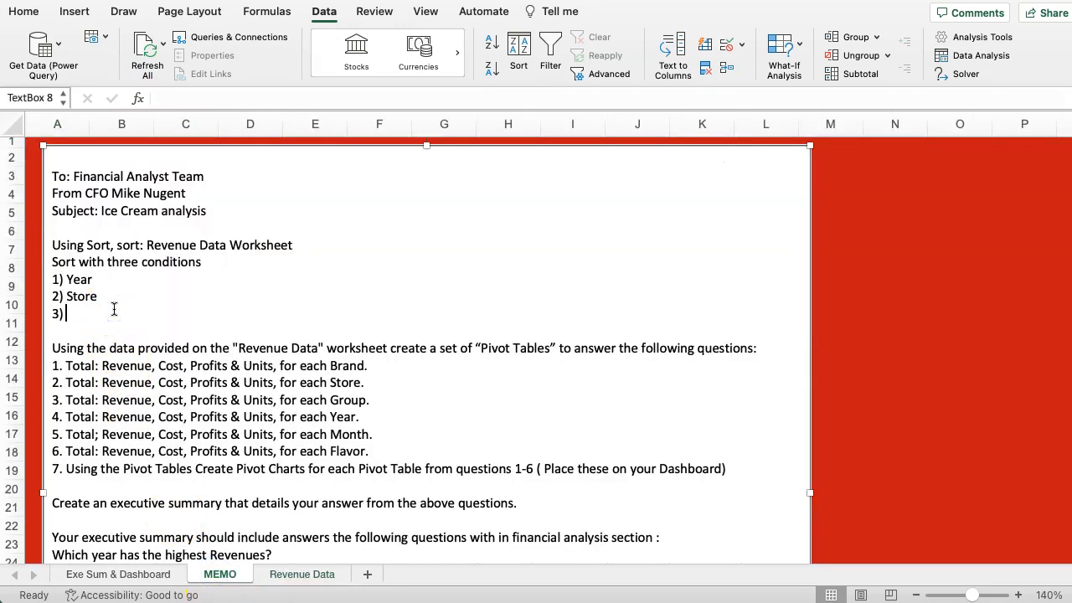
pyautogui.write('Brand')
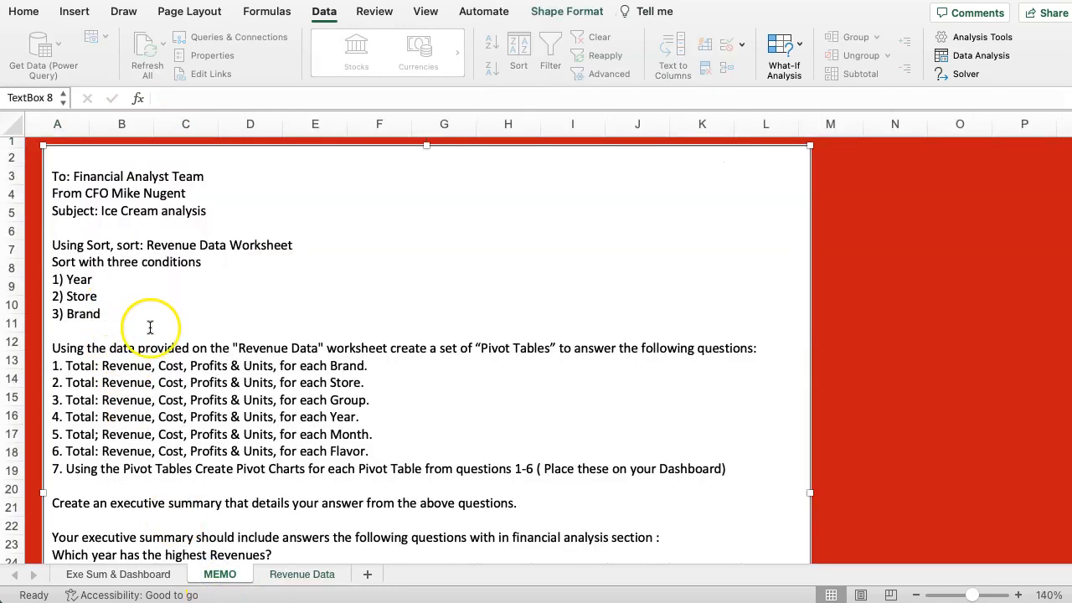
pyautogui.click(120, 327)
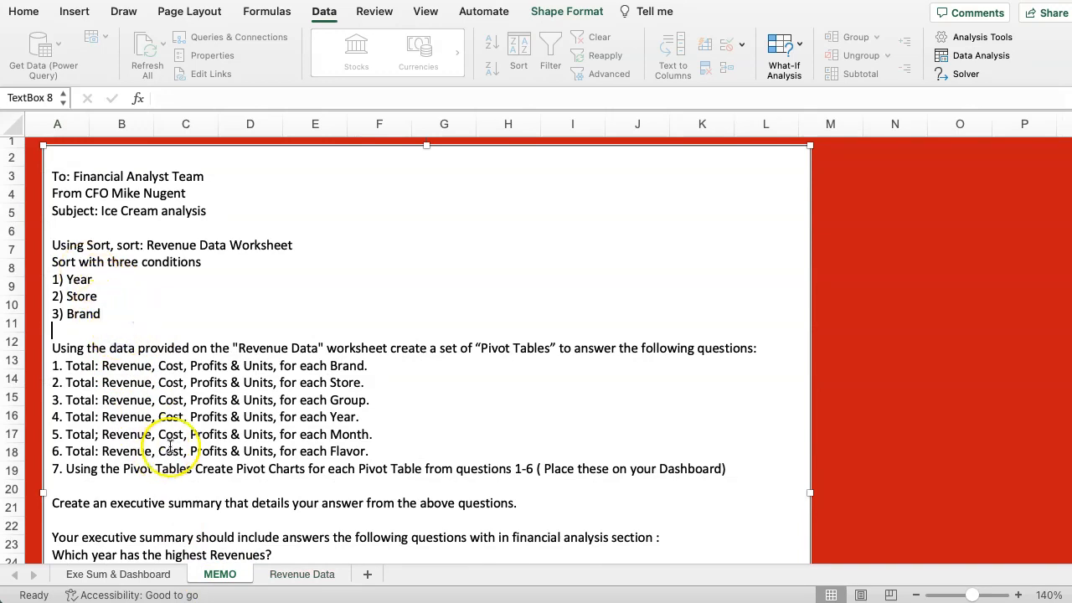
# Select the full Revenue Data range and add Brand, A to Z, as a third sort level after Flavor and Store.
pyautogui.click(302, 577)
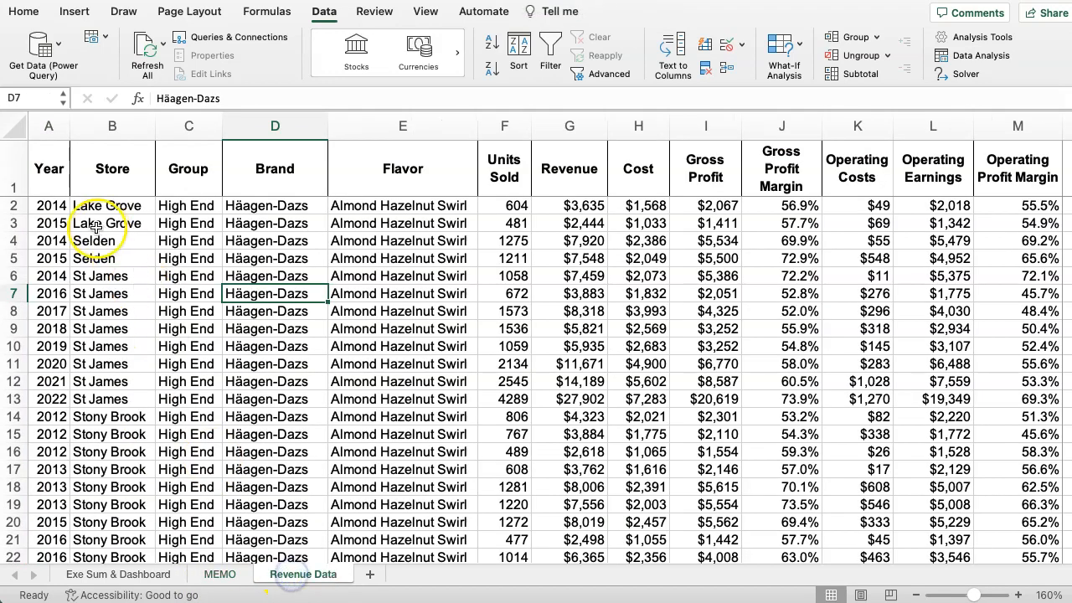
pyautogui.click(43, 168)
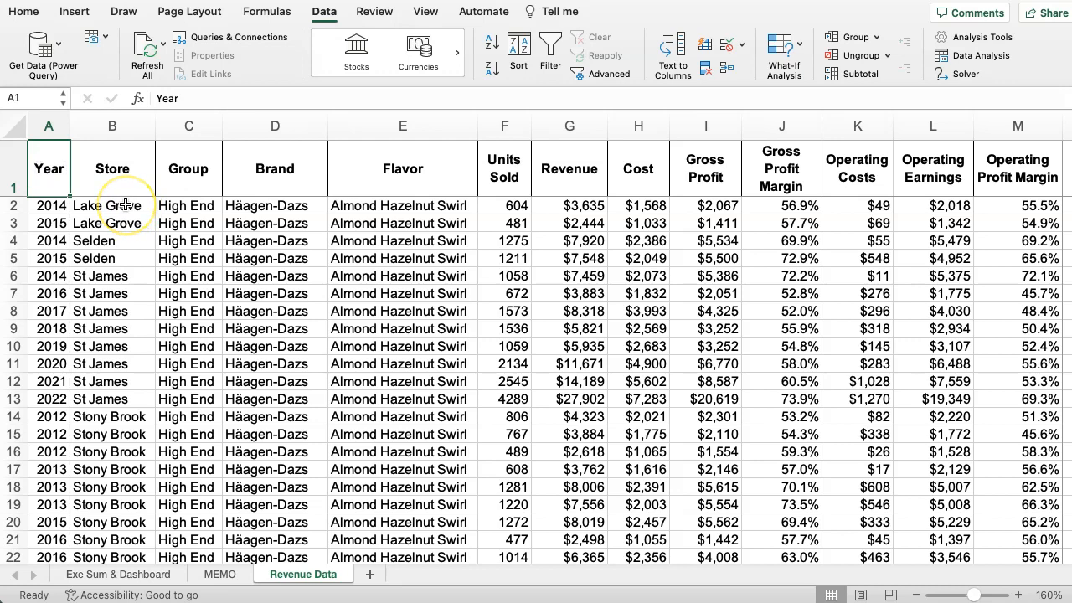
pyautogui.hotkey('ctrl', 'shift', 'End')
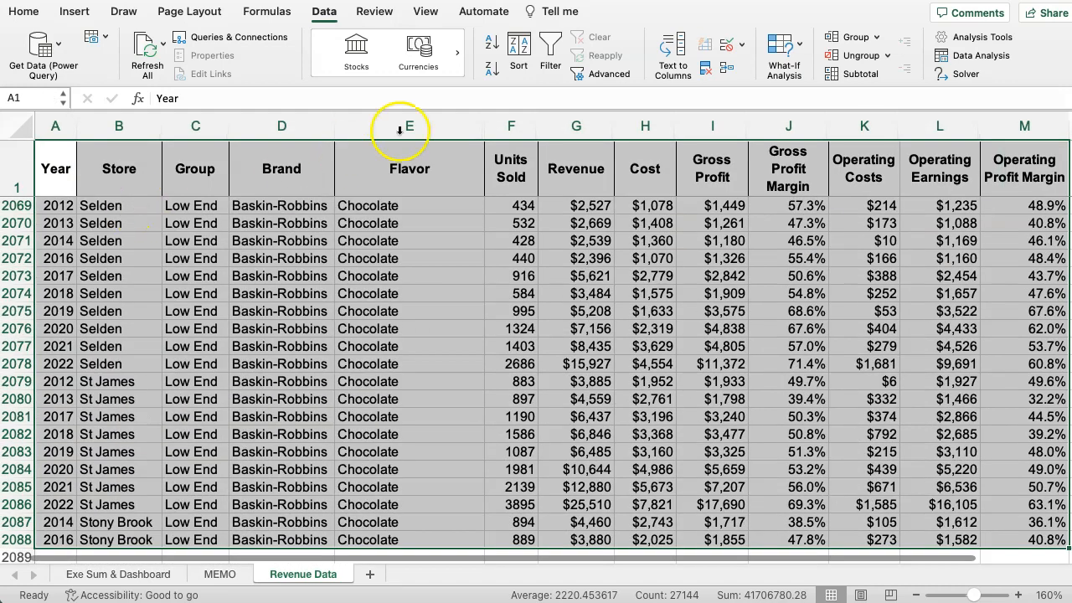
pyautogui.click(517, 48)
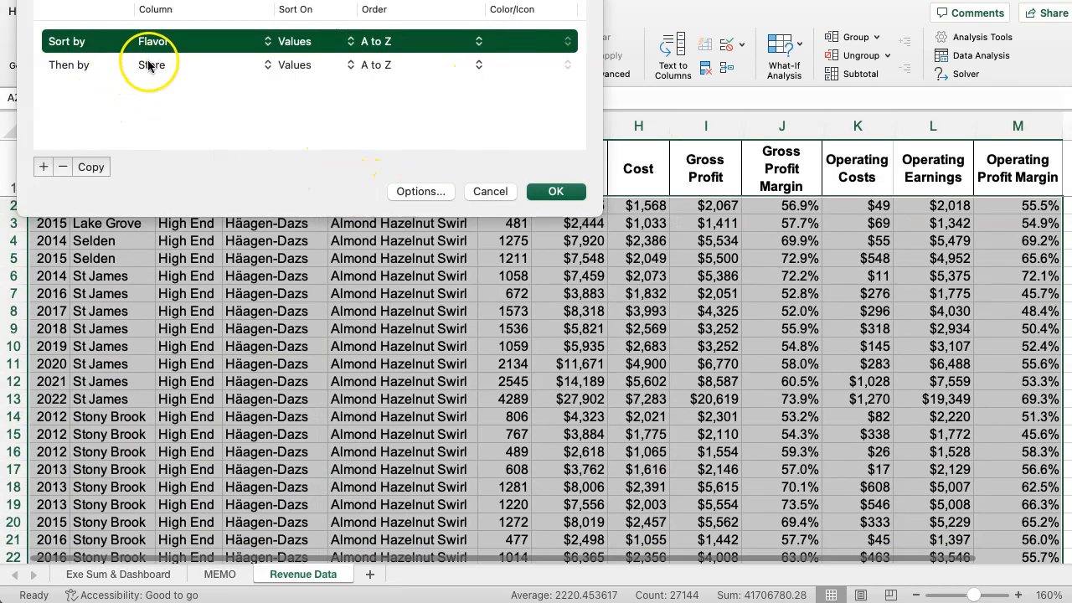
pyautogui.click(42, 167)
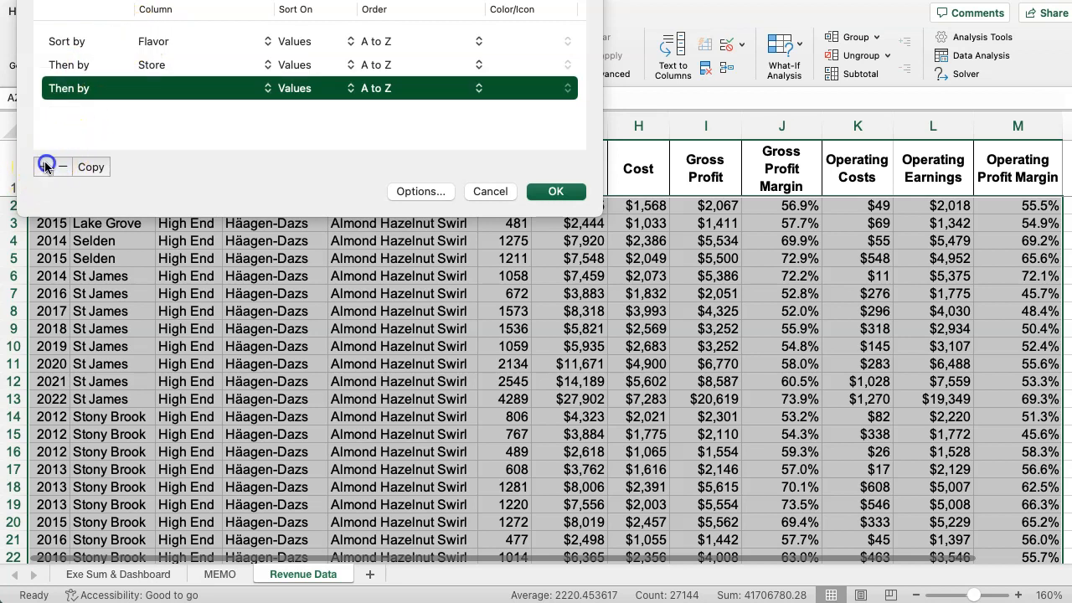
pyautogui.click(163, 88)
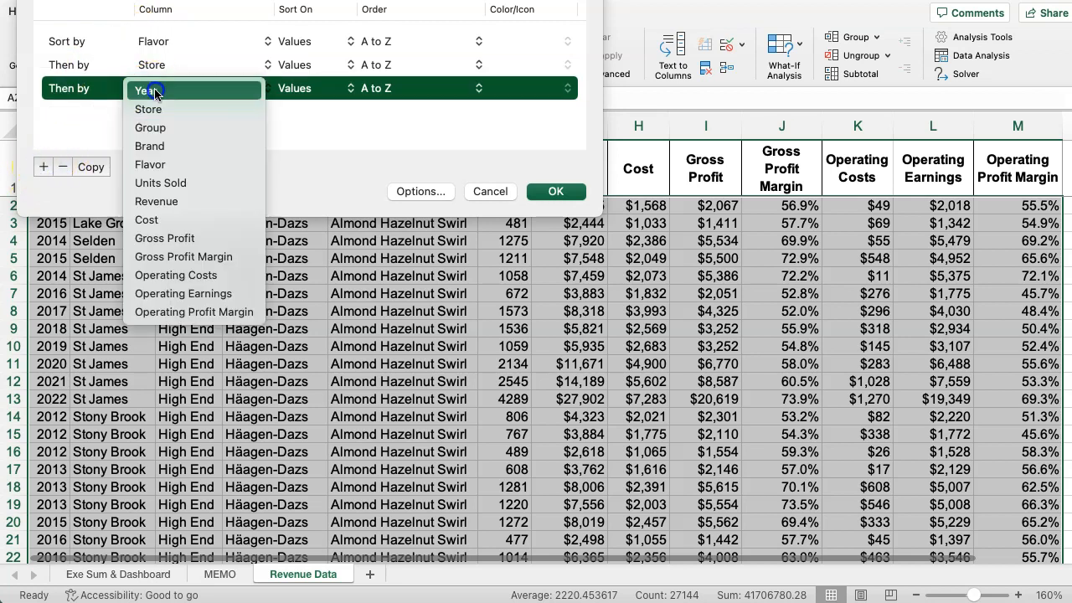
pyautogui.click(152, 146)
pyautogui.click(566, 192)
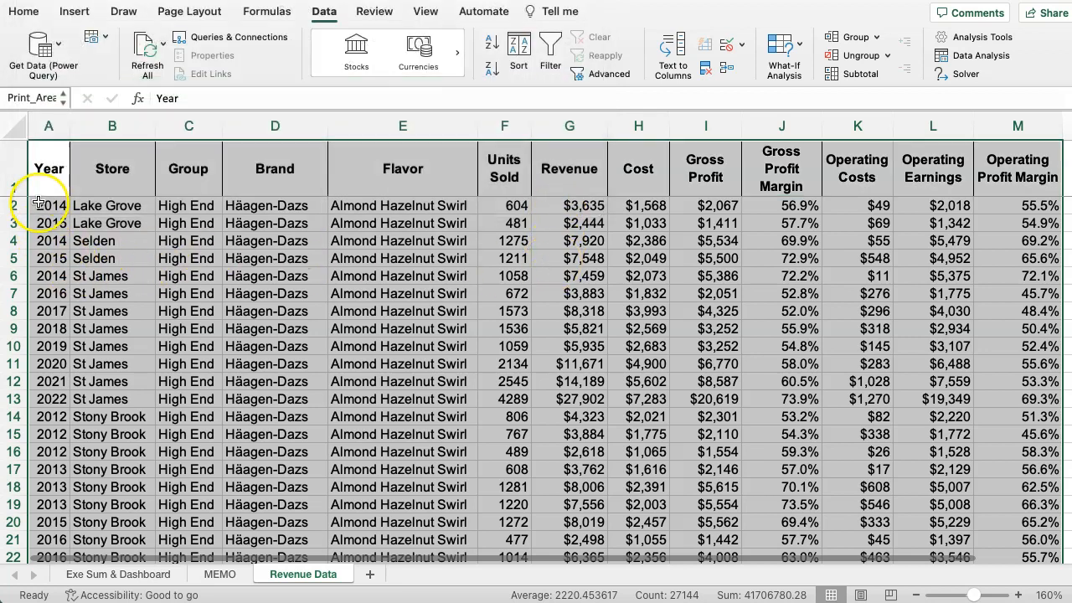
# Change the first sort level to Year, Smallest to Largest, and apply the Year, Store, Brand sort to the revenue data.
pyautogui.scroll(-4, 186, 344)
pyautogui.scroll(4, 186, 344)
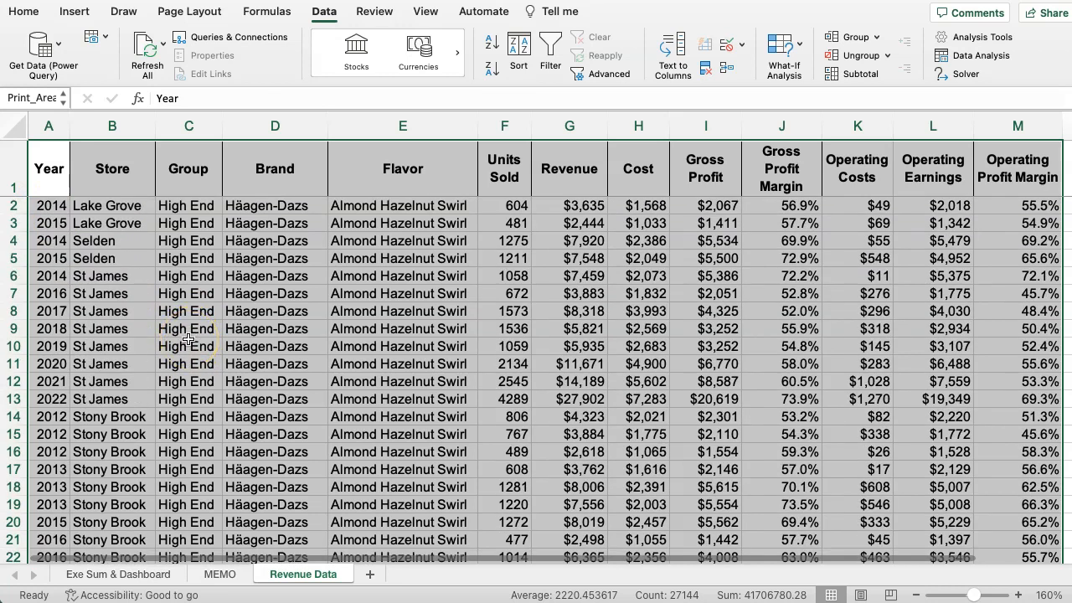
pyautogui.click(528, 49)
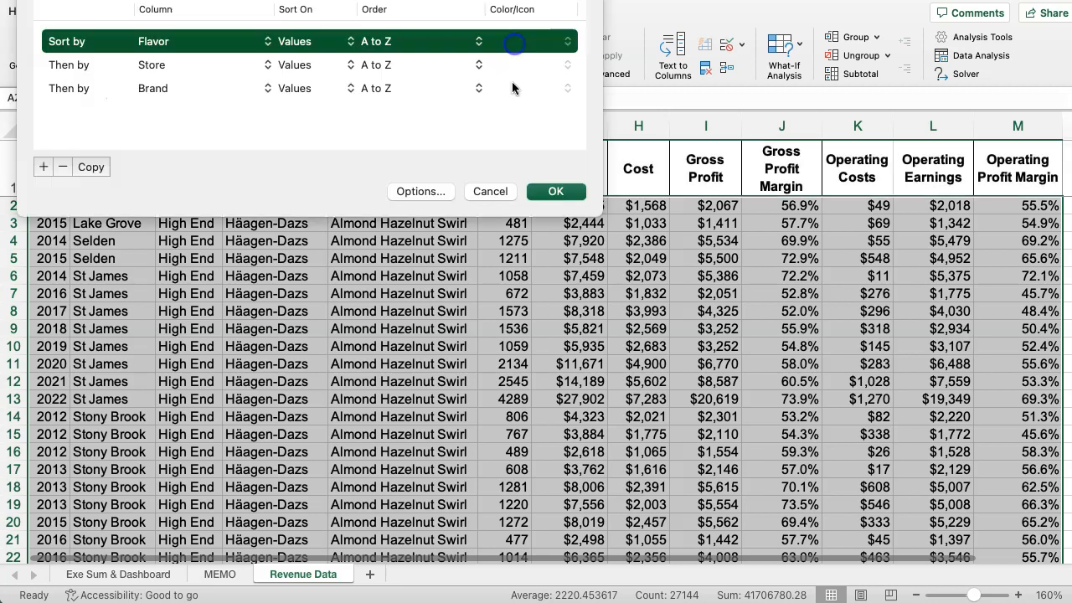
pyautogui.click(166, 46)
pyautogui.click(167, 1)
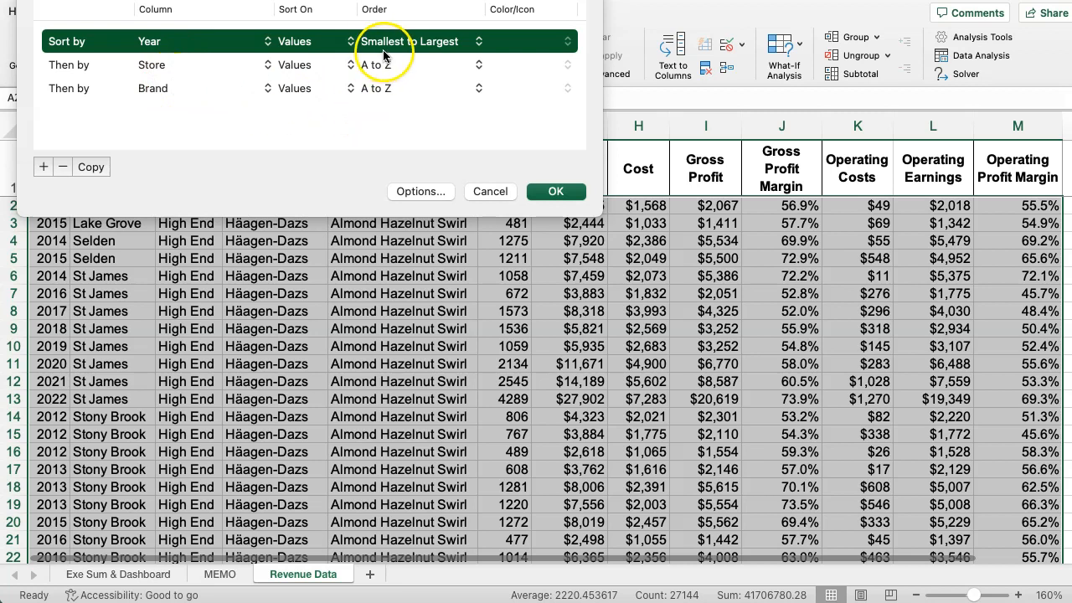
pyautogui.click(556, 192)
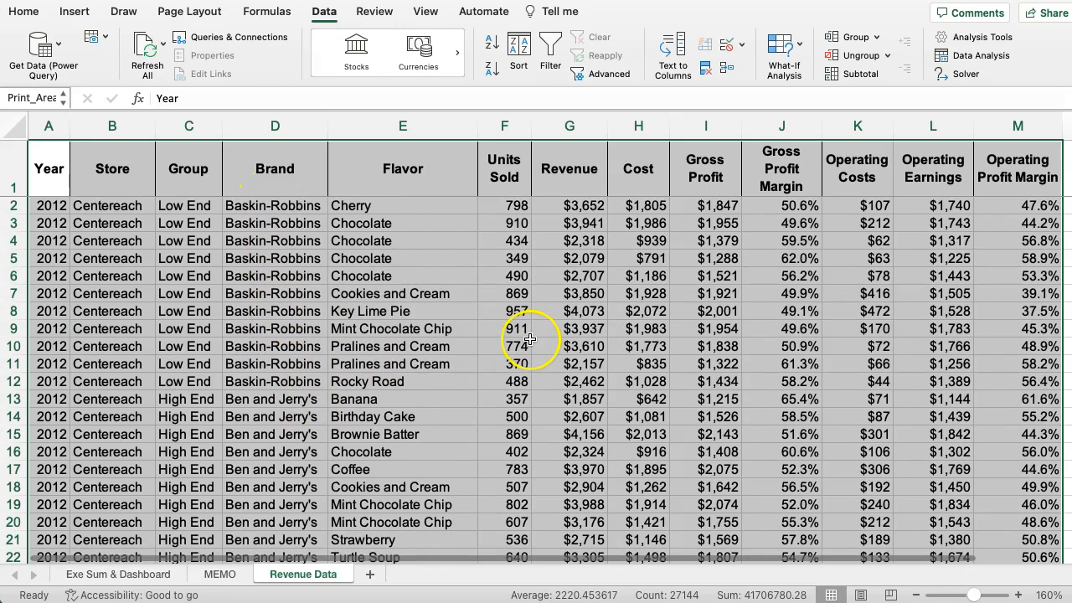
pyautogui.click(205, 309)
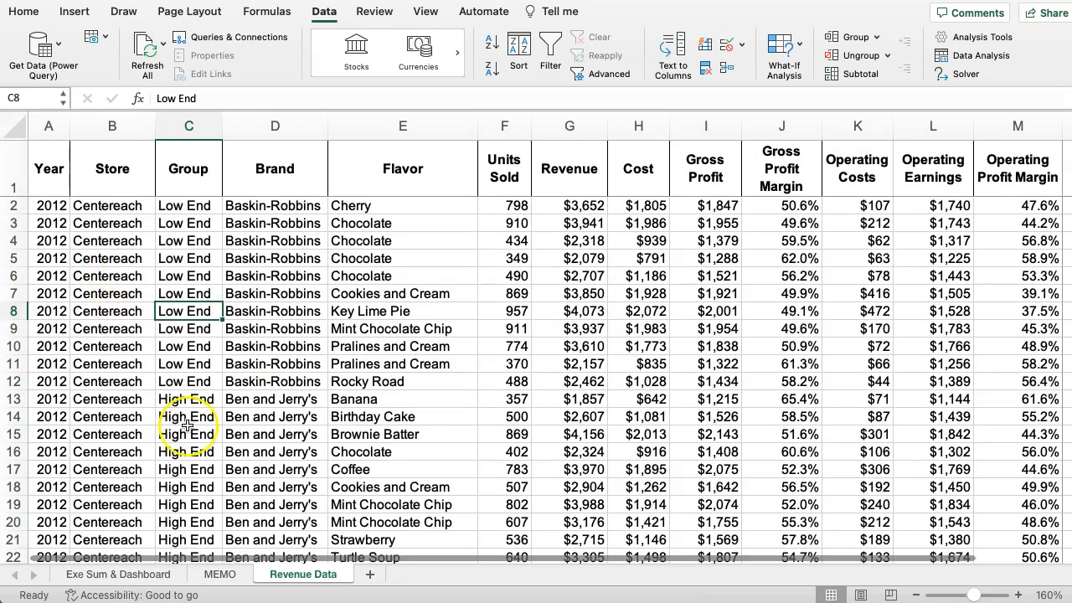
# Delete the per-Month question from the MEMO sheet's pivot table list and renumber the items after it as 5 and 6.
pyautogui.click(219, 574)
pyautogui.scroll(-1, 159, 268)
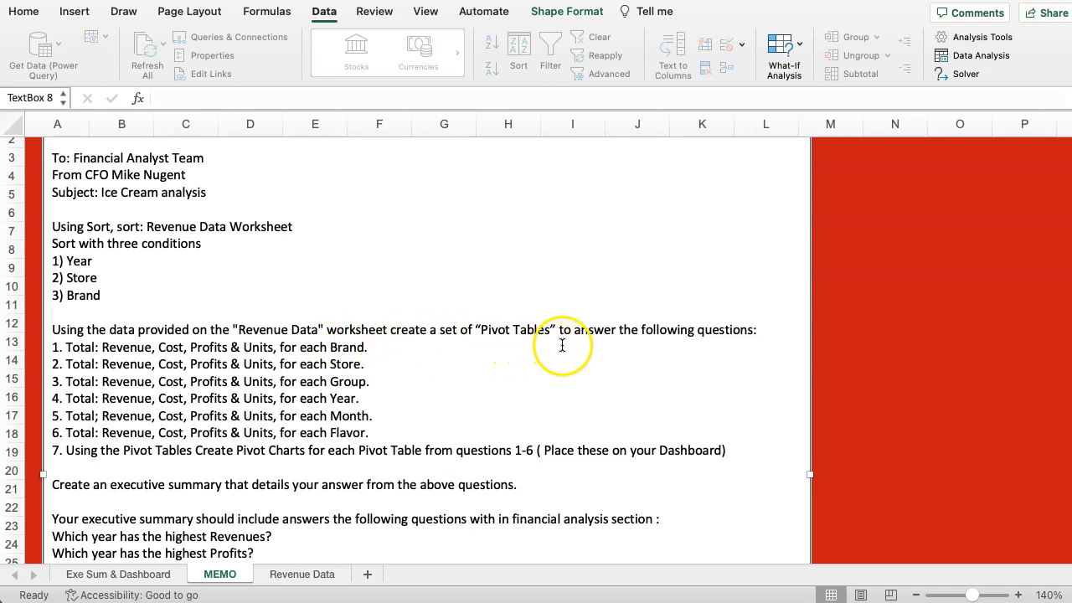
pyautogui.moveTo(385, 416); pyautogui.dragTo(57, 419)
pyautogui.press('BackSpace')
pyautogui.press('Delete')
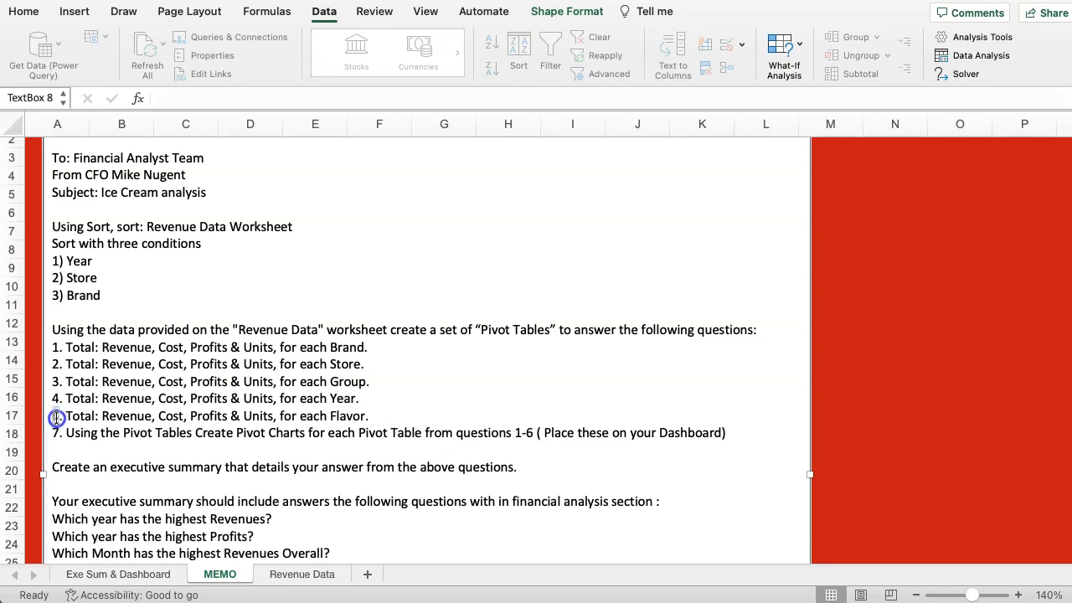
pyautogui.click(56, 416)
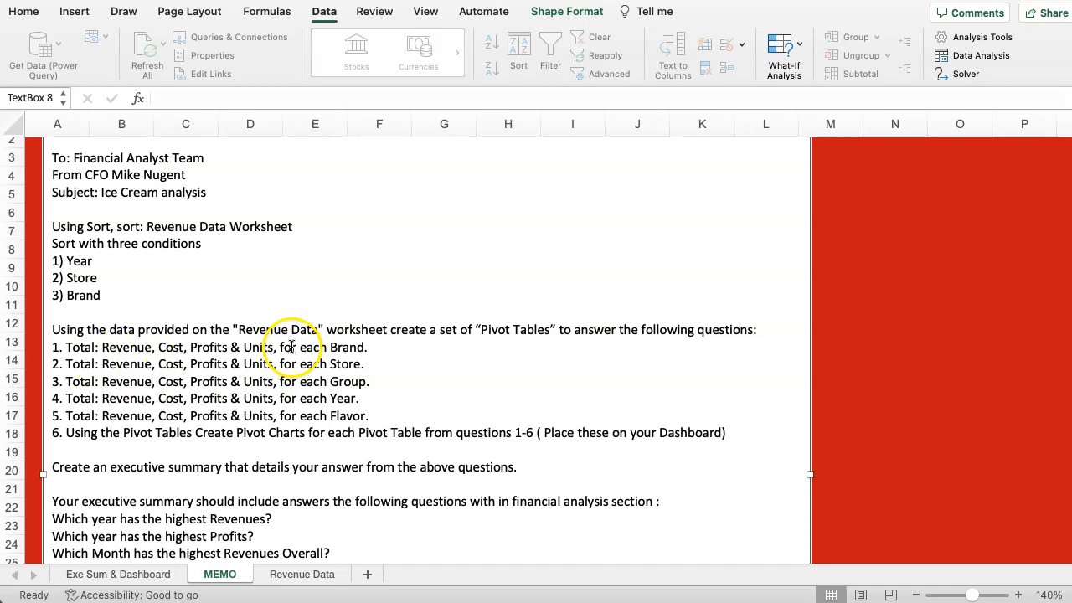
# Create a PivotTable on a new worksheet from the full data range of the Revenue Data sheet.
pyautogui.click(285, 575)
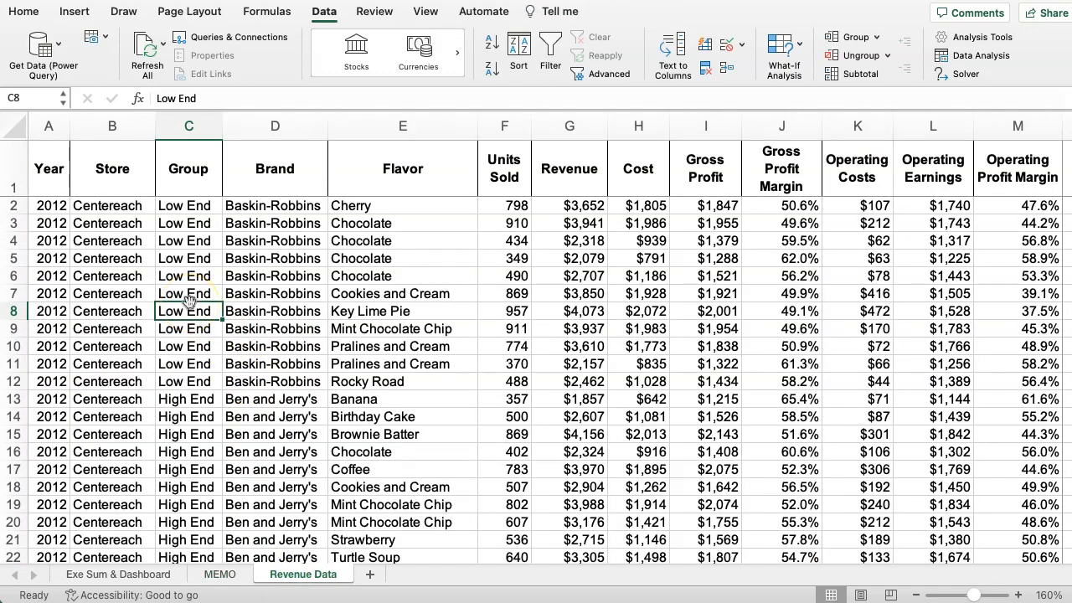
pyautogui.moveTo(189, 302); pyautogui.dragTo(172, 280)
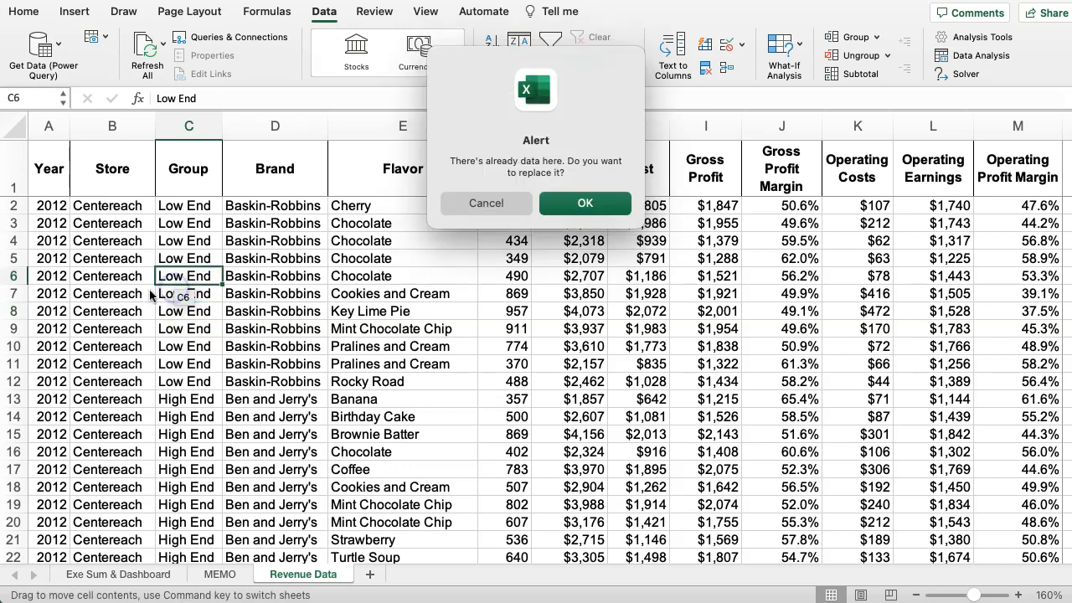
pyautogui.click(469, 203)
pyautogui.click(153, 251)
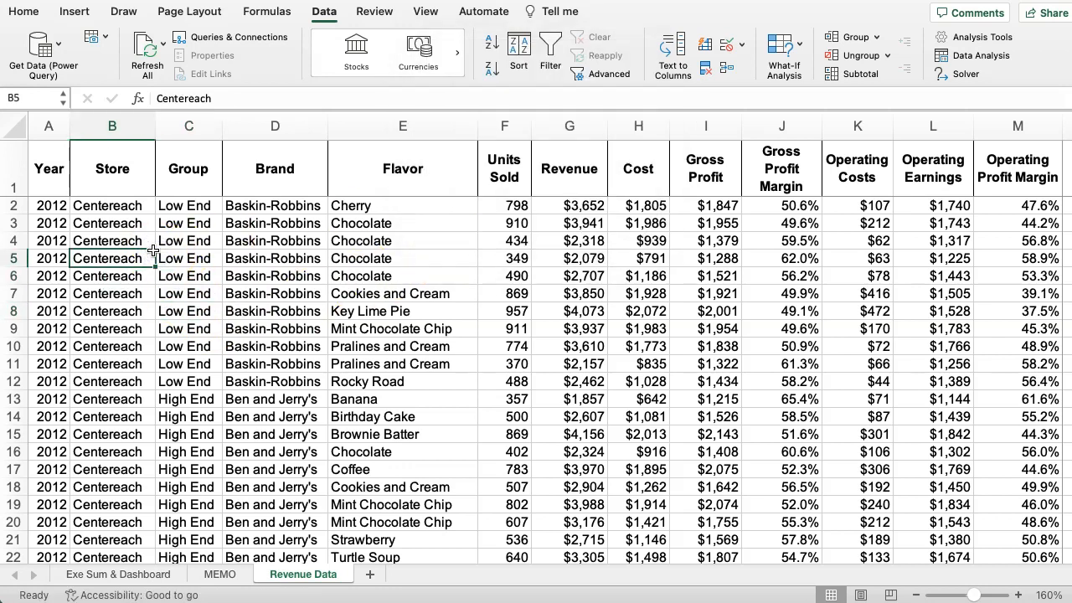
pyautogui.press('super+a')
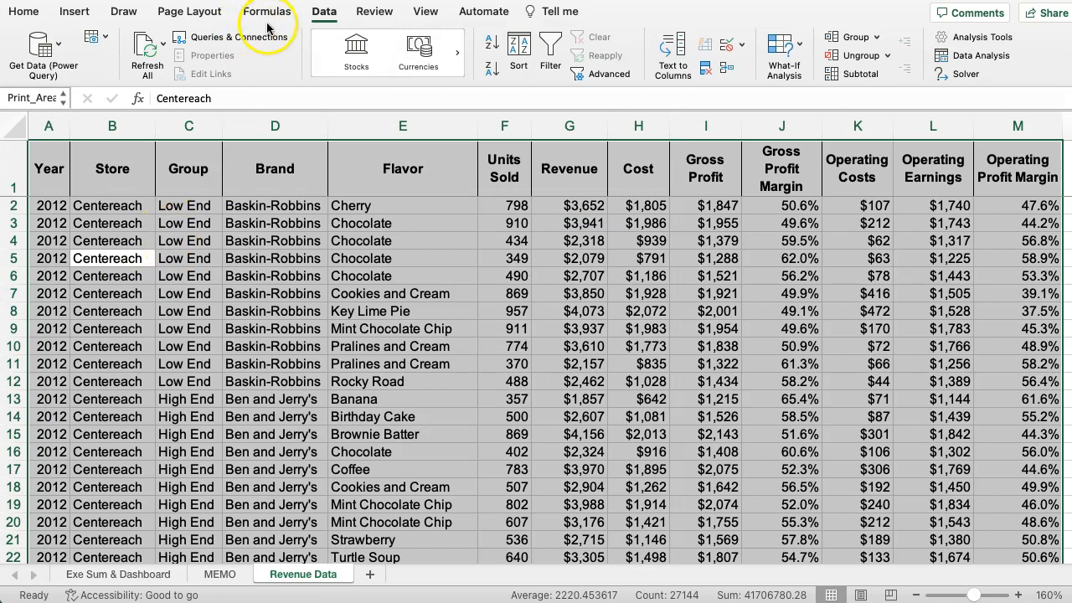
pyautogui.click(71, 13)
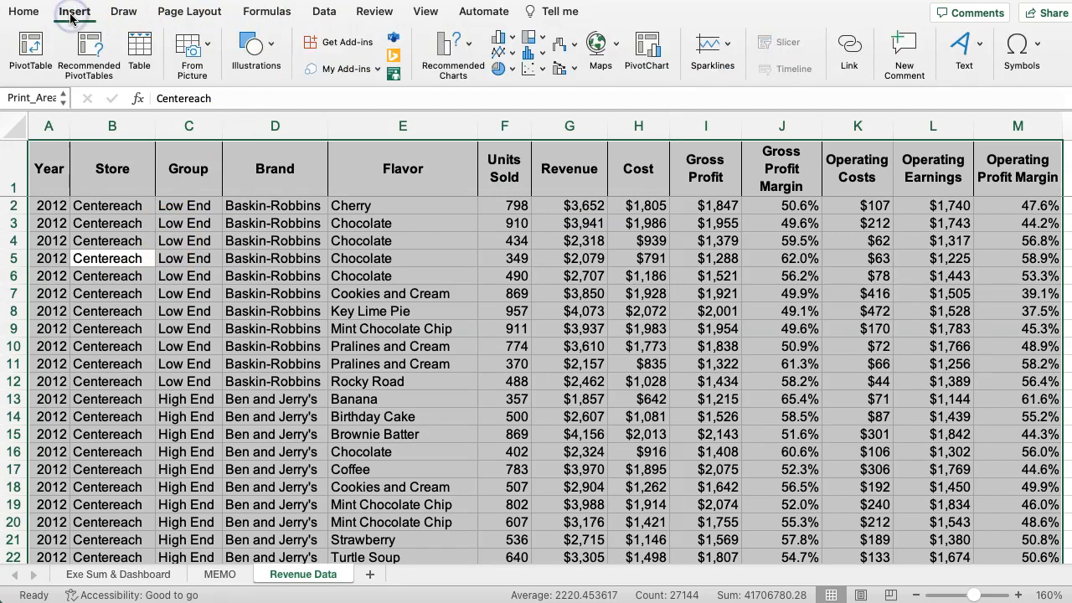
pyautogui.click(31, 48)
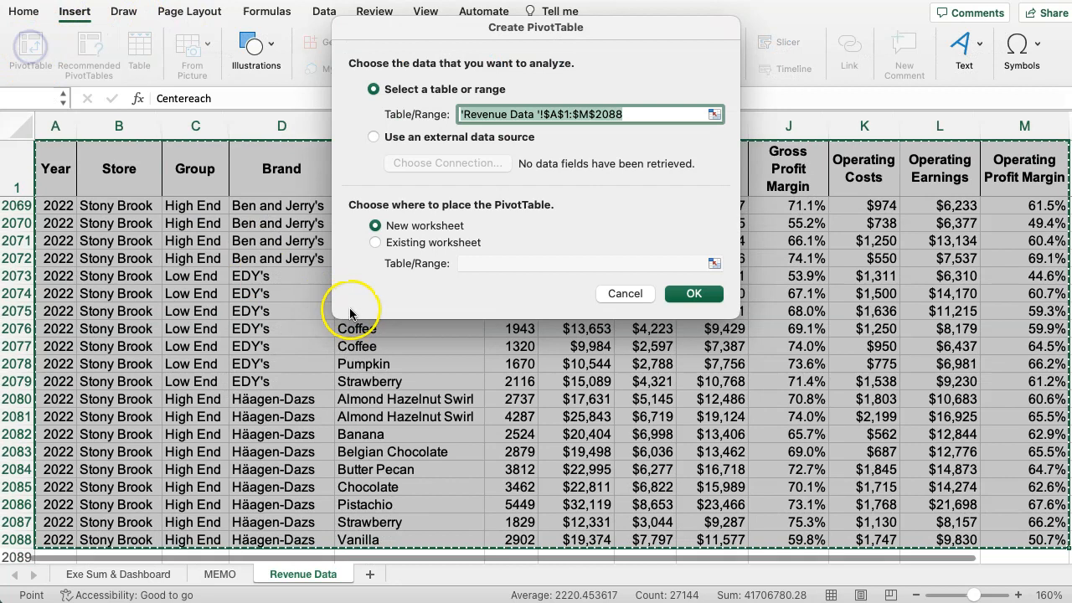
pyautogui.click(691, 295)
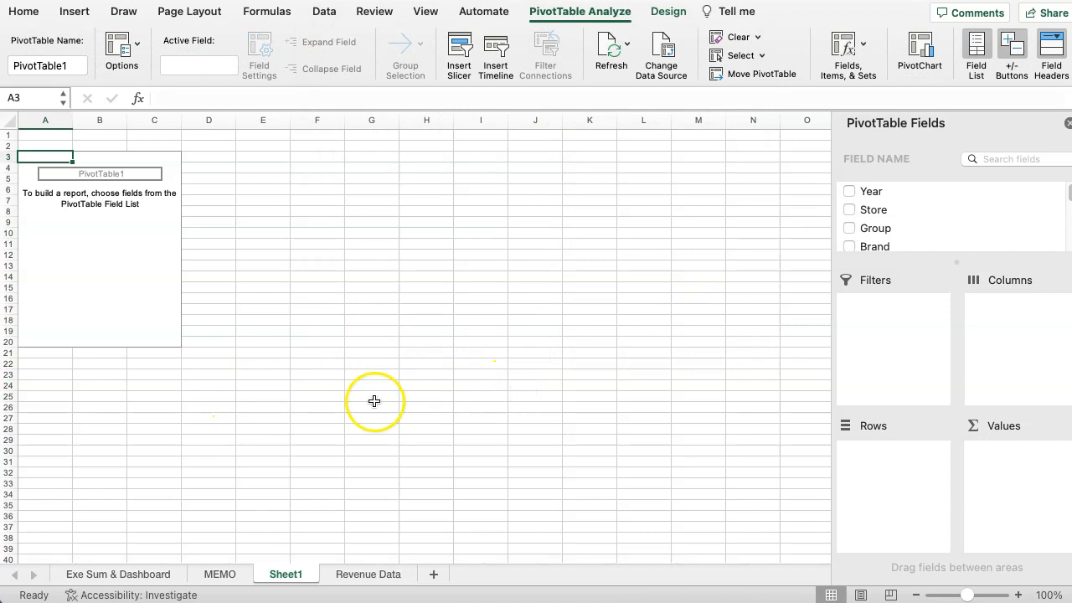
# Rename the new PivotTable worksheet as Pivot Tables.
pyautogui.doubleClick(284, 575)
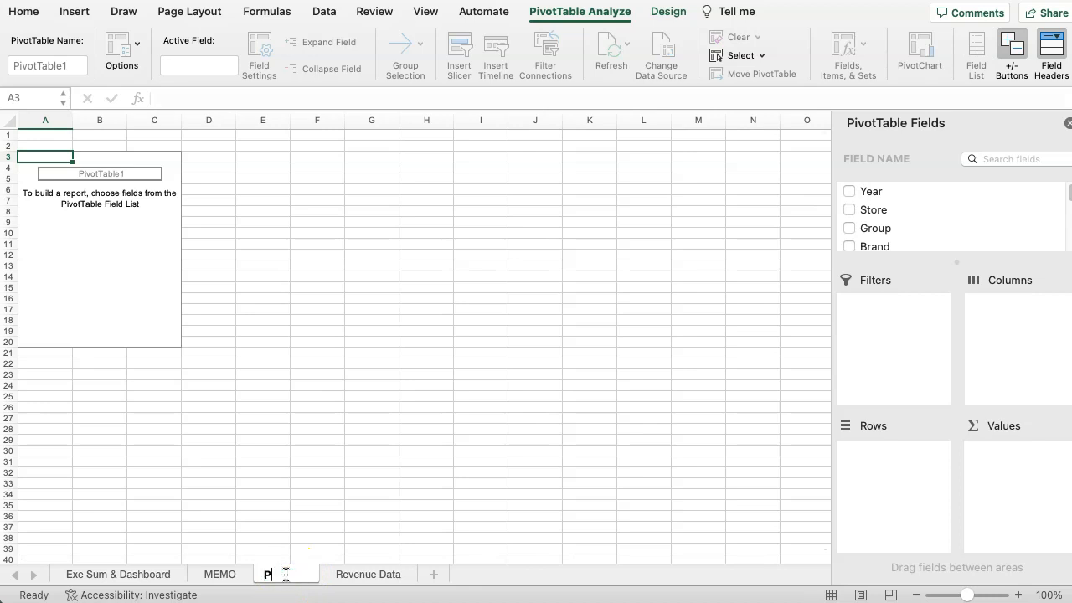
pyautogui.write('Pivot TAbles')
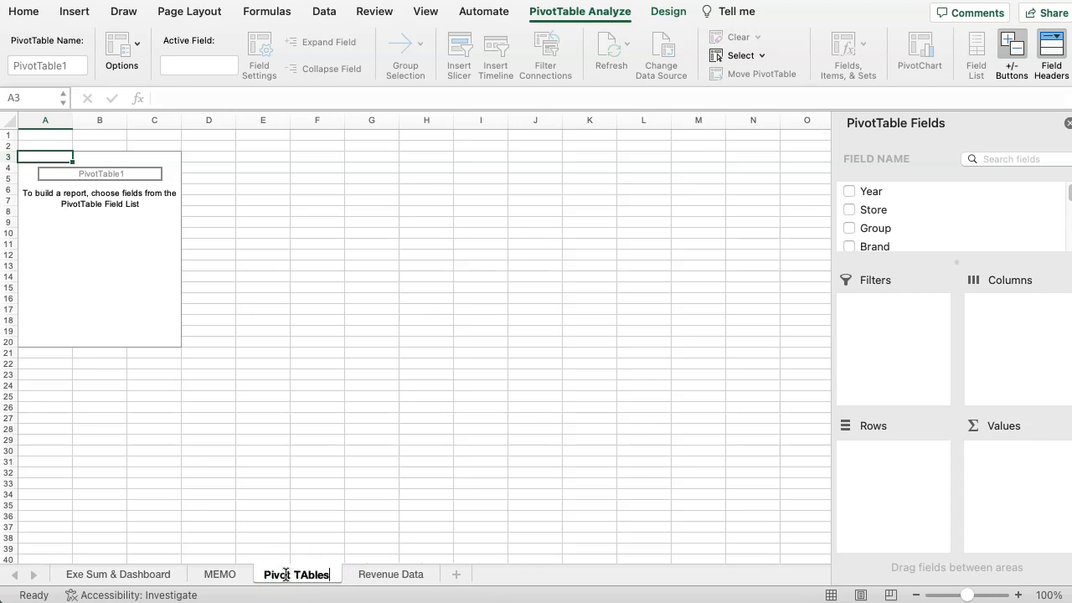
pyautogui.press('BackSpace')
pyautogui.press('BackSpace')
pyautogui.press('BackSpace')
pyautogui.write('ble')
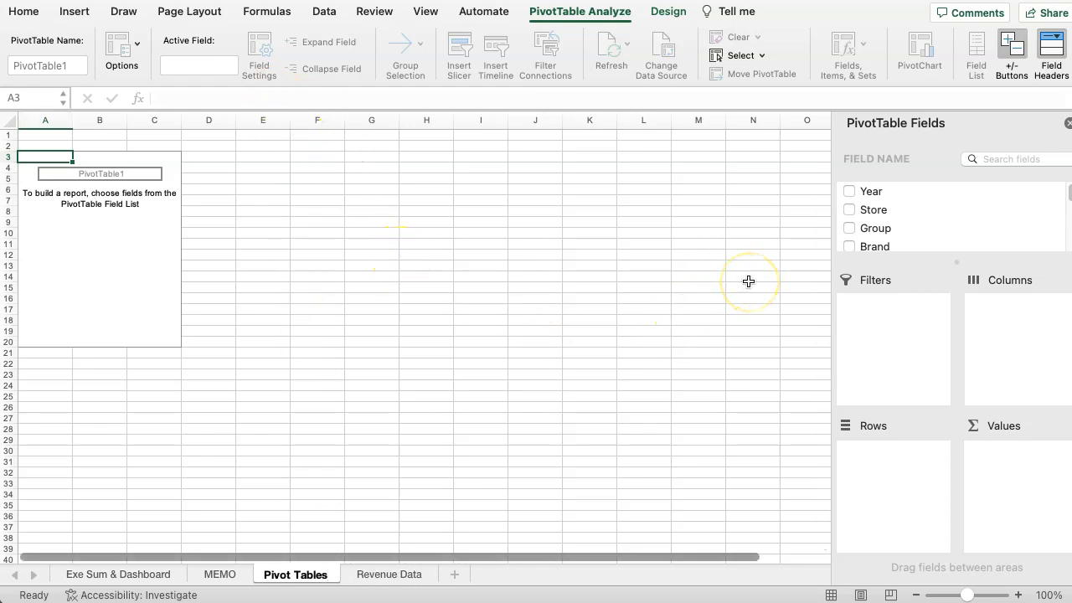
# Add the Brand field to the rows of the empty PivotTable.
pyautogui.click(849, 245)
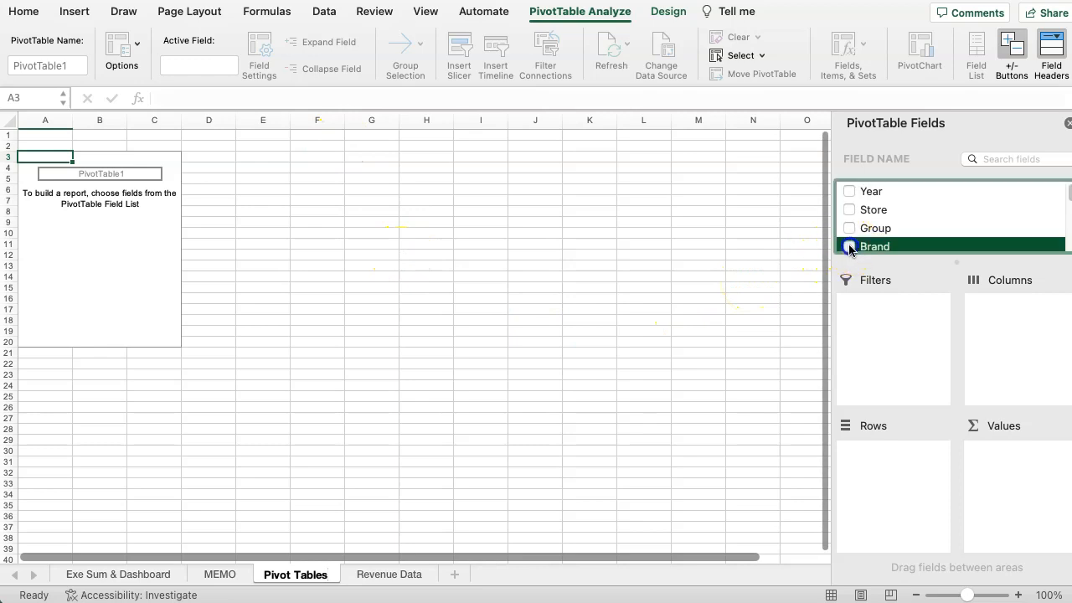
pyautogui.moveTo(996, 453); pyautogui.dragTo(889, 457)
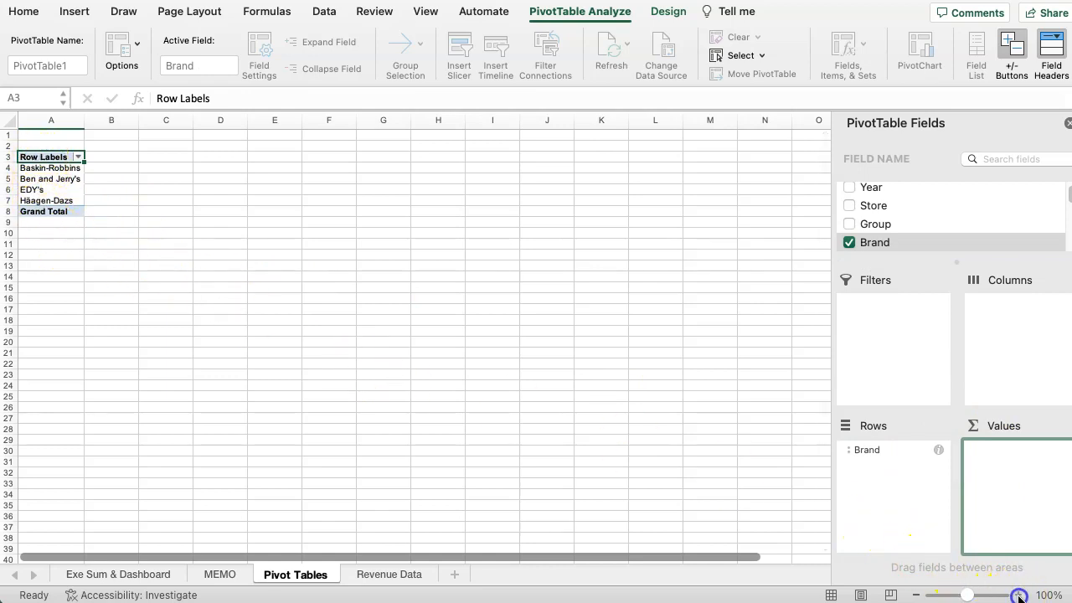
pyautogui.click(360, 308)
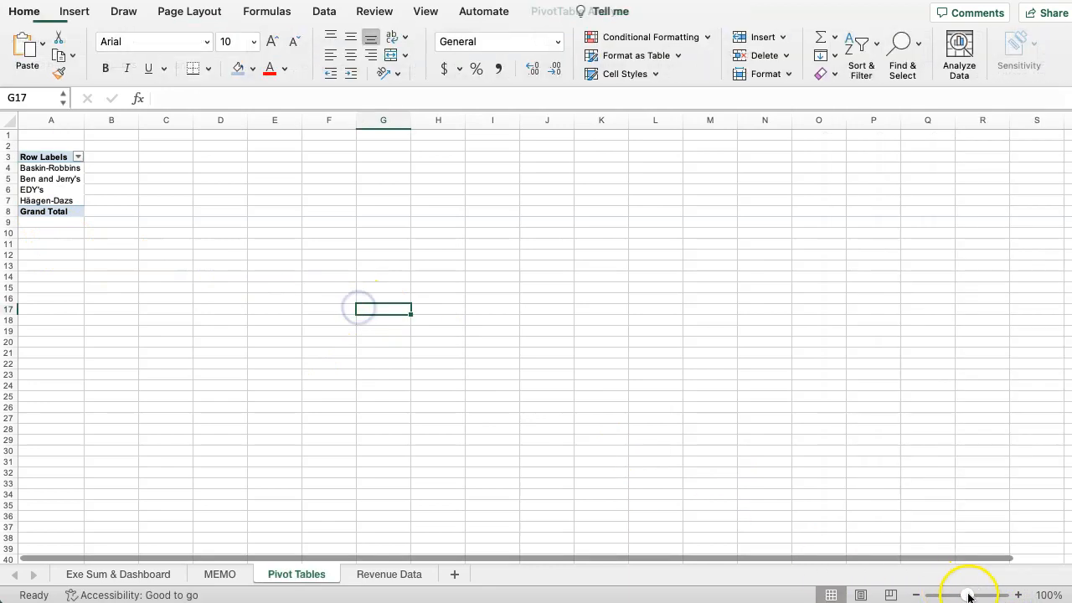
pyautogui.click(1019, 595)
pyautogui.click(1019, 595)
pyautogui.click(1019, 596)
pyautogui.click(1019, 595)
pyautogui.click(1019, 595)
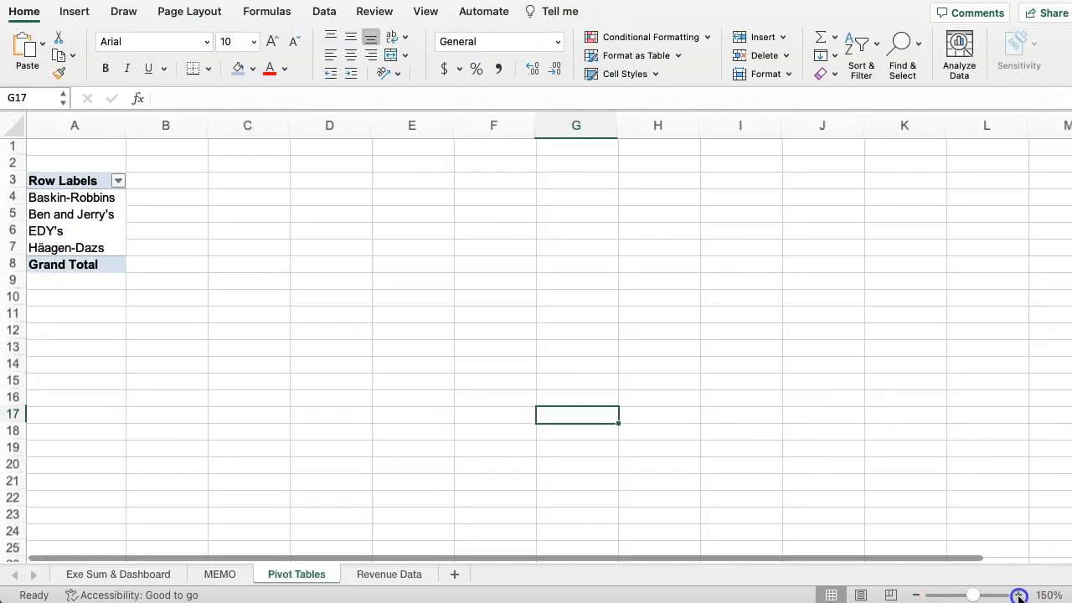
pyautogui.click(1019, 596)
# Add Revenue, Cost, Gross Profit and Units Sold as summed values in the Brand pivot table.
pyautogui.click(71, 219)
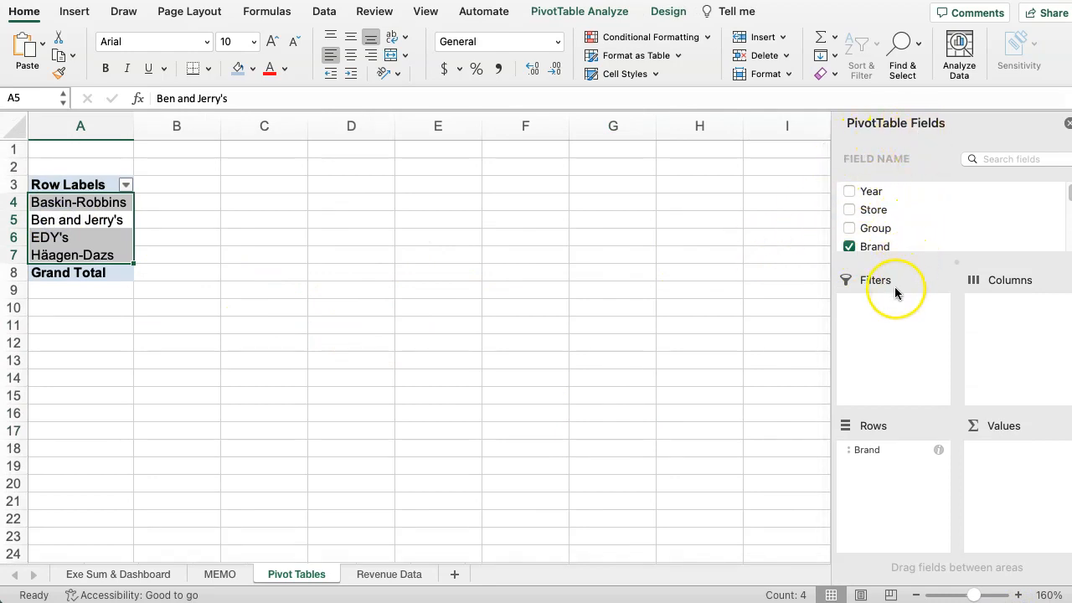
pyautogui.scroll(-3, 911, 228)
pyautogui.scroll(3, 911, 231)
pyautogui.scroll(-3, 909, 236)
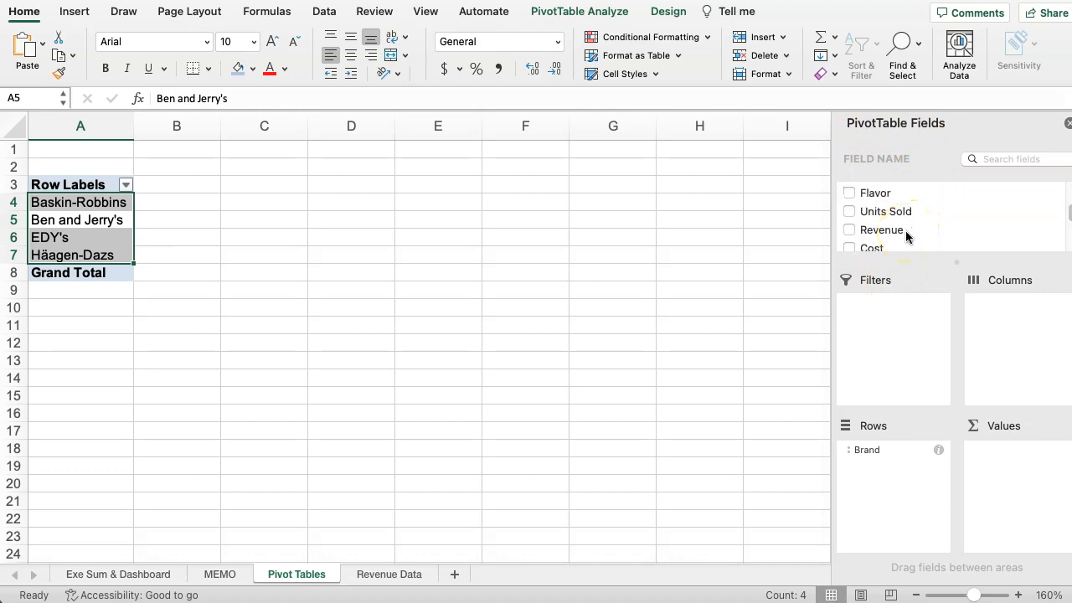
pyautogui.scroll(1, 902, 232)
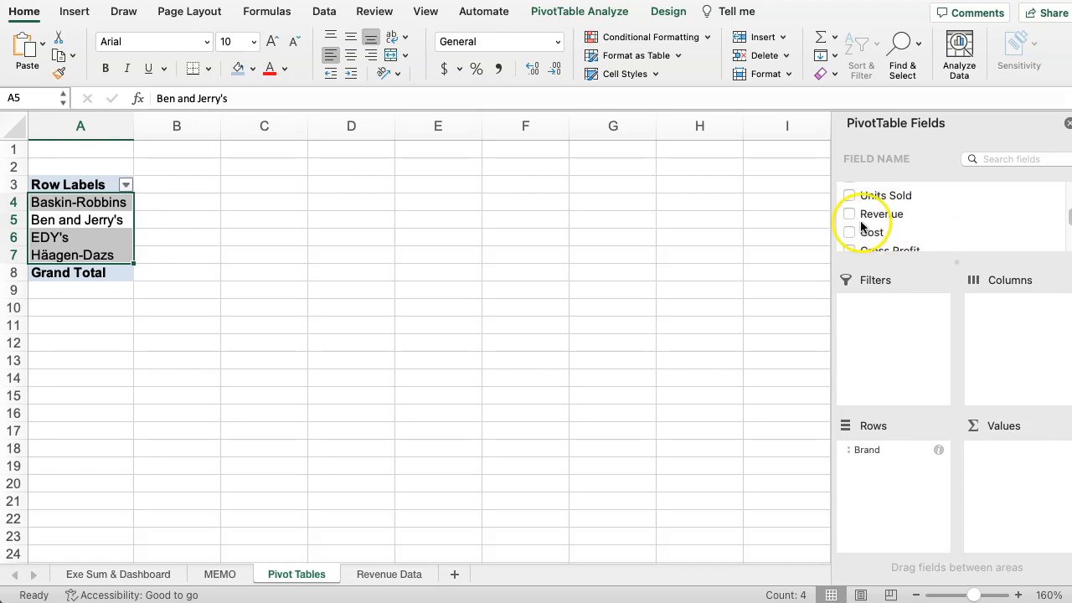
pyautogui.click(852, 216)
pyautogui.click(850, 232)
pyautogui.scroll(-3, 862, 222)
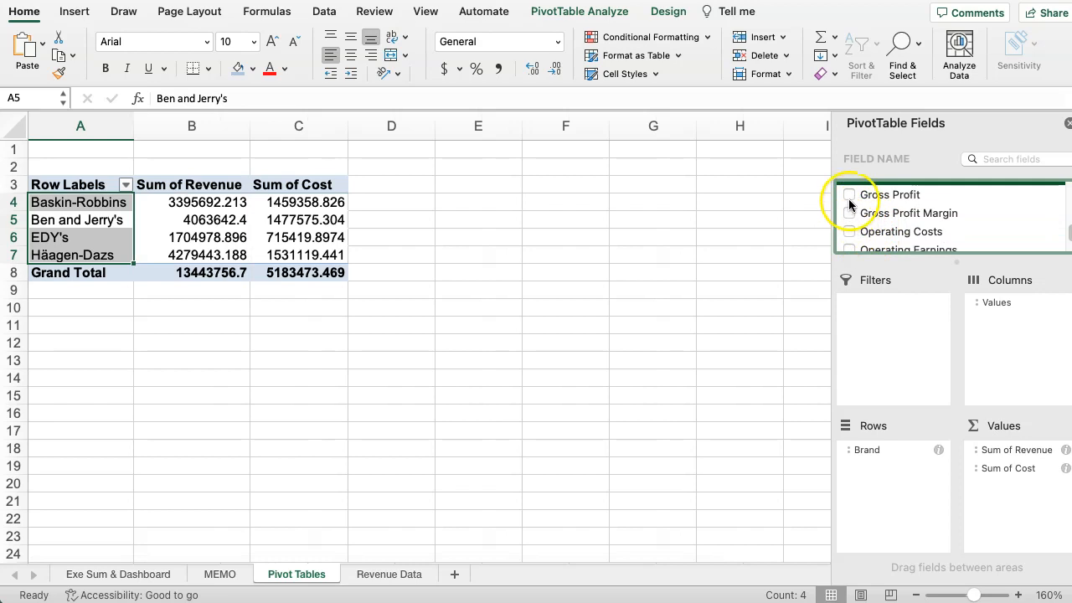
pyautogui.click(848, 194)
pyautogui.scroll(-2, 908, 224)
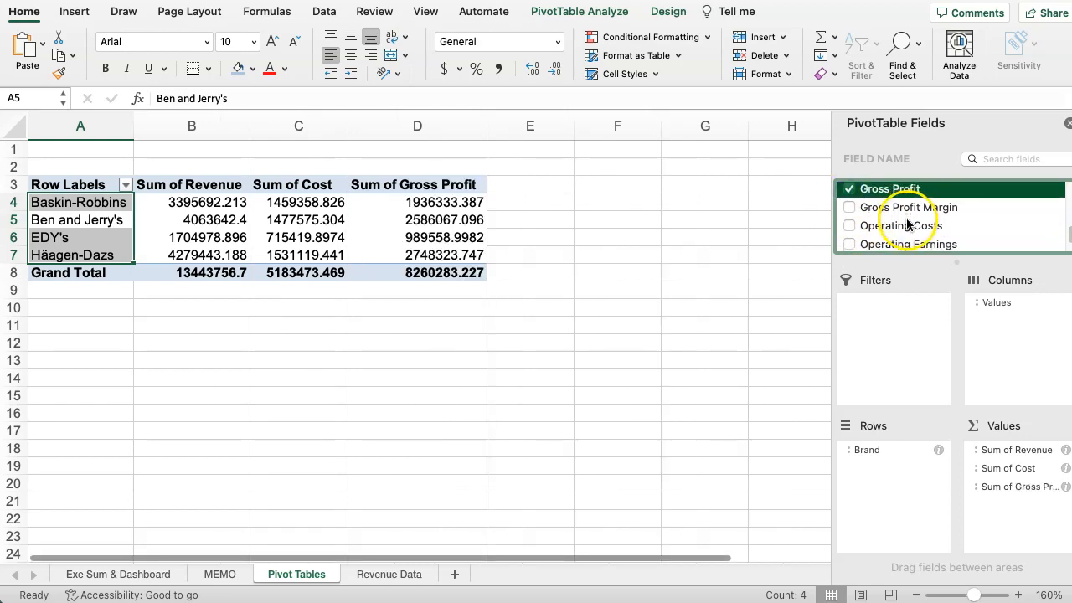
pyautogui.scroll(3, 908, 224)
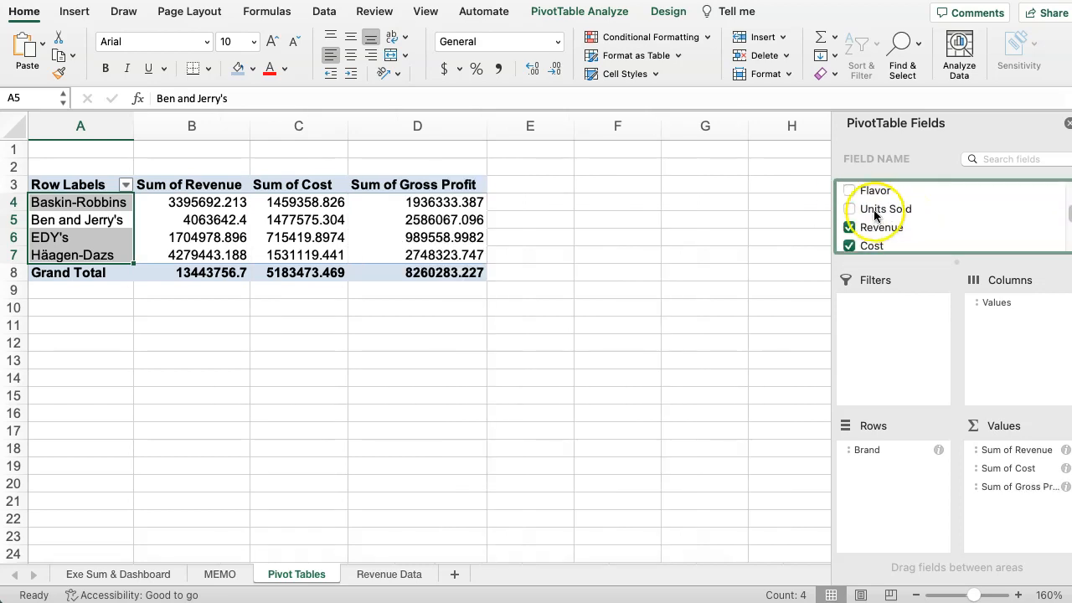
pyautogui.click(850, 209)
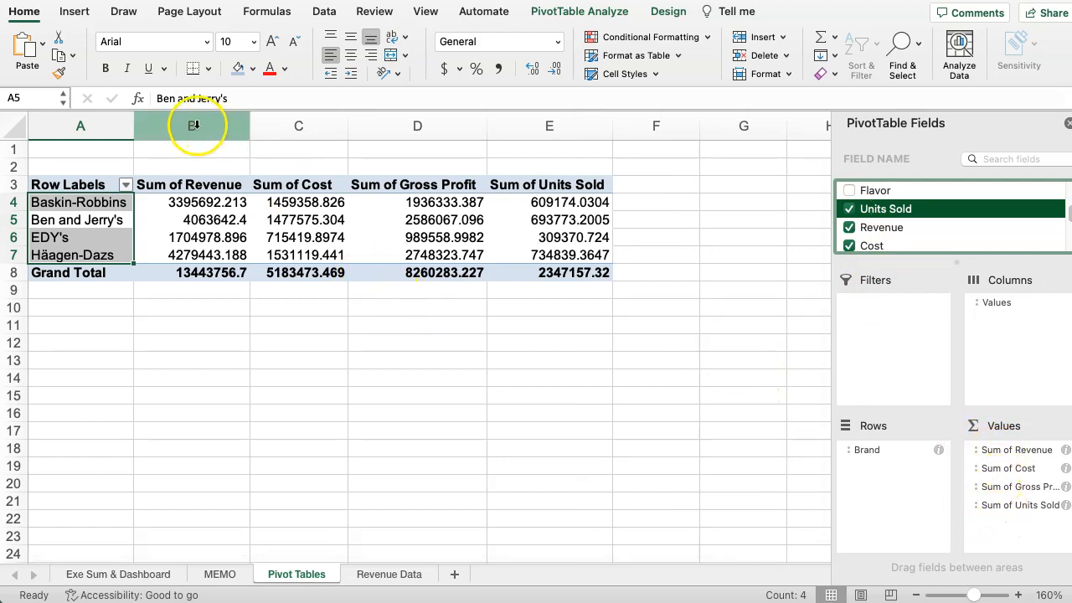
# Format the revenue, cost and gross profit columns B to D as Currency with no decimal places.
pyautogui.moveTo(198, 124); pyautogui.dragTo(402, 125)
pyautogui.click(557, 41)
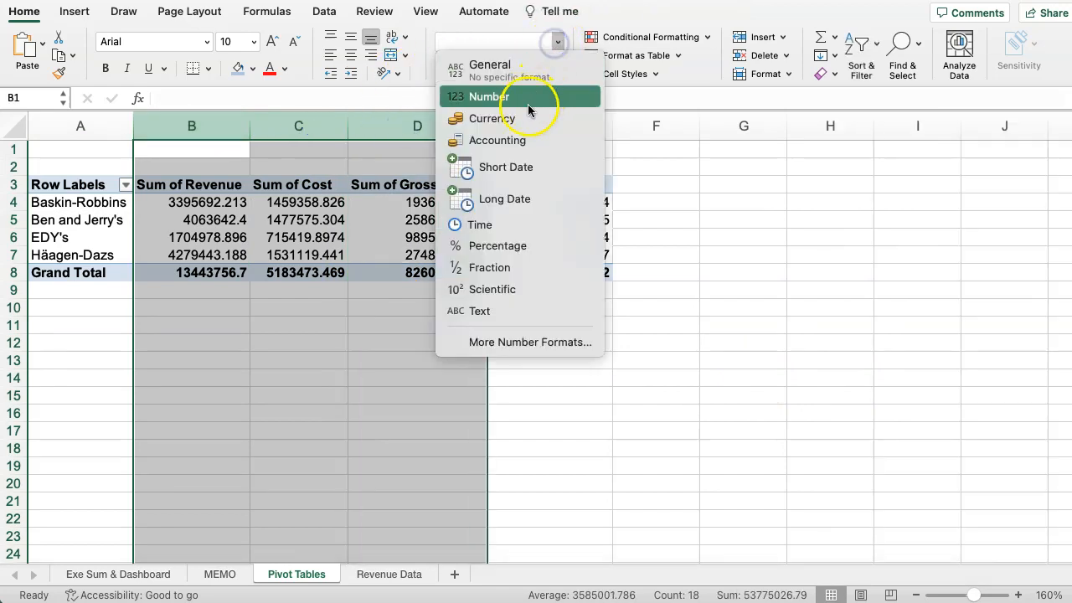
pyautogui.click(526, 118)
pyautogui.click(553, 70)
pyautogui.click(554, 70)
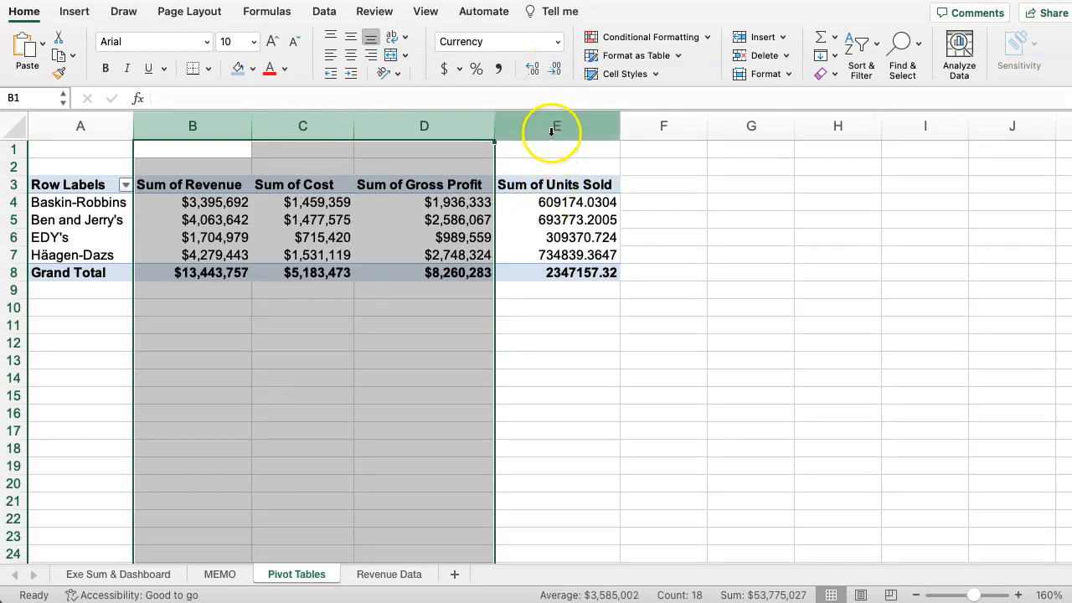
# Format the units sold column E with comma thousands separators and no decimal places.
pyautogui.click(557, 126)
pyautogui.click(499, 70)
pyautogui.click(554, 69)
pyautogui.click(554, 69)
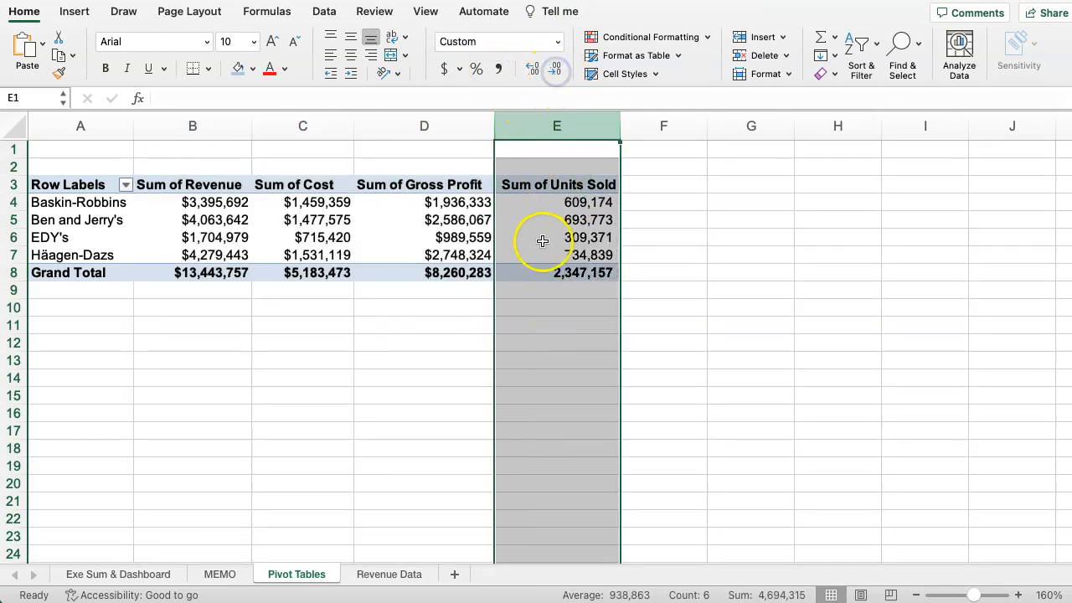
pyautogui.click(422, 350)
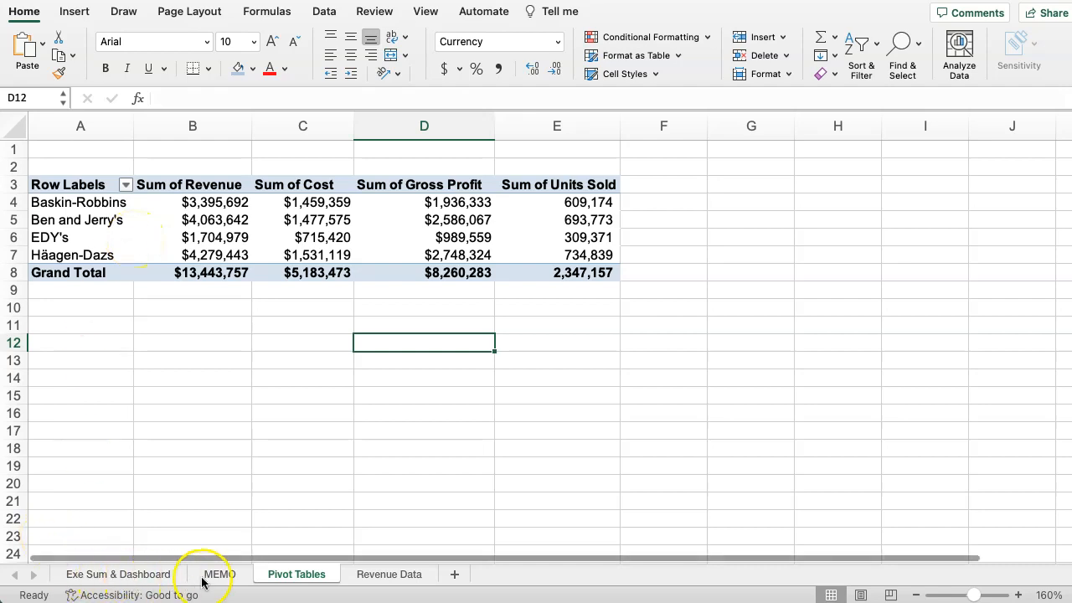
# Copy the whole Brand pivot table and paste the duplicate below it at cell A11.
pyautogui.click(355, 574)
pyautogui.click(287, 574)
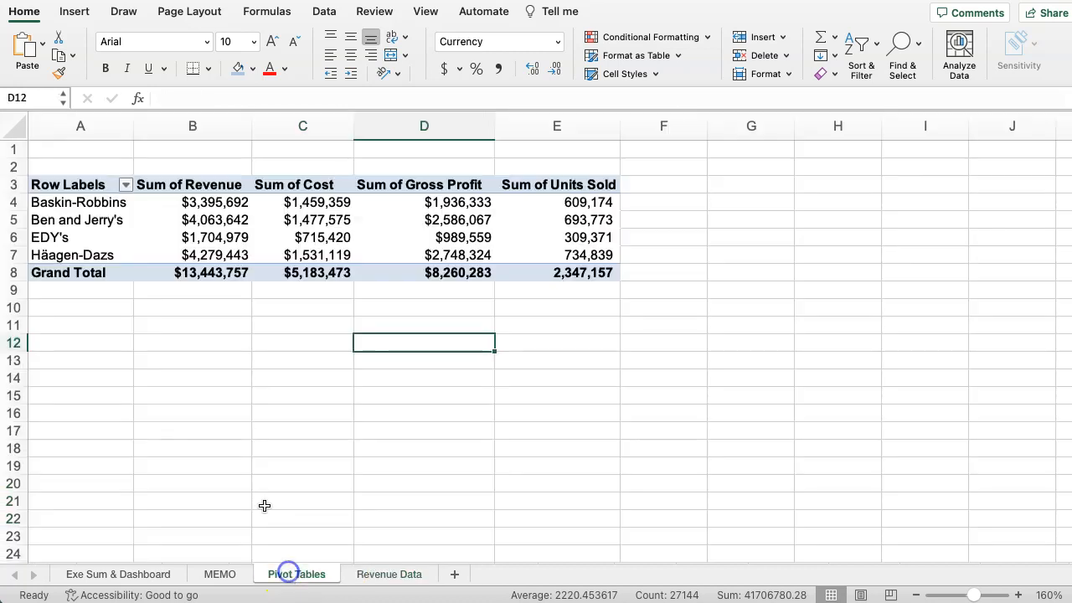
pyautogui.moveTo(55, 185); pyautogui.dragTo(505, 270)
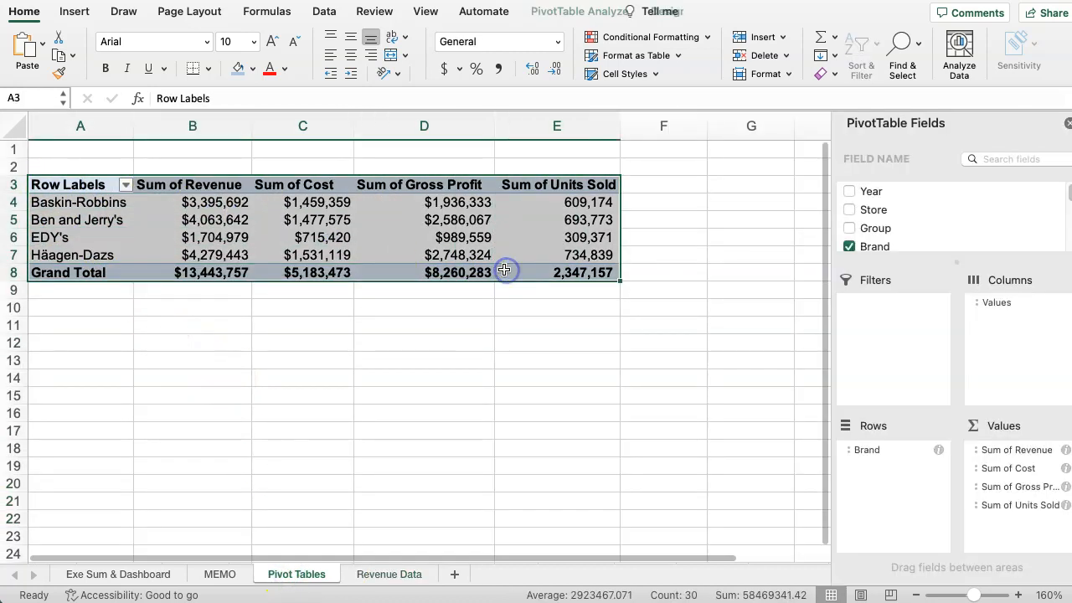
pyautogui.press('cmd+c')
pyautogui.click(65, 324)
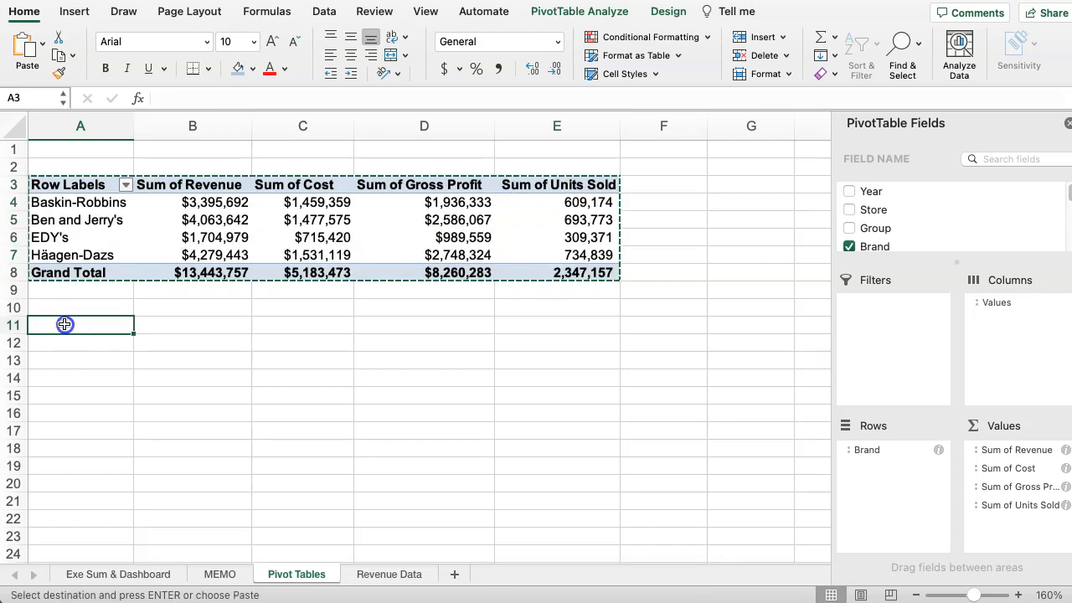
pyautogui.press('cmd+v')
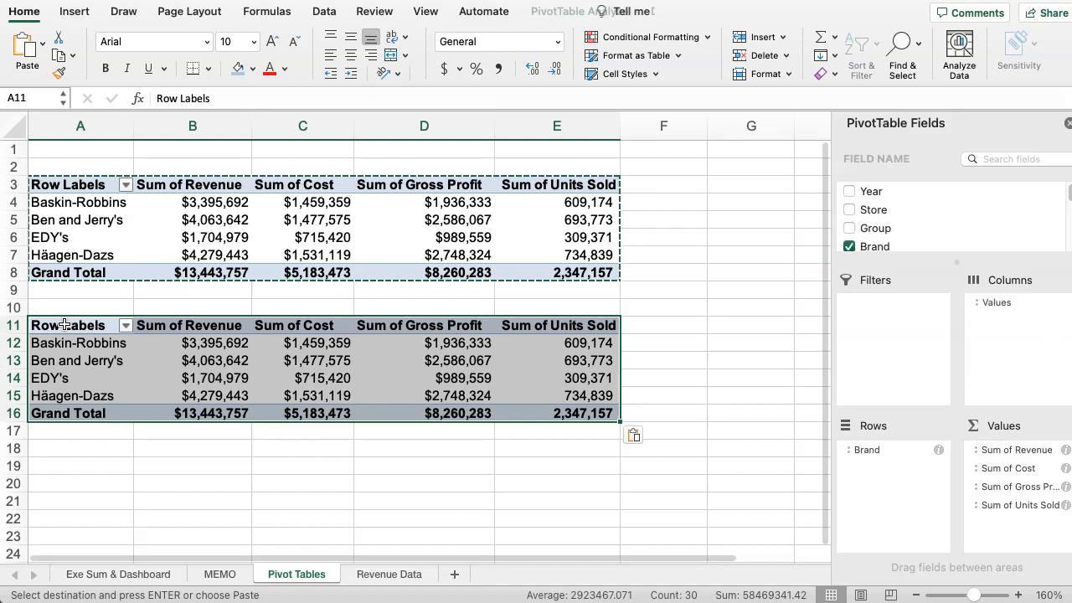
# Enter the heading Brands in cell A2 above the first pivot table.
pyautogui.click(70, 166)
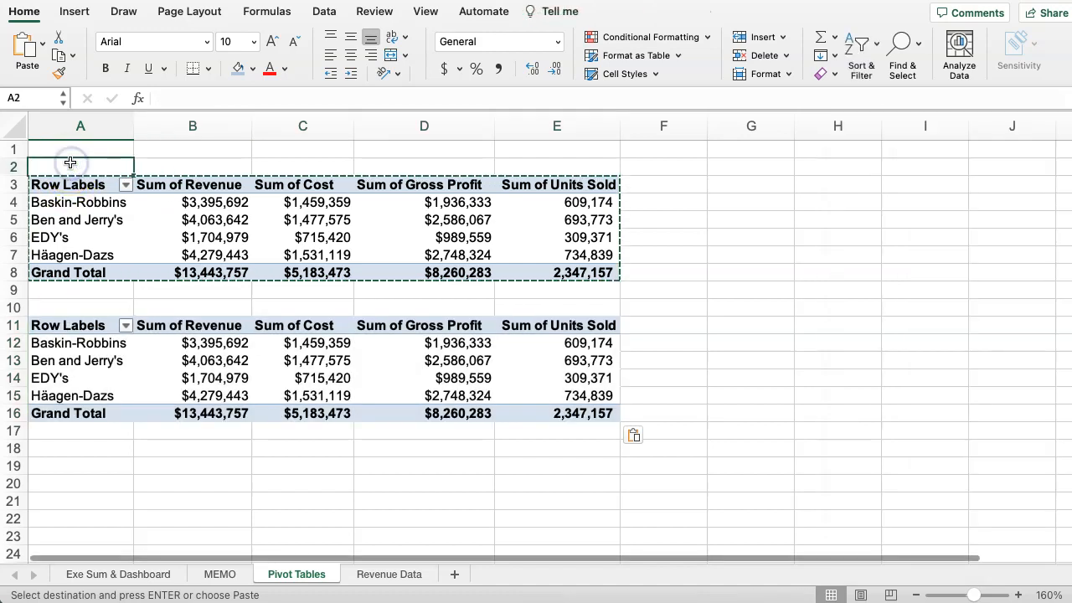
pyautogui.write('Brands')
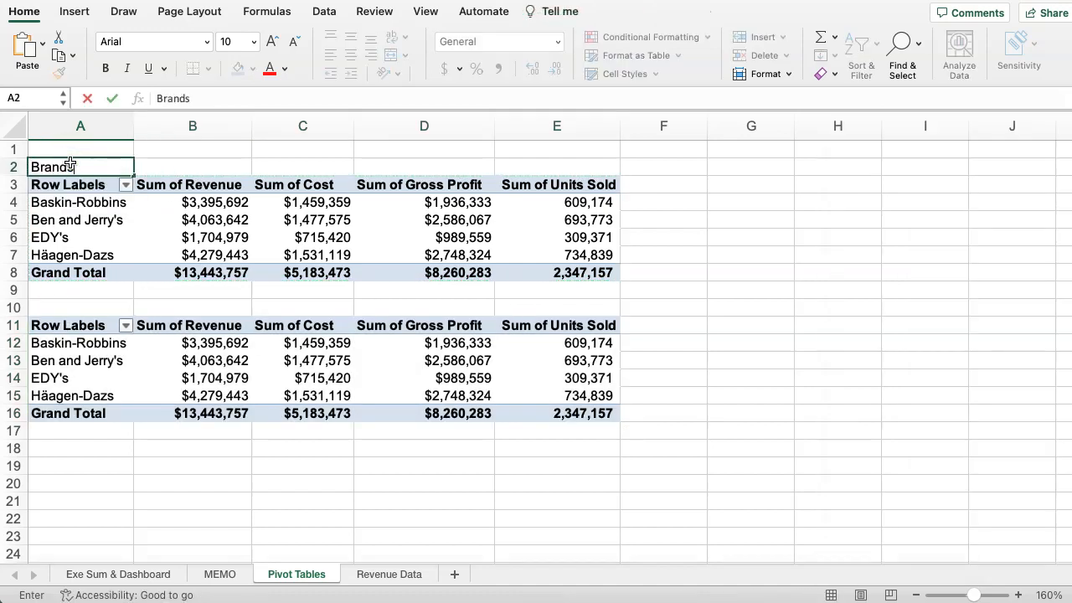
pyautogui.click(94, 446)
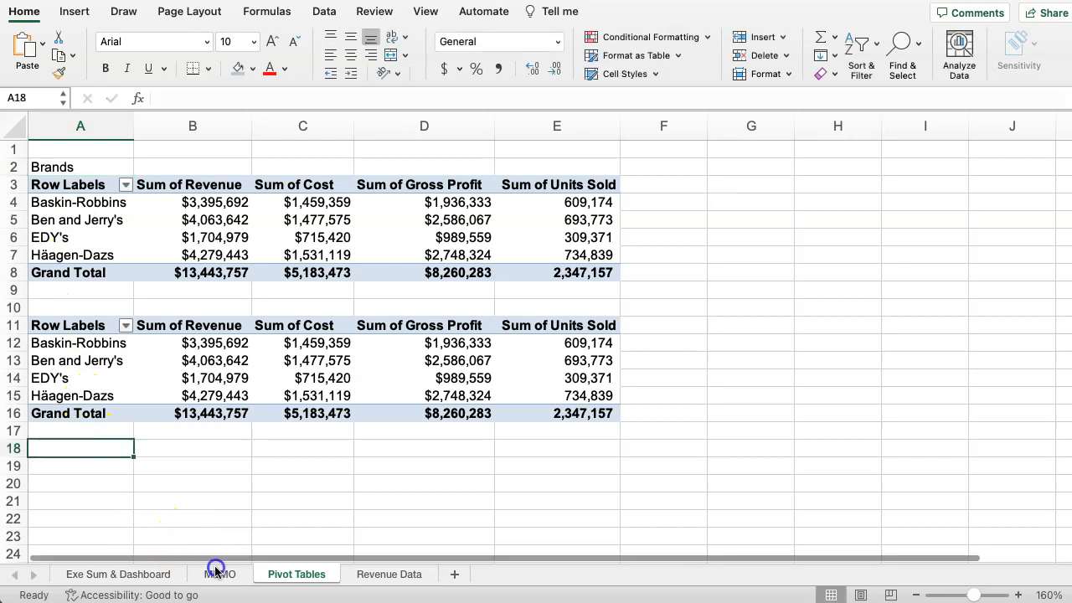
# Check the memo for the list of required pivot tables and return to the pivot table worksheet.
pyautogui.click(220, 573)
pyautogui.click(174, 398)
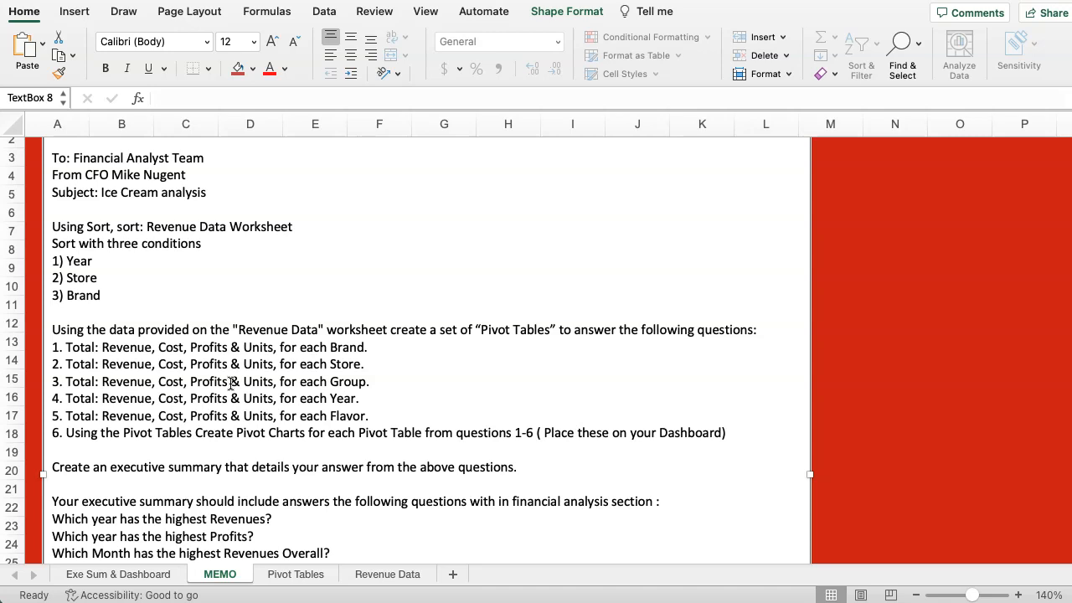
pyautogui.click(295, 575)
# Try to paste a duplicate of the second pivot table at cell A19, and undo the paste.
pyautogui.moveTo(47, 325); pyautogui.dragTo(502, 414)
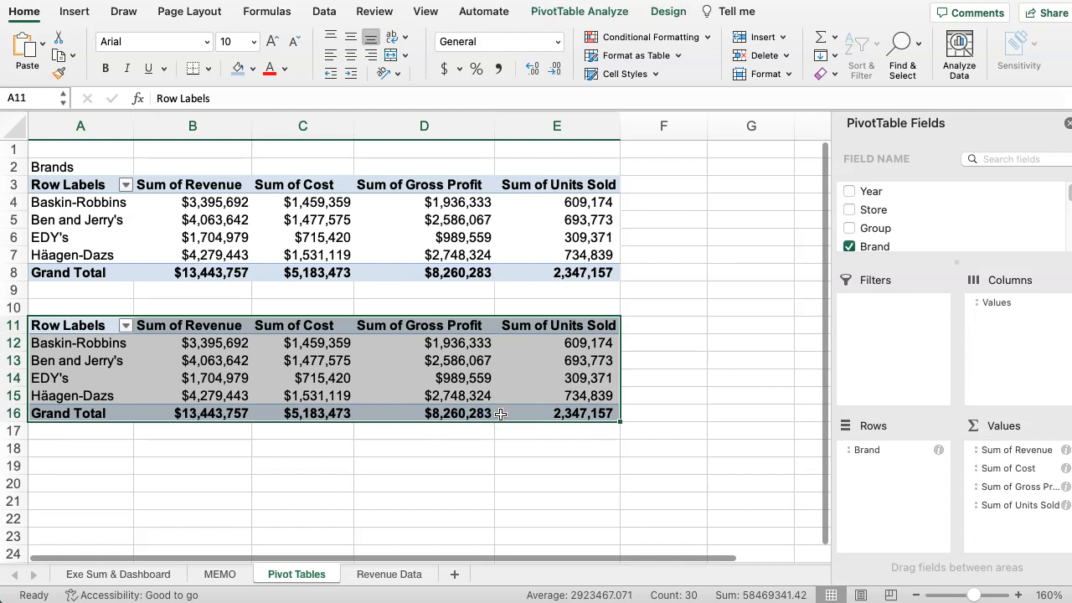
pyautogui.press('super+c')
pyautogui.click(55, 461)
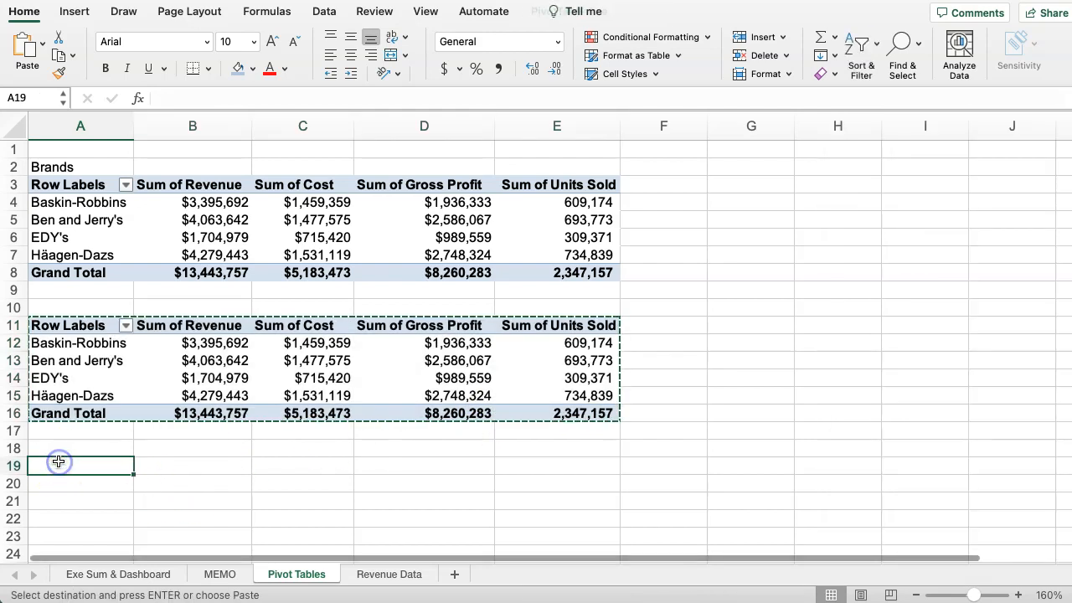
pyautogui.press('Return')
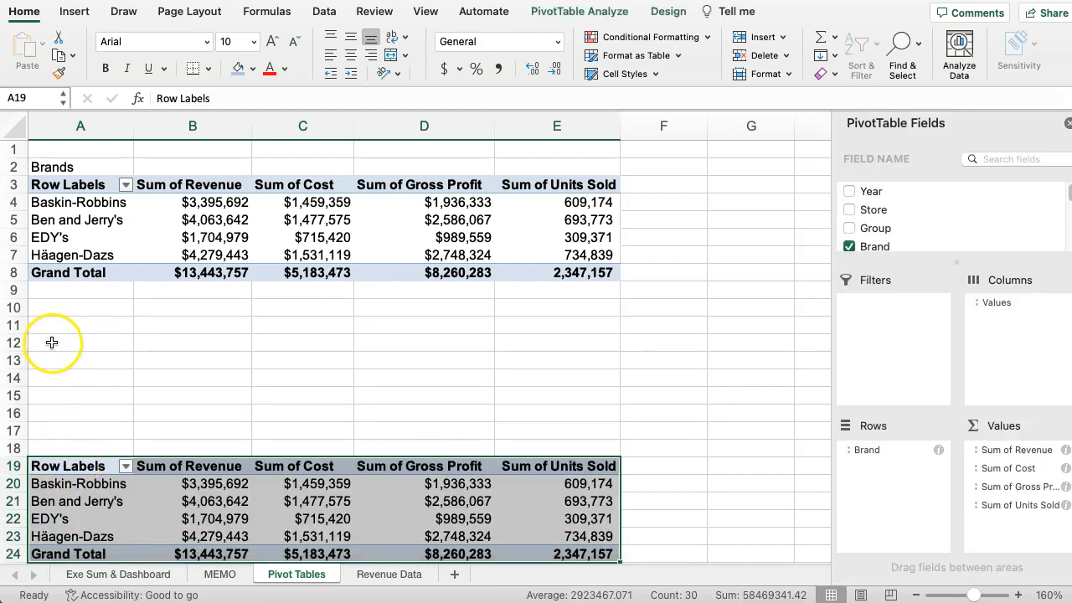
pyautogui.click(53, 325)
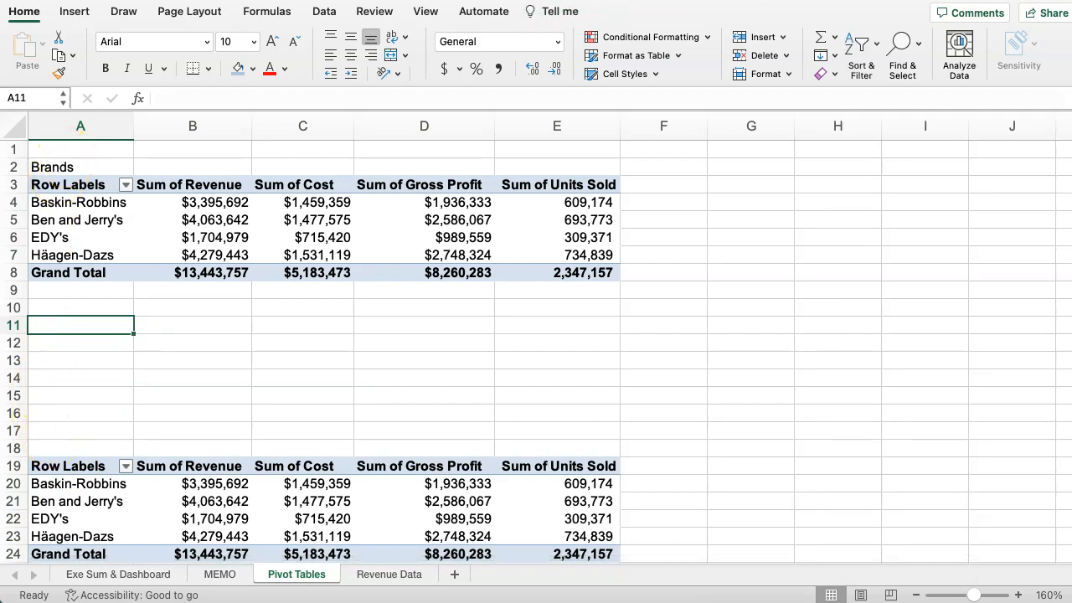
pyautogui.press('super+z')
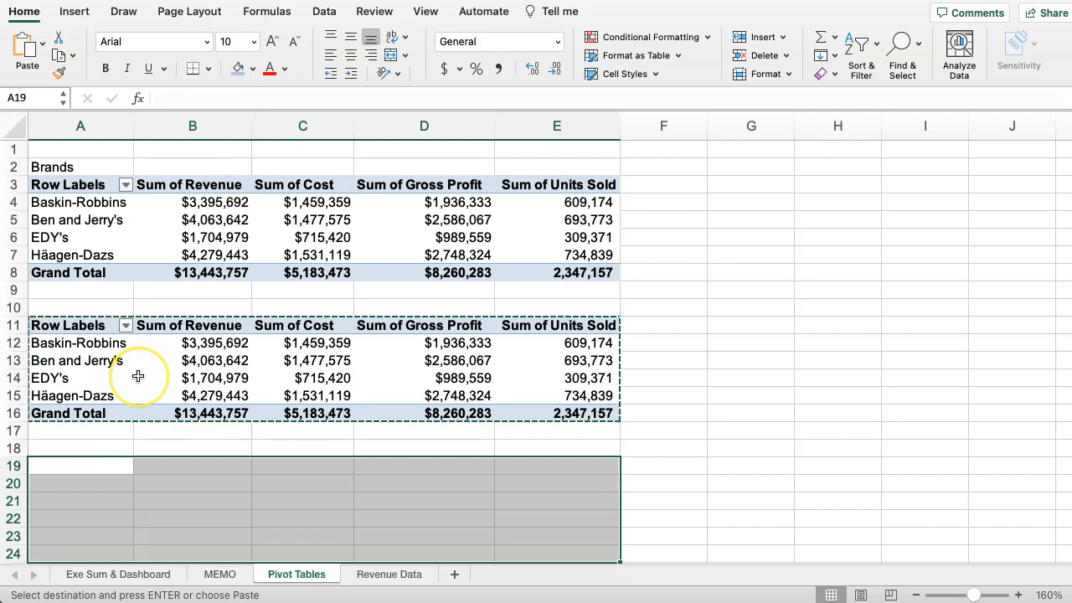
pyautogui.click(85, 466)
pyautogui.press('super+v')
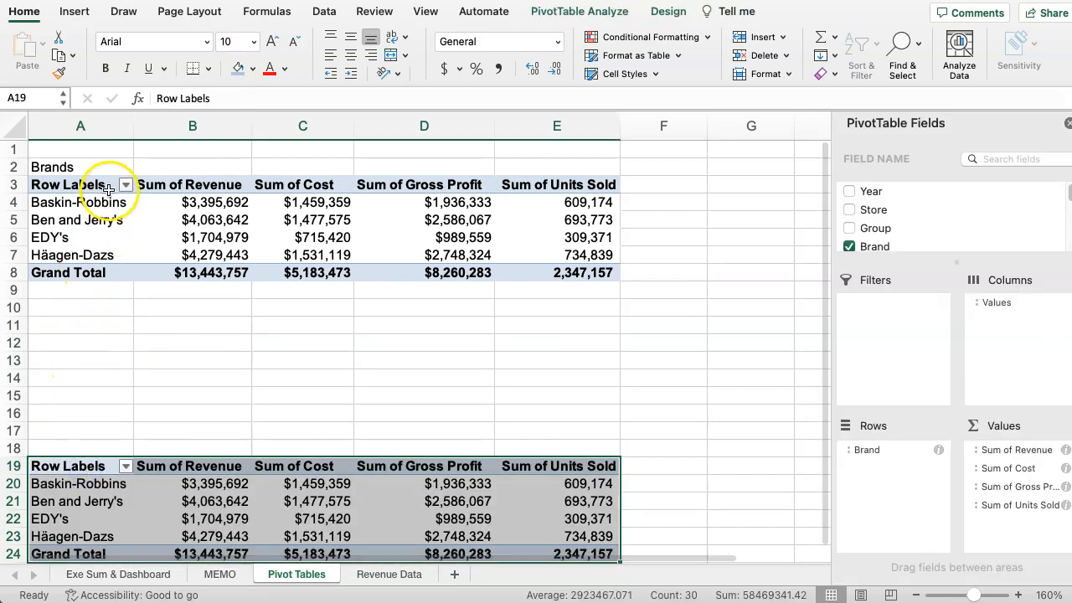
pyautogui.press('super+z')
# Copy the second pivot table, A11:E16, and paste duplicates at cells A19, A27 and A35.
pyautogui.moveTo(110, 319); pyautogui.dragTo(545, 411)
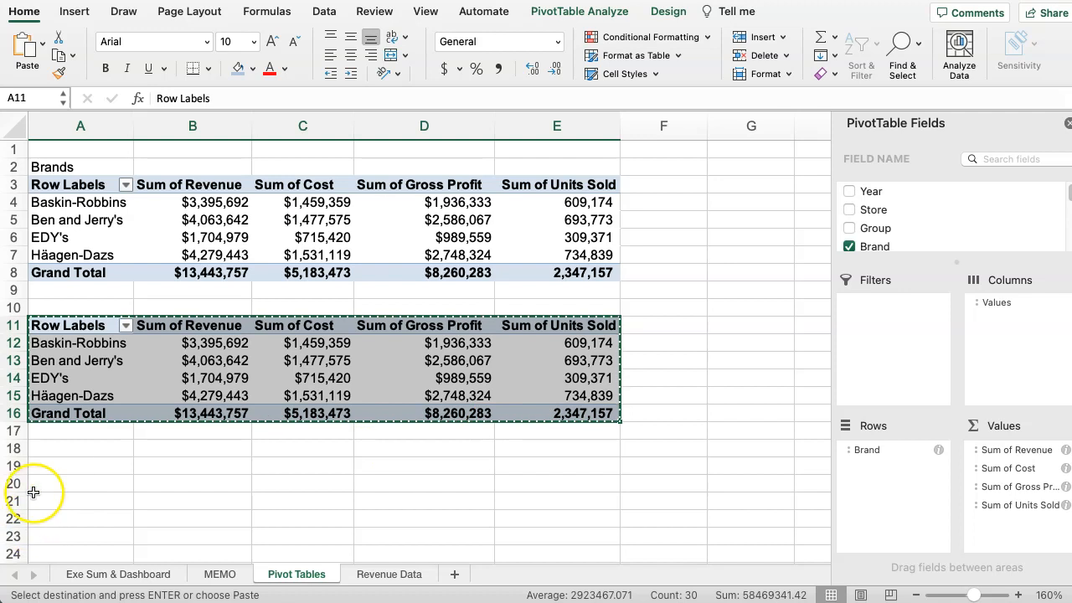
pyautogui.click(64, 464)
pyautogui.press('super+v')
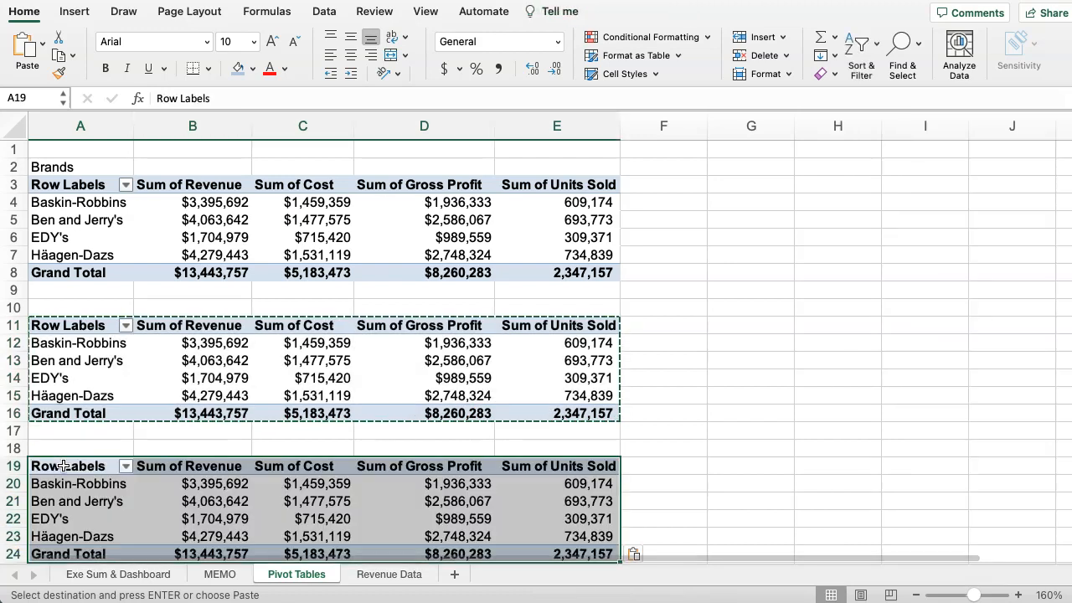
pyautogui.scroll(-5, 109, 467)
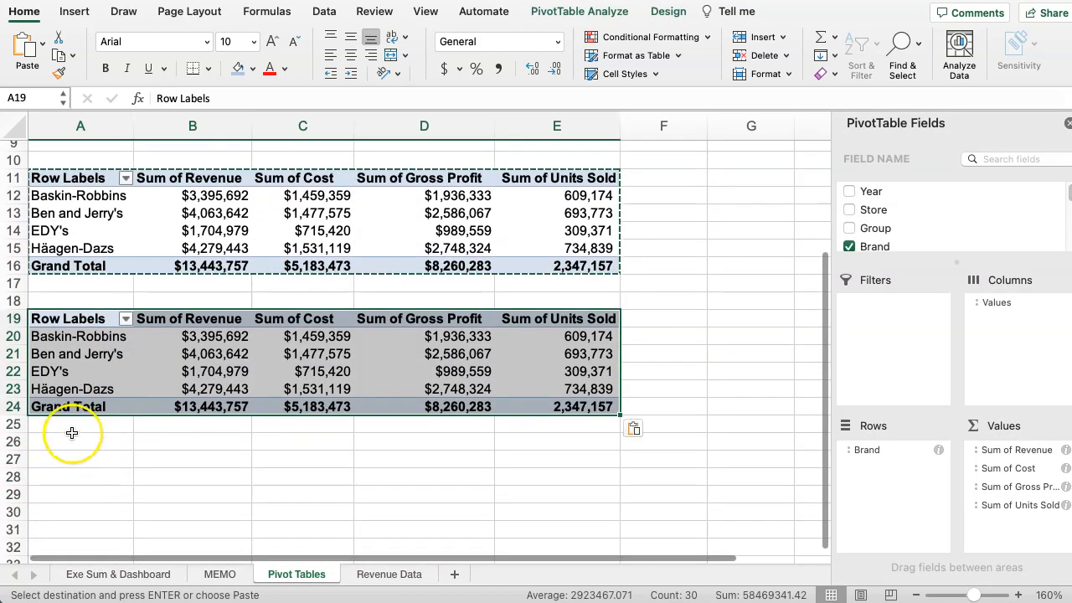
pyautogui.click(68, 462)
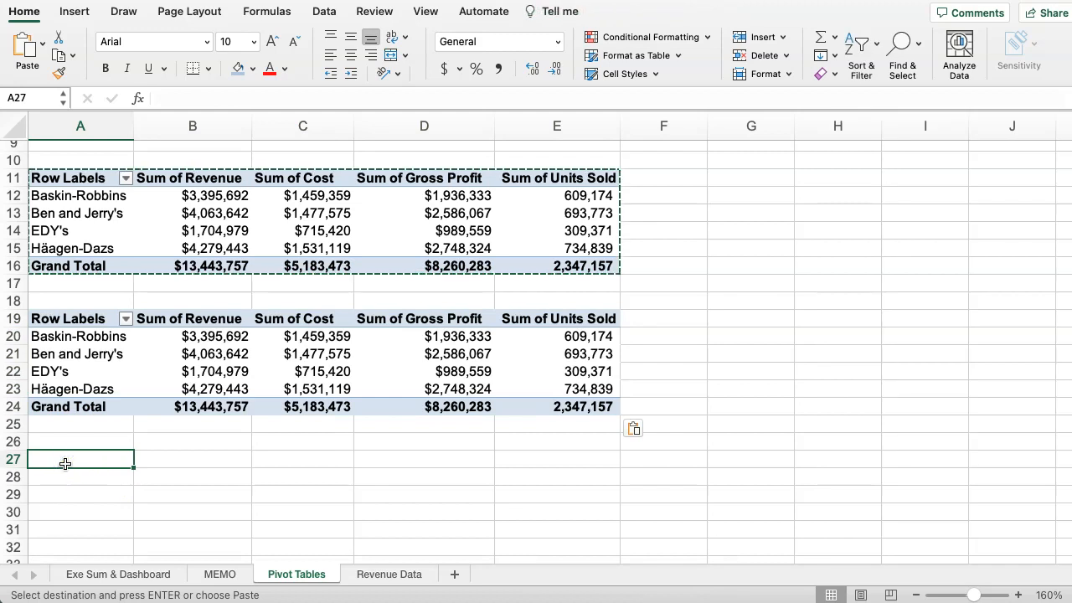
pyautogui.press('super+v')
pyautogui.scroll(-3, 87, 488)
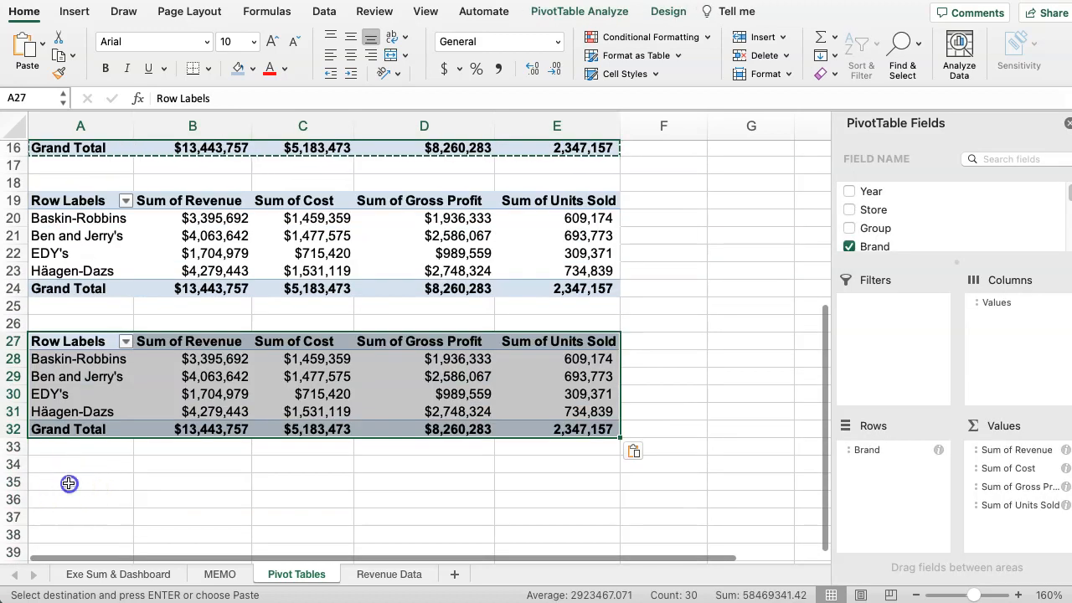
pyautogui.click(69, 484)
pyautogui.press('super+v')
# Format the Brands heading in A2 with a light blue fill, centered bold text and a thick box border.
pyautogui.scroll(3, 106, 377)
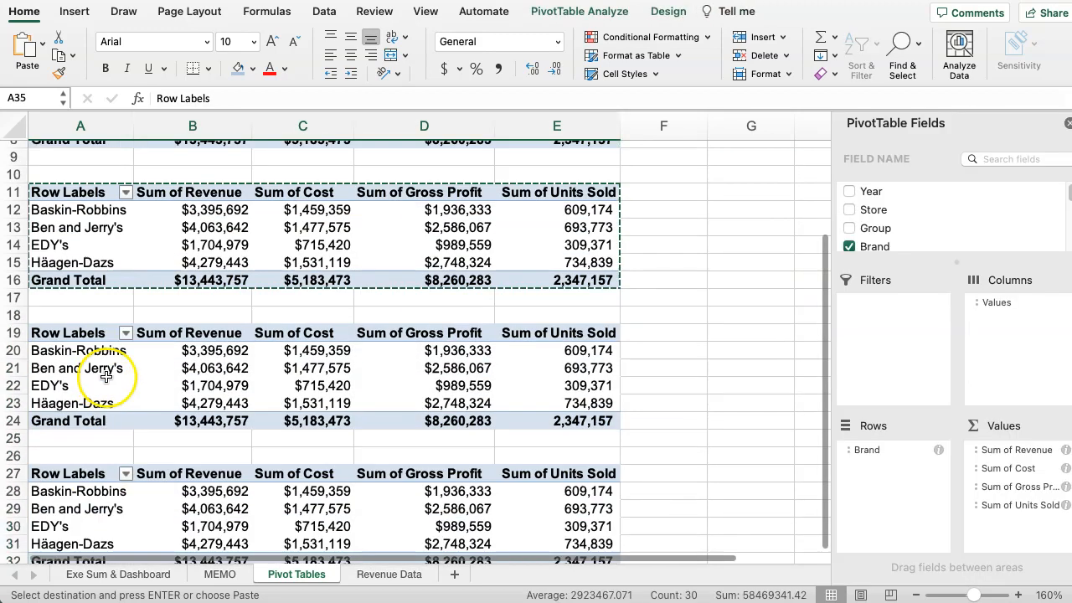
pyautogui.scroll(3, 105, 376)
pyautogui.click(57, 158)
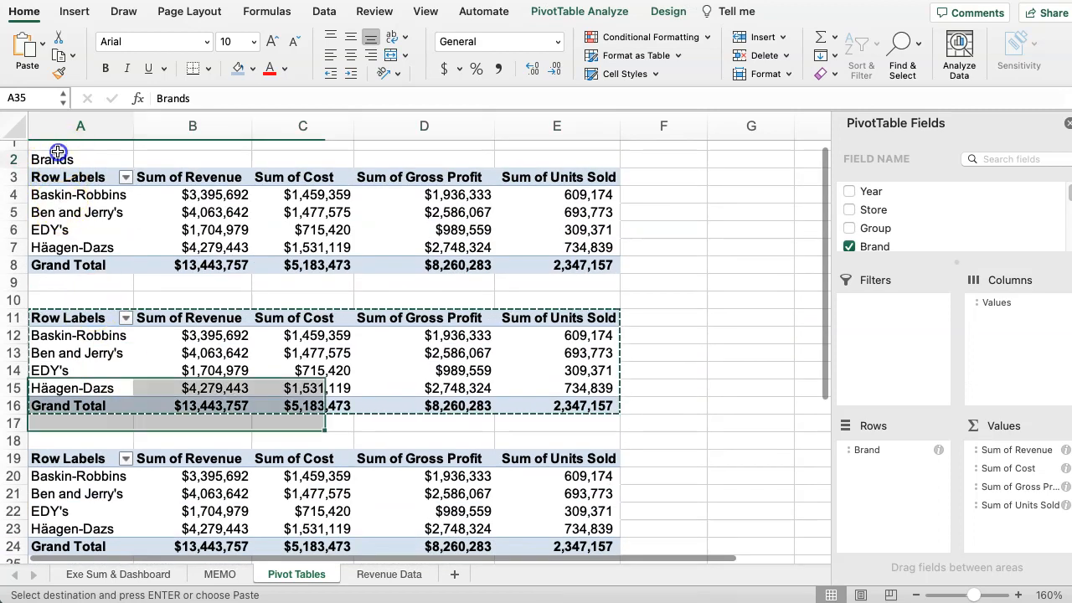
pyautogui.click(238, 68)
pyautogui.click(348, 39)
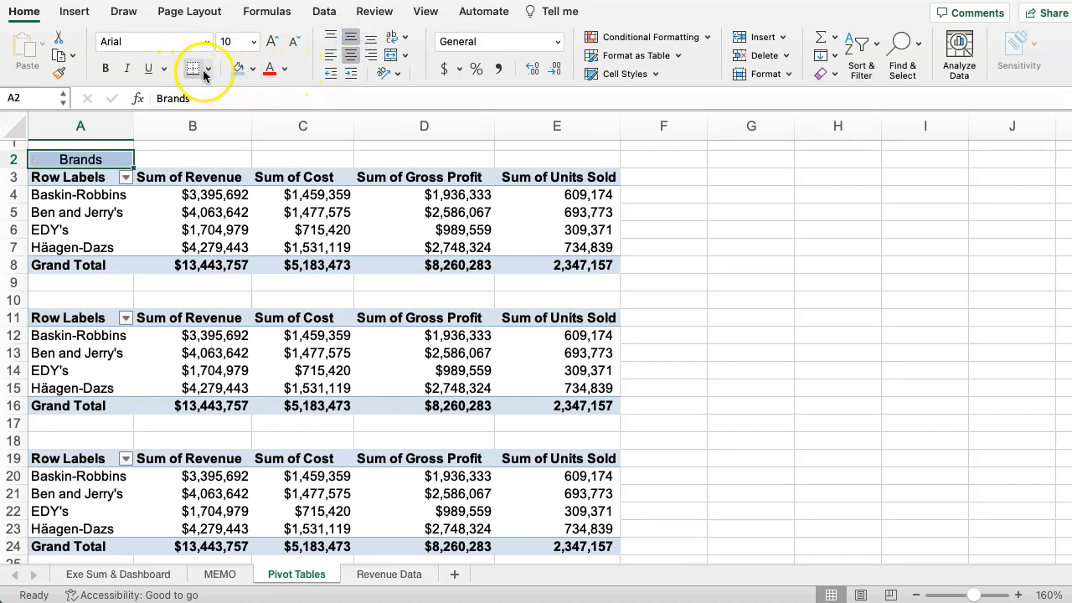
pyautogui.click(203, 69)
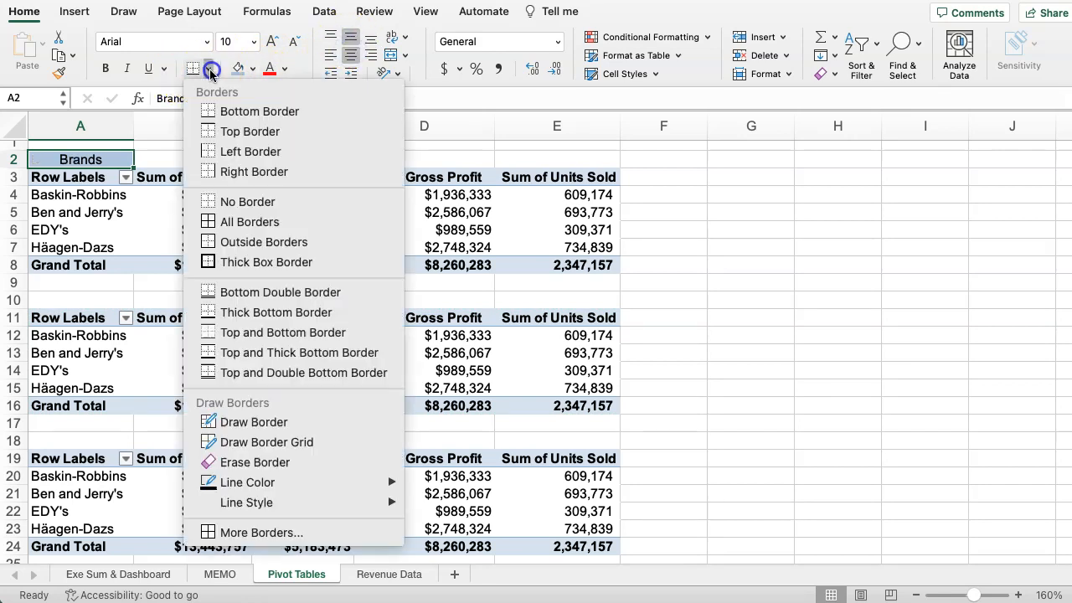
pyautogui.click(210, 262)
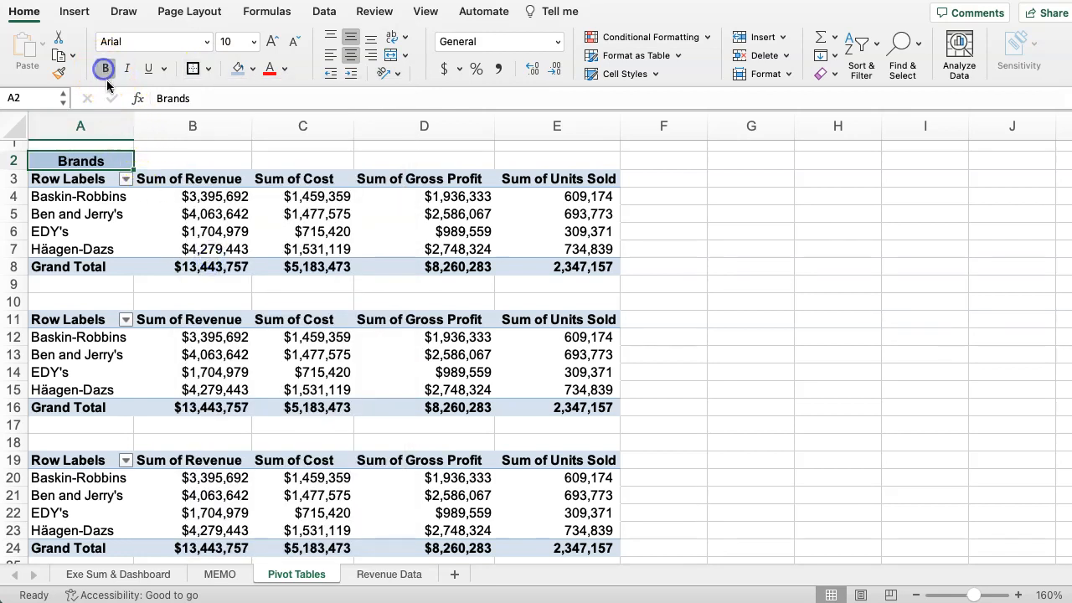
# Copy the formatted Brands heading from A2 to A10 and A18, above the second and third pivot tables.
pyautogui.press('super+c')
pyautogui.click(73, 297)
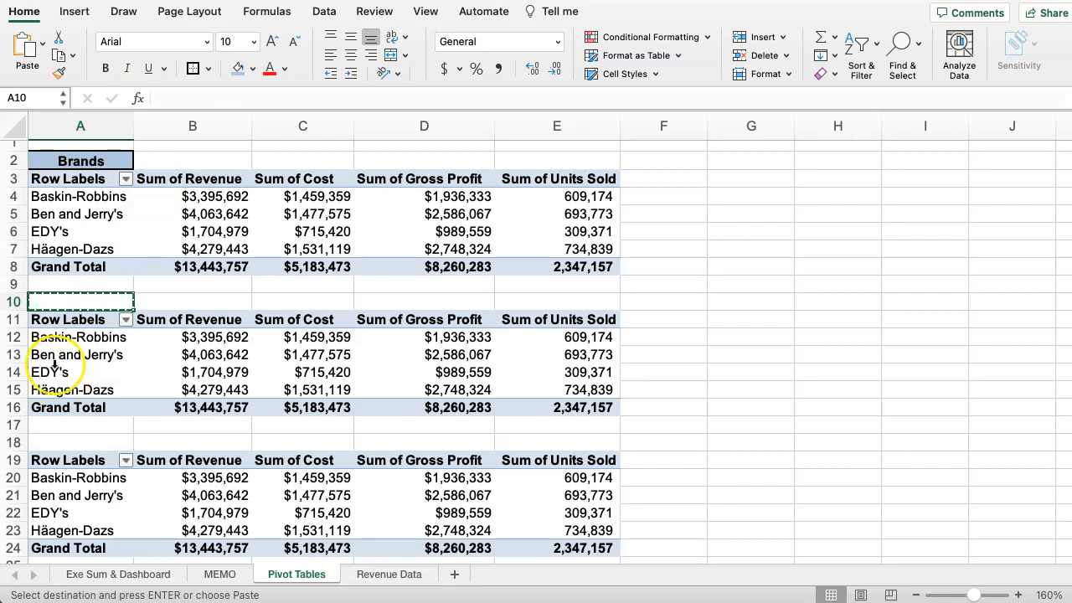
pyautogui.click(57, 156)
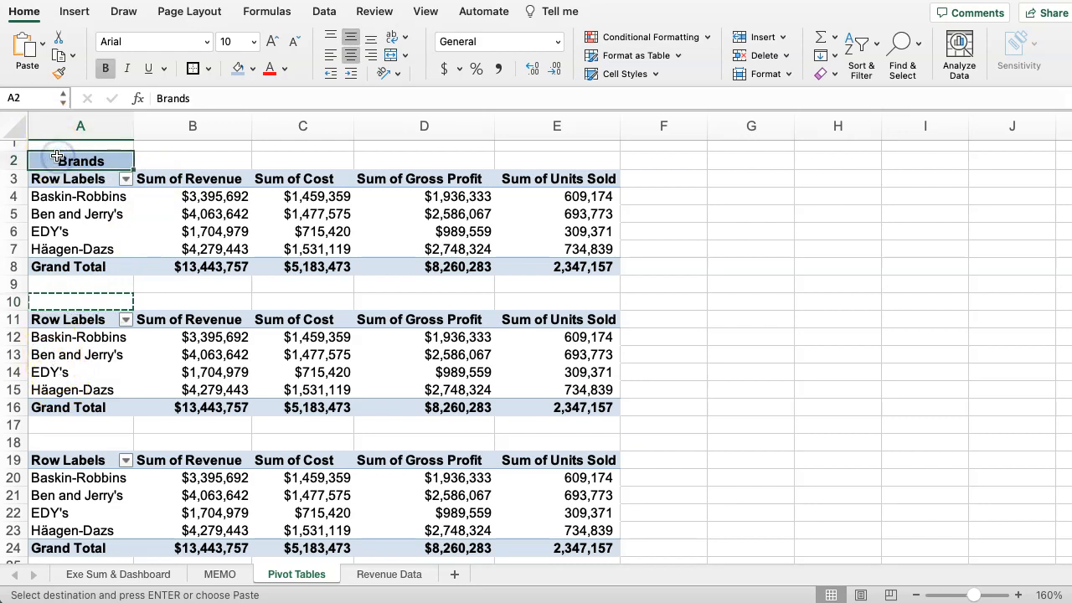
pyautogui.click(84, 300)
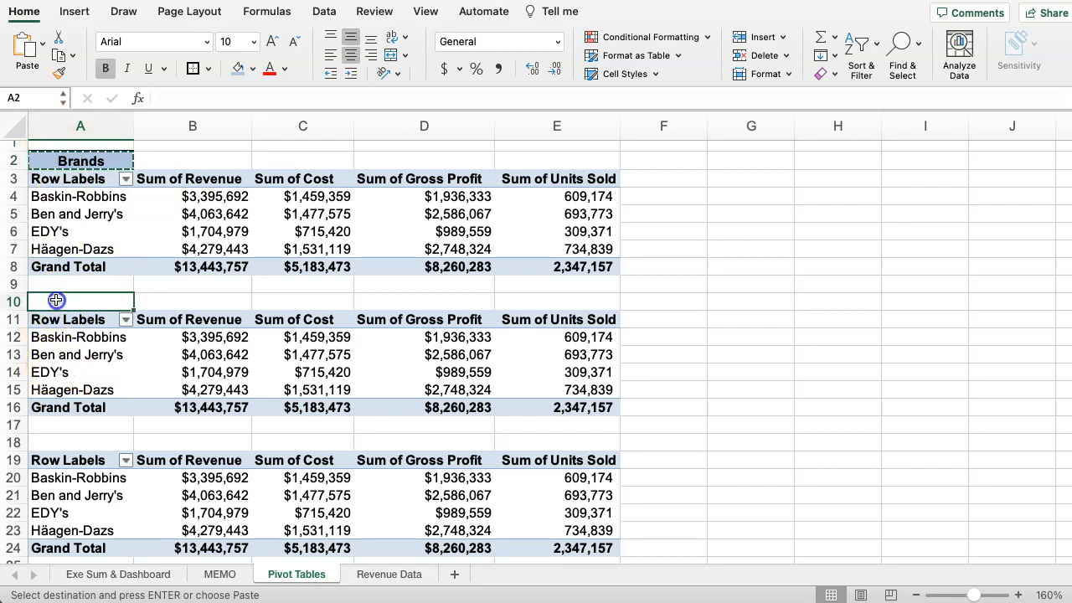
pyautogui.press('super+v')
pyautogui.click(77, 442)
pyautogui.press('super+v')
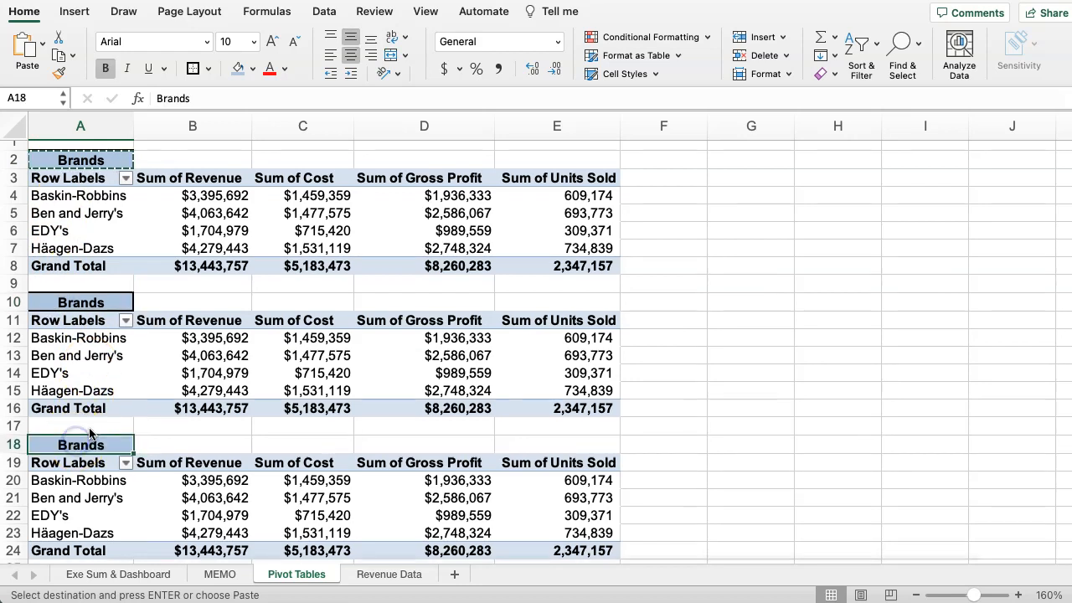
# Paste the copied Brands heading into A26 and A34, above the fourth and fifth pivot tables.
pyautogui.scroll(-3, 79, 444)
pyautogui.click(86, 493)
pyautogui.press('super+v')
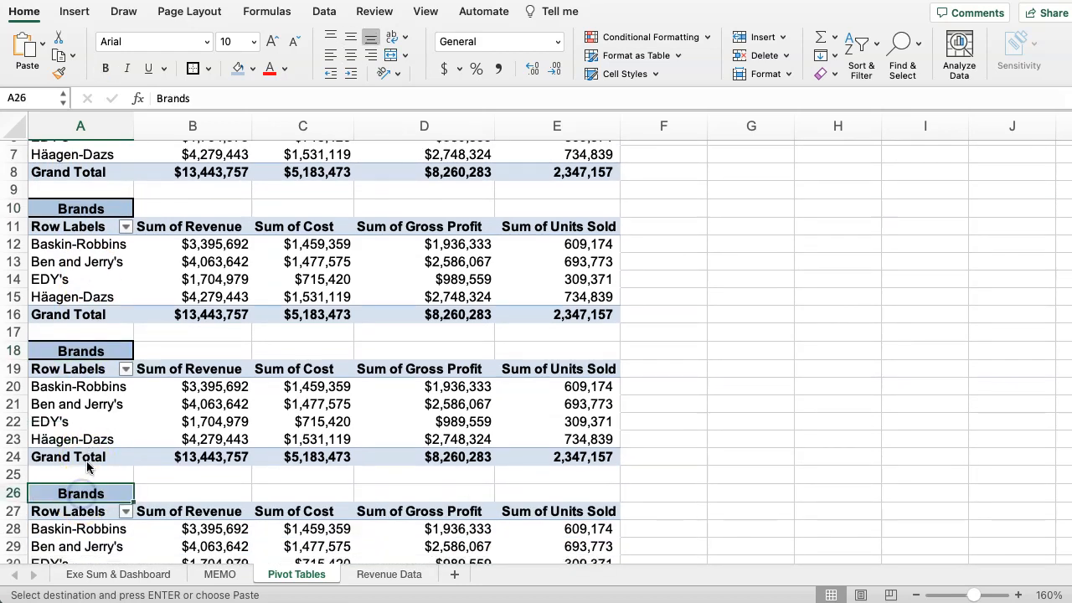
pyautogui.scroll(-5, 84, 469)
pyautogui.click(90, 437)
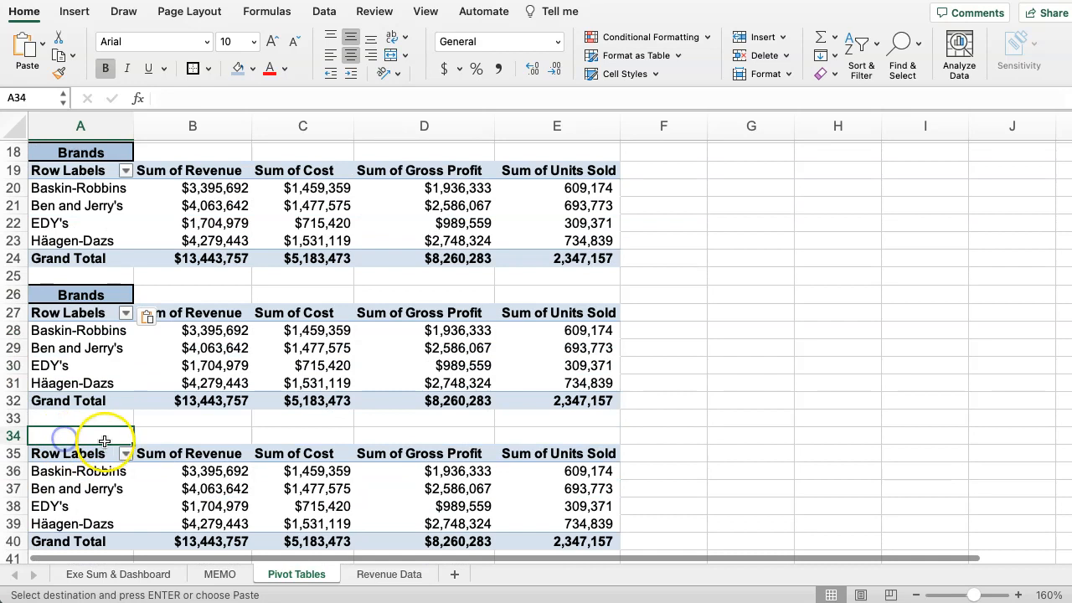
pyautogui.press('super+v')
pyautogui.scroll(-2, 92, 442)
# Change the heading in A10 to Store and the heading in A18 to Group.
pyautogui.scroll(6, 102, 423)
pyautogui.scroll(4, 93, 423)
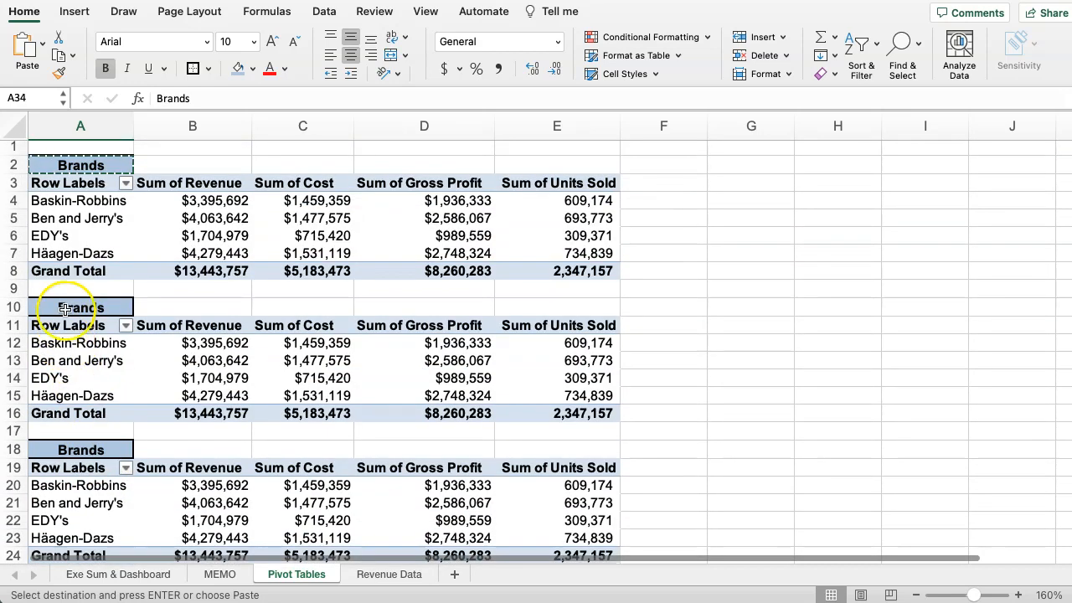
pyautogui.click(72, 307)
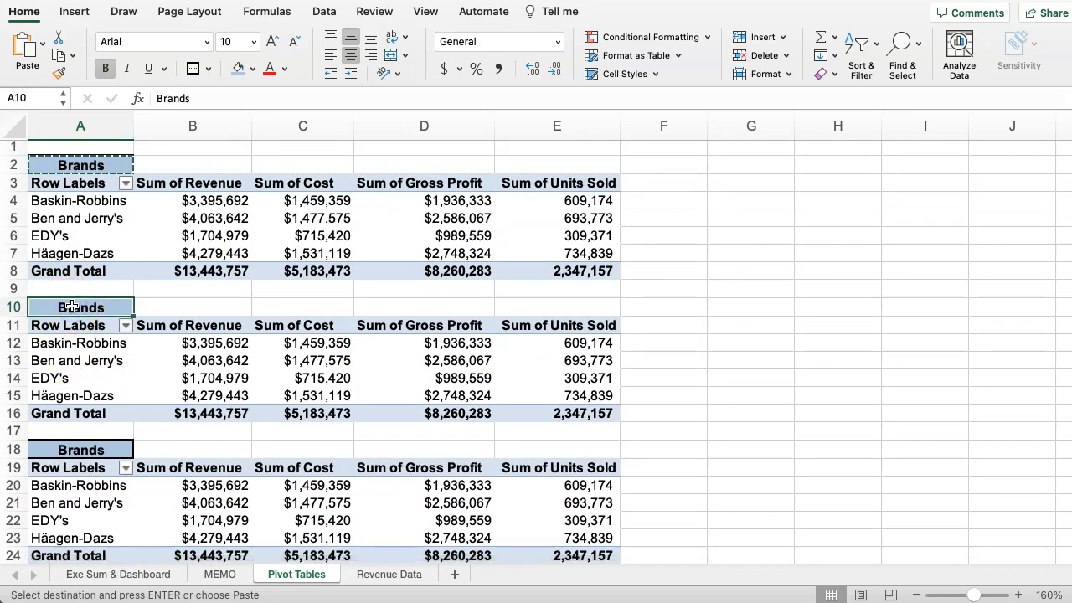
pyautogui.write('STr')
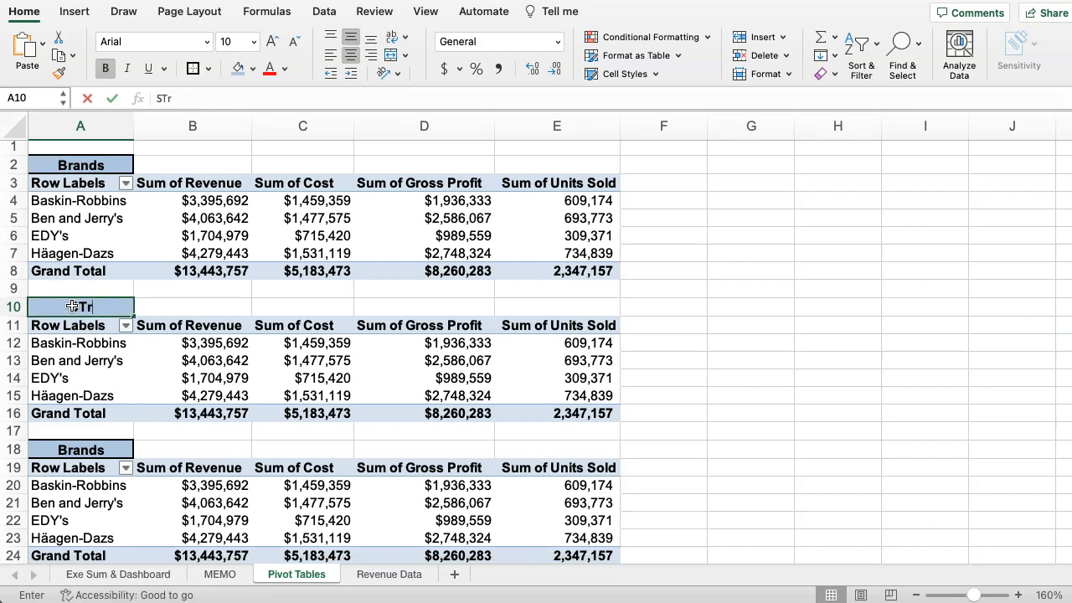
pyautogui.press('BackSpace')
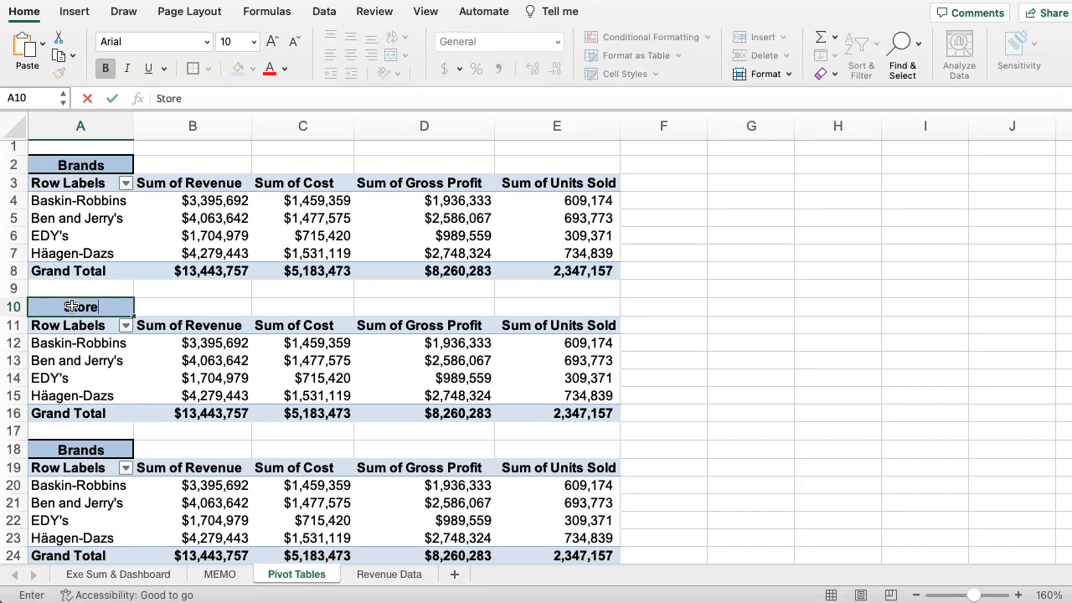
pyautogui.click(75, 450)
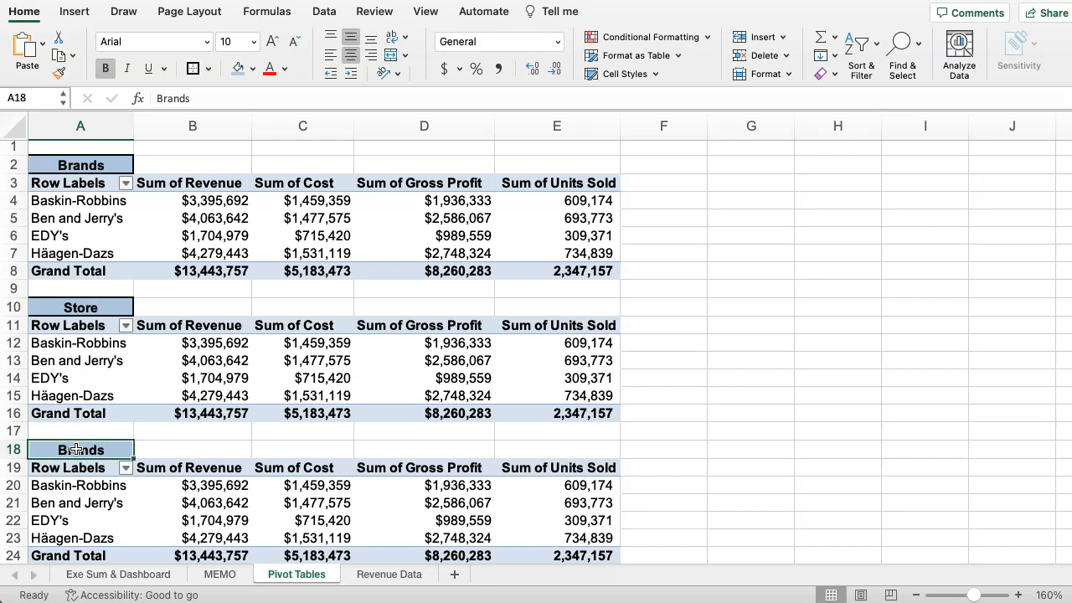
pyautogui.write('Group')
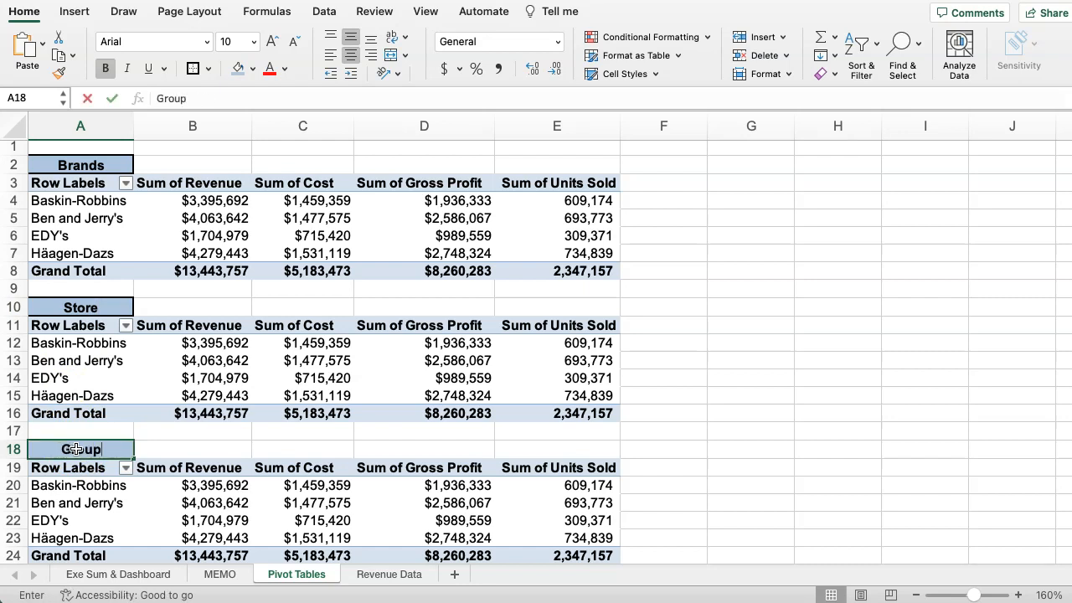
# Change the heading in A26 to Year and the heading in A34 to Flavor.
pyautogui.scroll(-5, 82, 429)
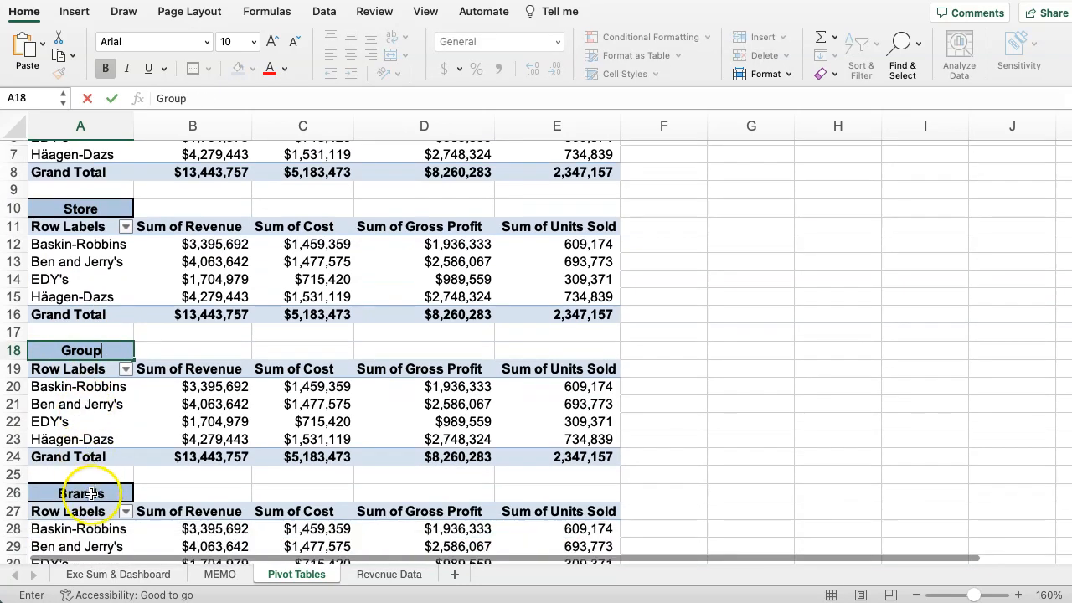
pyautogui.click(91, 493)
pyautogui.write('Year')
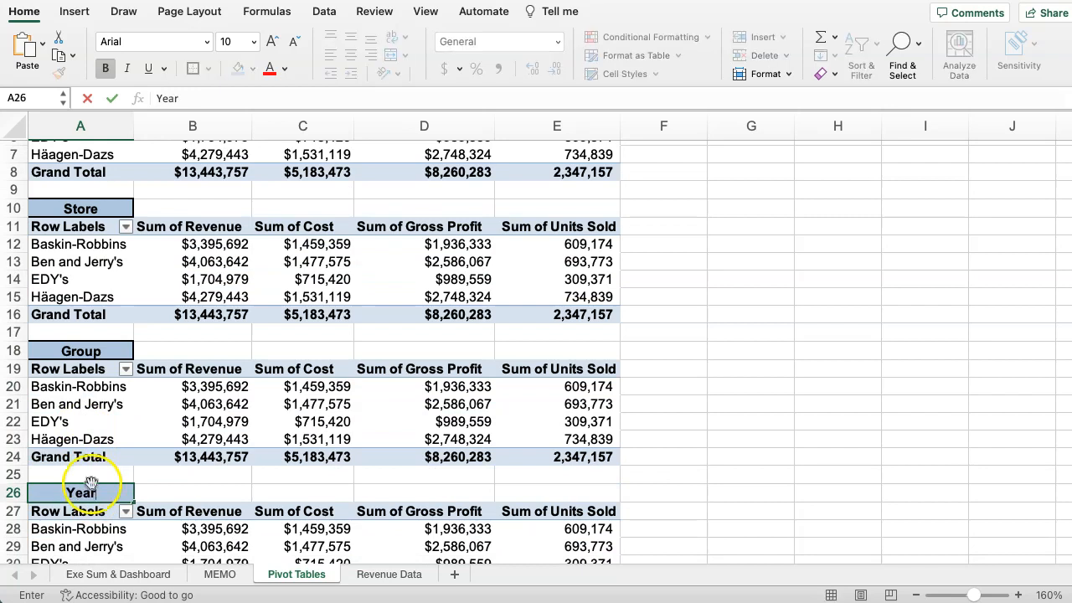
pyautogui.scroll(-8, 92, 478)
pyautogui.write('ear')
pyautogui.click(81, 464)
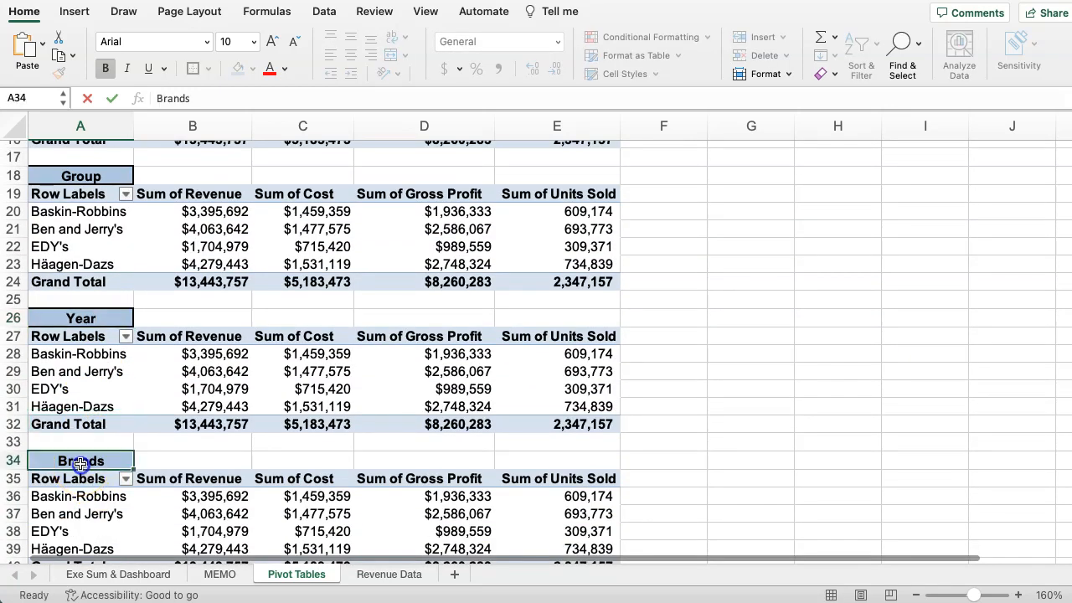
pyautogui.write('Flavore')
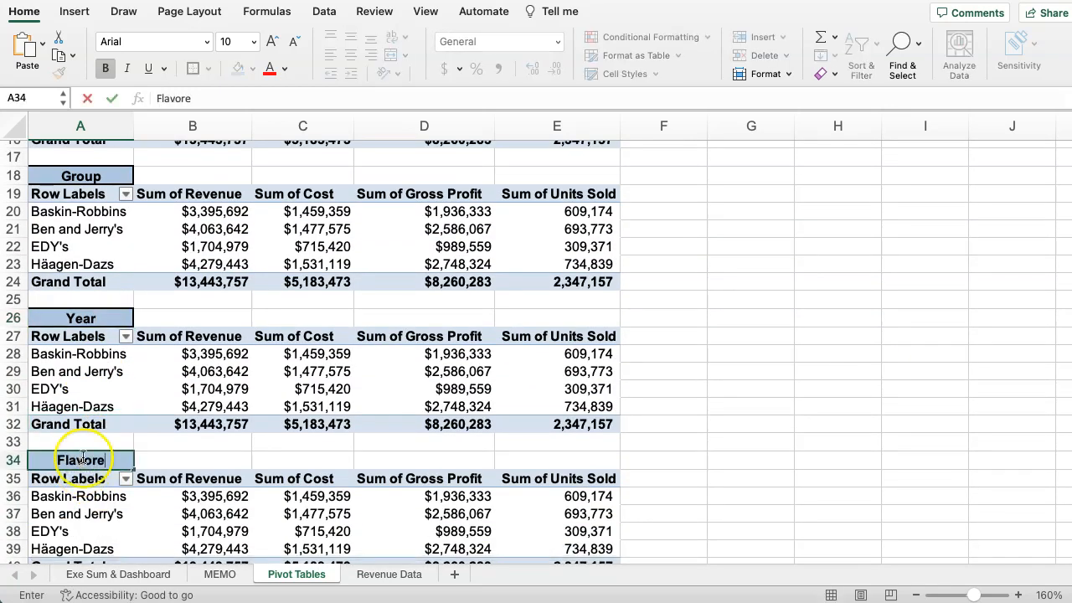
pyautogui.press('BackSpace')
pyautogui.click(156, 455)
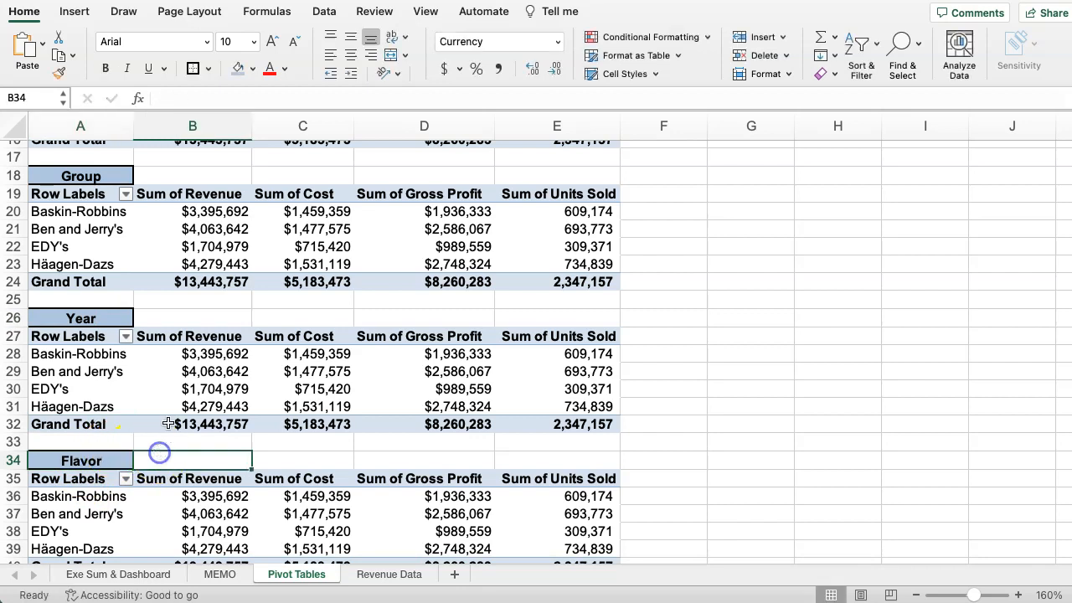
pyautogui.scroll(10, 159, 376)
pyautogui.click(72, 221)
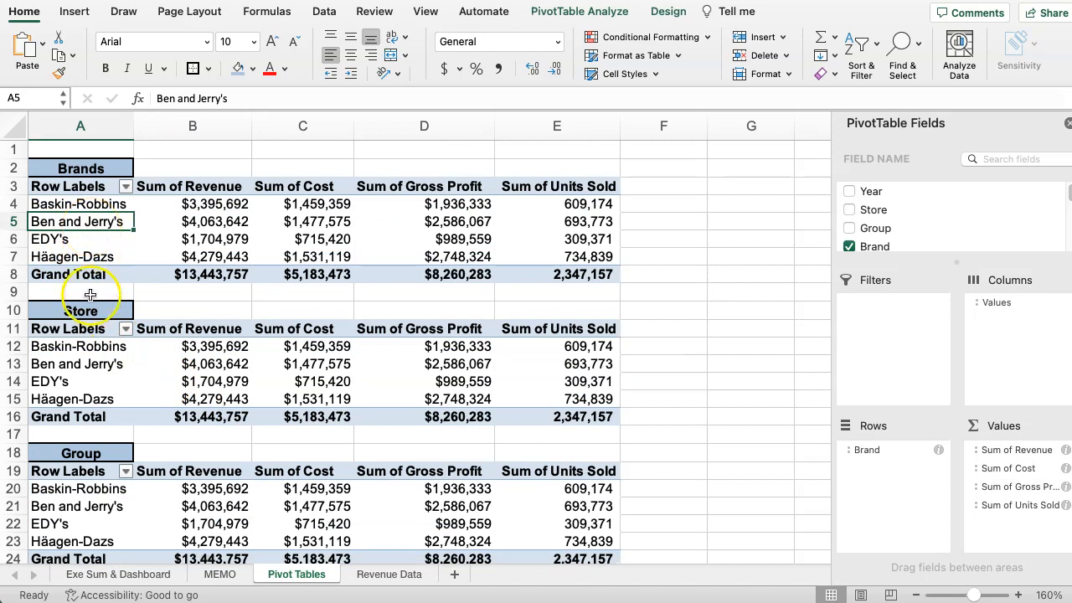
pyautogui.click(52, 357)
pyautogui.click(55, 363)
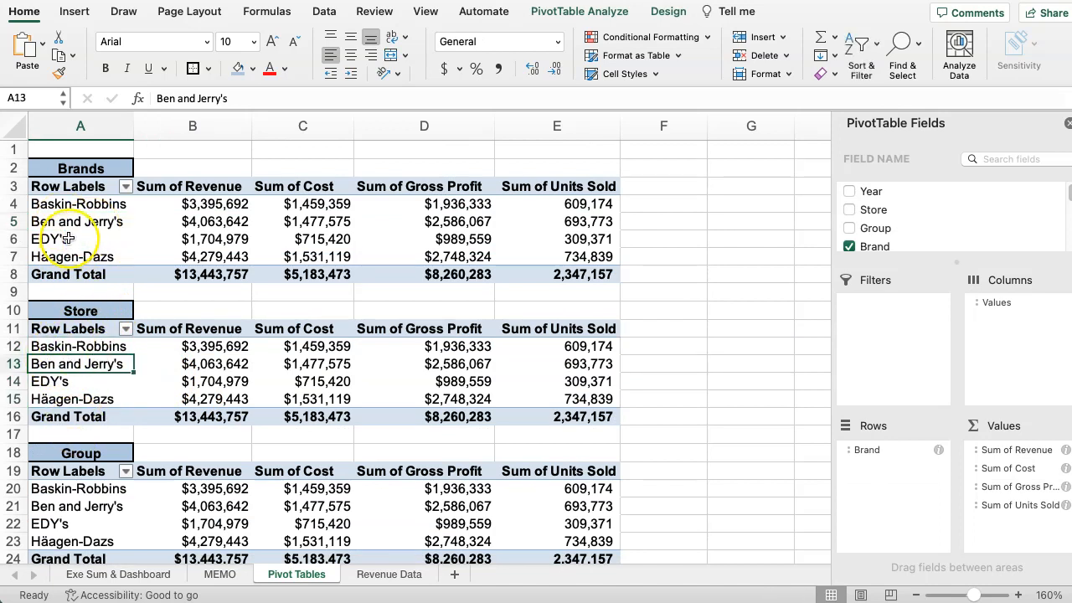
pyautogui.click(76, 195)
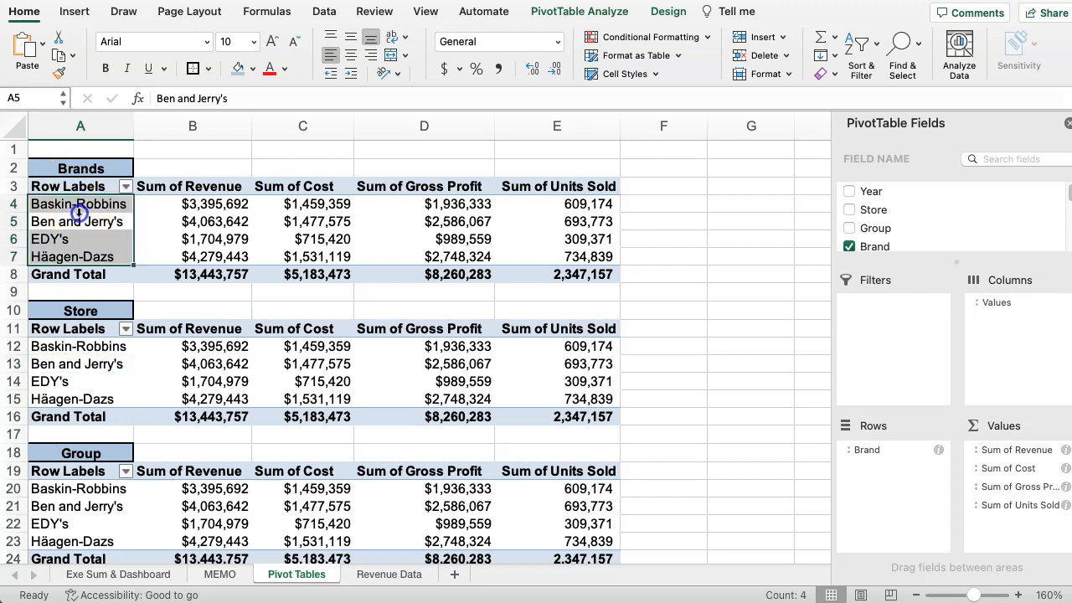
# Replace Brand with Store as the row field of the pivot table under the Store heading, allowing existing cell data to be overwritten.
pyautogui.click(72, 357)
pyautogui.click(71, 367)
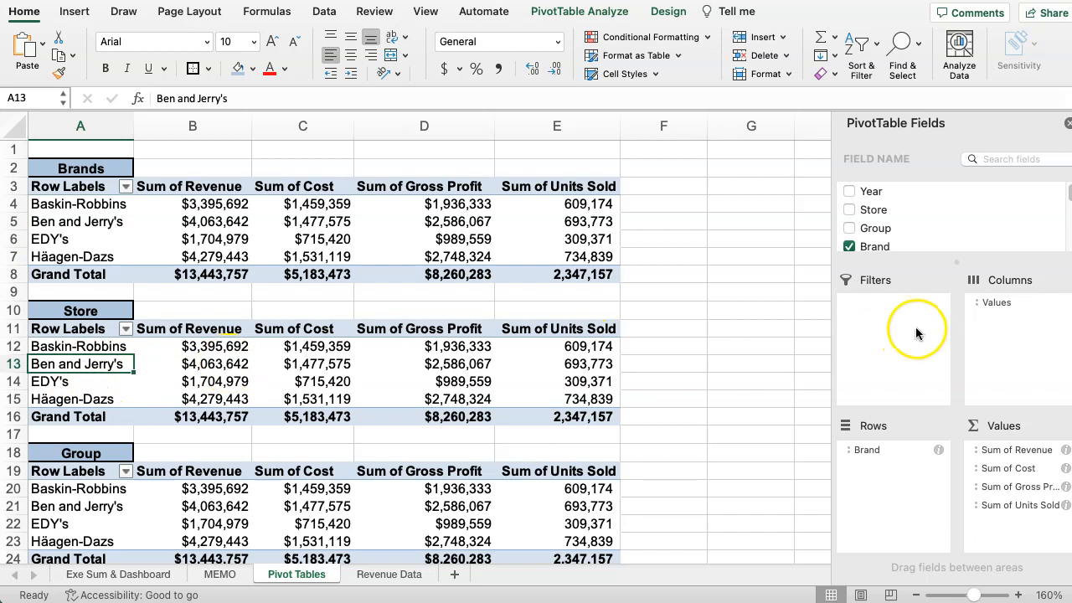
pyautogui.scroll(-3, 874, 228)
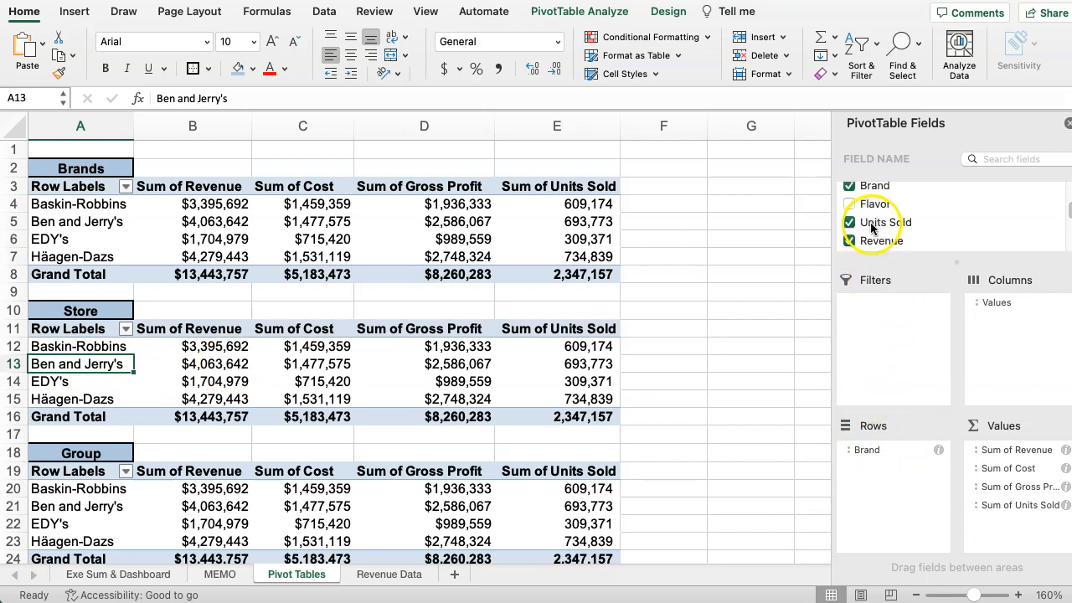
pyautogui.click(850, 186)
pyautogui.scroll(-4, 866, 222)
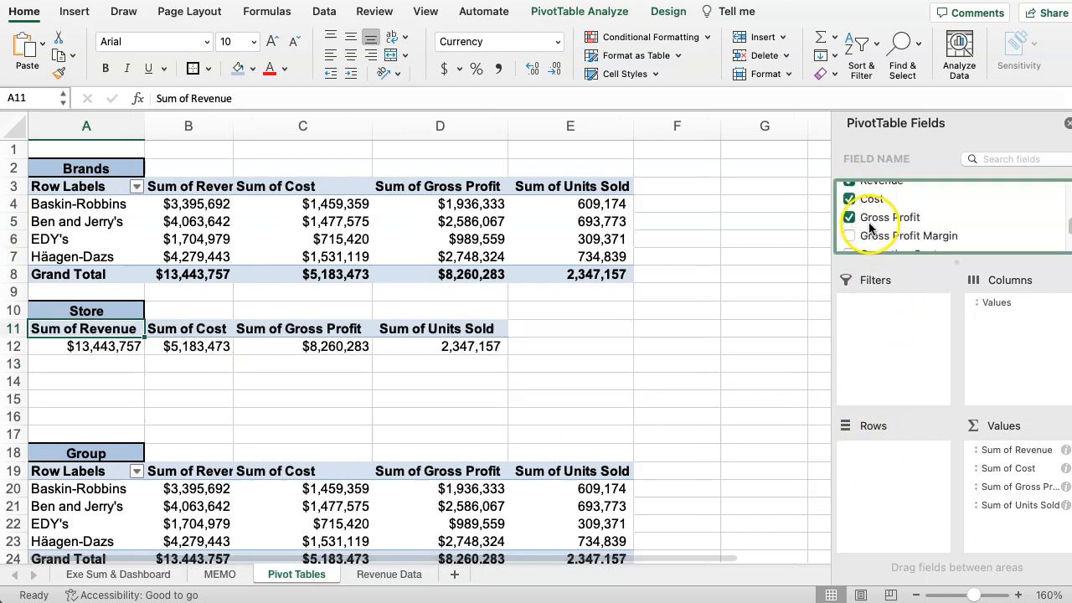
pyautogui.scroll(5, 867, 222)
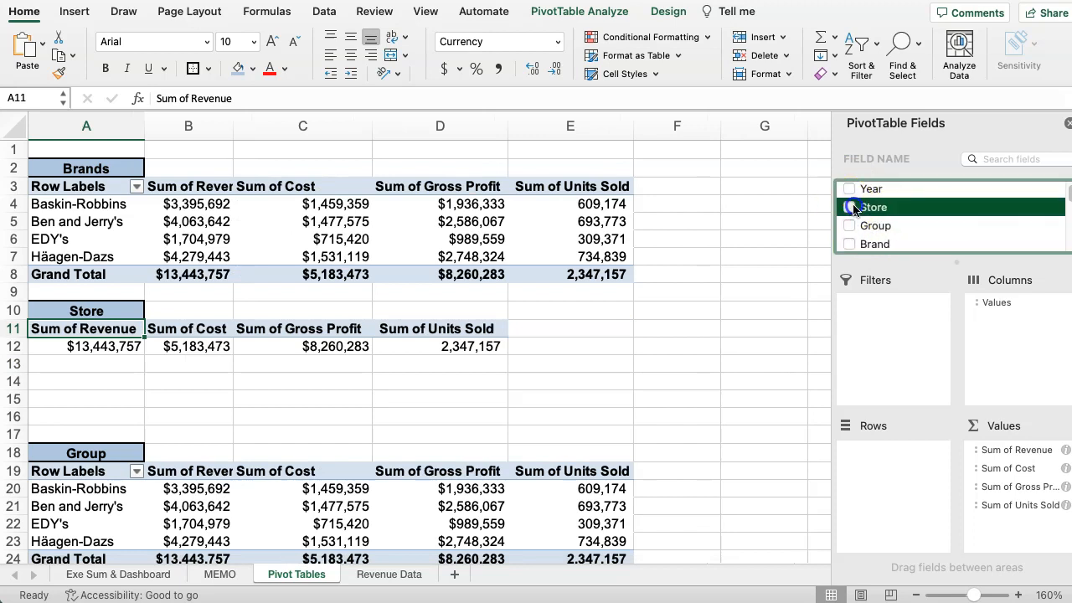
pyautogui.click(850, 207)
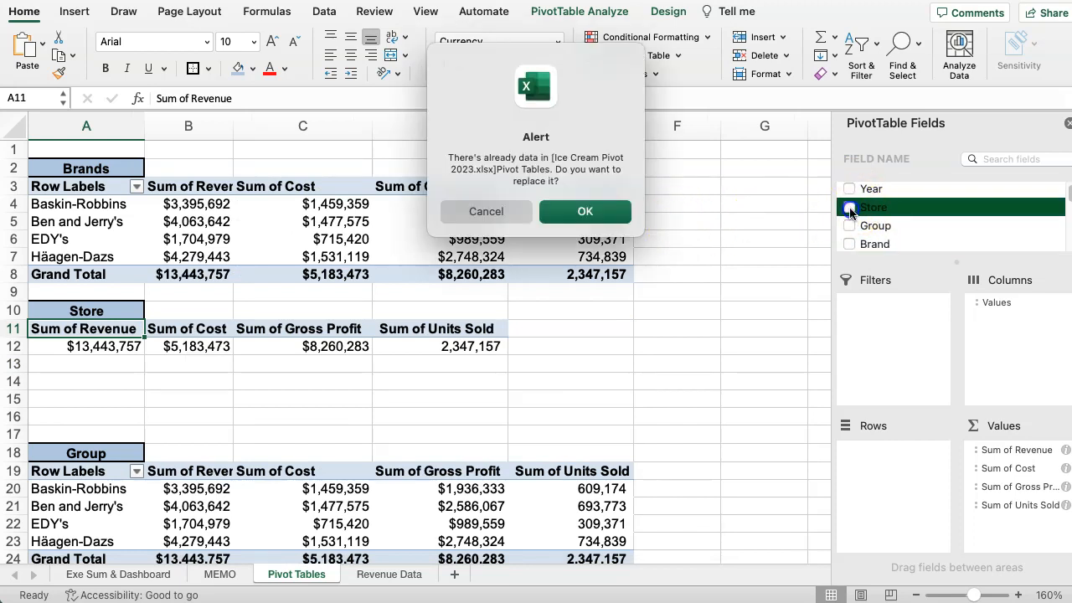
pyautogui.click(628, 221)
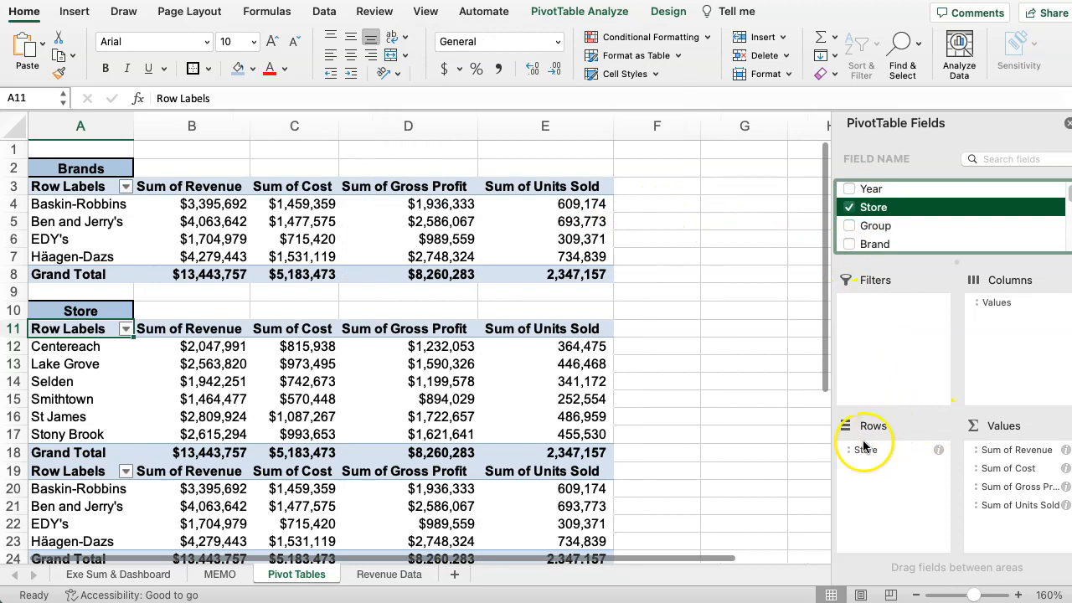
# Insert a blank row at row 19, between the Store pivot table's grand total and the third pivot table.
pyautogui.scroll(-5, 205, 400)
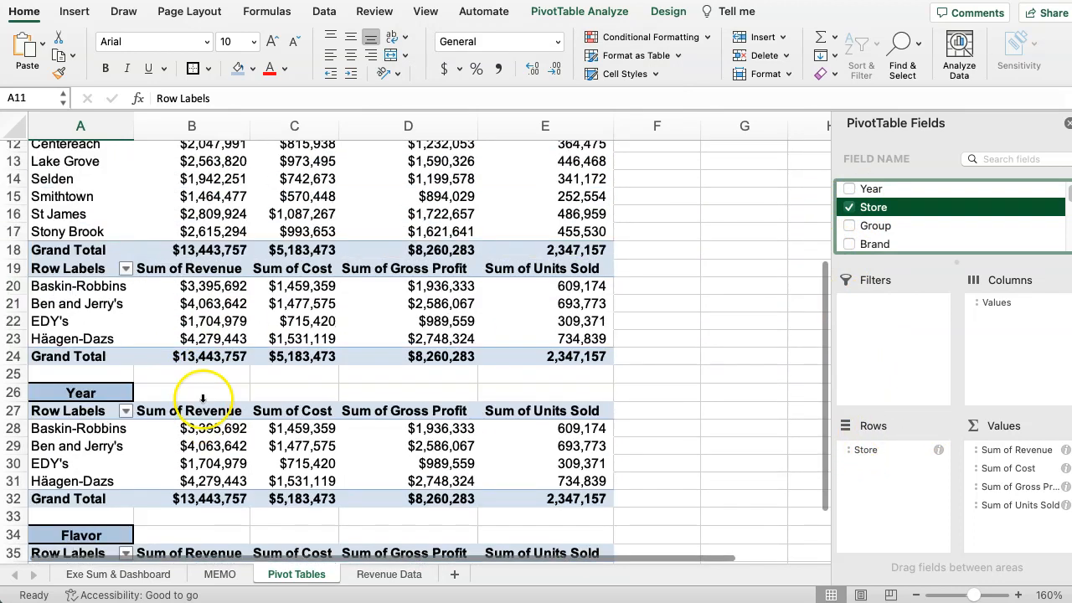
pyautogui.scroll(1, 205, 400)
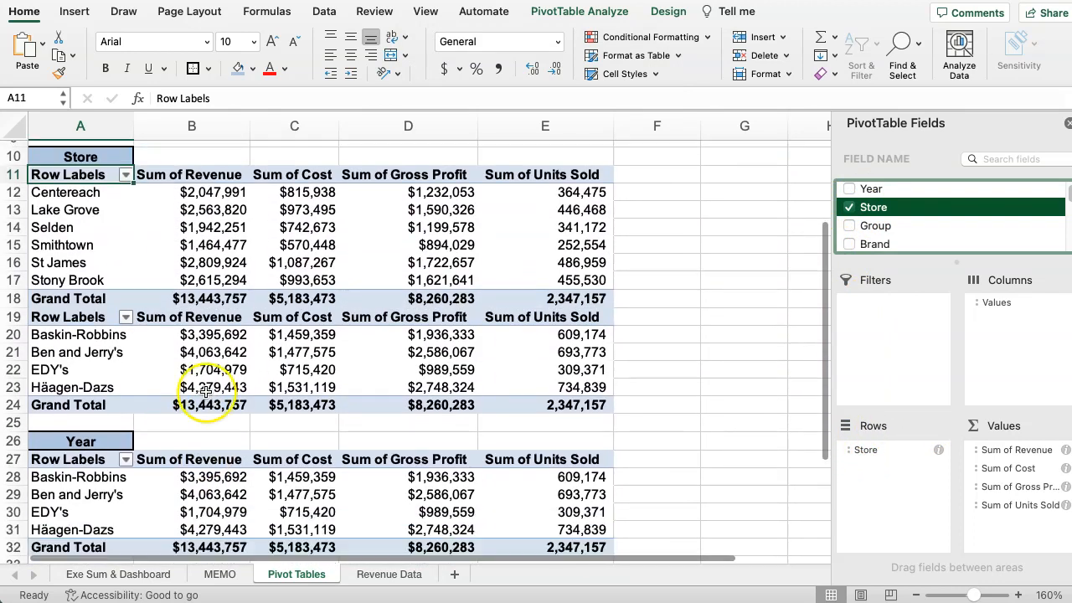
pyautogui.scroll(-5, 205, 400)
pyautogui.scroll(7, 206, 398)
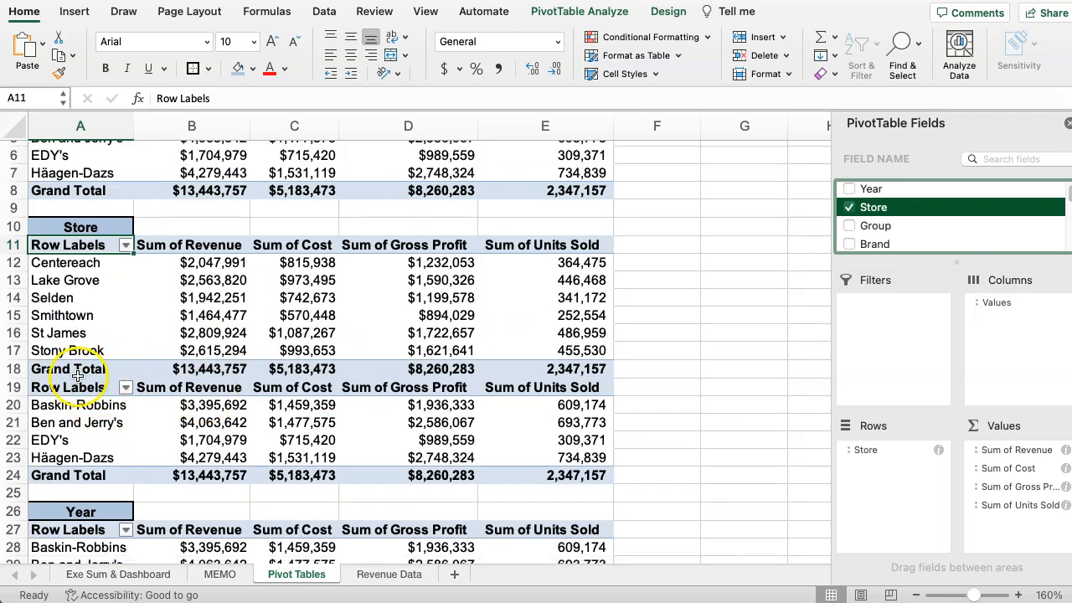
pyautogui.click(22, 388)
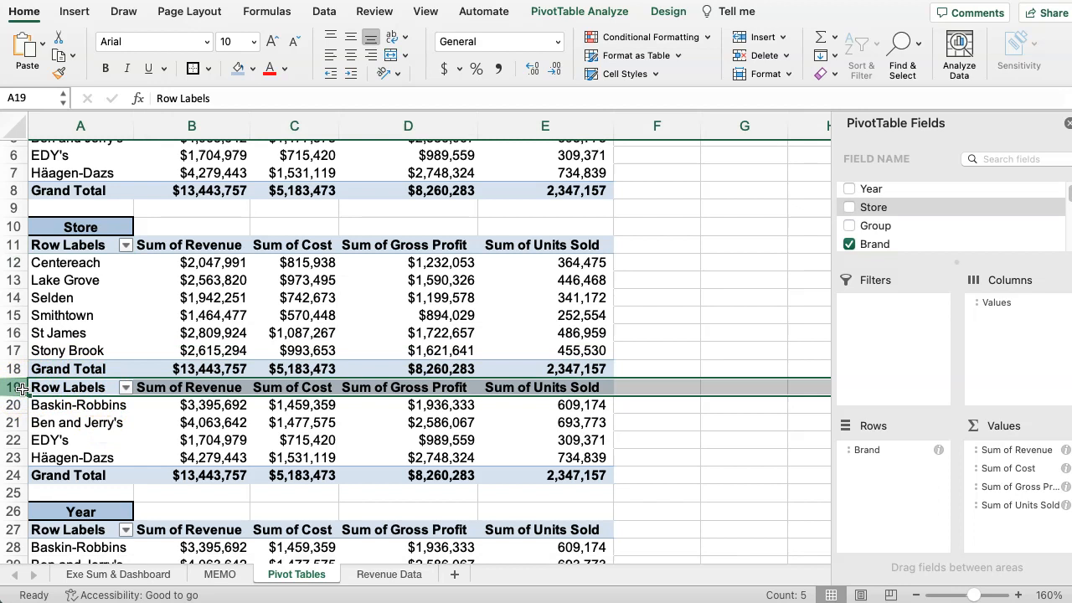
pyautogui.rightClick(22, 388)
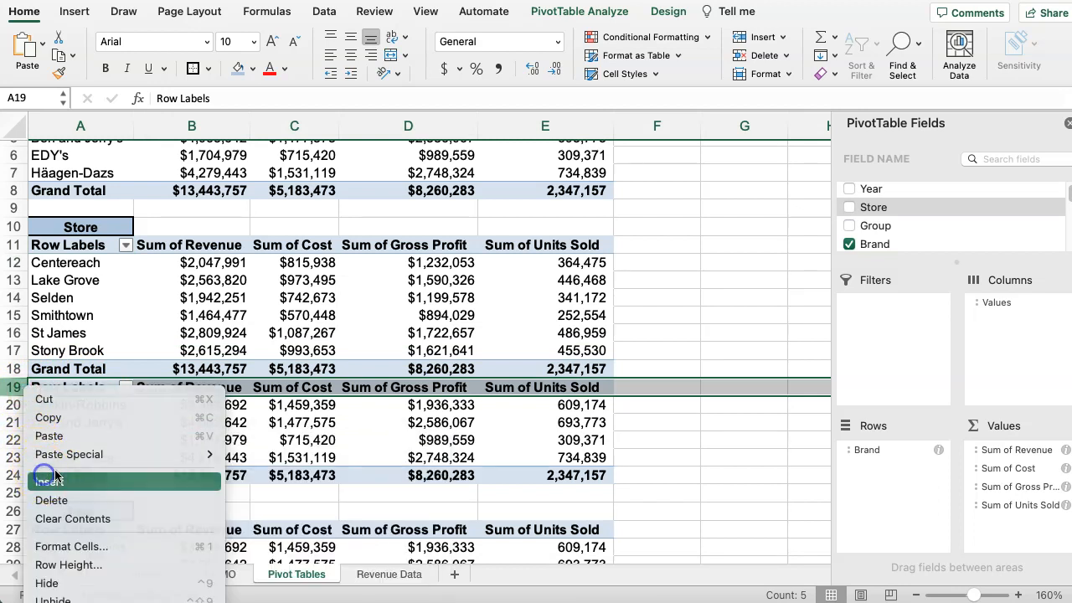
pyautogui.click(47, 412)
pyautogui.scroll(-2, 210, 402)
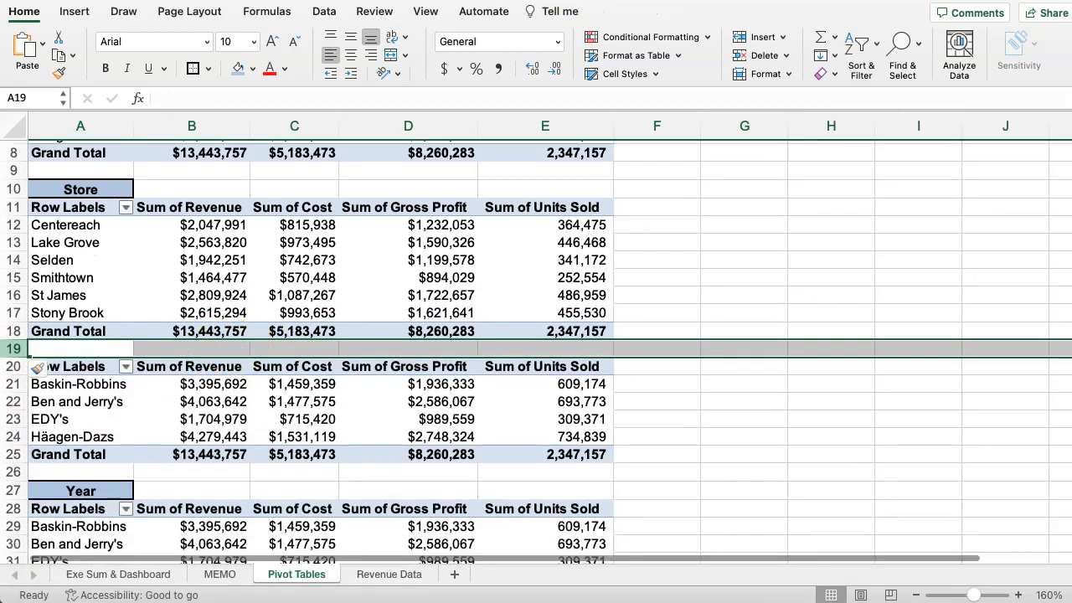
# Insert nine blank rows at rows 26 to 34, above the Year heading and its pivot table.
pyautogui.moveTo(48, 348); pyautogui.dragTo(560, 455)
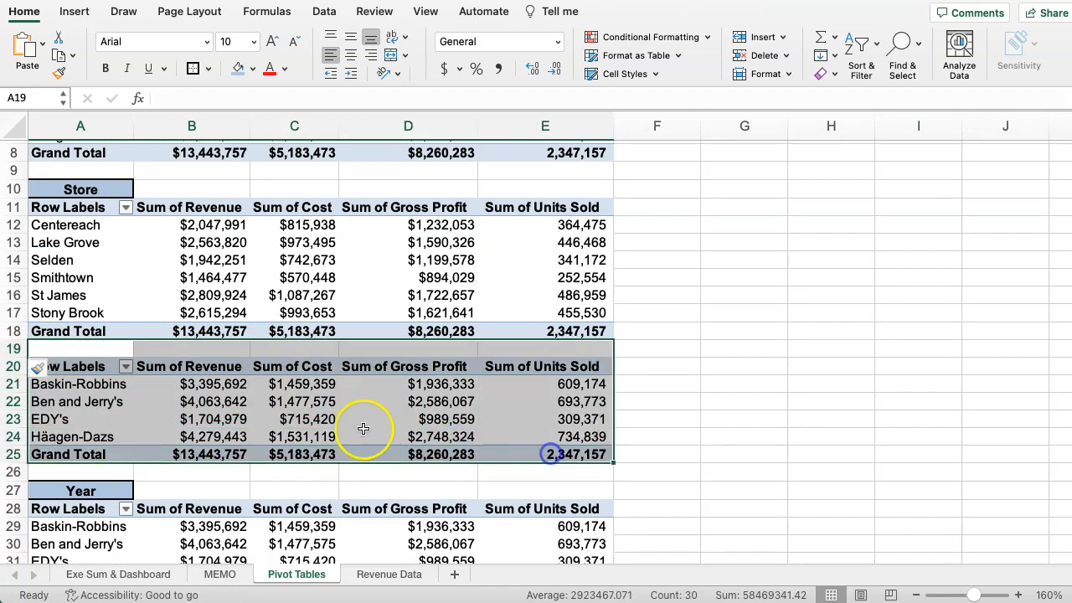
pyautogui.scroll(-2, 137, 397)
pyautogui.scroll(-3, 137, 397)
pyautogui.moveTo(14, 387); pyautogui.dragTo(16, 526)
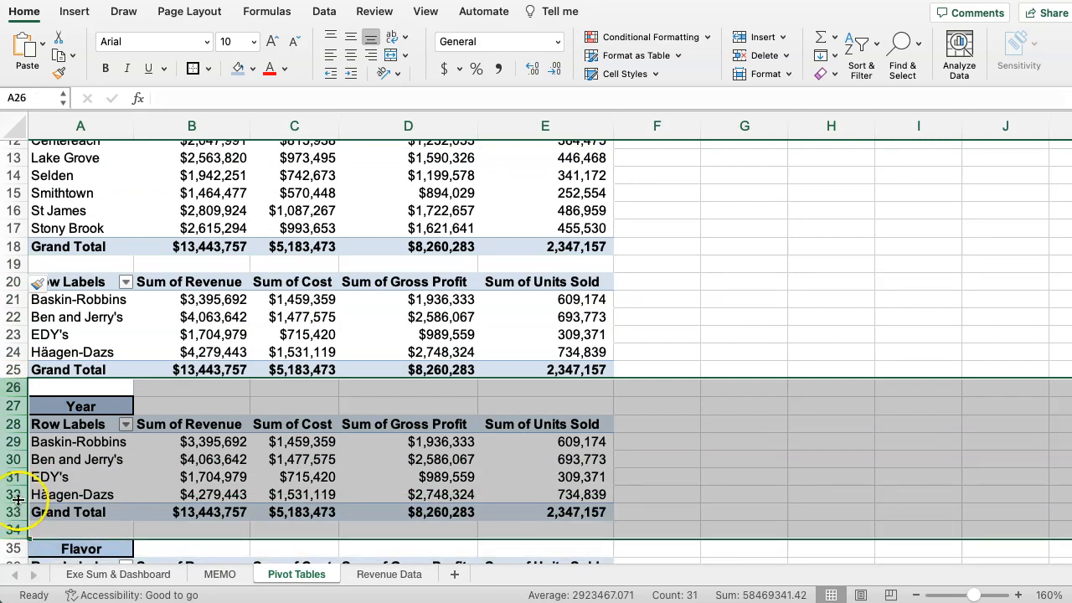
pyautogui.rightClick(16, 387)
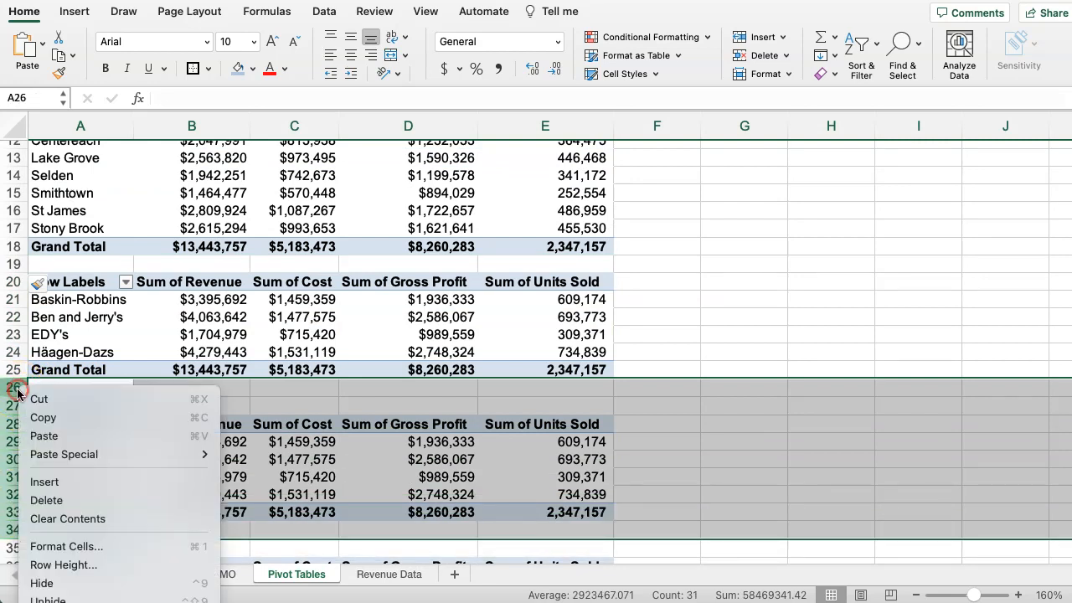
pyautogui.click(41, 482)
pyautogui.scroll(5, 83, 390)
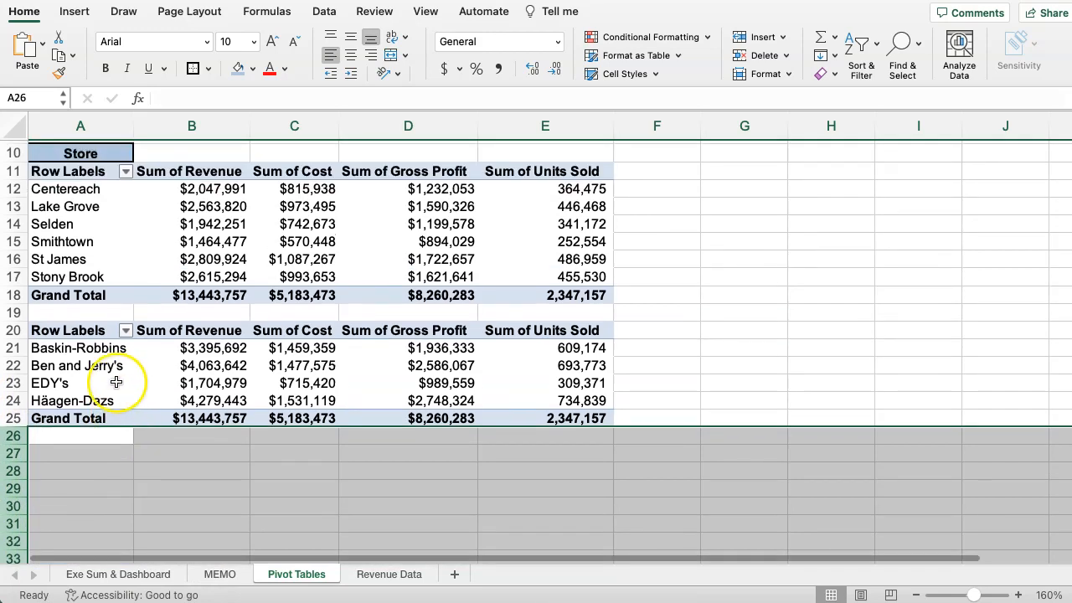
# Replace Brand with Group as the row field of the third pivot table, moving Group from the values to the rows.
pyautogui.scroll(-3, 100, 371)
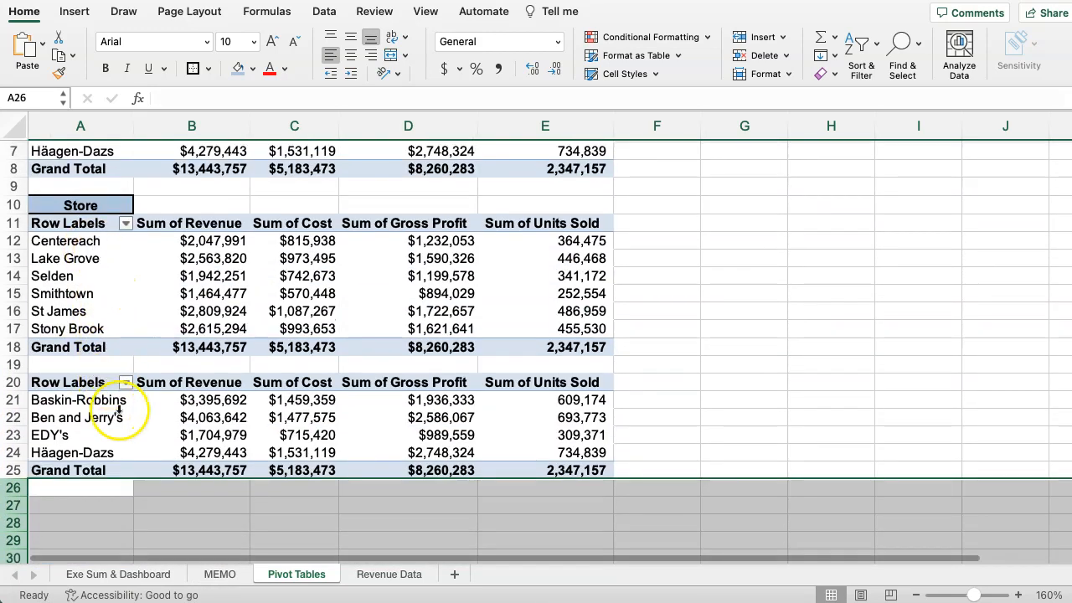
pyautogui.click(75, 391)
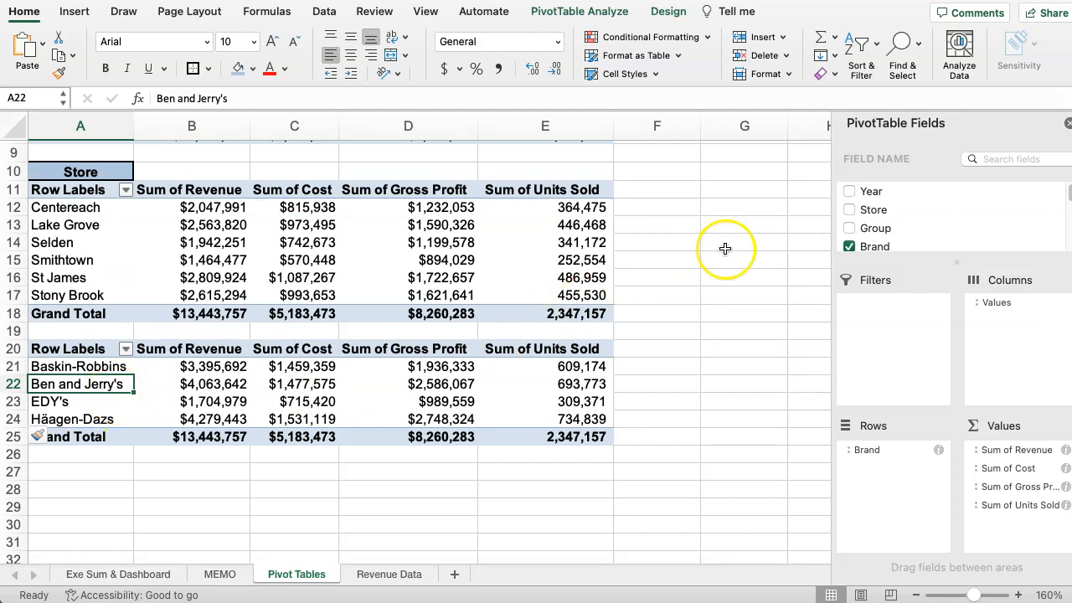
pyautogui.click(849, 245)
pyautogui.click(849, 224)
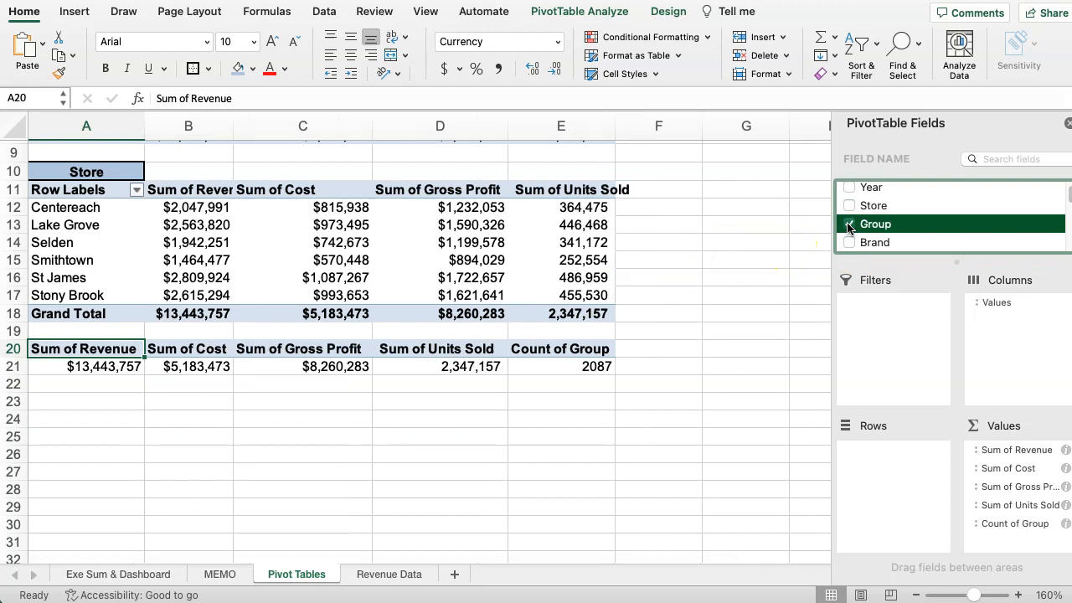
pyautogui.moveTo(1015, 523); pyautogui.dragTo(897, 477)
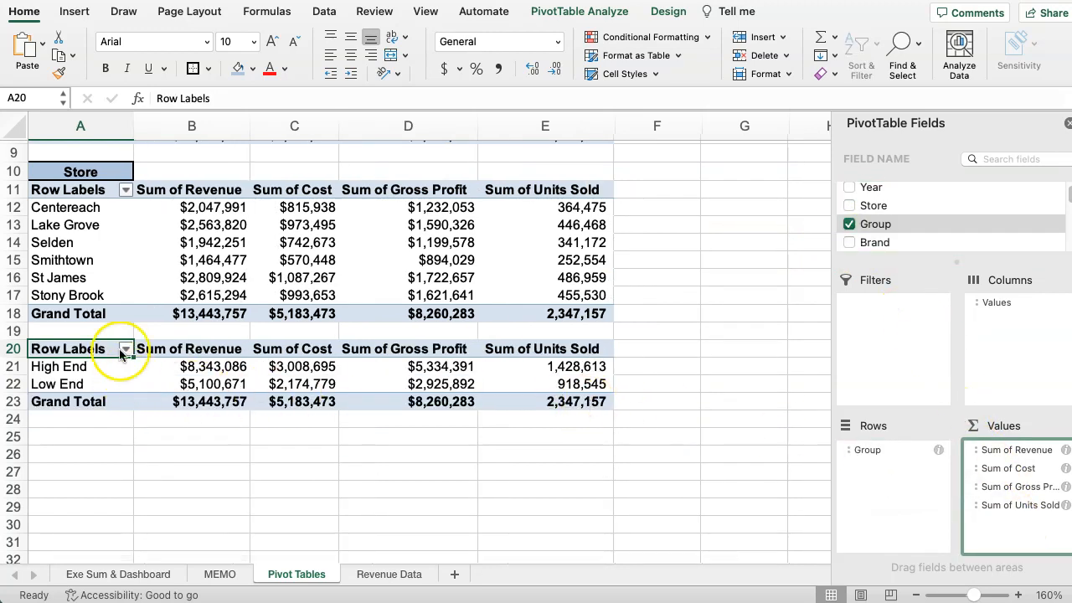
# Delete the empty rows 25 to 35 between the Group pivot table and the Year heading.
pyautogui.scroll(-5, 125, 402)
pyautogui.scroll(-1, 80, 388)
pyautogui.moveTo(15, 328); pyautogui.dragTo(30, 505)
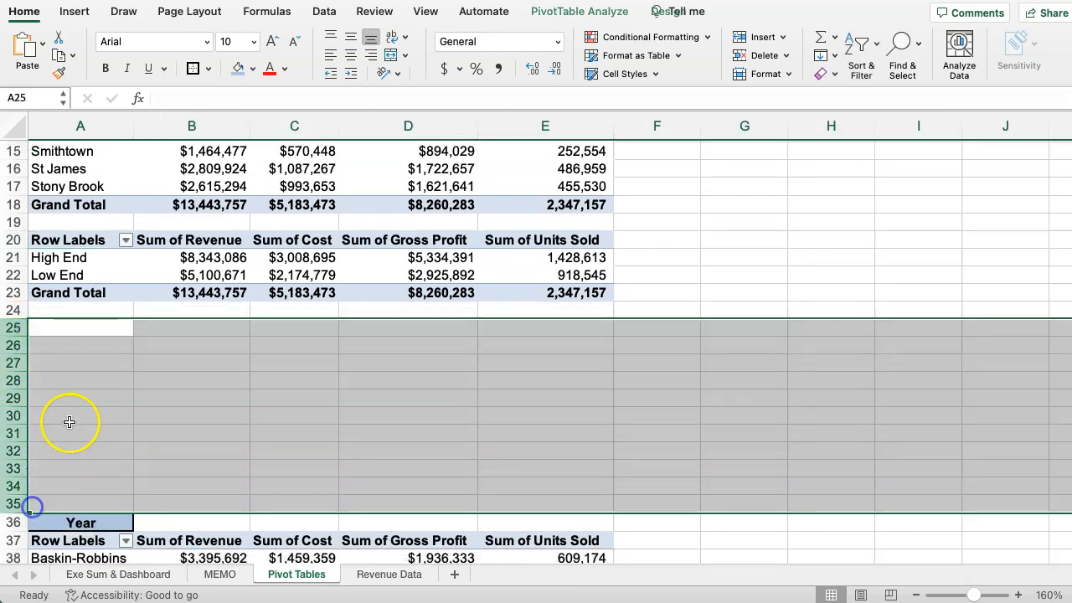
pyautogui.rightClick(70, 421)
pyautogui.click(96, 525)
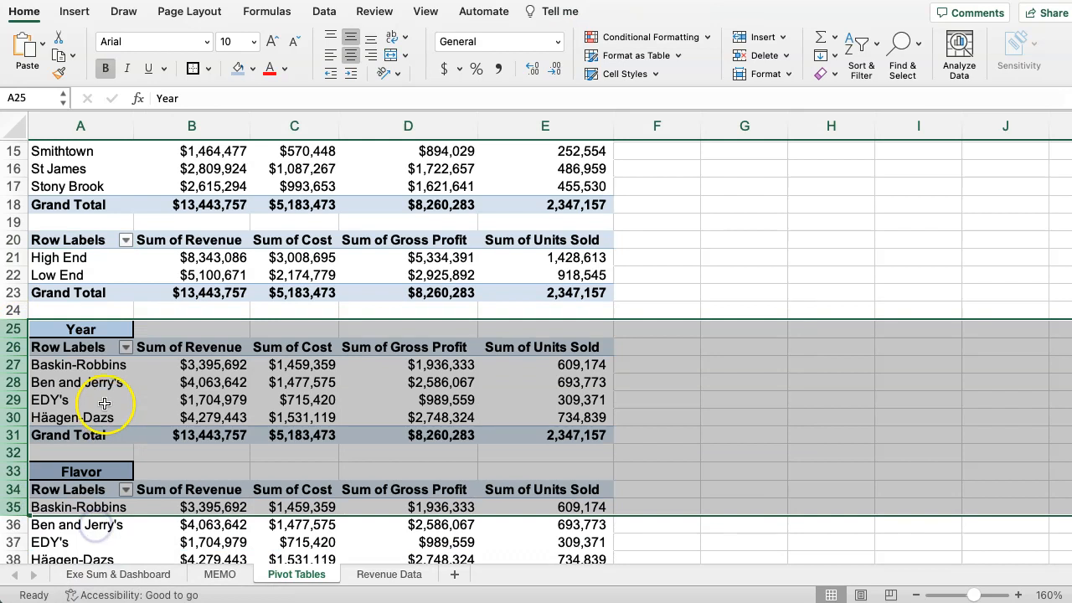
# Move the Flavor heading and its pivot table from A33:E39 to G26, beside the Year pivot table.
pyautogui.scroll(-1, 92, 393)
pyautogui.click(64, 368)
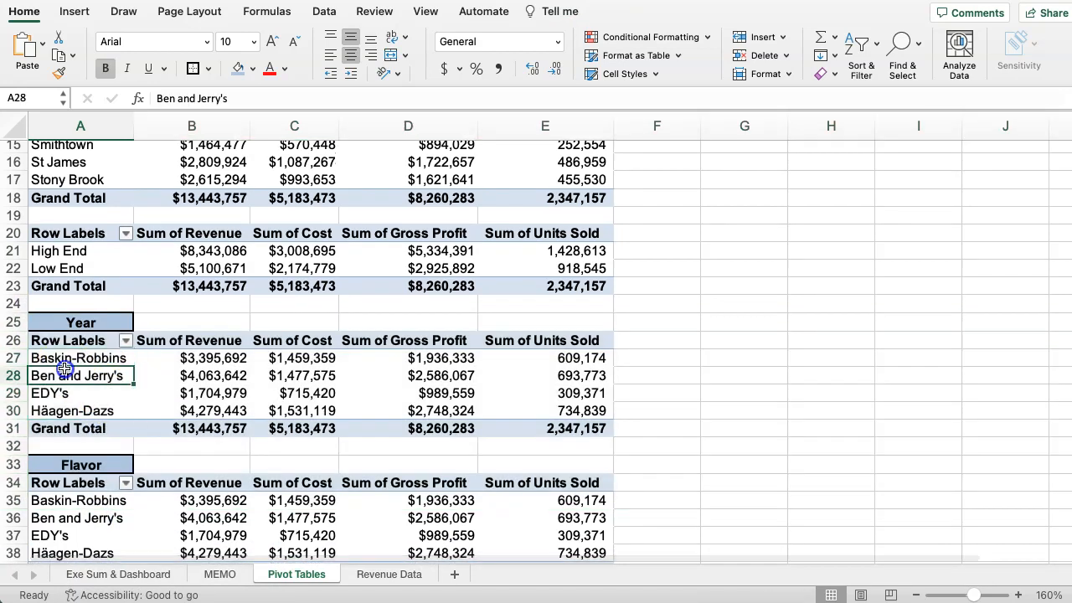
pyautogui.scroll(-5, 54, 369)
pyautogui.moveTo(51, 357); pyautogui.dragTo(524, 466)
pyautogui.press('super+c')
pyautogui.press('Right')
pyautogui.press('Right')
pyautogui.press('Right')
pyautogui.press('Right')
pyautogui.press('Right')
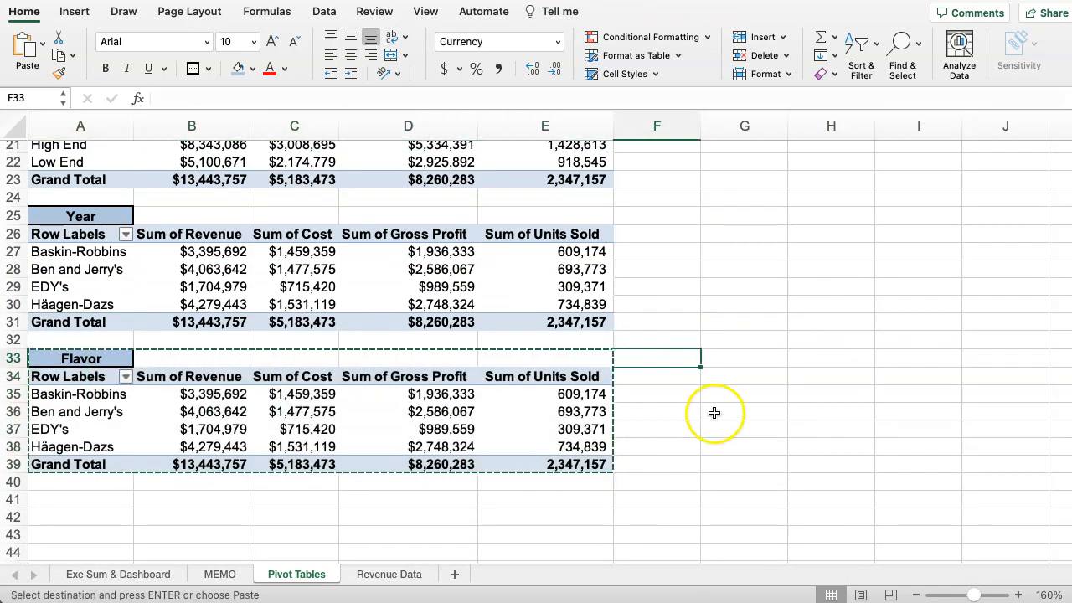
pyautogui.click(729, 234)
pyautogui.press('super+v')
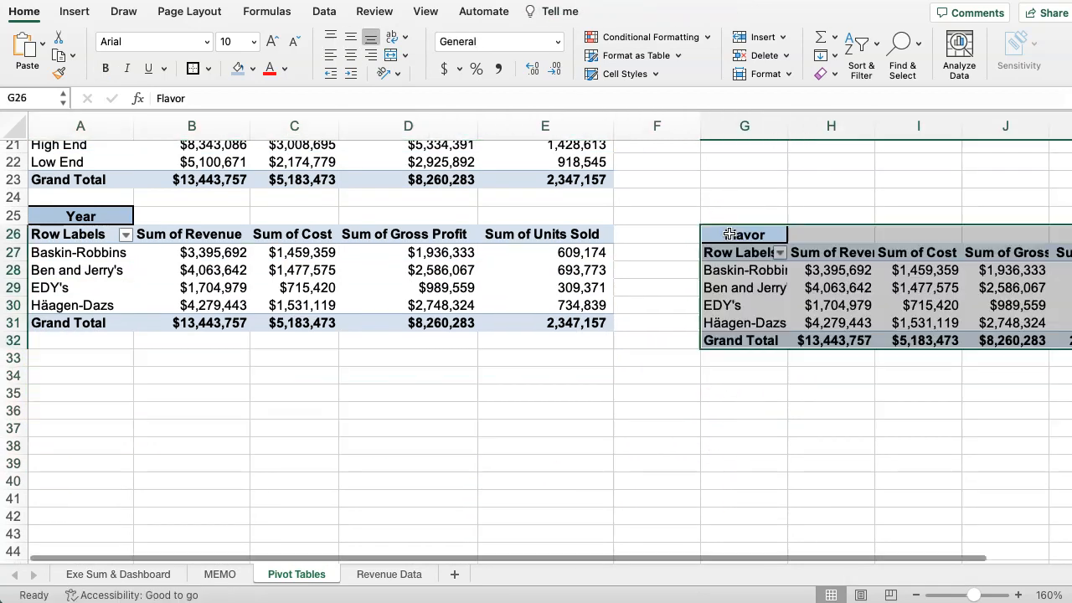
# Replace Brand with Year as the row field of the pivot table under the Year heading.
pyautogui.click(69, 289)
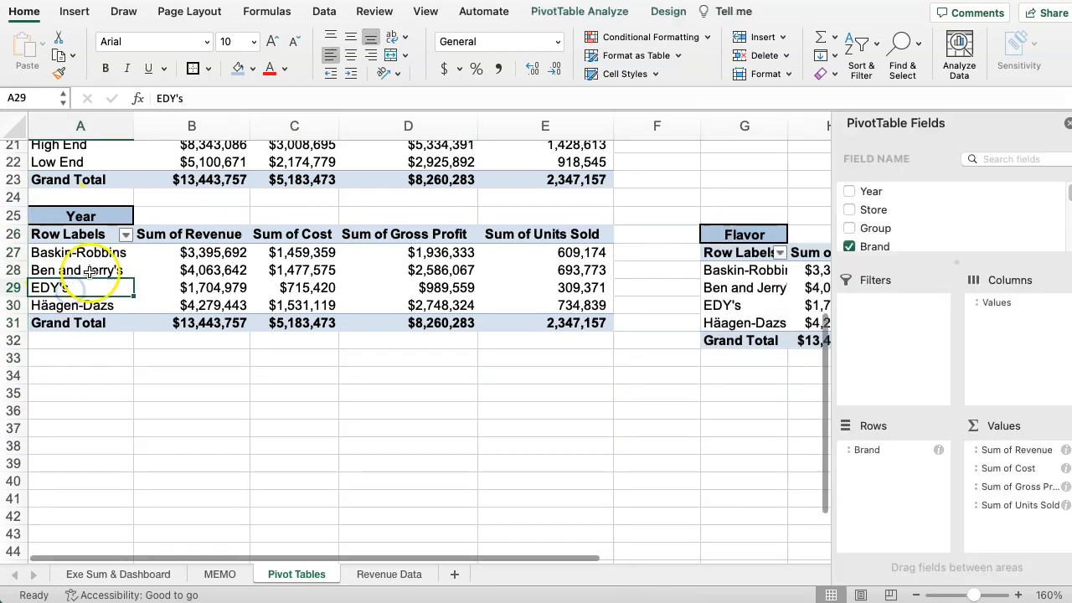
pyautogui.click(849, 192)
pyautogui.moveTo(1000, 524); pyautogui.dragTo(880, 459)
pyautogui.click(849, 247)
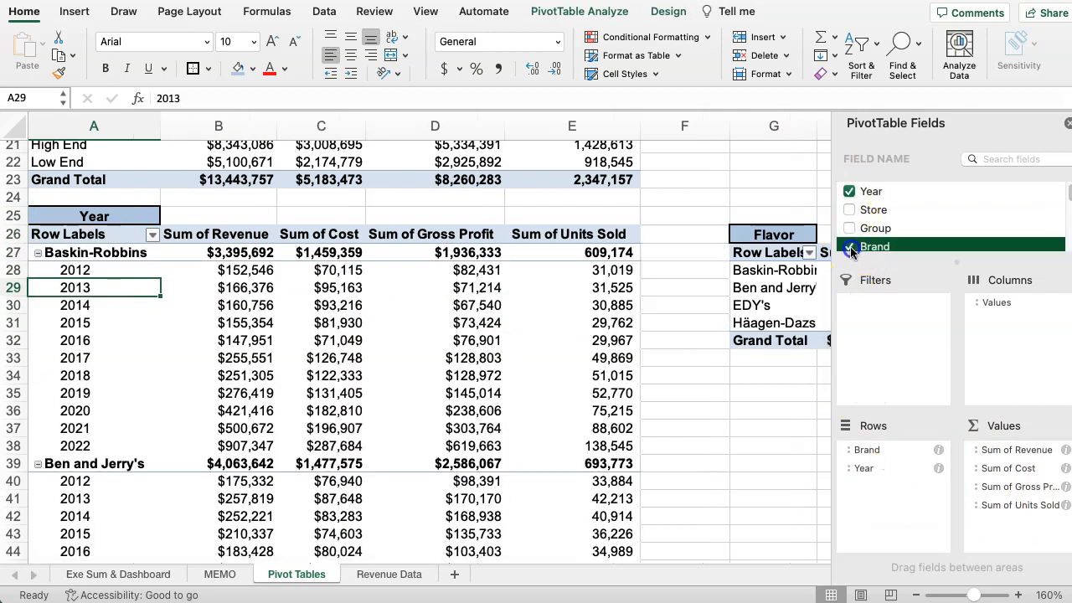
pyautogui.scroll(1, 131, 305)
pyautogui.scroll(-1, 129, 306)
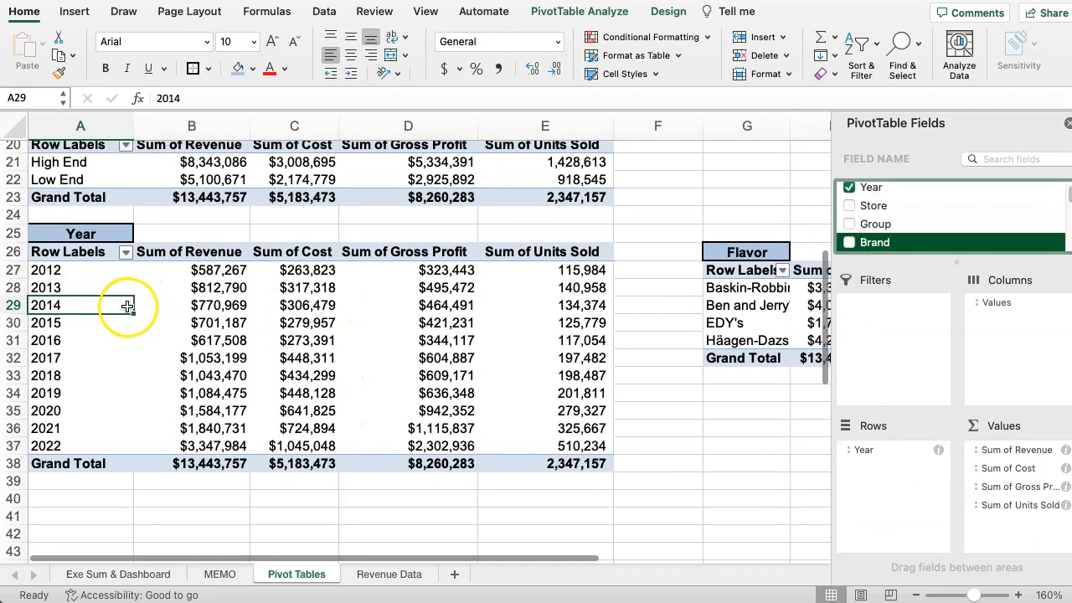
# Move the Flavor heading and its pivot table from G26:K32 to A41, below the Year pivot table.
pyautogui.moveTo(731, 230); pyautogui.dragTo(673, 336)
pyautogui.press('super+c')
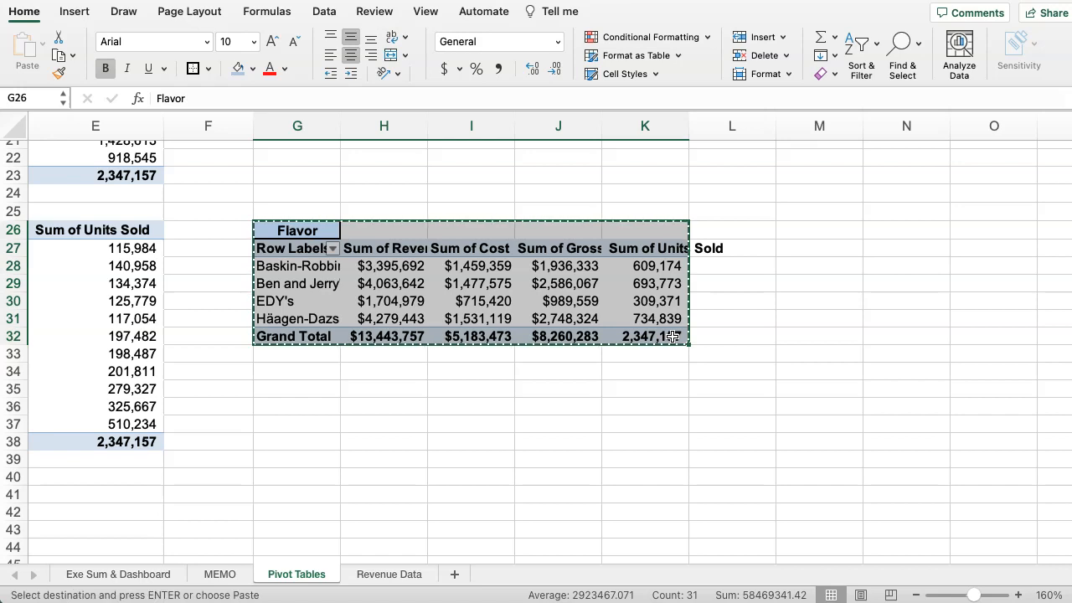
pyautogui.click(249, 519)
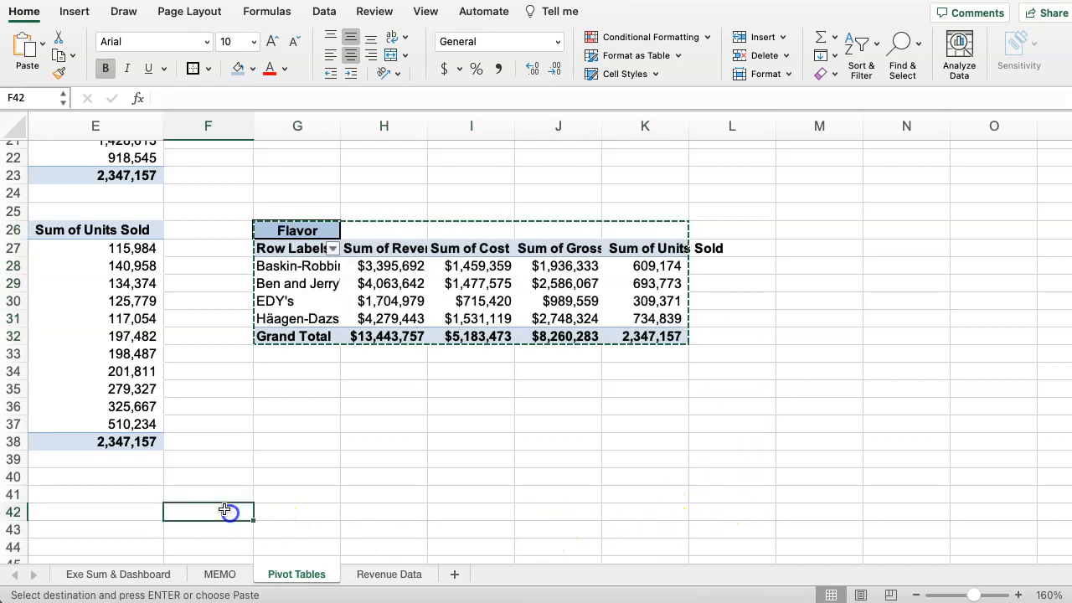
pyautogui.press('Left')
pyautogui.press('Left')
pyautogui.press('Left')
pyautogui.press('Left')
pyautogui.press('Left')
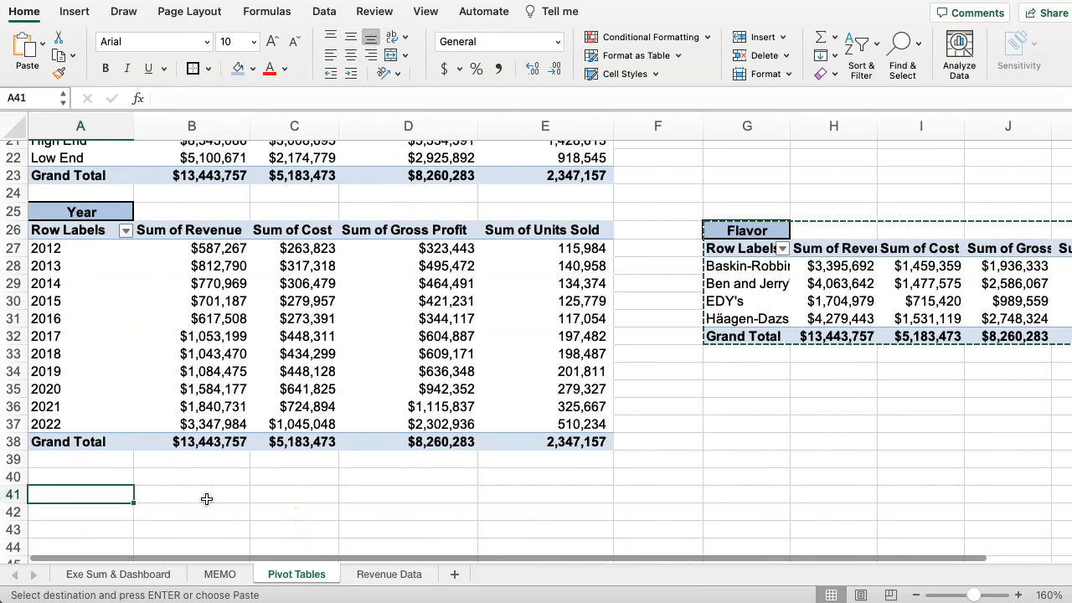
pyautogui.press('Return')
pyautogui.scroll(-3, 569, 378)
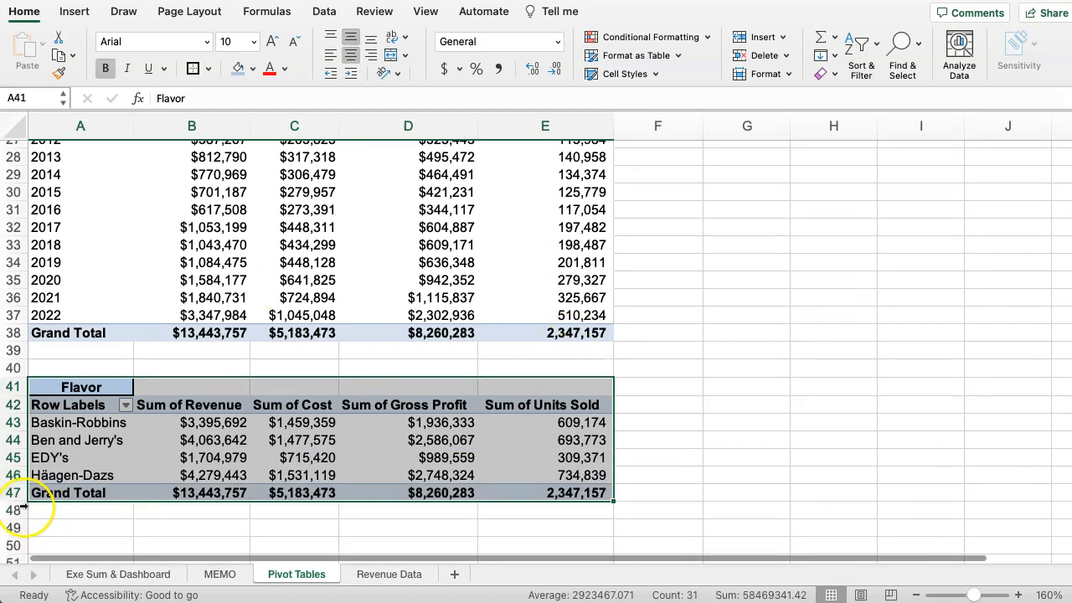
# Replace Brand with Flavor as the row field of the pivot table under the Flavor heading, and close the field list.
pyautogui.click(92, 420)
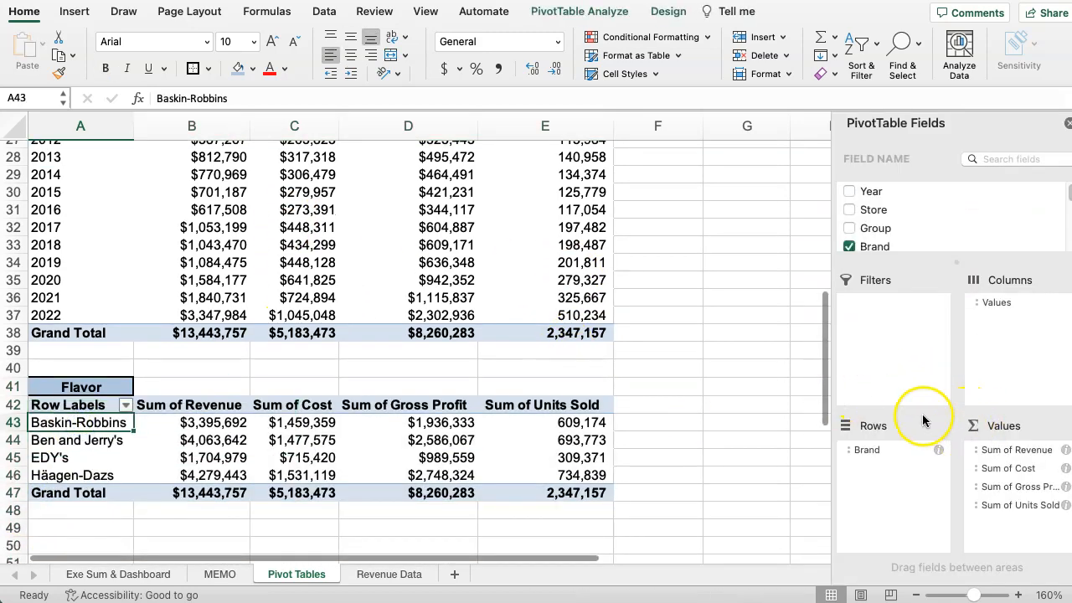
pyautogui.click(850, 245)
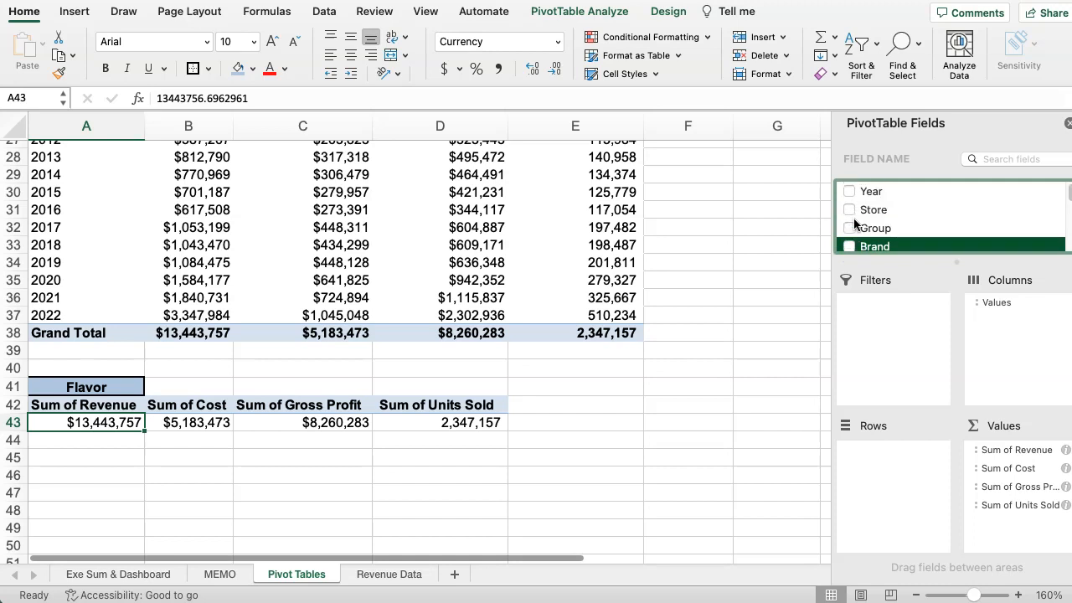
pyautogui.scroll(-5, 854, 224)
pyautogui.scroll(8, 854, 224)
pyautogui.scroll(-3, 854, 224)
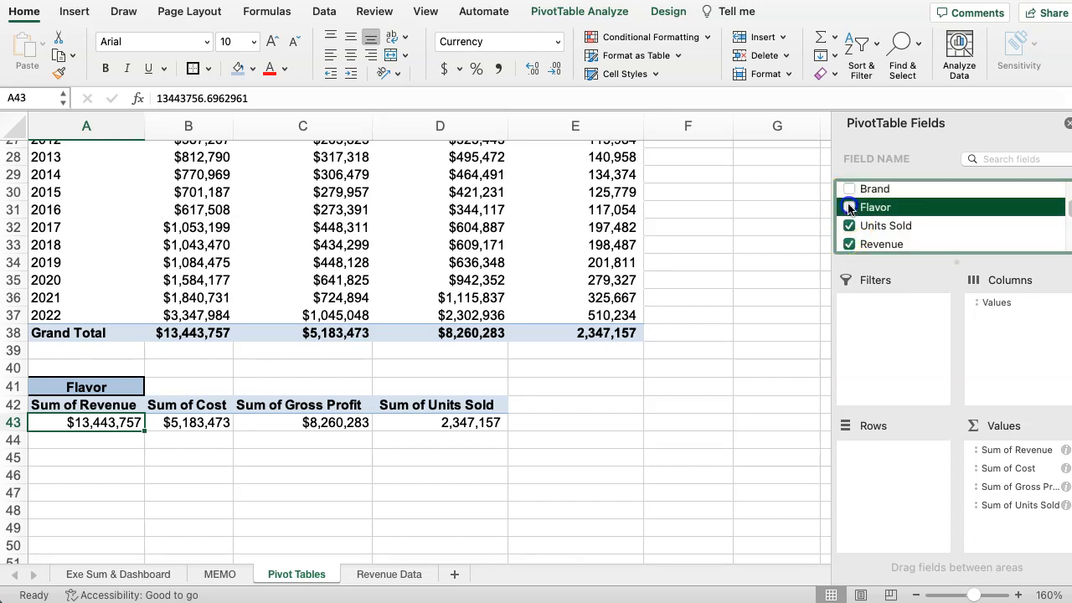
pyautogui.click(849, 208)
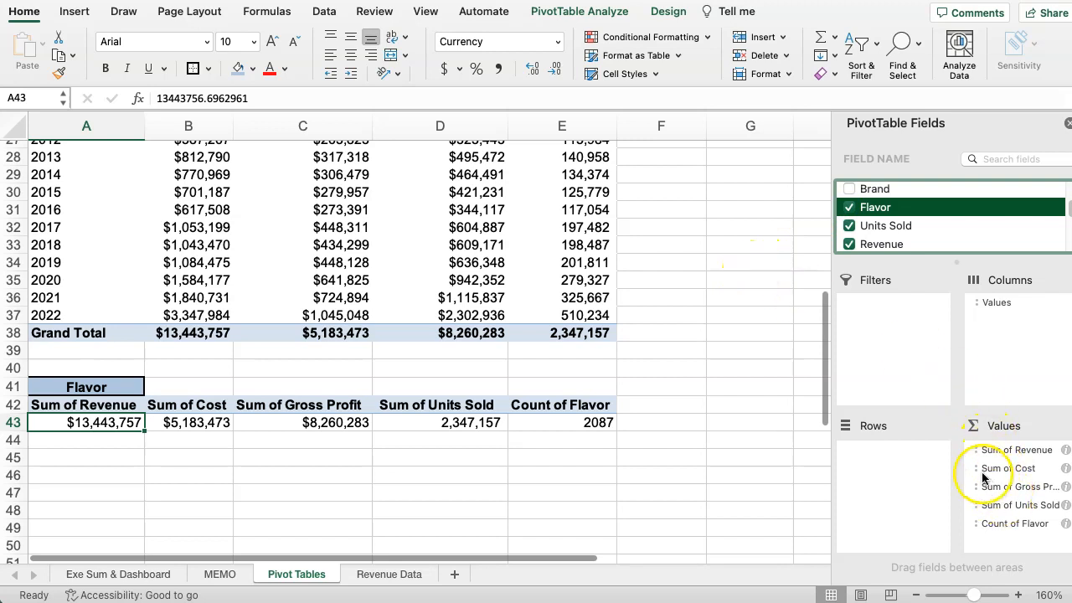
pyautogui.moveTo(990, 522); pyautogui.dragTo(895, 475)
pyautogui.scroll(-15, 210, 455)
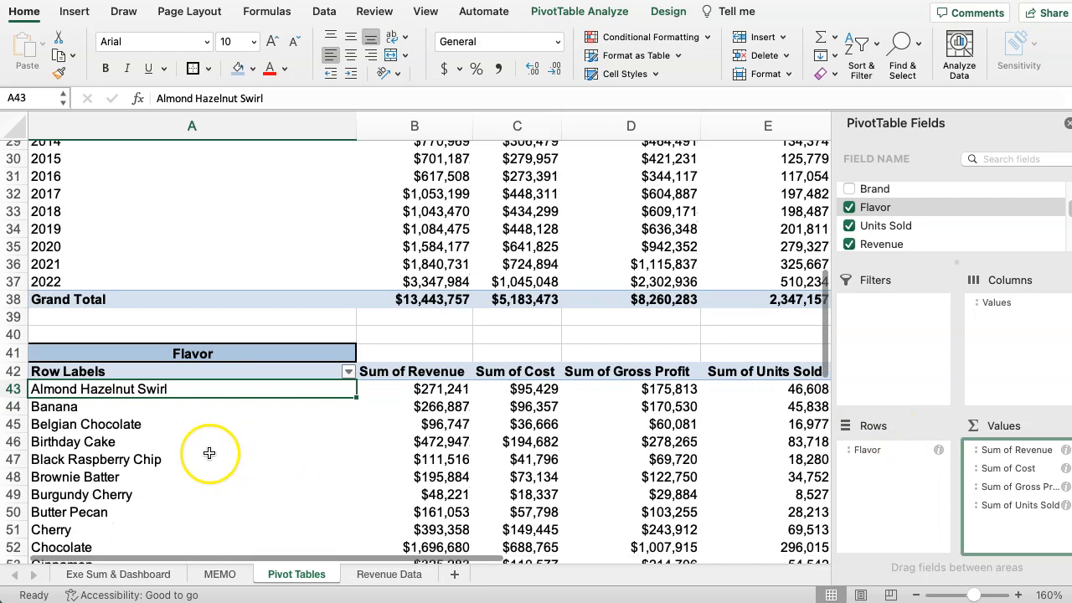
pyautogui.scroll(-10, 209, 423)
pyautogui.scroll(18, 222, 421)
pyautogui.scroll(9, 243, 410)
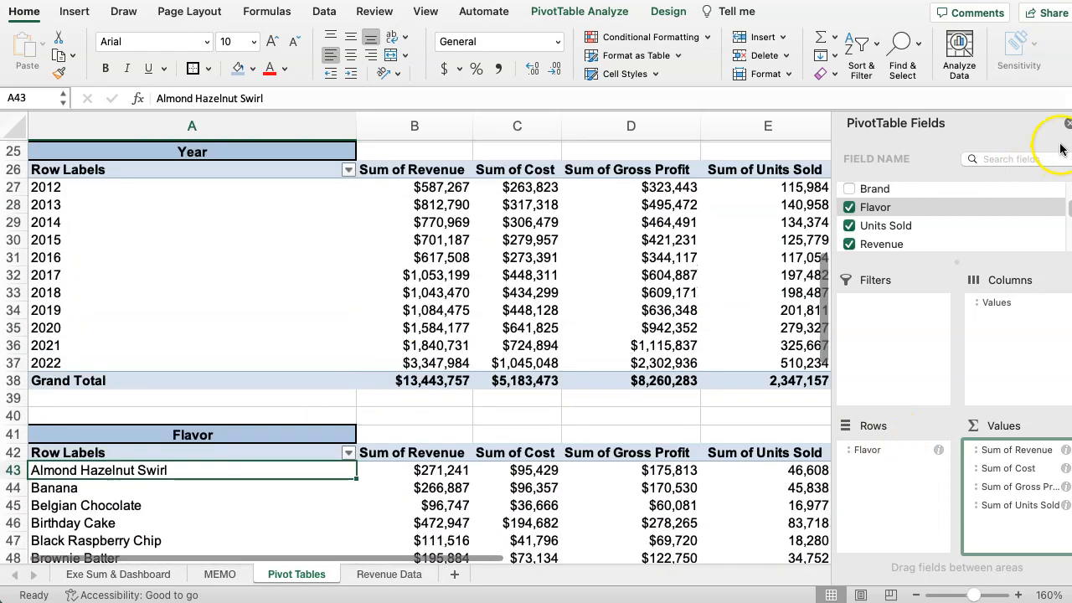
pyautogui.click(1066, 125)
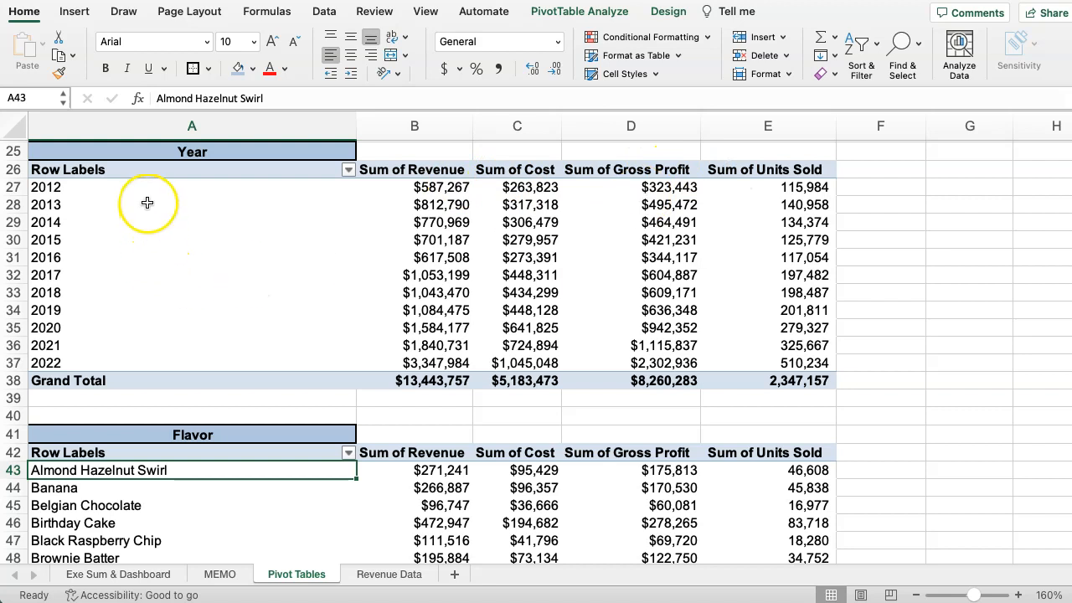
# Insert an empty row above the High End / Low End pivot table, at row 20.
pyautogui.scroll(3, 117, 241)
pyautogui.scroll(7, 120, 244)
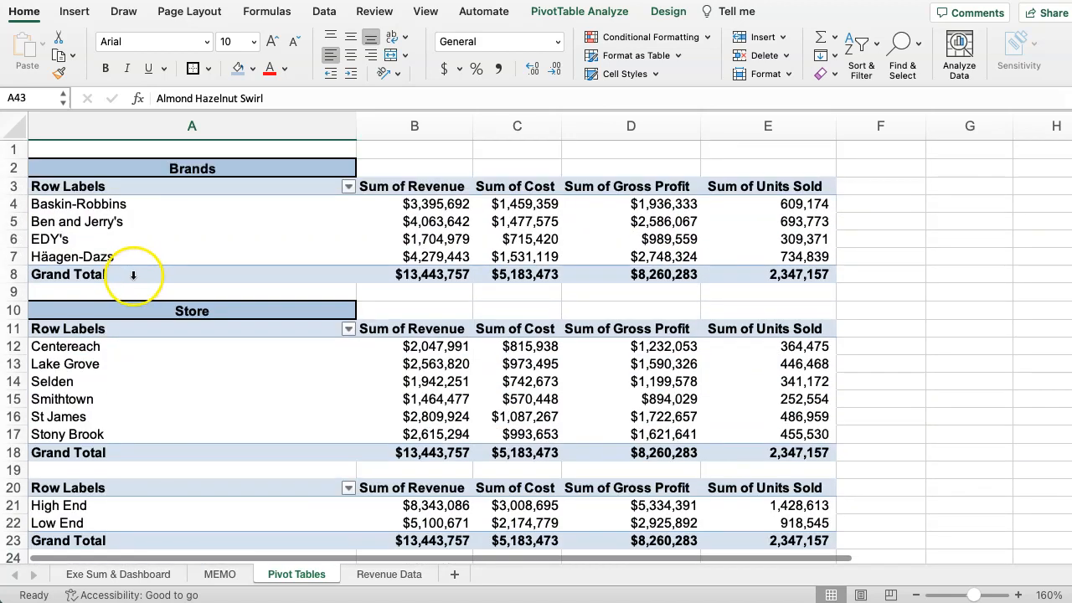
pyautogui.scroll(-3, 160, 276)
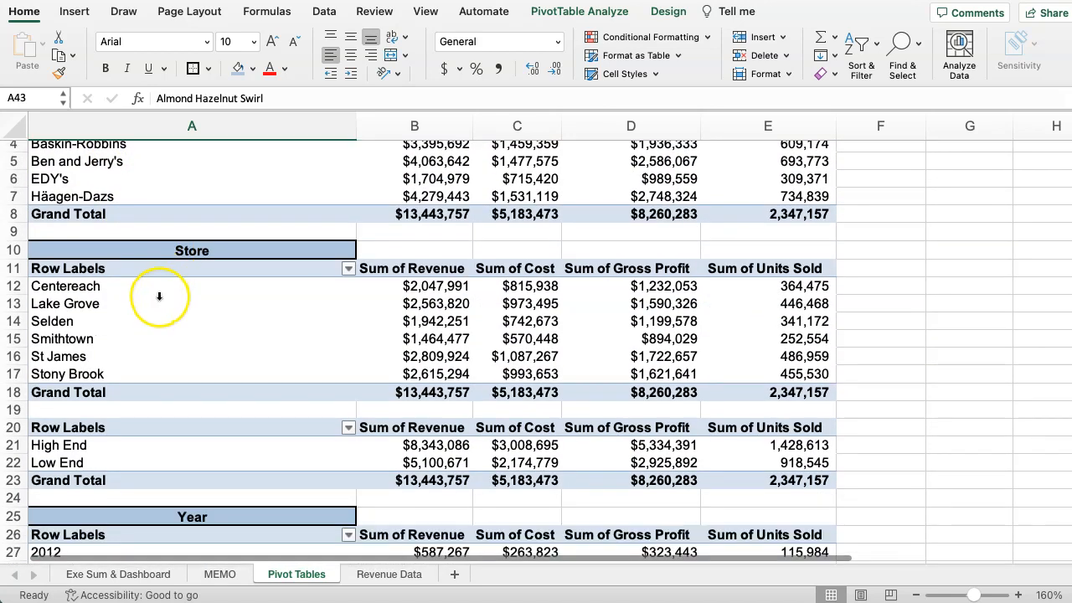
pyautogui.scroll(-2, 163, 289)
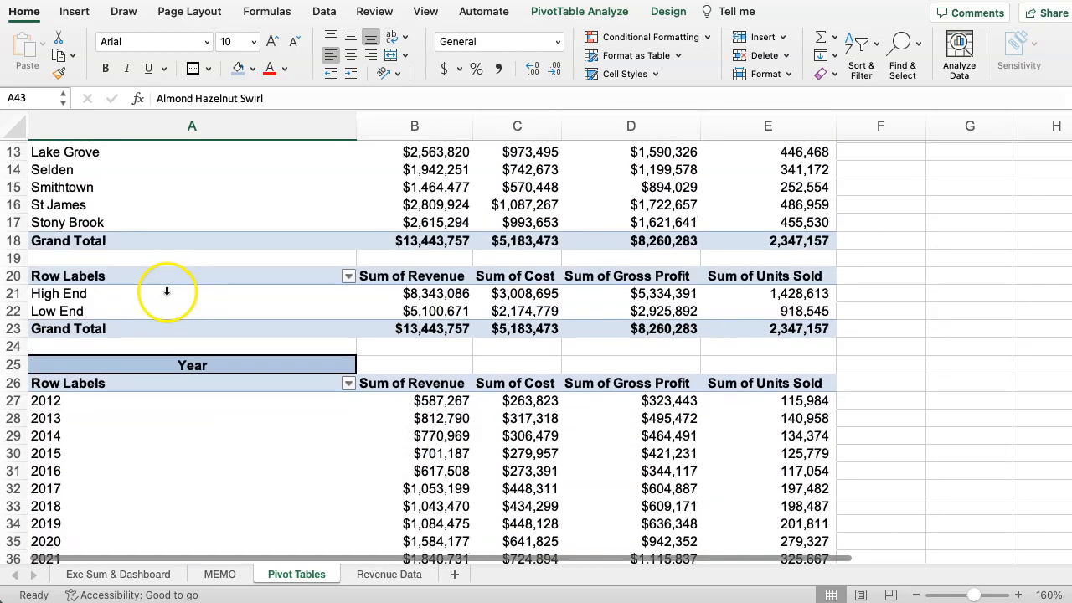
pyautogui.scroll(2, 59, 310)
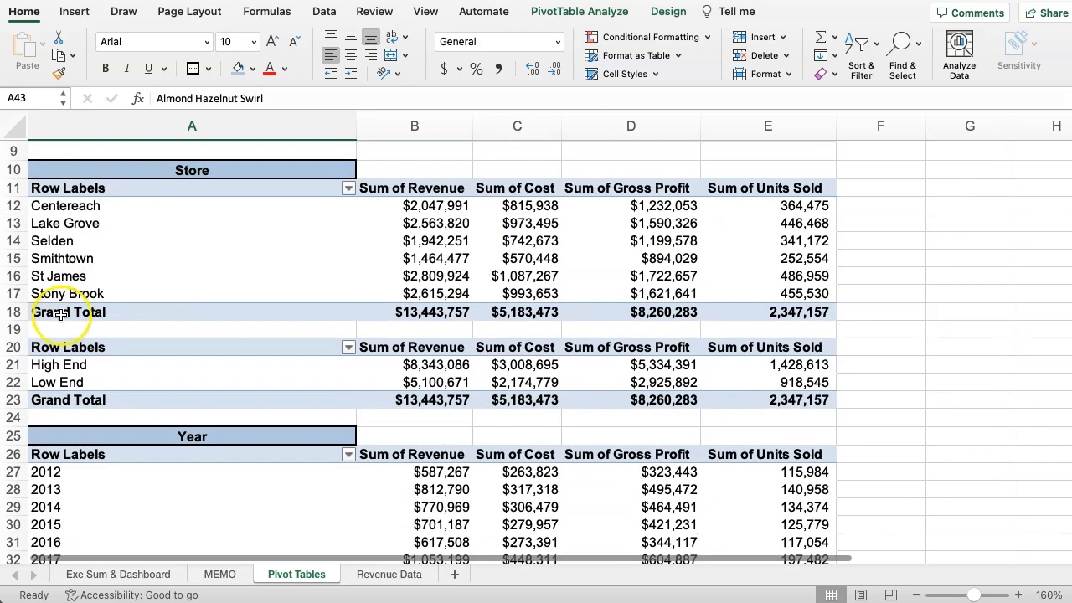
pyautogui.click(13, 346)
pyautogui.rightClick(13, 346)
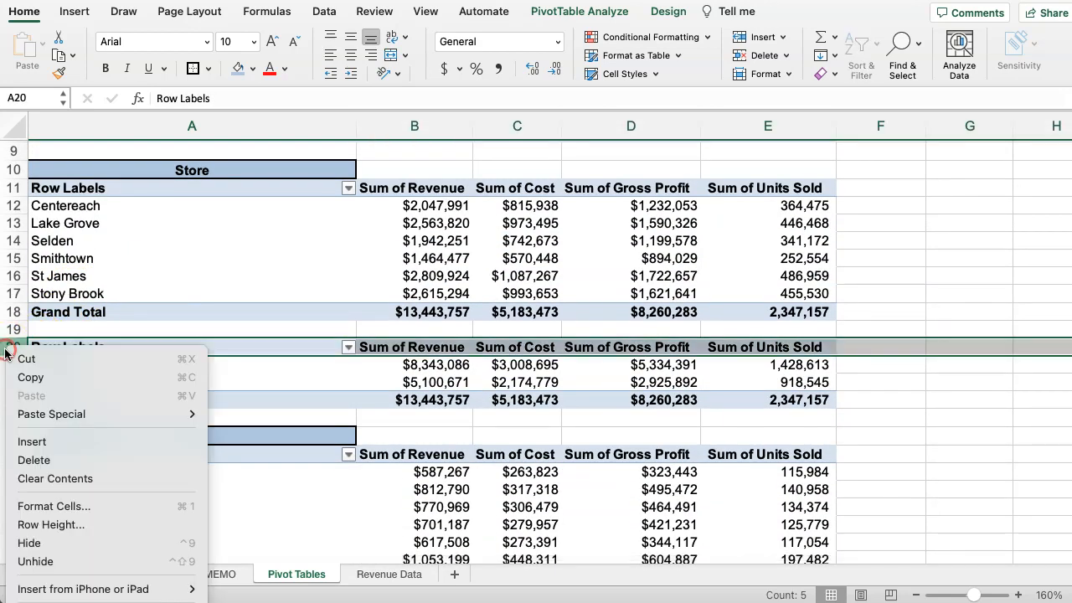
pyautogui.click(25, 442)
# Copy the Store heading from A10 to A20 and change its text to Group.
pyautogui.click(106, 166)
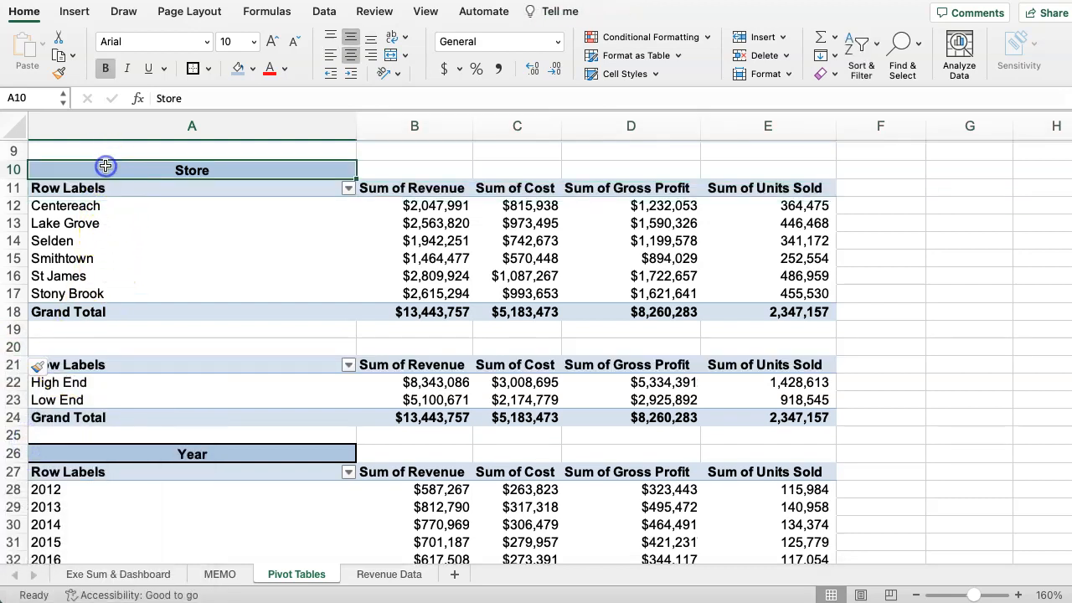
pyautogui.press('super+c')
pyautogui.click(86, 343)
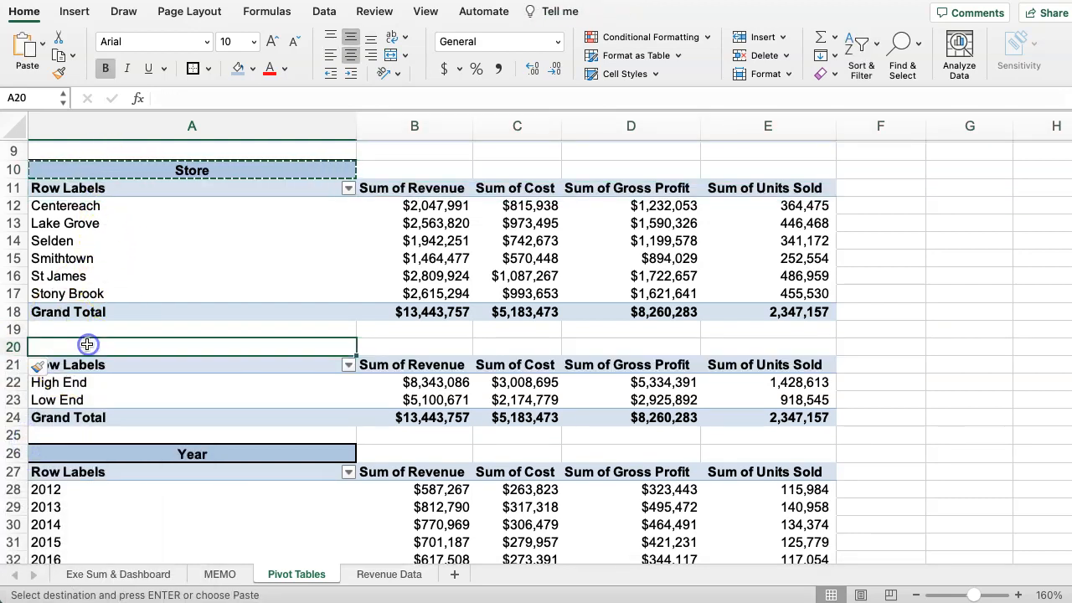
pyautogui.press('super+v')
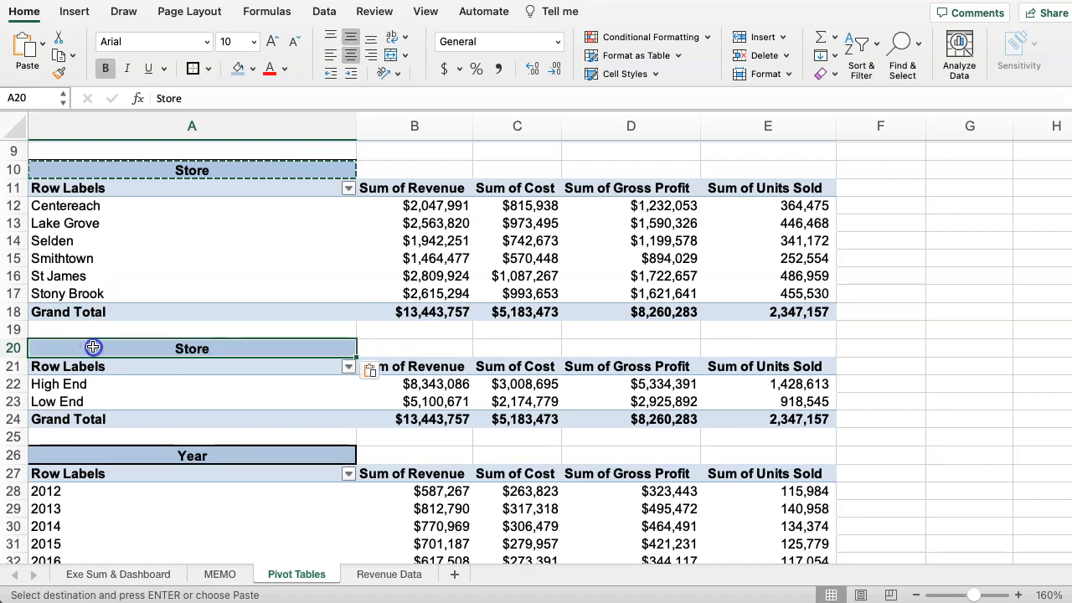
pyautogui.write('Grou')
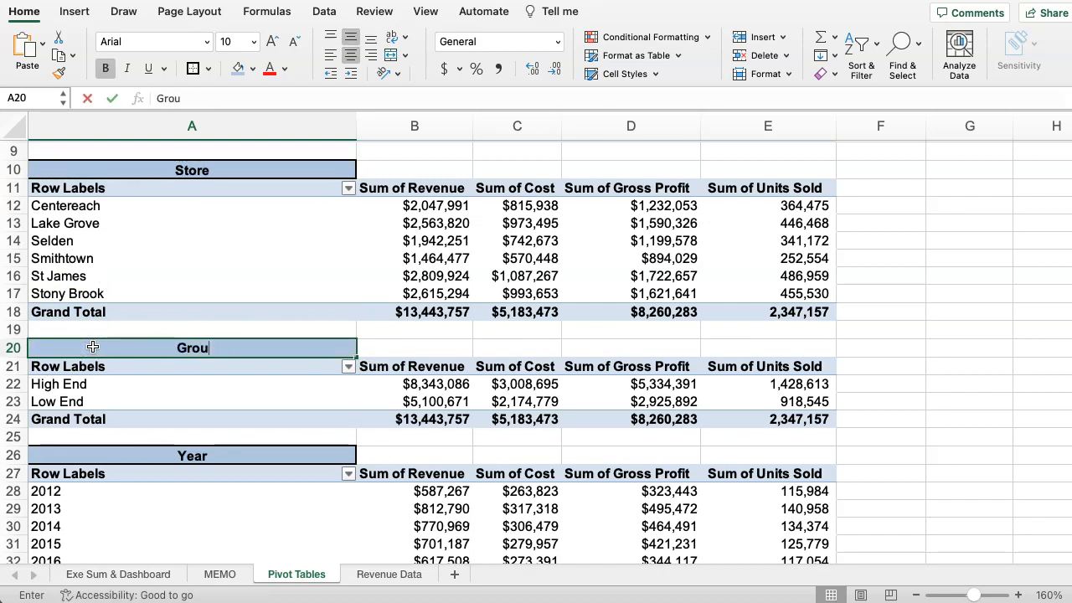
pyautogui.write('p')
pyautogui.click(140, 383)
# Review the finished pivot tables and their headings through to the end of the Flavor table.
pyautogui.scroll(-5, 159, 402)
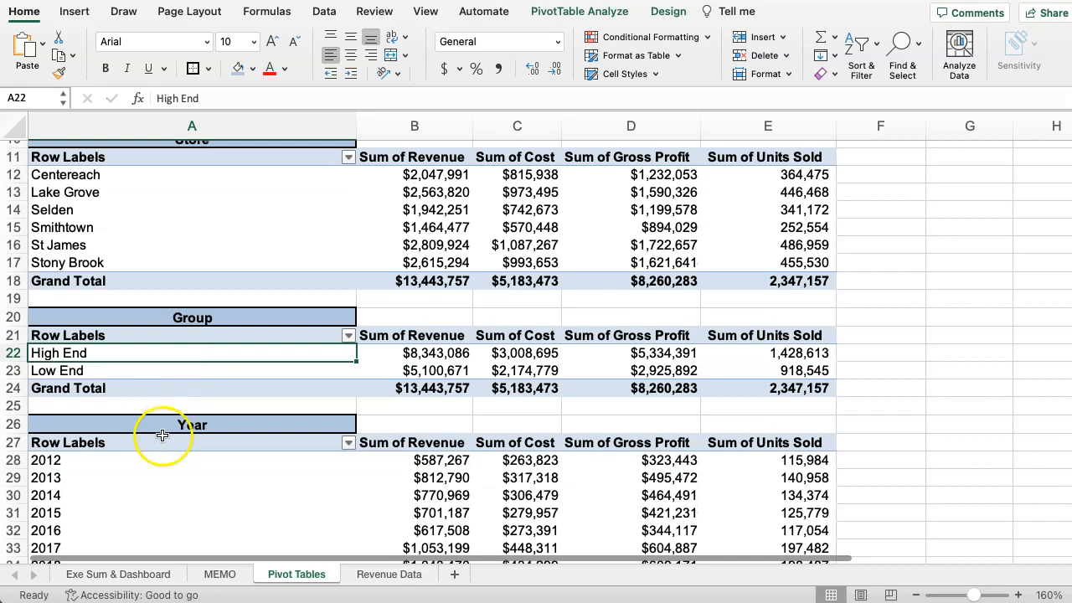
pyautogui.scroll(-5, 156, 421)
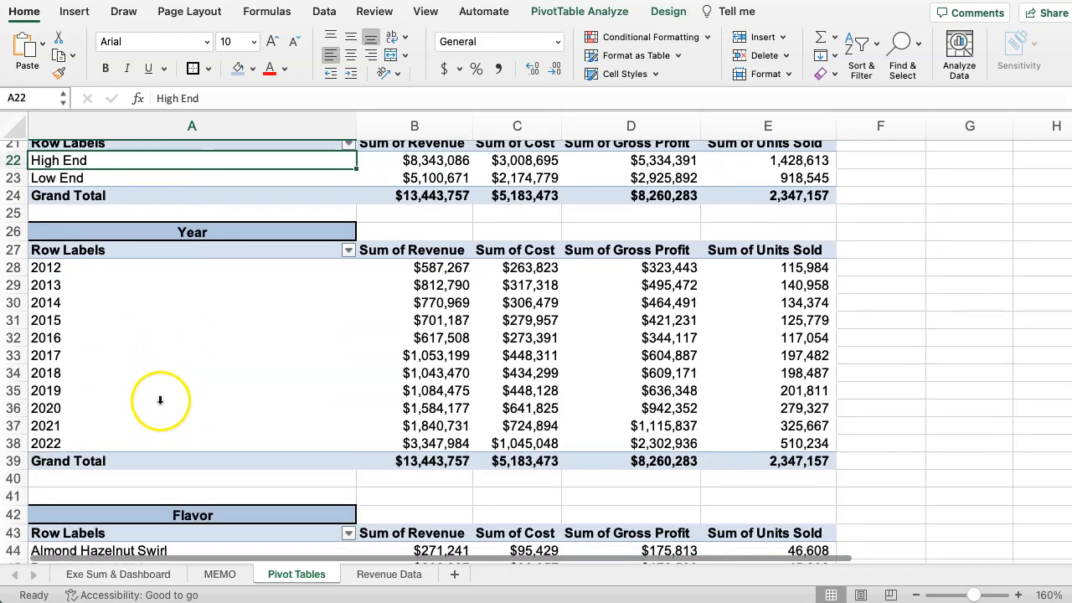
pyautogui.scroll(-15, 187, 403)
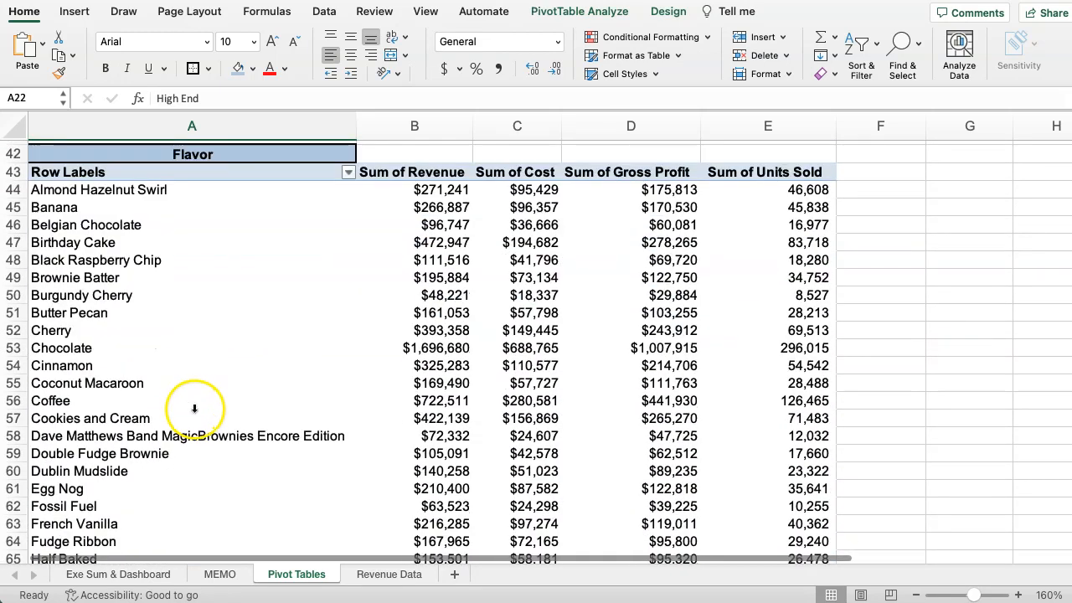
pyautogui.scroll(-5, 710, 427)
pyautogui.scroll(6, 624, 418)
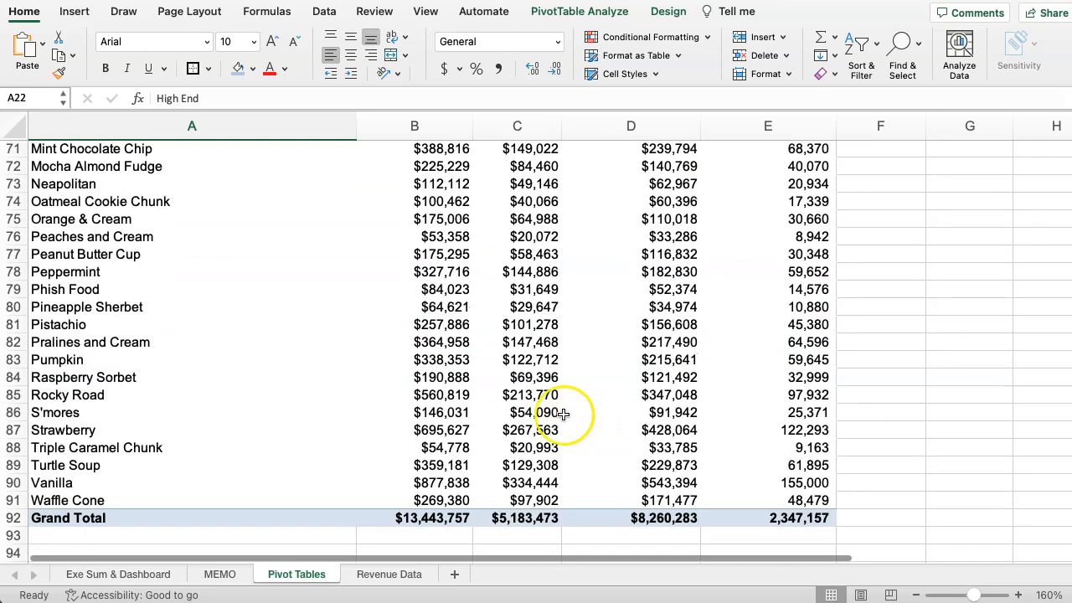
pyautogui.scroll(10, 443, 405)
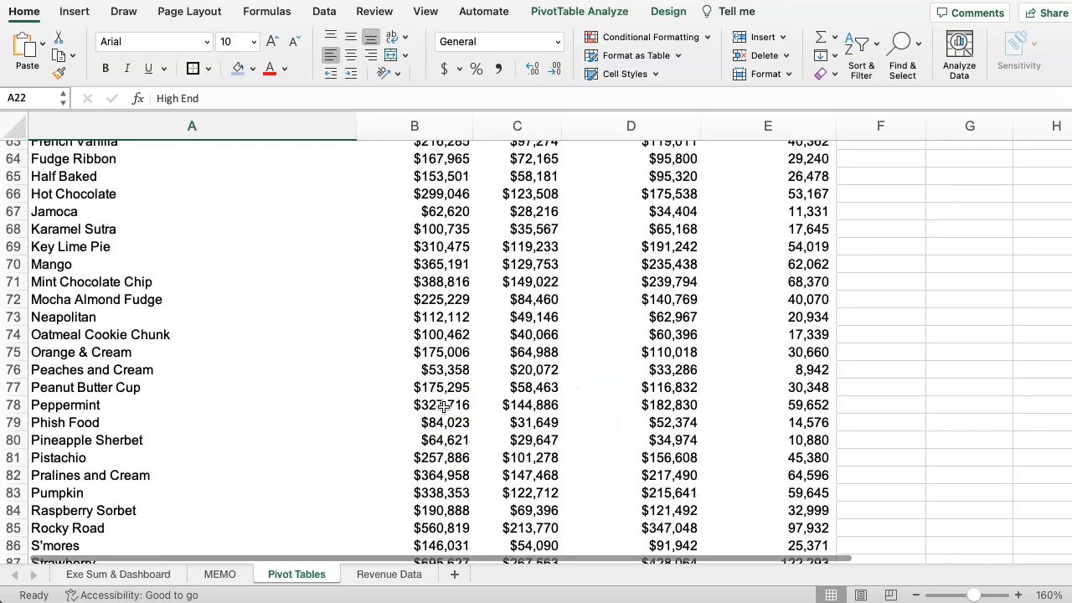
pyautogui.scroll(12, 443, 406)
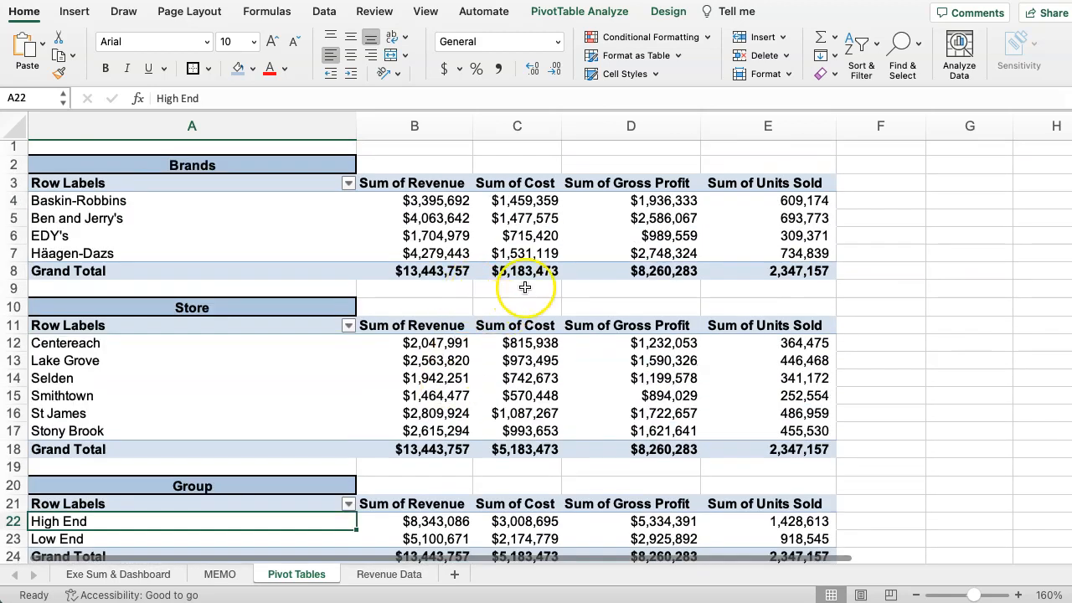
# Check the MEMO sheet's sorting, pivot table and pivot chart instructions, and read the executive summary questions.
pyautogui.click(220, 574)
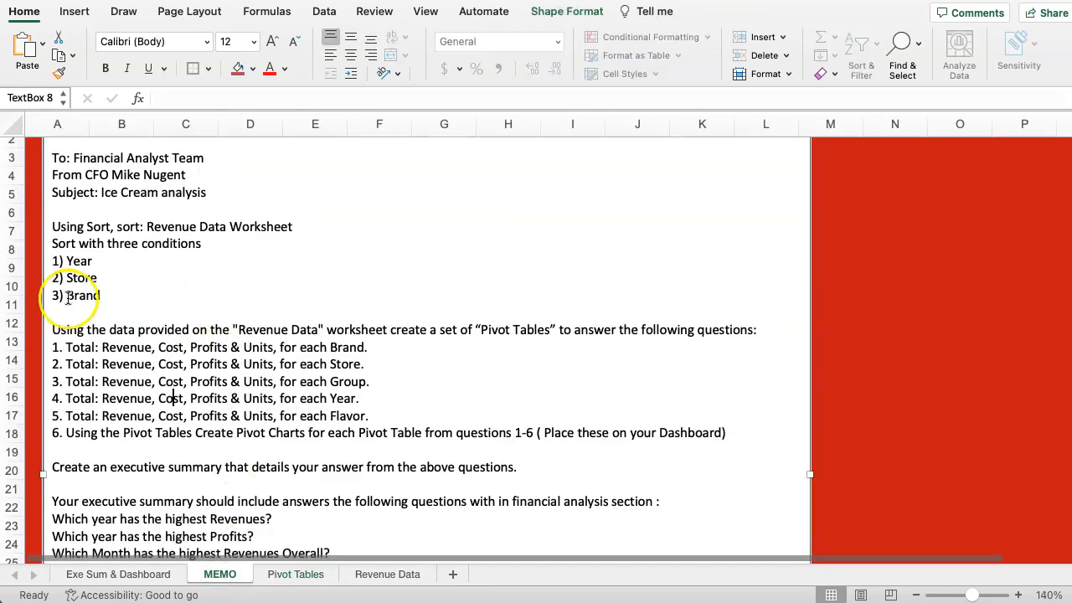
pyautogui.moveTo(53, 220); pyautogui.dragTo(125, 286)
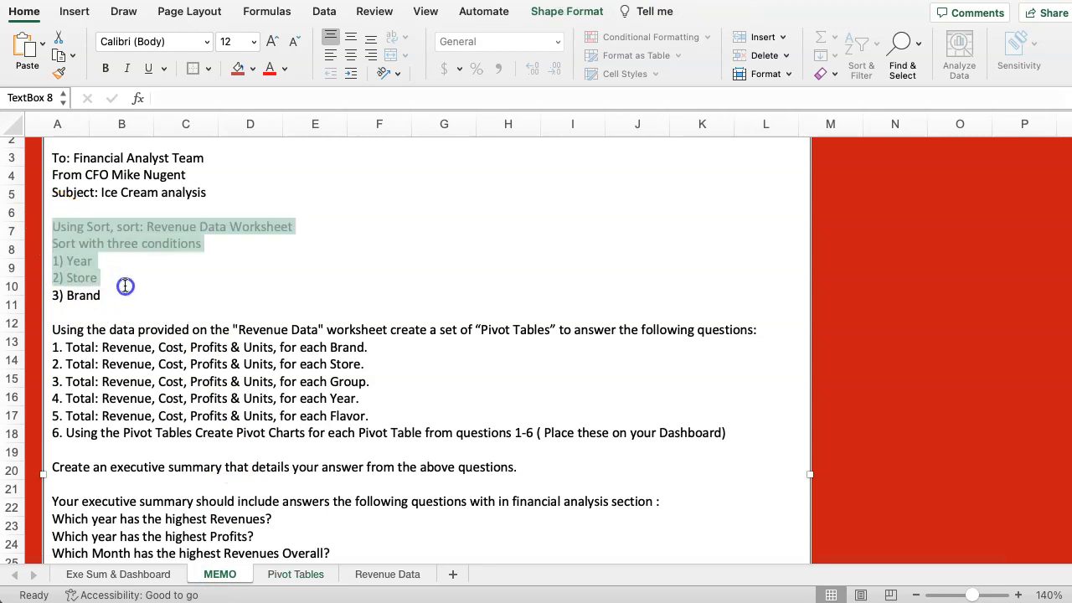
pyautogui.scroll(-4, 129, 299)
pyautogui.moveTo(52, 261); pyautogui.dragTo(756, 364)
pyautogui.scroll(-6, 195, 309)
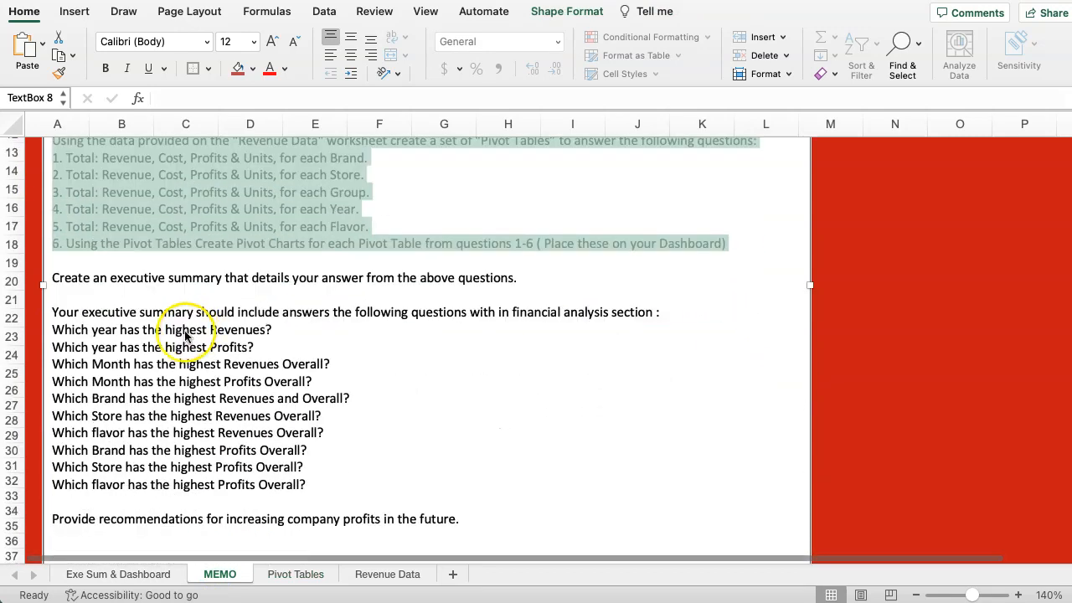
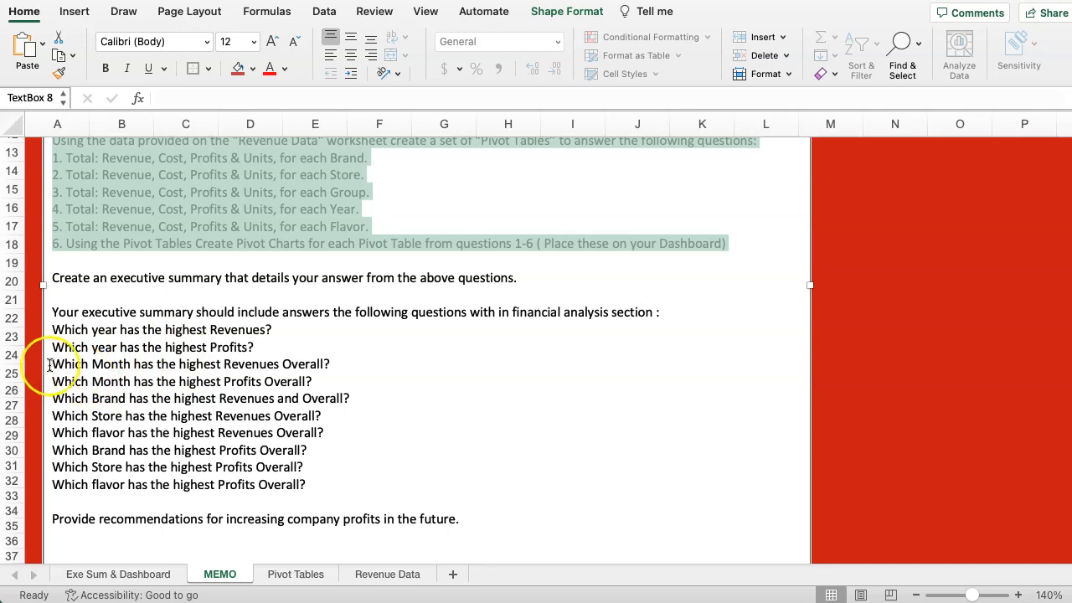
# Delete the two questions about the month with the highest revenues and profits from the MEMO text box.
pyautogui.moveTo(52, 363); pyautogui.dragTo(322, 371)
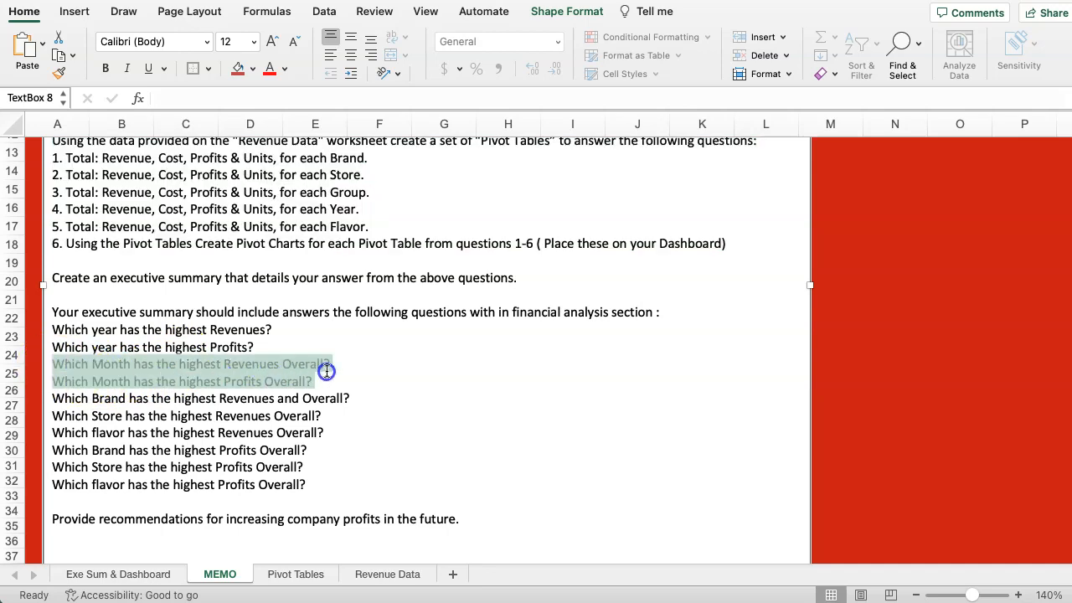
pyautogui.press('BackSpace')
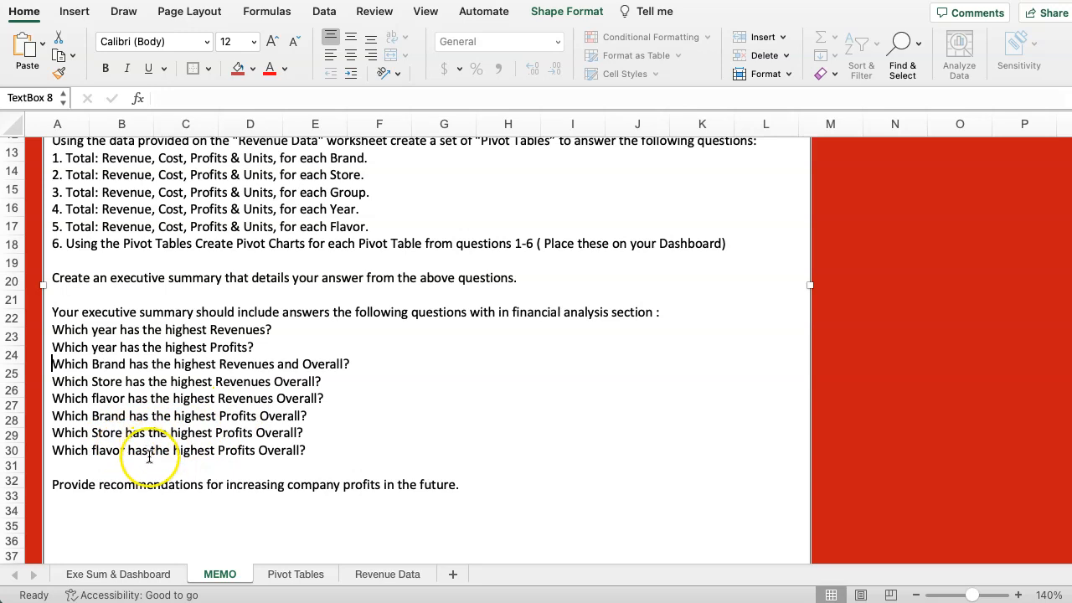
pyautogui.scroll(-1, 232, 490)
pyautogui.scroll(4, 251, 410)
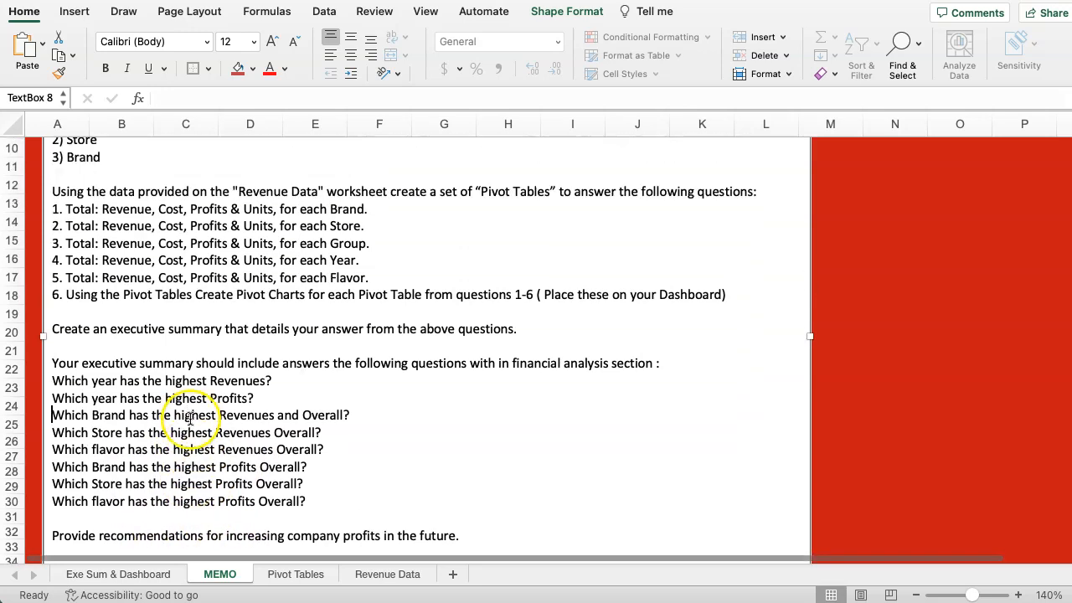
pyautogui.scroll(1, 176, 417)
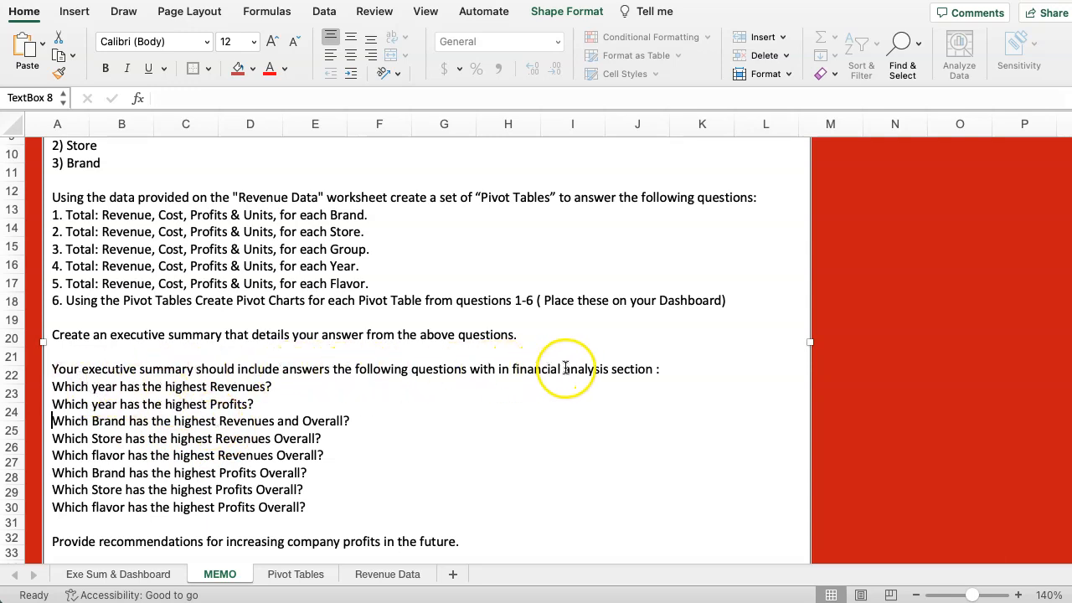
# Insert a PivotChart based on the Brands pivot table on the Pivot Tables sheet.
pyautogui.click(283, 574)
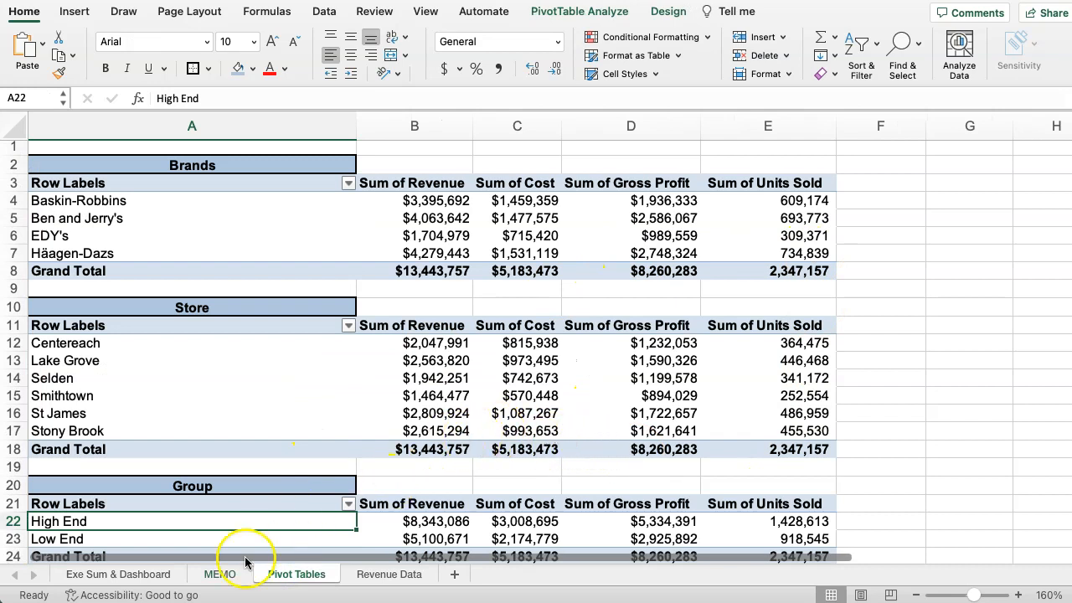
pyautogui.click(141, 574)
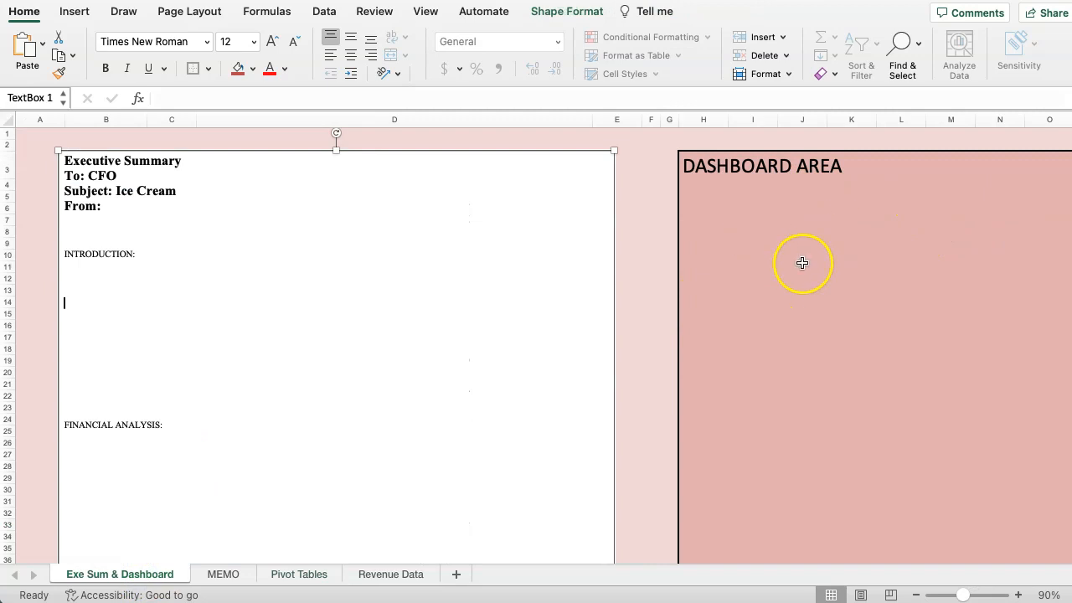
pyautogui.click(309, 574)
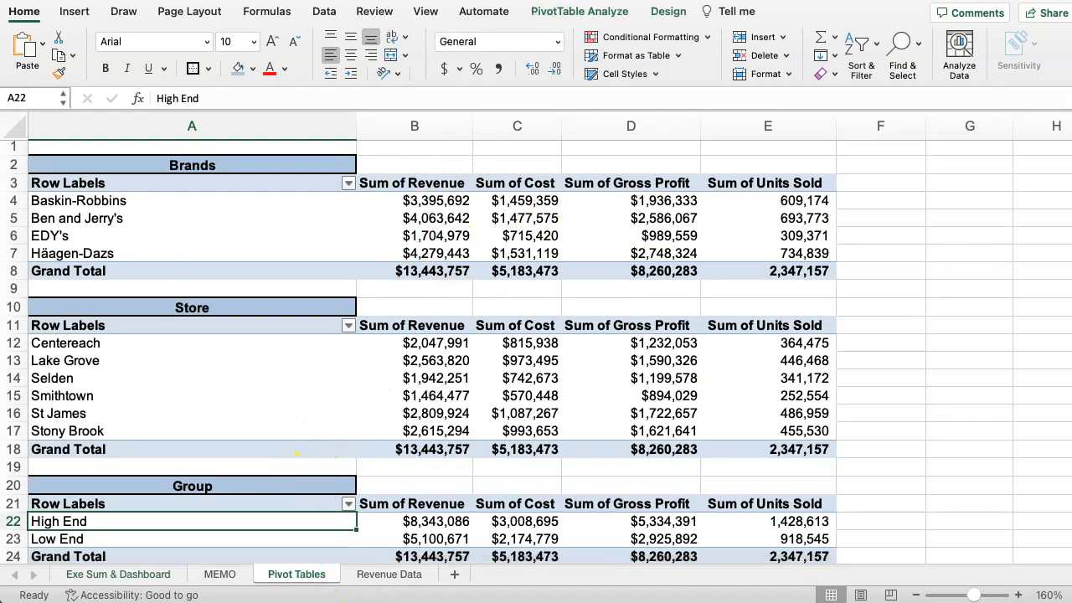
pyautogui.click(57, 194)
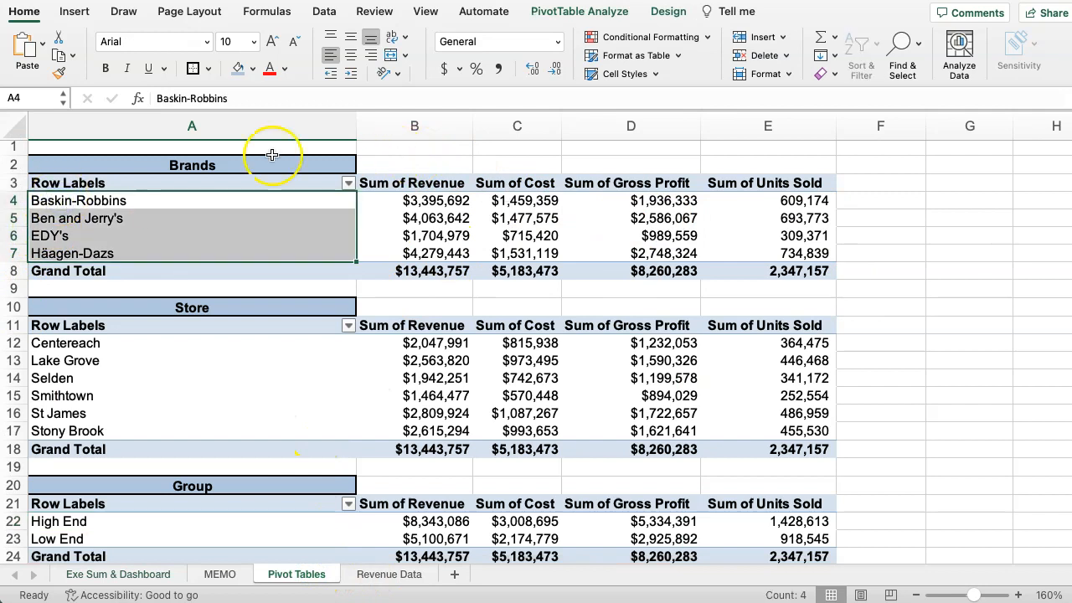
pyautogui.click(96, 183)
pyautogui.click(82, 216)
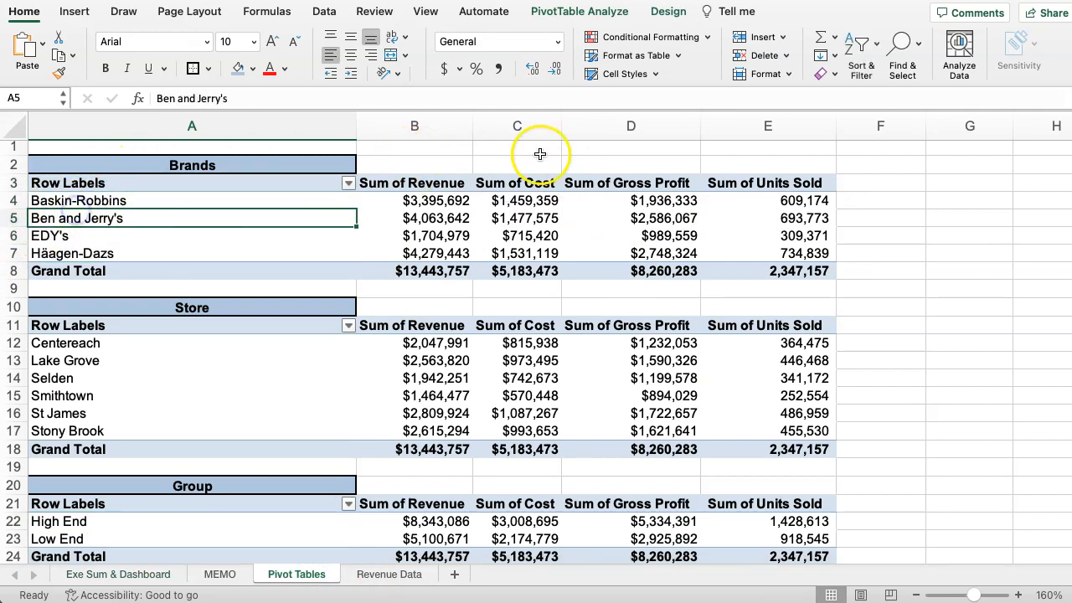
pyautogui.click(568, 11)
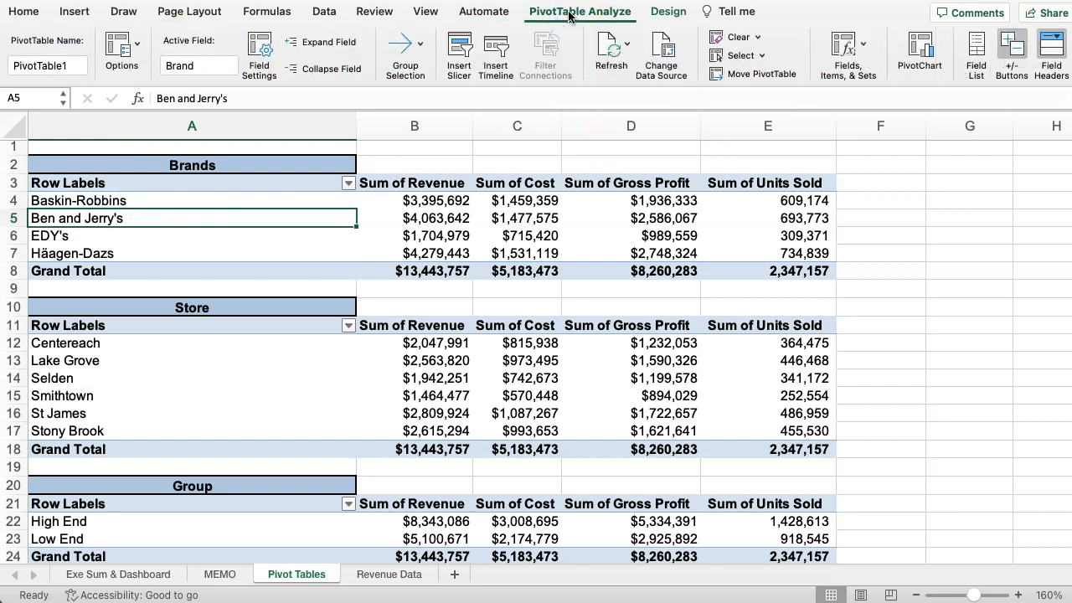
pyautogui.click(921, 50)
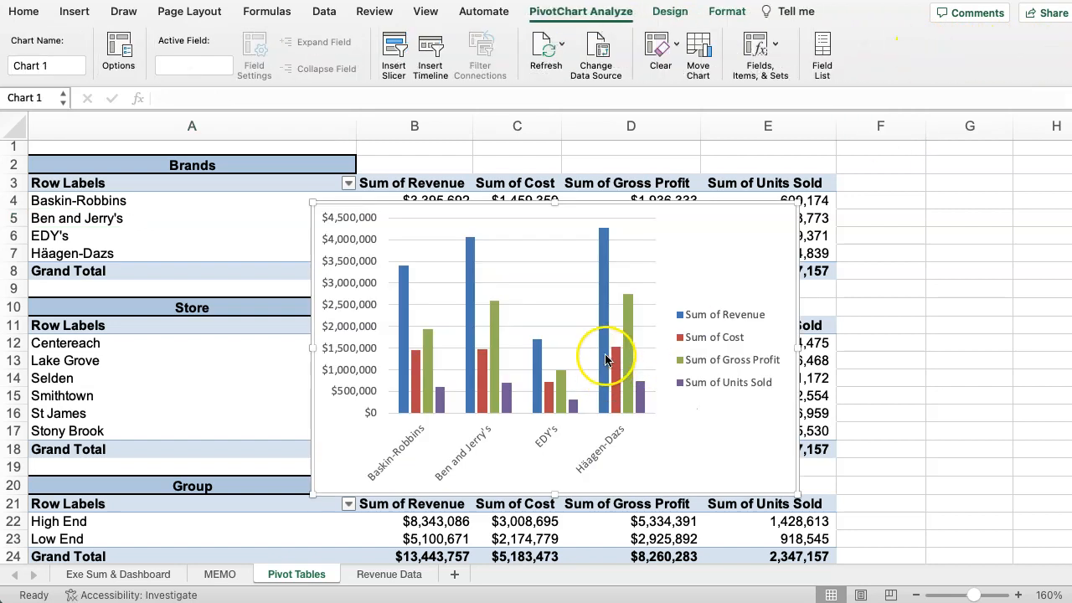
# Move the Brands pivot chart off the pivot tables into the empty area starting at column G.
pyautogui.moveTo(646, 209); pyautogui.dragTo(944, 163)
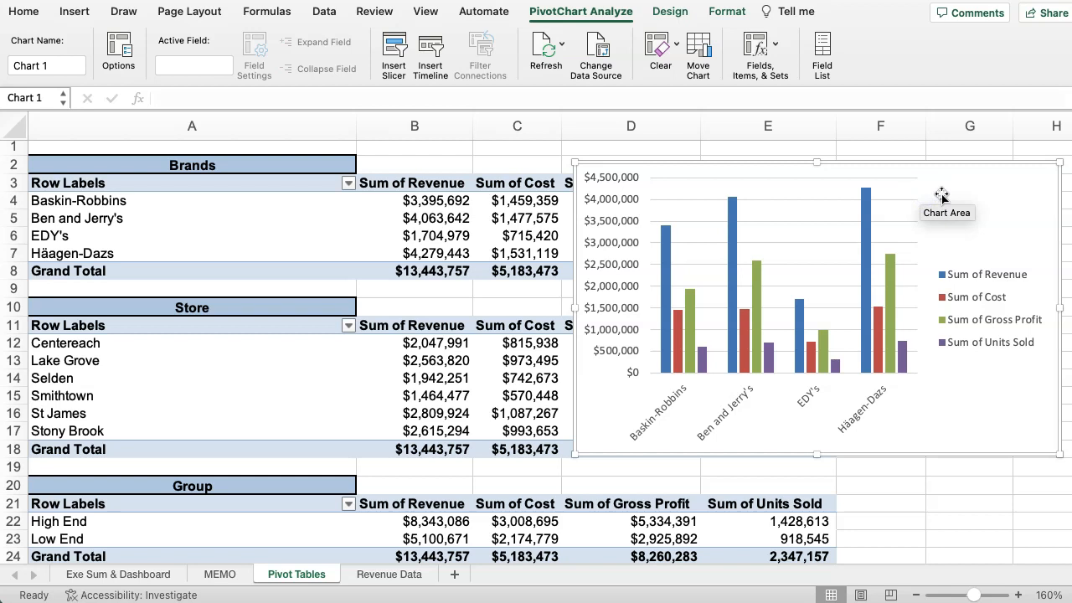
pyautogui.moveTo(393, 558); pyautogui.dragTo(456, 560)
pyautogui.moveTo(598, 168); pyautogui.dragTo(904, 156)
pyautogui.moveTo(894, 135); pyautogui.dragTo(748, 227)
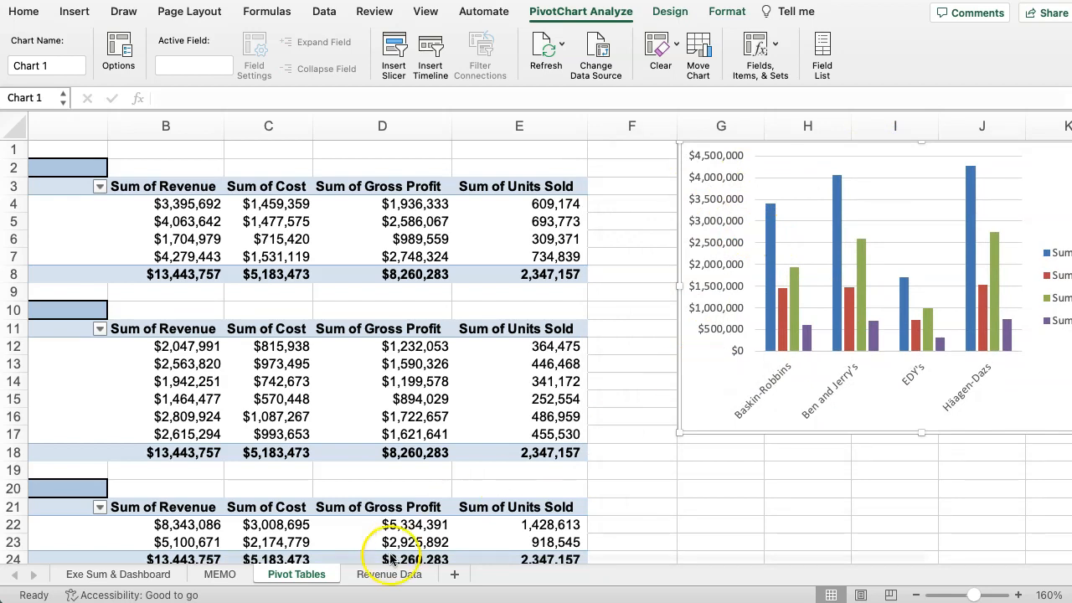
# Copy the Brands pivot chart to cell H6 in the dashboard area of the Exe Sum & Dashboard sheet.
pyautogui.click(371, 582)
pyautogui.click(157, 576)
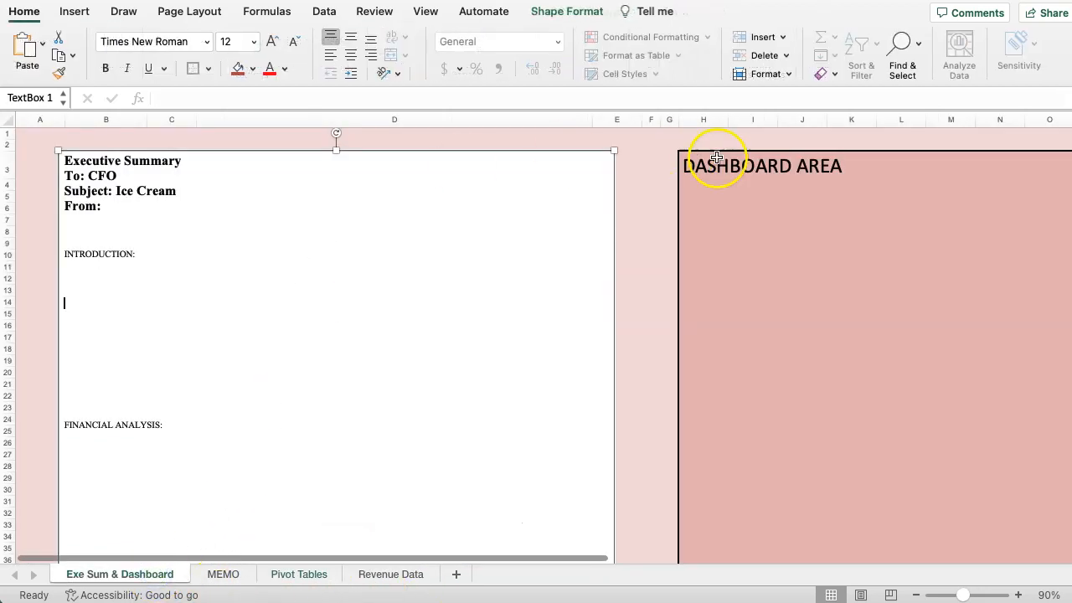
pyautogui.click(708, 212)
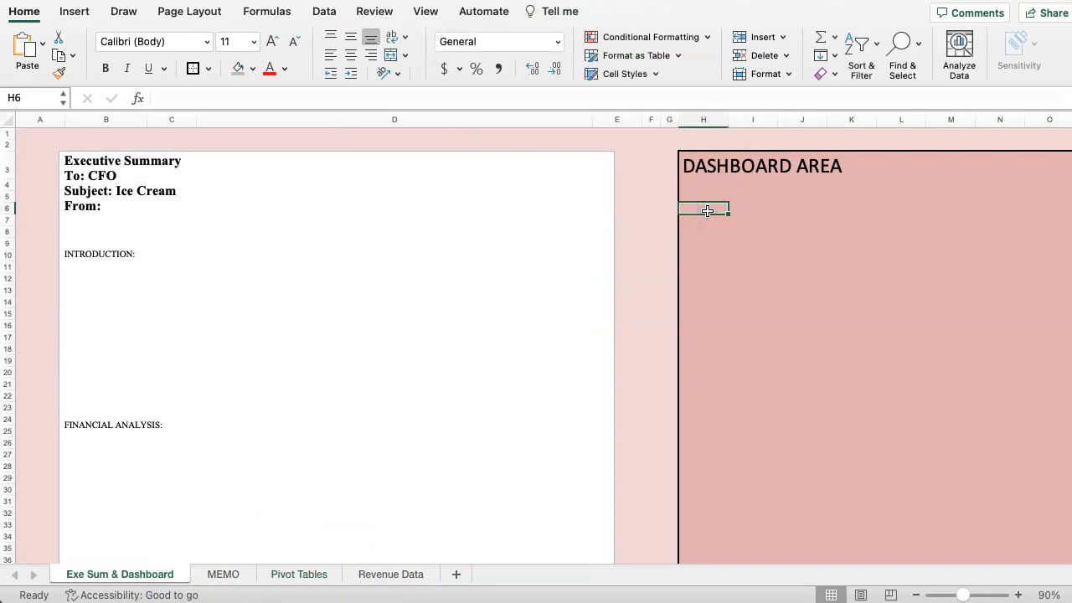
pyautogui.press('super+v')
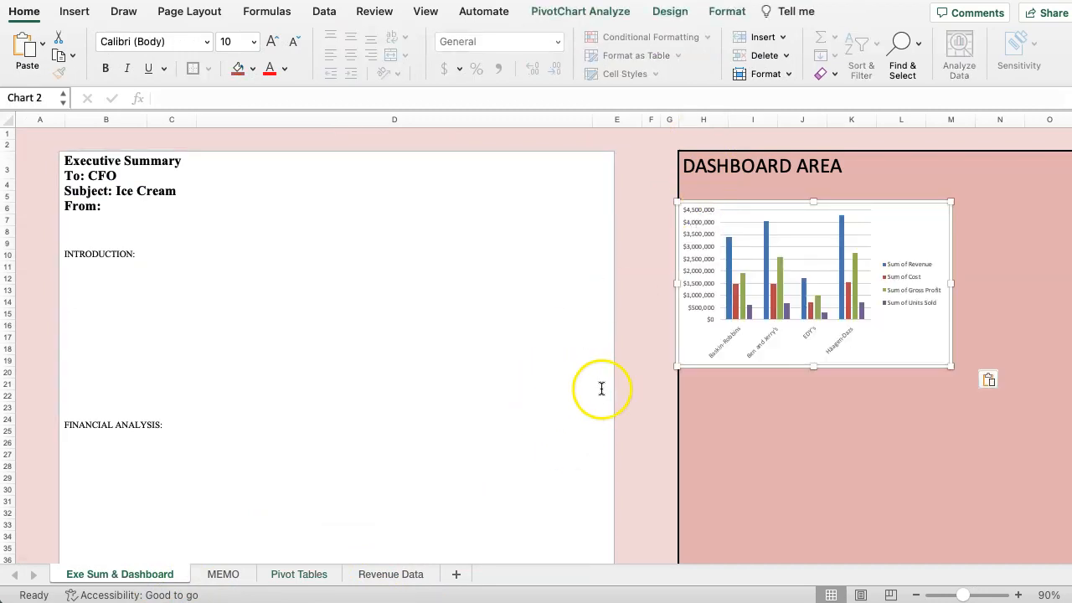
# Insert a PivotChart based on the Store pivot table on the Pivot Tables sheet.
pyautogui.click(295, 575)
pyautogui.scroll(-1, 587, 402)
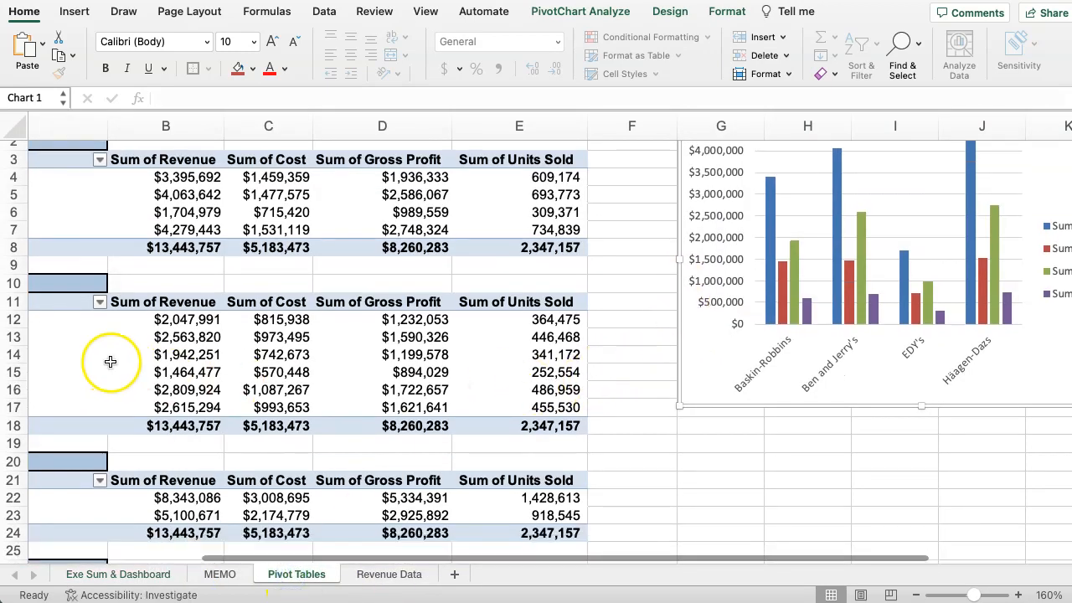
pyautogui.moveTo(613, 558); pyautogui.dragTo(351, 558)
pyautogui.click(92, 354)
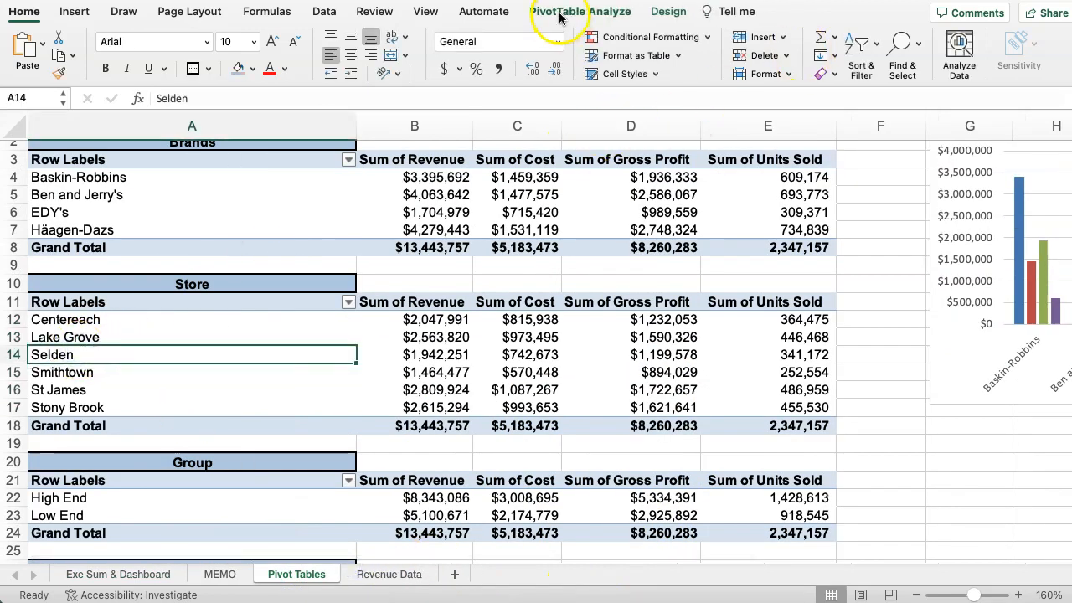
pyautogui.click(559, 13)
pyautogui.click(920, 59)
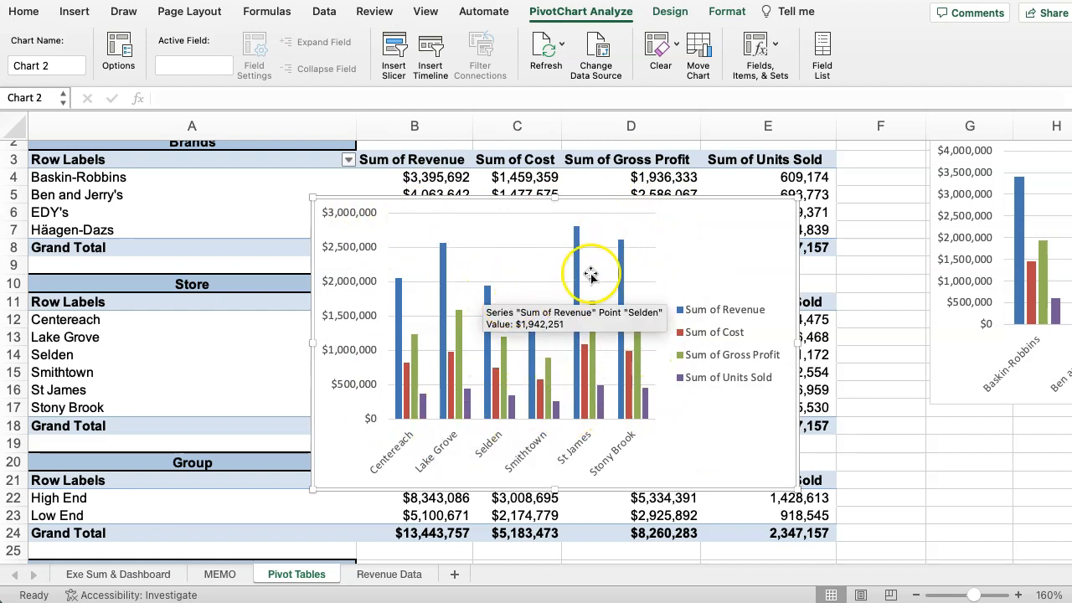
# Apply the dark chart style with glowing outlined columns to the Store pivot chart.
pyautogui.click(701, 231)
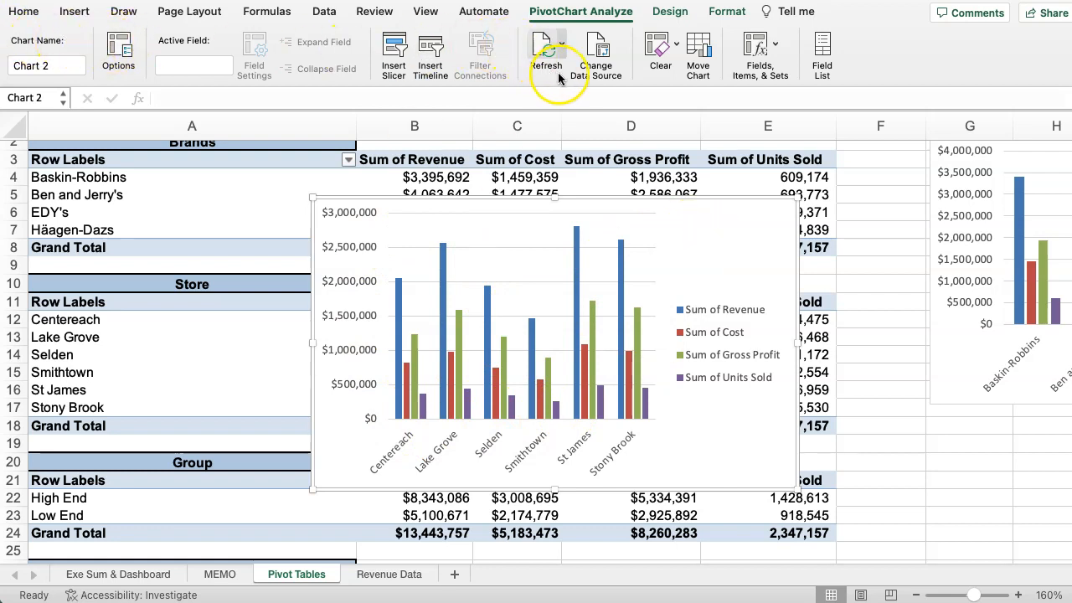
pyautogui.click(665, 14)
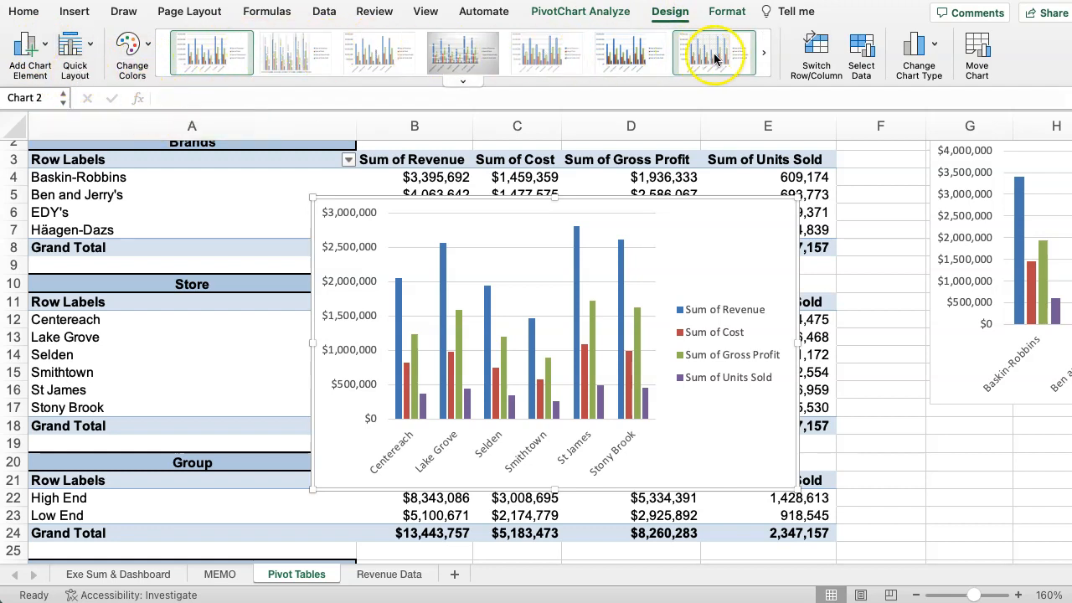
pyautogui.click(763, 54)
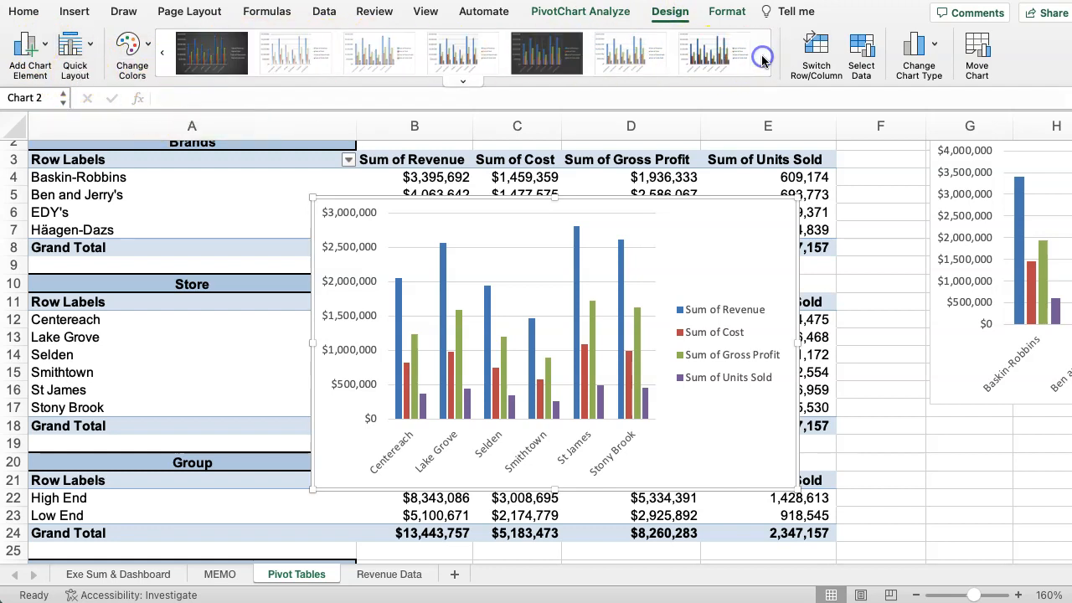
pyautogui.click(546, 53)
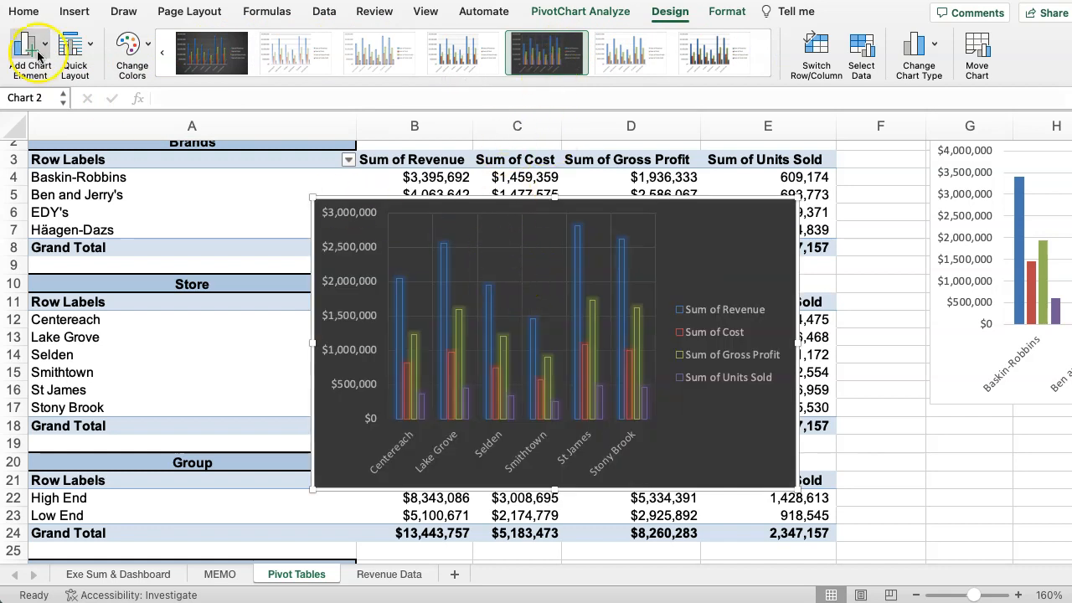
# Add the title Store Data above the Store pivot chart's plot, and move the chart beside the tables, below the Brands chart.
pyautogui.click(91, 48)
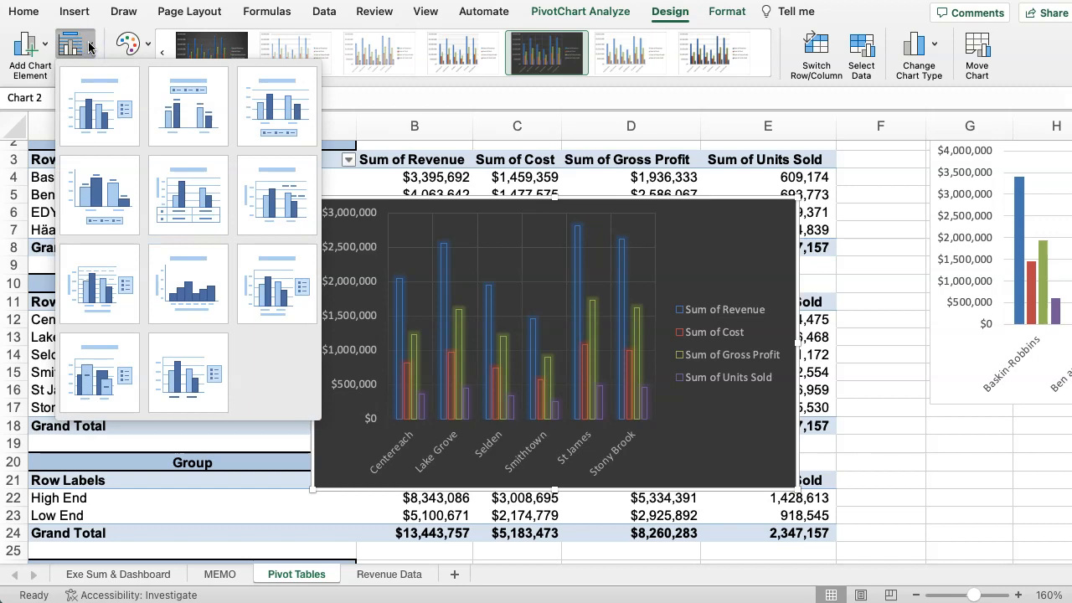
pyautogui.click(46, 52)
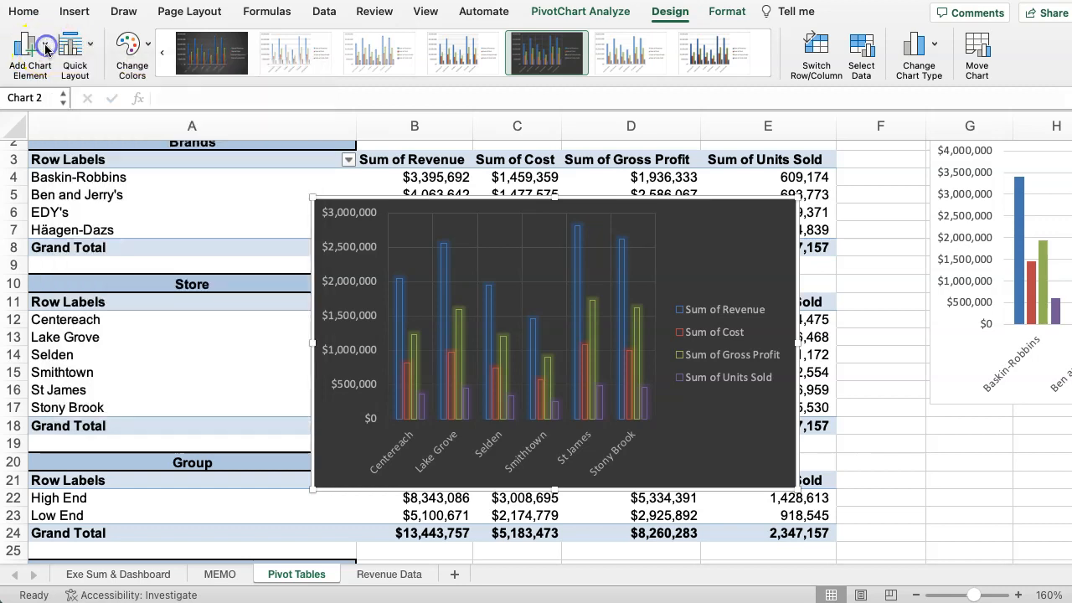
pyautogui.click(29, 46)
pyautogui.moveTo(52, 79)
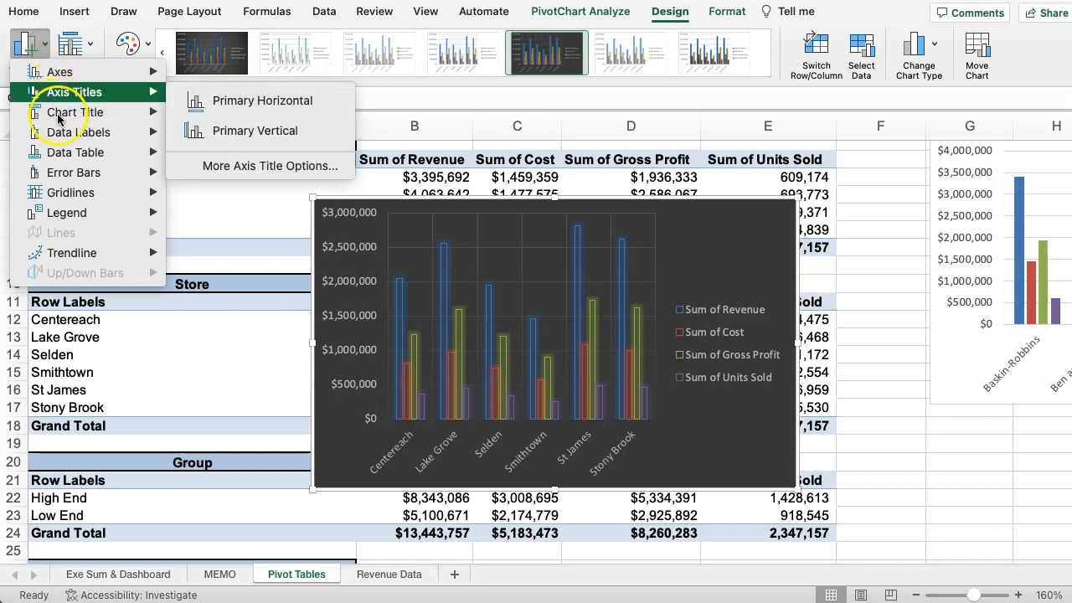
pyautogui.moveTo(70, 177)
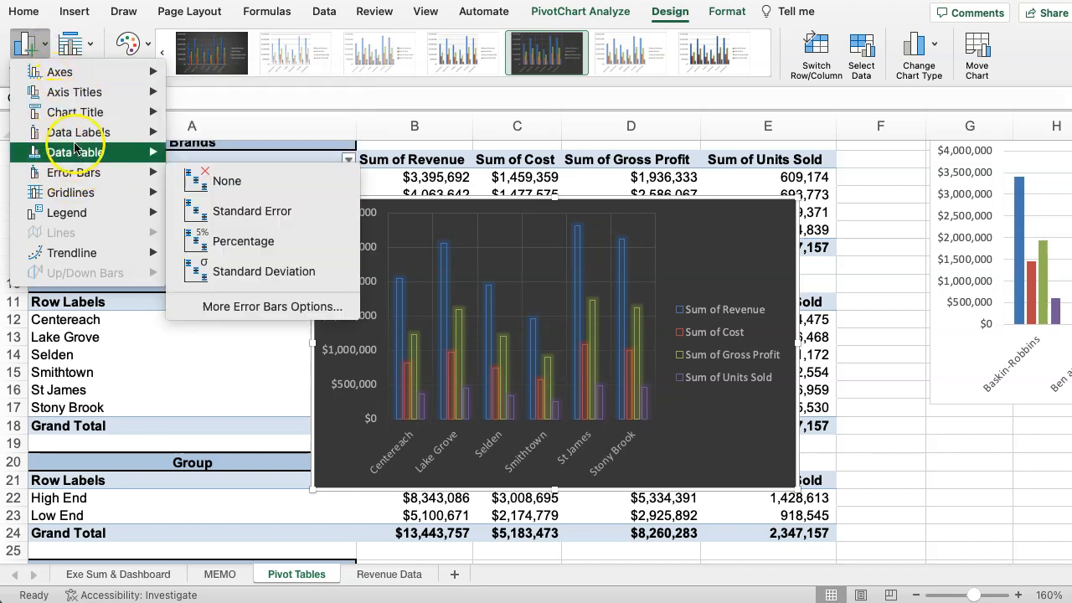
pyautogui.moveTo(79, 119)
pyautogui.moveTo(84, 139)
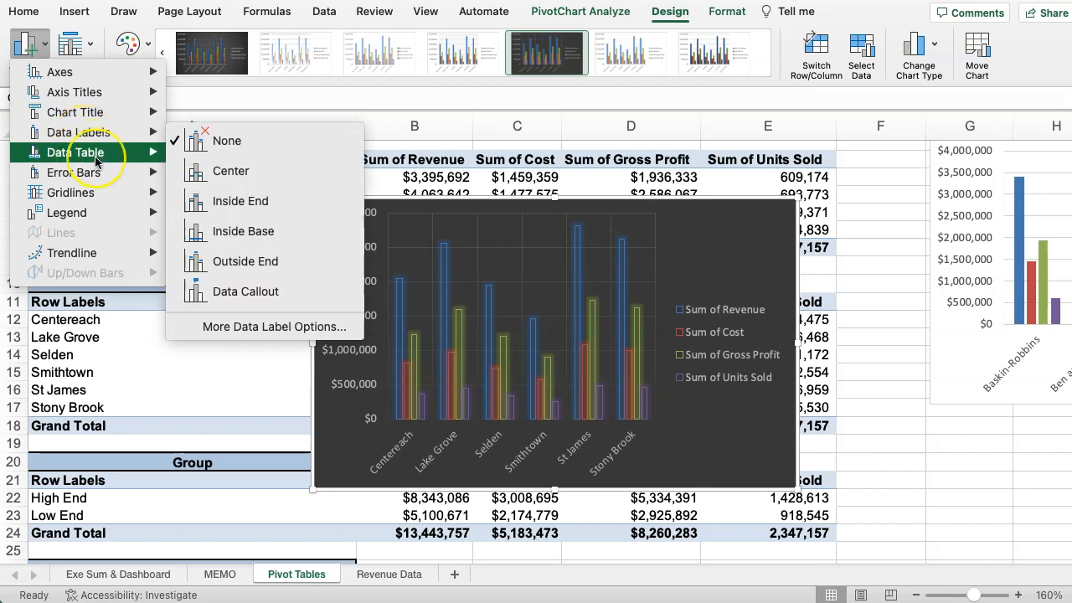
pyautogui.moveTo(96, 160)
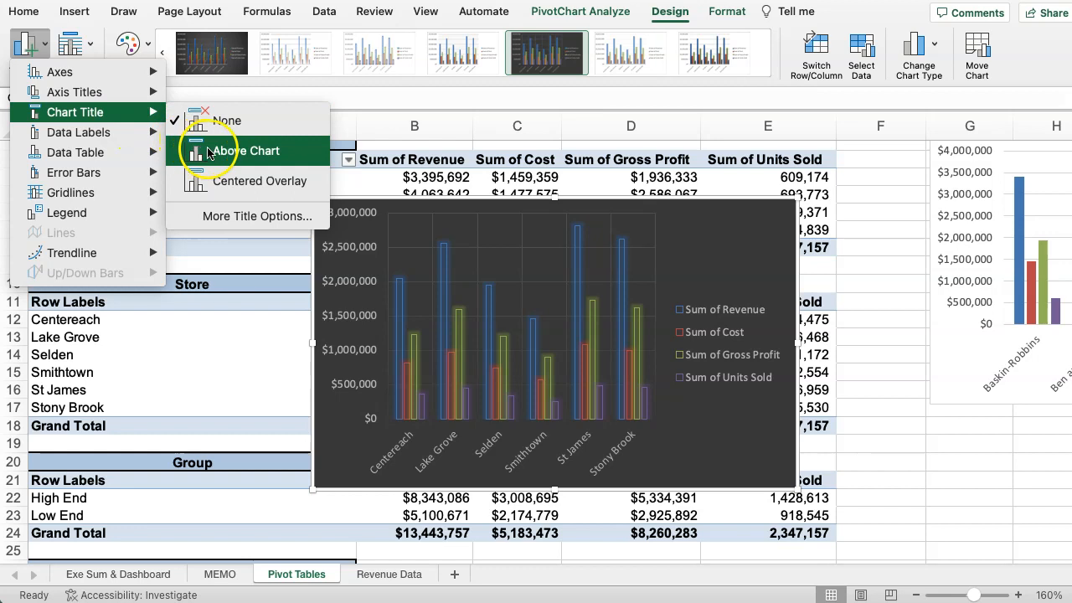
pyautogui.click(209, 152)
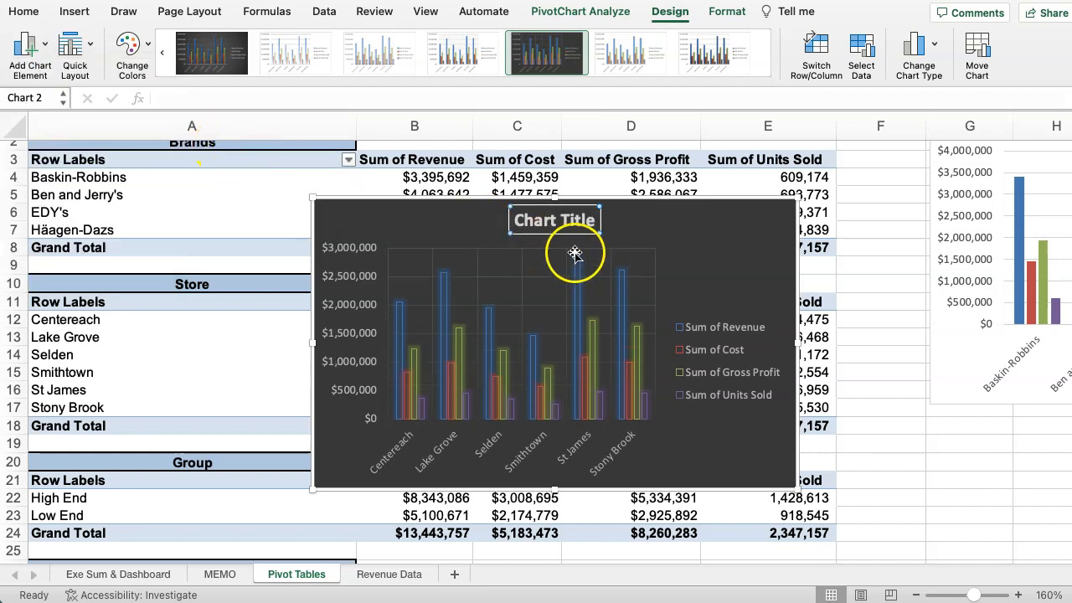
pyautogui.moveTo(520, 220); pyautogui.dragTo(600, 220)
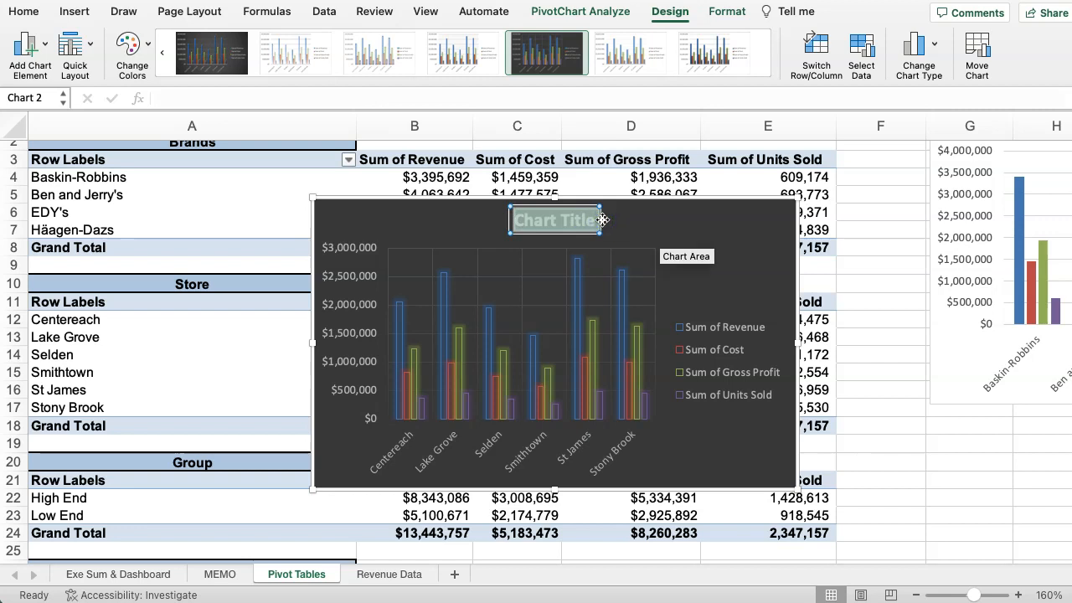
pyautogui.write('A')
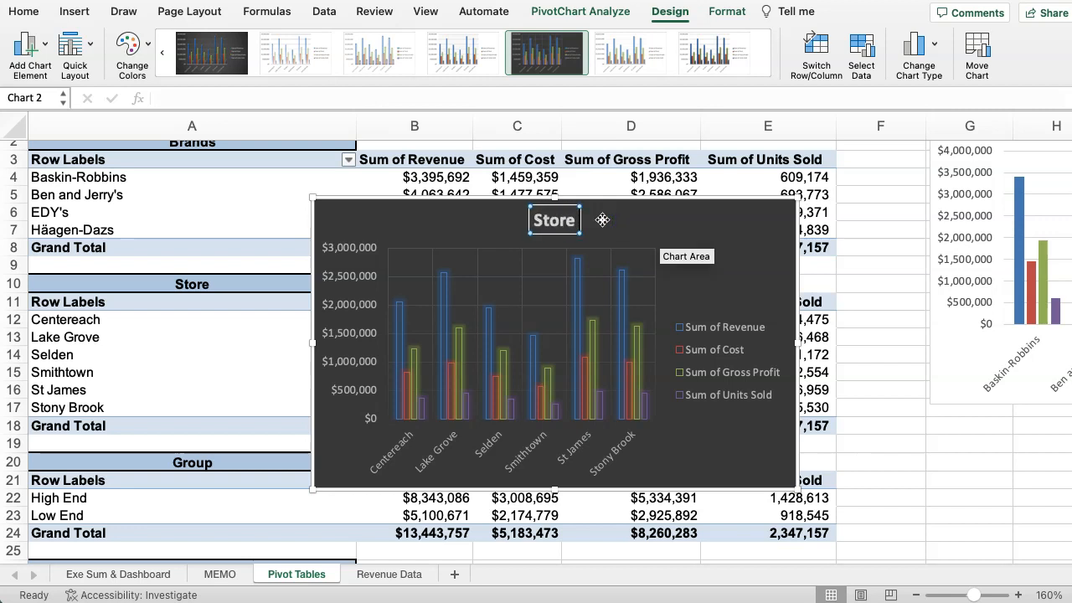
pyautogui.click(402, 232)
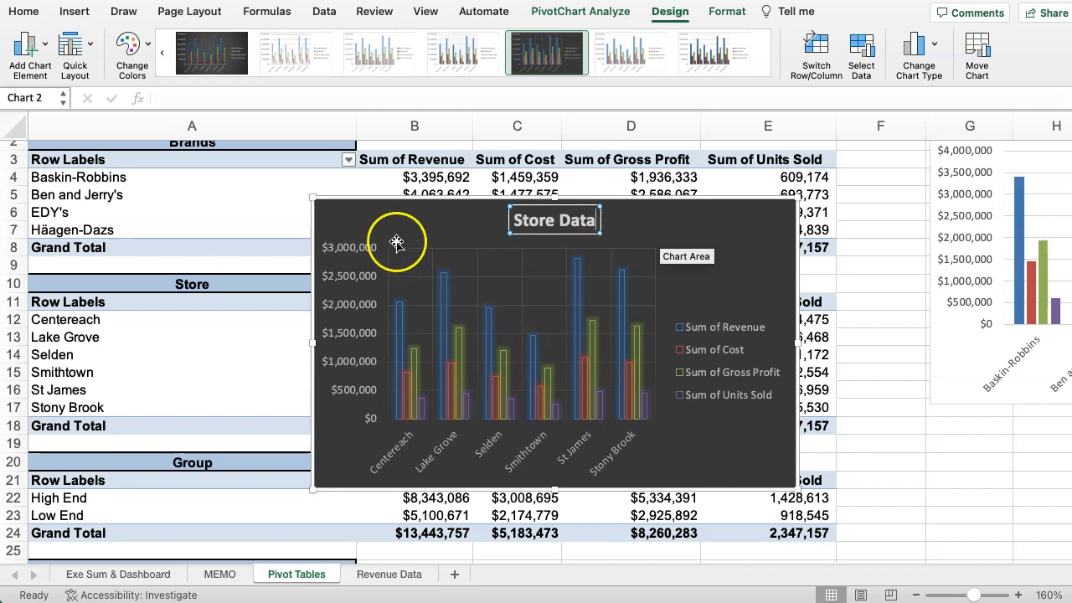
pyautogui.moveTo(431, 231); pyautogui.dragTo(988, 383)
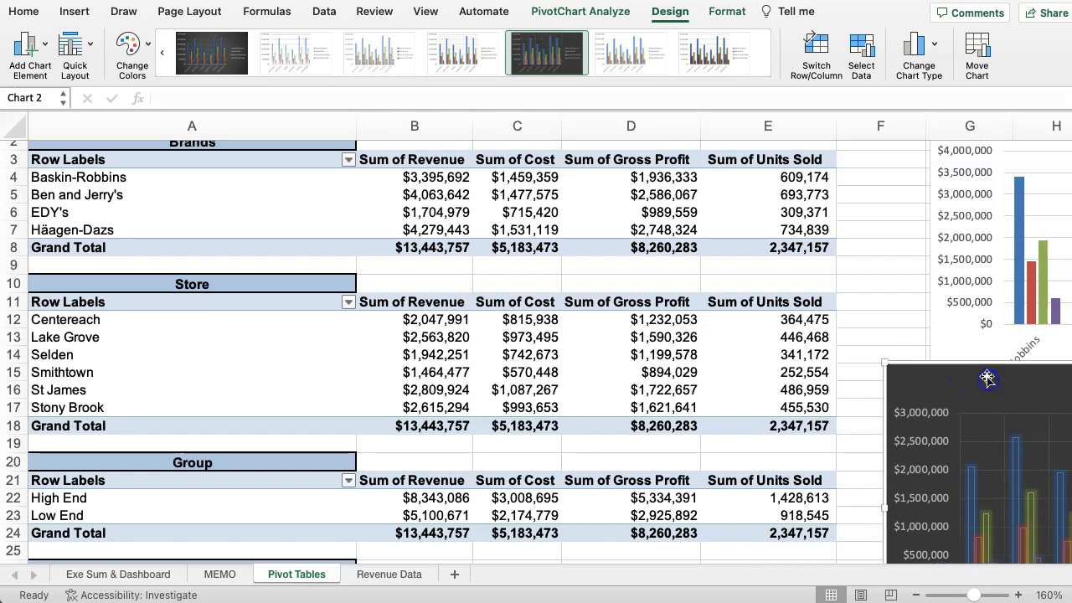
# Apply a quick layout with a chart title, legend above the plot and data labels to the Brands pivot chart.
pyautogui.click(949, 334)
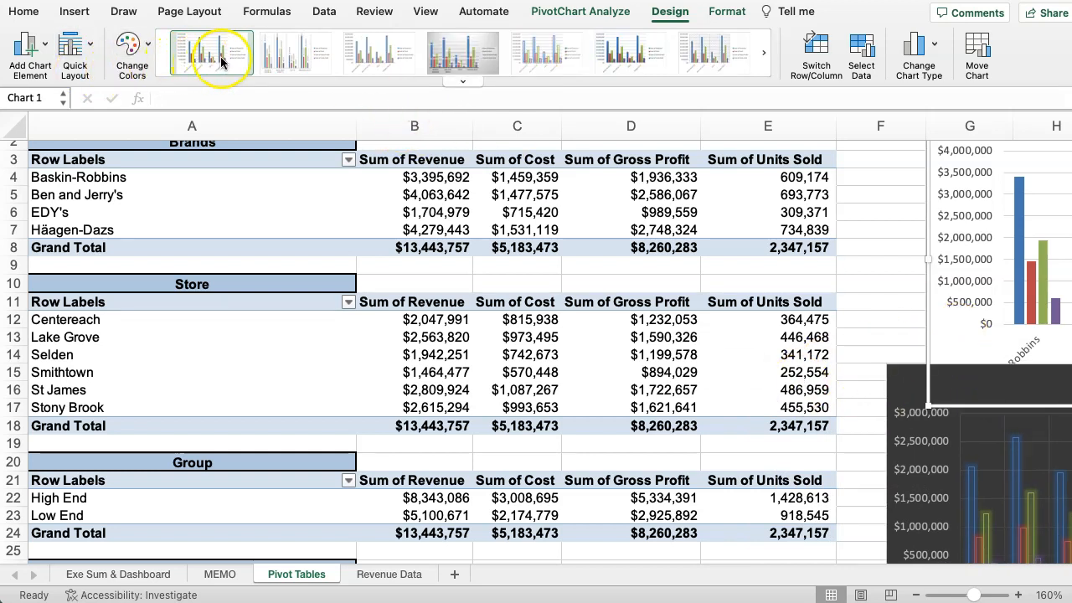
pyautogui.click(905, 301)
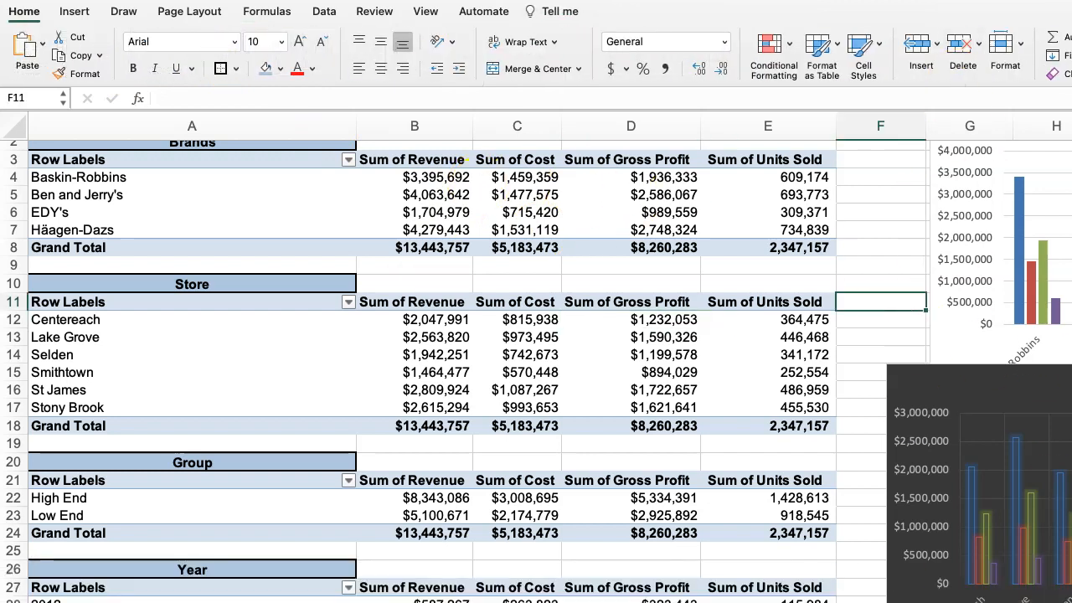
pyautogui.hscroll(5, 1065, 405)
pyautogui.click(1051, 247)
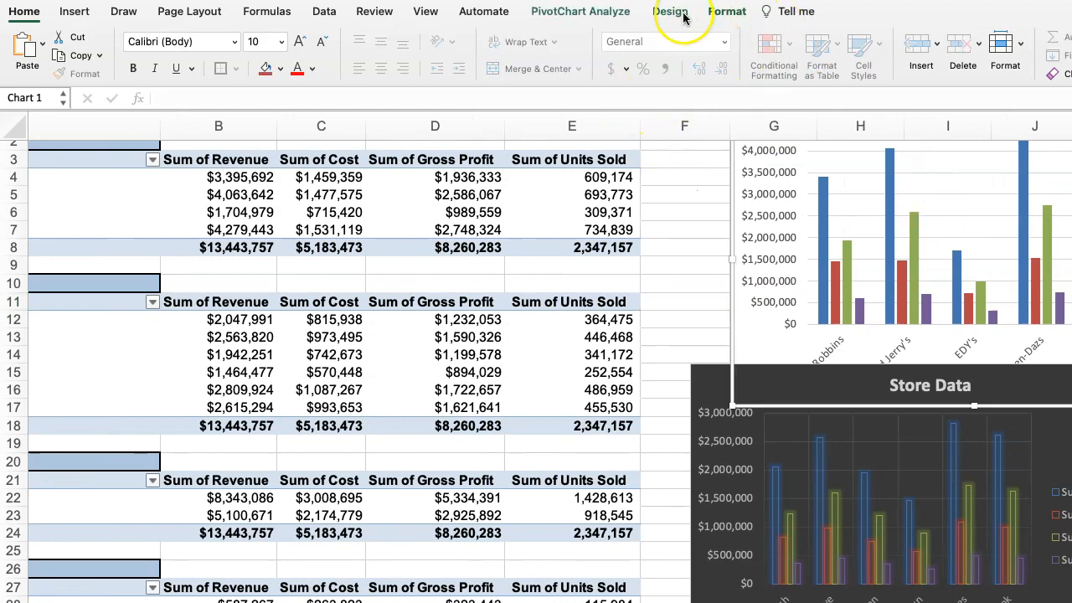
pyautogui.click(675, 13)
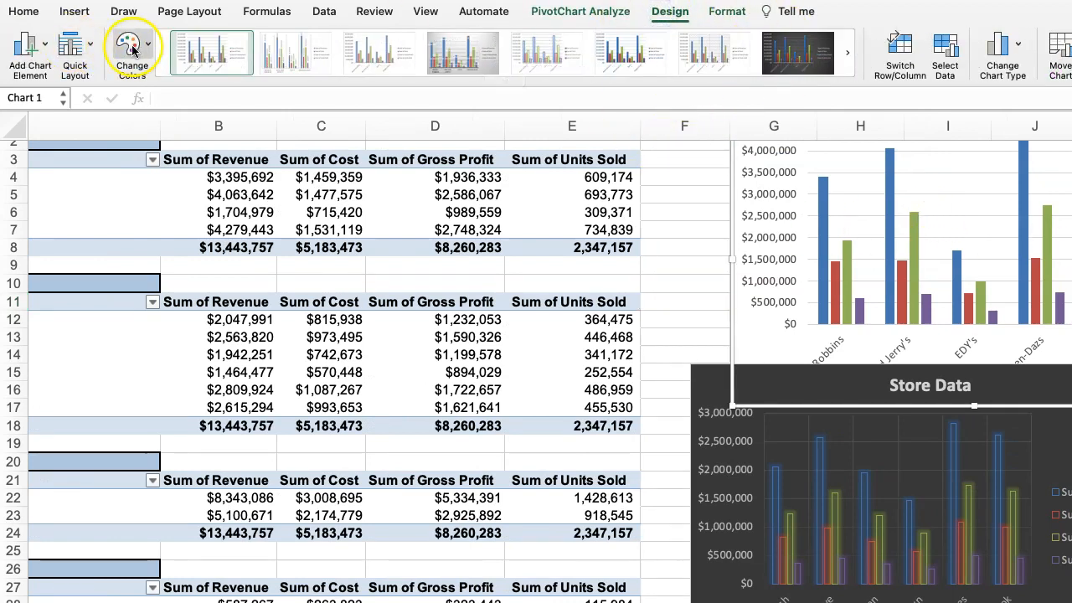
pyautogui.click(74, 50)
pyautogui.click(170, 115)
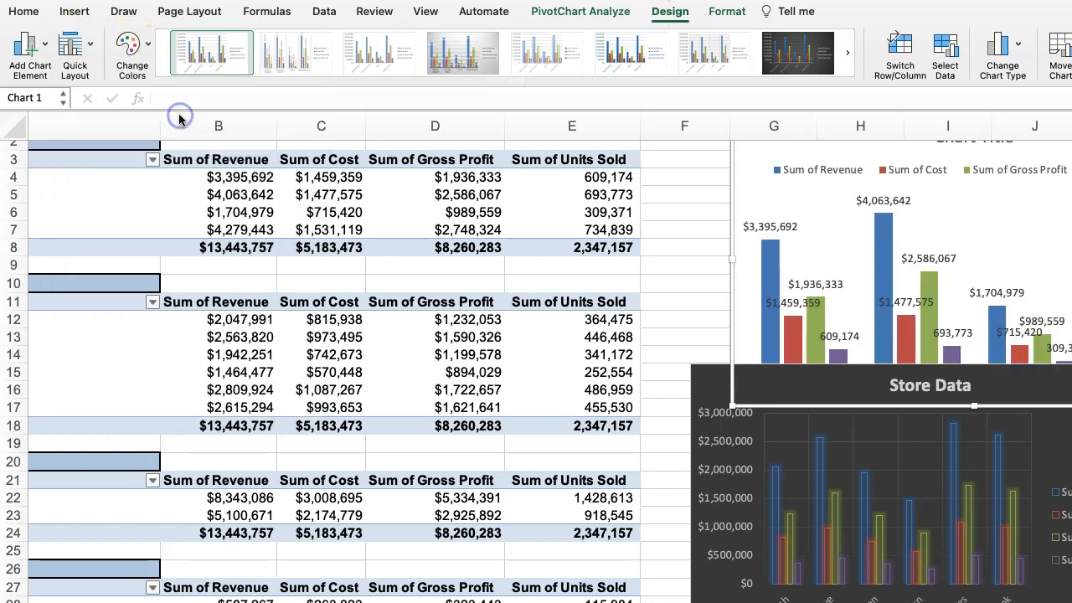
# Move the Store Data chart down clear of the Brands chart, then enlarge the Brands chart and shift it closer to the tables.
pyautogui.moveTo(1037, 388); pyautogui.dragTo(1071, 520)
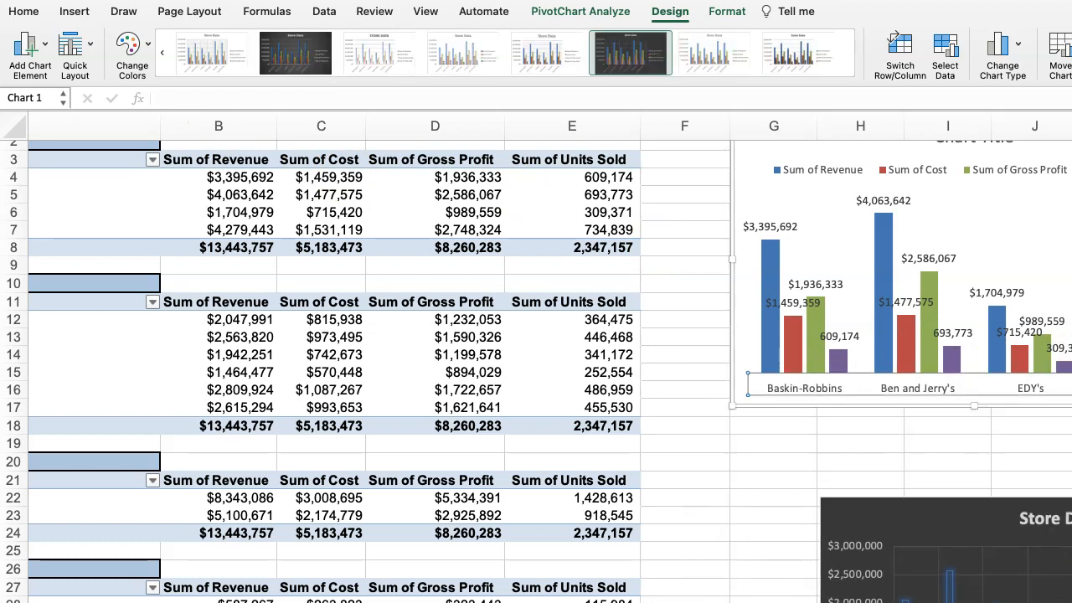
pyautogui.moveTo(1071, 406); pyautogui.dragTo(1071, 467)
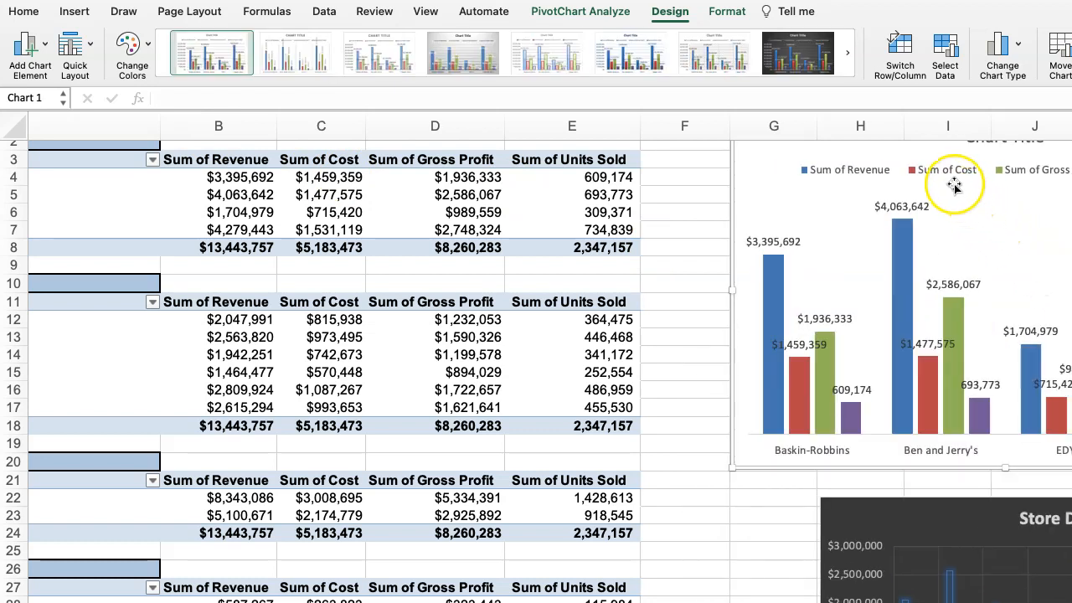
pyautogui.moveTo(921, 156); pyautogui.dragTo(880, 172)
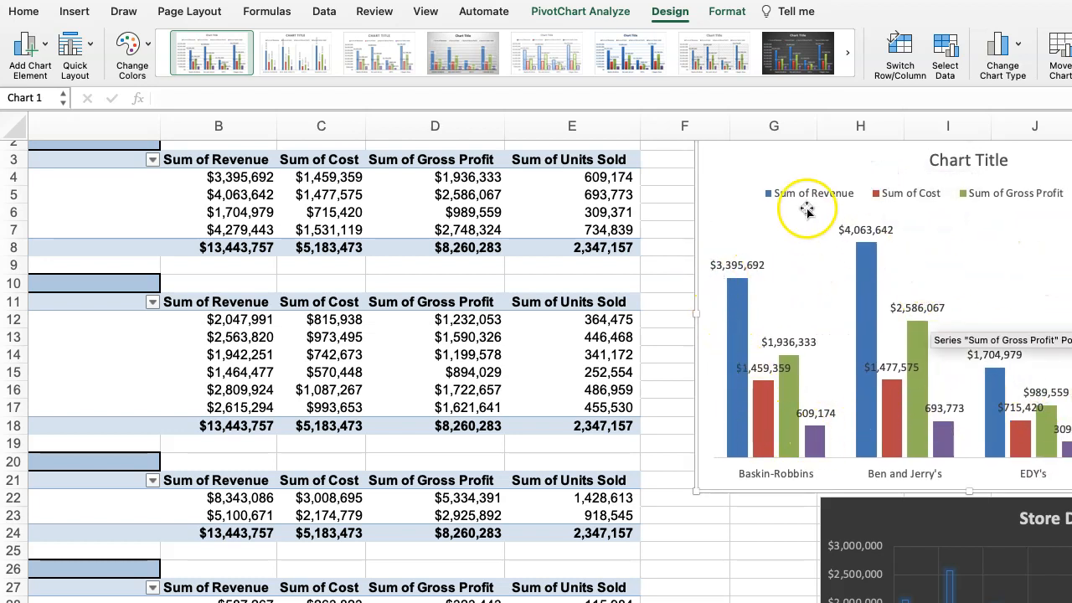
# Replace the Brands chart's placeholder title with Brand Data.
pyautogui.click(958, 160)
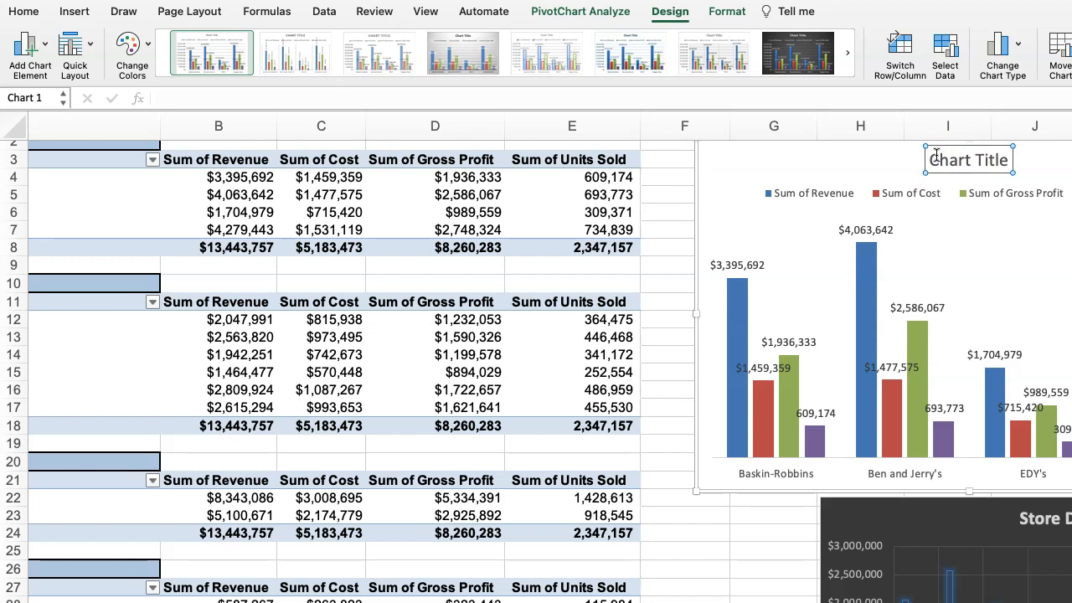
pyautogui.click(932, 159)
pyautogui.moveTo(933, 159); pyautogui.dragTo(986, 161)
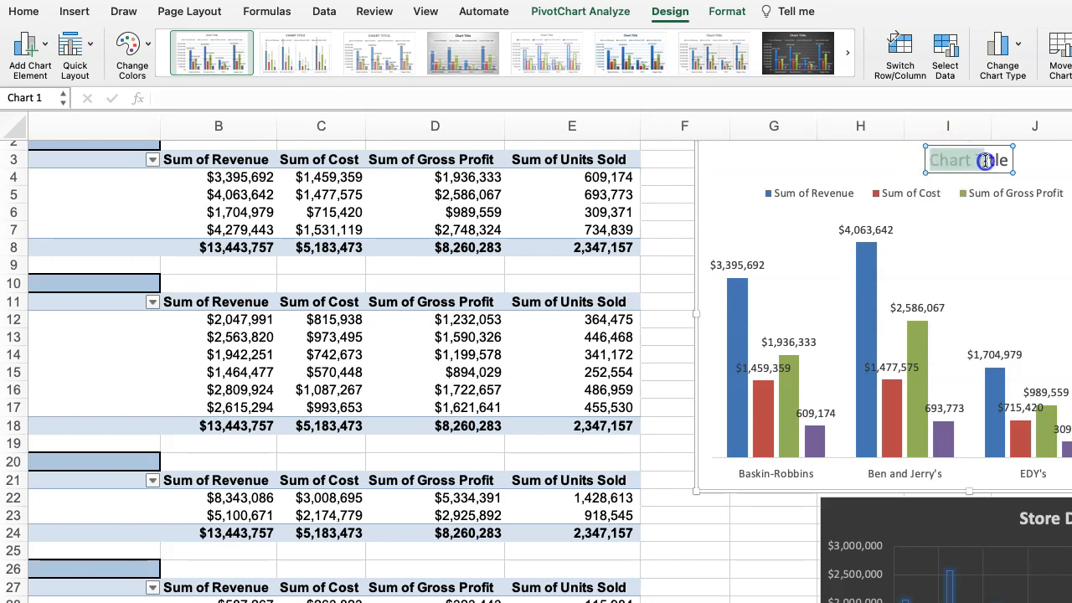
pyautogui.write('Brand Data')
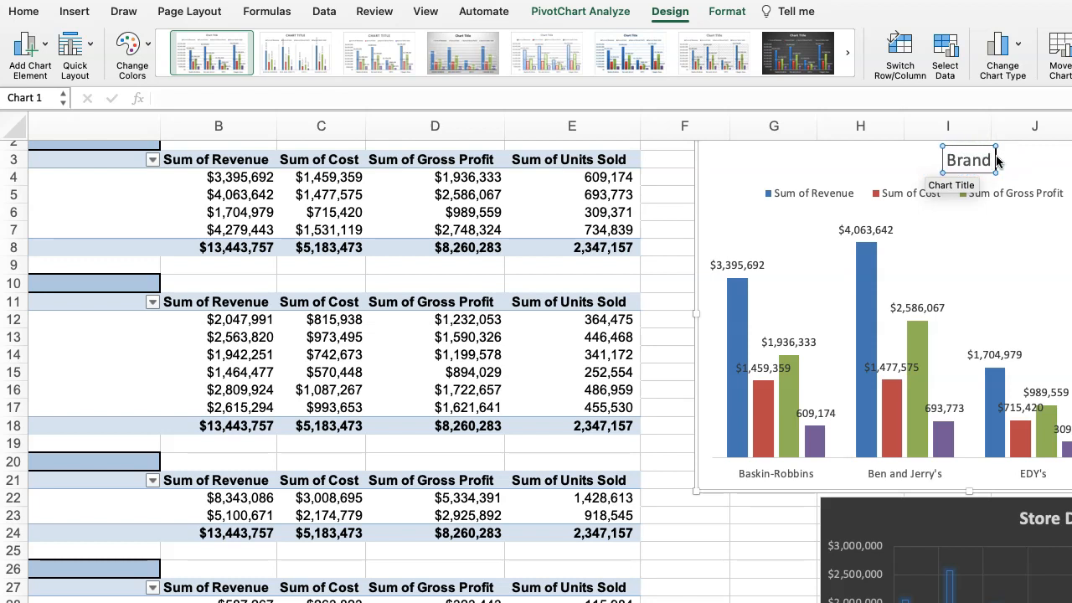
pyautogui.click(971, 238)
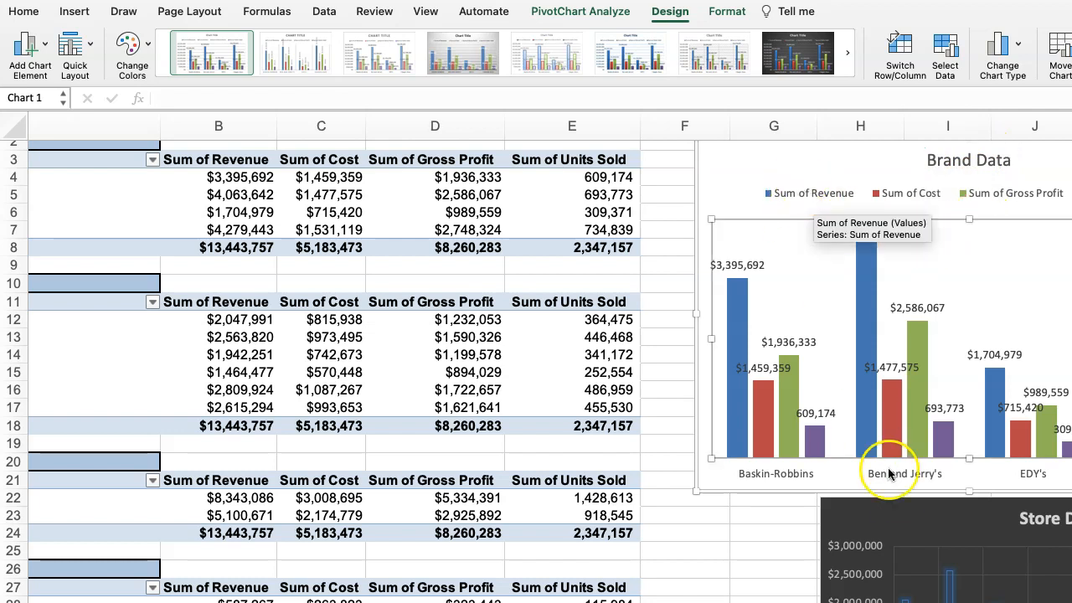
# Insert a PivotChart based on the Group pivot table.
pyautogui.click(907, 509)
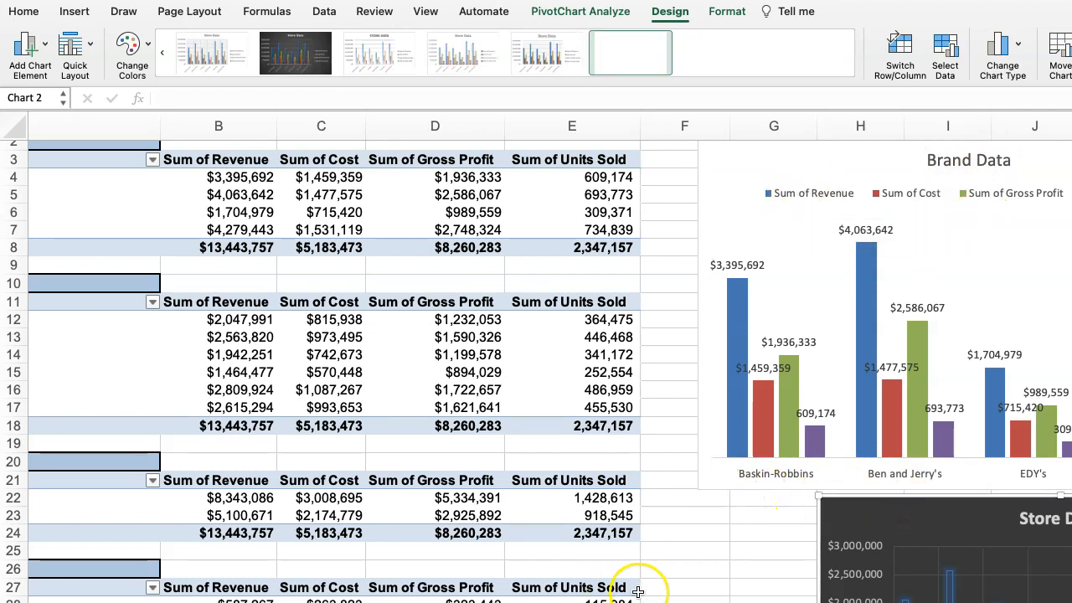
pyautogui.click(675, 524)
pyautogui.press('Left')
pyautogui.press('Home')
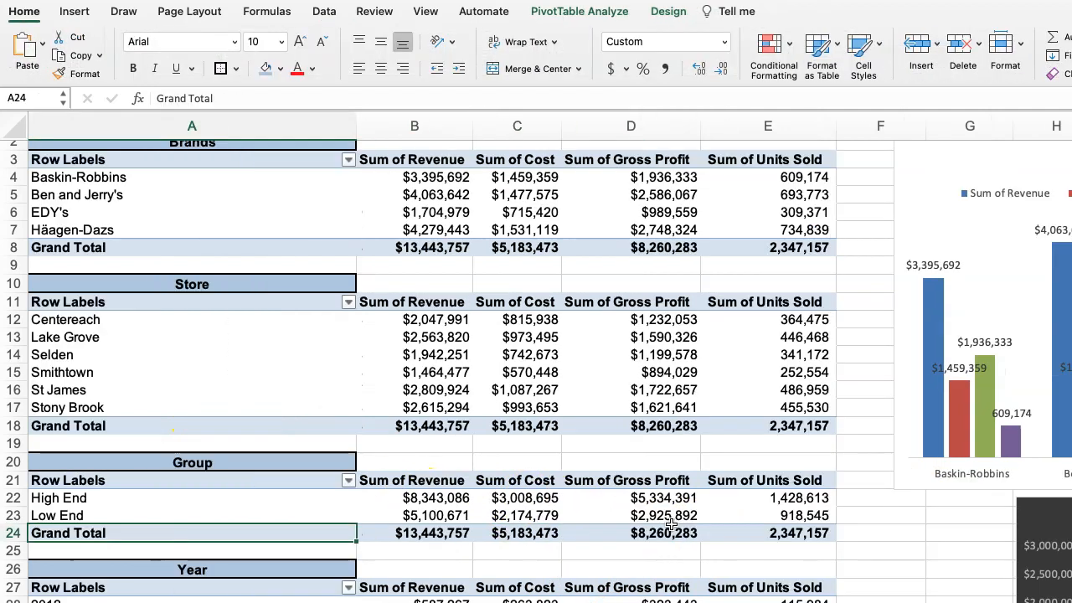
pyautogui.click(264, 527)
pyautogui.click(104, 496)
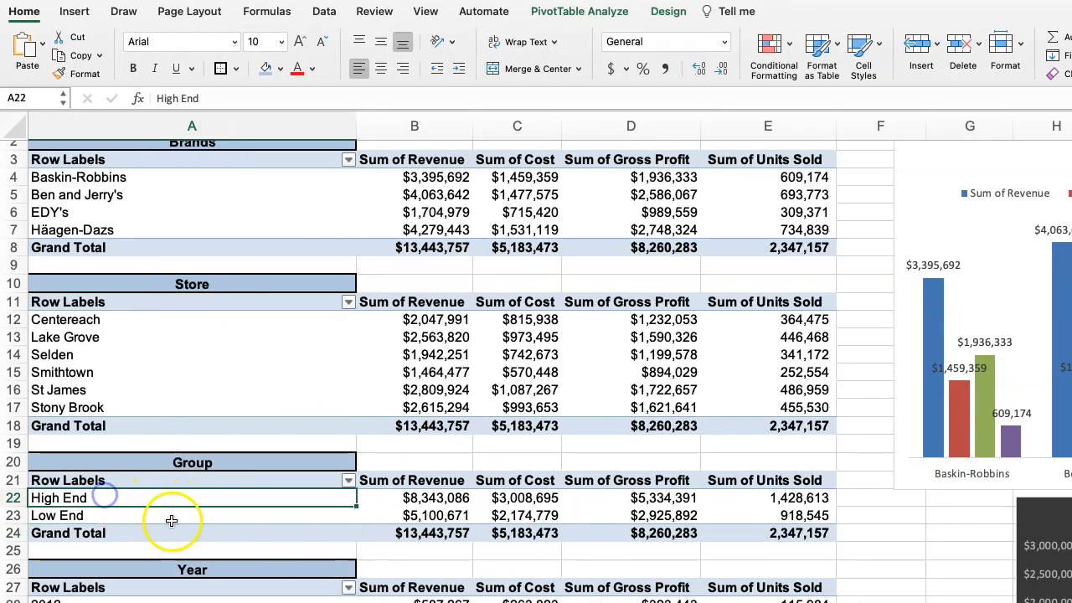
pyautogui.click(658, 10)
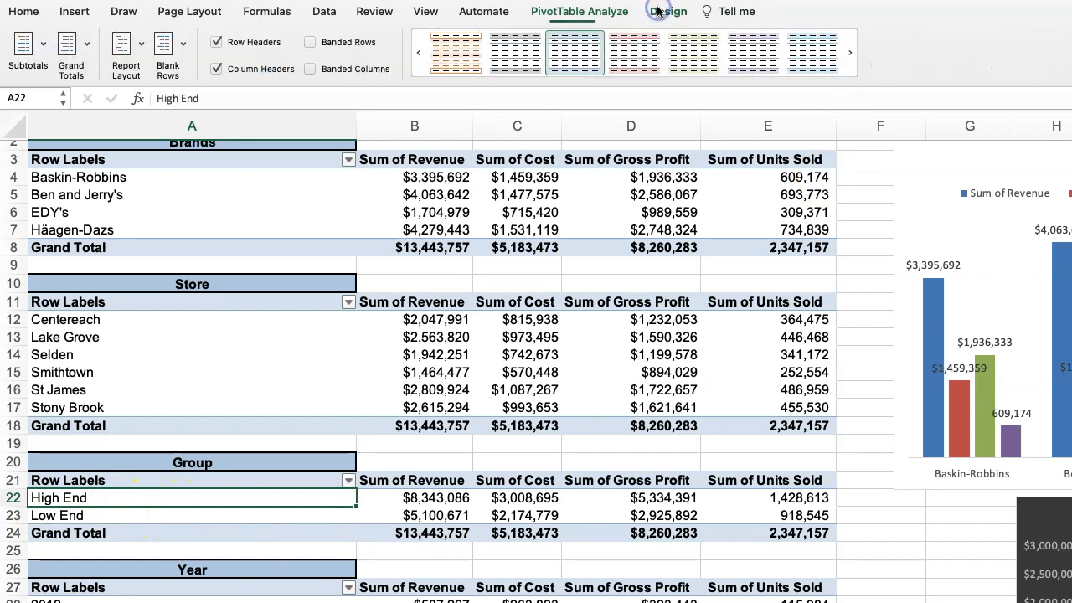
pyautogui.click(596, 13)
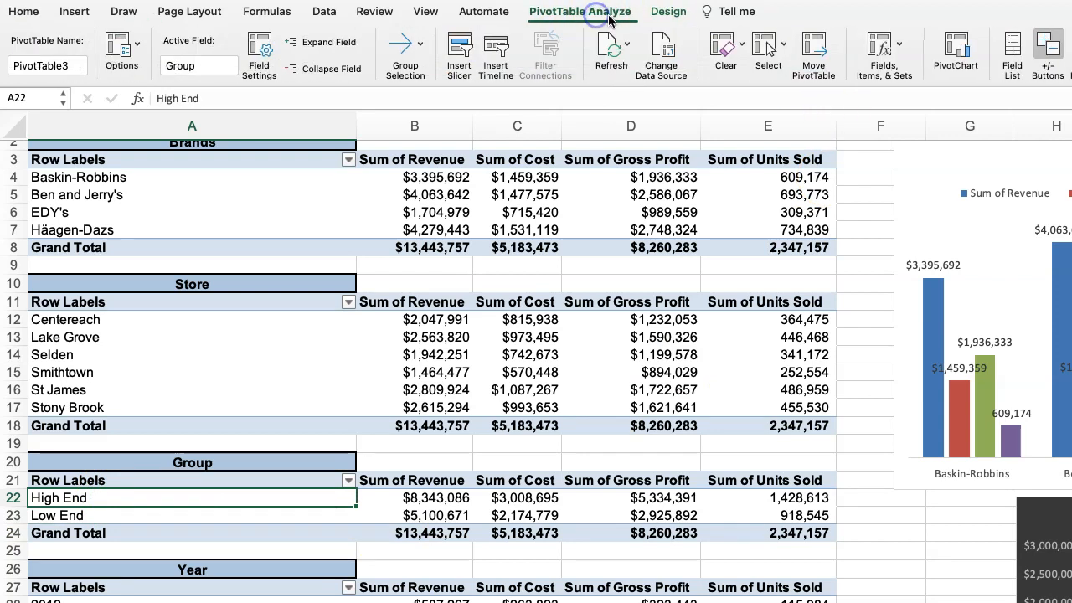
pyautogui.click(949, 55)
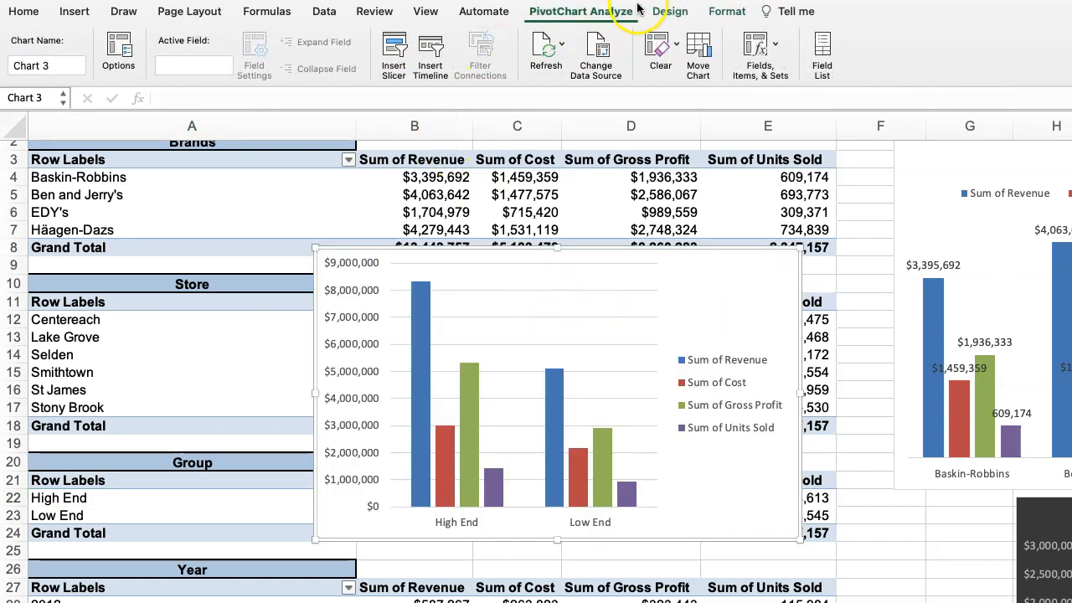
# Change the Group pivot chart to a basic 2-D pie chart.
pyautogui.click(662, 12)
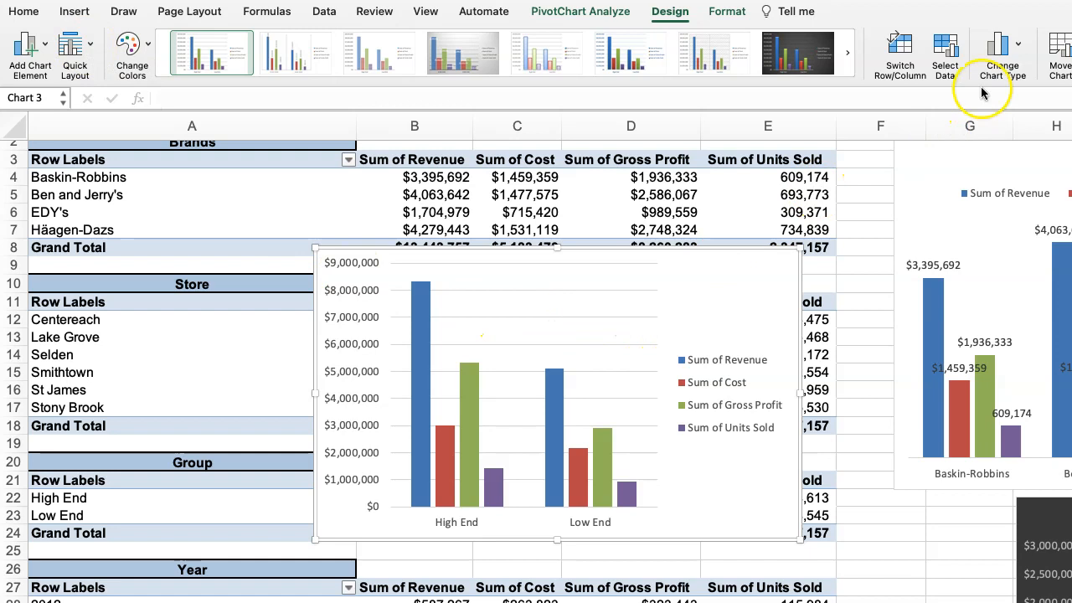
pyautogui.click(1016, 49)
pyautogui.click(1039, 113)
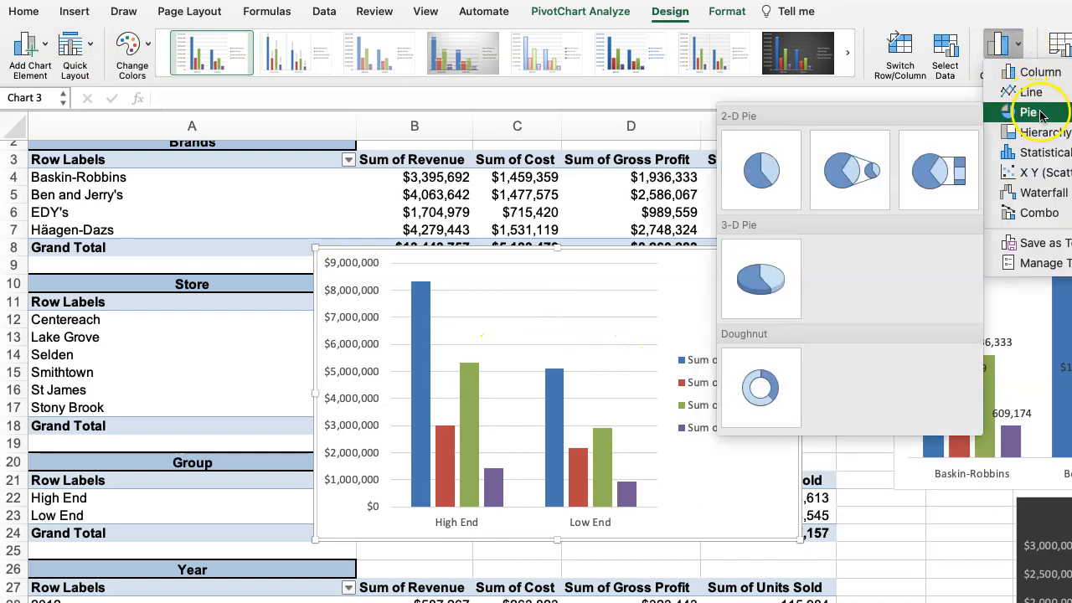
pyautogui.click(761, 170)
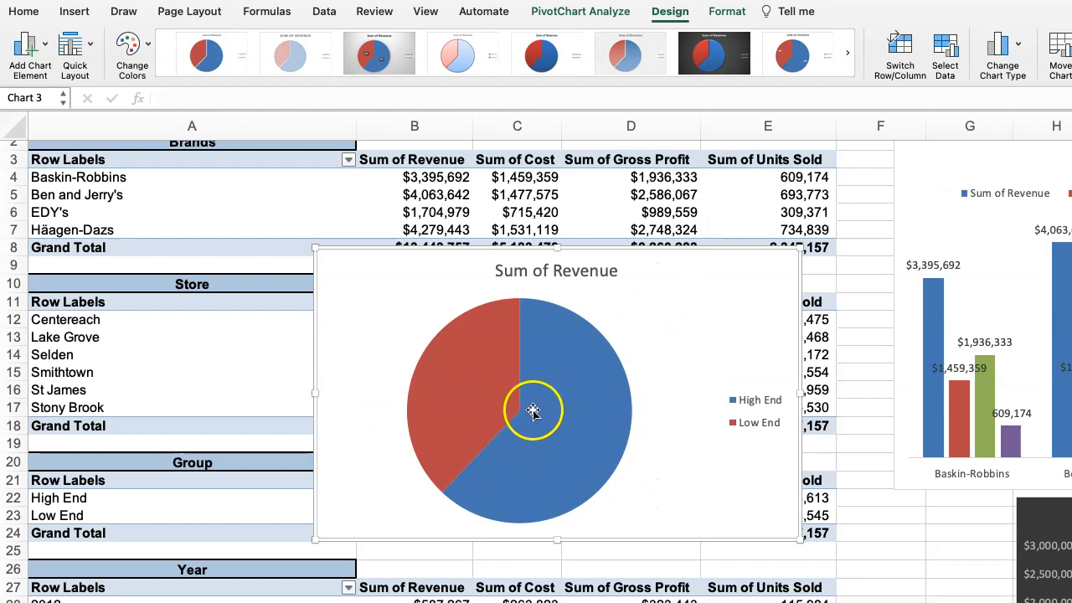
# Extend the pie chart's title so that it reads Sum of Revenue By Group.
pyautogui.click(539, 271)
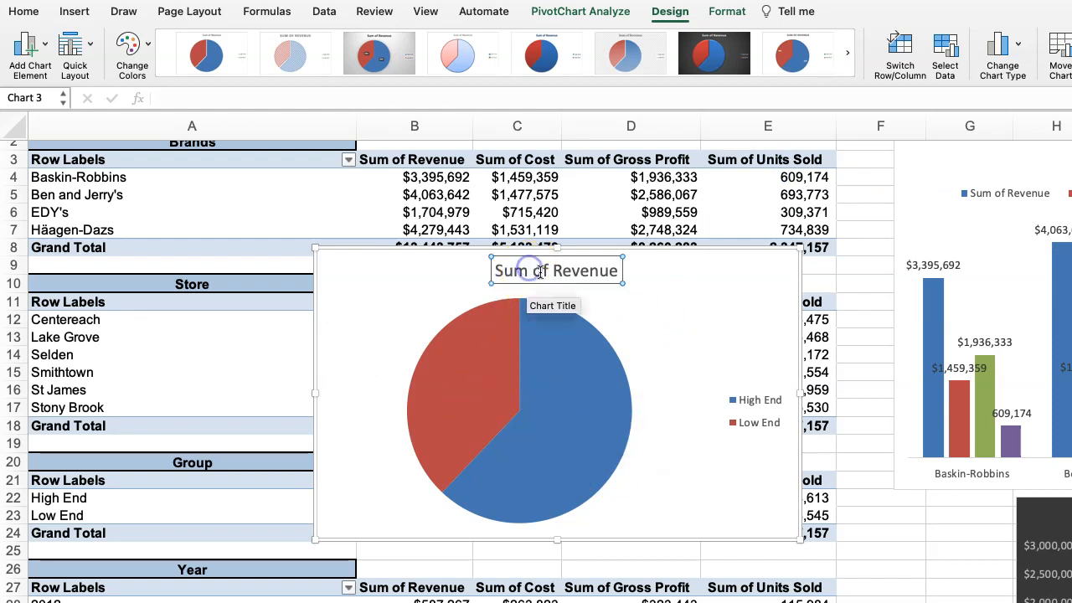
pyautogui.click(618, 271)
pyautogui.write('BY')
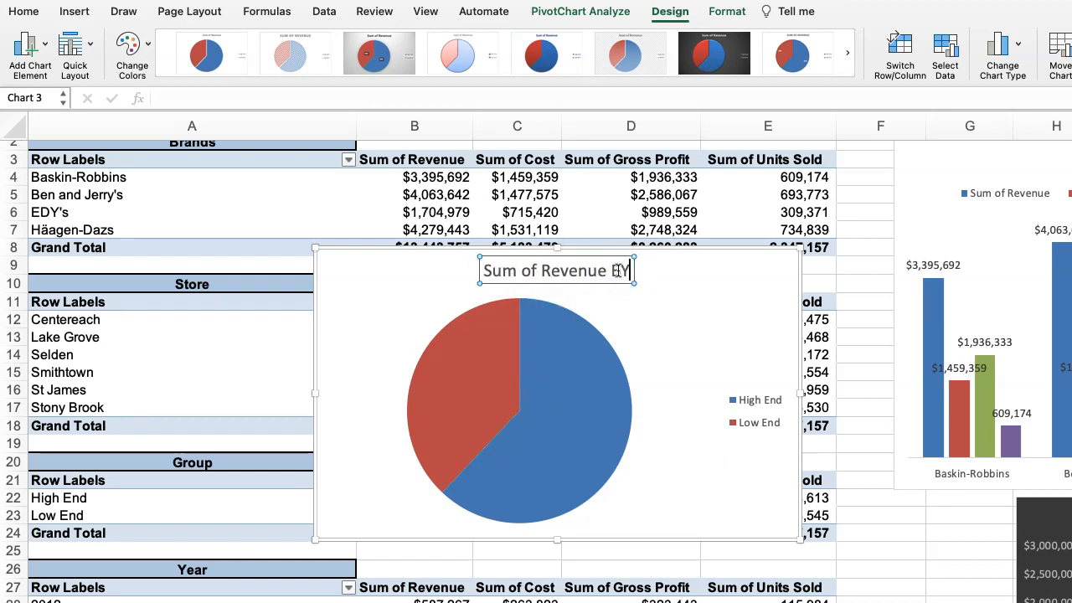
pyautogui.press('BackSpace')
pyautogui.write('y Group')
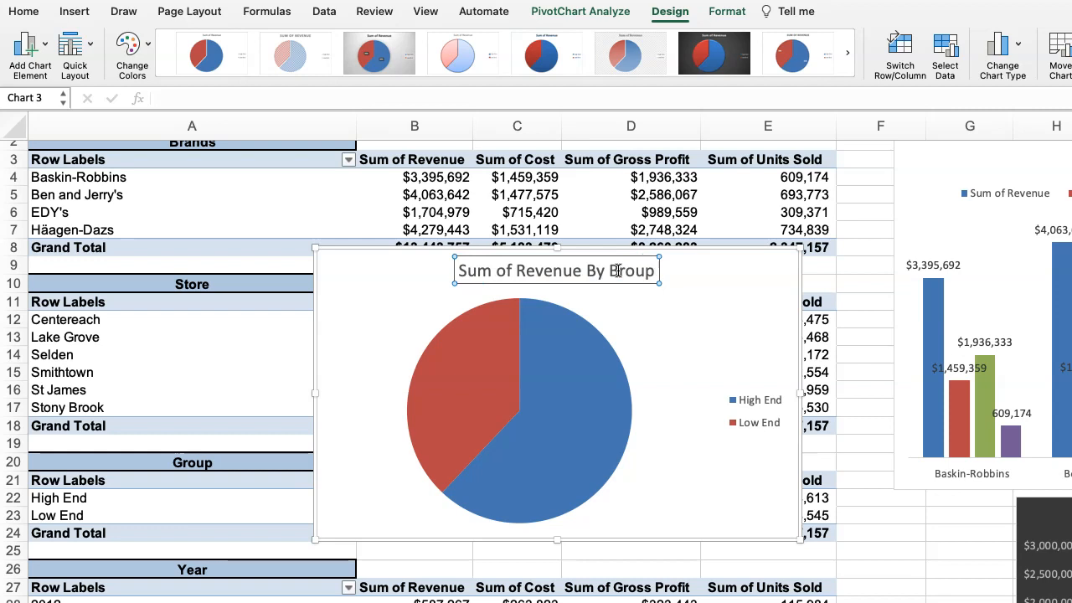
pyautogui.click(382, 318)
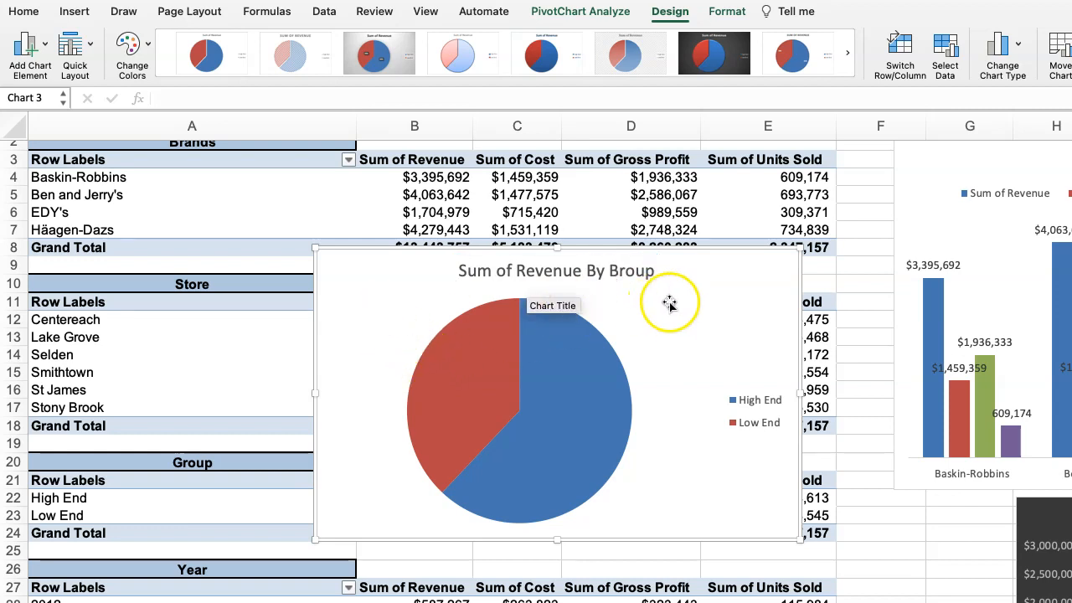
pyautogui.moveTo(700, 293); pyautogui.dragTo(591, 306)
pyautogui.click(528, 312)
pyautogui.click(578, 306)
pyautogui.write('G')
pyautogui.press('Delete')
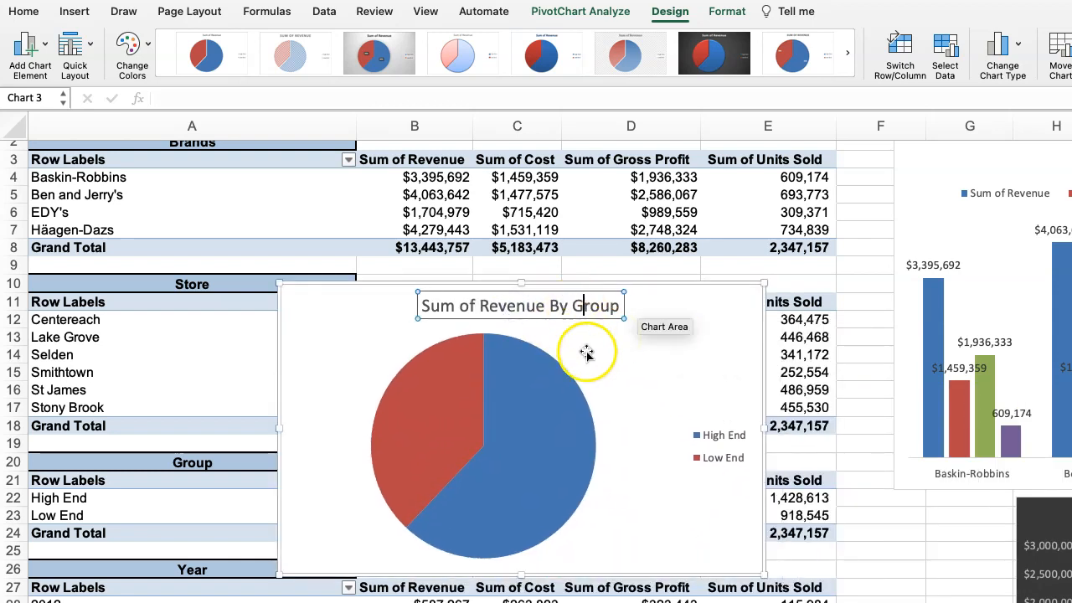
# Move the Group pie chart beside the tables, over the lower part of the Store Data chart.
pyautogui.click(596, 375)
pyautogui.click(336, 321)
pyautogui.moveTo(336, 322); pyautogui.dragTo(1065, 596)
# Insert a PivotChart based on the Year pivot table.
pyautogui.scroll(-5, 493, 383)
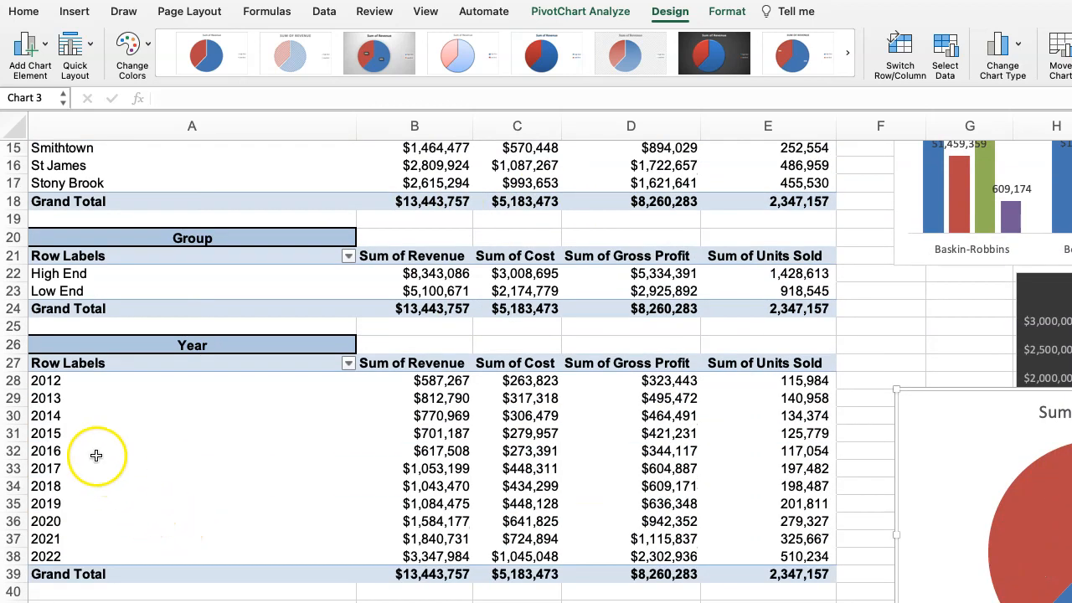
pyautogui.click(86, 436)
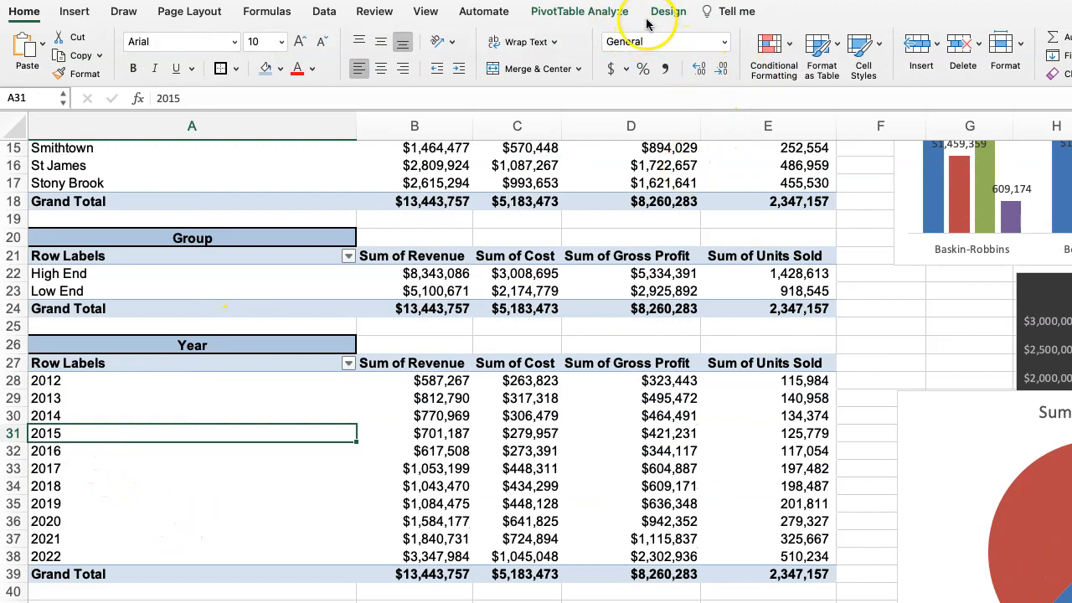
pyautogui.click(582, 12)
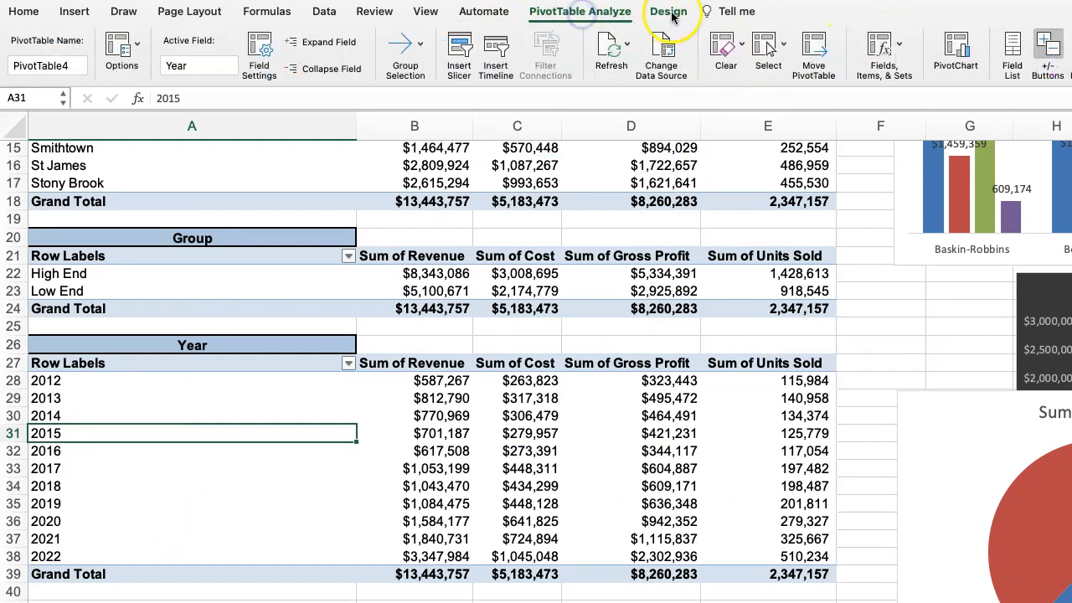
pyautogui.click(959, 52)
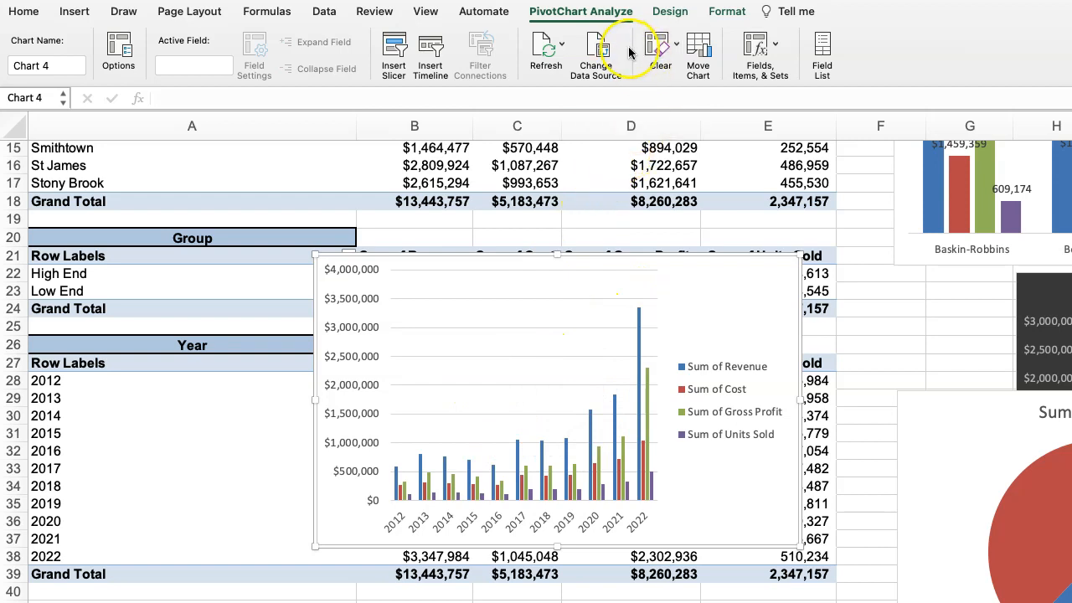
# Change the Year pivot chart to a 2-D stacked line with markers, and enlarge it in width and height.
pyautogui.click(666, 15)
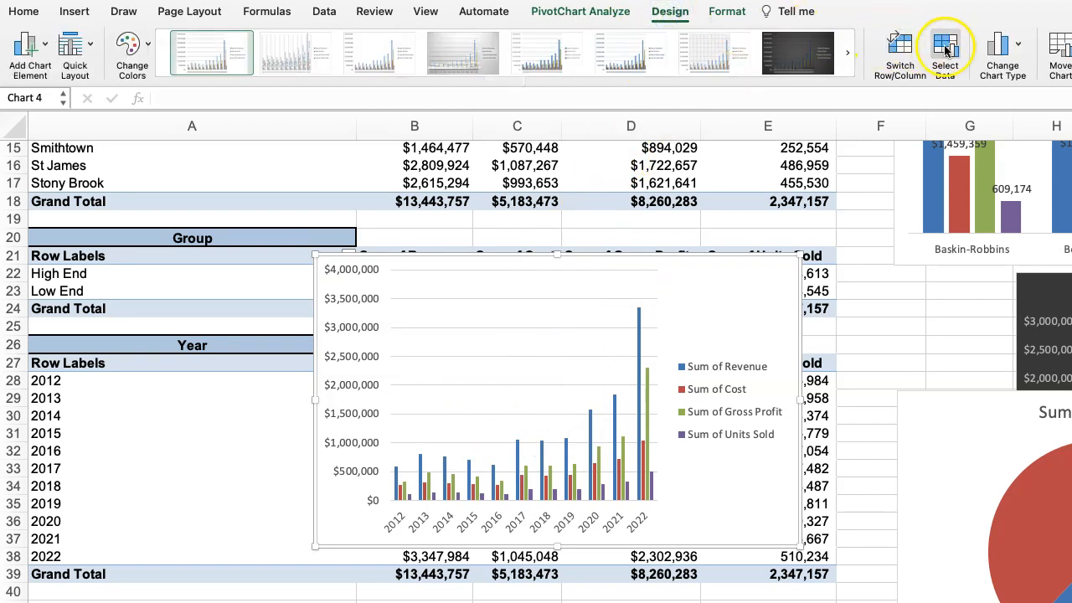
pyautogui.click(1006, 50)
pyautogui.moveTo(1029, 94)
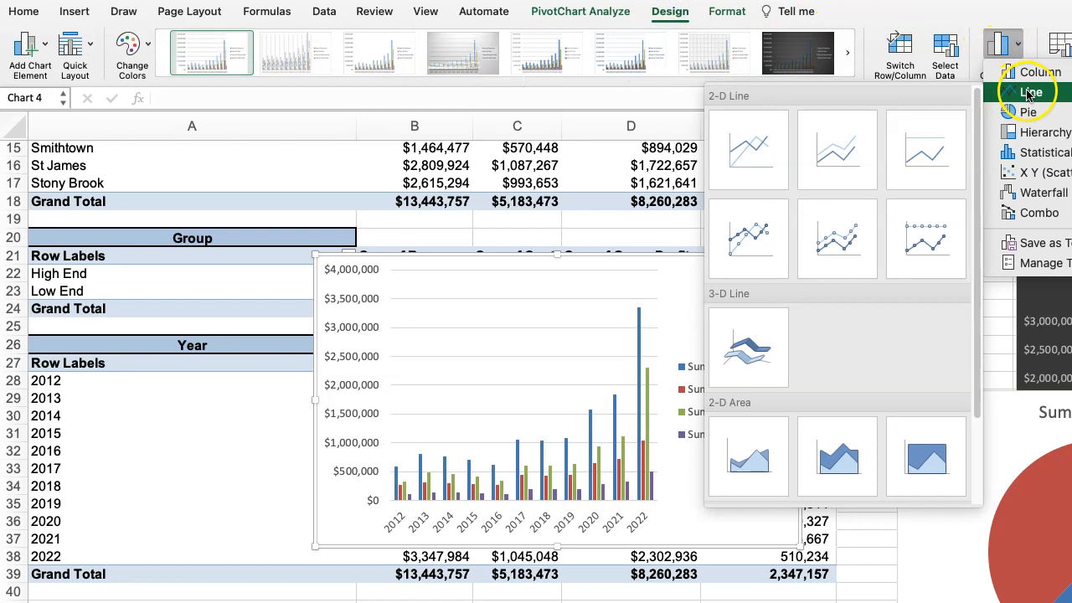
pyautogui.click(837, 237)
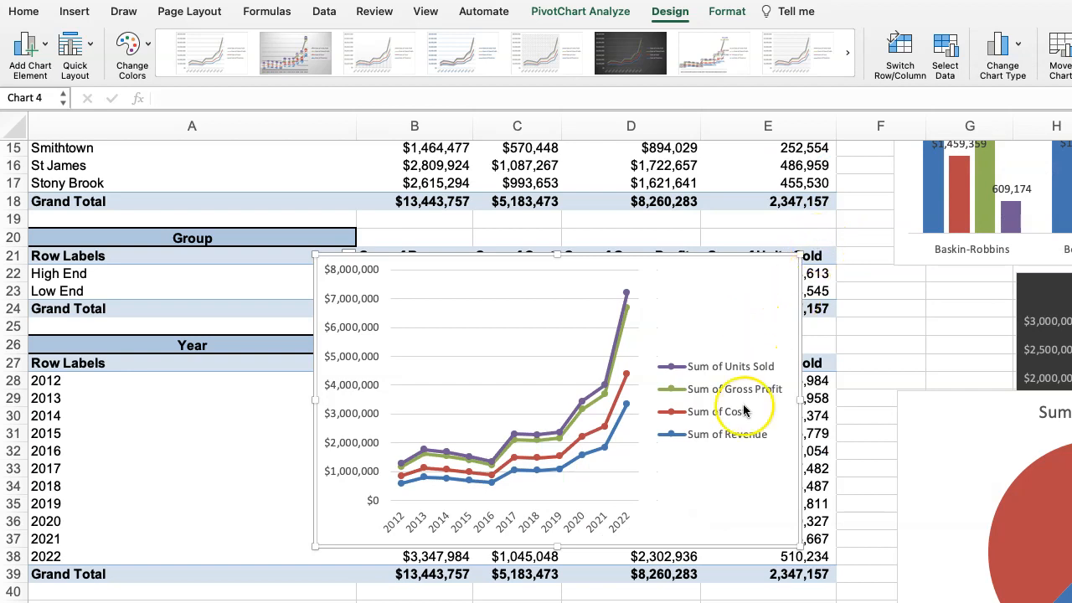
pyautogui.moveTo(811, 546); pyautogui.dragTo(956, 550)
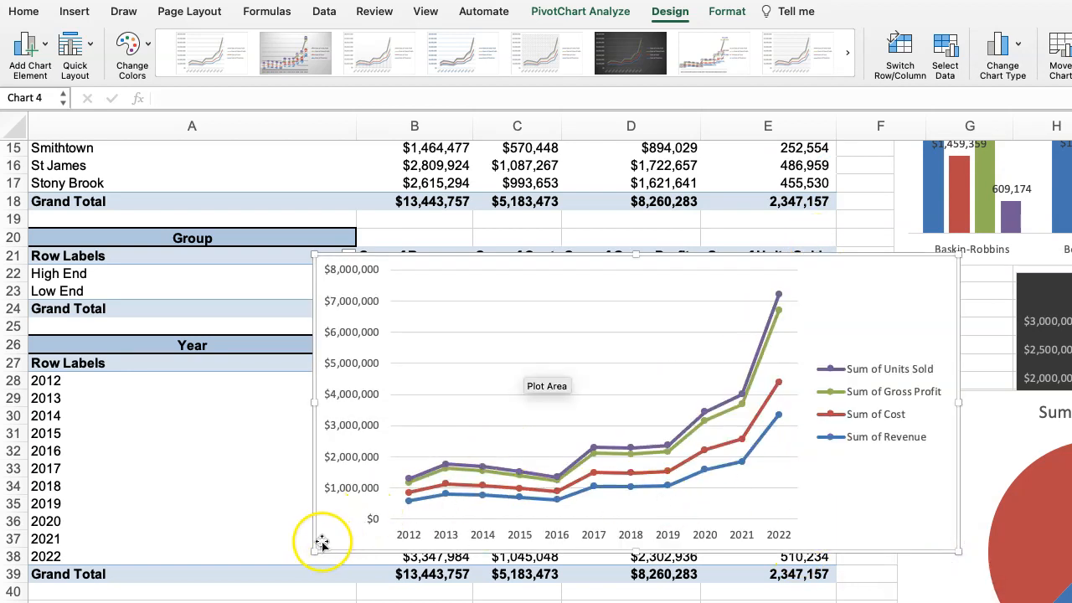
pyautogui.moveTo(313, 548); pyautogui.dragTo(309, 572)
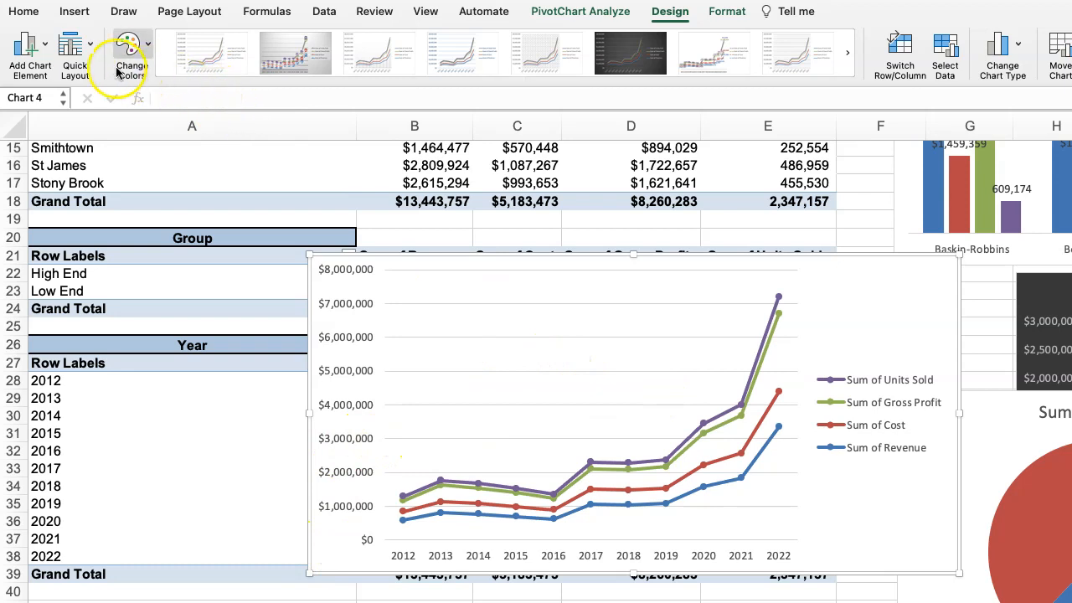
# Try the quick layout with a title, data labels and a legend below the plot on the Year line chart.
pyautogui.click(91, 51)
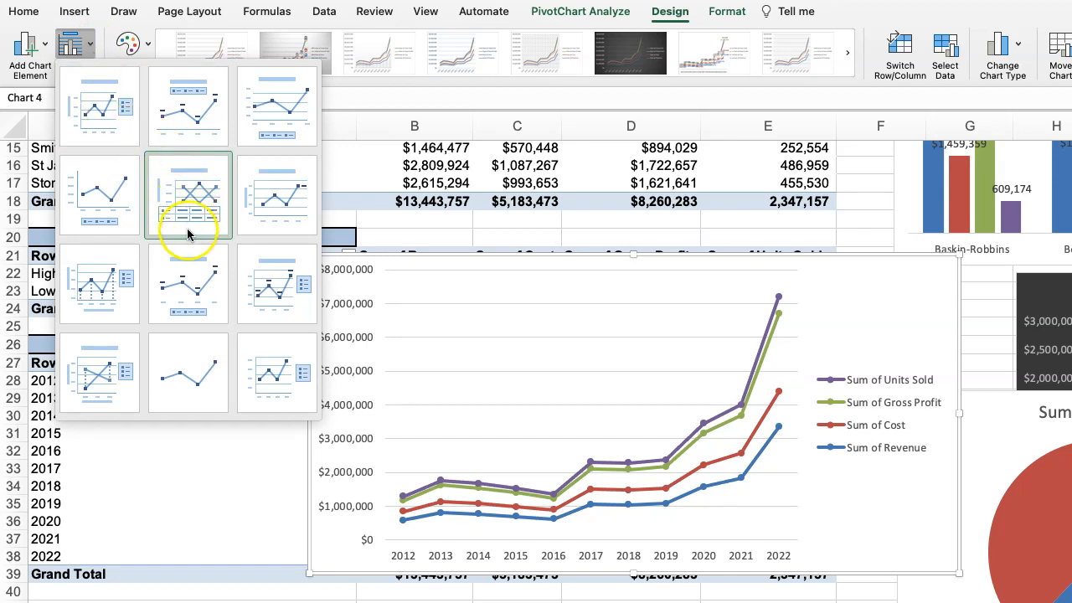
pyautogui.click(186, 279)
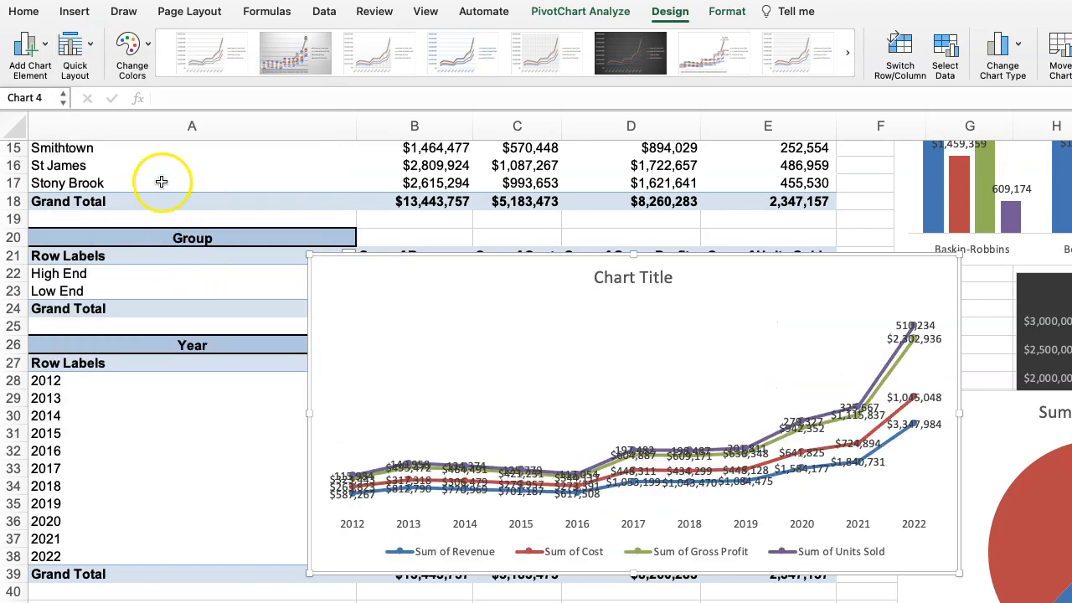
pyautogui.click(144, 44)
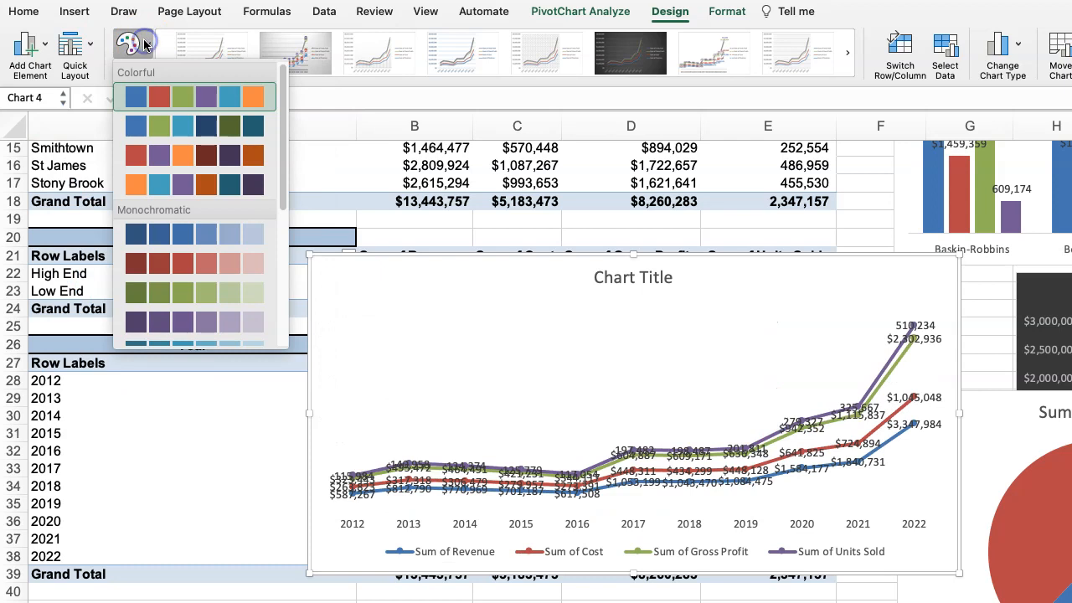
pyautogui.click(90, 50)
# Give the Year line chart the untitled quick layout with the legend below the plot, and apply the dark style with glowing lines and gridlines.
pyautogui.click(91, 50)
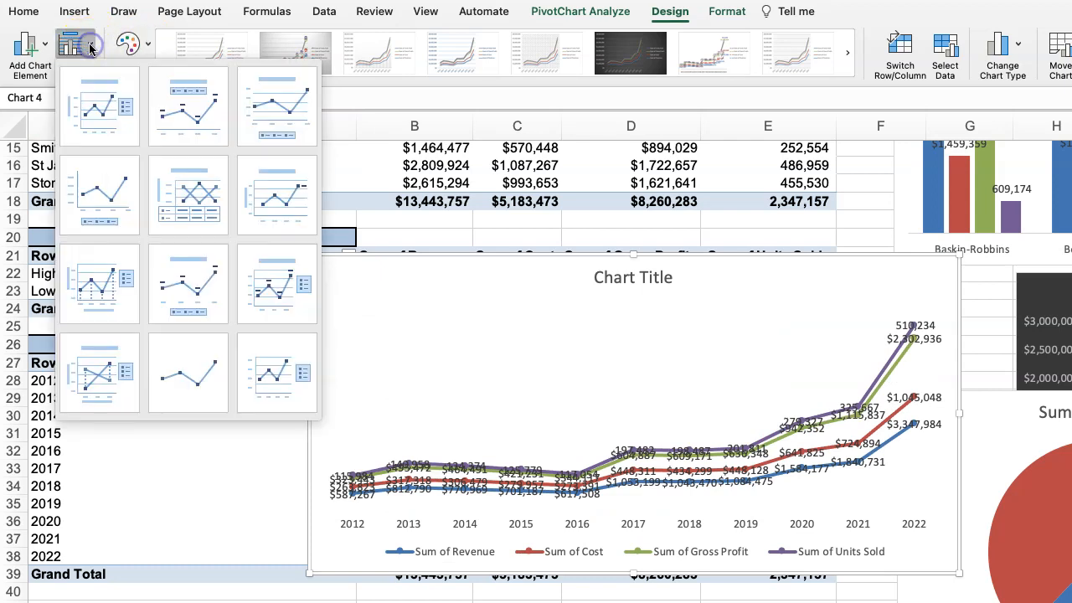
pyautogui.click(101, 181)
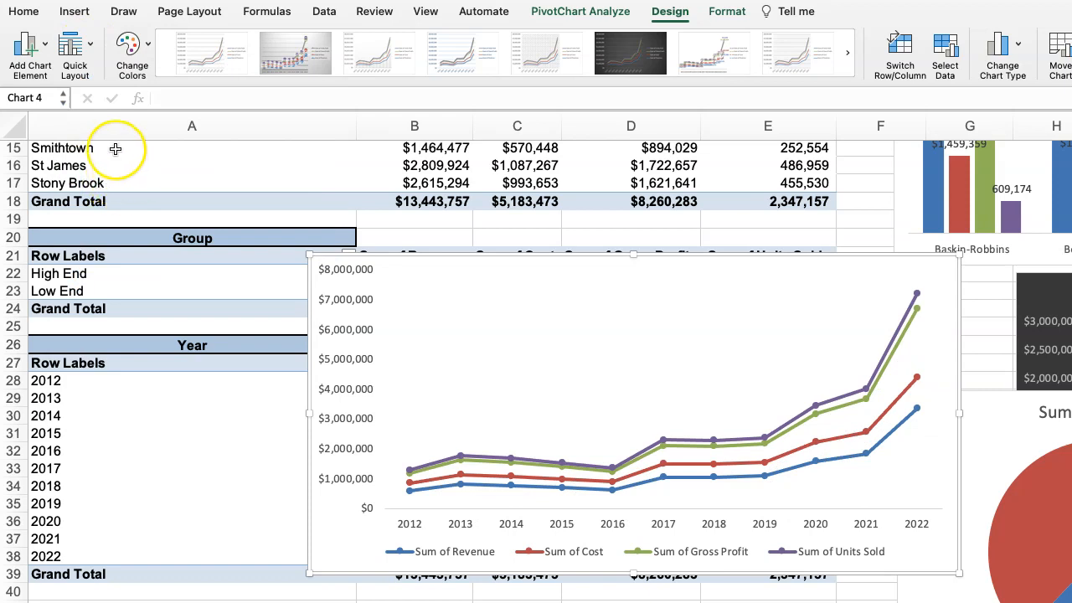
pyautogui.click(42, 48)
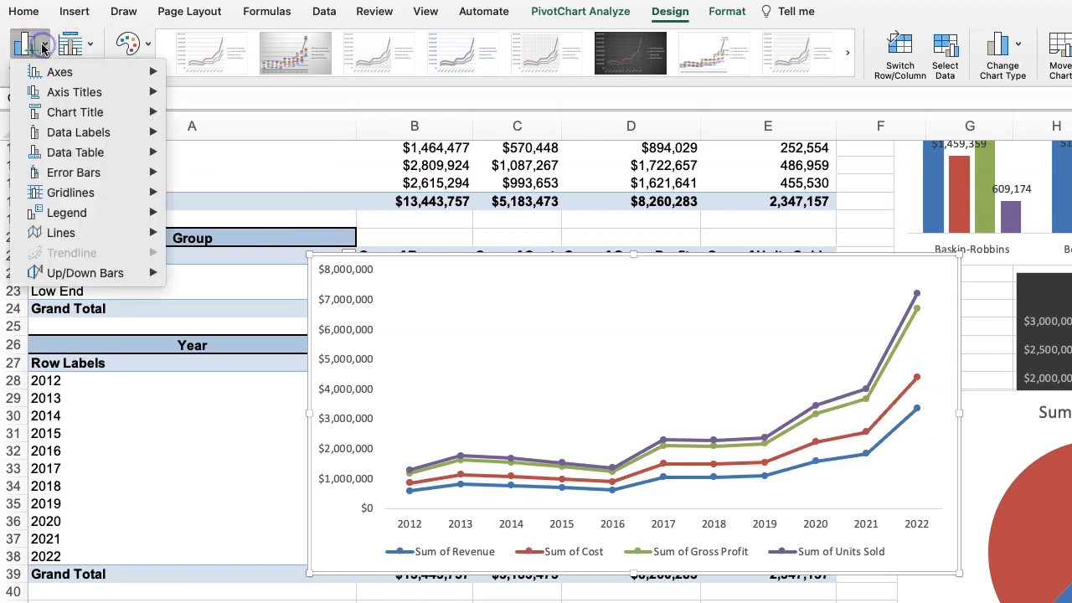
pyautogui.moveTo(54, 99)
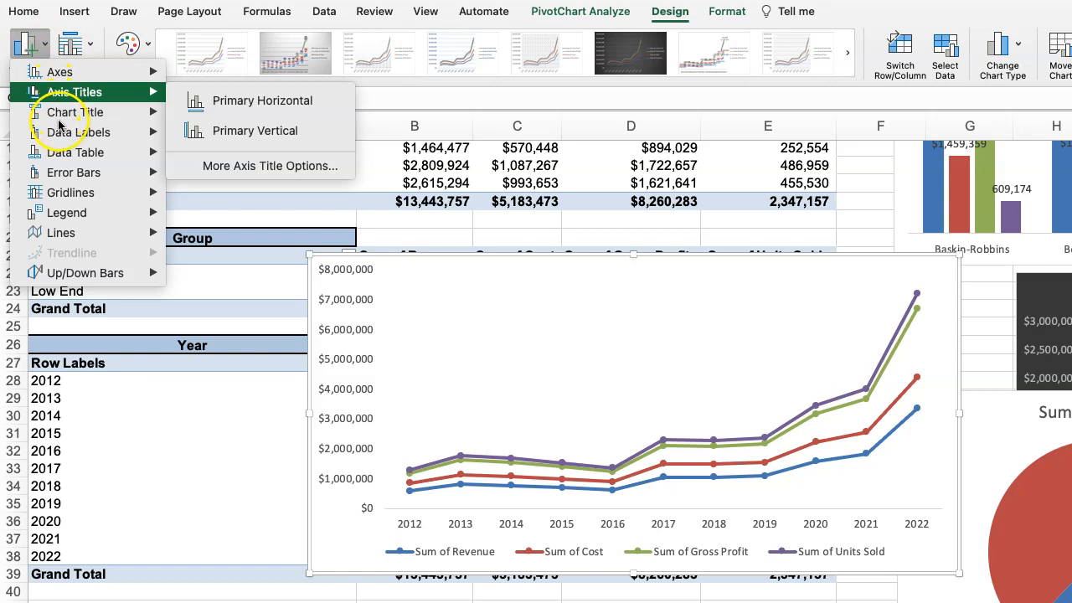
pyautogui.click(846, 57)
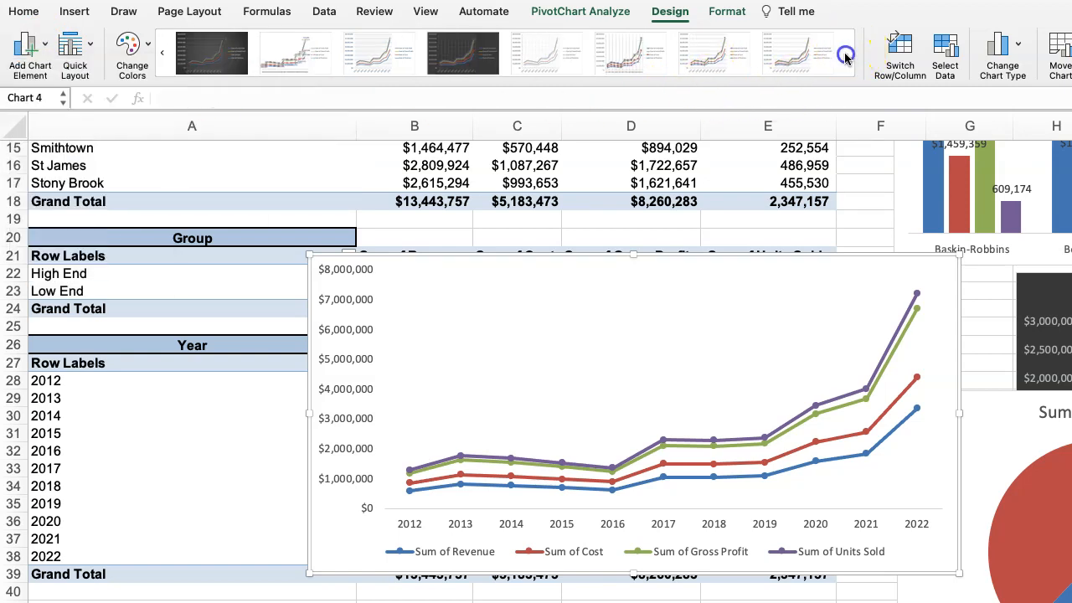
pyautogui.click(457, 52)
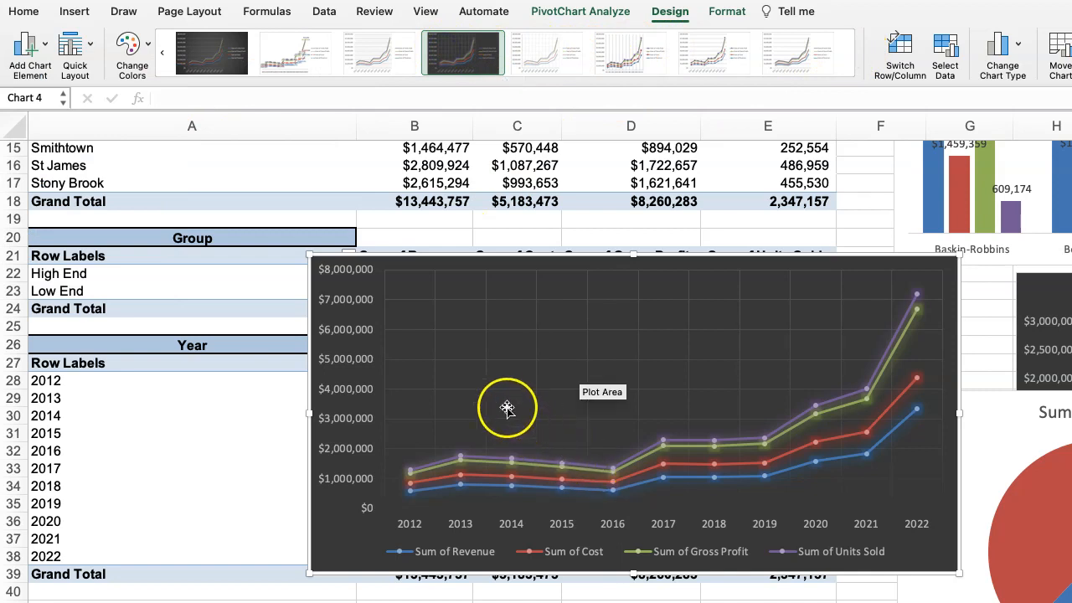
# Add a title naming the year data above the Year line chart, and move the chart beside the tables, over the lower part of the Group pie chart.
pyautogui.click(44, 55)
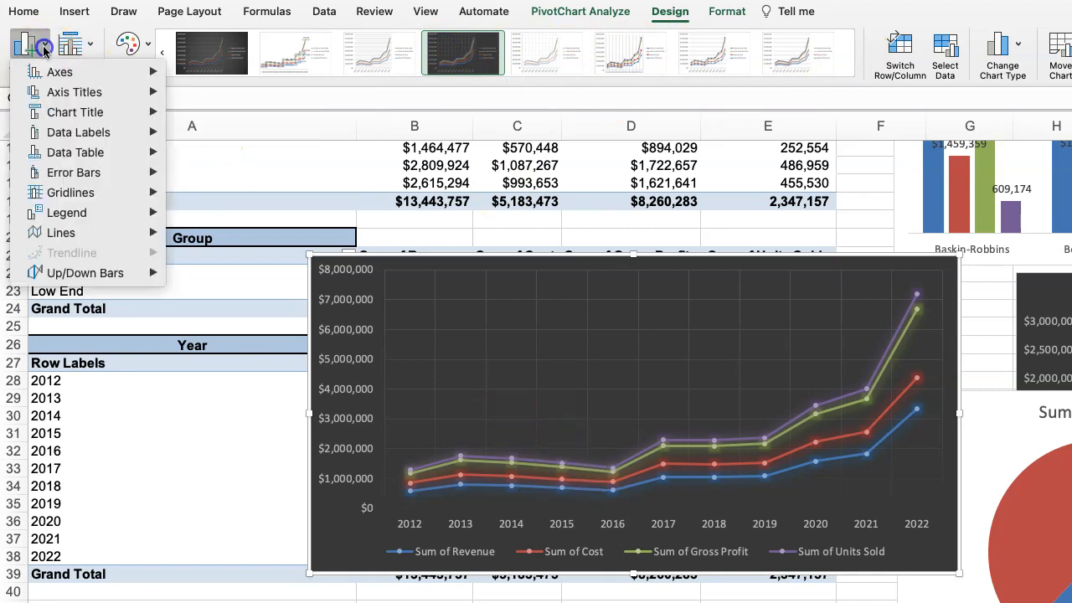
pyautogui.moveTo(56, 75)
pyautogui.moveTo(105, 112)
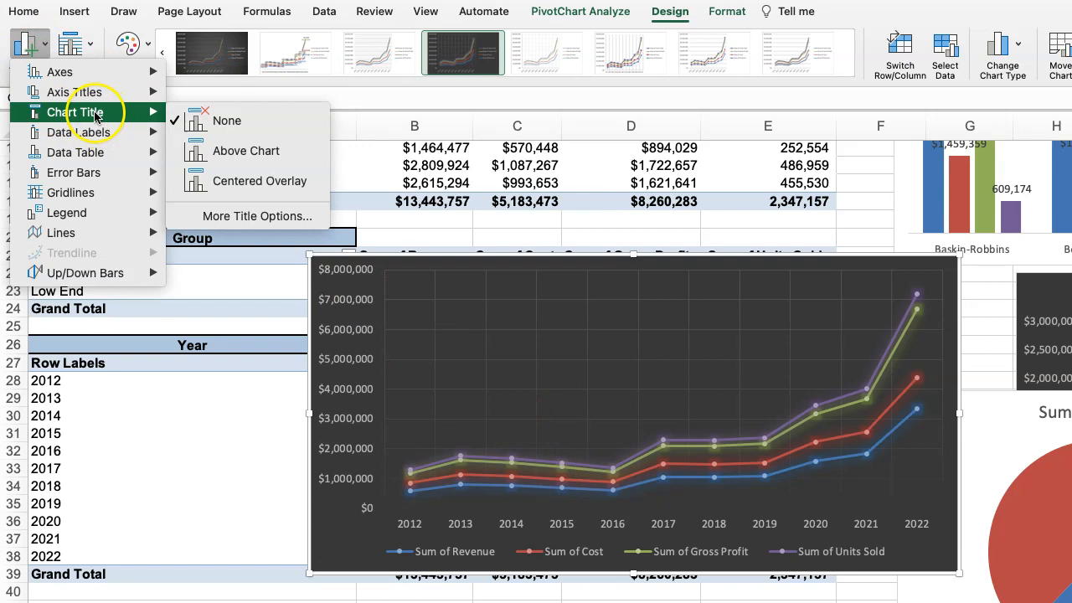
pyautogui.click(232, 155)
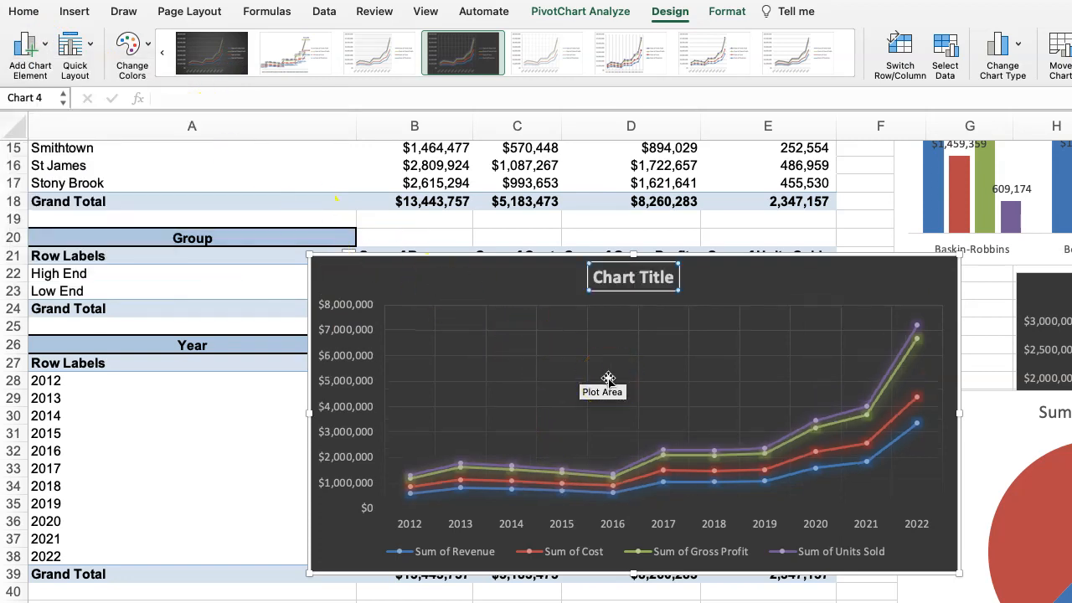
pyautogui.click(594, 281)
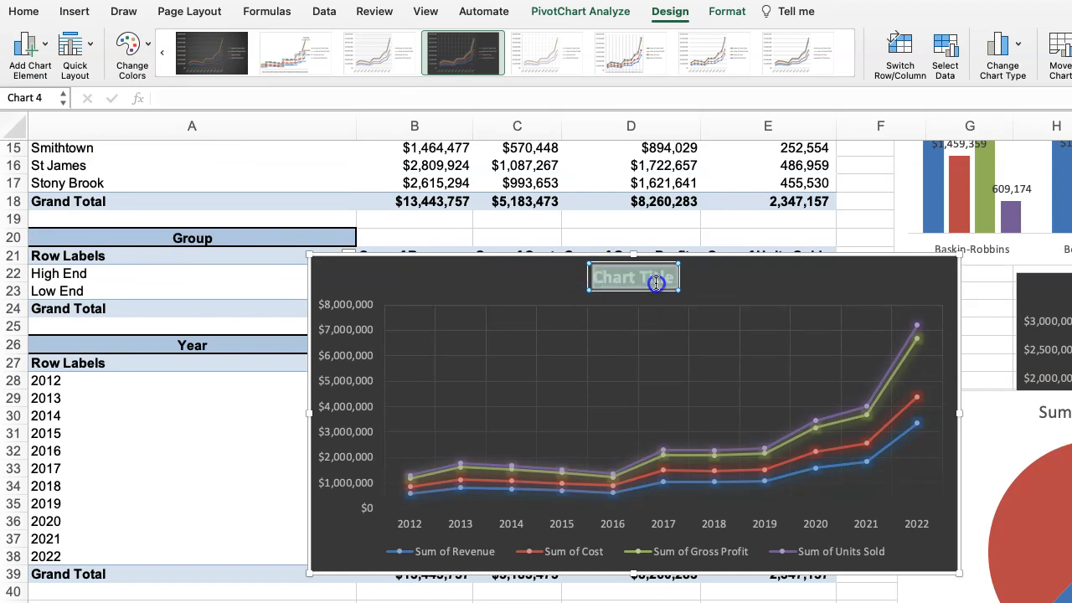
pyautogui.write('YE')
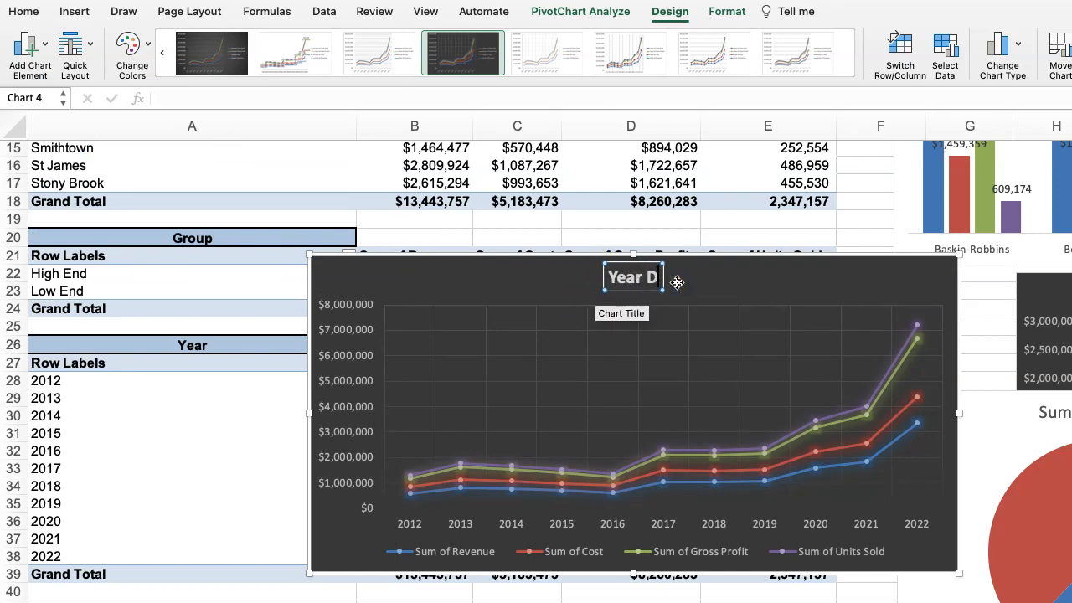
pyautogui.moveTo(491, 282); pyautogui.dragTo(951, 542)
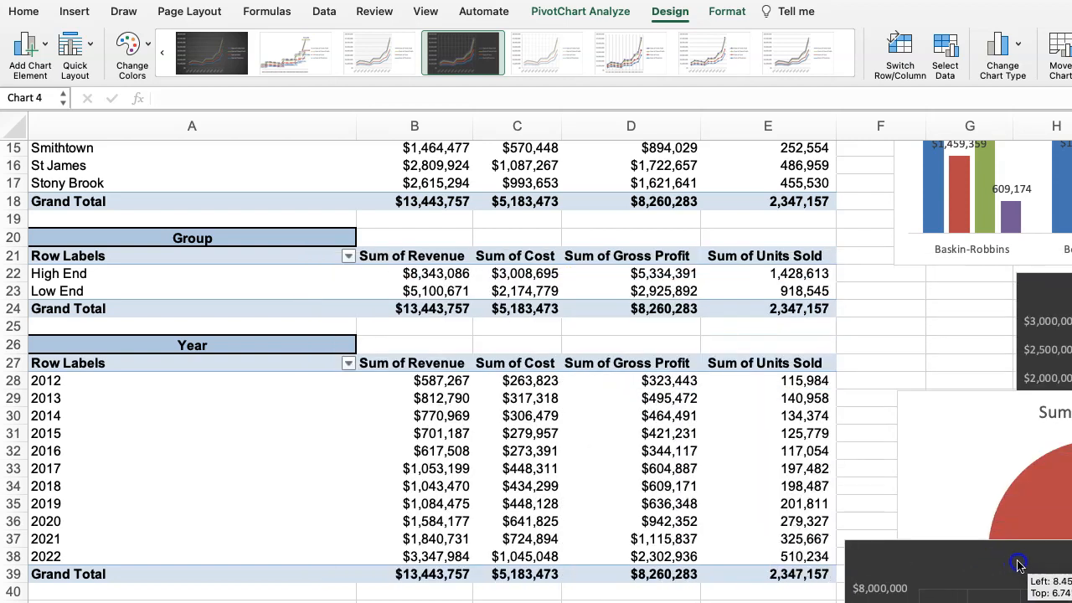
# Insert a PivotChart based on the Flavor pivot table.
pyautogui.scroll(-10, 363, 366)
pyautogui.scroll(-8, 318, 395)
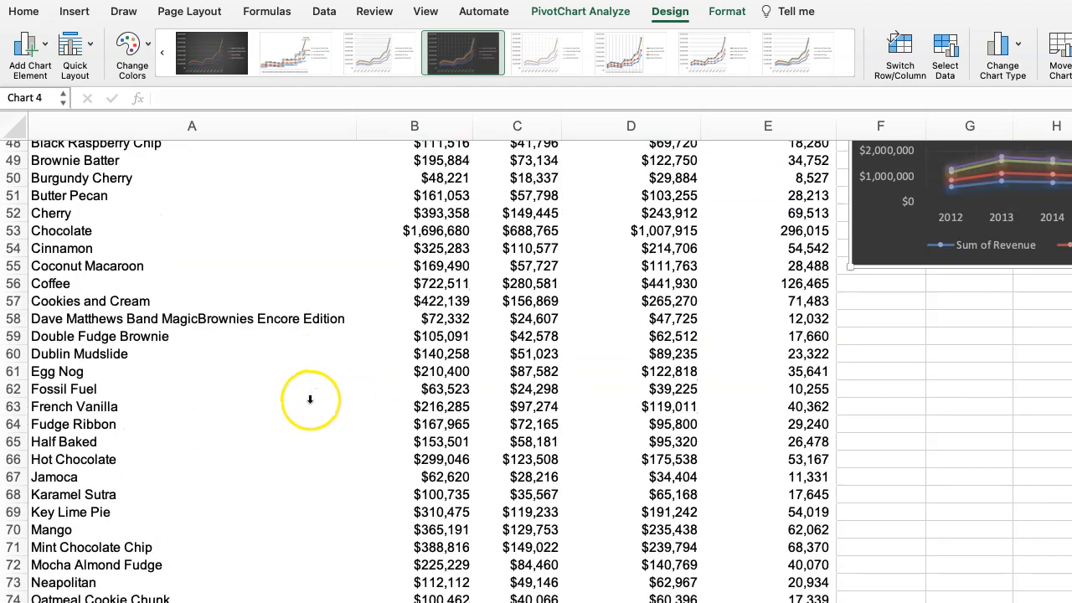
pyautogui.scroll(6, 310, 395)
pyautogui.scroll(6, 120, 359)
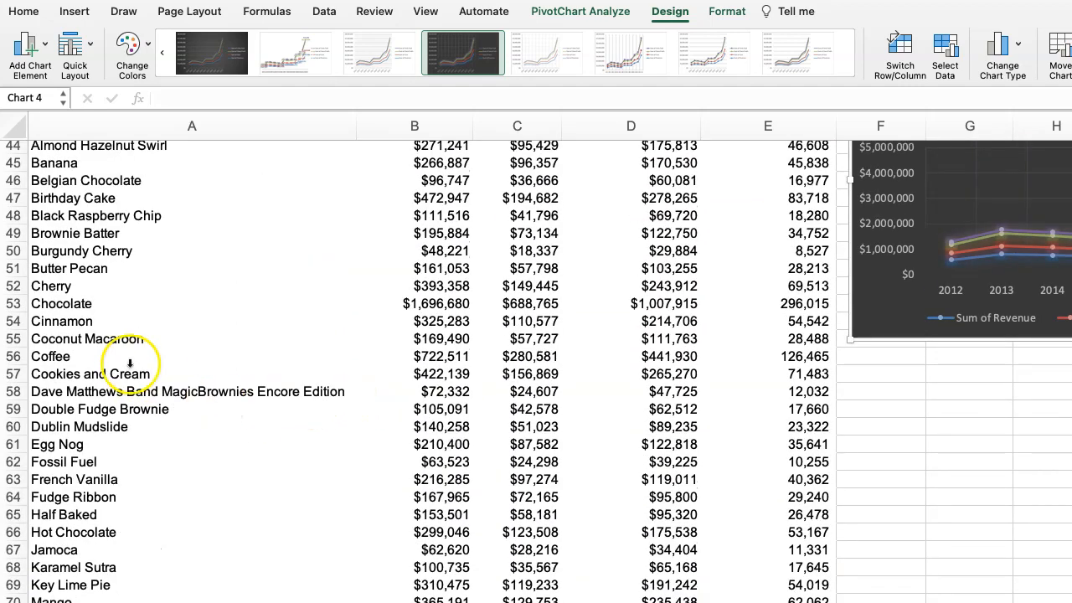
pyautogui.click(131, 379)
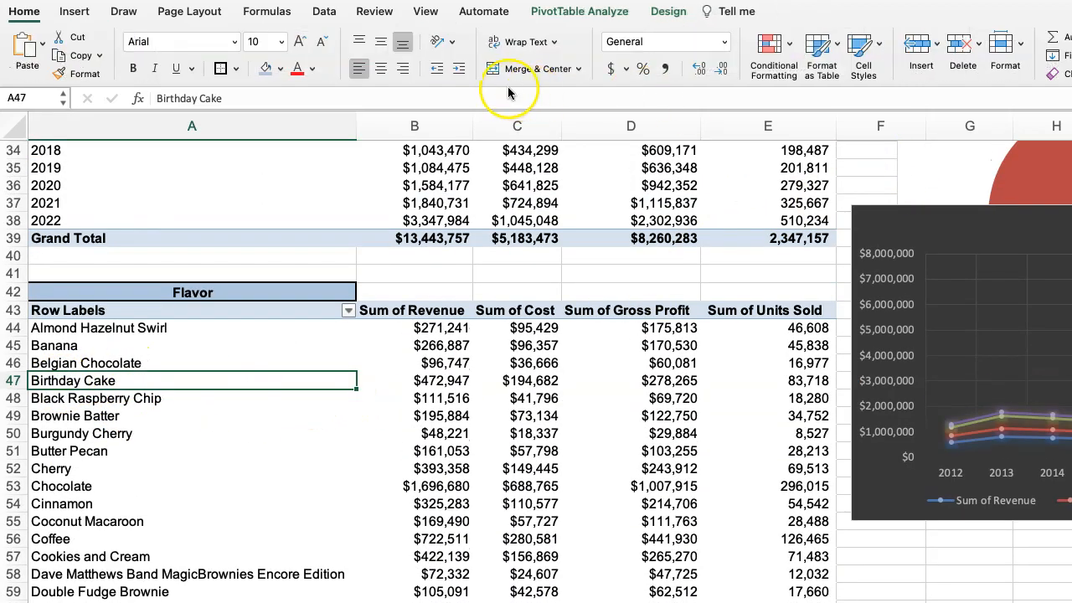
pyautogui.click(609, 15)
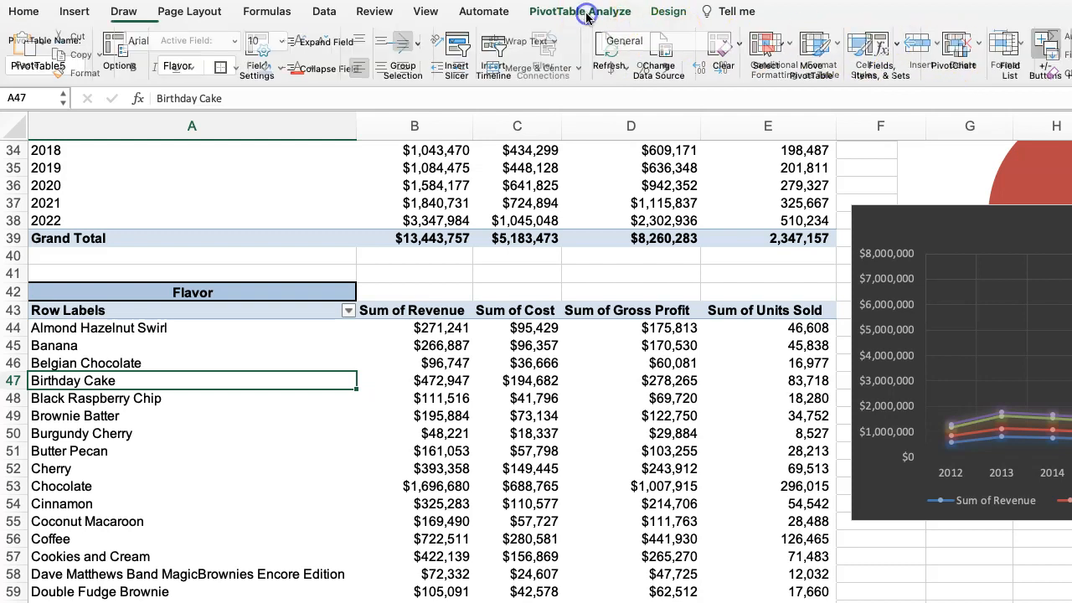
pyautogui.click(952, 61)
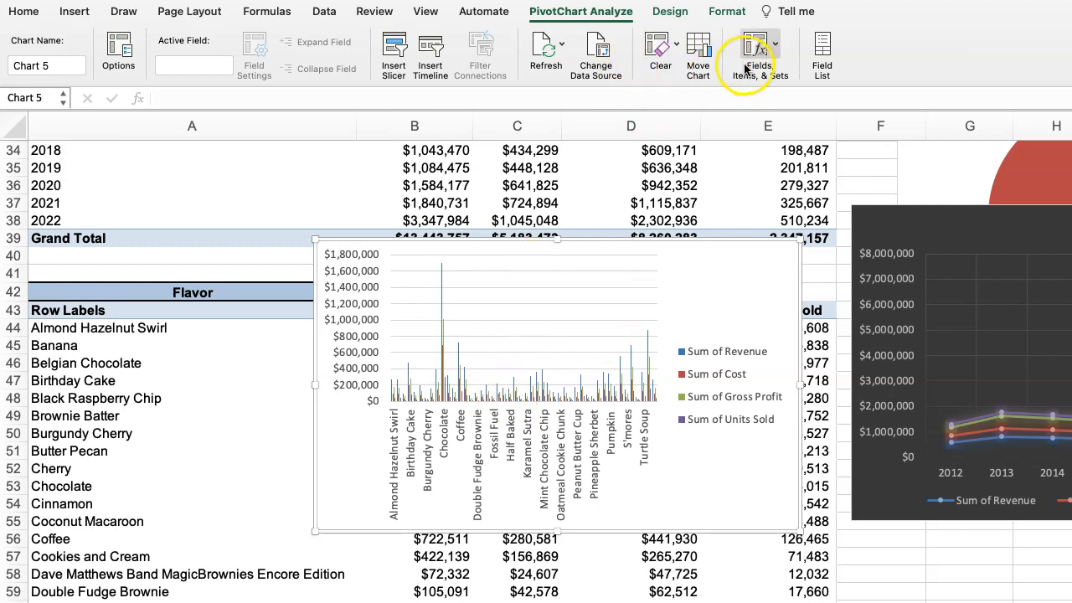
# Try to change the Flavor pivot chart to a treemap, and delete the chart.
pyautogui.click(670, 11)
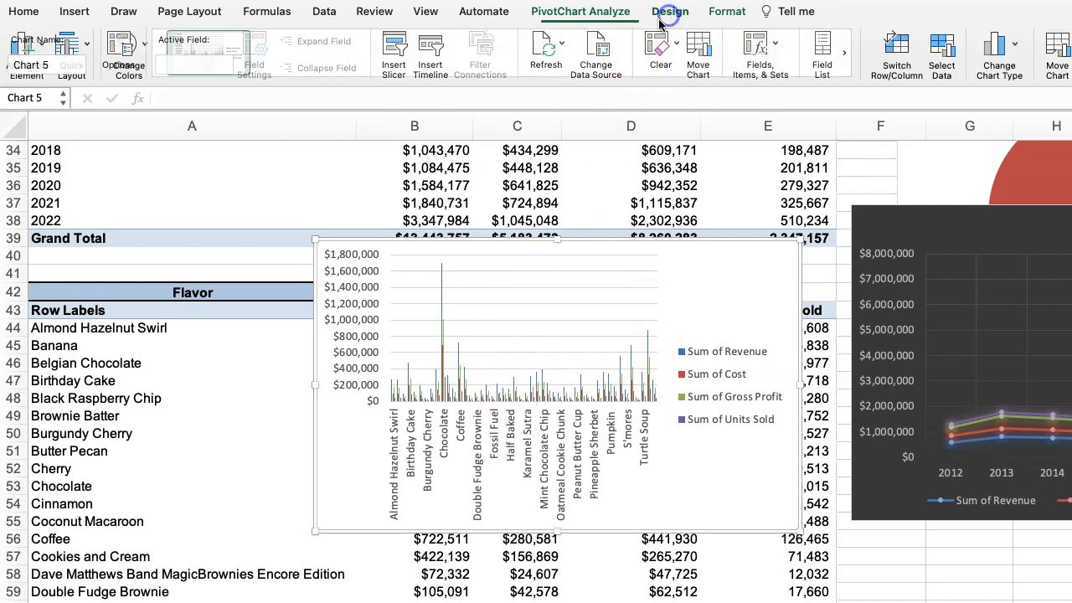
pyautogui.click(1016, 54)
pyautogui.moveTo(1044, 212)
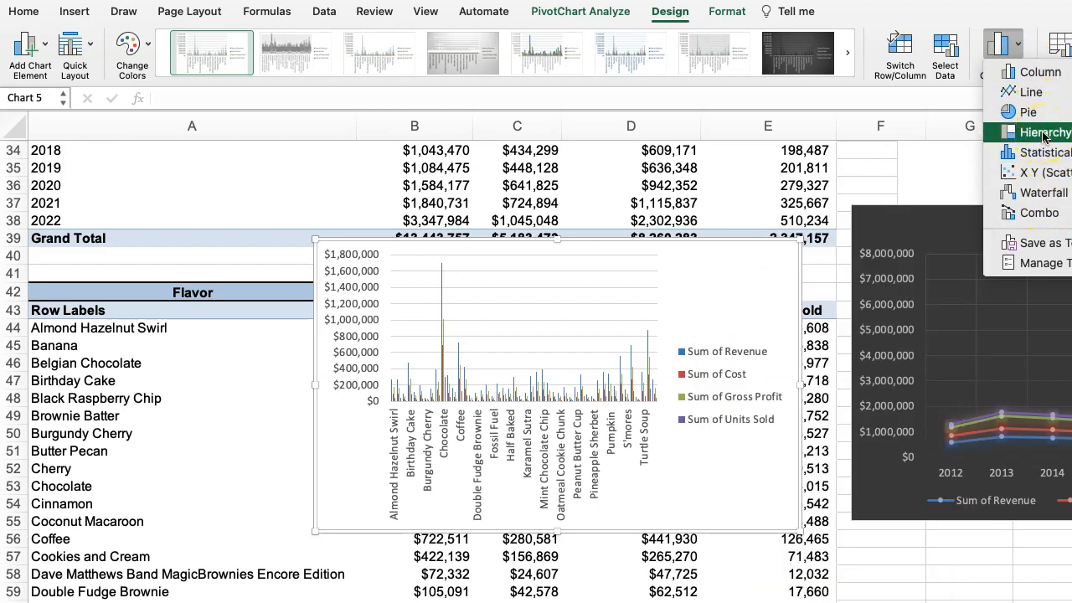
pyautogui.click(967, 4)
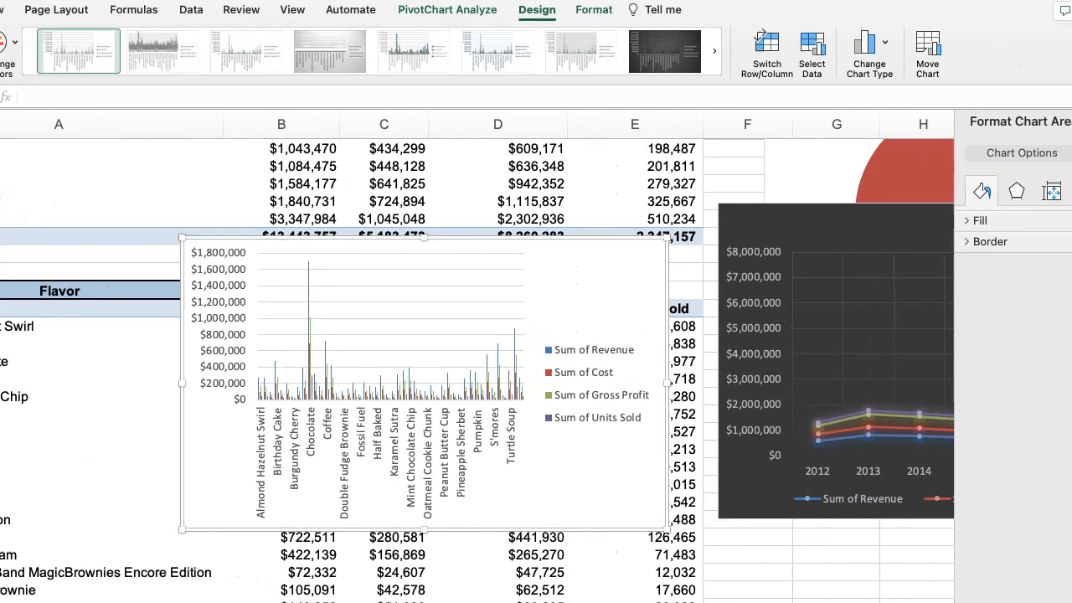
pyautogui.click(808, 57)
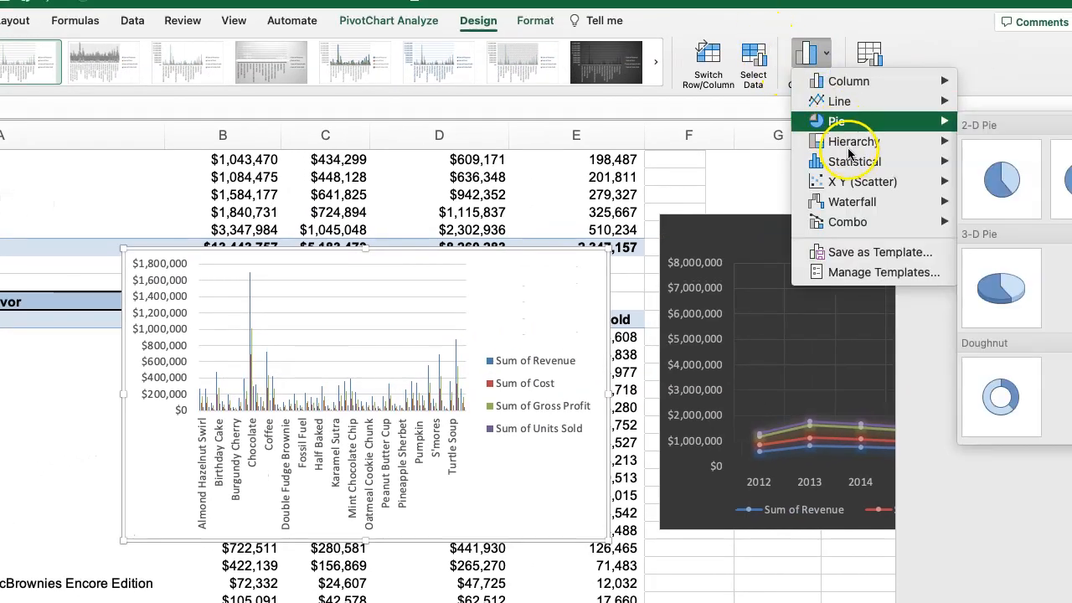
pyautogui.moveTo(850, 149)
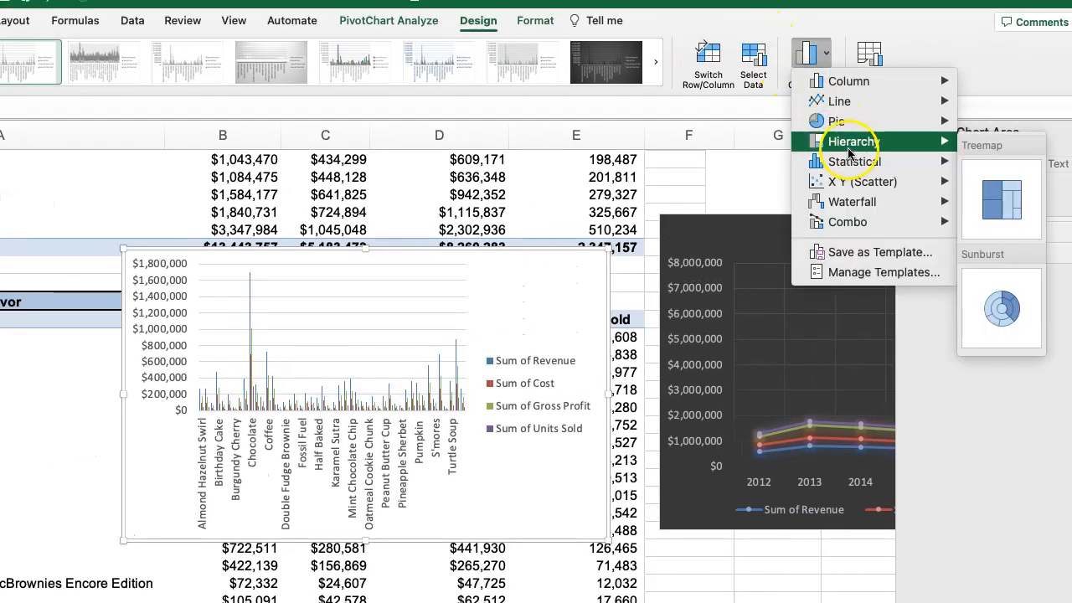
pyautogui.click(1005, 206)
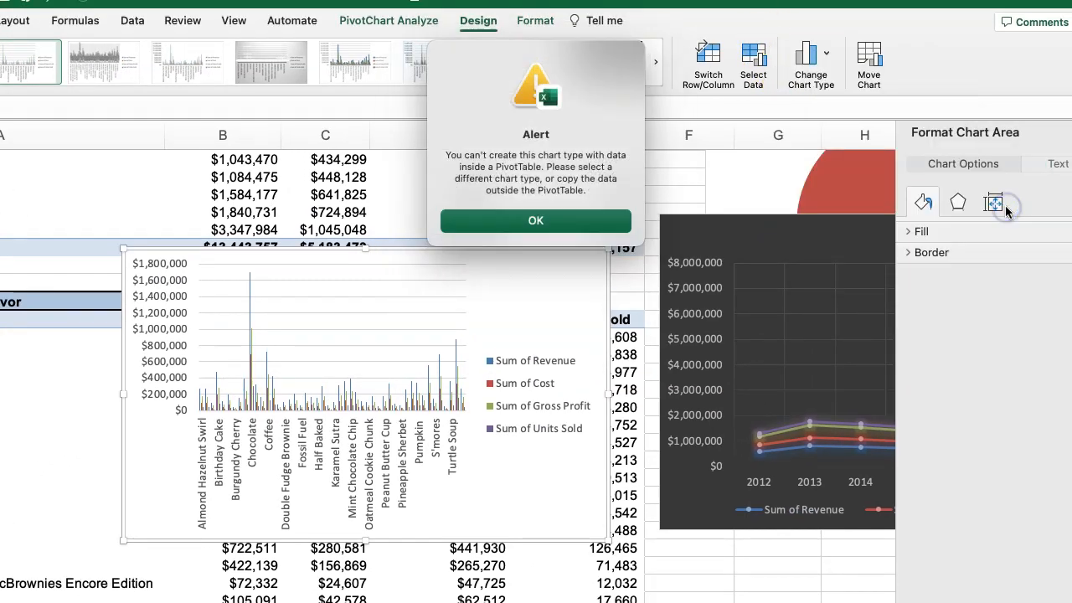
pyautogui.click(556, 223)
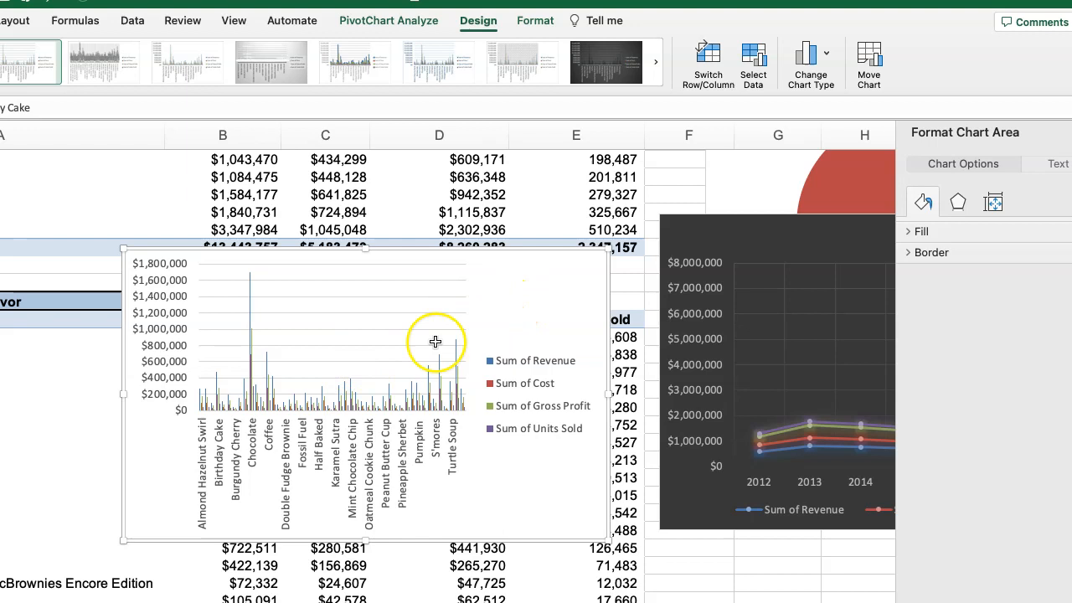
pyautogui.press('Delete')
# Select the Flavor pivot table's row labels and Sum of Revenue columns, and insert a PivotChart from them.
pyautogui.click(506, 311)
pyautogui.click(170, 396)
pyautogui.moveTo(12, 334); pyautogui.dragTo(211, 602)
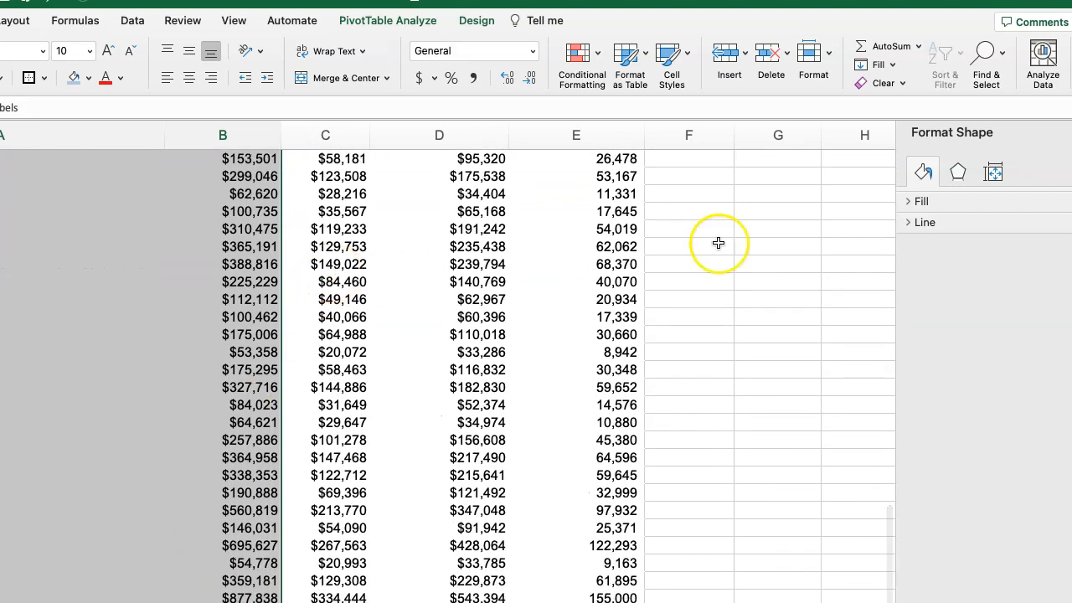
pyautogui.click(387, 21)
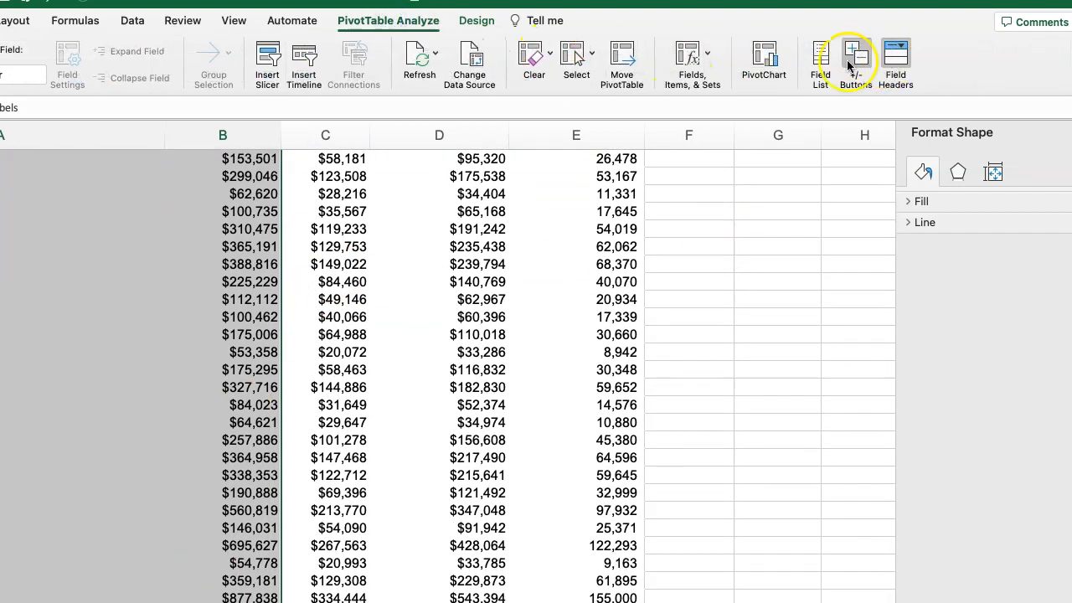
pyautogui.click(766, 60)
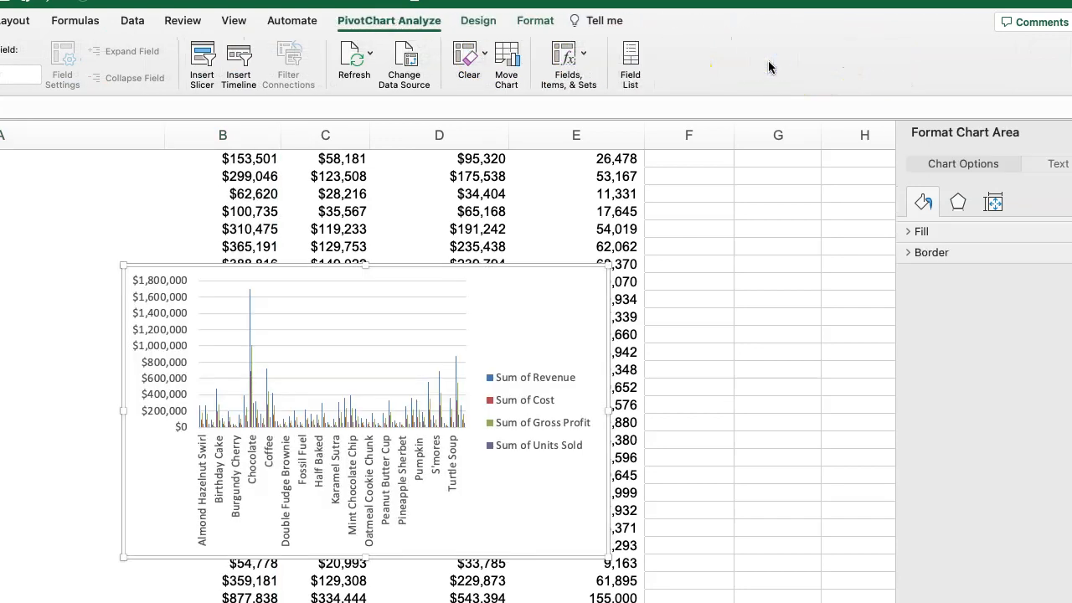
# Delete the newly inserted Flavor pivot chart.
pyautogui.click(512, 409)
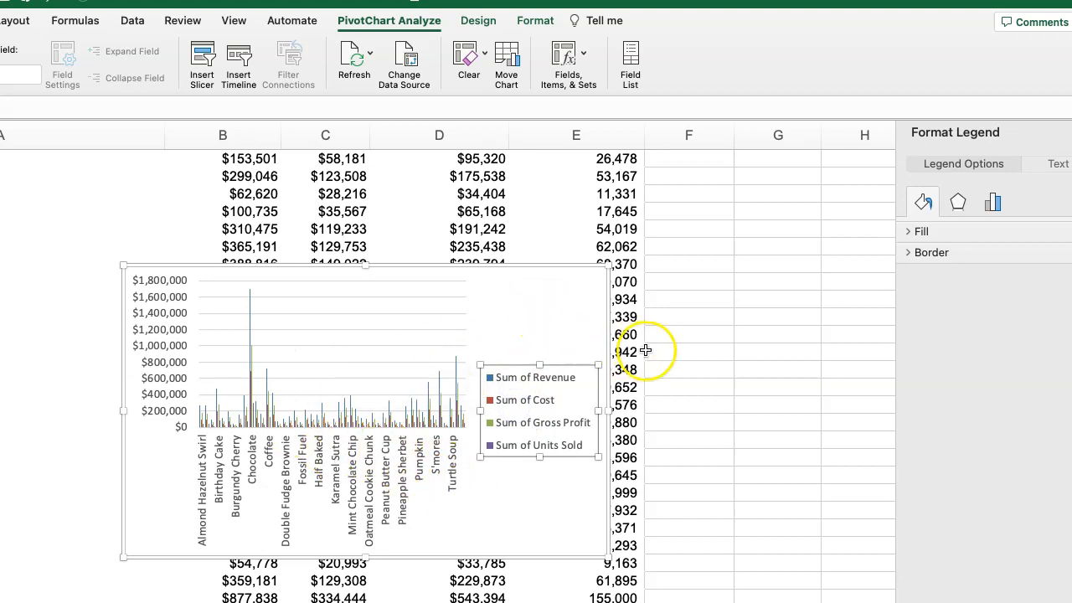
pyautogui.click(153, 449)
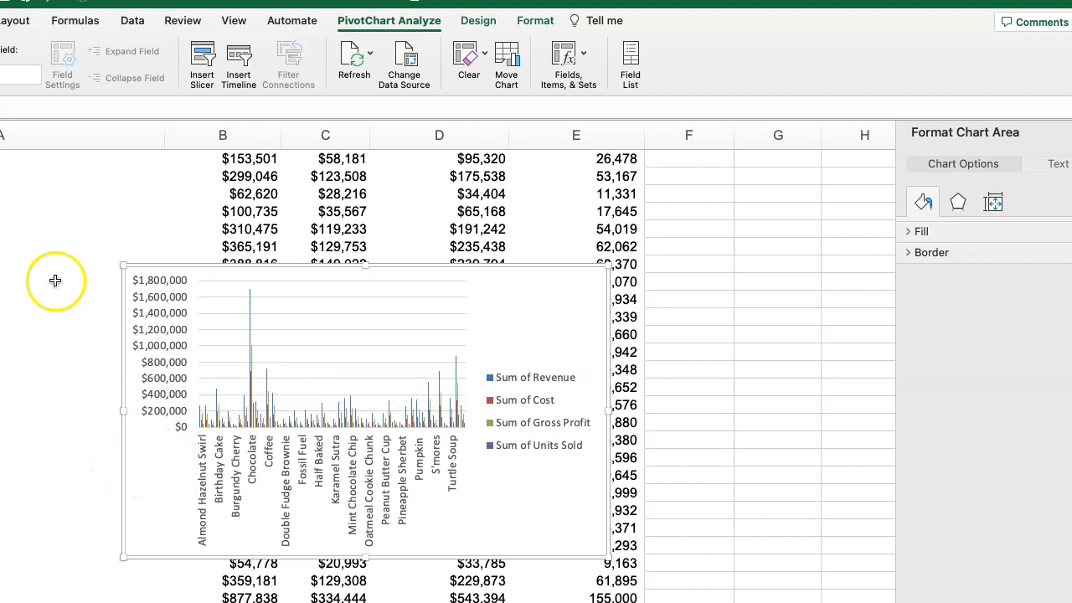
pyautogui.press('Delete')
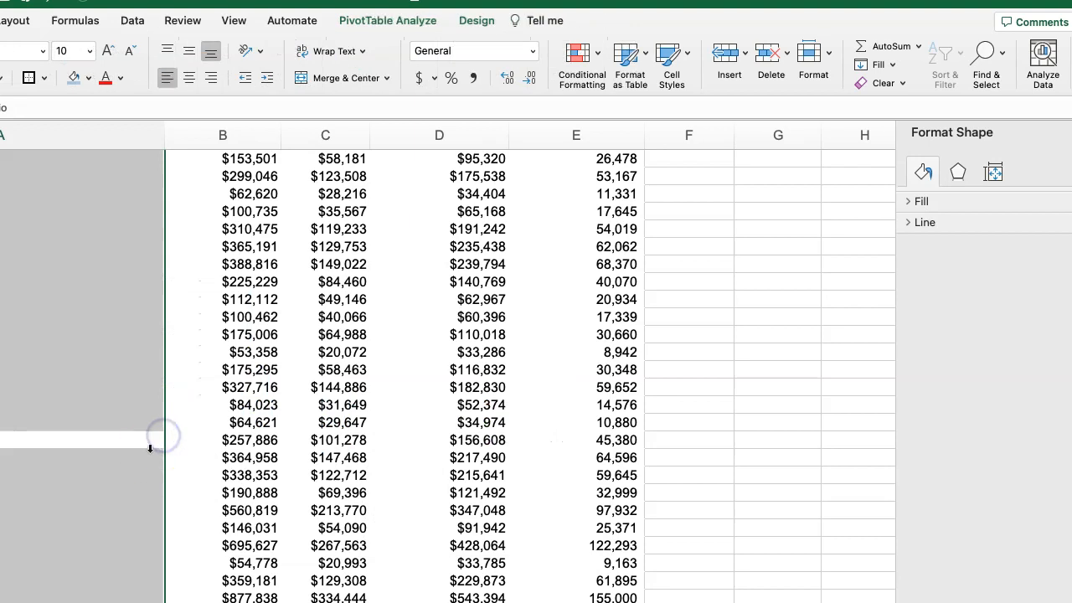
pyautogui.scroll(10, 120, 378)
pyautogui.click(204, 423)
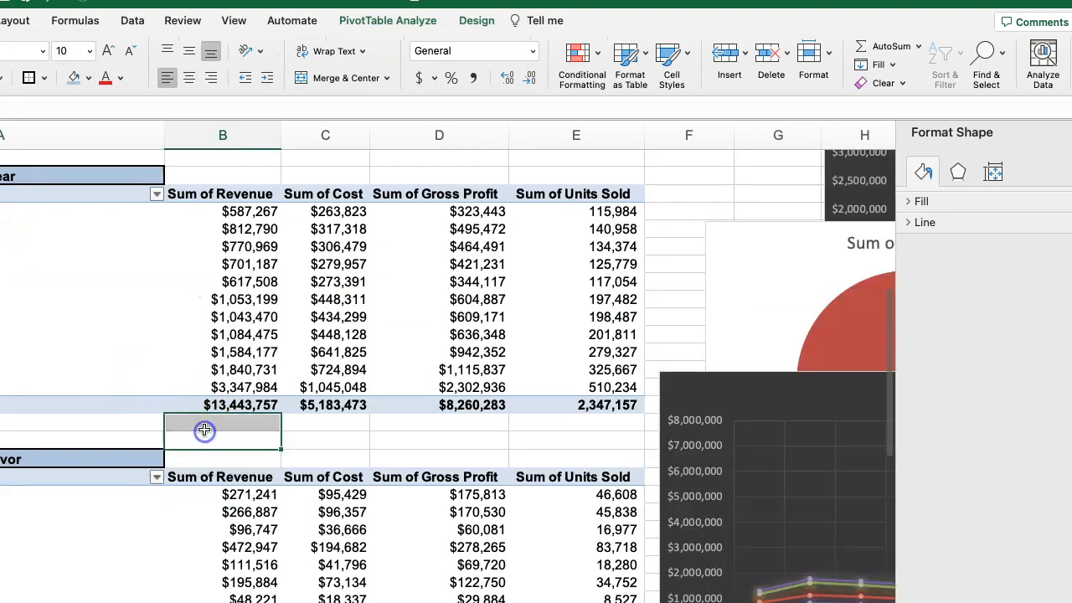
pyautogui.scroll(-5, 220, 428)
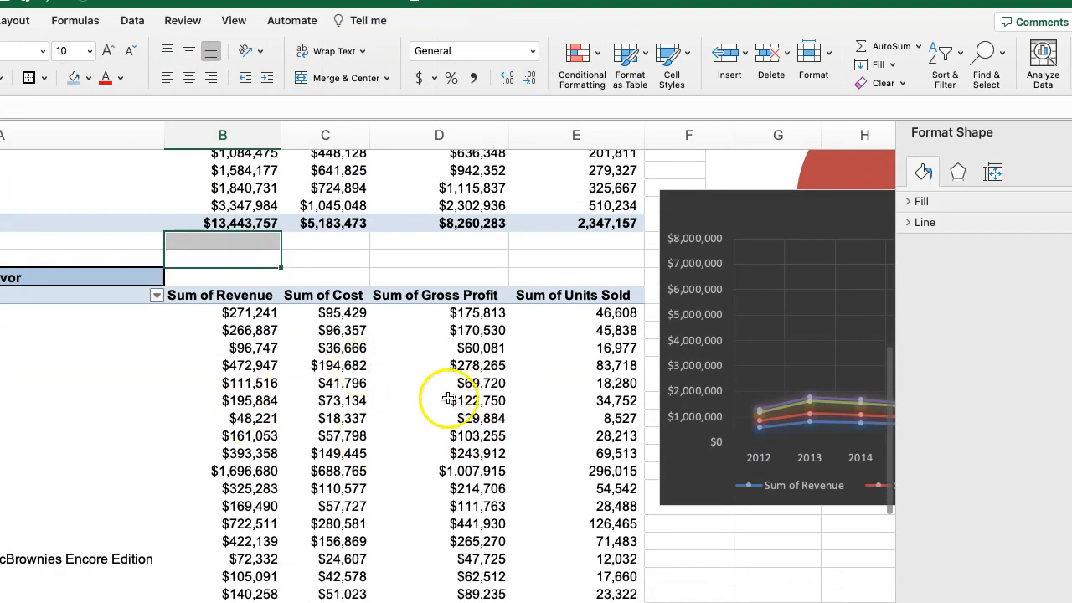
# Copy the Flavor pivot table's title, row labels and Sum of Revenue columns.
pyautogui.scroll(-3, 333, 374)
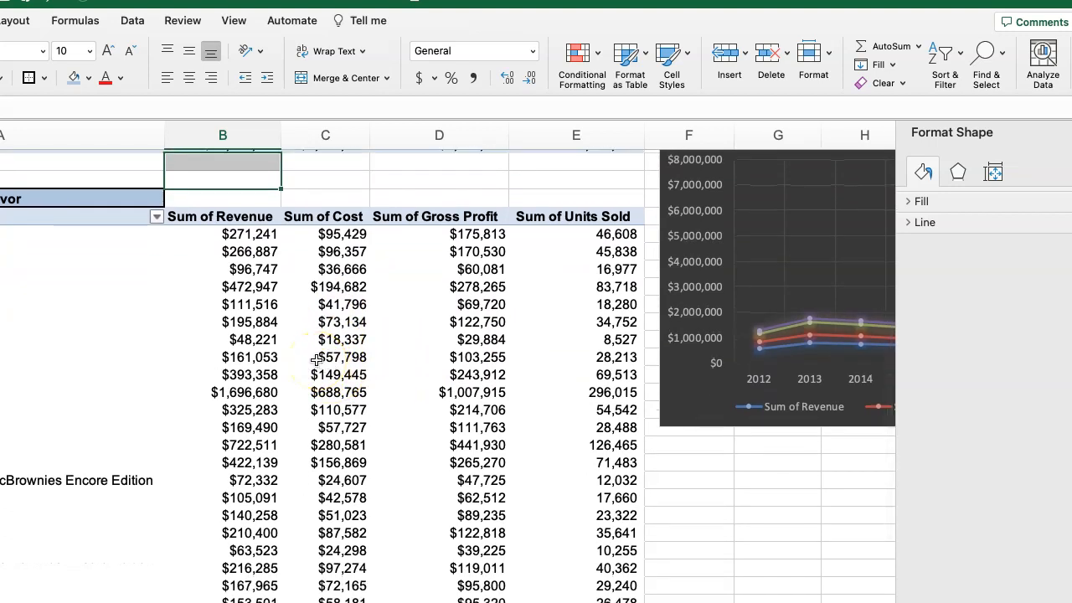
pyautogui.scroll(1, 136, 327)
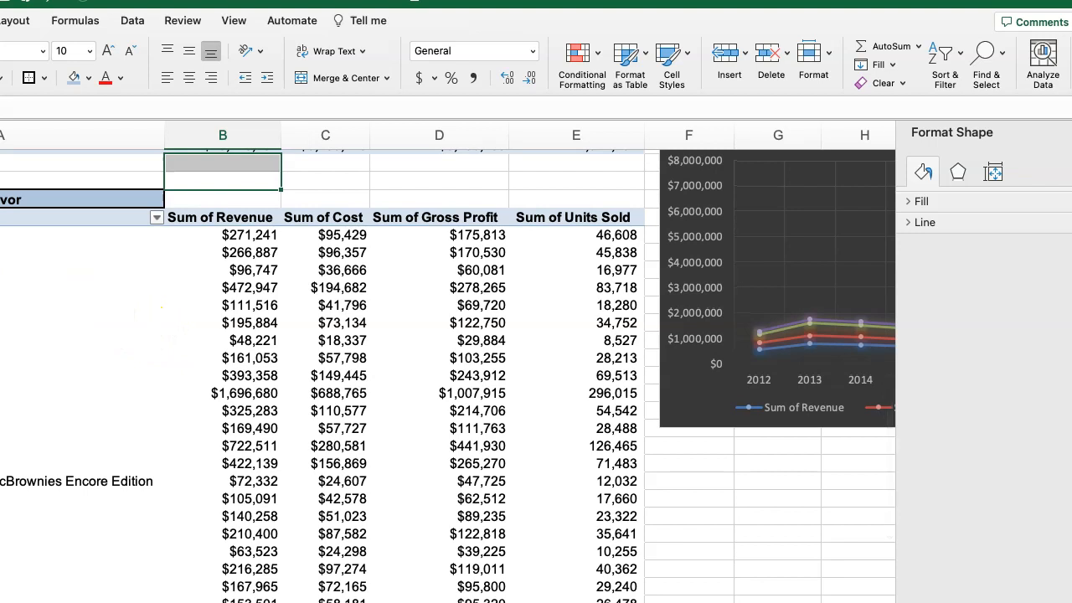
pyautogui.moveTo(222, 200); pyautogui.dragTo(150, 596)
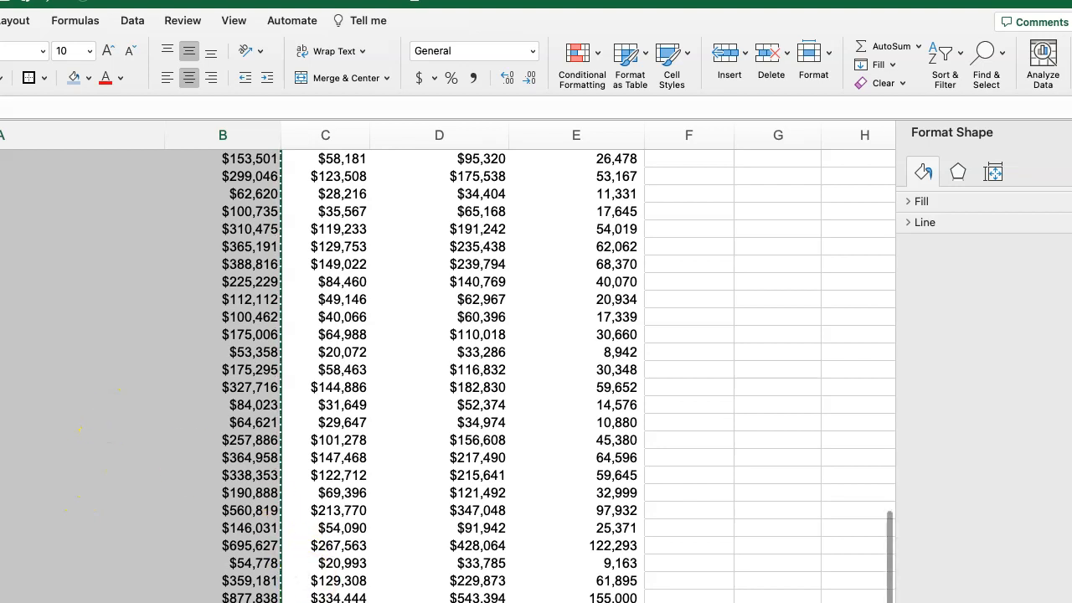
# Paste the copied flavor data as Values & Number Formatting at cell G59, below the Year Data chart.
pyautogui.hscroll(6, 413, 324)
pyautogui.scroll(-3, 413, 324)
pyautogui.scroll(-10, 397, 357)
pyautogui.scroll(6, 388, 351)
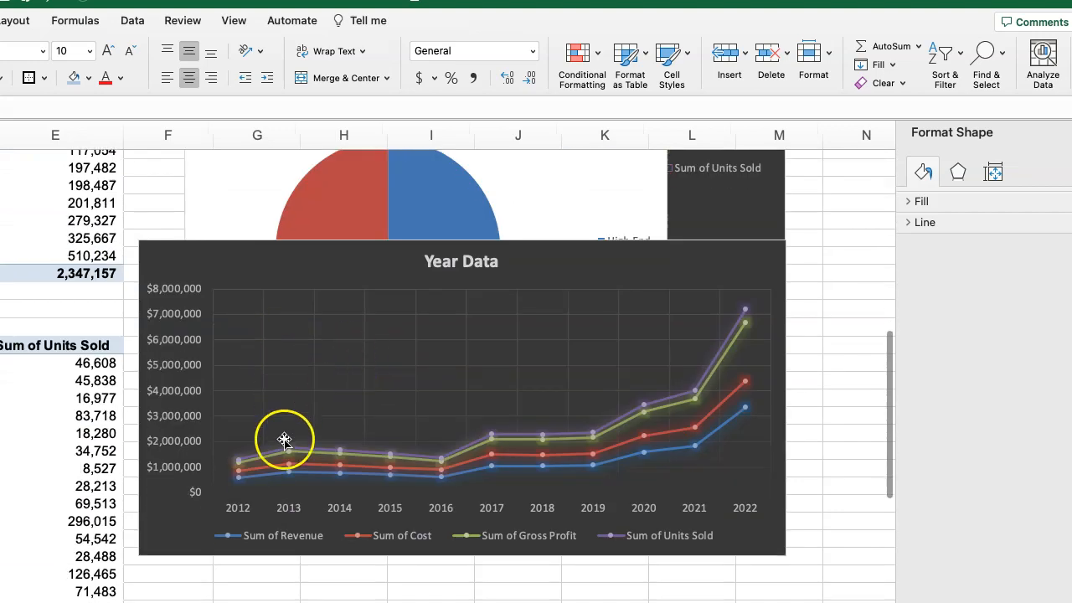
pyautogui.scroll(-8, 285, 440)
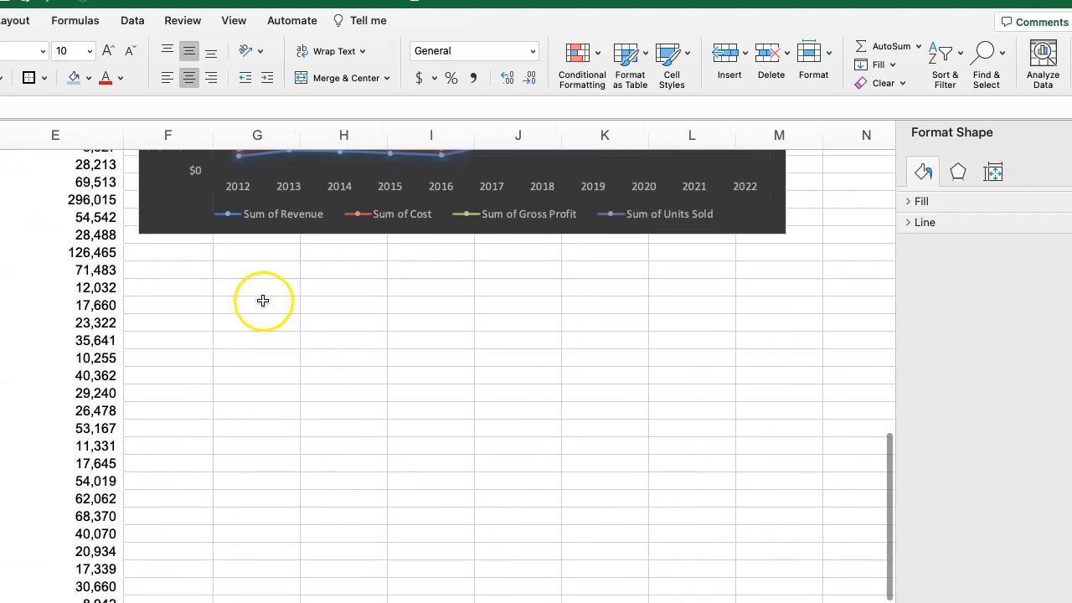
pyautogui.click(263, 304)
pyautogui.rightClick(262, 306)
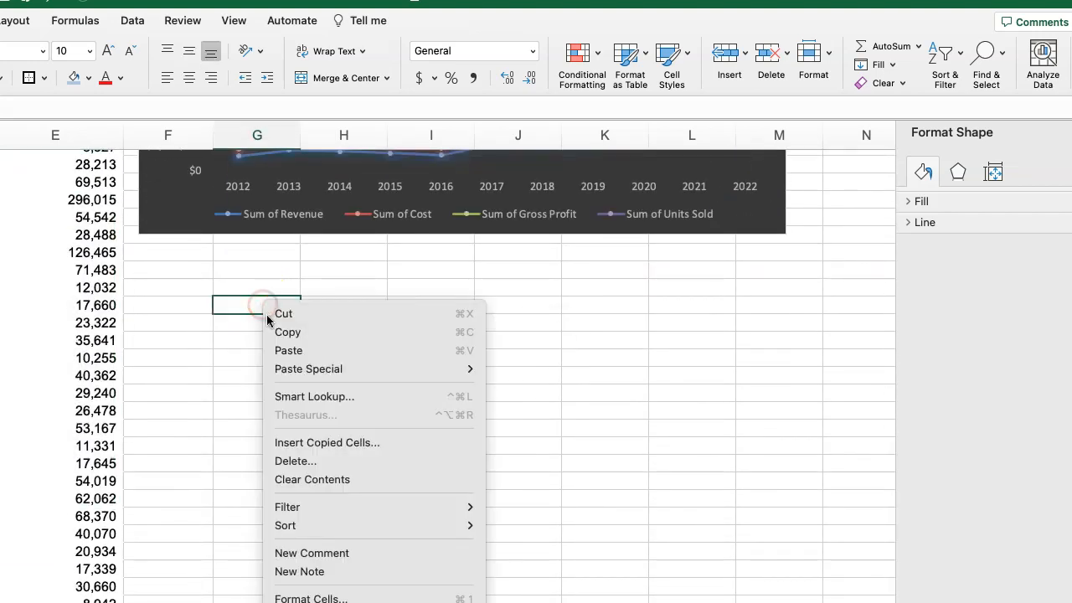
pyautogui.moveTo(369, 369)
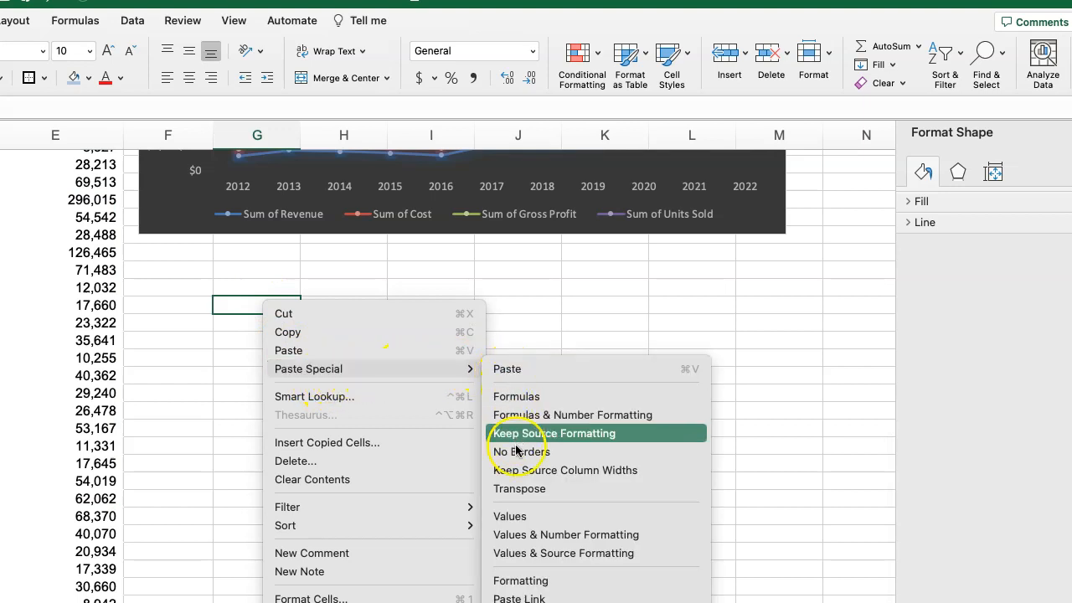
pyautogui.click(533, 537)
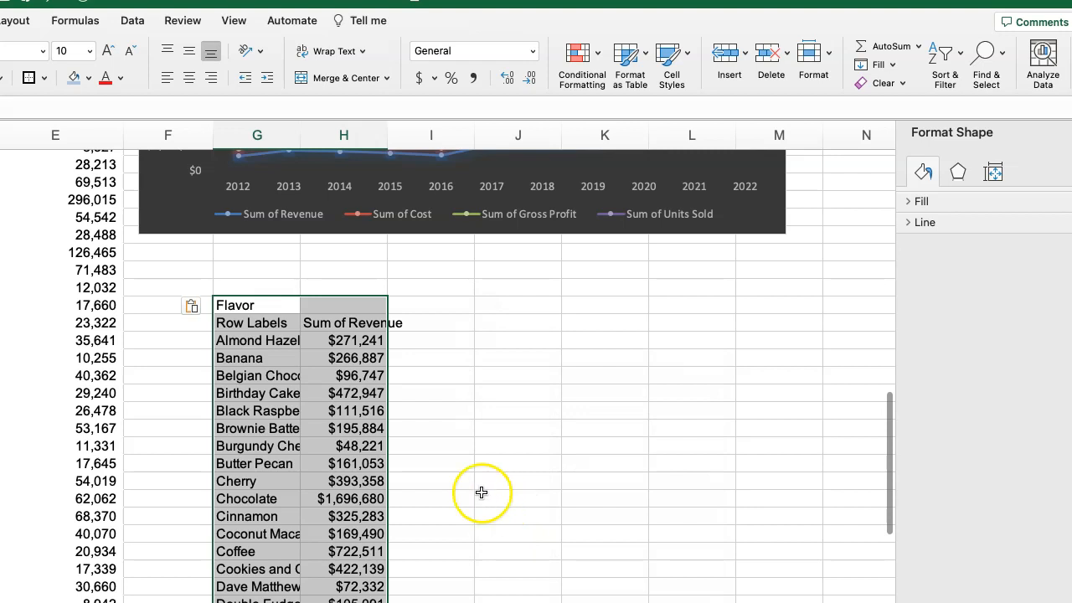
# Rename the pasted column headers to Flavor and Revenue, and delete the extra Flavor label in the row above them.
pyautogui.click(252, 307)
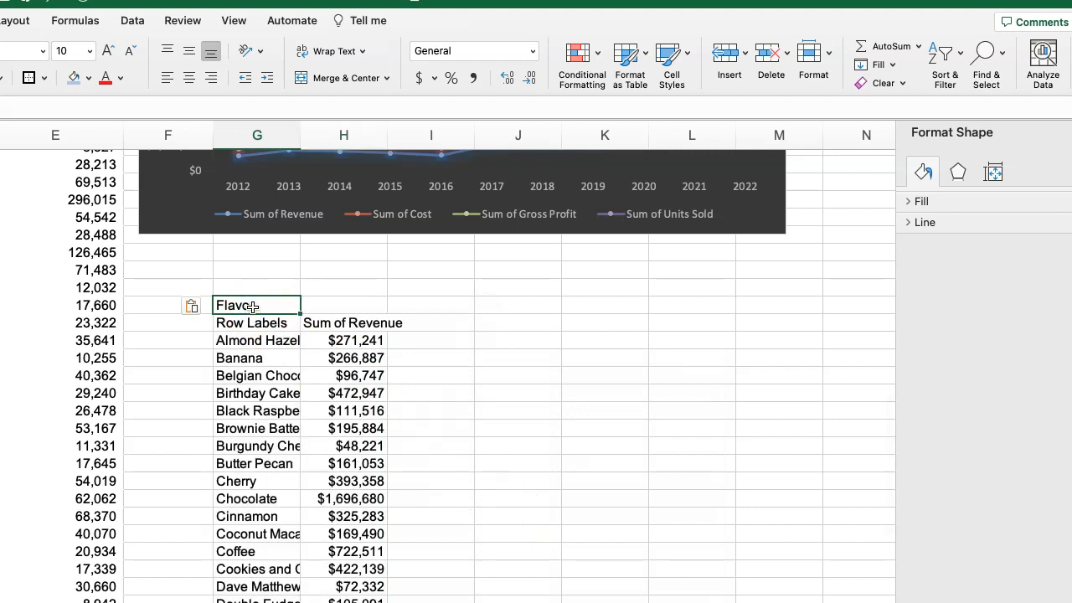
pyautogui.click(353, 321)
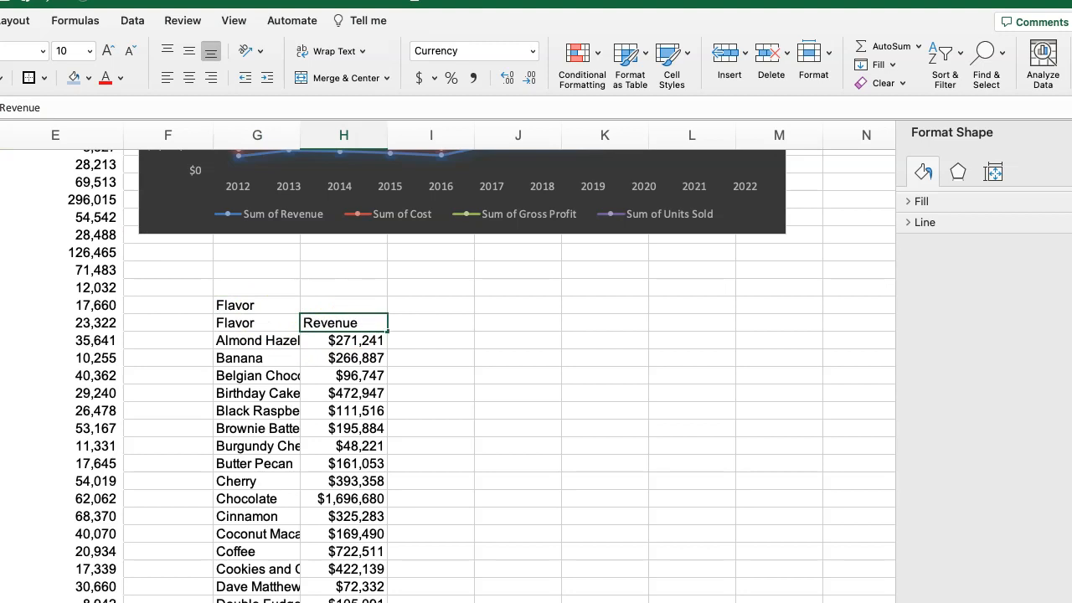
pyautogui.click(312, 377)
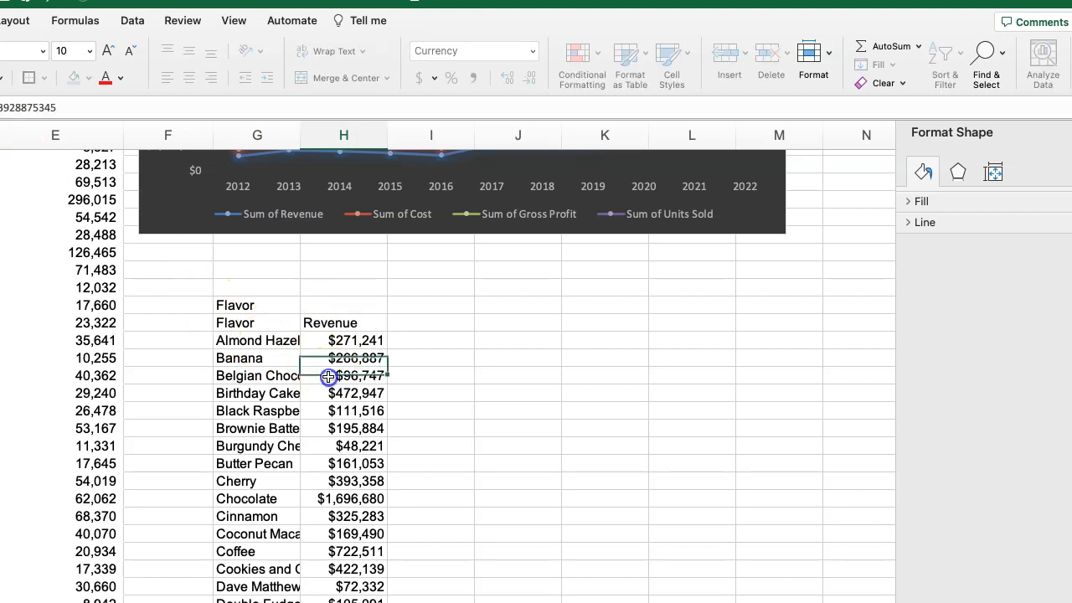
pyautogui.click(245, 307)
pyautogui.press('Delete')
pyautogui.click(245, 358)
# Insert a Treemap chart from the pasted Flavor and Revenue columns, starting at the header row.
pyautogui.moveTo(245, 322); pyautogui.dragTo(369, 601)
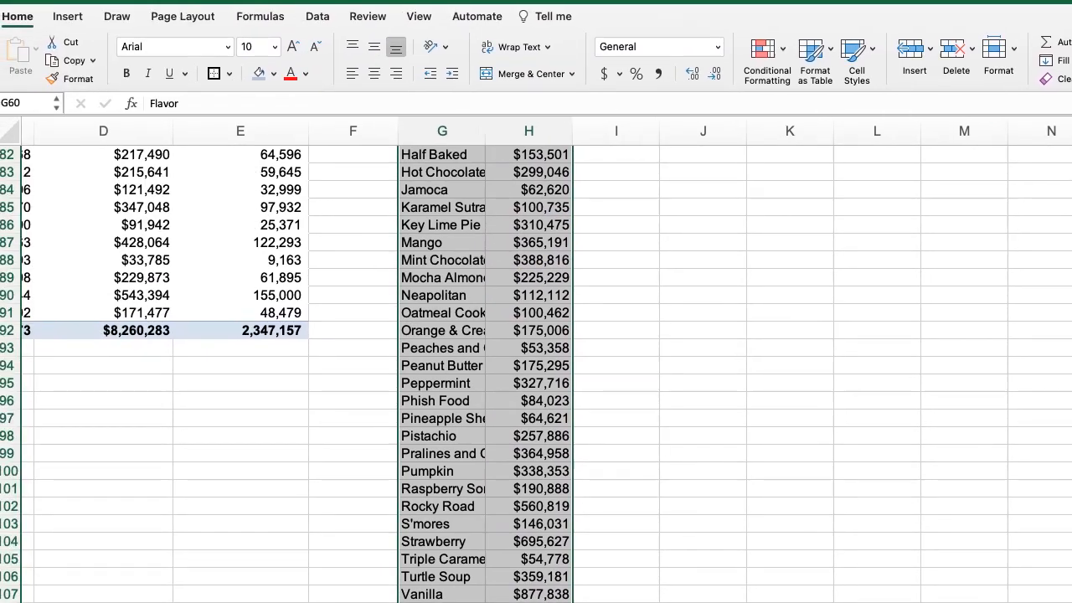
pyautogui.scroll(4, 577, 356)
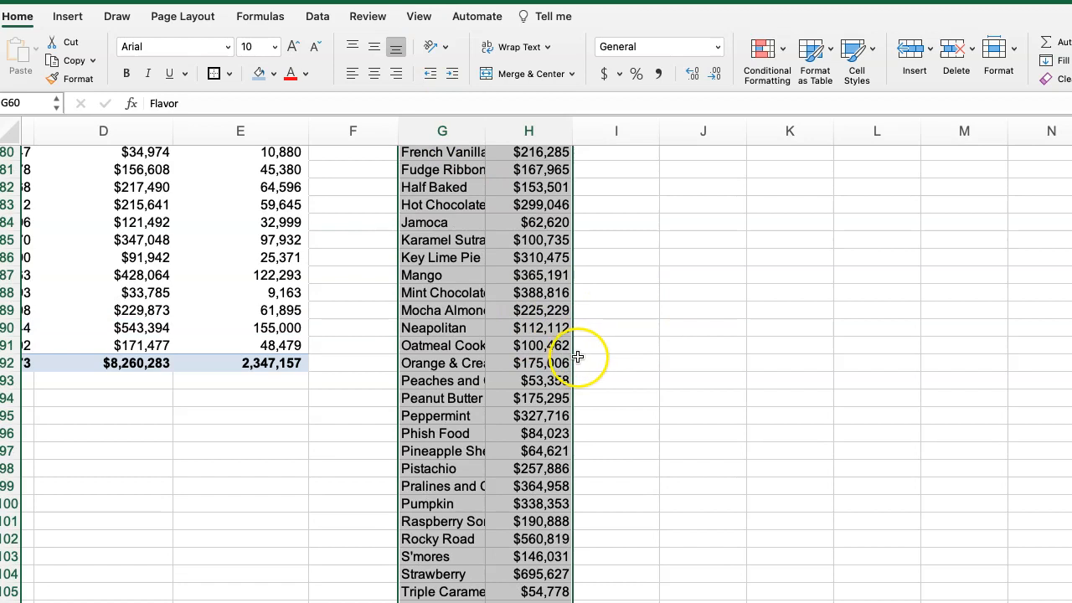
pyautogui.scroll(8, 578, 351)
pyautogui.scroll(1, 295, 356)
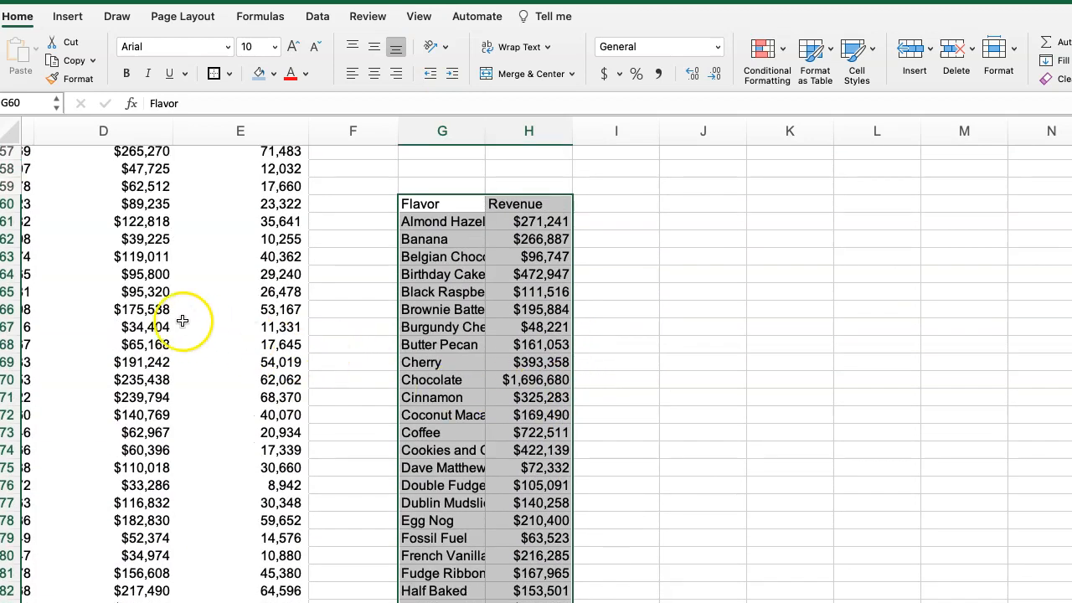
pyautogui.scroll(1, 492, 309)
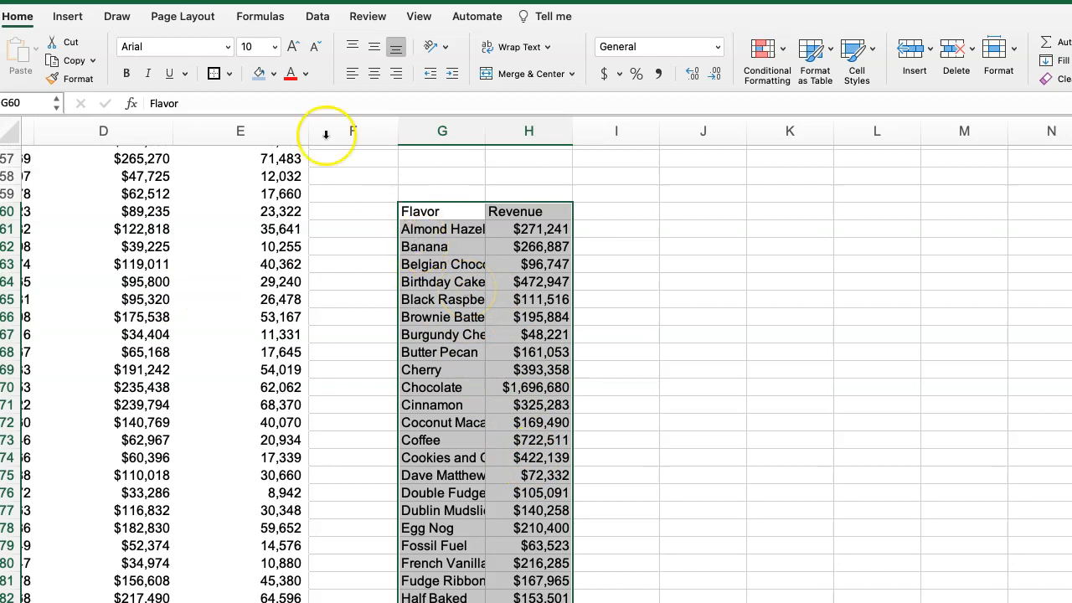
pyautogui.click(60, 20)
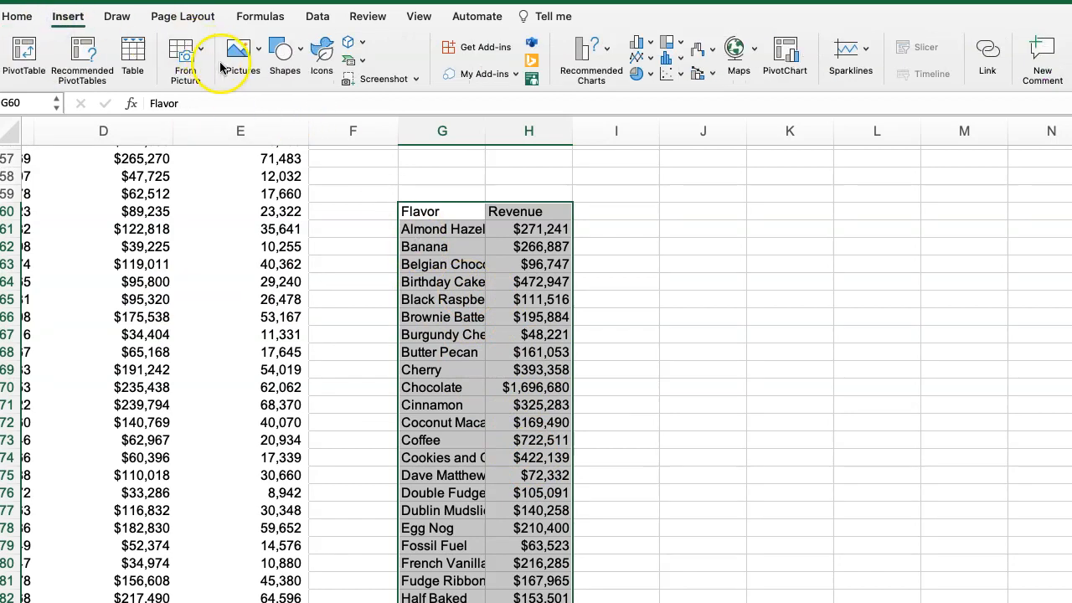
pyautogui.click(678, 74)
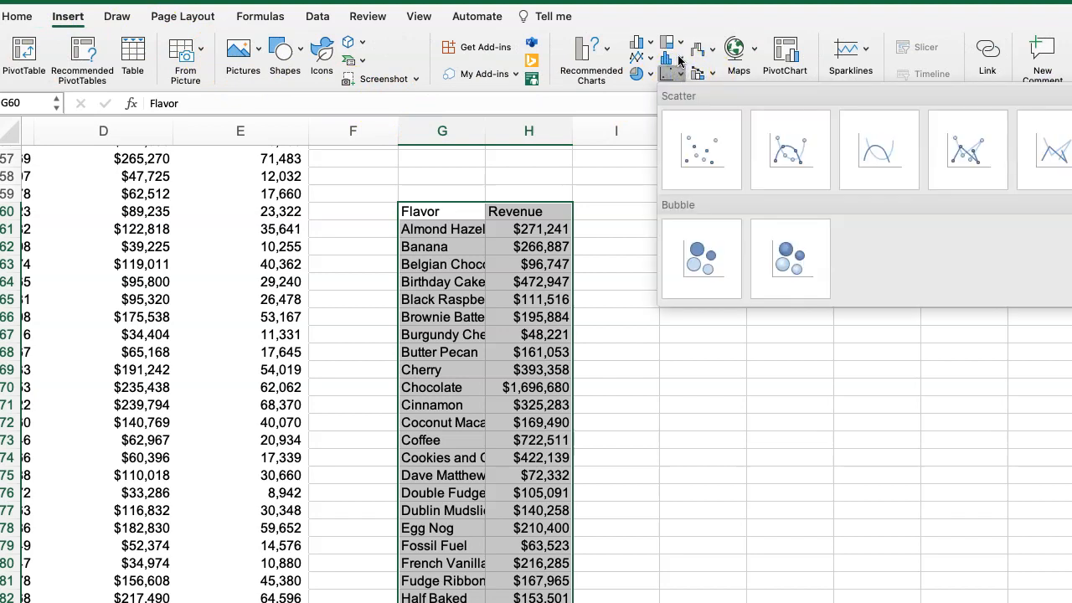
pyautogui.click(680, 57)
pyautogui.click(709, 74)
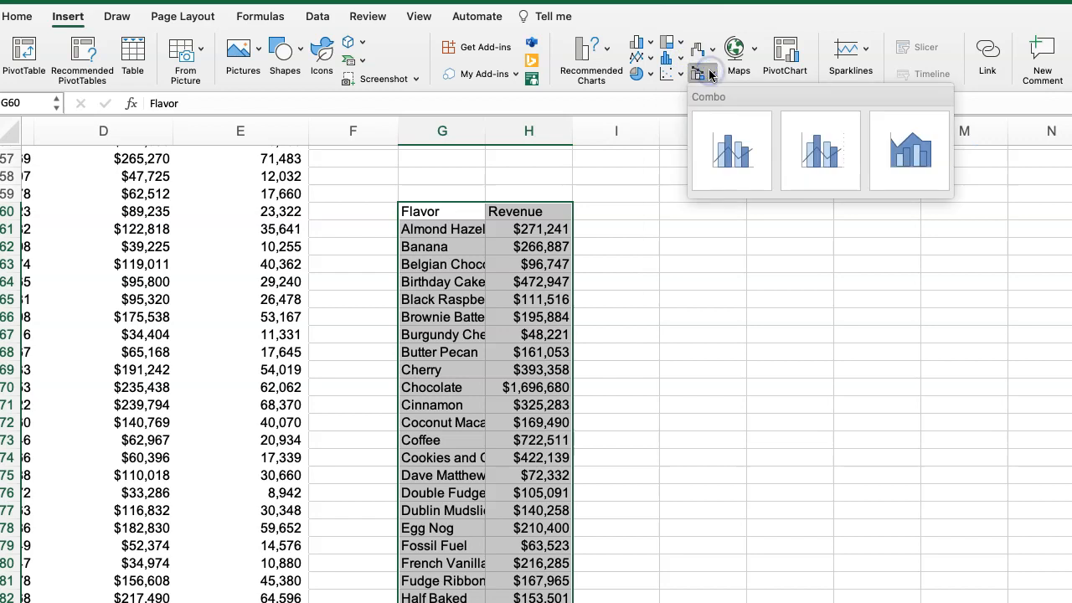
pyautogui.click(683, 43)
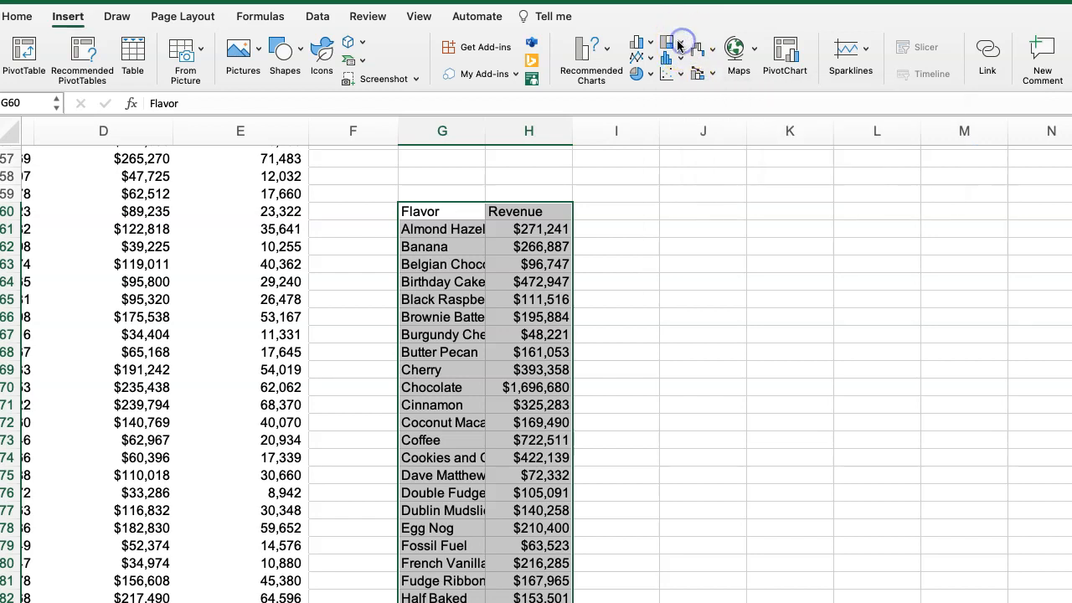
pyautogui.click(695, 110)
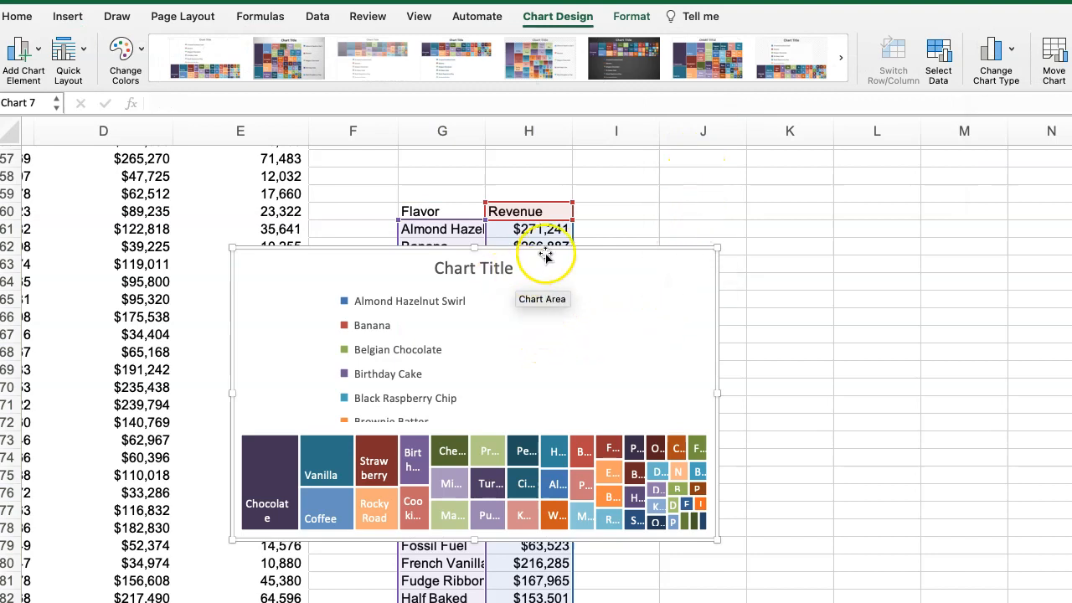
# Move the treemap over the copied data and enlarge it, and delete its legend.
pyautogui.moveTo(558, 243); pyautogui.dragTo(737, 177)
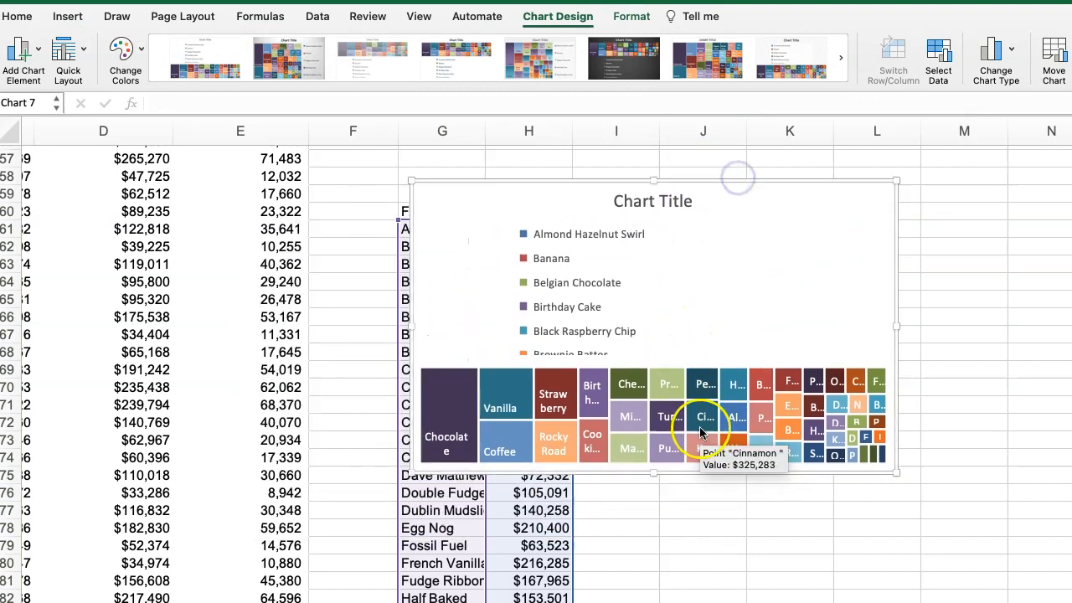
pyautogui.moveTo(896, 472); pyautogui.dragTo(956, 559)
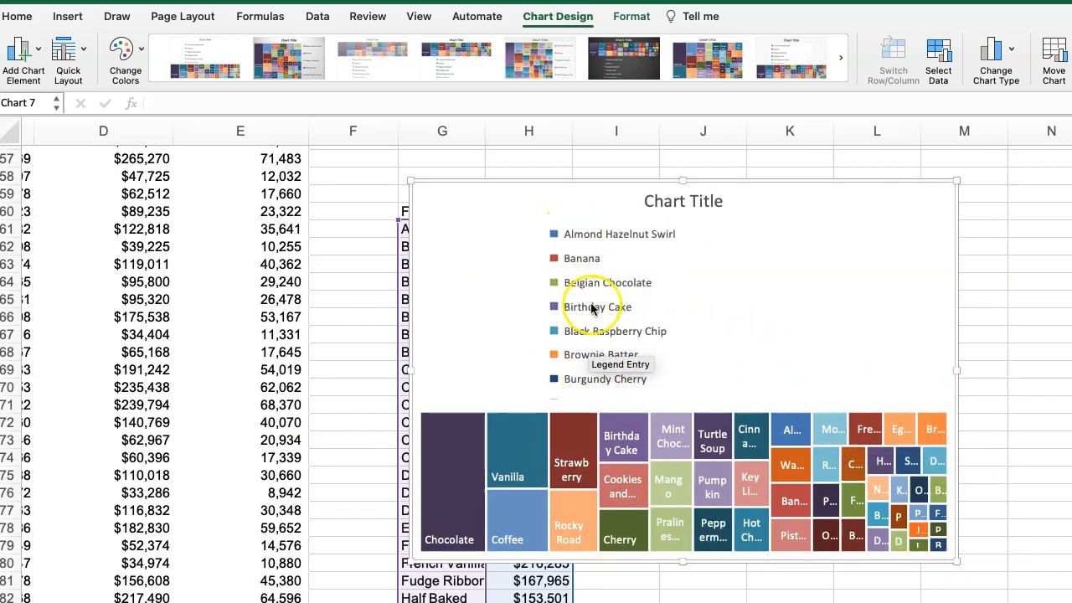
pyautogui.click(541, 282)
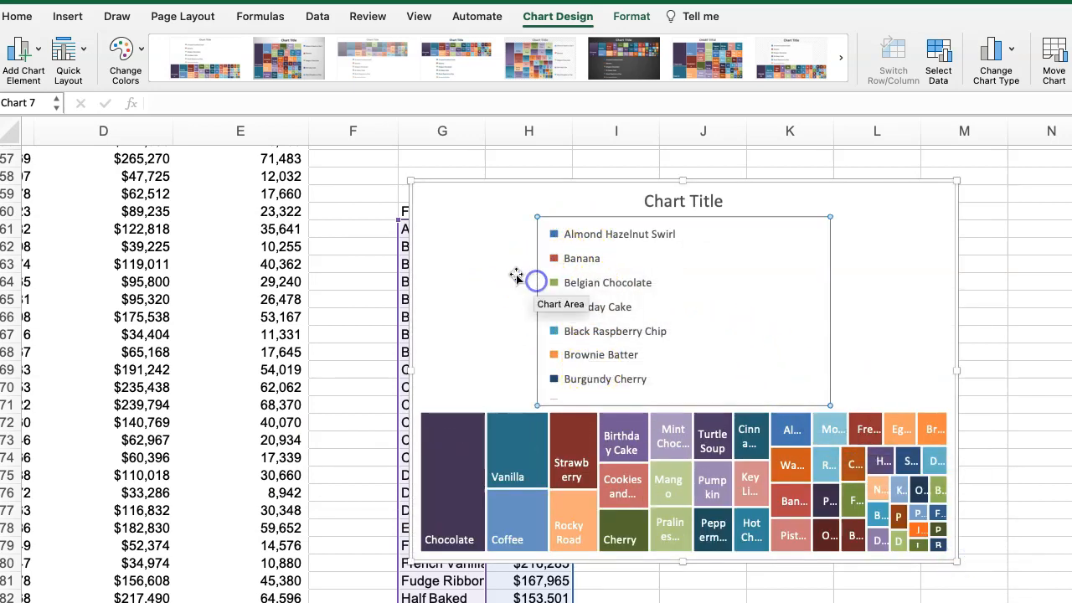
pyautogui.press('Delete')
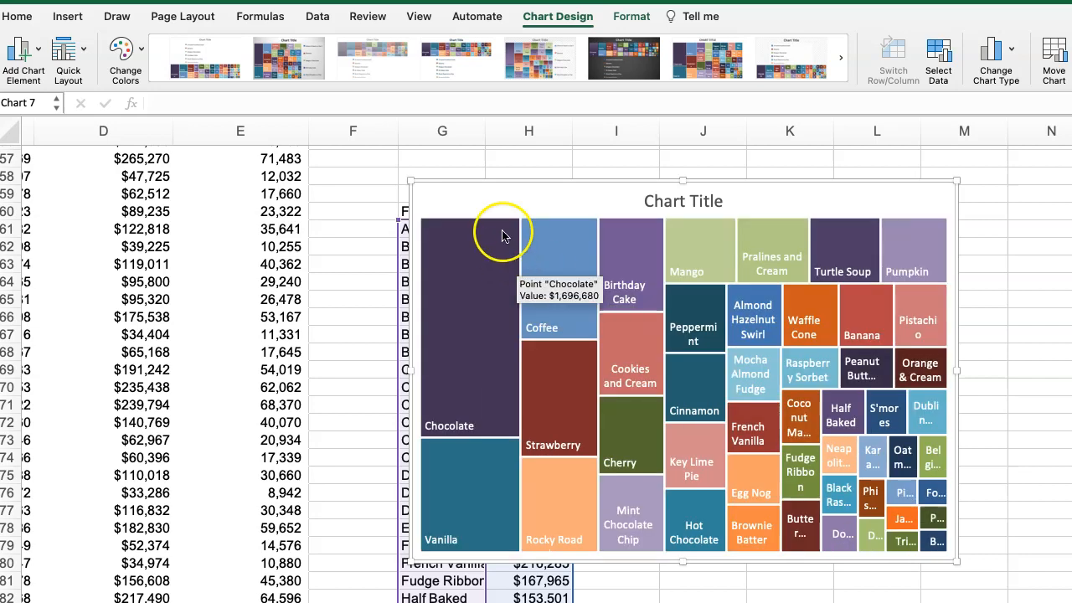
# Title the treemap "Flavors Tree Map" and enlarge the chart further to make its flavor labels more readable.
pyautogui.click(652, 201)
pyautogui.moveTo(645, 201); pyautogui.dragTo(709, 197)
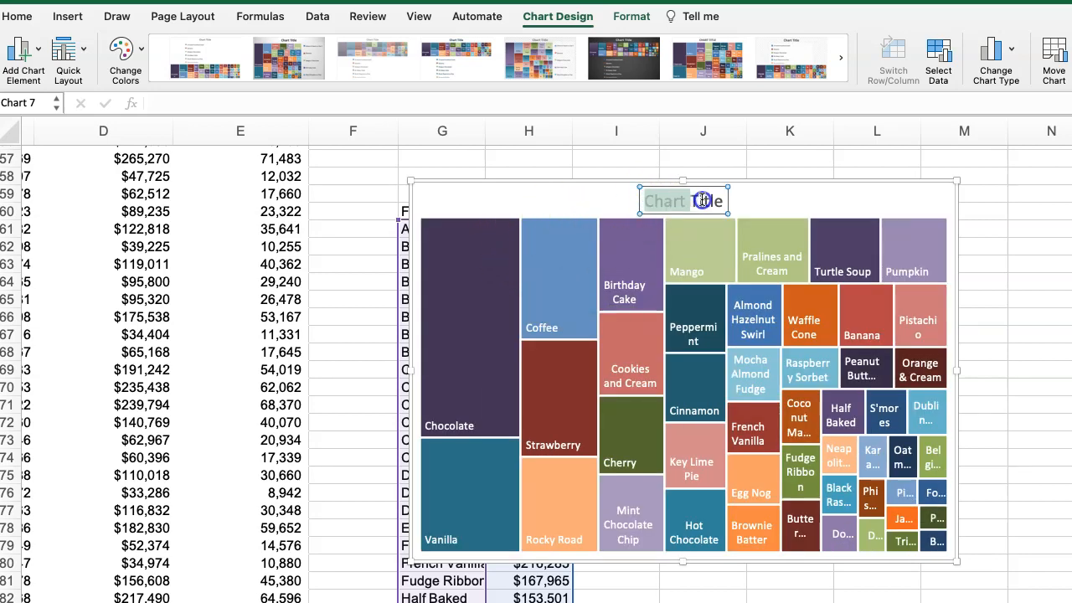
pyautogui.write('Flavors')
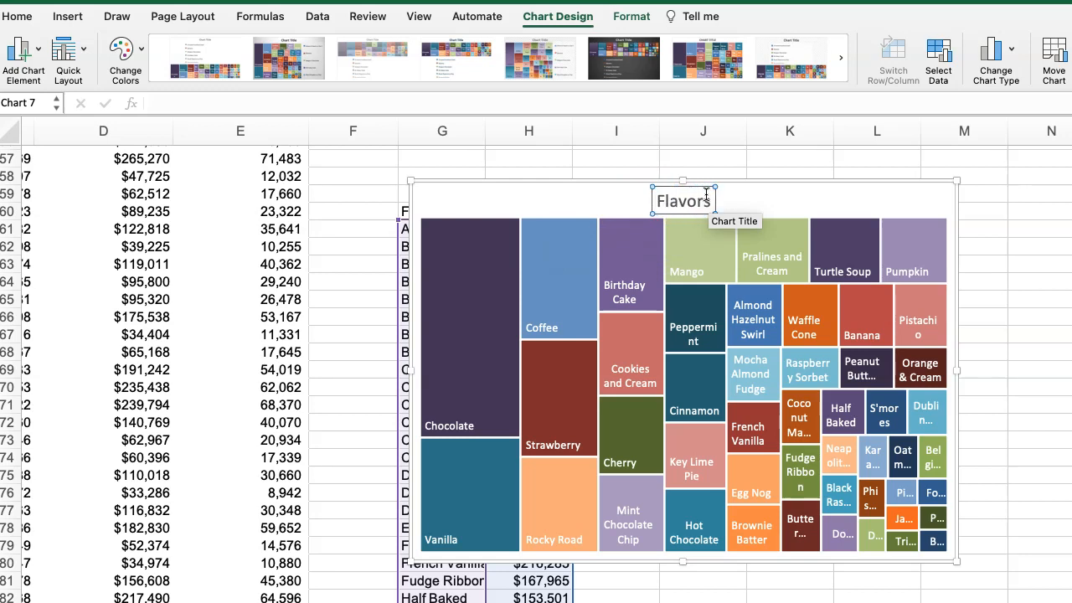
pyautogui.write('Tree Map')
pyautogui.click(557, 195)
pyautogui.moveTo(956, 559); pyautogui.dragTo(1033, 598)
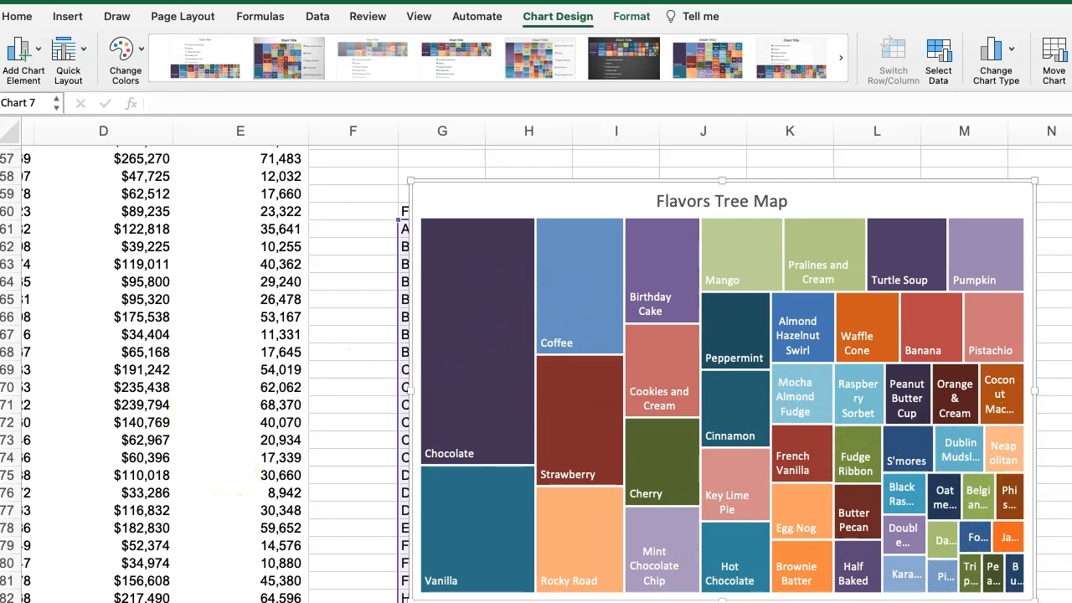
# Review the flavor treemap and the Year, Group, Store and Brand charts on the pivot table sheet.
pyautogui.hscroll(-10, 536, 369)
pyautogui.hscroll(8, 536, 368)
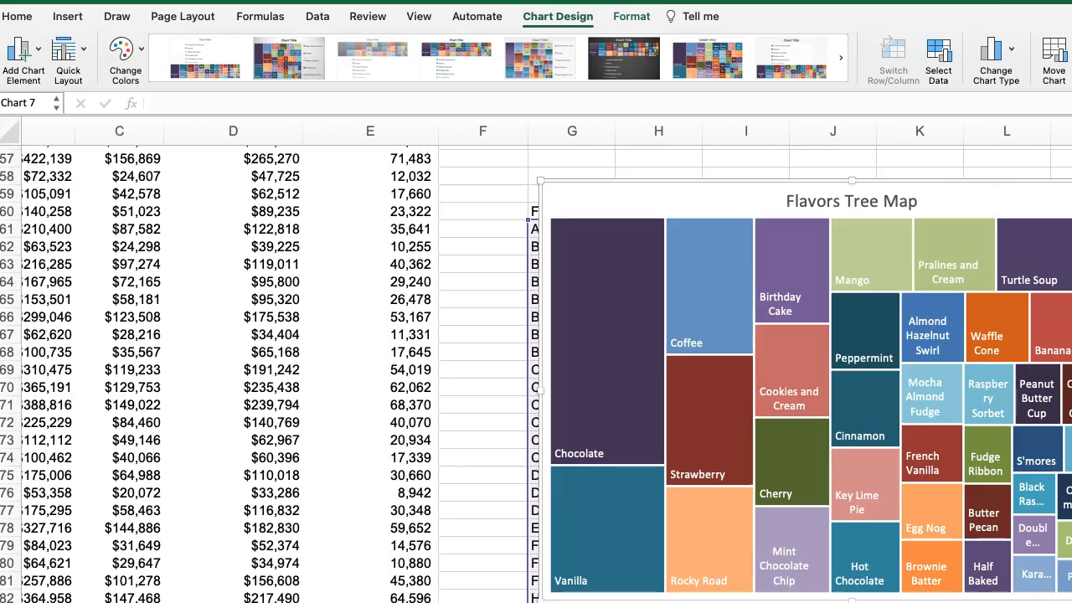
pyautogui.hscroll(3, 424, 332)
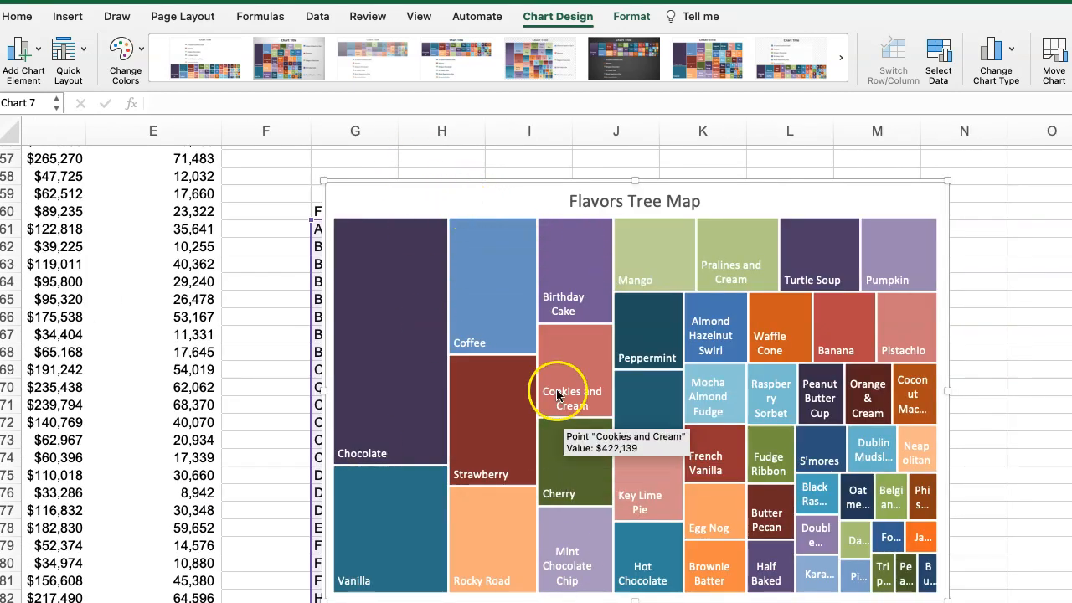
pyautogui.scroll(10, 552, 360)
pyautogui.scroll(2, 561, 345)
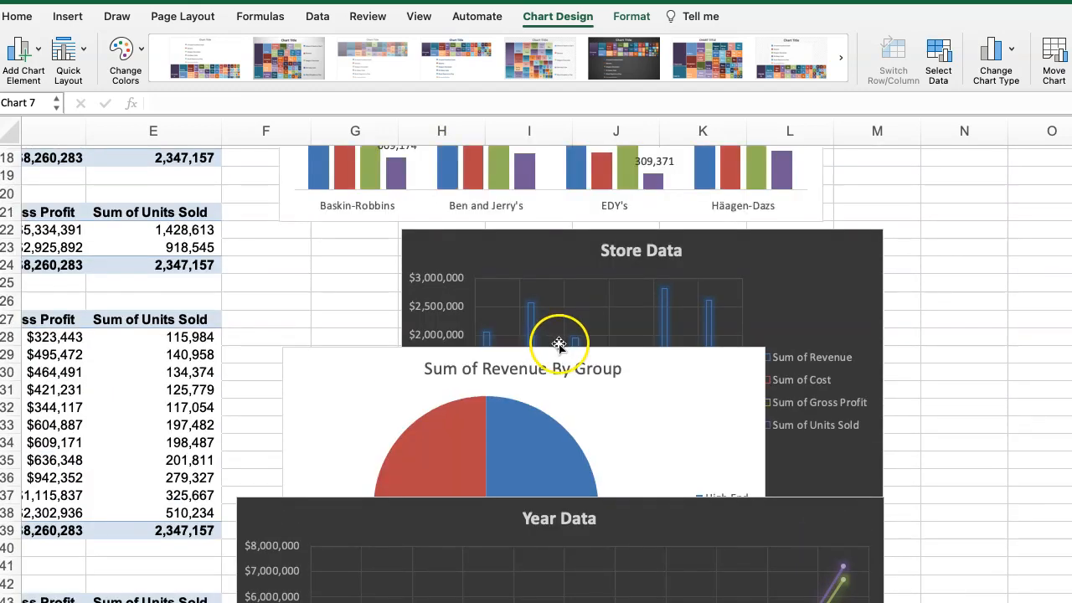
pyautogui.scroll(-15, 553, 352)
pyautogui.scroll(12, 557, 360)
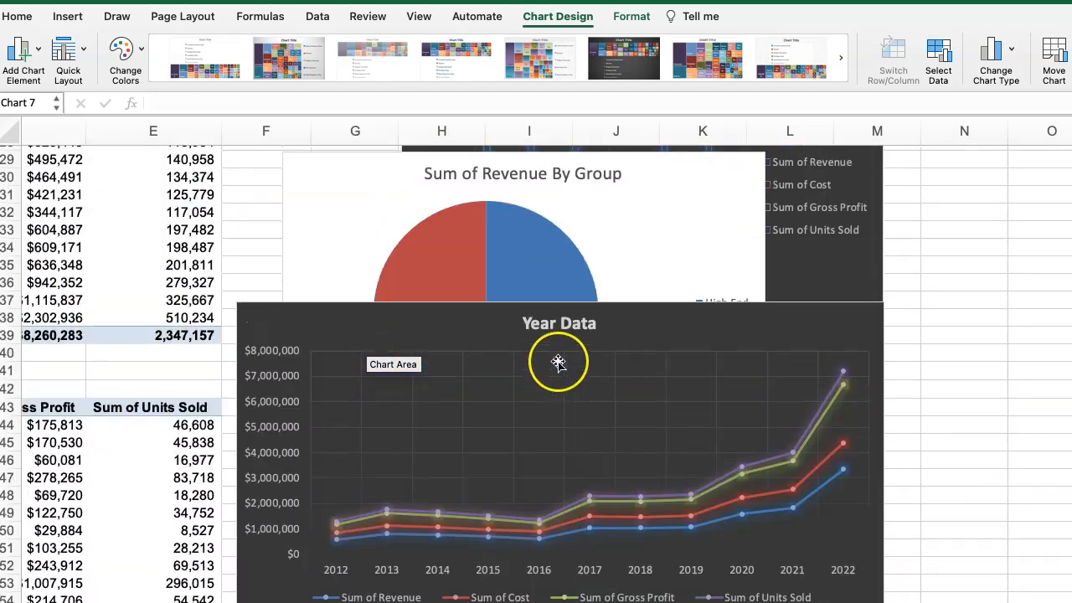
pyautogui.scroll(9, 558, 362)
# Copy the Brand Data chart and paste it into the Dashboard Area beside the executive summary.
pyautogui.click(294, 229)
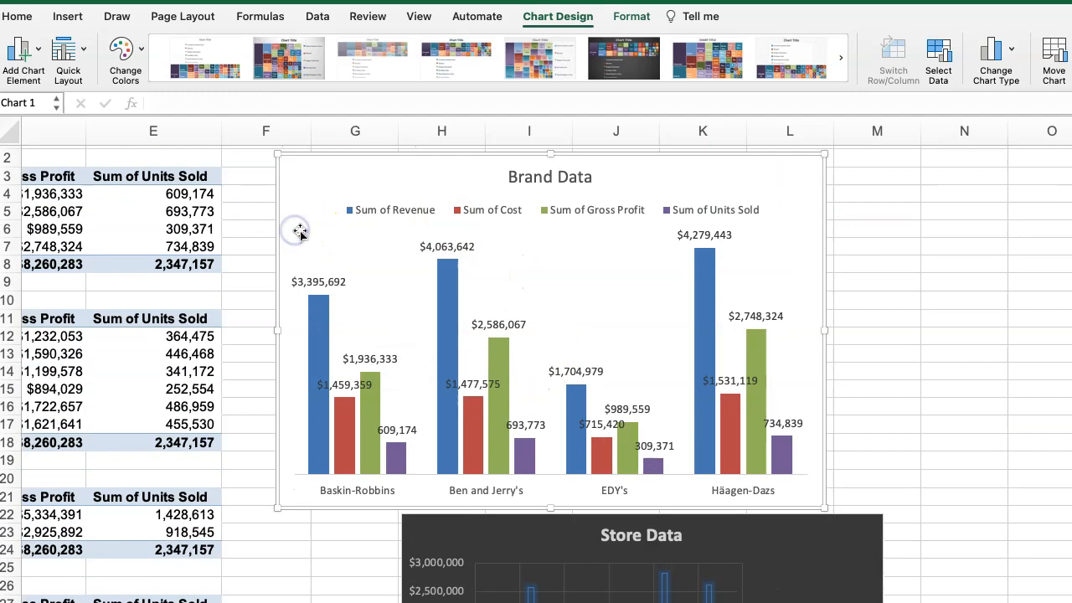
pyautogui.scroll(-6, 455, 323)
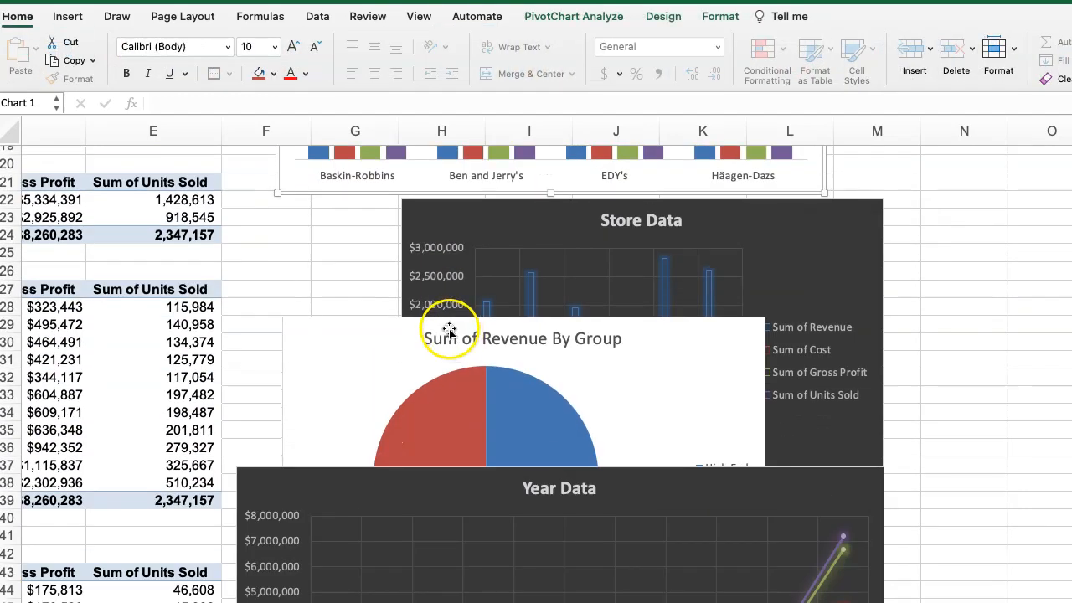
pyautogui.scroll(-8, 452, 329)
pyautogui.scroll(15, 453, 322)
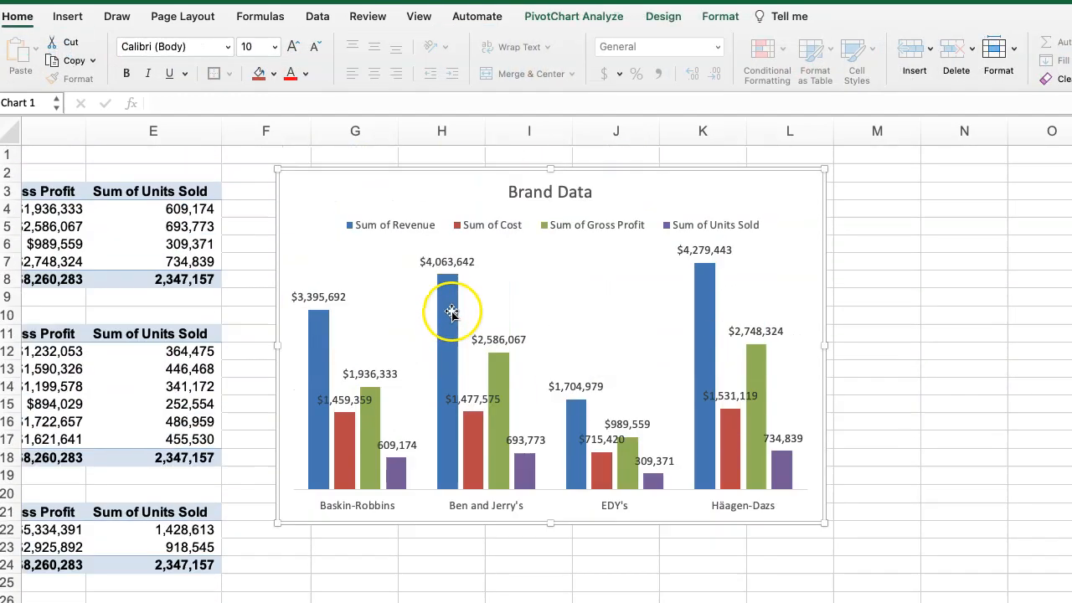
pyautogui.moveTo(312, 184); pyautogui.dragTo(314, 187)
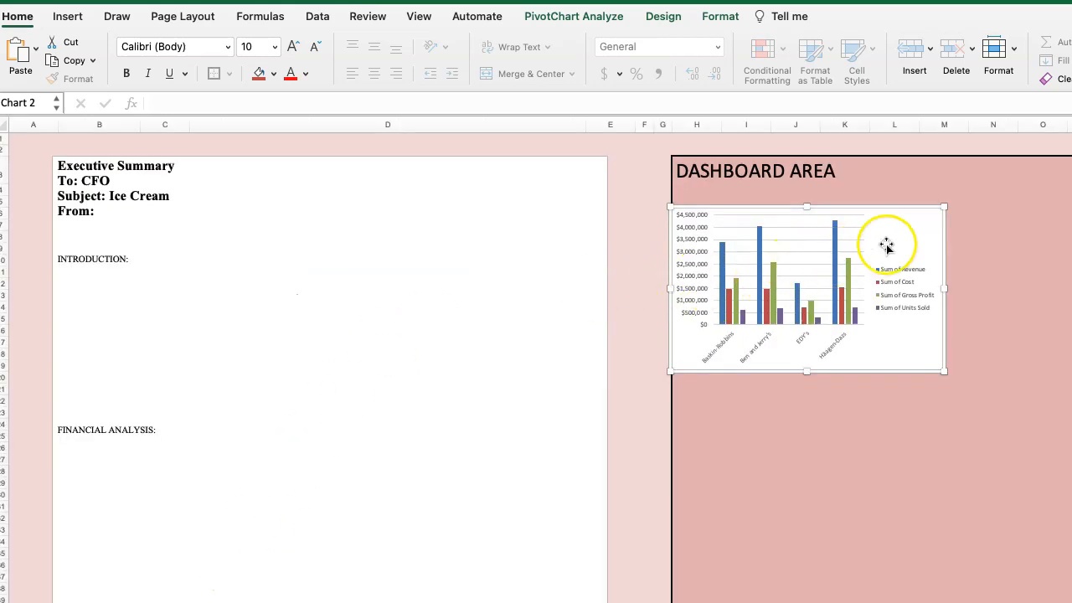
# Delete the pasted brand chart, paste the Brand Data chart again in the Dashboard Area, and shift it slightly inward from the border.
pyautogui.press('Delete')
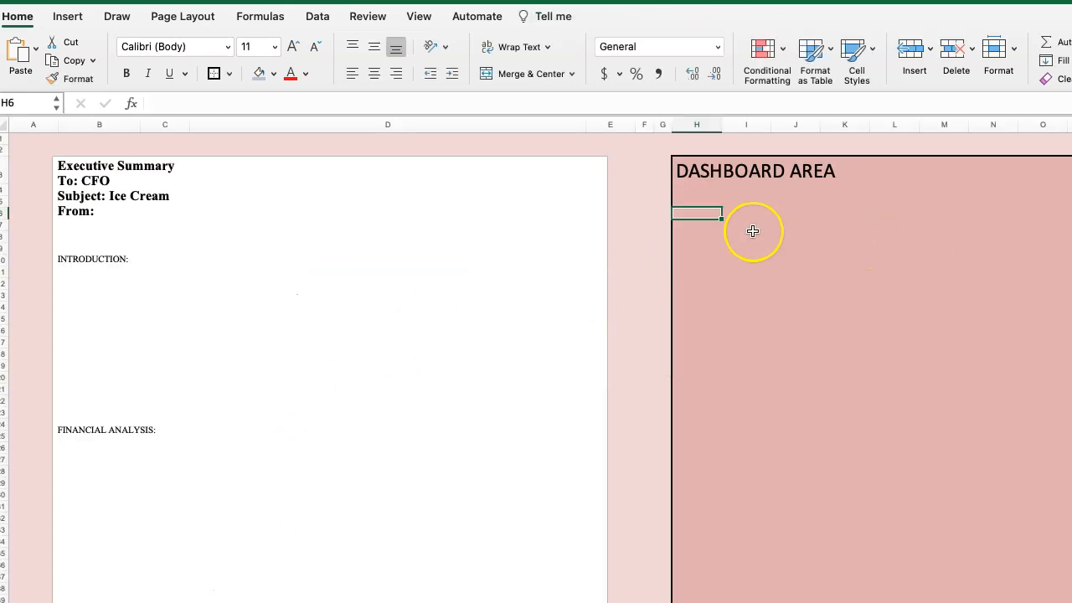
pyautogui.press('super+v')
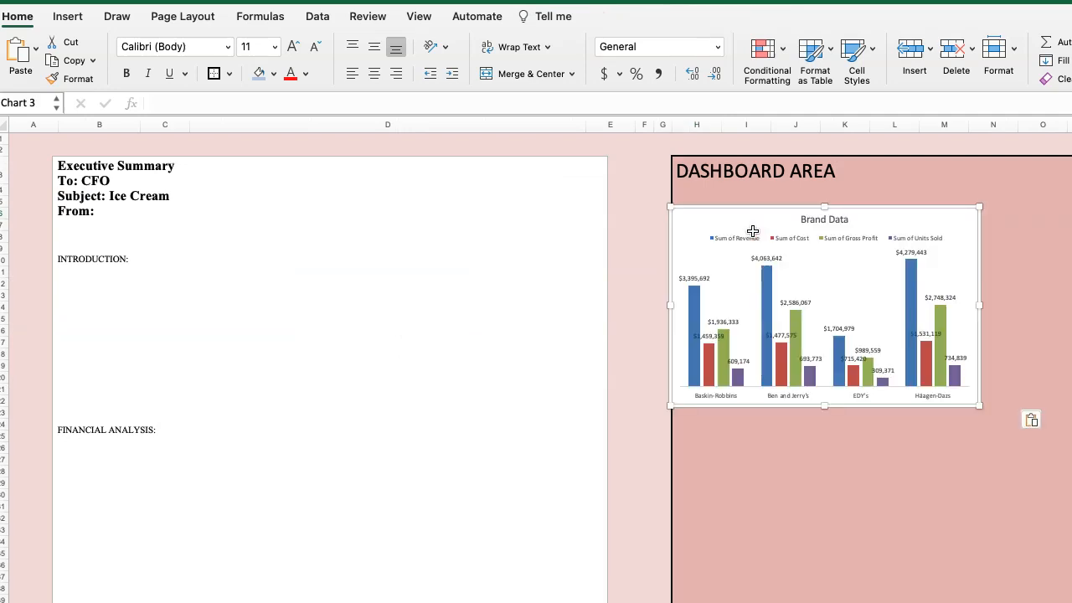
pyautogui.moveTo(729, 222); pyautogui.dragTo(767, 224)
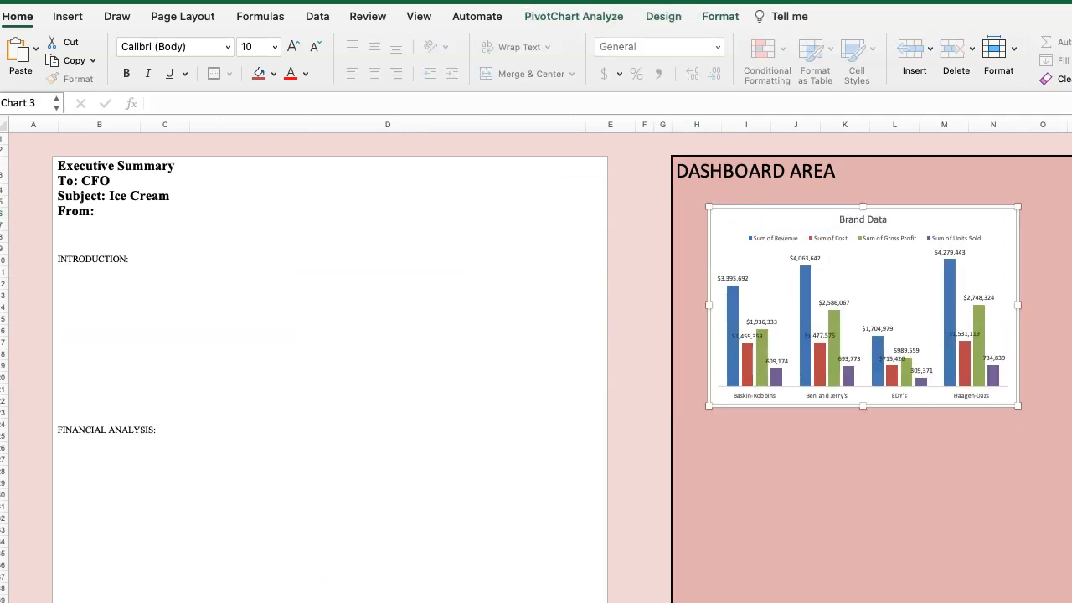
# Copy the Store Data chart from the pivot table sheet and paste it below the Brand Data chart in the Dashboard Area.
pyautogui.hotkey('ctrl', 'pageup')
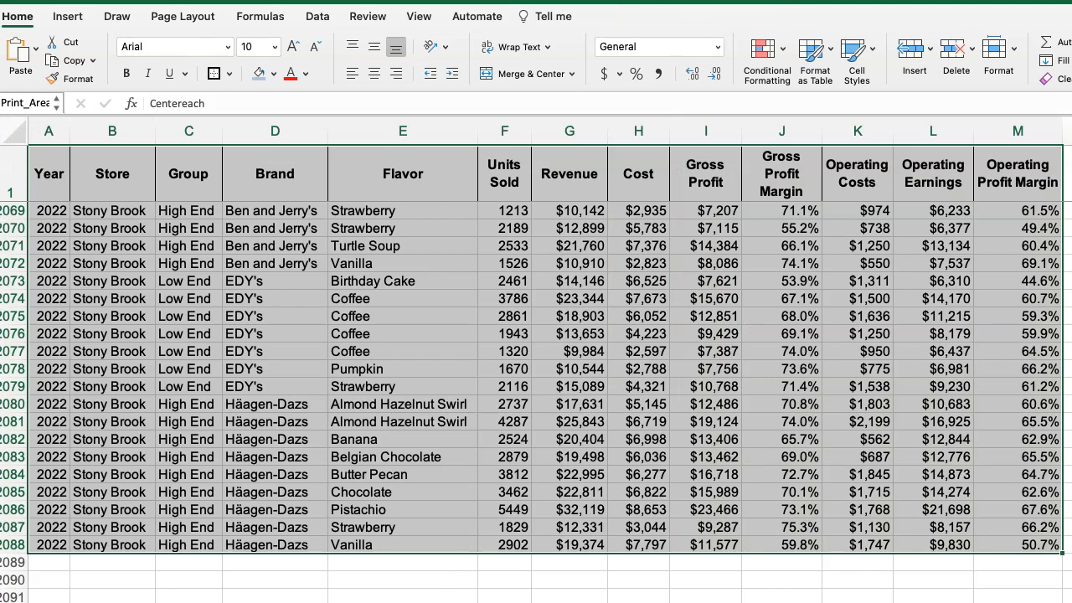
pyautogui.hotkey('ctrl', 'pagedown')
pyautogui.scroll(-1, 455, 461)
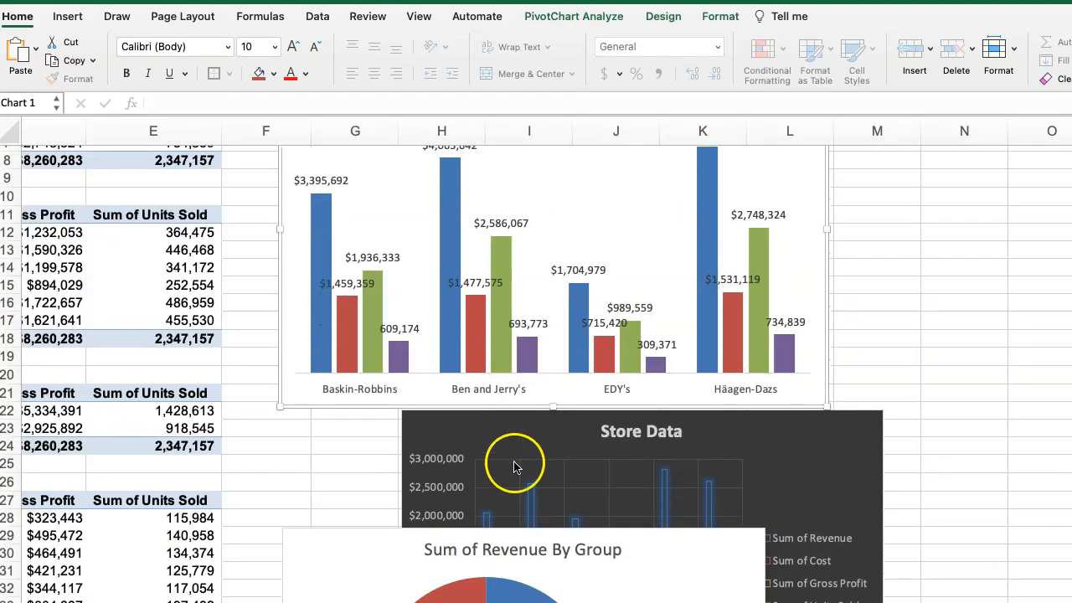
pyautogui.click(521, 429)
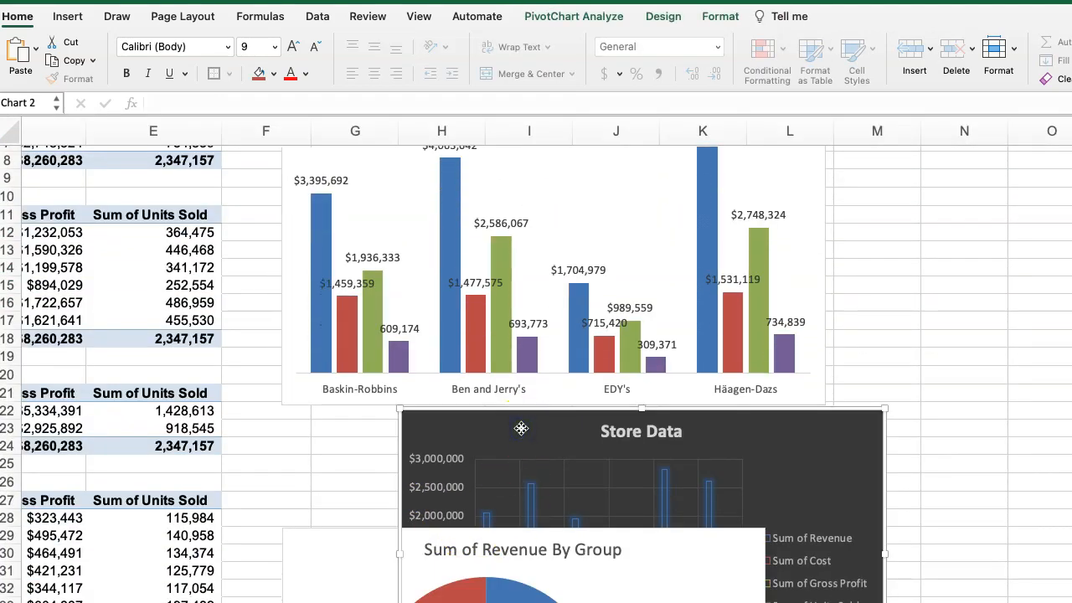
pyautogui.hotkey('ctrl', 'pagedown')
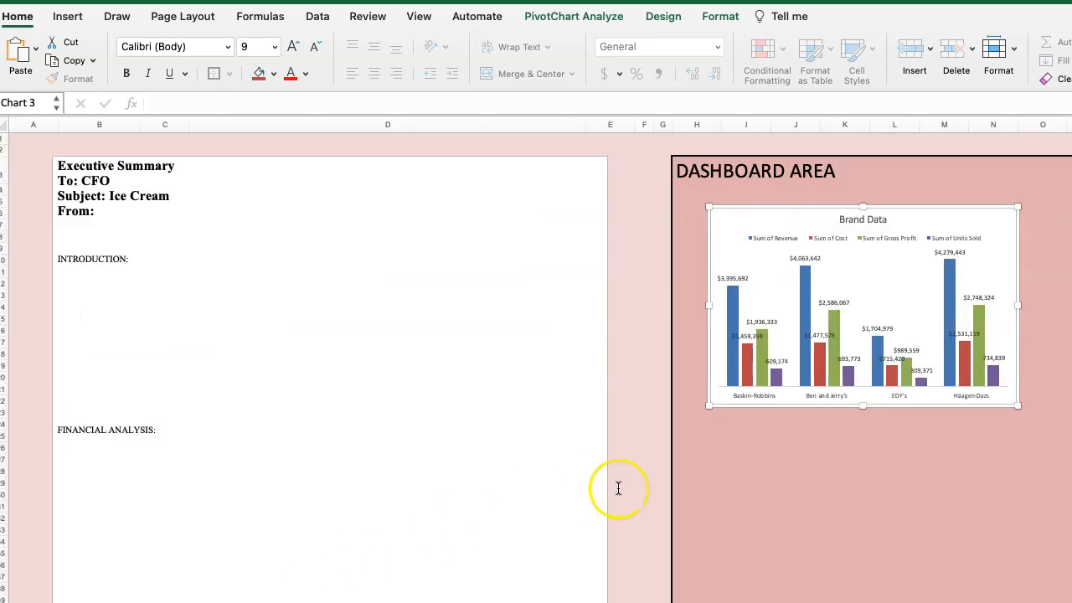
pyautogui.click(724, 456)
pyautogui.press('cmd+v')
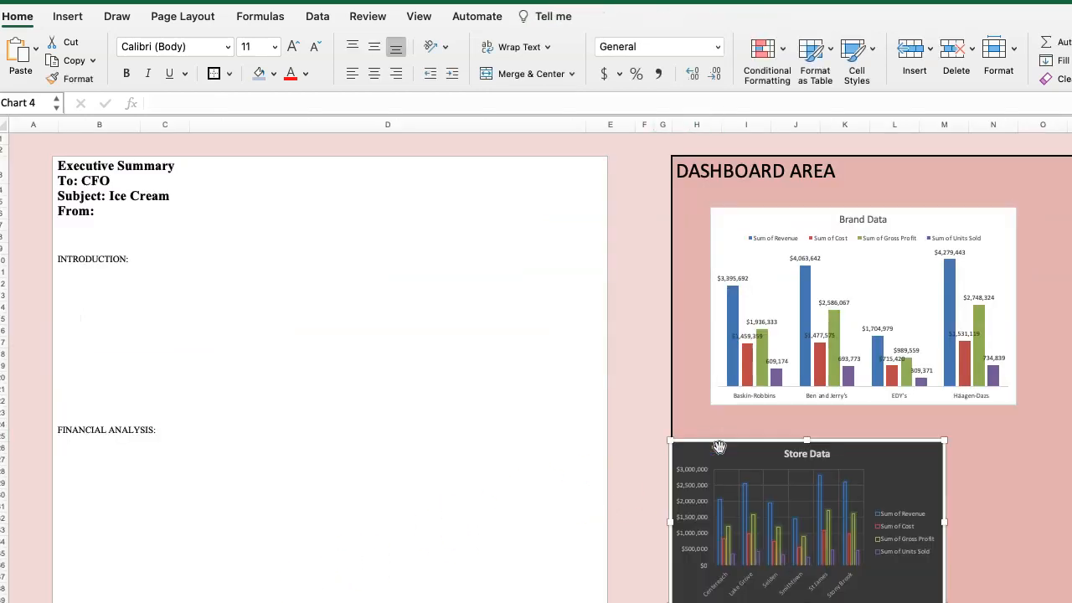
# Copy the Sum of Revenue By Group pie chart and paste it below the Store Data chart in the Dashboard Area.
pyautogui.hotkey('ctrl', 'pageup')
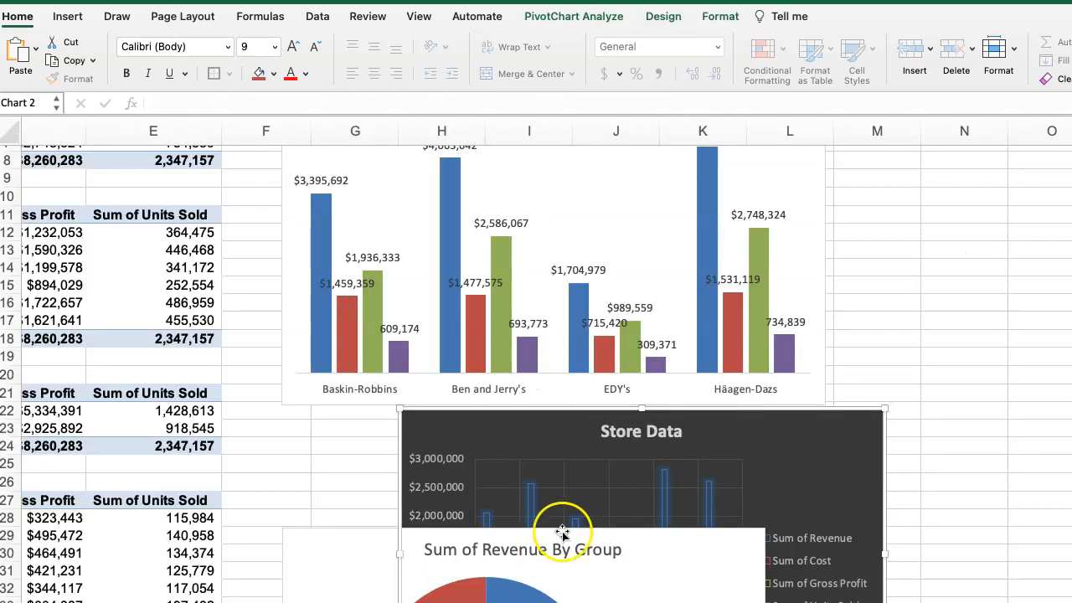
pyautogui.scroll(-1, 603, 513)
pyautogui.click(632, 506)
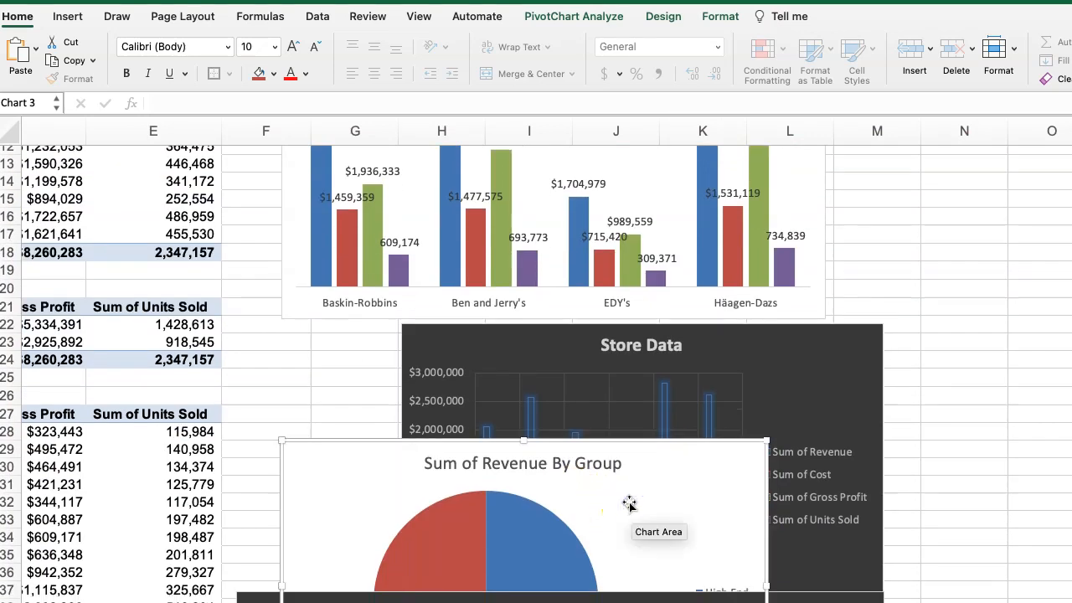
pyautogui.click(675, 514)
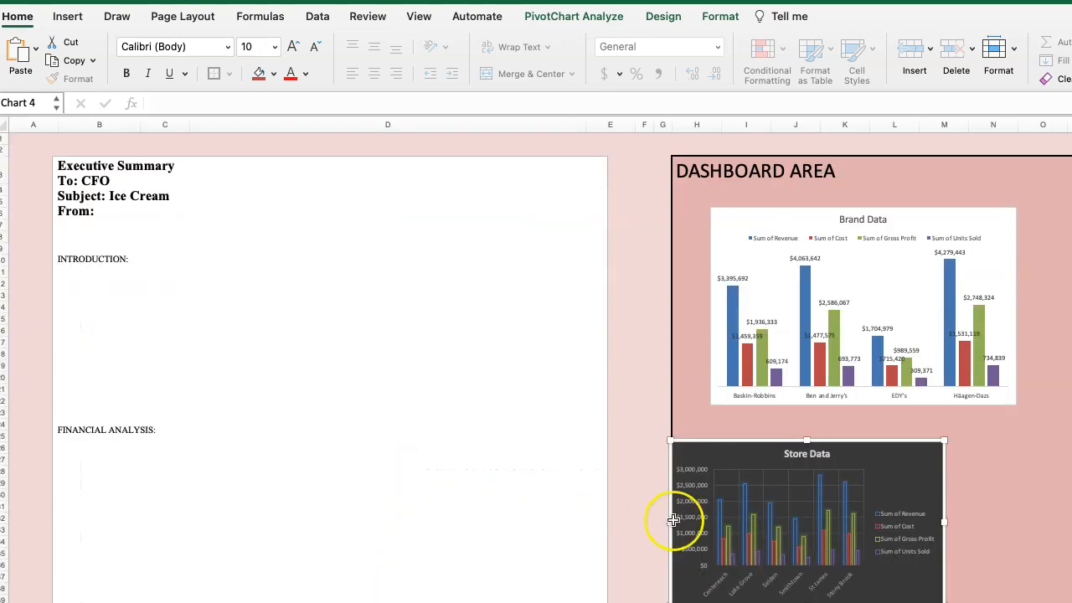
pyautogui.click(838, 593)
pyautogui.press('Escape')
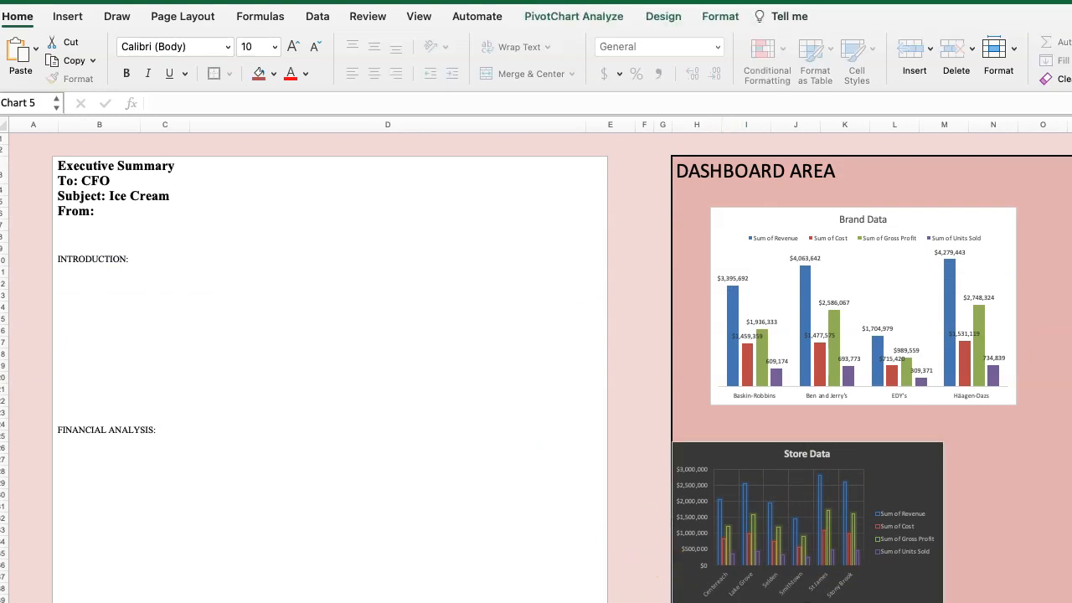
pyautogui.hscroll(10, 536, 361)
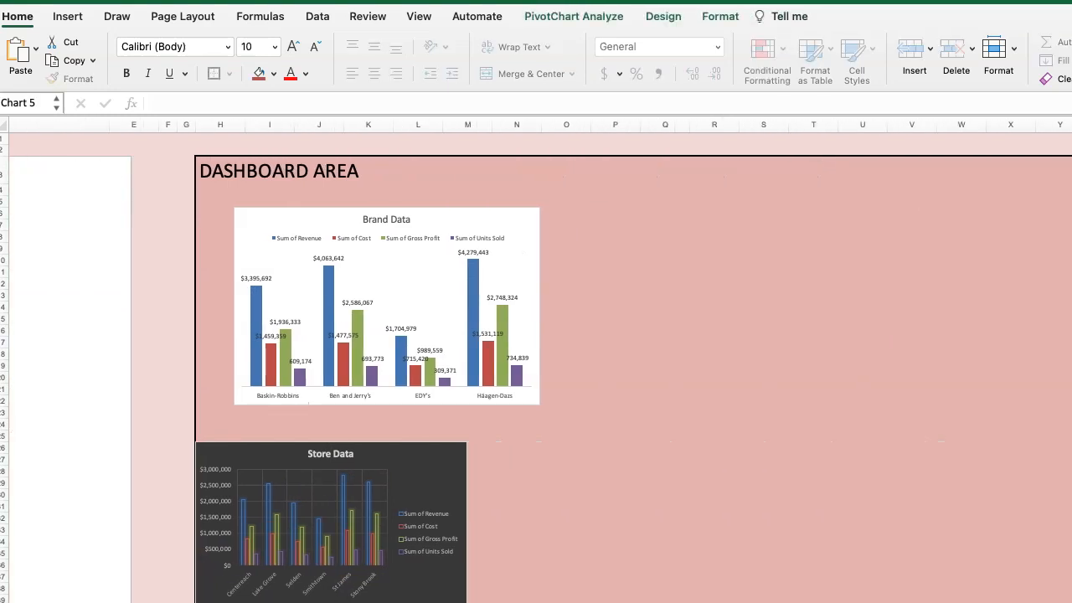
# Copy the Year Data line chart and paste it in the Dashboard Area beside the Brand Data chart.
pyautogui.hotkey('ctrl', 'pageup')
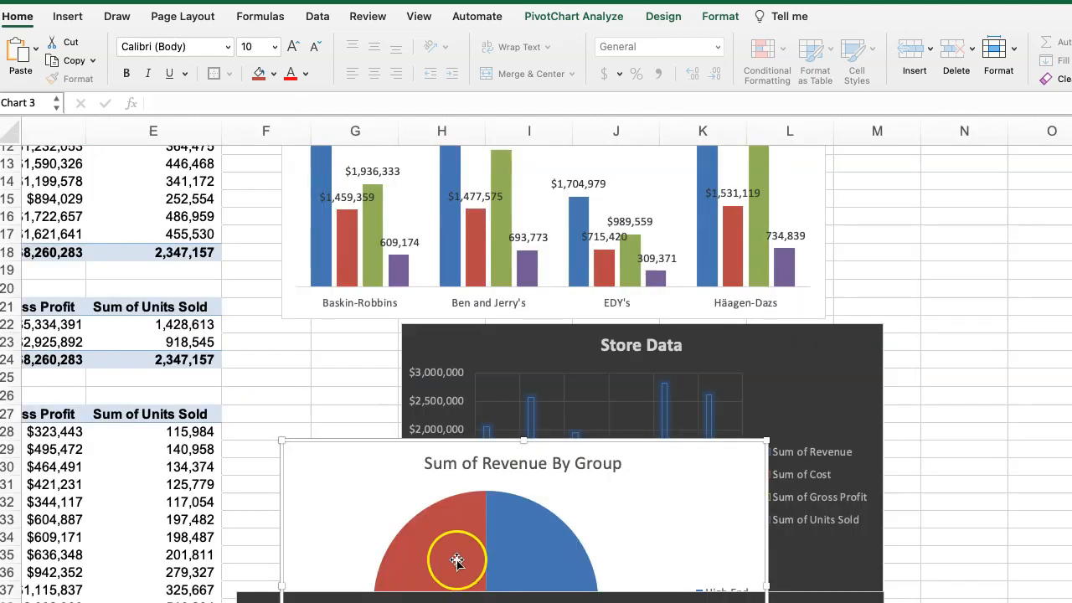
pyautogui.scroll(-10, 456, 561)
pyautogui.click(335, 301)
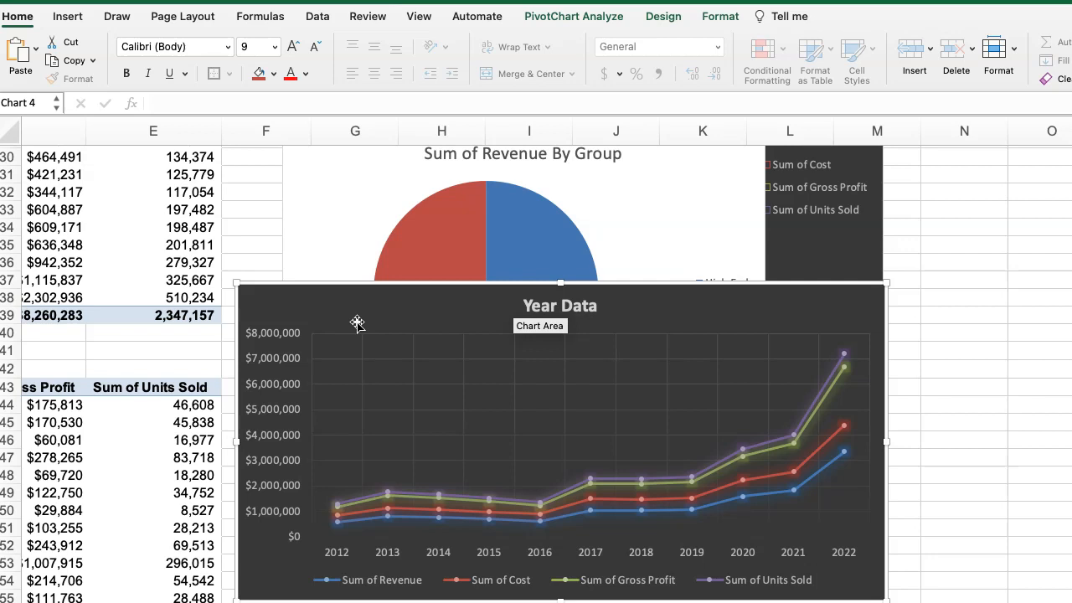
pyautogui.hotkey('ctrl', 'pagedown')
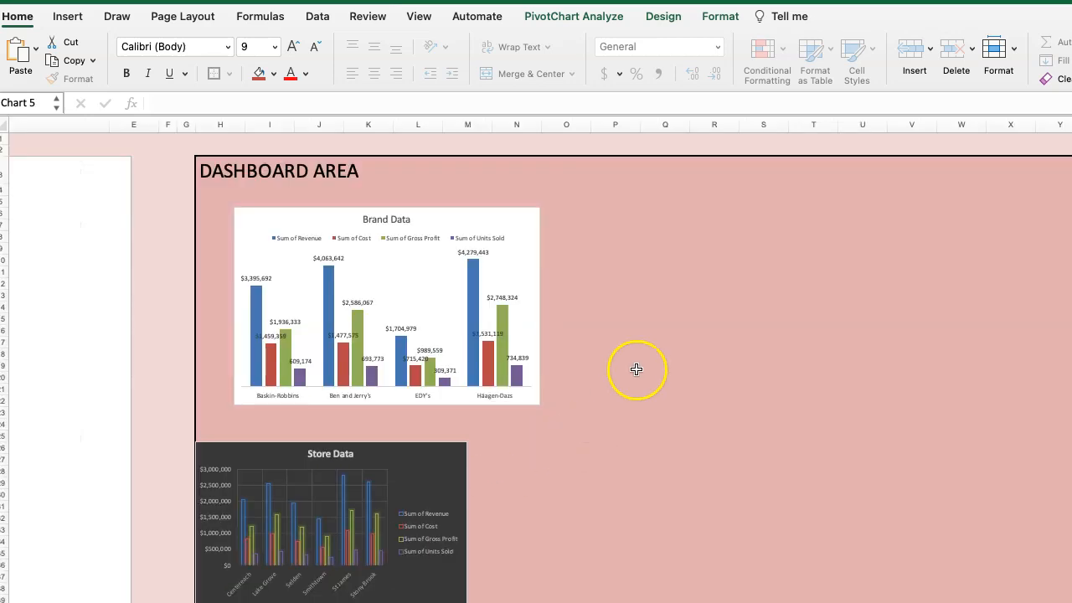
pyautogui.click(653, 257)
pyautogui.press('super+v')
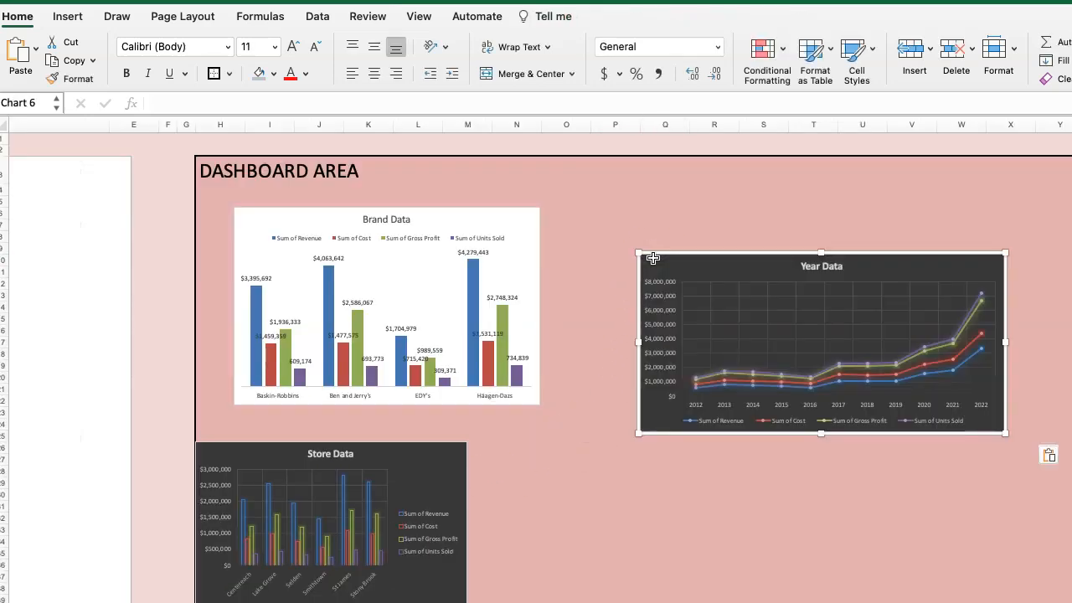
# Compare the pivot table sheet's charts with those already placed in the Dashboard Area.
pyautogui.hotkey('ctrl', 'pageup')
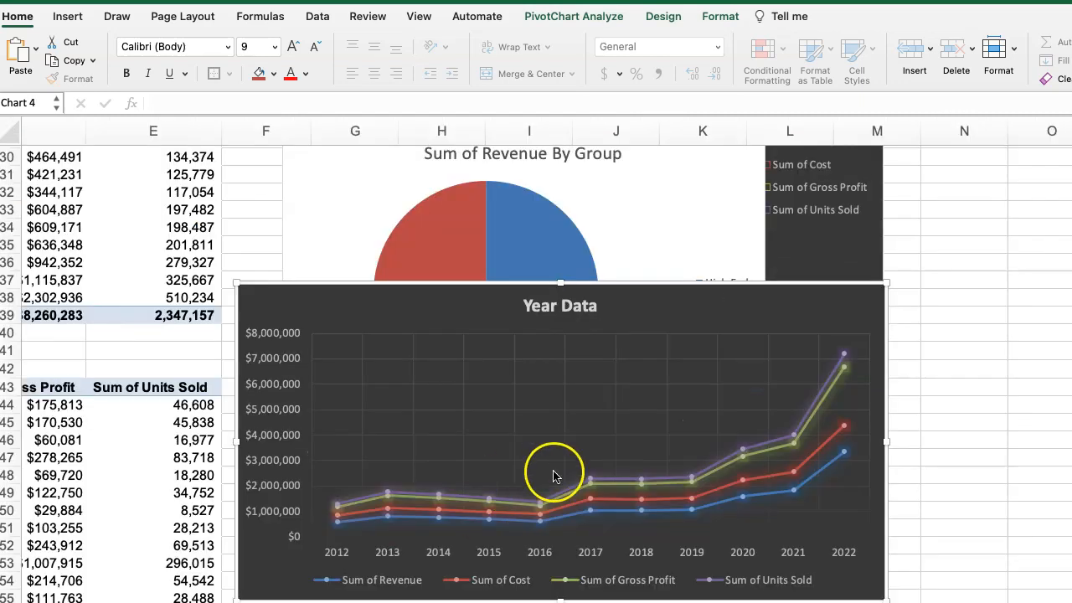
pyautogui.scroll(5, 691, 443)
pyautogui.click(720, 283)
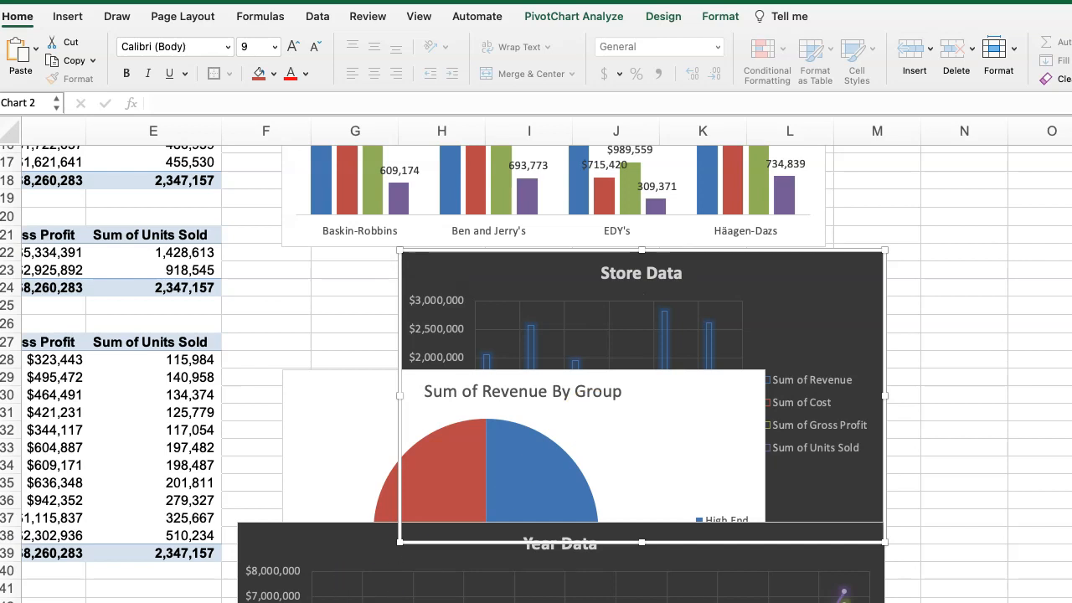
pyautogui.hotkey('ctrl', 'pagedown')
pyautogui.scroll(-3, 431, 545)
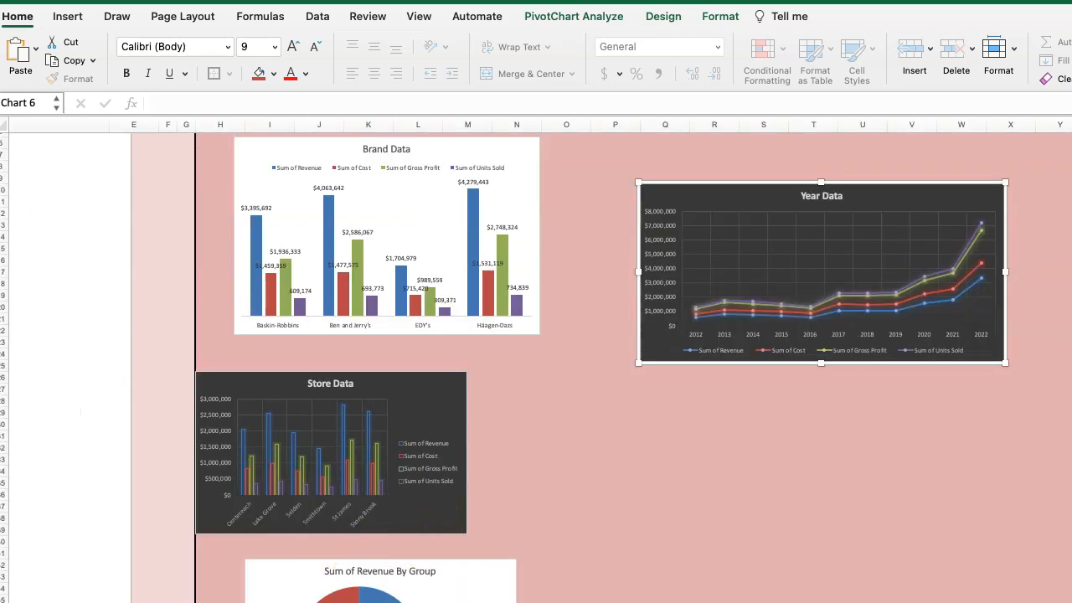
# Change the flavor treemap's title on the pivot table sheet to "Flavors by Revenue Tree Map".
pyautogui.hotkey('ctrl', 'pageup')
pyautogui.scroll(-10, 561, 569)
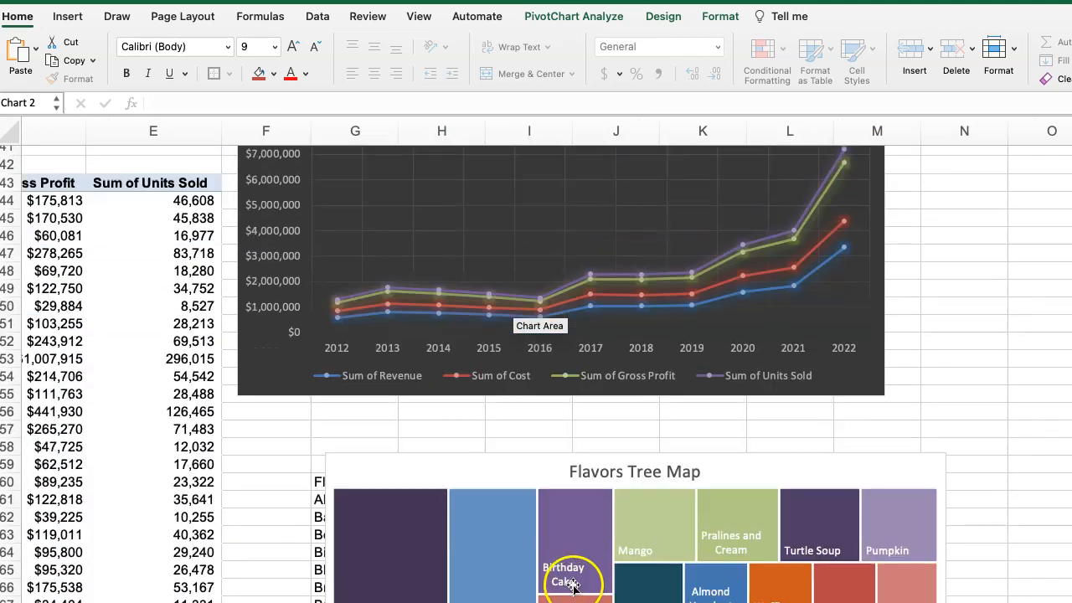
pyautogui.click(448, 372)
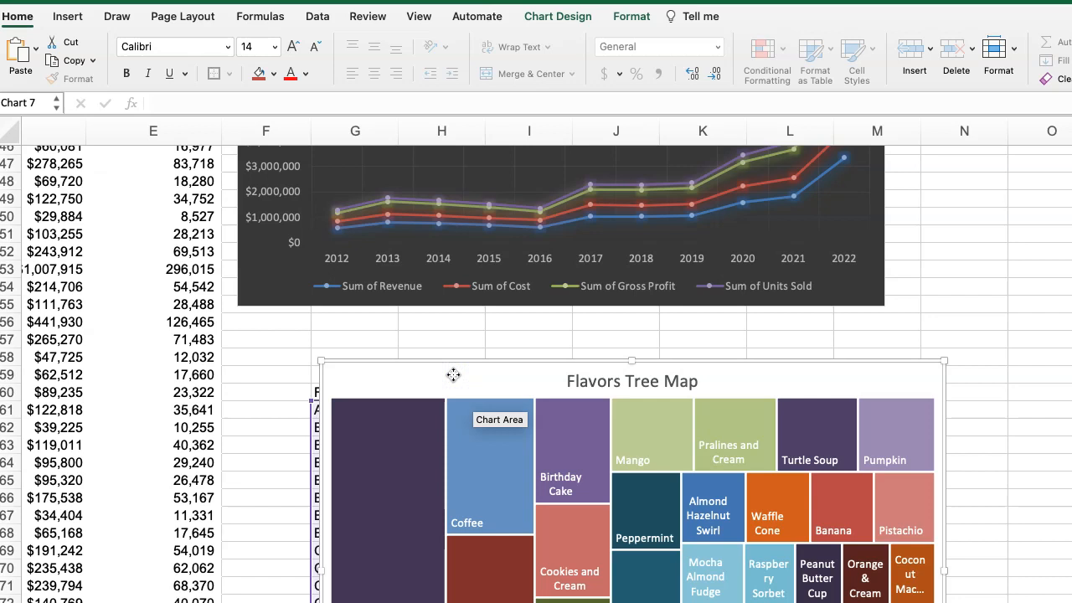
pyautogui.click(591, 381)
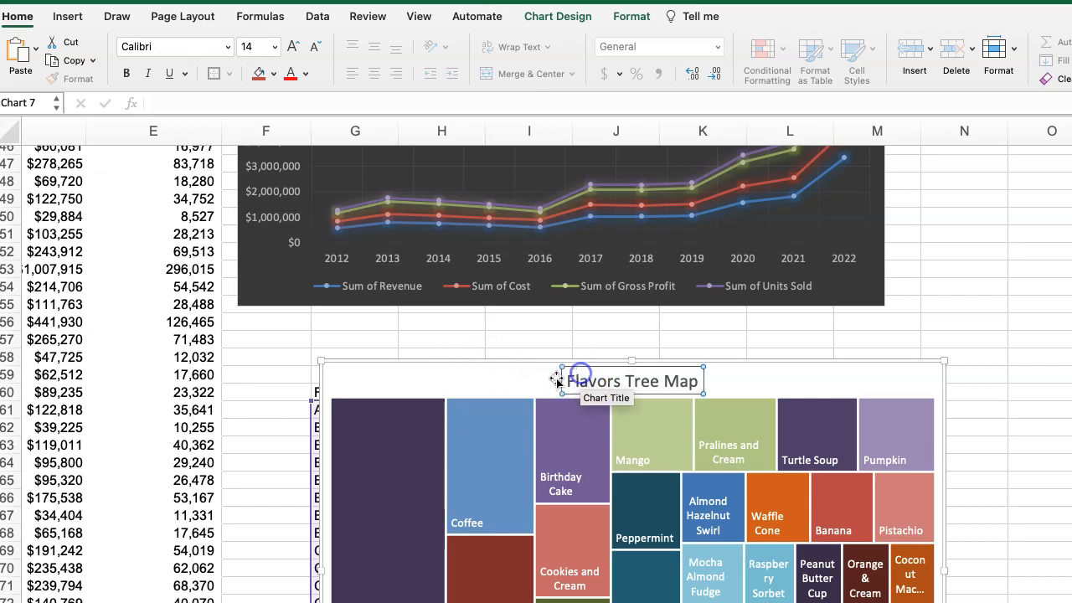
pyautogui.click(620, 382)
pyautogui.write('by Re')
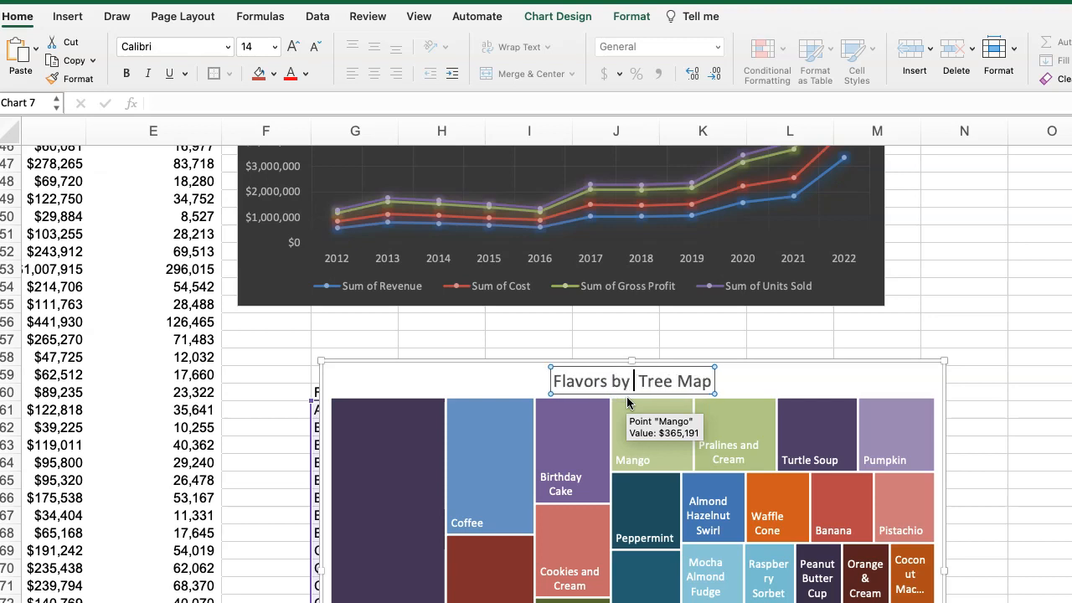
pyautogui.write('venue')
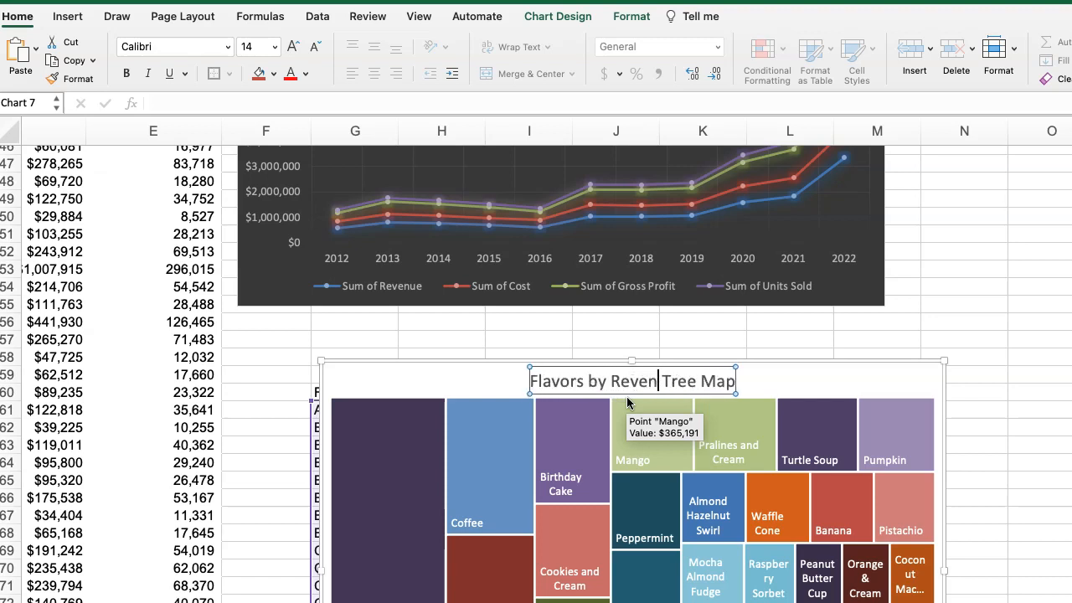
pyautogui.click(468, 378)
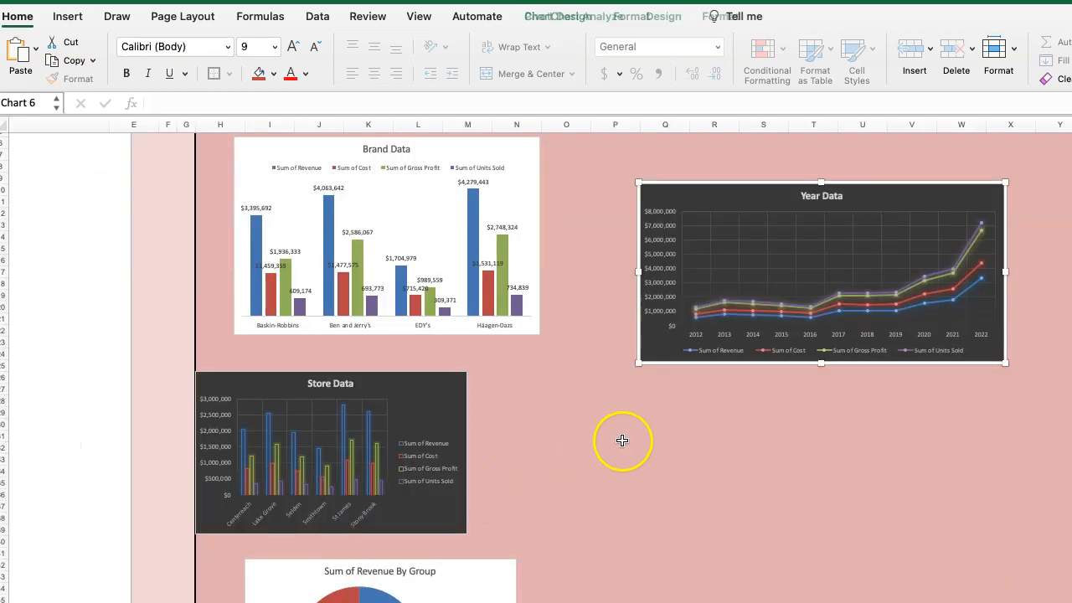
# Paste the Flavors by Revenue Tree Map into the Dashboard Area below the Year Data chart, starting at cell Q31.
pyautogui.click(645, 433)
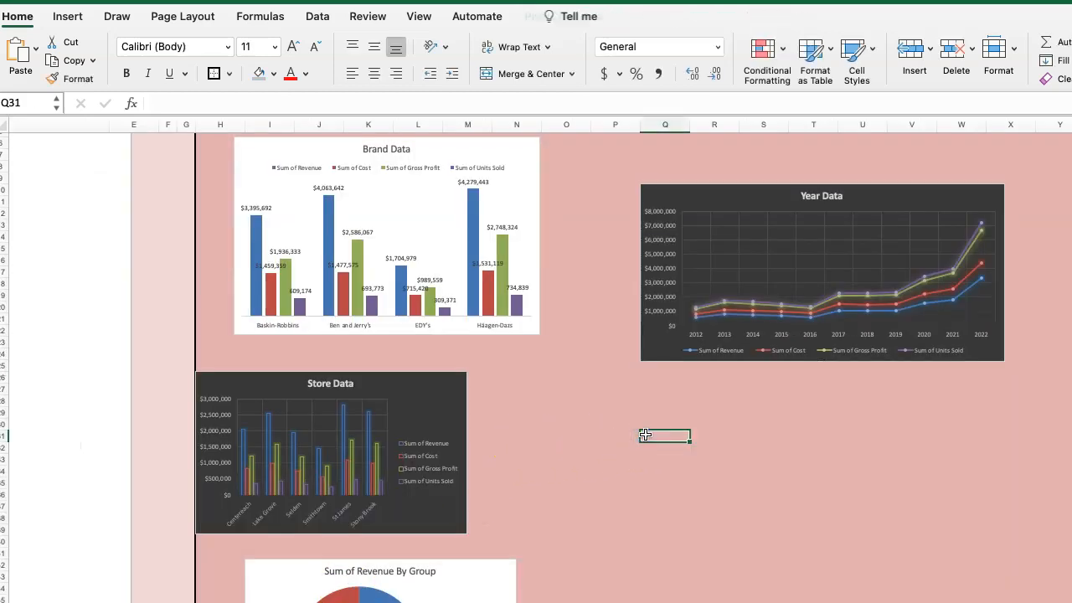
pyautogui.press('cmd+v')
pyautogui.click(566, 455)
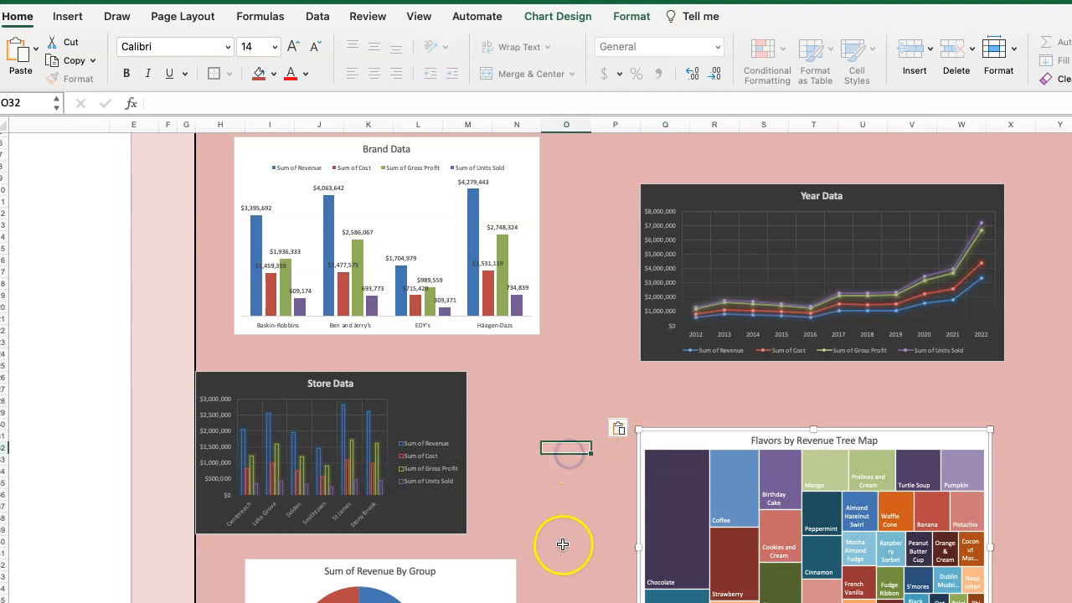
# Review the layout of the five charts assembled in the Dashboard Area.
pyautogui.scroll(1, 571, 538)
pyautogui.scroll(2, 573, 544)
pyautogui.scroll(-6, 572, 540)
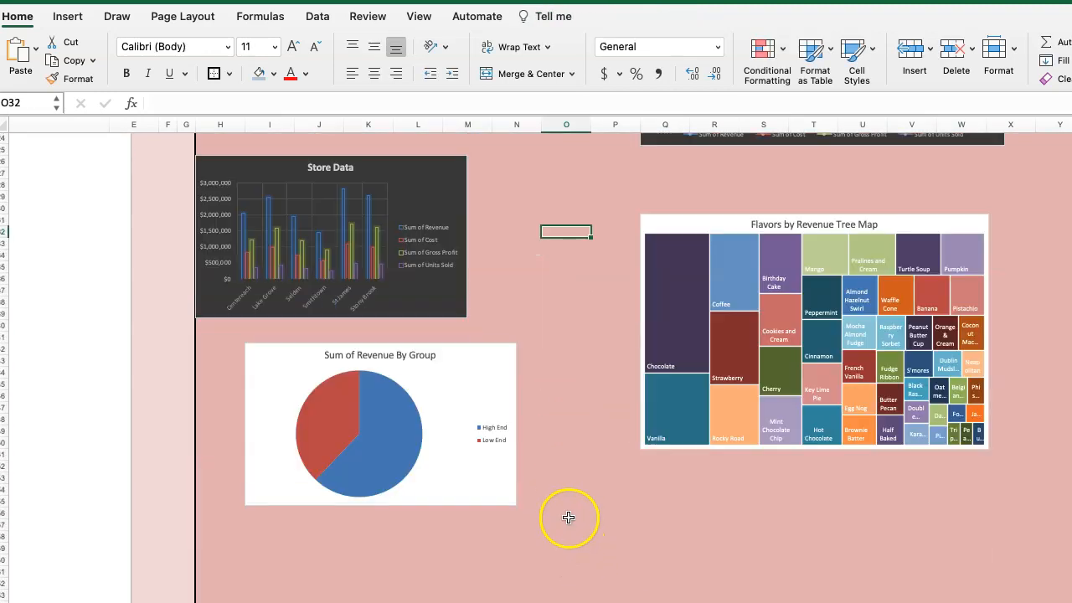
pyautogui.scroll(2, 569, 522)
pyautogui.scroll(4, 569, 522)
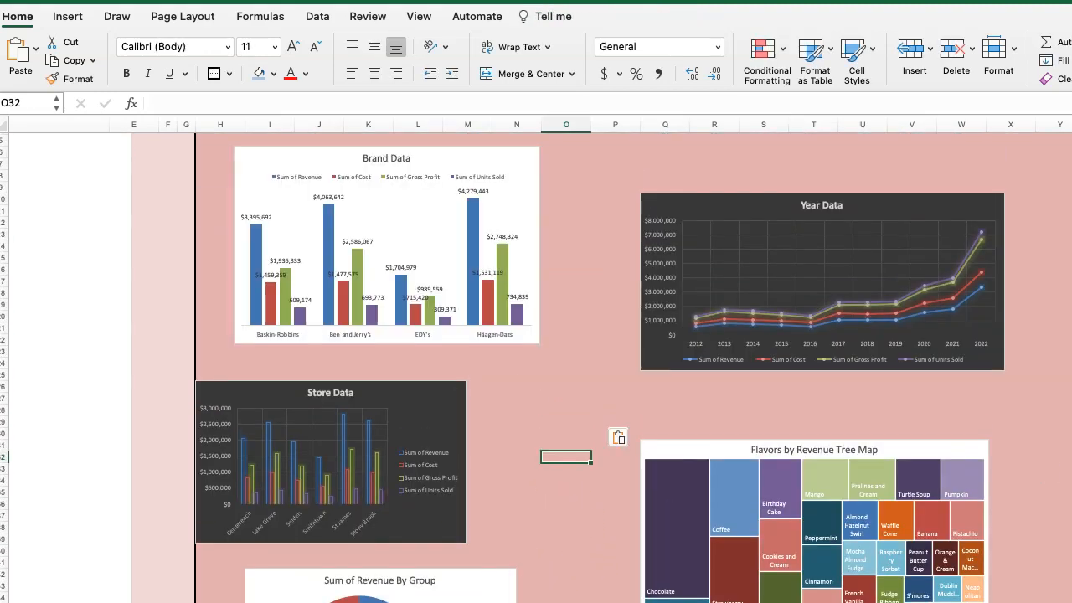
pyautogui.scroll(2, 536, 373)
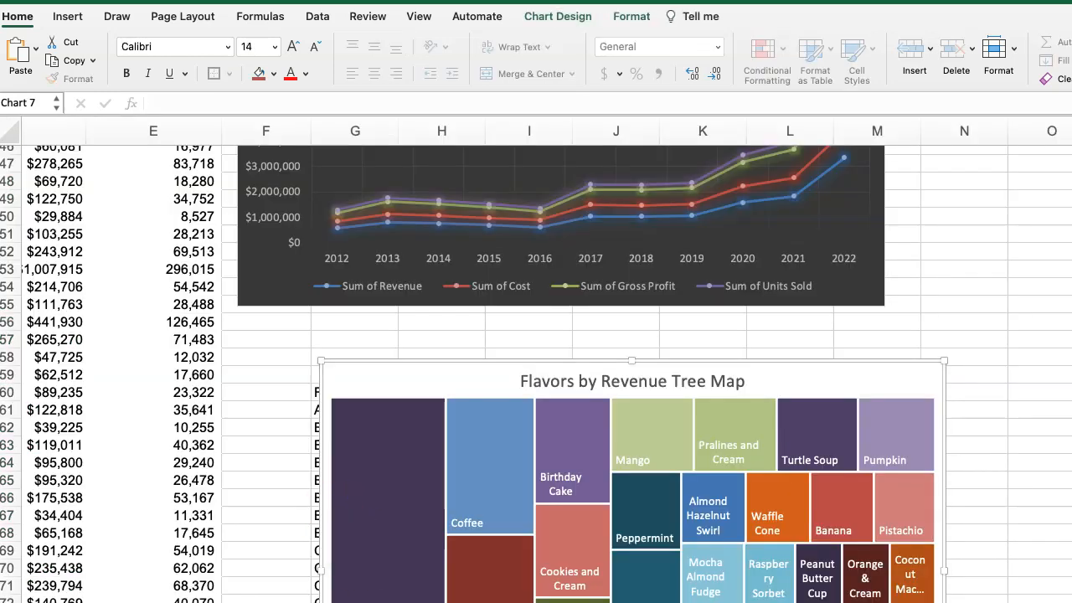
# Review the Flavor, Year, Group and Store pivot tables and their revenue, cost, gross profit and units sold columns.
pyautogui.hscroll(-10, 335, 354)
pyautogui.scroll(-2, 376, 407)
pyautogui.scroll(5, 373, 412)
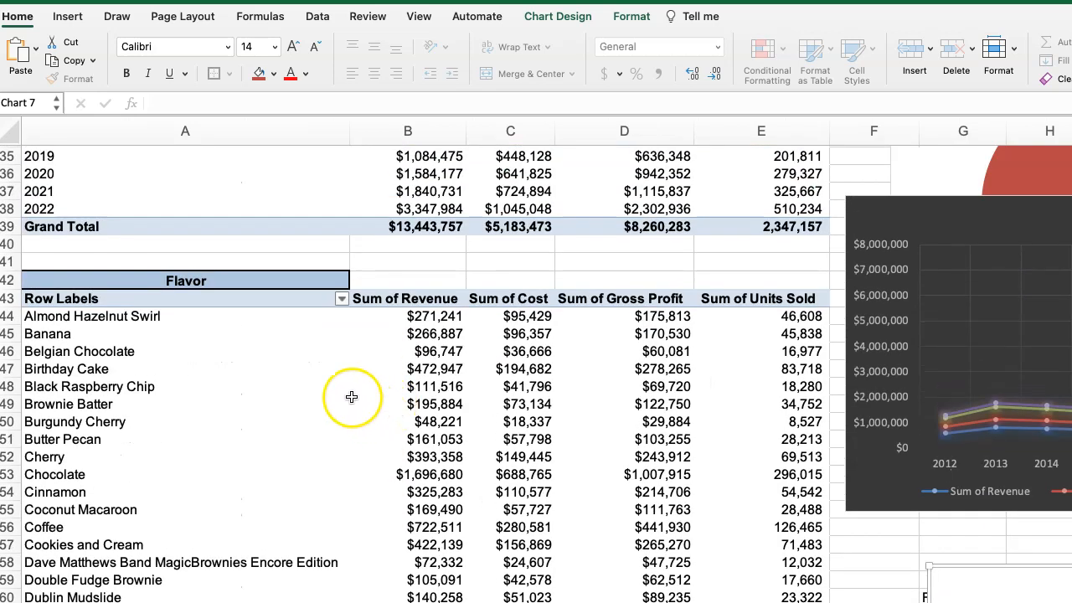
pyautogui.scroll(6, 323, 421)
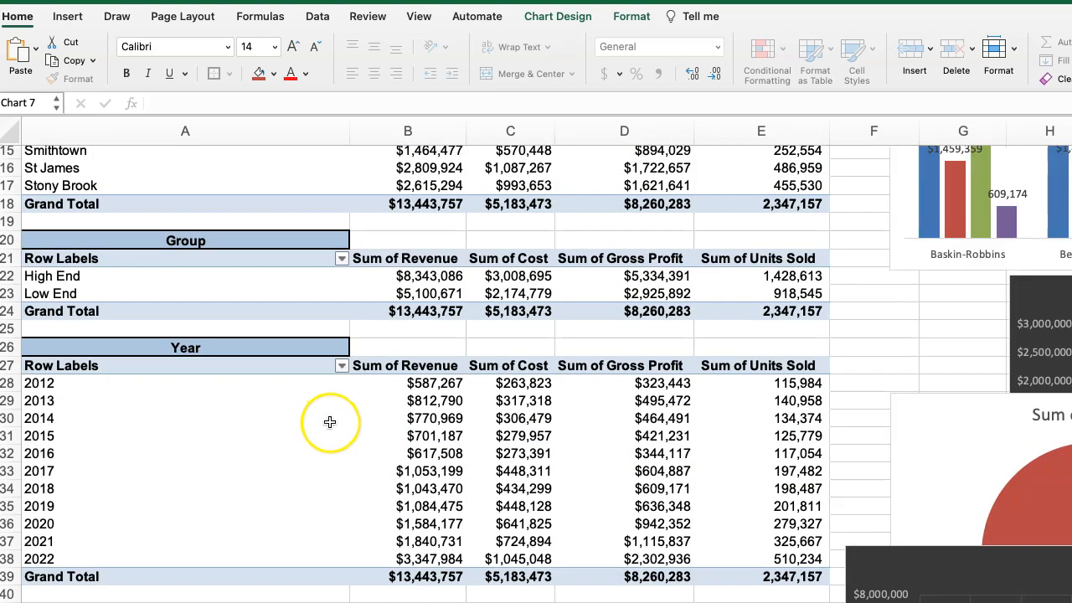
pyautogui.scroll(-2, 331, 421)
pyautogui.scroll(4, 332, 421)
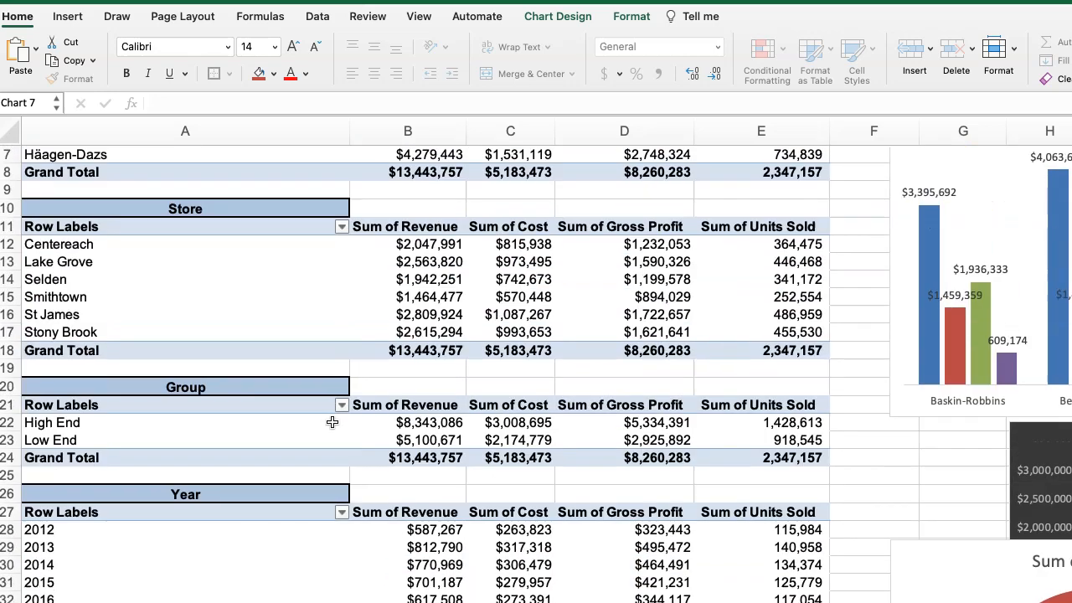
pyautogui.scroll(-3, 334, 420)
pyautogui.scroll(-8, 334, 420)
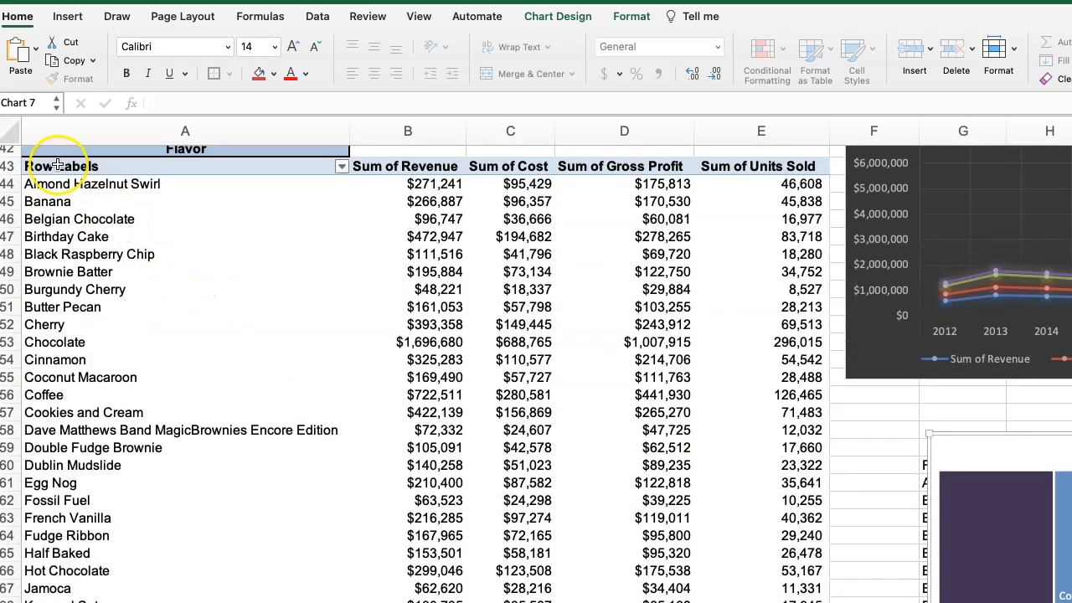
pyautogui.scroll(2, 105, 298)
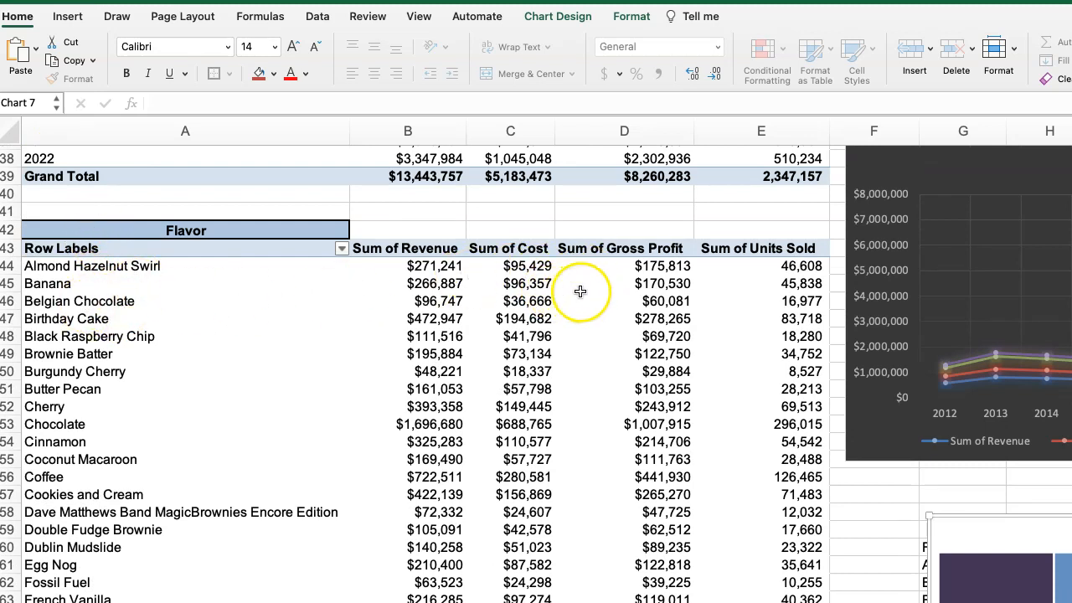
# Move the Flavors by Revenue Tree Map over to column K, clear of the Flavor and Revenue helper columns.
pyautogui.click(596, 266)
pyautogui.moveTo(592, 249); pyautogui.dragTo(624, 602)
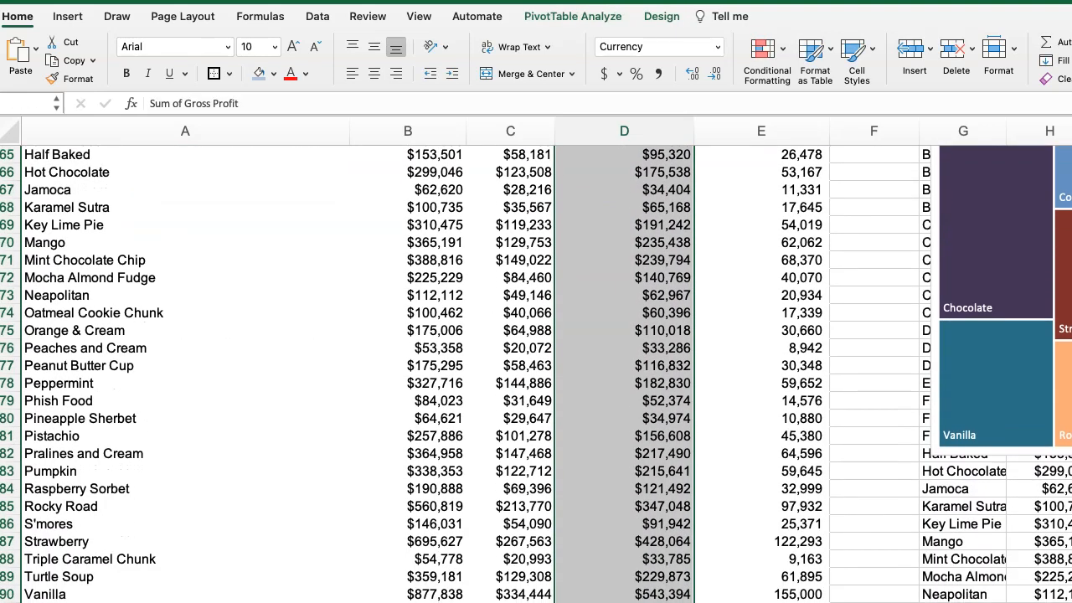
pyautogui.hscroll(10, 709, 564)
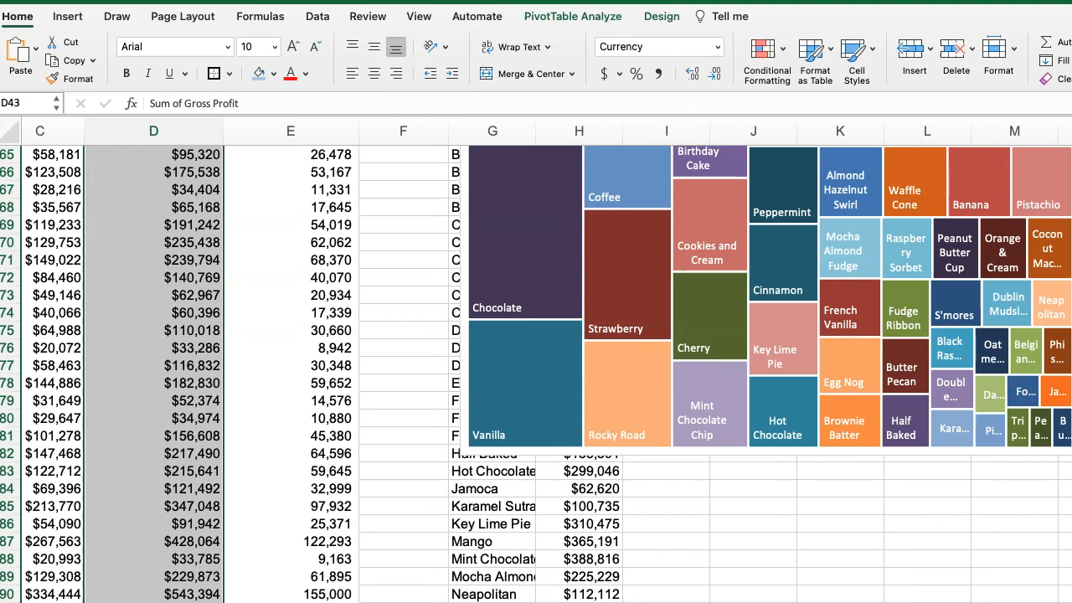
pyautogui.scroll(3, 699, 573)
pyautogui.scroll(2, 700, 572)
pyautogui.moveTo(455, 287); pyautogui.dragTo(809, 248)
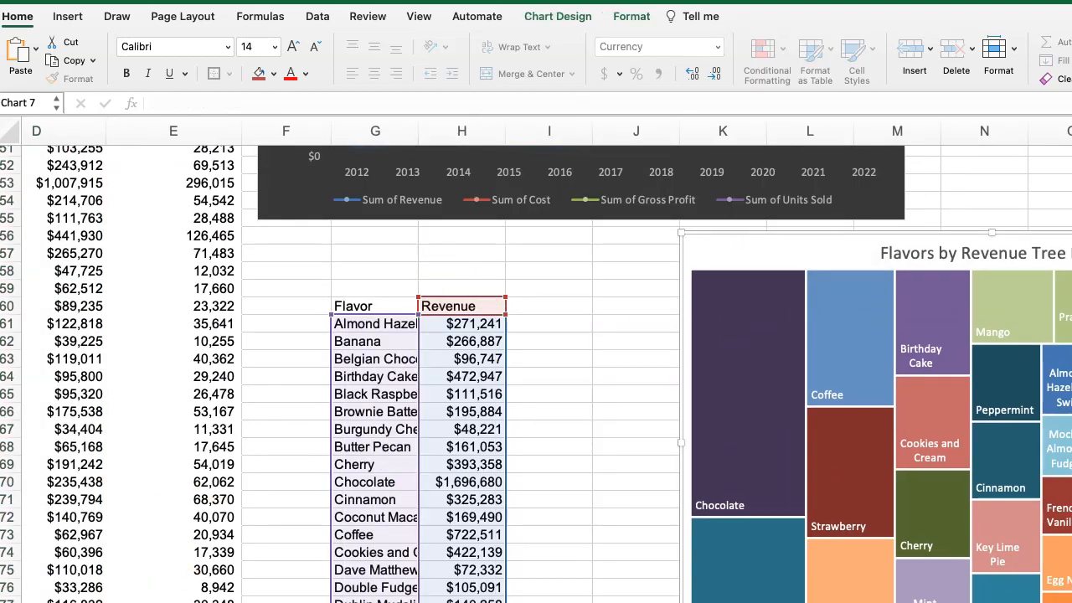
# Copy the Flavor pivot table's gross profit values from D44 down and paste them beside the helper Revenue values, starting at I61.
pyautogui.hscroll(-5, 323, 567)
pyautogui.scroll(5, 323, 539)
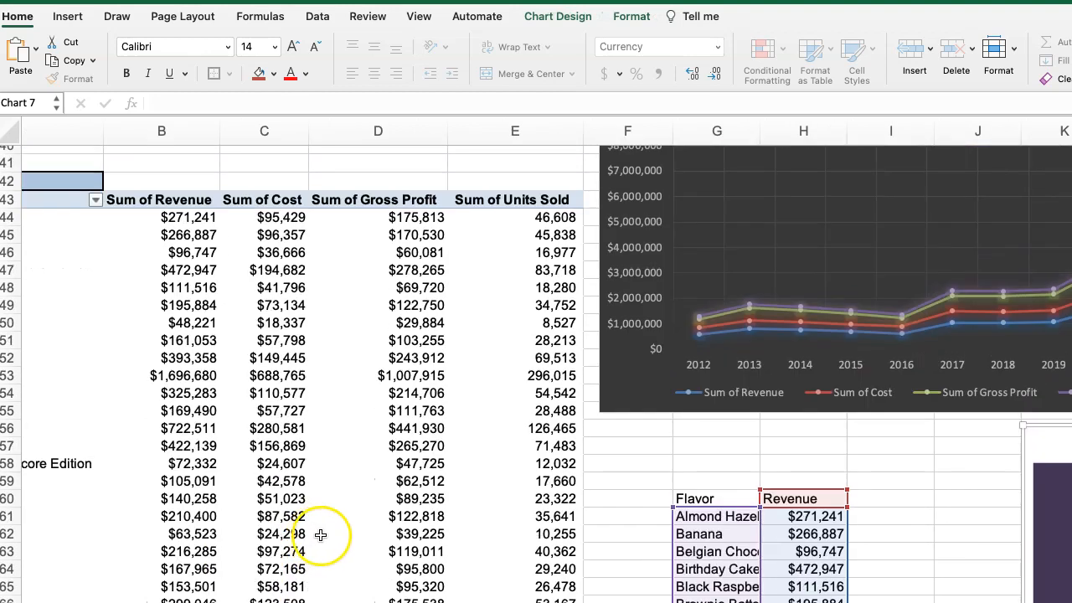
pyautogui.moveTo(415, 254); pyautogui.dragTo(368, 602)
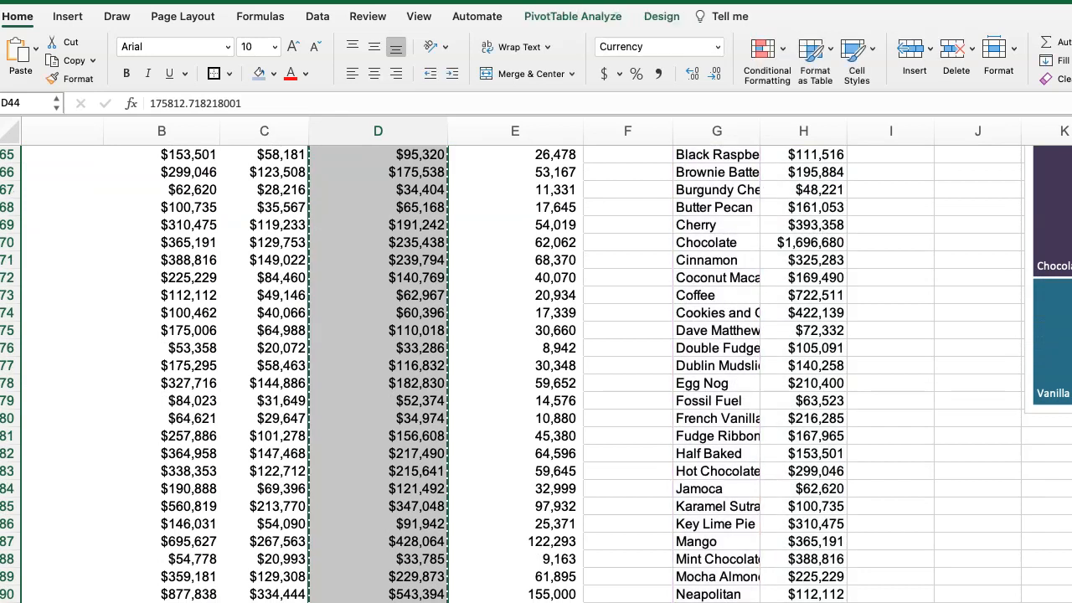
pyautogui.hscroll(3, 586, 511)
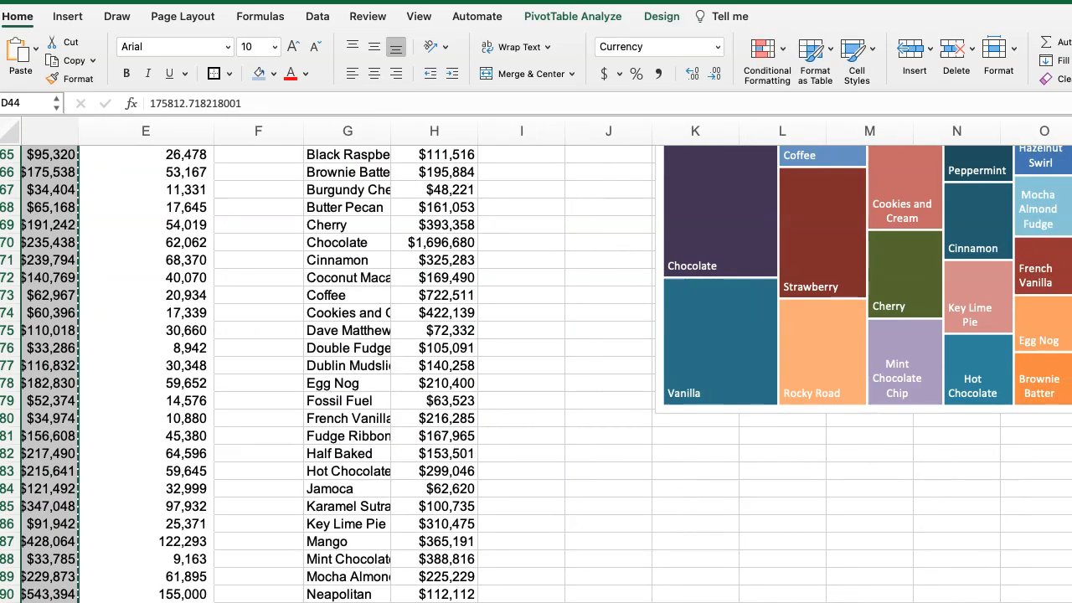
pyautogui.scroll(-2, 615, 509)
pyautogui.scroll(6, 606, 516)
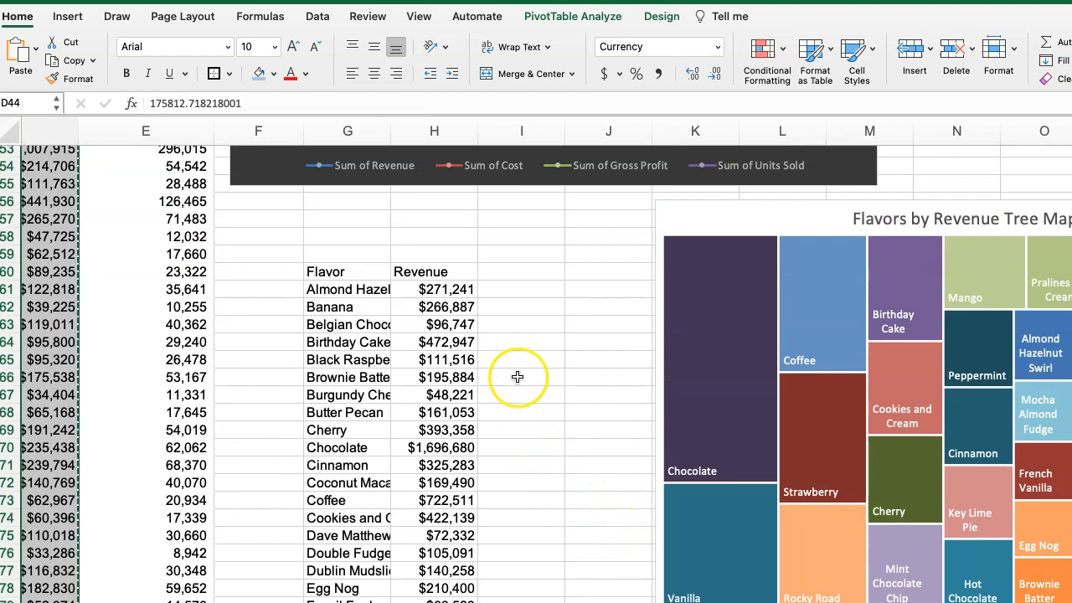
pyautogui.click(510, 289)
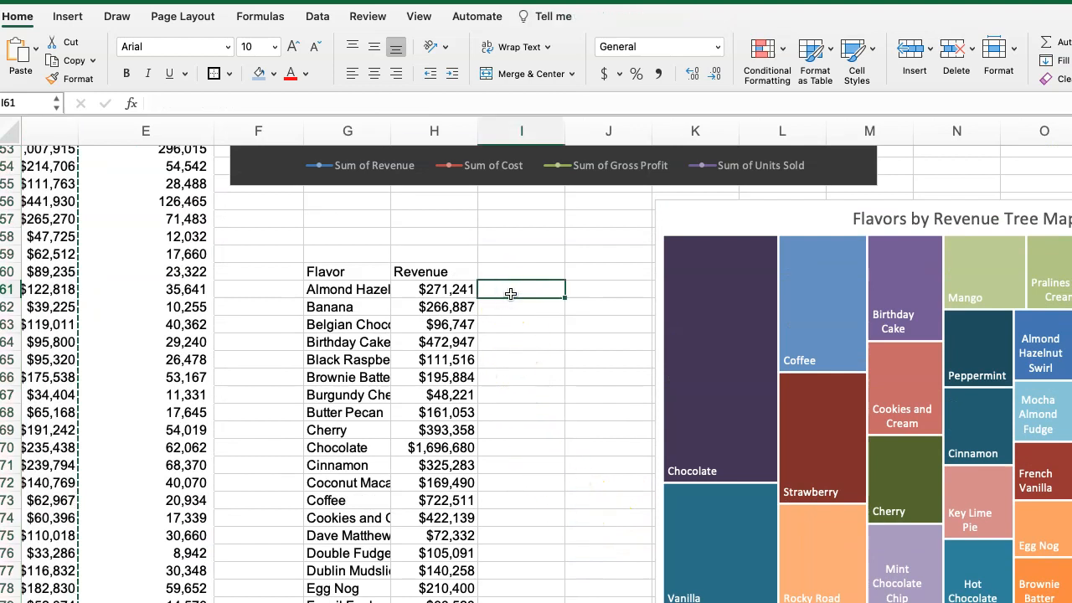
pyautogui.scroll(8, 510, 293)
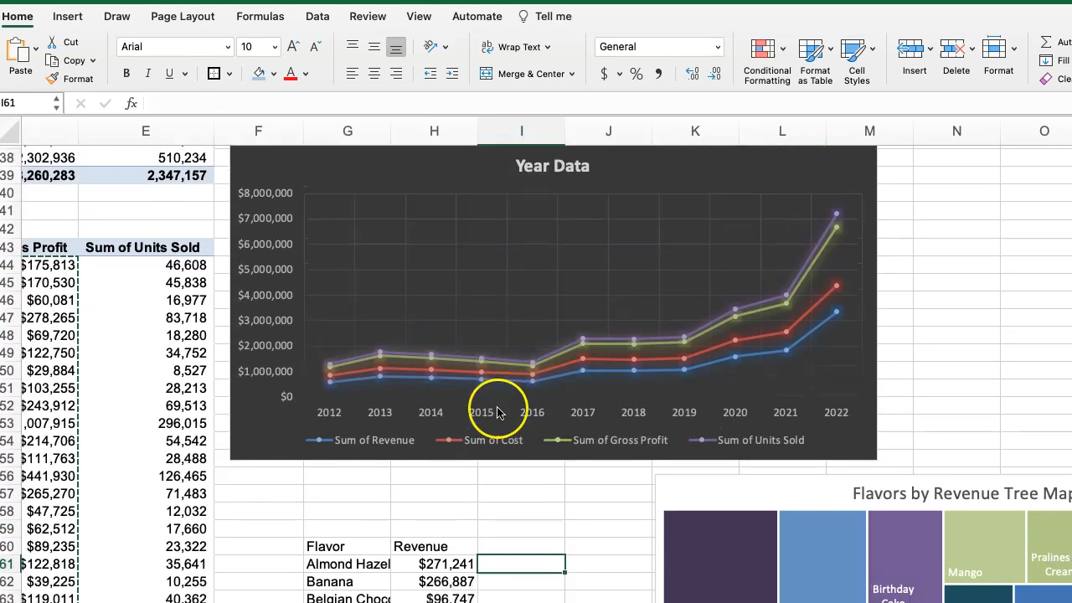
pyautogui.press('super+v')
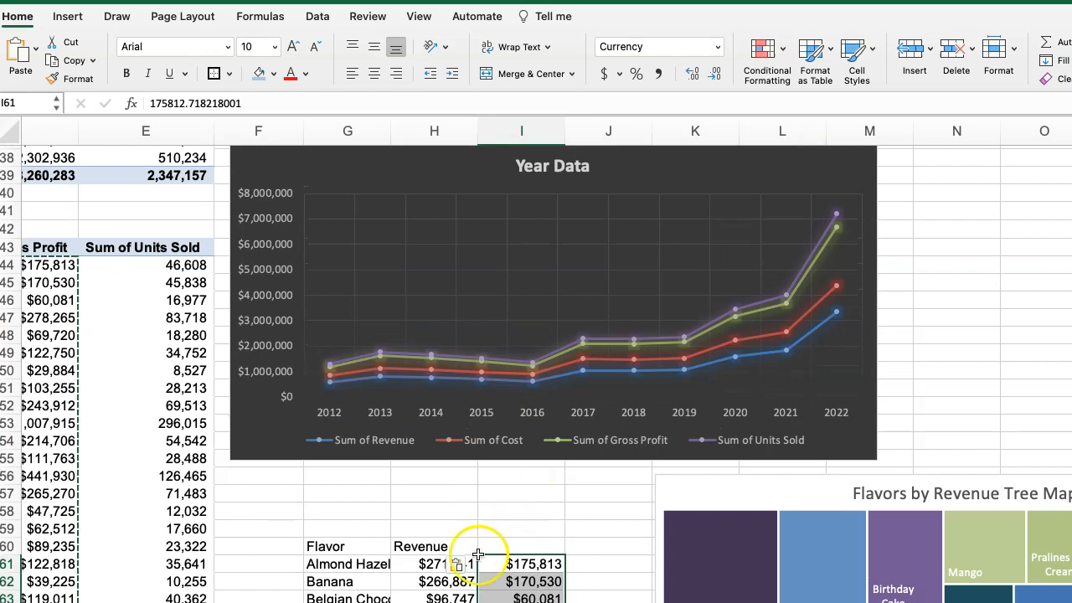
# Enter the header "Profit" in cell I60 above the pasted gross profit values.
pyautogui.hscroll(-5, 536, 360)
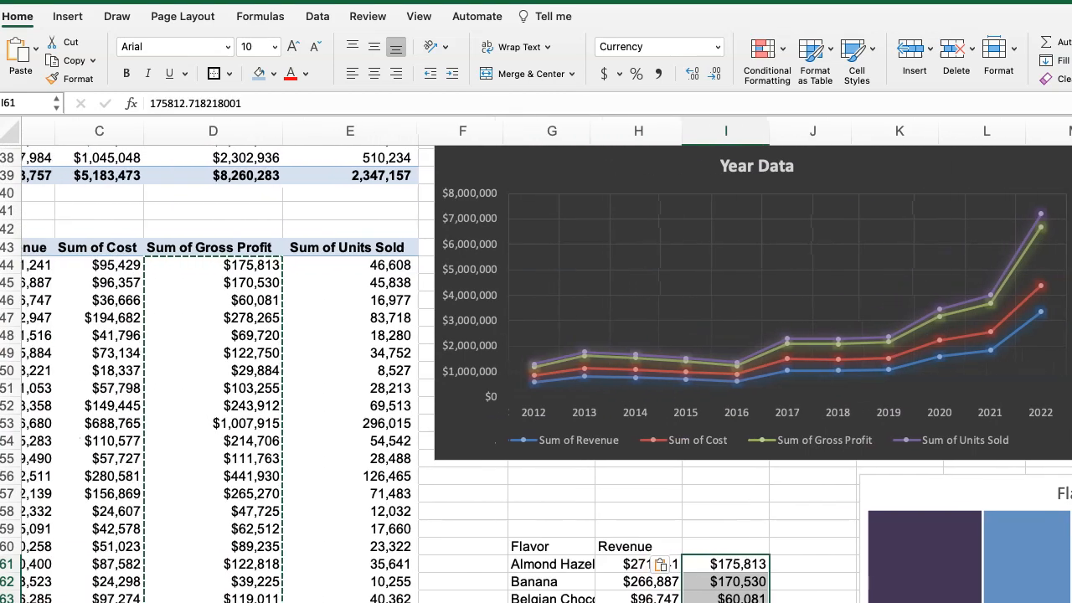
pyautogui.hscroll(-3, 536, 360)
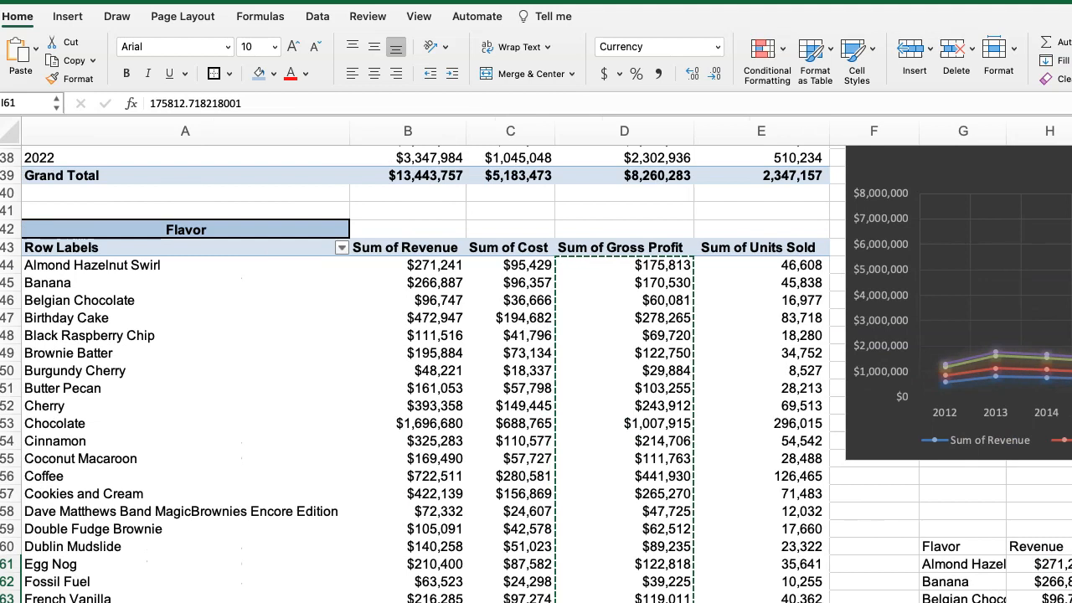
pyautogui.hscroll(5, 536, 360)
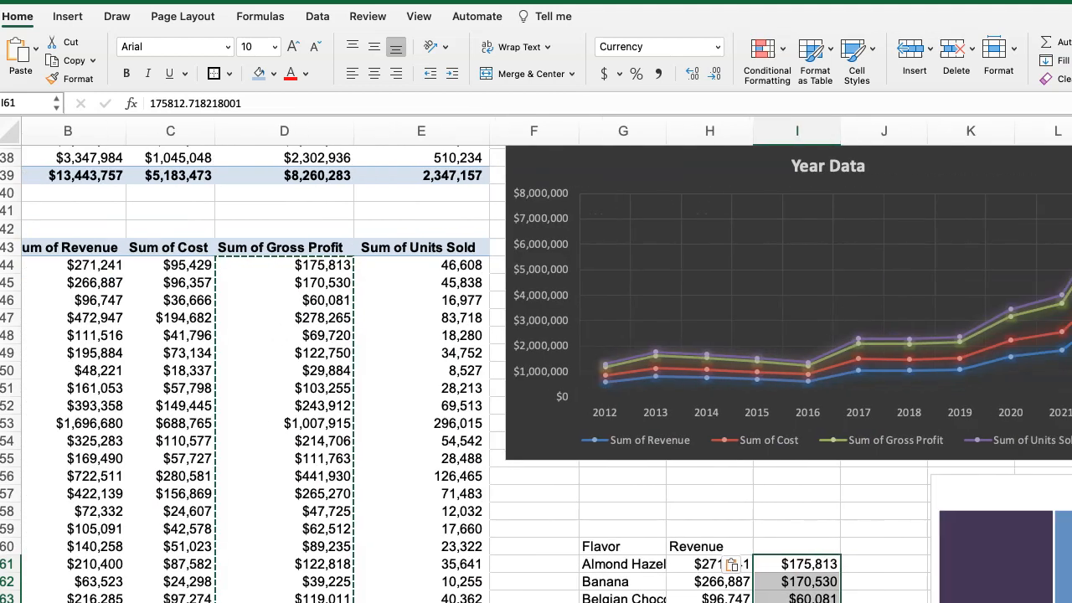
pyautogui.click(663, 514)
pyautogui.write('Po')
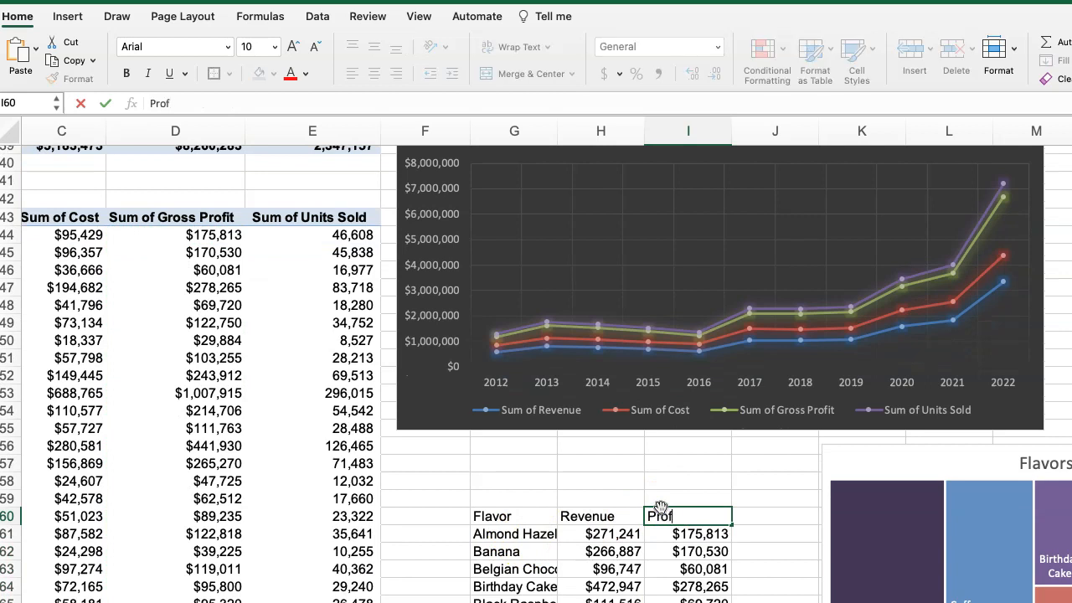
pyautogui.scroll(-3, 503, 453)
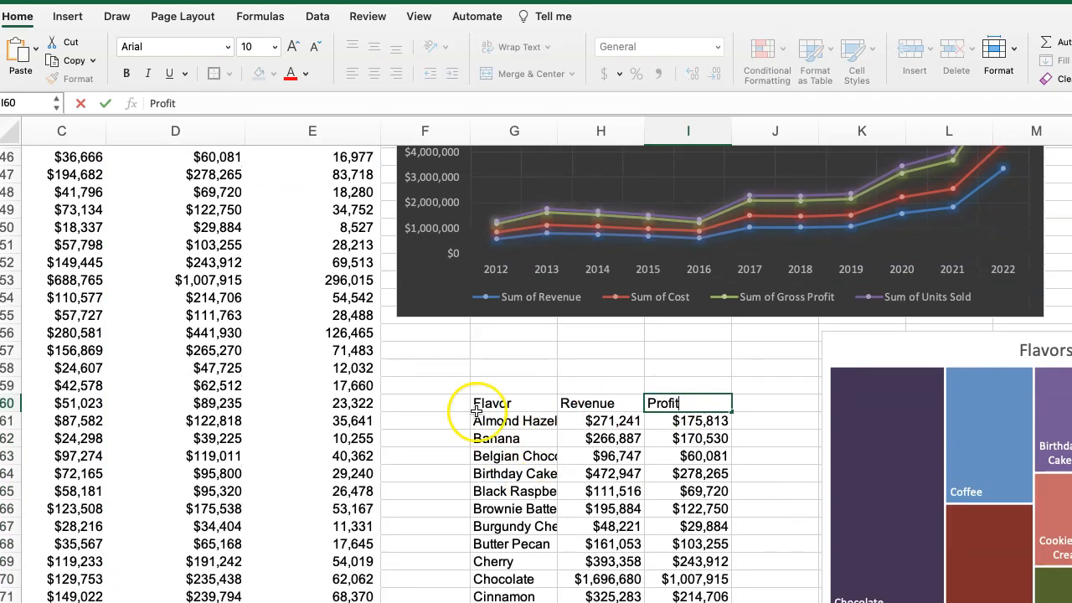
pyautogui.moveTo(491, 407); pyautogui.dragTo(502, 602)
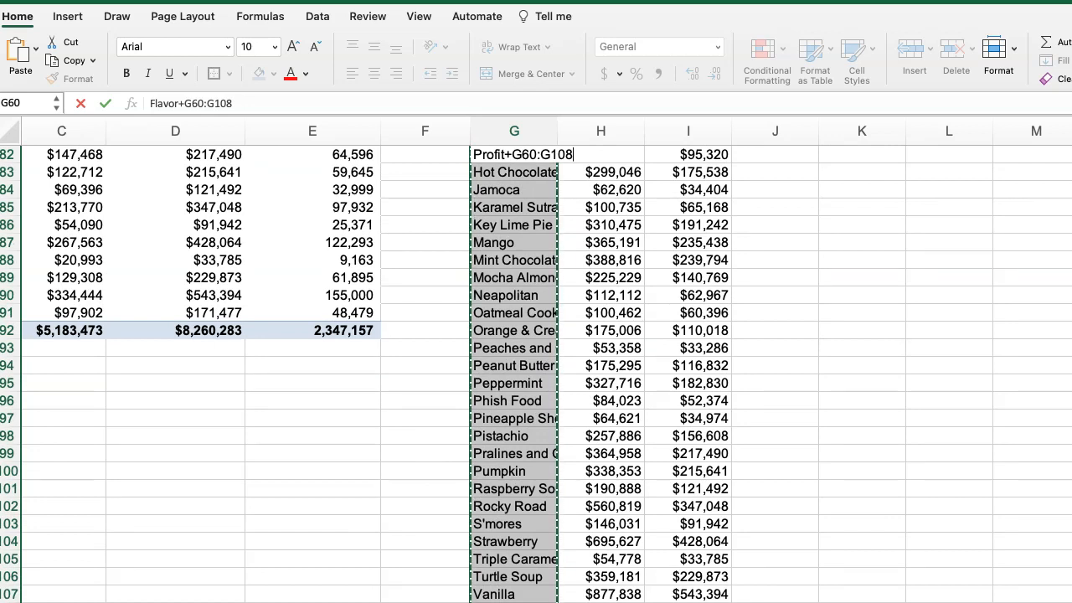
pyautogui.hscroll(-2, 748, 555)
pyautogui.hscroll(3, 749, 556)
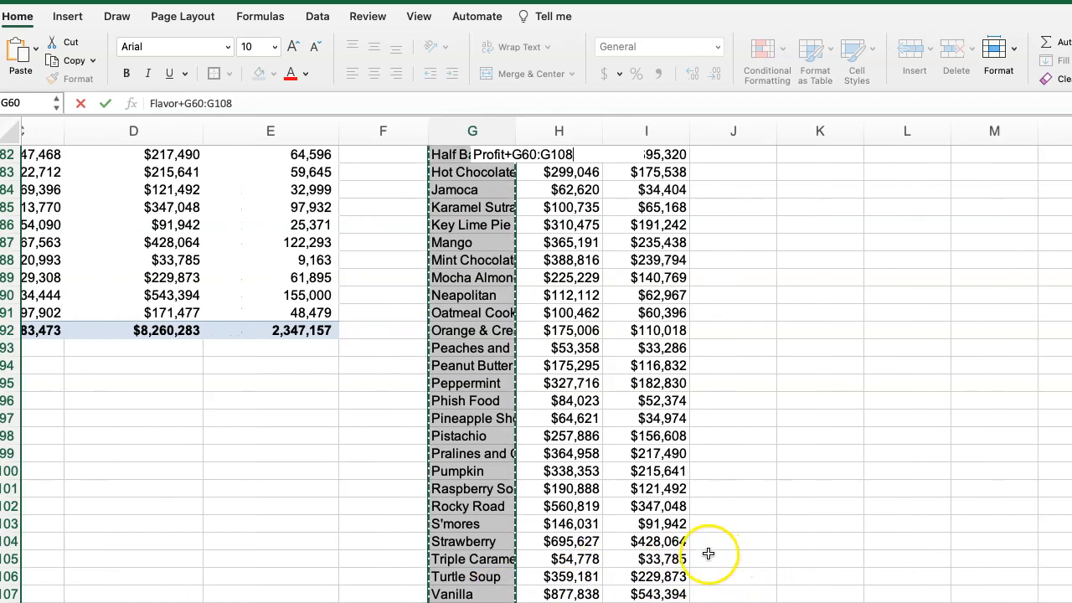
pyautogui.scroll(5, 706, 555)
pyautogui.scroll(8, 706, 556)
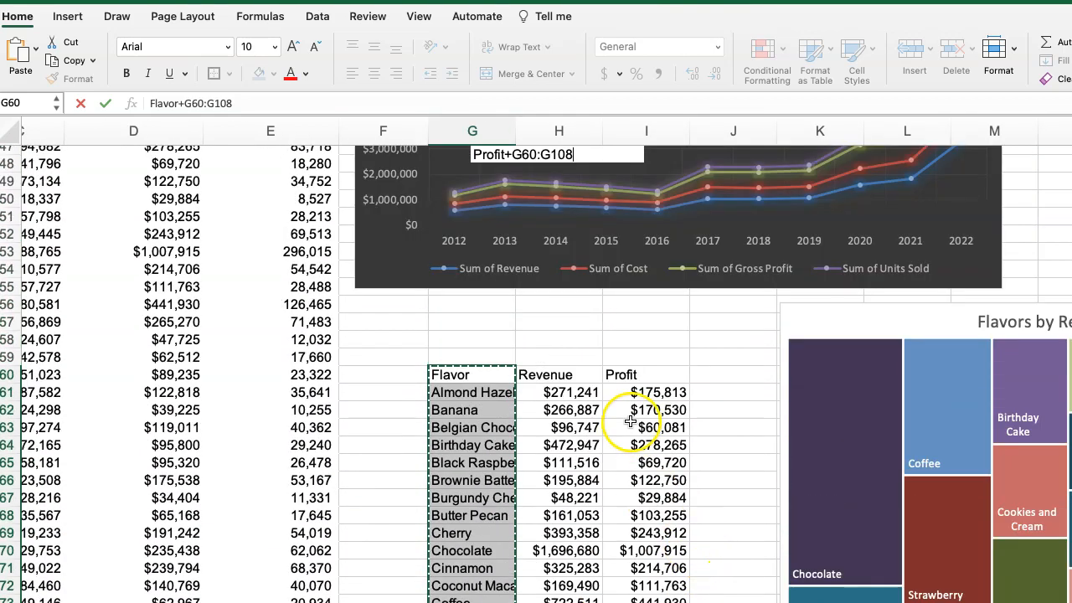
pyautogui.moveTo(630, 408); pyautogui.dragTo(632, 429)
pyautogui.moveTo(469, 392); pyautogui.dragTo(473, 469)
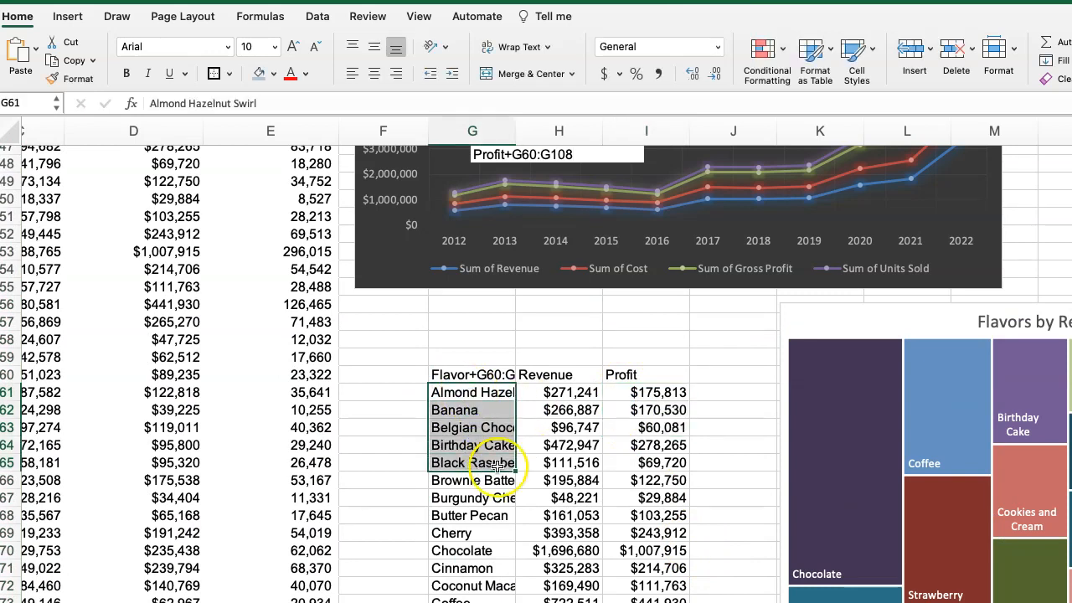
pyautogui.moveTo(630, 393); pyautogui.dragTo(630, 437)
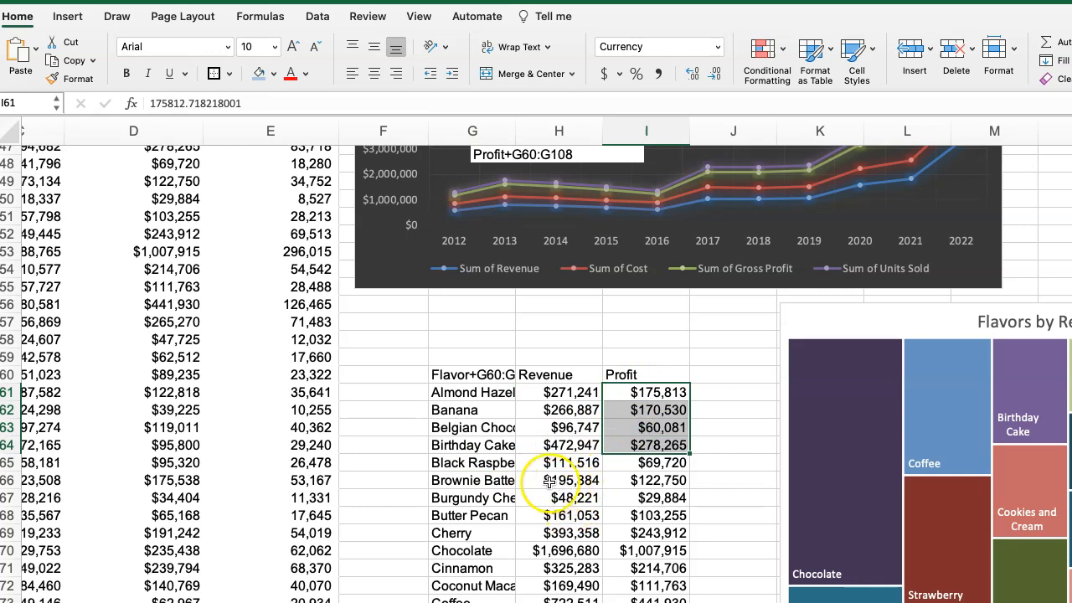
pyautogui.press('super+Tab')
pyautogui.press('super+Tab')
pyautogui.press('super+Tab')
pyautogui.press('super+Tab')
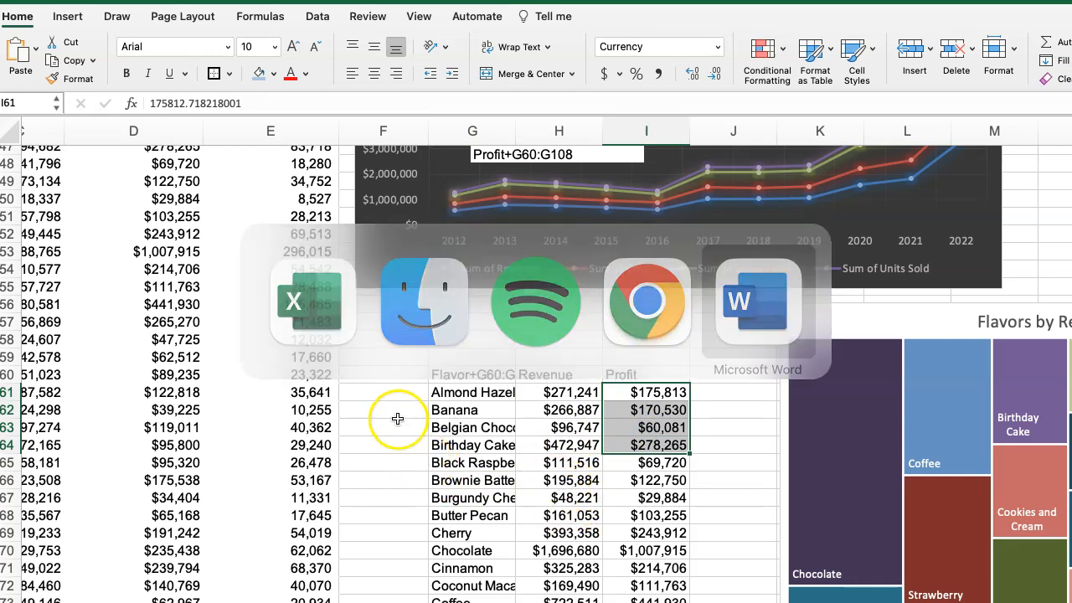
pyautogui.click(415, 439)
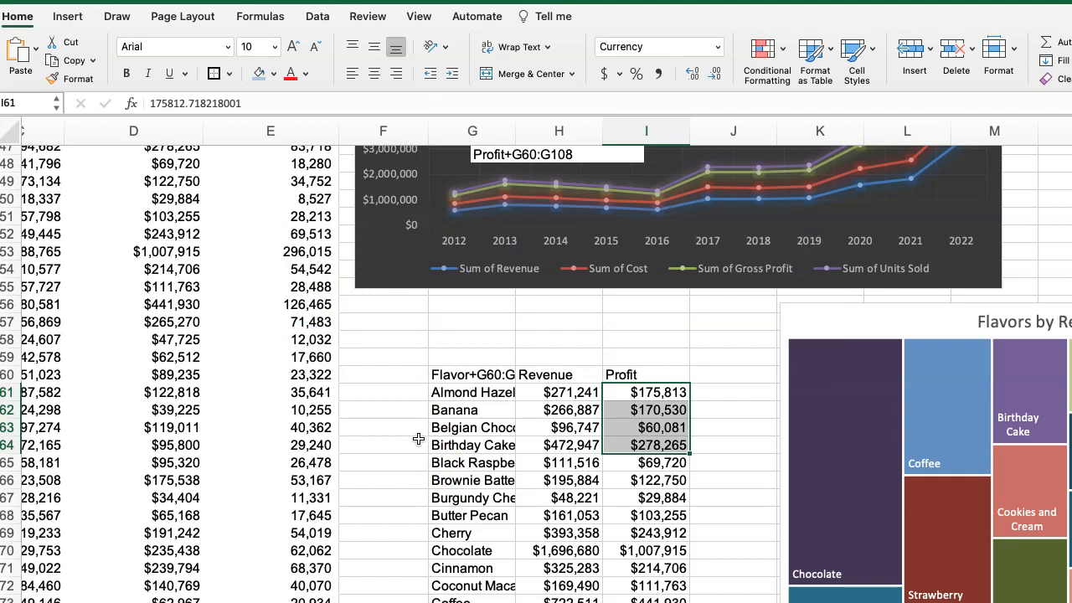
pyautogui.click(419, 439)
# Insert a treemap chart from the Flavor and Profit helper columns, including their headers in row 60.
pyautogui.scroll(-1, 393, 376)
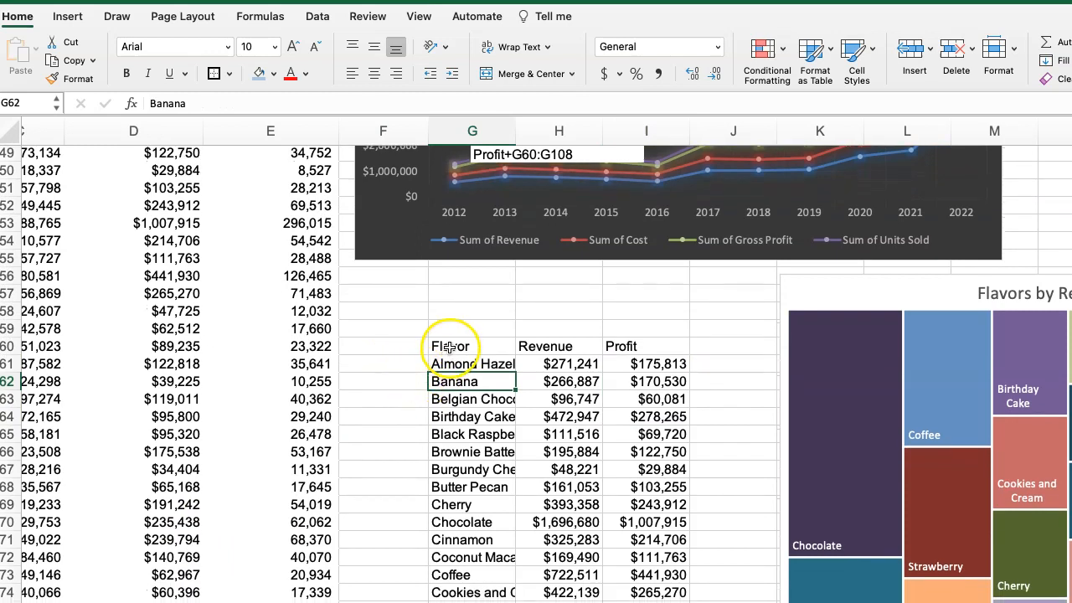
pyautogui.moveTo(450, 345); pyautogui.dragTo(457, 601)
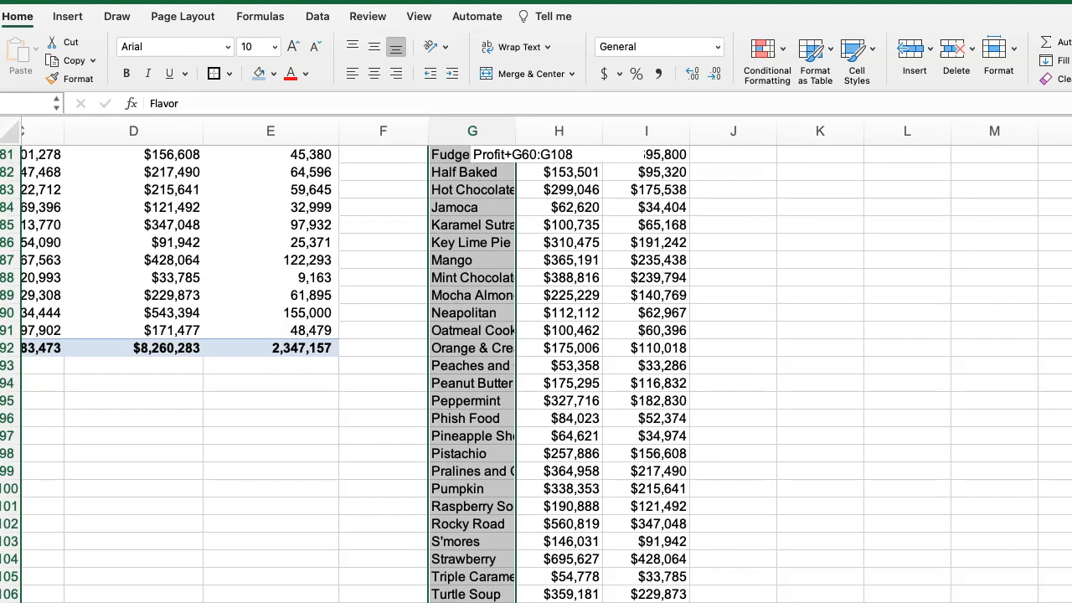
pyautogui.scroll(5, 598, 407)
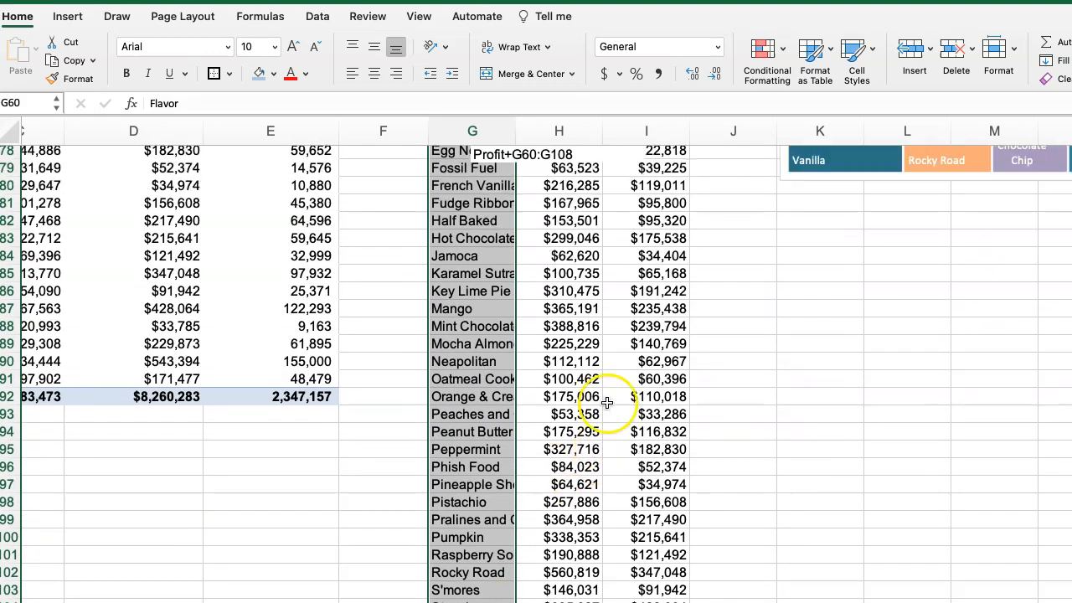
pyautogui.scroll(4, 616, 405)
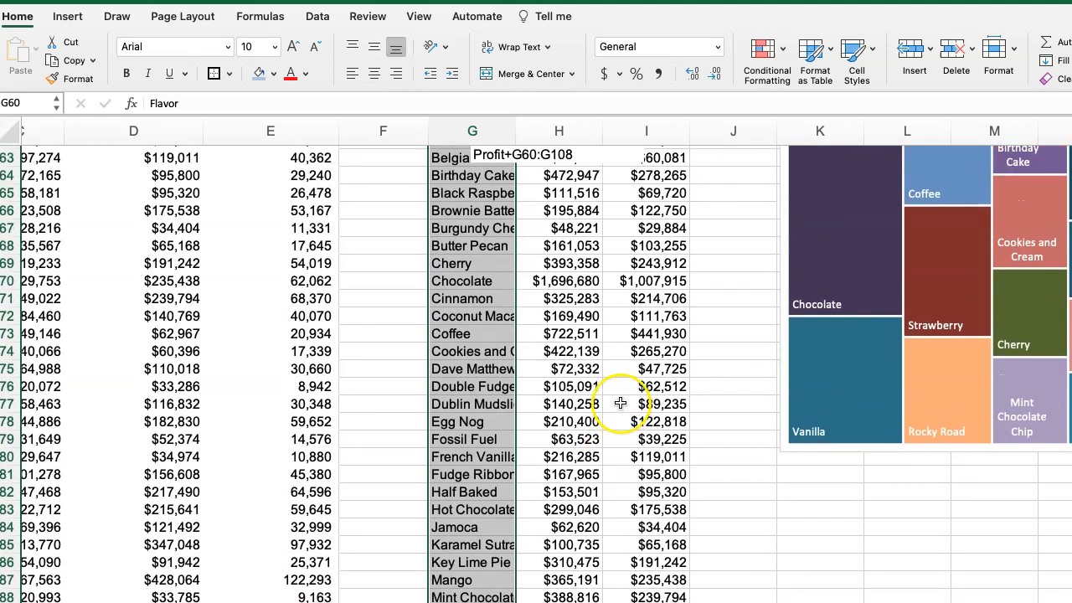
pyautogui.moveTo(628, 220); pyautogui.dragTo(654, 597)
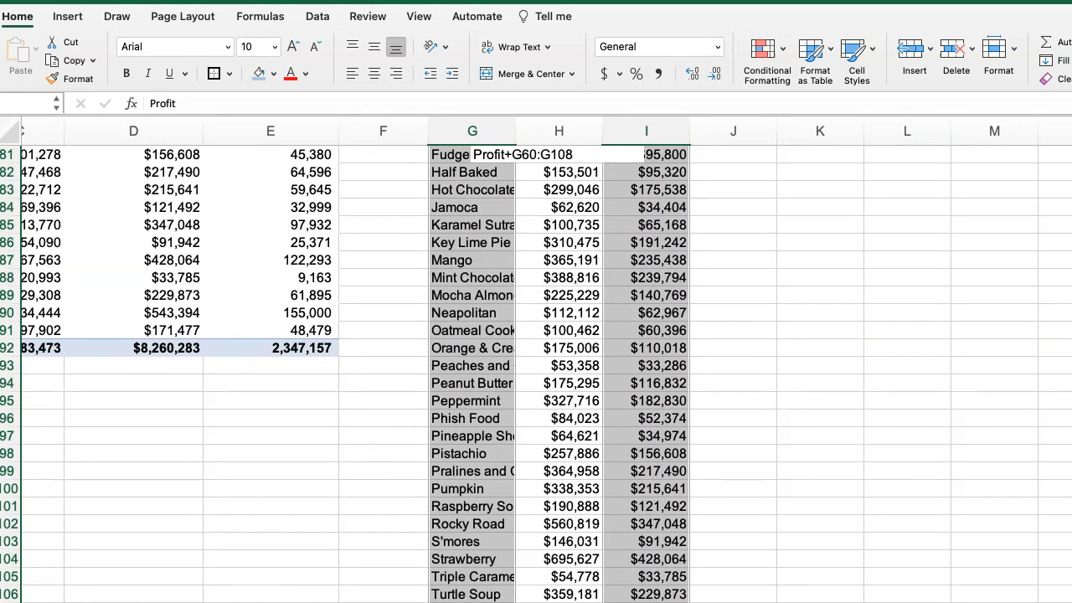
pyautogui.scroll(10, 641, 251)
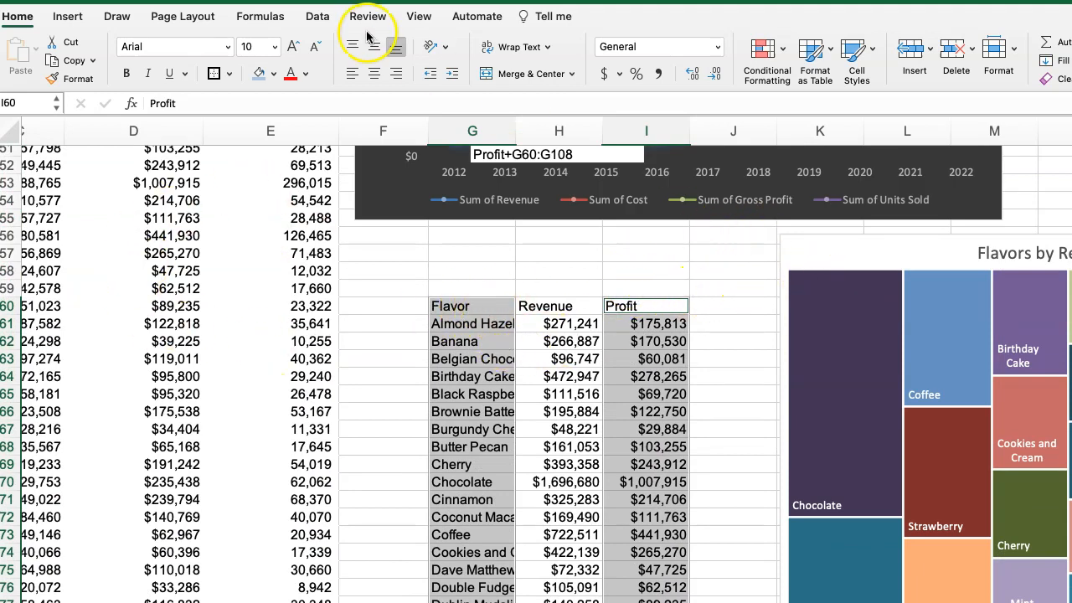
pyautogui.click(72, 17)
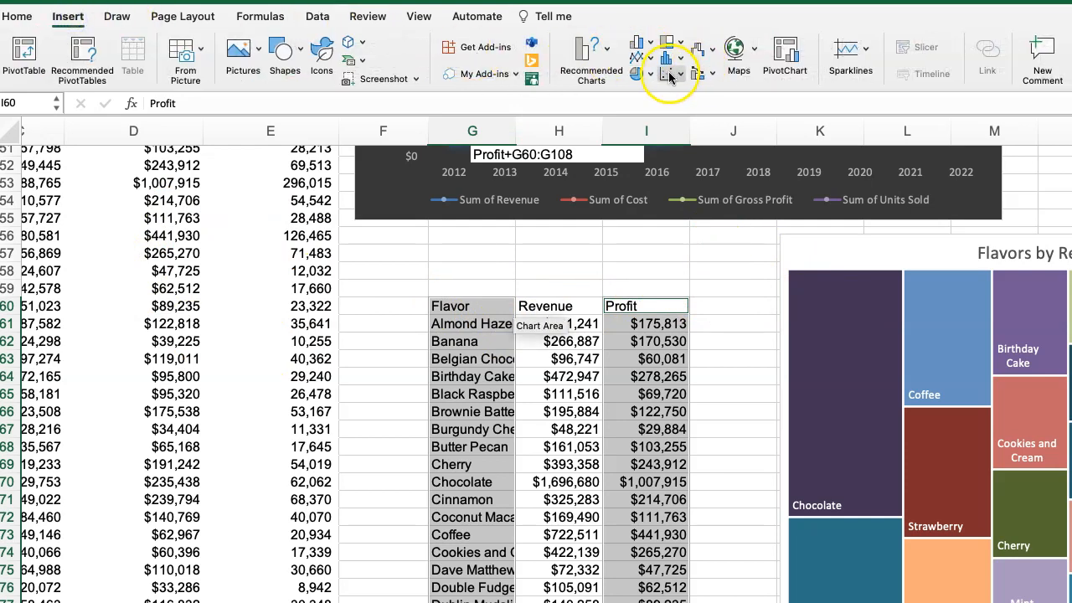
pyautogui.click(670, 76)
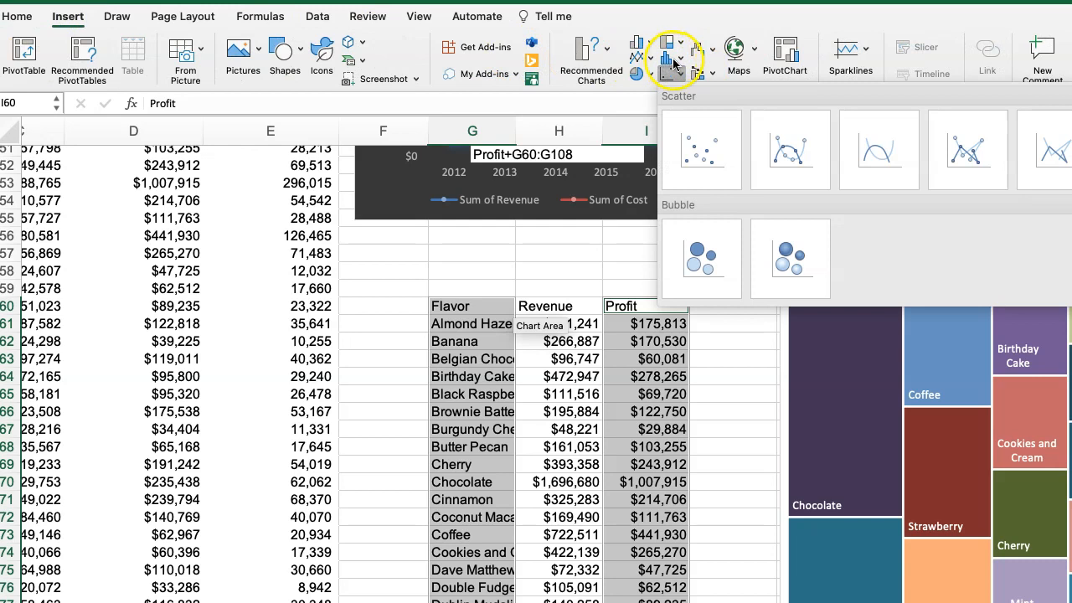
pyautogui.click(670, 45)
pyautogui.click(670, 45)
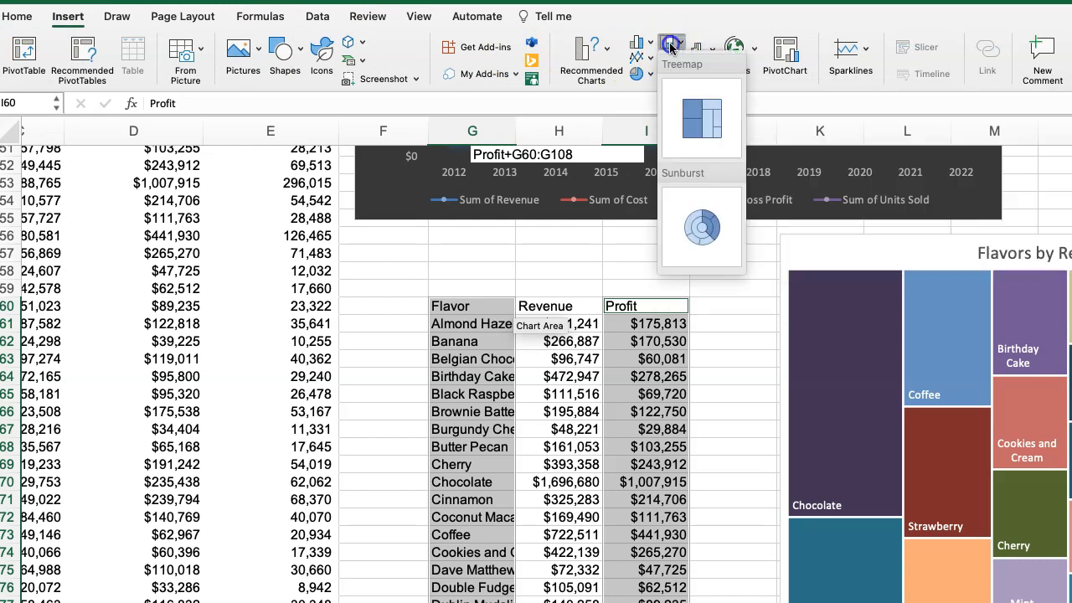
pyautogui.click(692, 114)
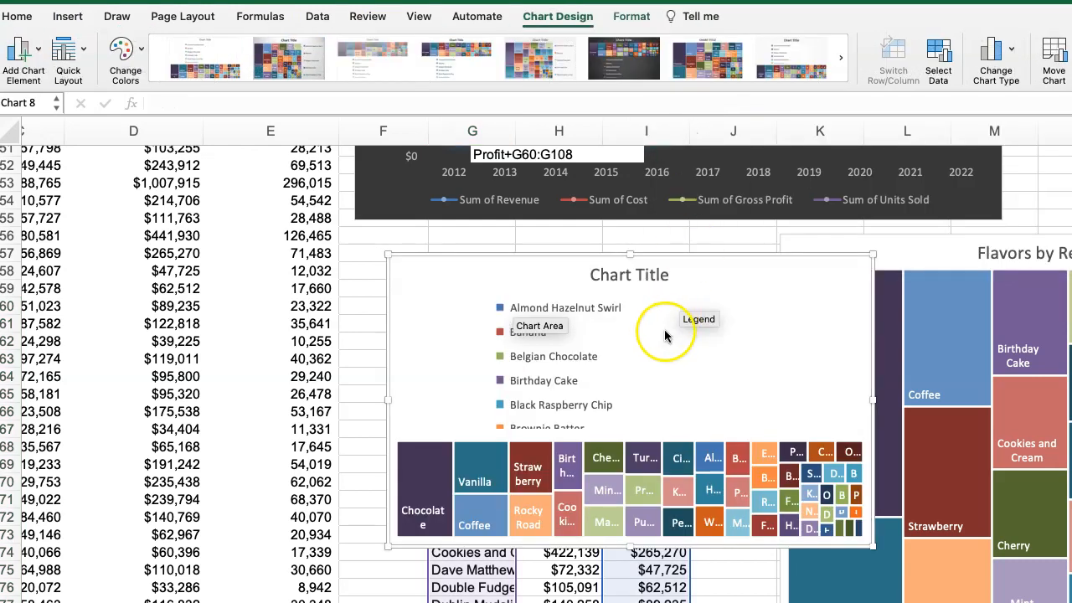
# Delete the legend of the new profit treemap and set its title to "Flavors by Profits Tree Map".
pyautogui.click(536, 361)
pyautogui.press('Delete')
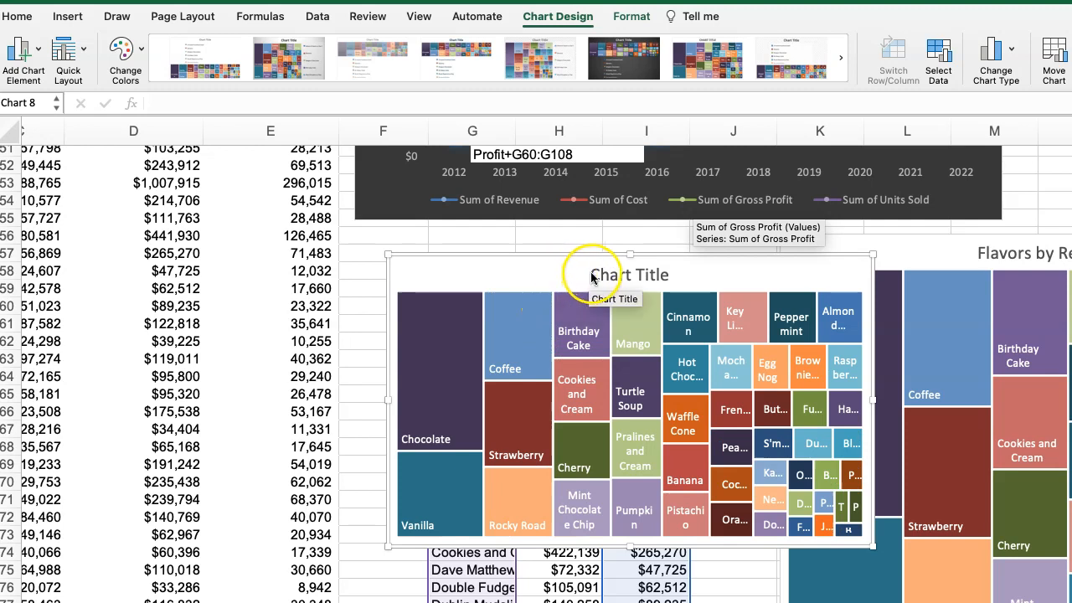
pyautogui.moveTo(596, 274); pyautogui.dragTo(674, 270)
pyautogui.write('Flavors')
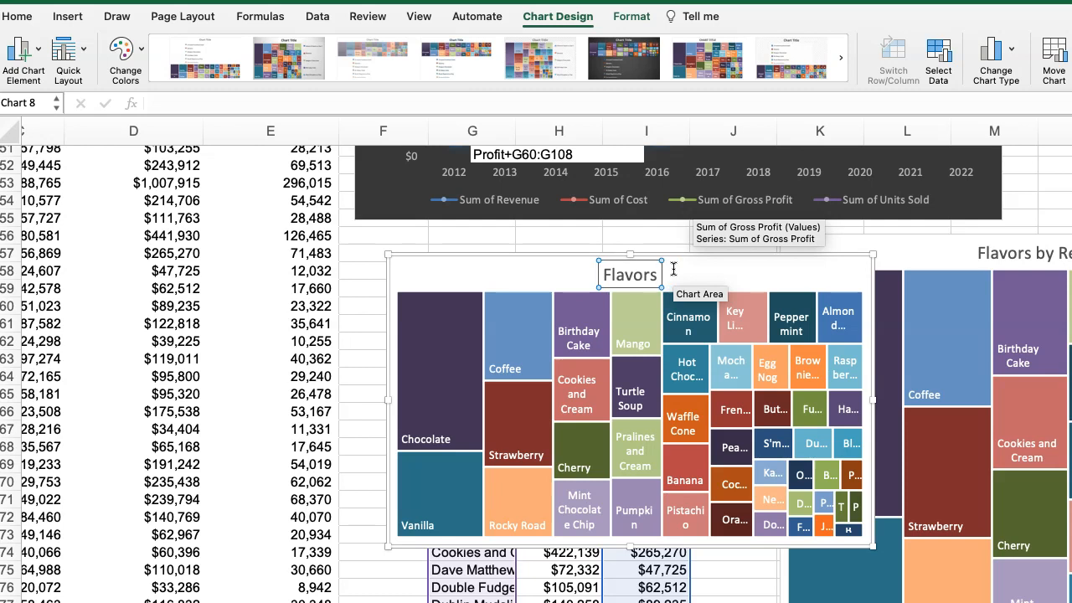
pyautogui.write('rofits ')
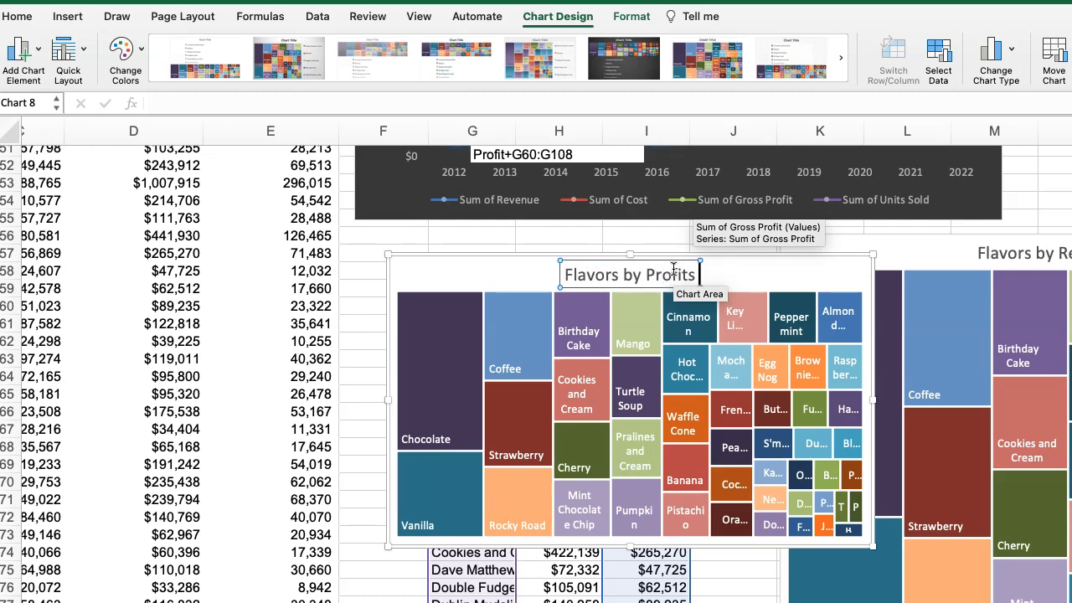
pyautogui.write('Tree Map')
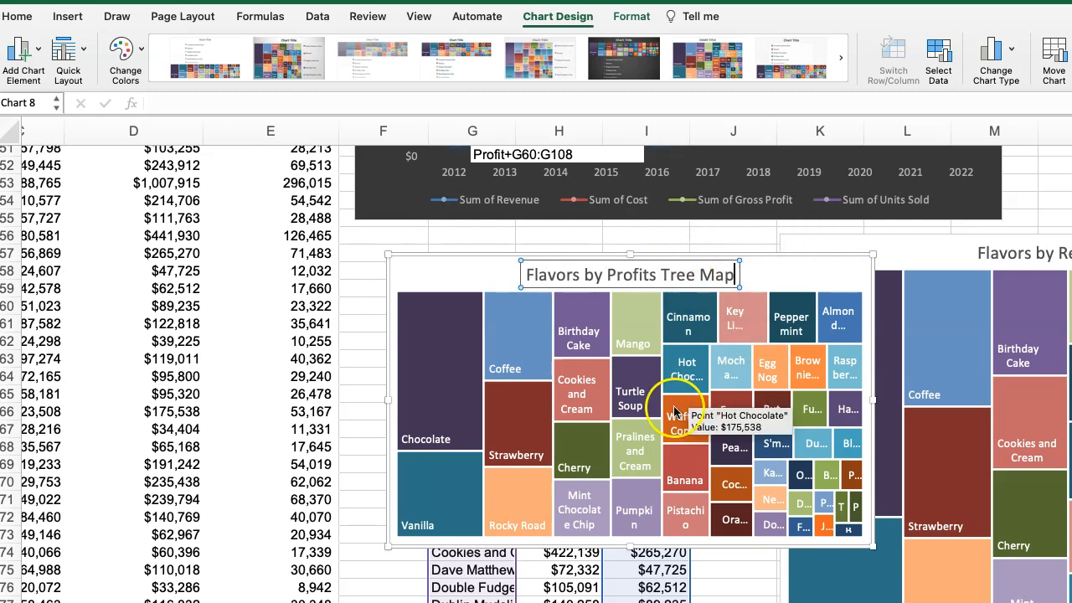
pyautogui.click(629, 402)
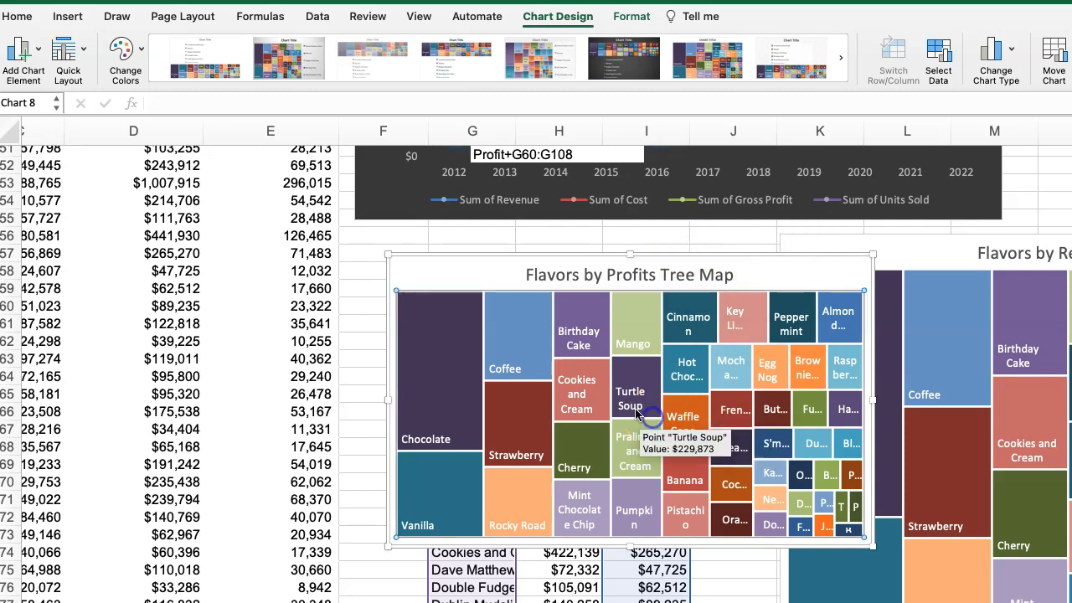
# Enlarge the Flavors by Profits Tree Map and paste a copy onto the dashboard sheet, below the Flavors by Revenue Tree Map.
pyautogui.moveTo(864, 531); pyautogui.dragTo(1062, 599)
pyautogui.click(456, 199)
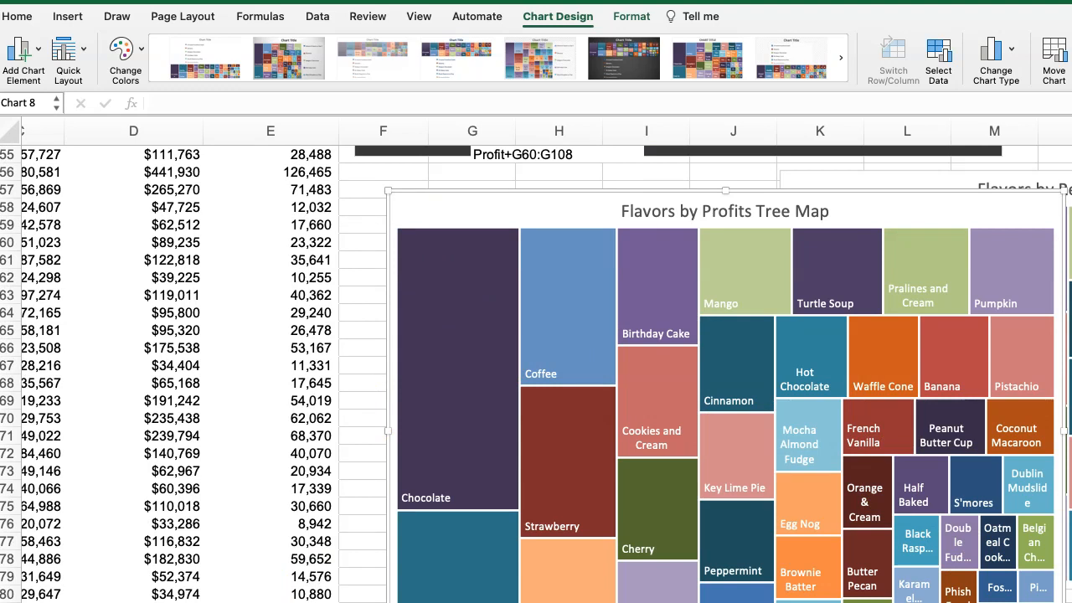
pyautogui.hotkey('ctrl', 'pageup')
pyautogui.scroll(-7, 579, 548)
pyautogui.click(626, 554)
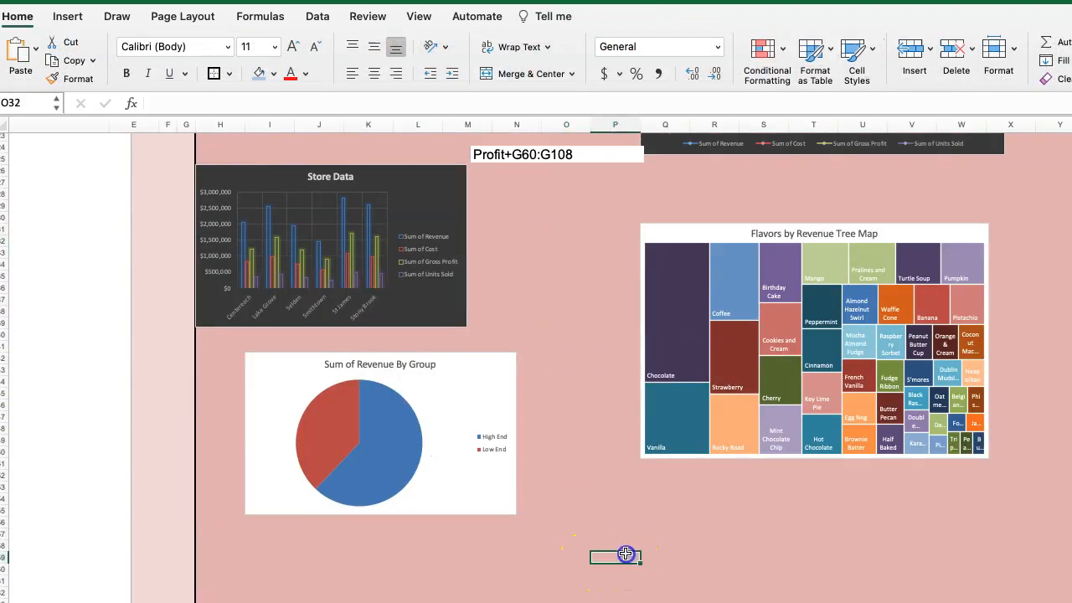
pyautogui.hotkey('ctrl', 'v')
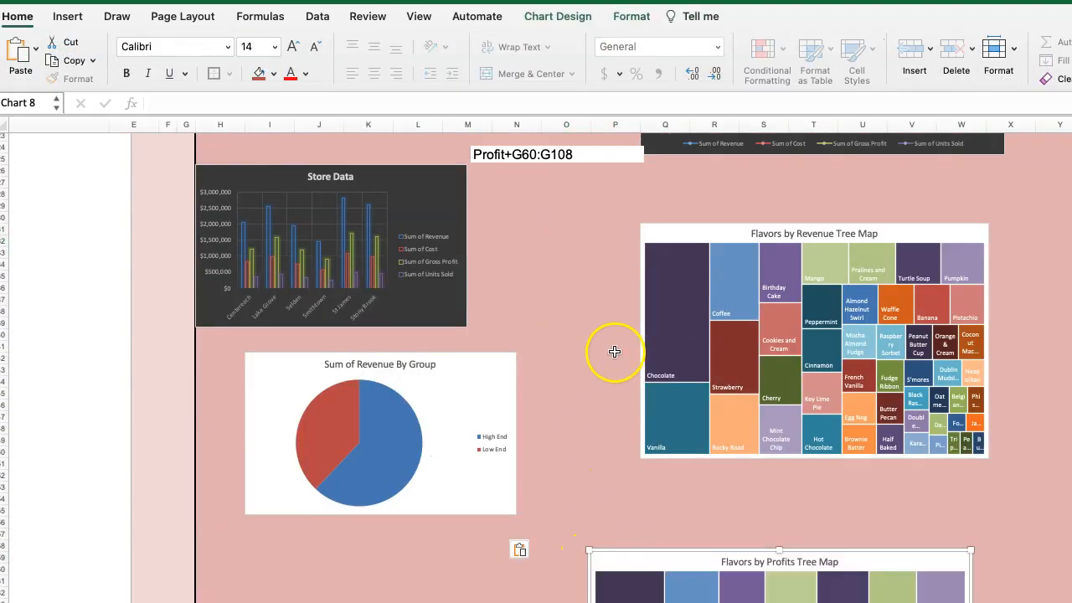
# Move the Year Data chart up to start near column R, then place Brand Data under the DASHBOARD AREA heading and enlarge it to column P.
pyautogui.scroll(6, 627, 358)
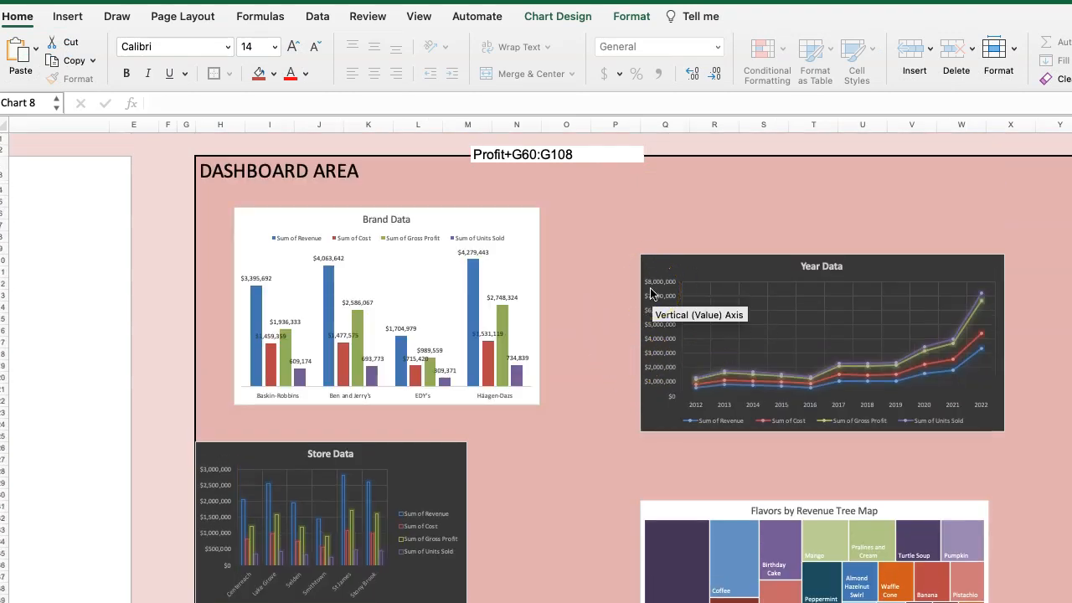
pyautogui.moveTo(757, 262); pyautogui.dragTo(833, 192)
pyautogui.moveTo(295, 210); pyautogui.dragTo(267, 194)
pyautogui.moveTo(514, 387); pyautogui.dragTo(643, 420)
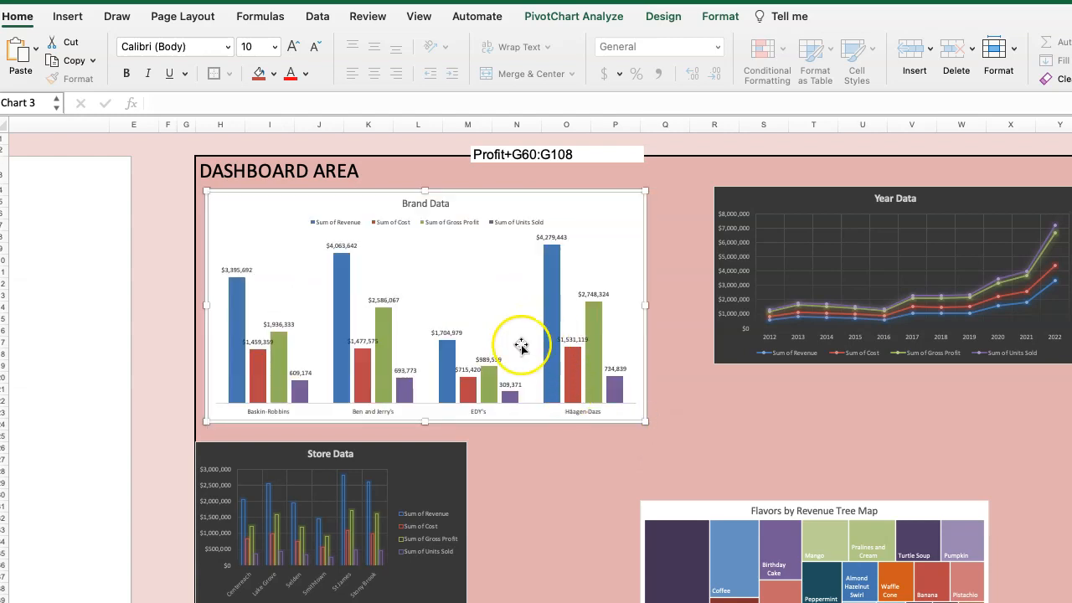
pyautogui.click(481, 314)
pyautogui.click(570, 205)
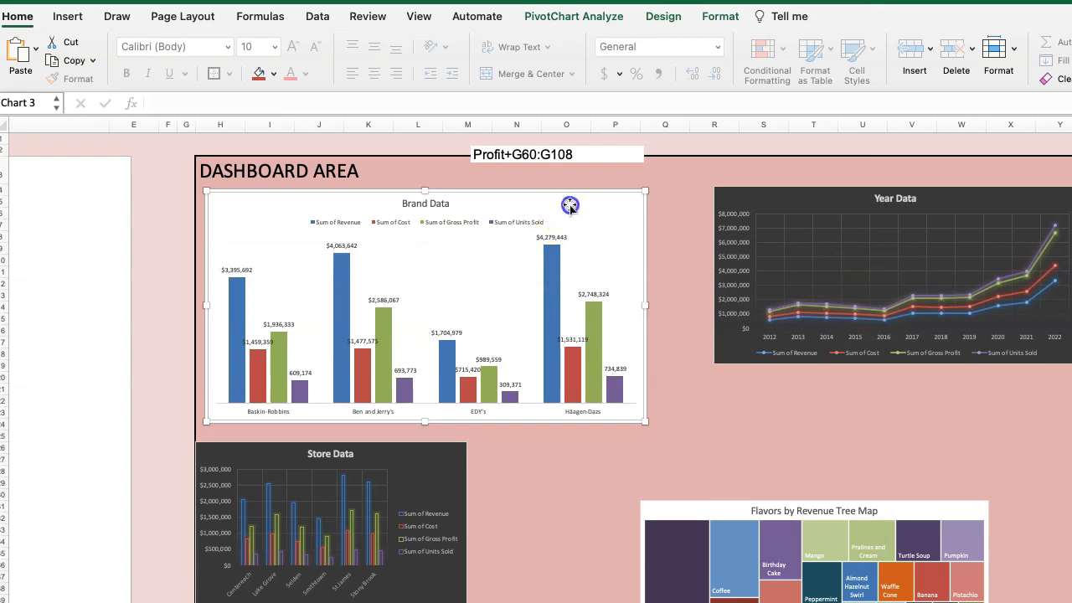
pyautogui.click(675, 238)
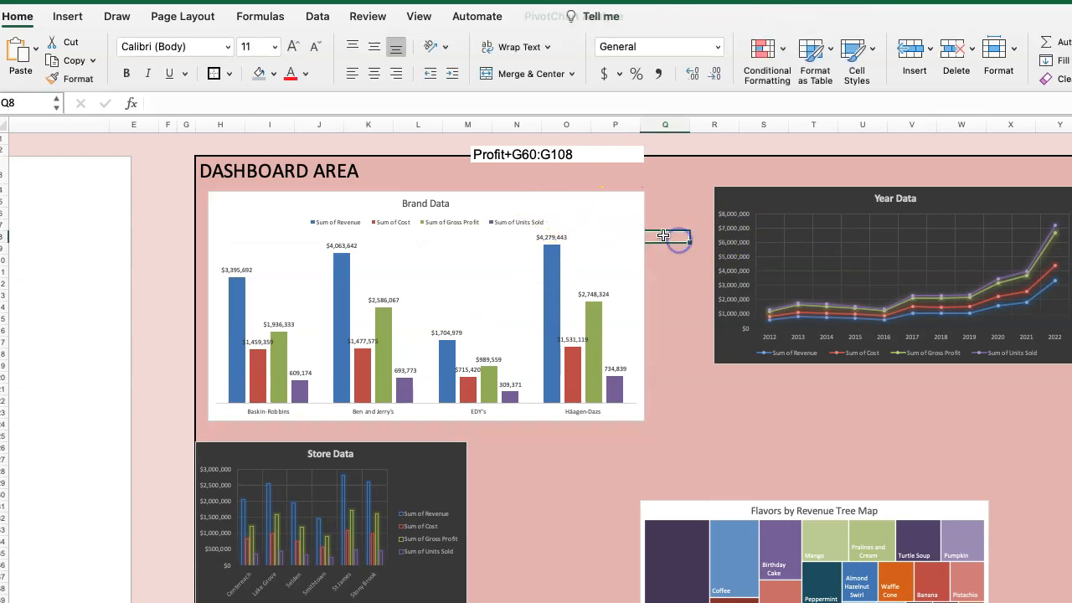
# Select all six dashboard charts together, including both treemaps and the revenue pie, and align them with Align Center.
pyautogui.click(607, 209)
pyautogui.keyDown('shift'); pyautogui.click(737, 213); pyautogui.keyUp('shift')
pyautogui.keyDown('shift'); pyautogui.click(433, 453); pyautogui.keyUp('shift')
pyautogui.keyDown('shift'); pyautogui.click(708, 505); pyautogui.keyUp('shift')
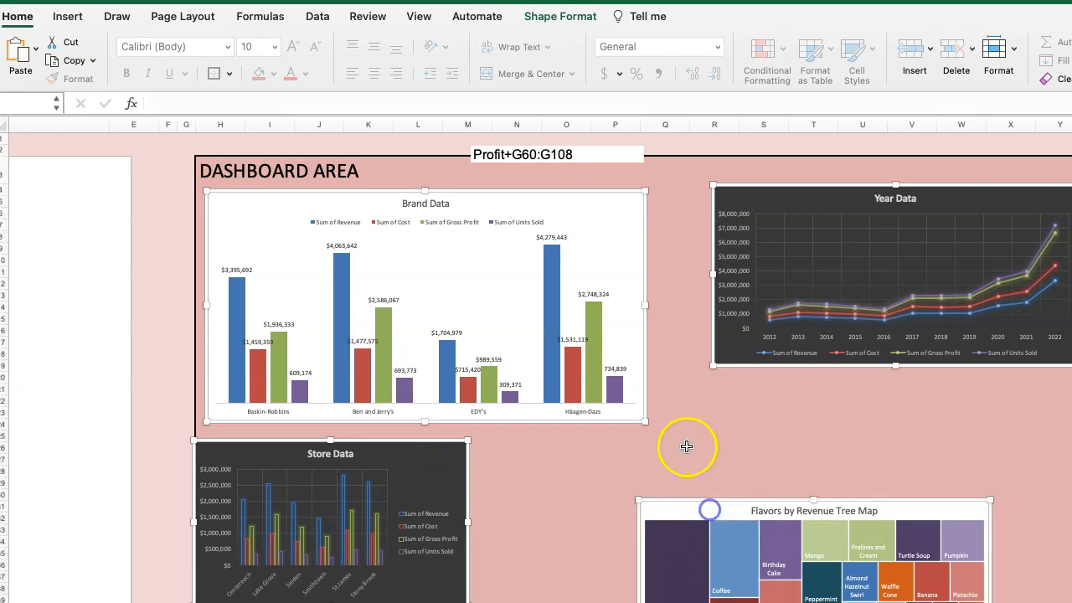
pyautogui.scroll(-2, 612, 407)
pyautogui.scroll(-8, 613, 408)
pyautogui.keyDown('shift'); pyautogui.click(444, 352); pyautogui.keyUp('shift')
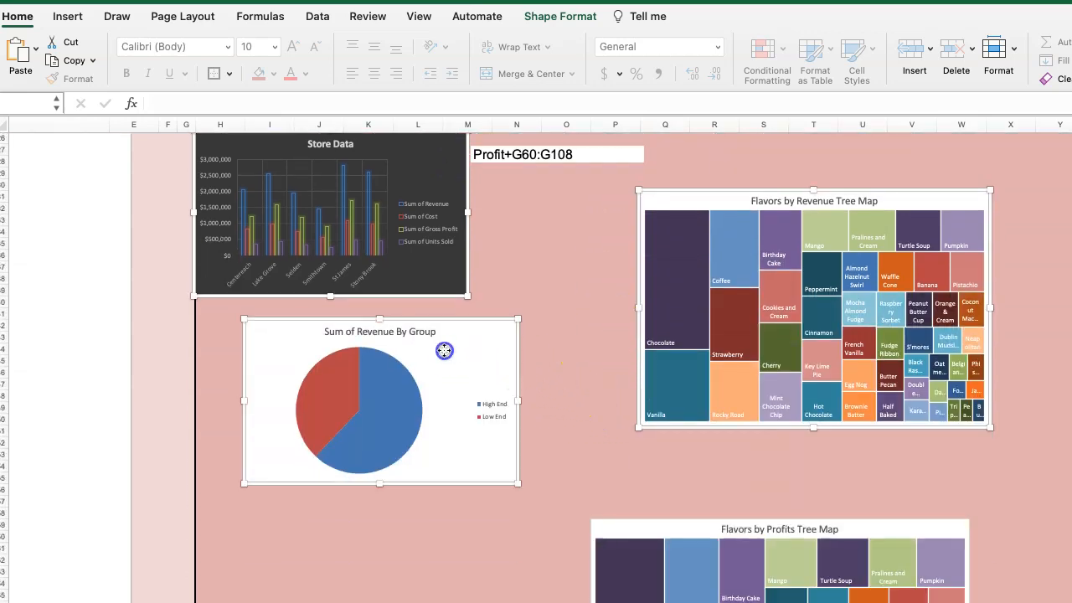
pyautogui.scroll(-4, 586, 415)
pyautogui.keyDown('shift'); pyautogui.click(624, 391); pyautogui.keyUp('shift')
pyautogui.scroll(-1, 469, 442)
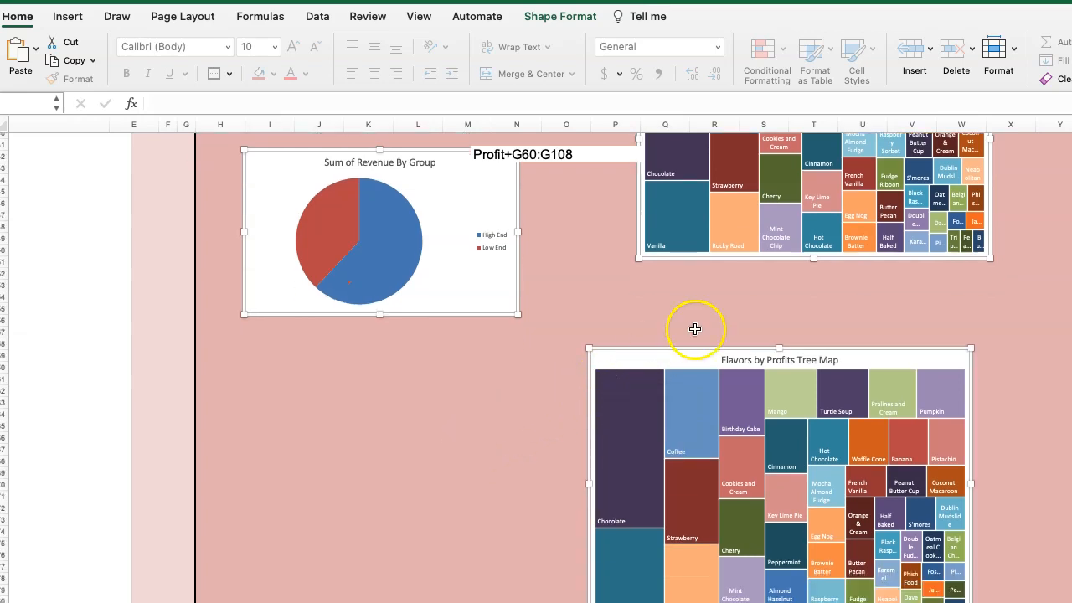
pyautogui.scroll(1, 663, 270)
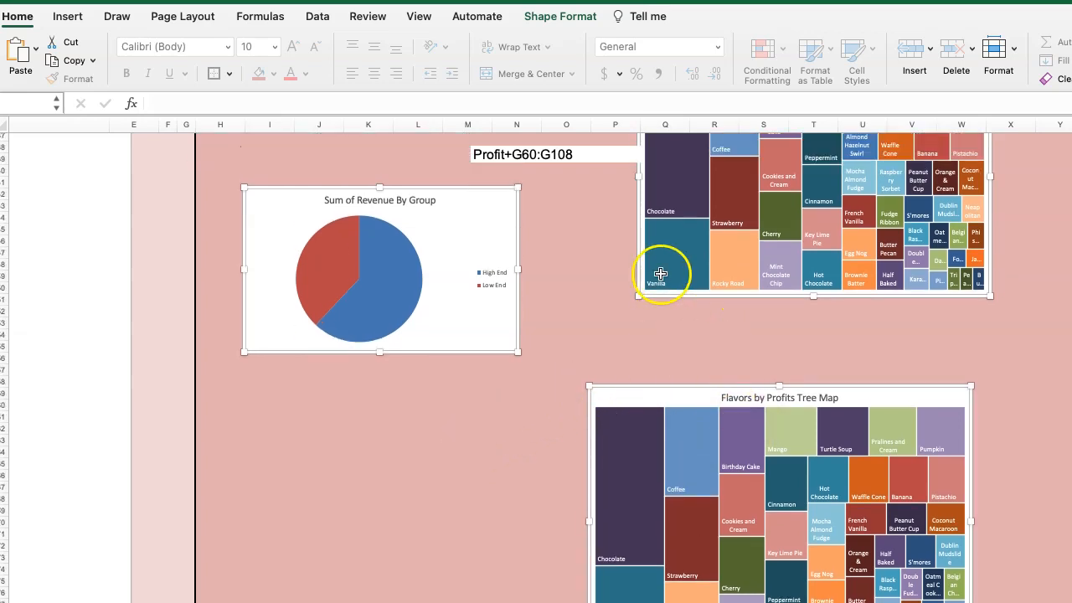
pyautogui.click(561, 18)
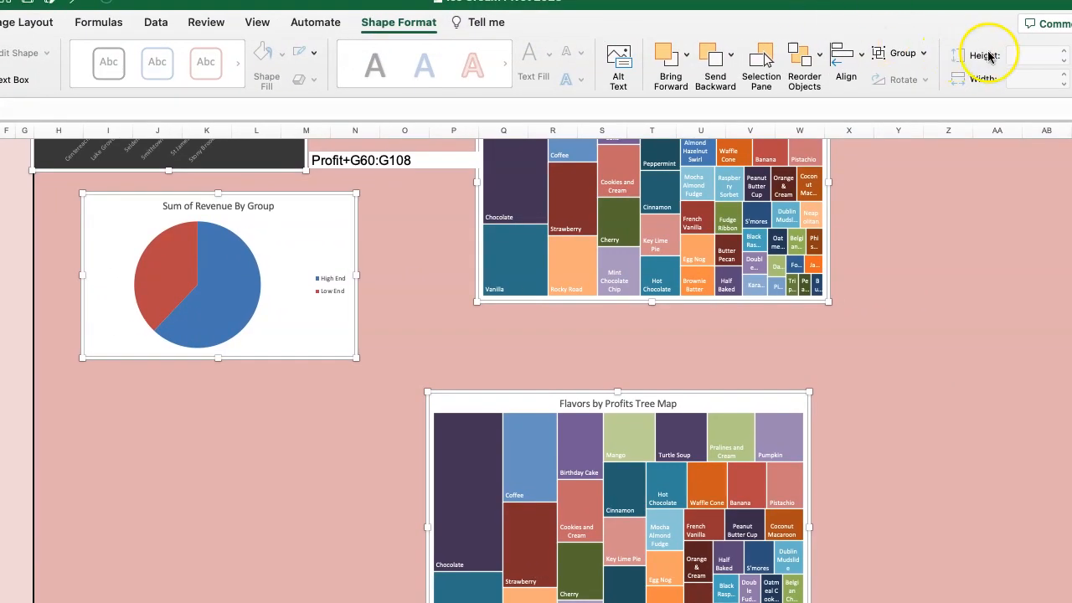
pyautogui.click(860, 55)
pyautogui.click(881, 124)
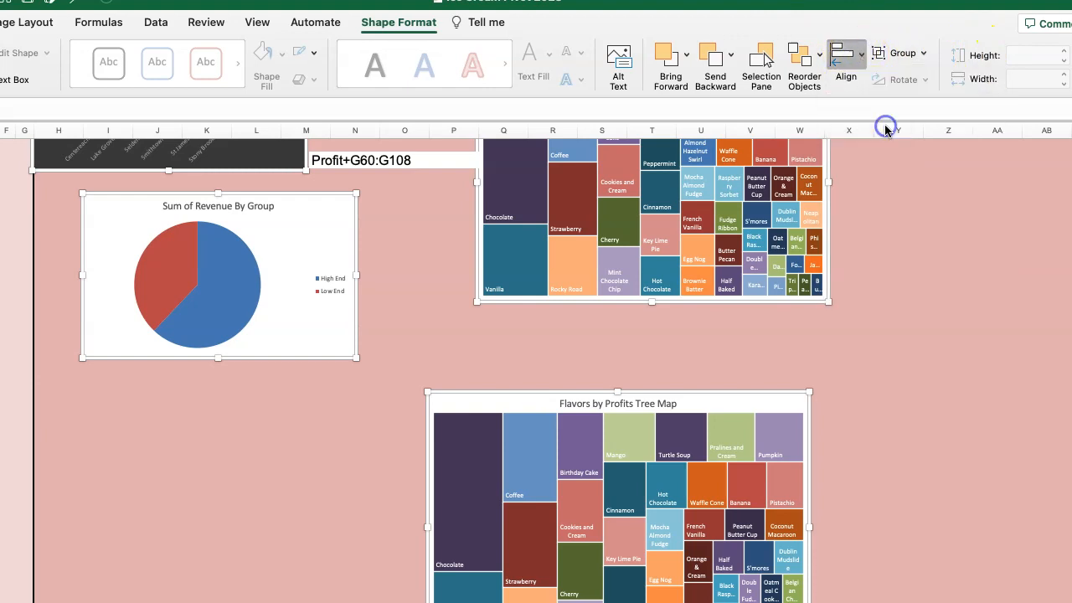
# Distribute the six selected charts horizontally and vertically.
pyautogui.click(839, 55)
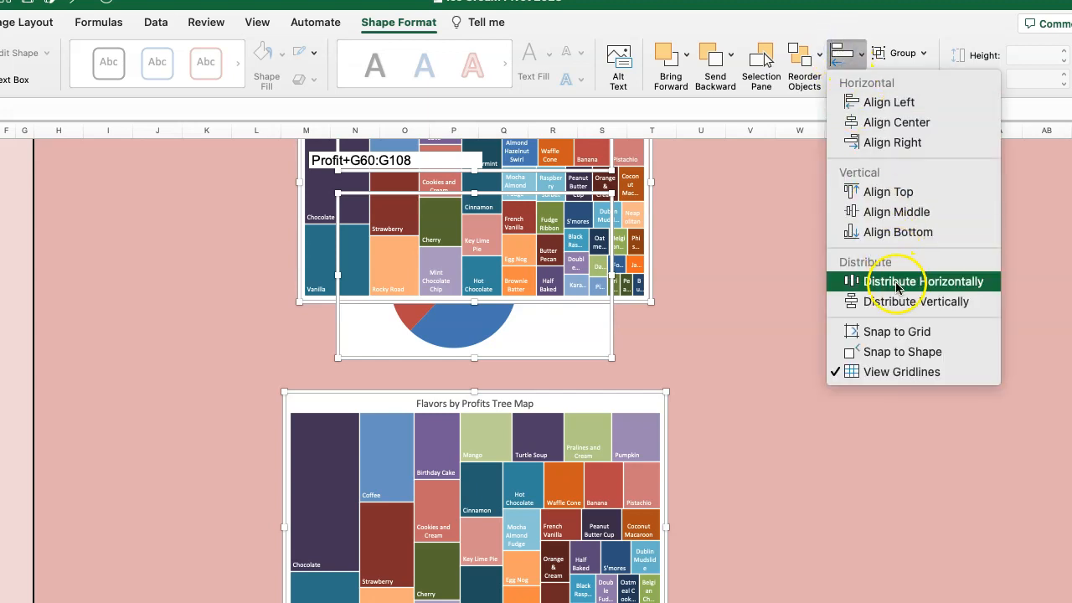
pyautogui.click(894, 283)
pyautogui.click(846, 74)
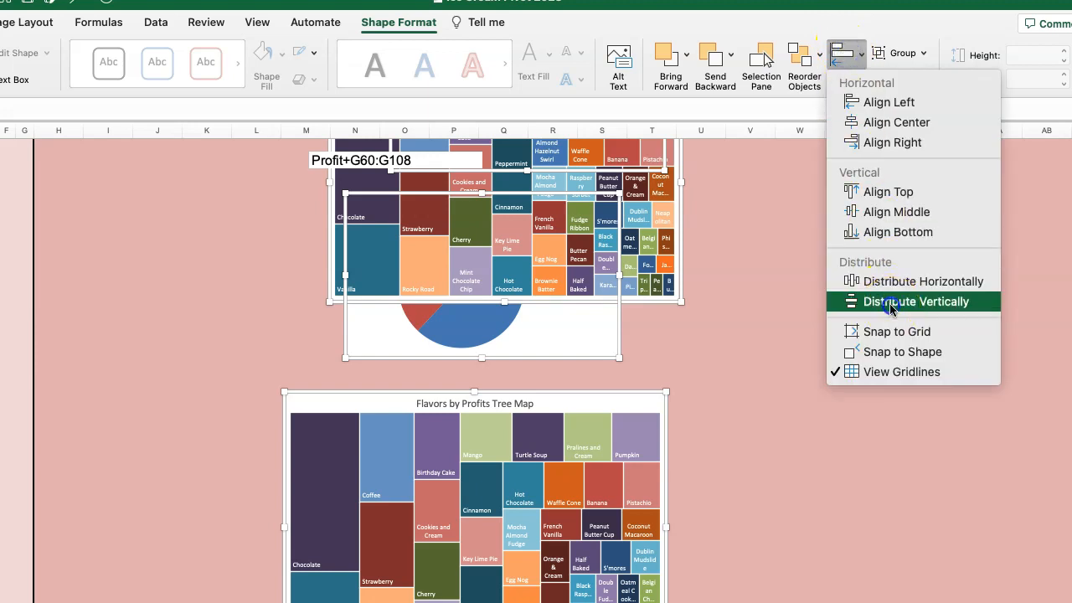
pyautogui.click(891, 305)
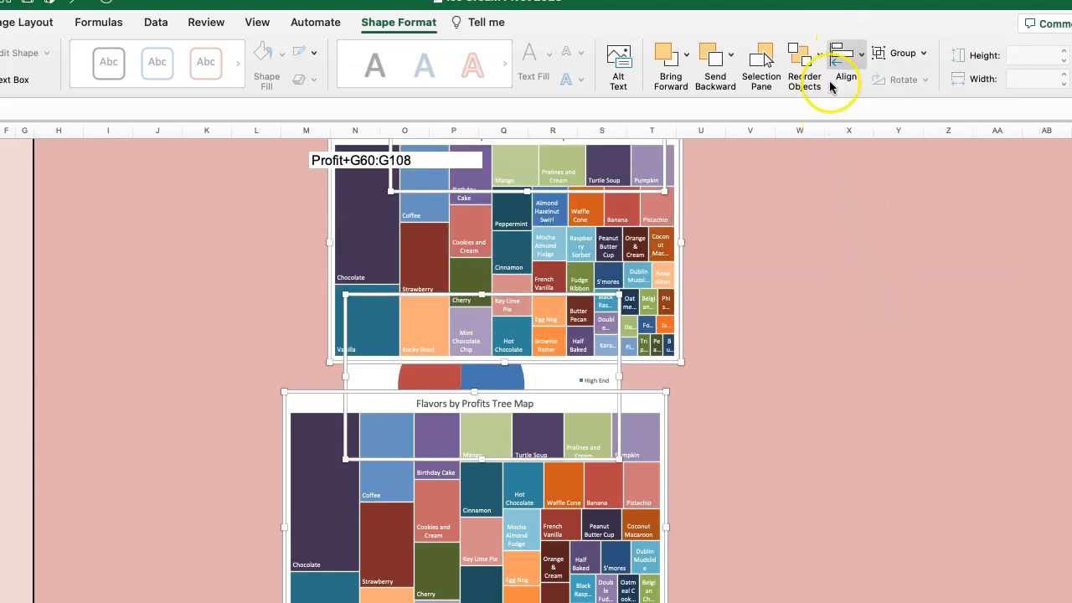
pyautogui.click(807, 63)
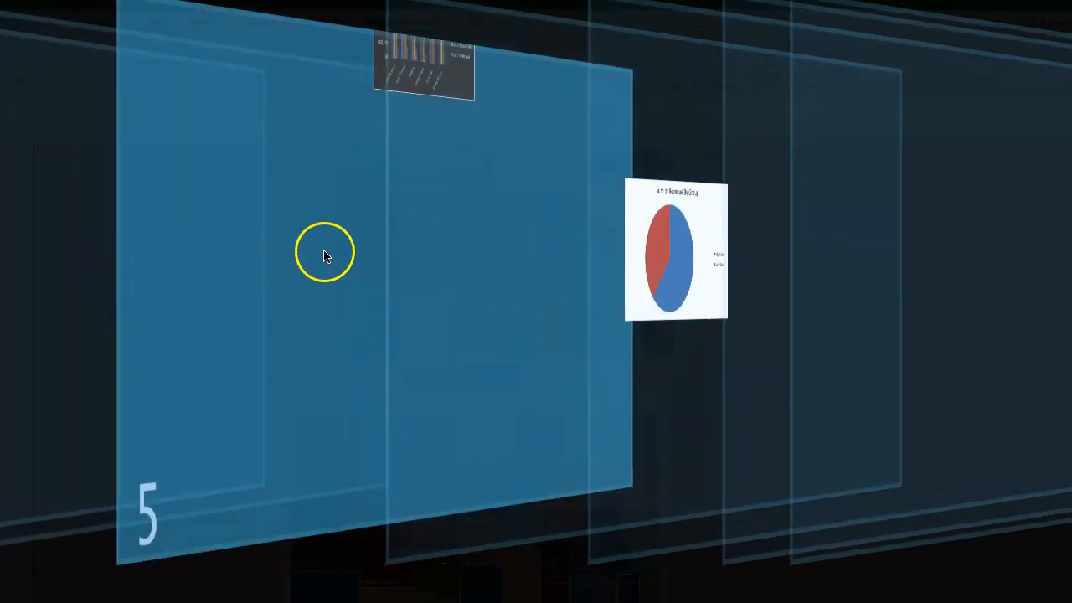
pyautogui.click(327, 257)
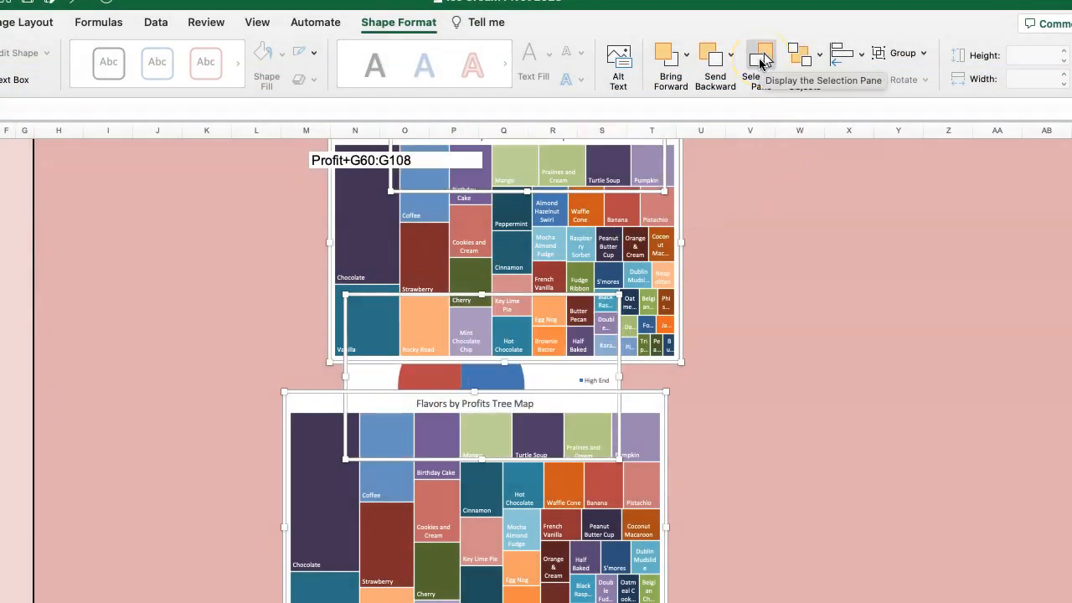
pyautogui.click(760, 63)
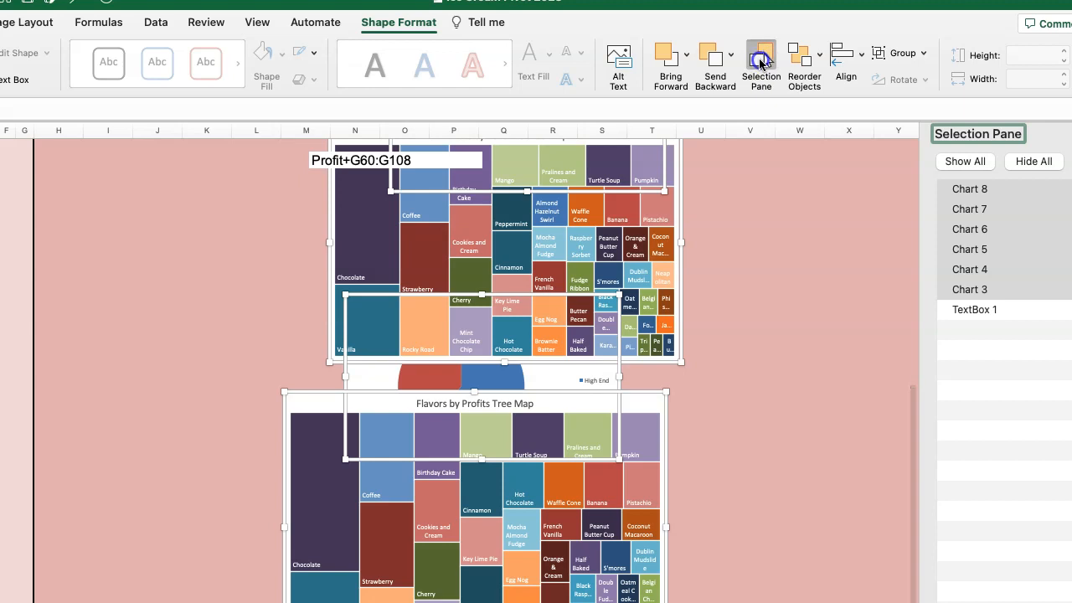
pyautogui.click(760, 59)
pyautogui.click(799, 60)
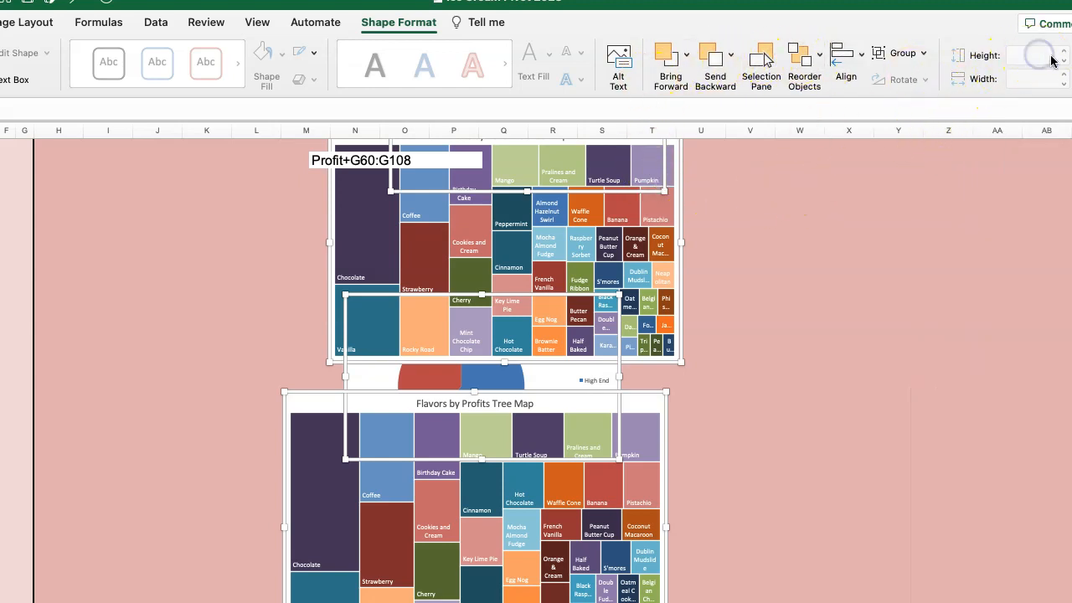
# Group the six selected charts and set the group's height to 20" and width to 15".
pyautogui.click(902, 55)
pyautogui.click(912, 78)
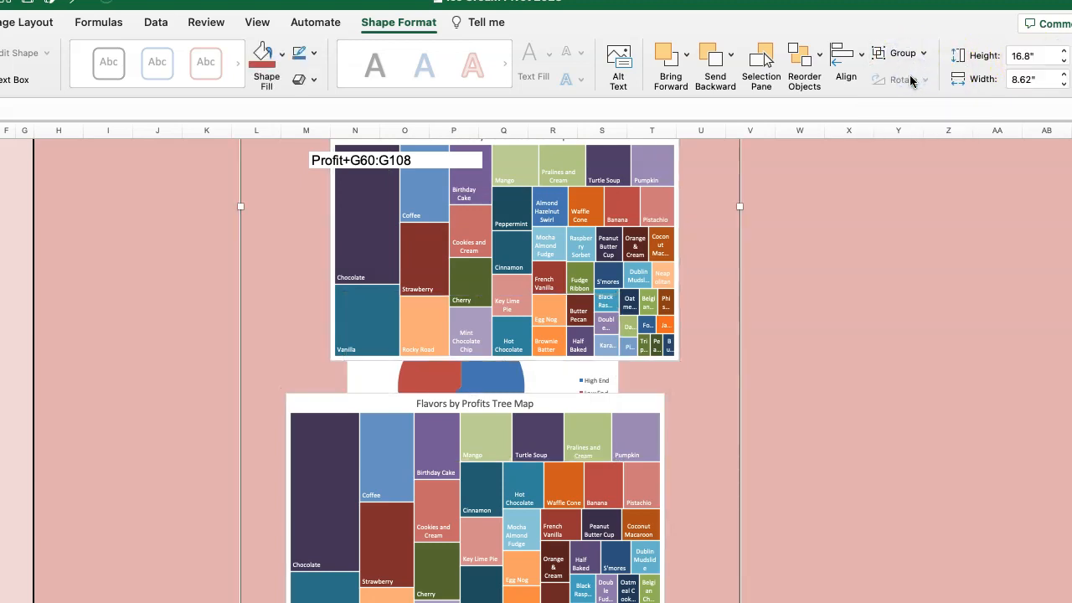
pyautogui.scroll(2, 910, 277)
pyautogui.scroll(6, 910, 277)
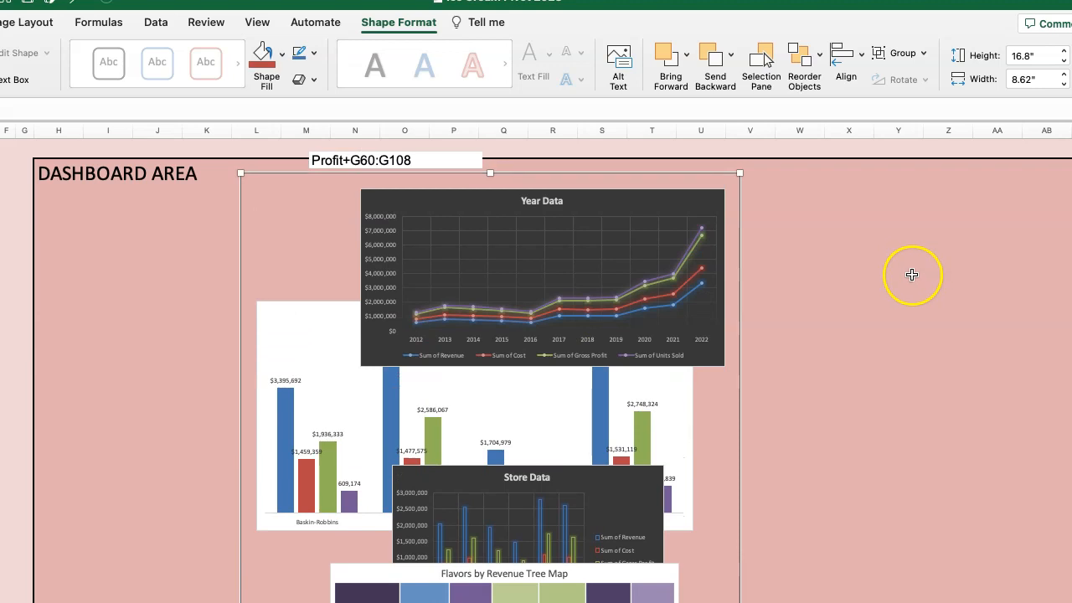
pyautogui.click(1023, 55)
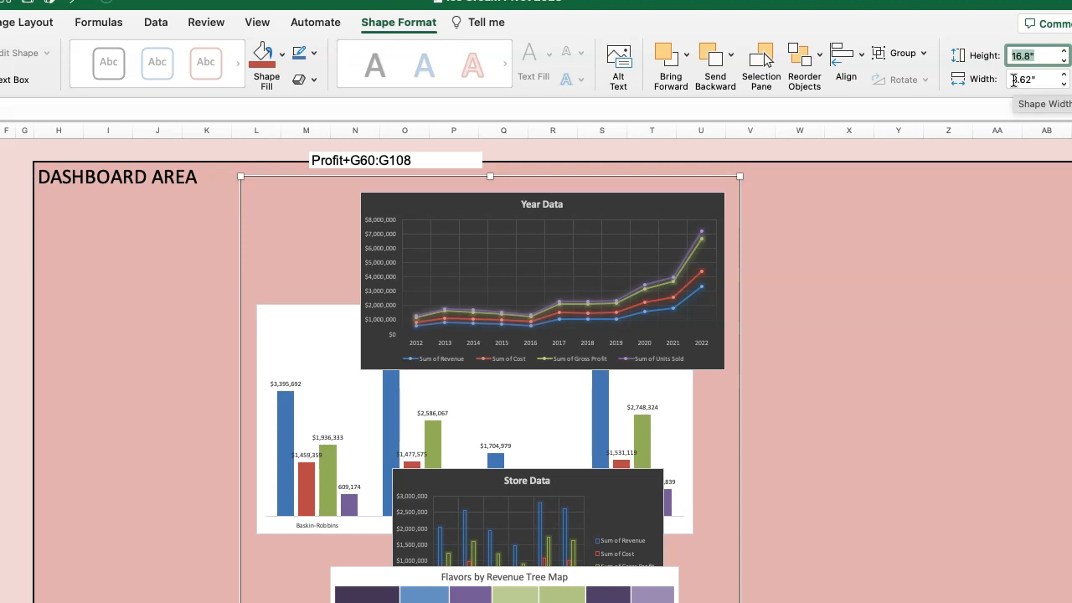
pyautogui.write('20')
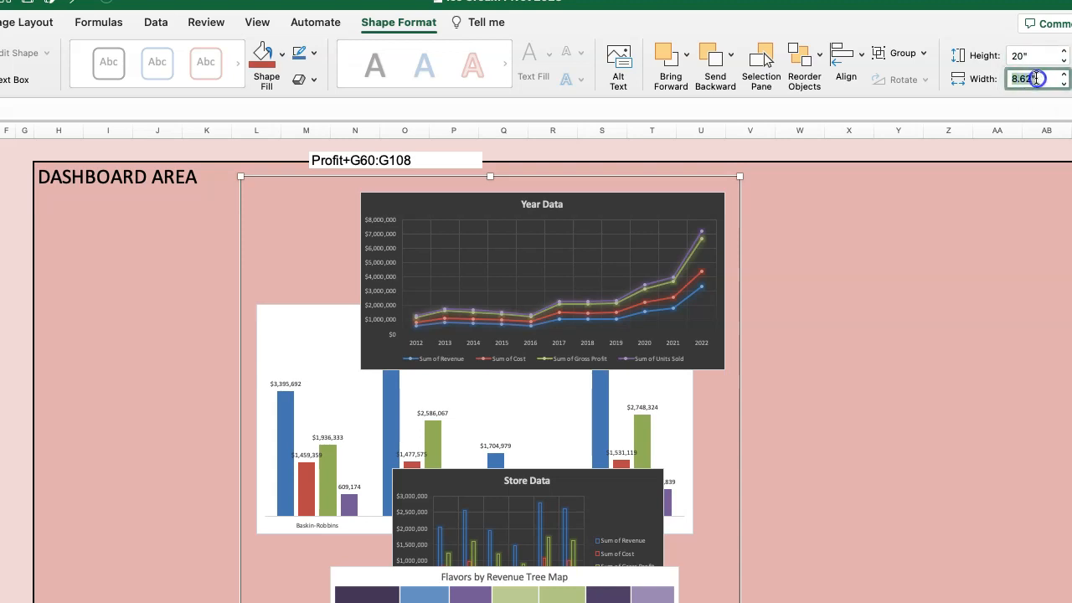
pyautogui.write('15')
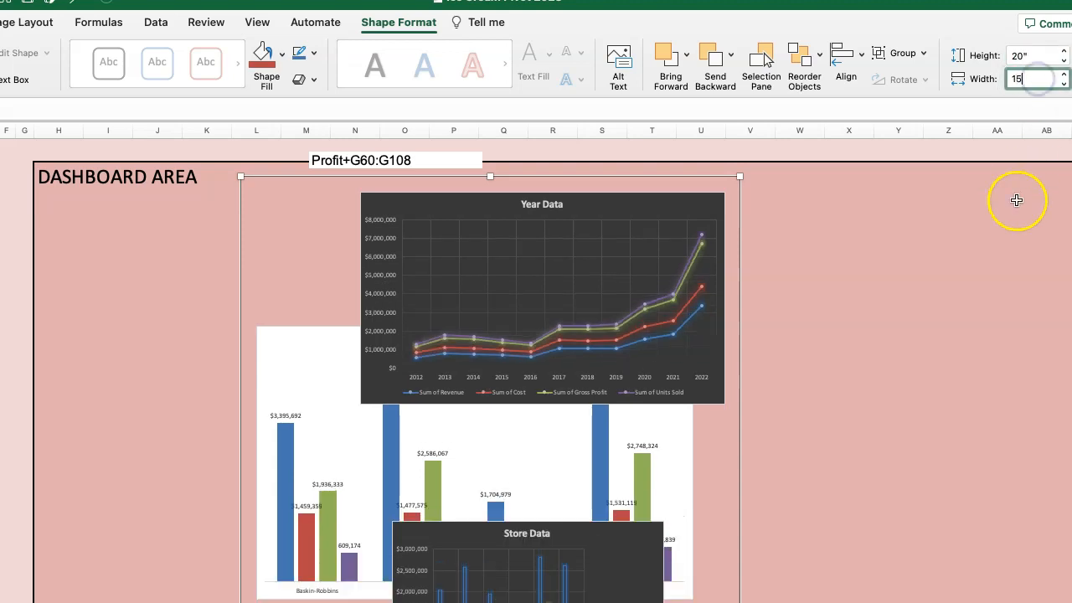
pyautogui.click(967, 309)
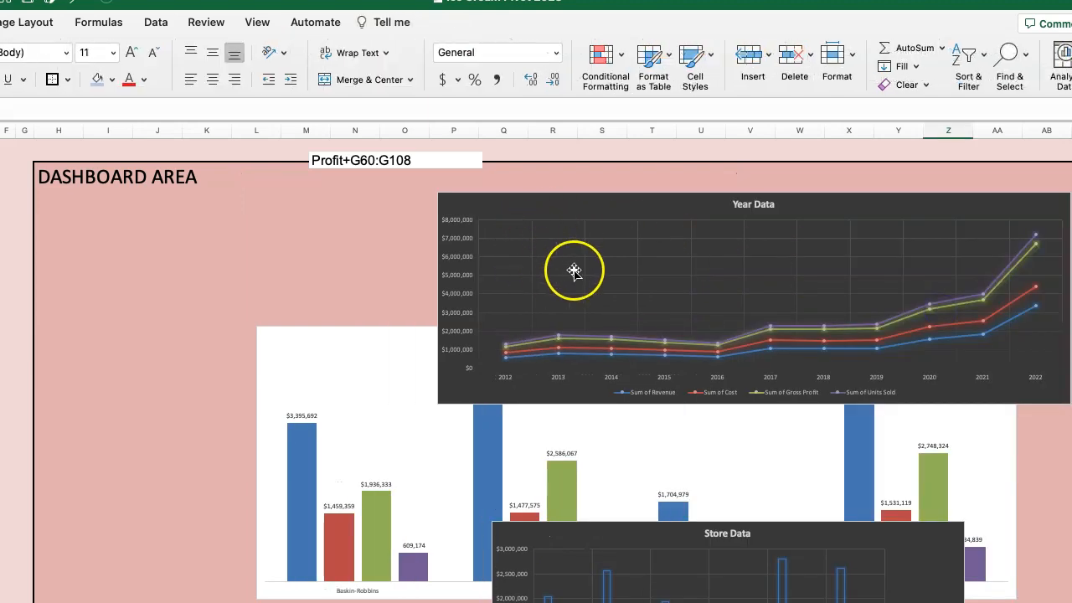
# Move the chart group closer to the dashboard's left border, so that it starts near column J.
pyautogui.scroll(-10, 371, 385)
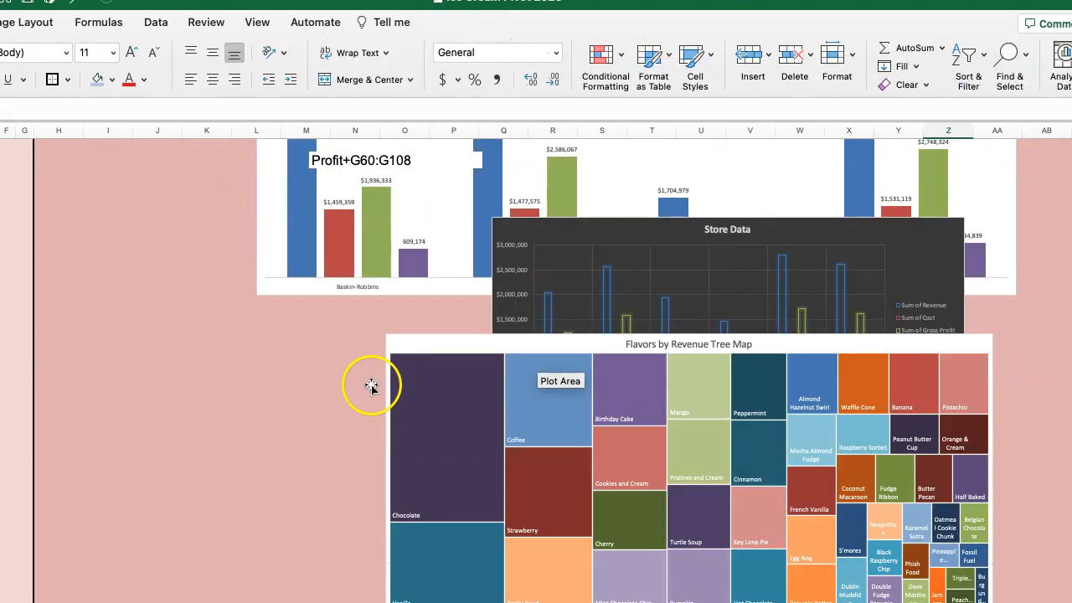
pyautogui.scroll(10, 371, 385)
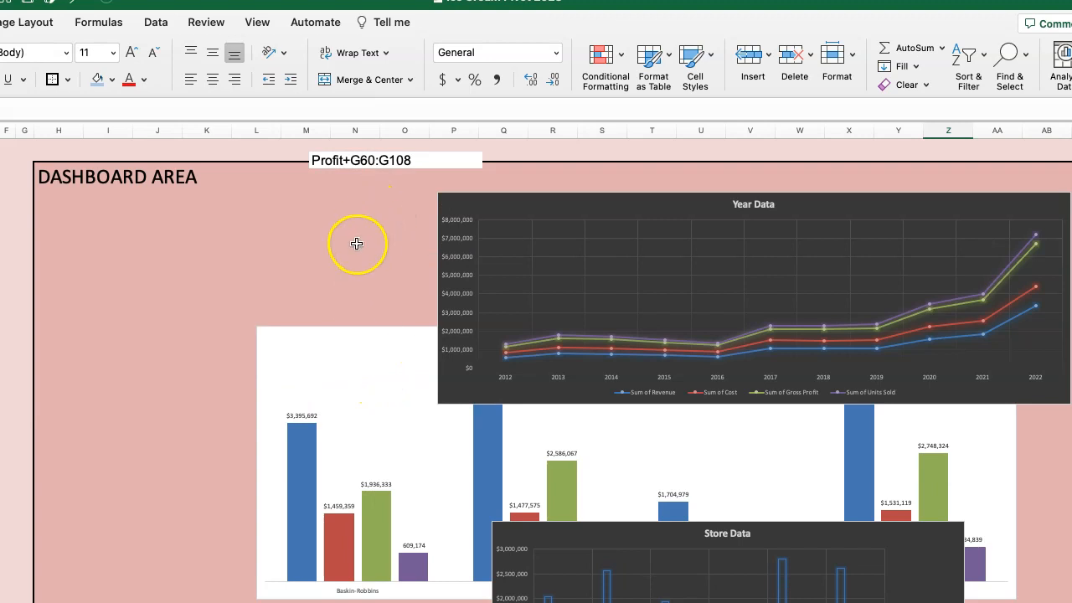
pyautogui.moveTo(378, 359); pyautogui.dragTo(274, 366)
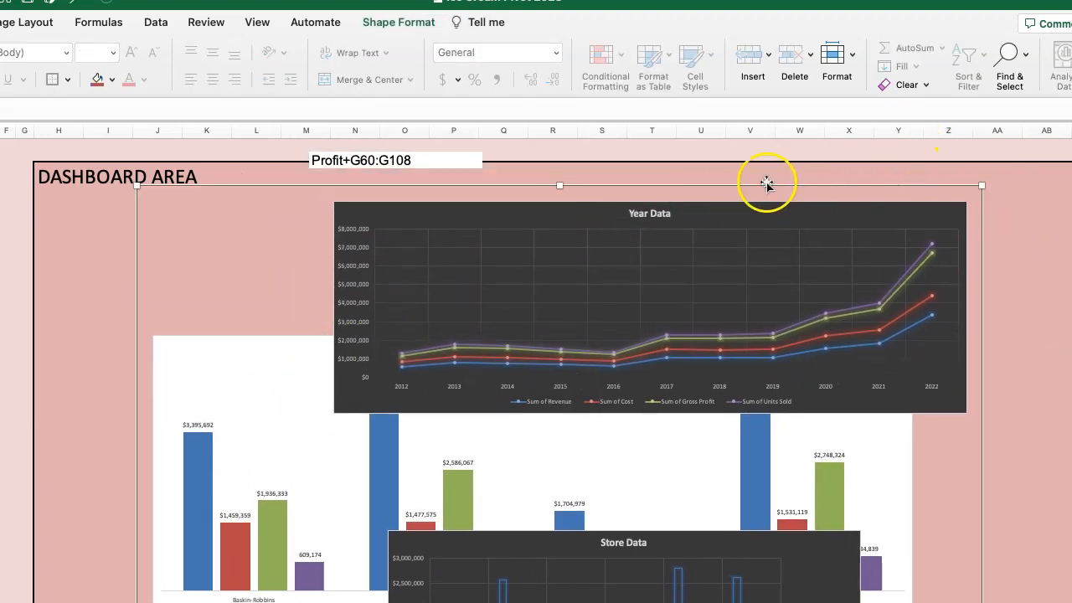
# Ungroup the group of six dashboard charts and look over the separate charts.
pyautogui.click(382, 24)
pyautogui.click(921, 53)
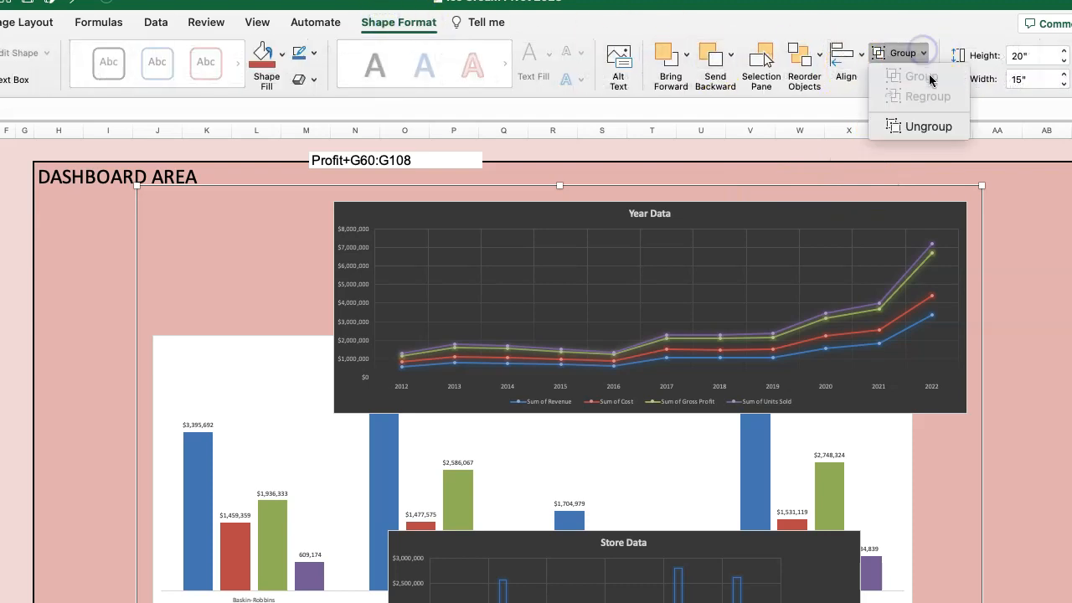
pyautogui.click(928, 127)
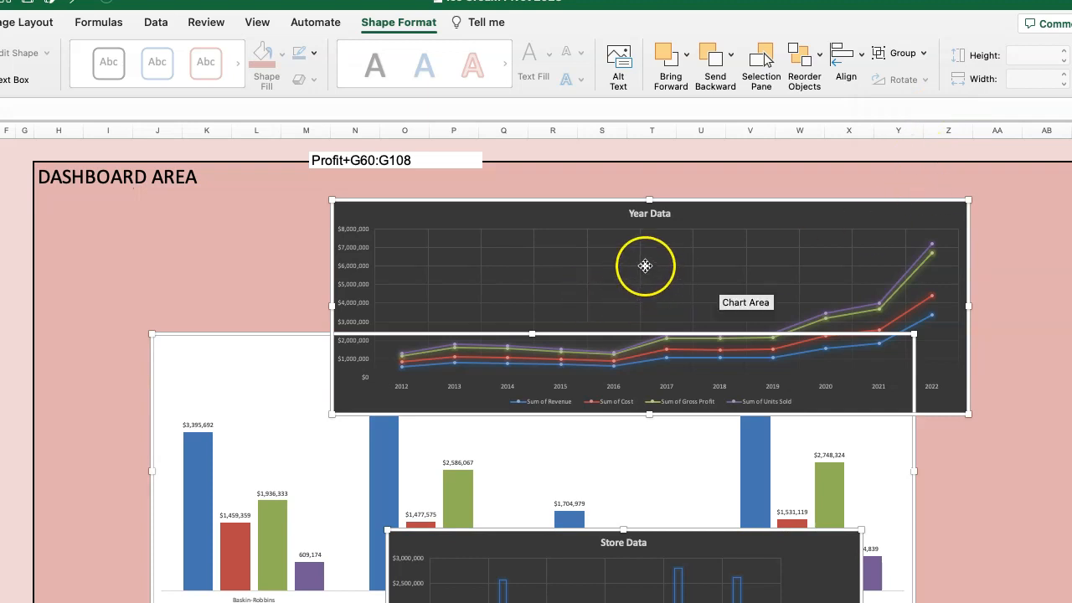
pyautogui.scroll(-10, 644, 335)
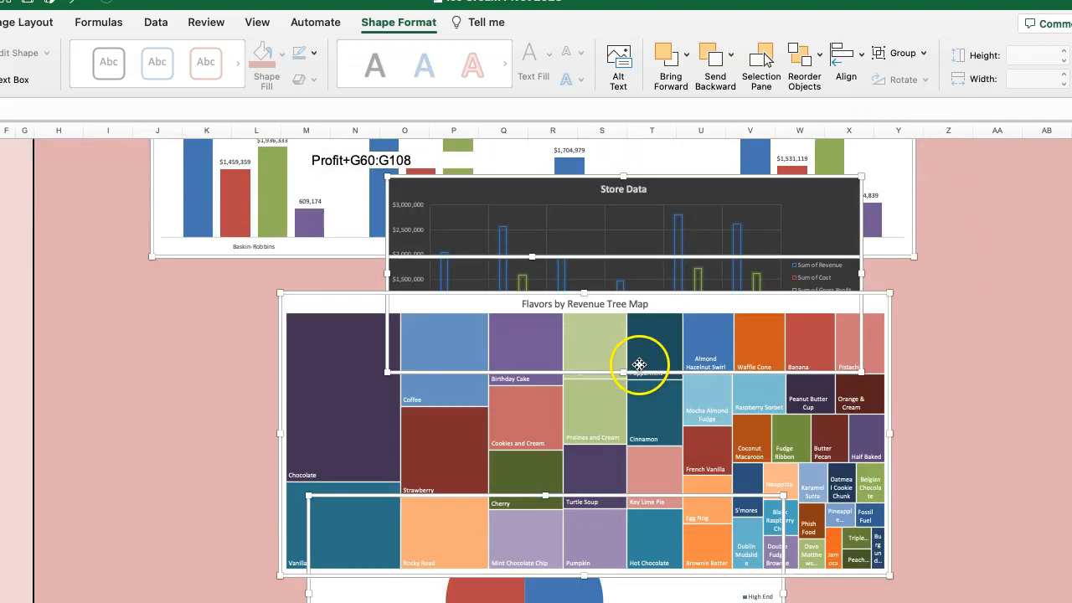
pyautogui.scroll(9, 639, 365)
pyautogui.scroll(-6, 643, 360)
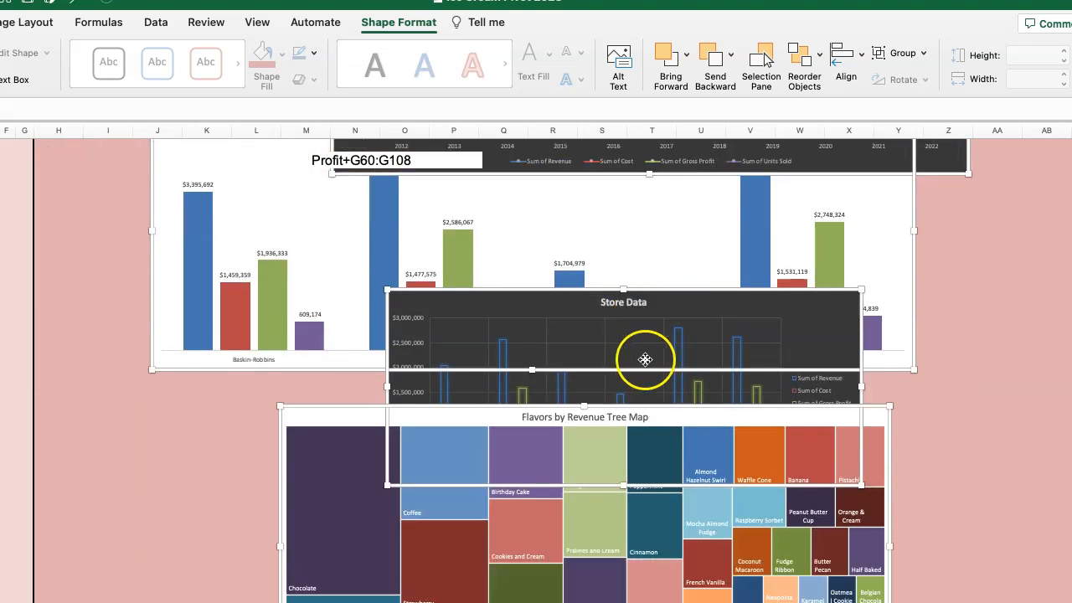
pyautogui.scroll(-1, 648, 360)
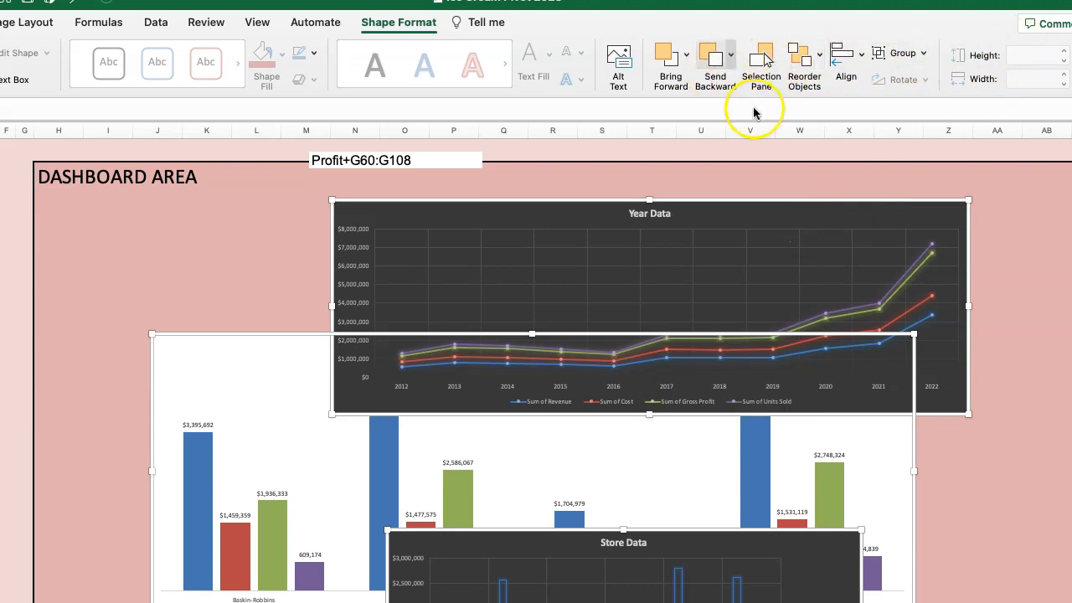
pyautogui.click(686, 53)
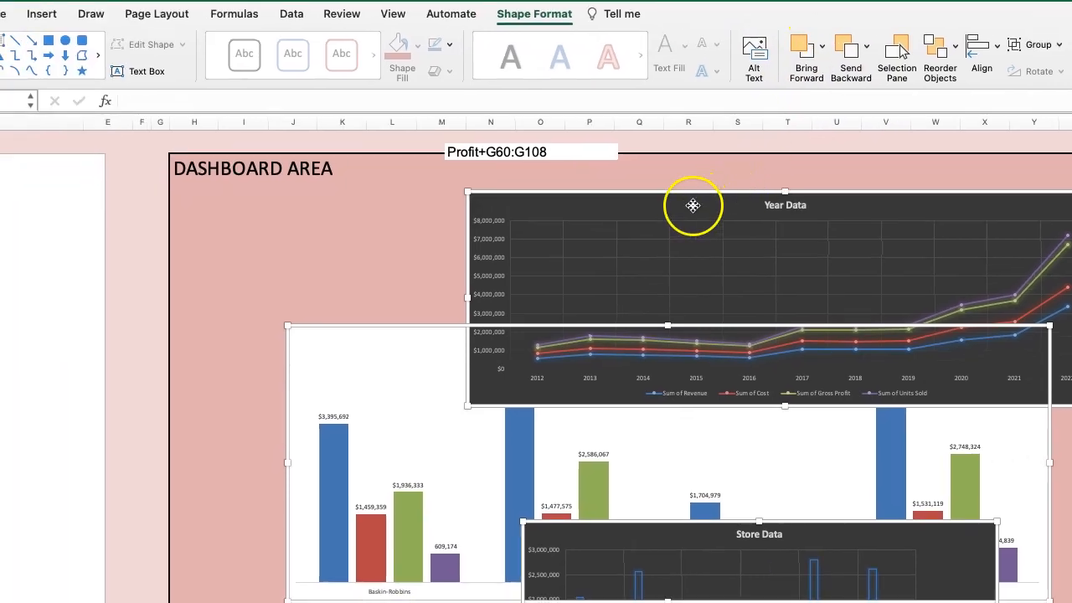
pyautogui.moveTo(693, 205); pyautogui.dragTo(722, 195)
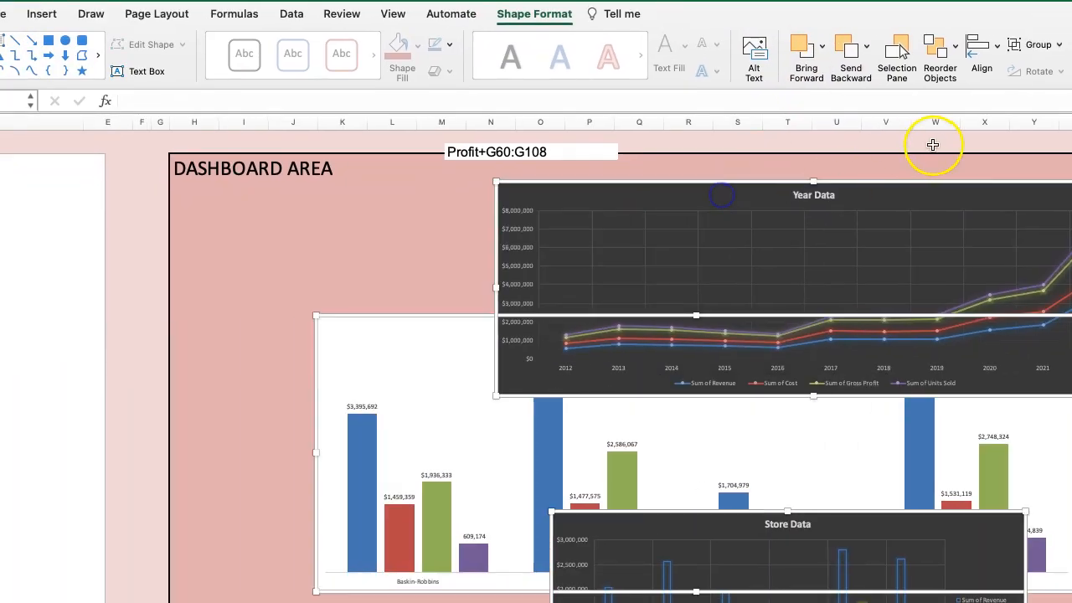
pyautogui.click(1037, 44)
pyautogui.click(902, 202)
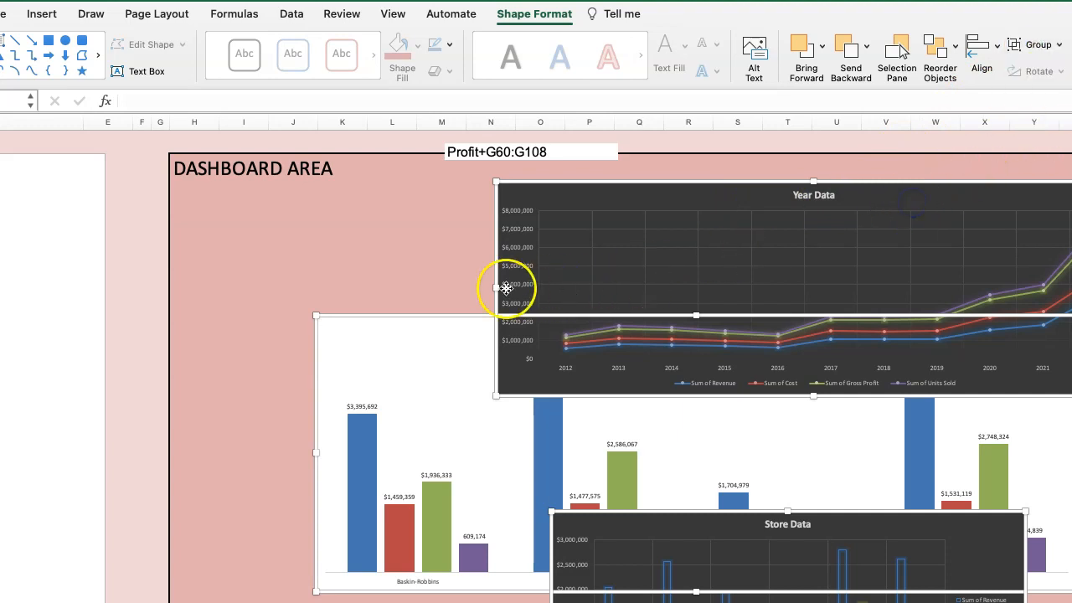
# Deselect the charts, then place Year Data near the dashboard's left border with a narrowed Brand Data chart beside it, starting near column U.
pyautogui.click(400, 226)
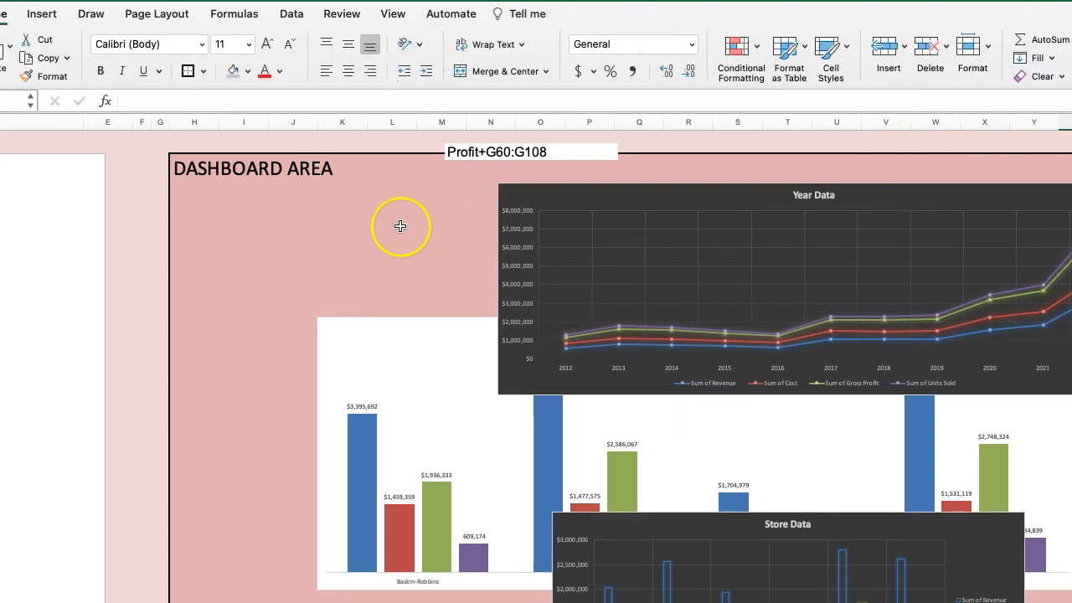
pyautogui.moveTo(557, 201); pyautogui.dragTo(236, 207)
pyautogui.moveTo(867, 344); pyautogui.dragTo(603, 220)
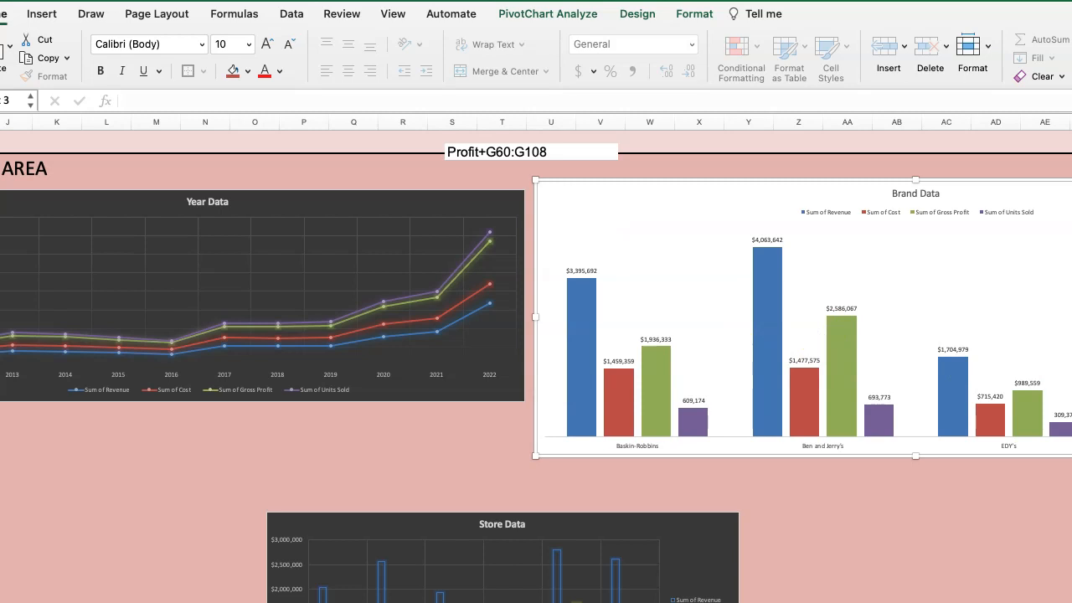
pyautogui.moveTo(536, 316); pyautogui.dragTo(718, 316)
pyautogui.moveTo(857, 203); pyautogui.dragTo(658, 198)
# Place the Store Data chart below Year Data and the Flavors by Revenue treemap below Brand Data.
pyautogui.scroll(-2, 461, 400)
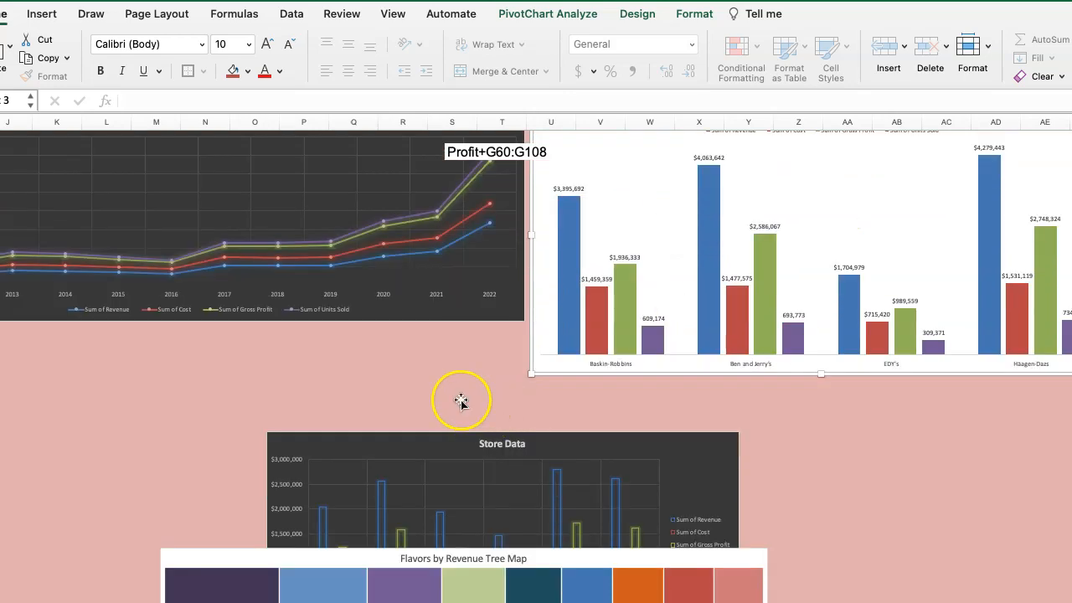
pyautogui.moveTo(387, 448); pyautogui.dragTo(116, 360)
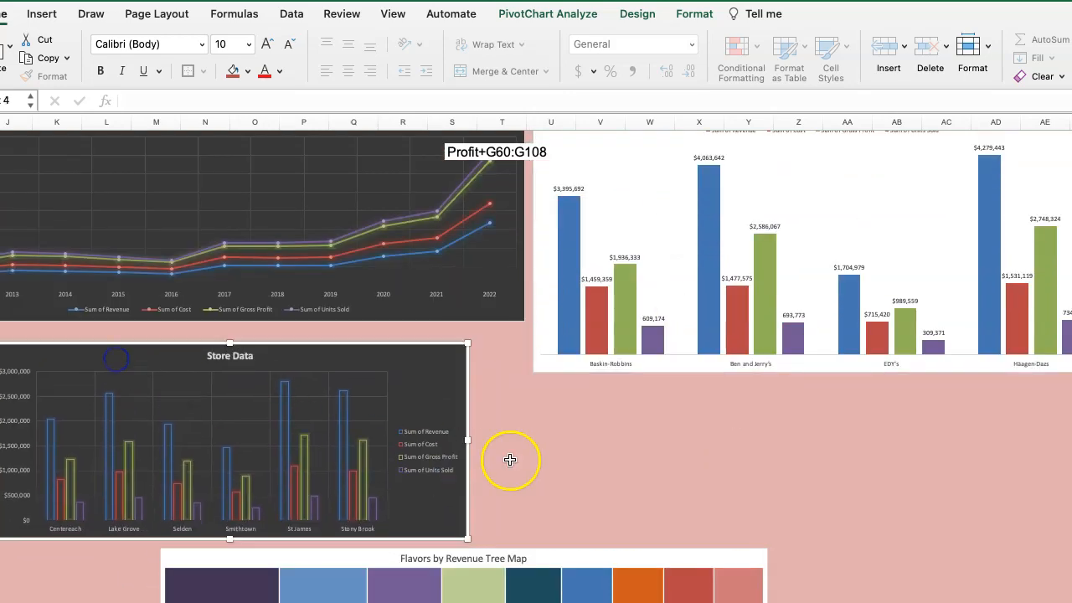
pyautogui.scroll(-3, 536, 453)
pyautogui.moveTo(552, 454); pyautogui.dragTo(888, 287)
# Place the Sum of Revenue By Group pie below Store Data and the Flavors by Profits treemap below the revenue treemap.
pyautogui.scroll(-4, 469, 527)
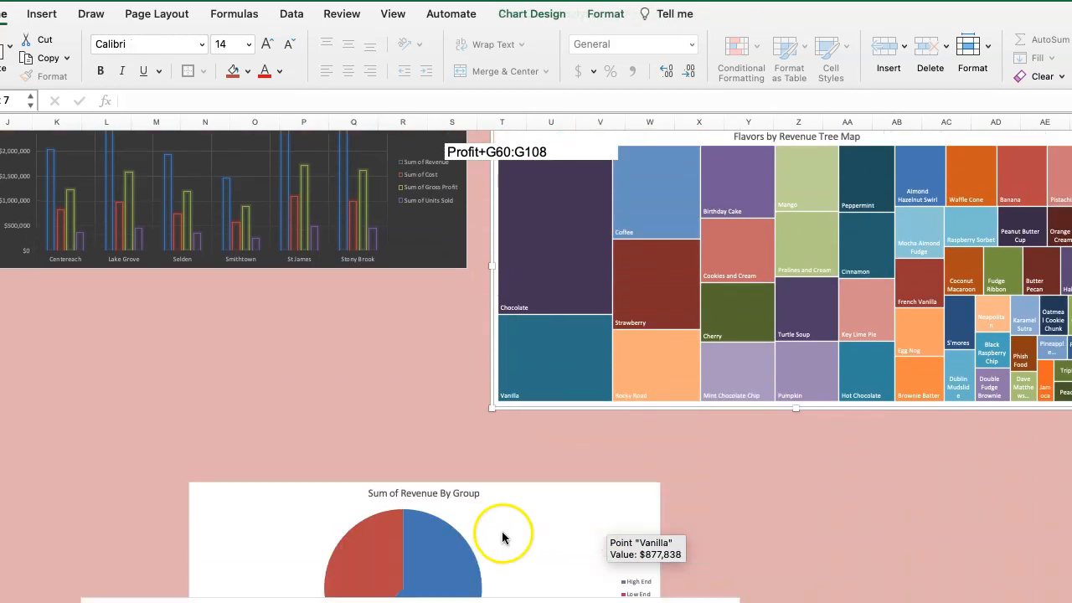
pyautogui.moveTo(510, 494); pyautogui.dragTo(302, 311)
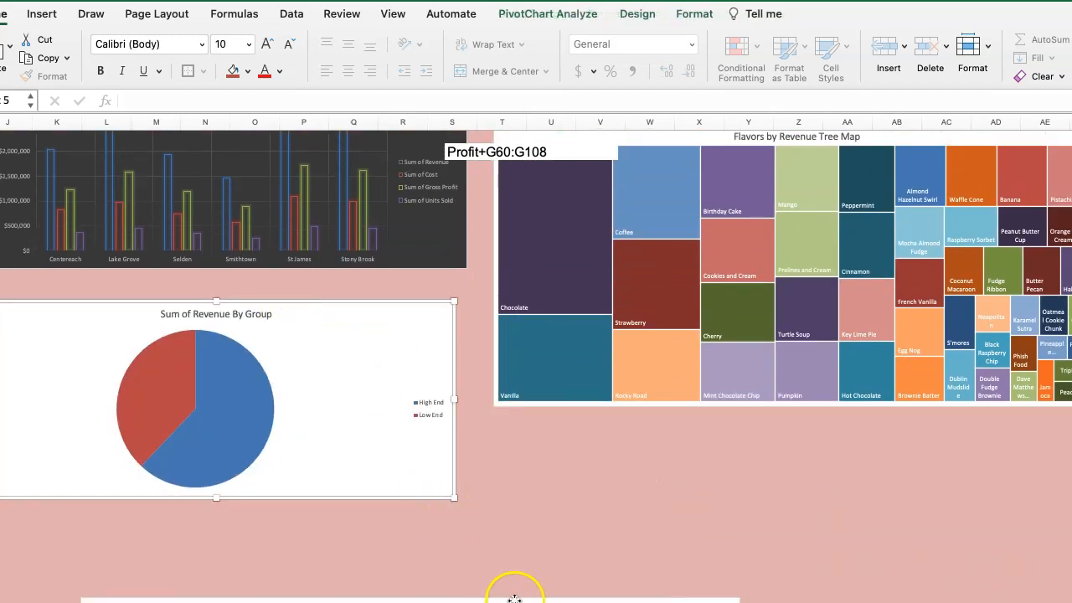
pyautogui.moveTo(523, 601); pyautogui.dragTo(896, 438)
# Select the Flavors by Profits treemap, the Flavors by Revenue treemap and the Brand Data chart together and open their shape formatting options.
pyautogui.scroll(6, 421, 366)
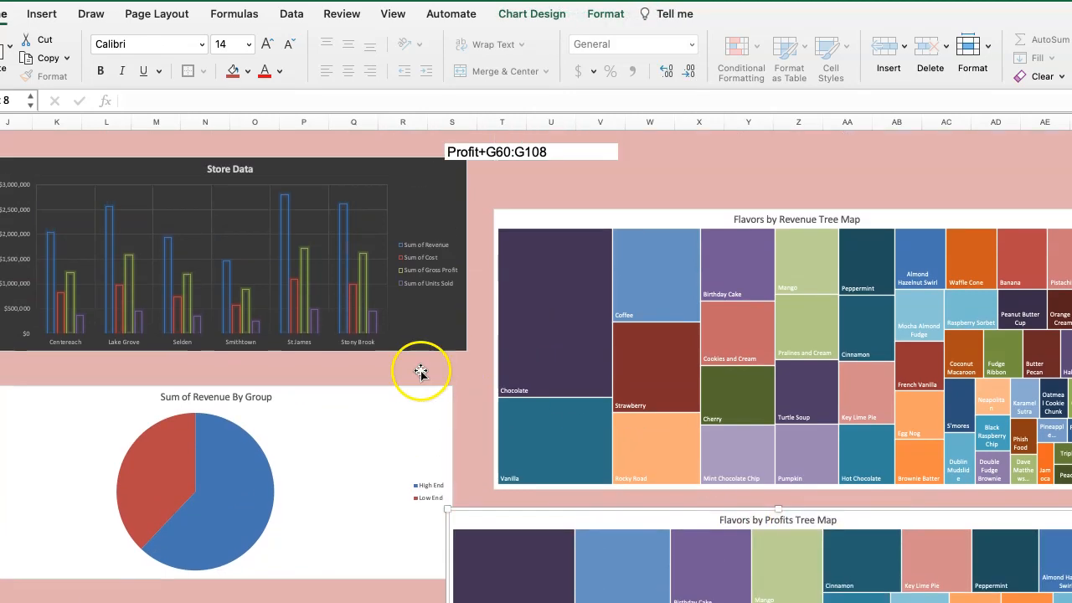
pyautogui.scroll(-5, 468, 394)
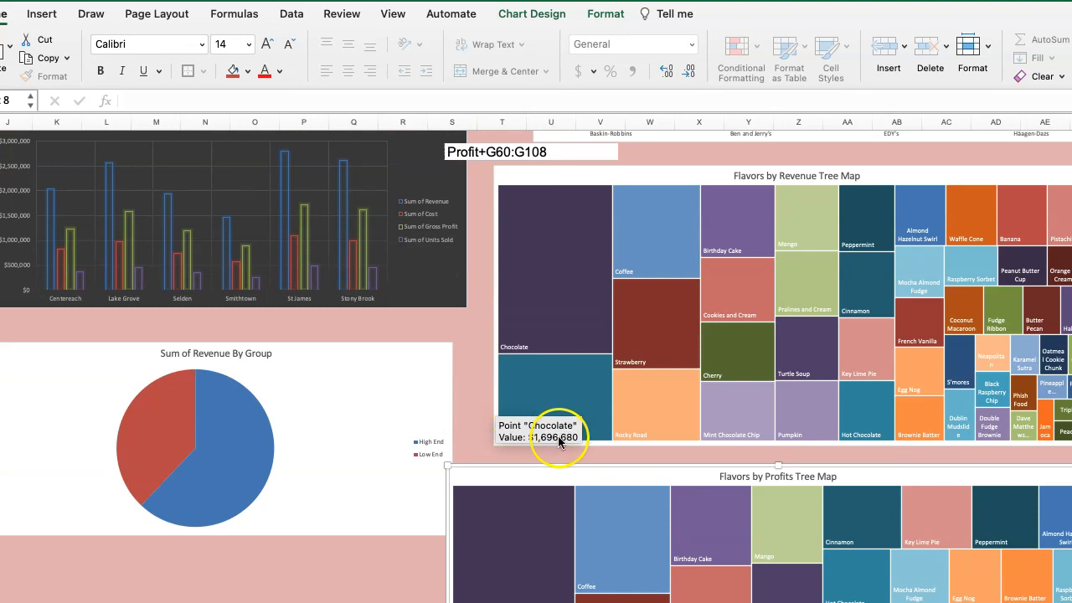
pyautogui.scroll(5, 753, 301)
pyautogui.scroll(-5, 730, 288)
pyautogui.scroll(-2, 731, 287)
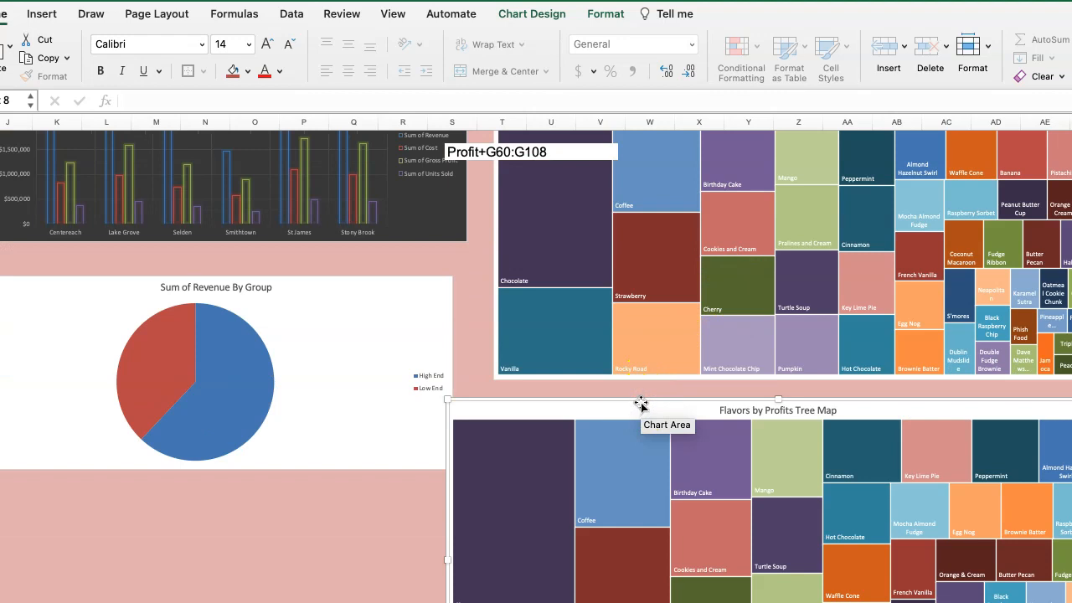
pyautogui.click(670, 275)
pyautogui.scroll(7, 696, 303)
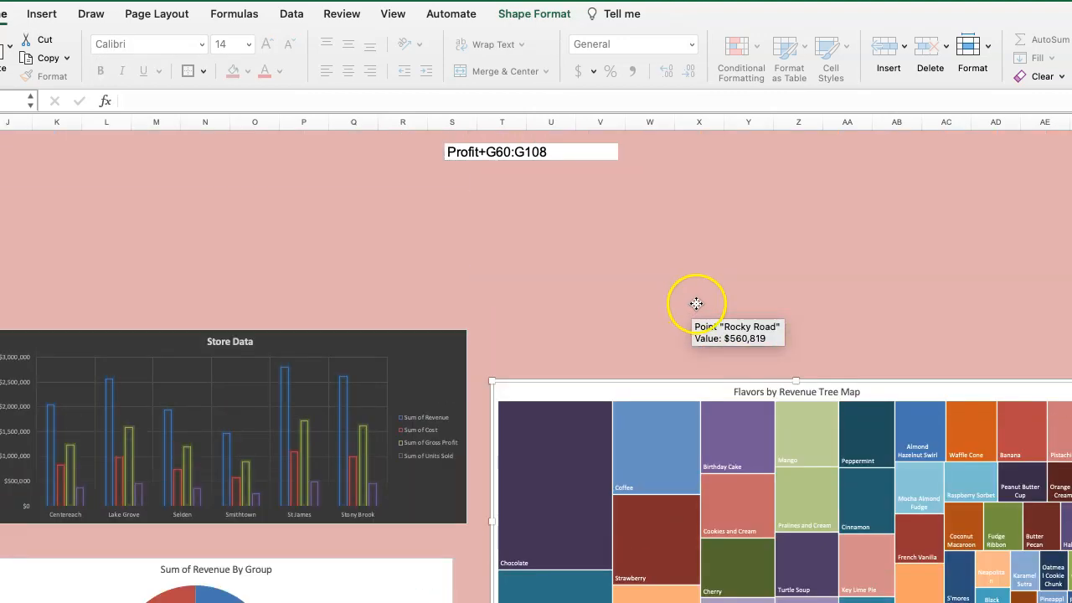
pyautogui.scroll(2, 696, 303)
pyautogui.keyDown('shift'); pyautogui.click(676, 249); pyautogui.keyUp('shift')
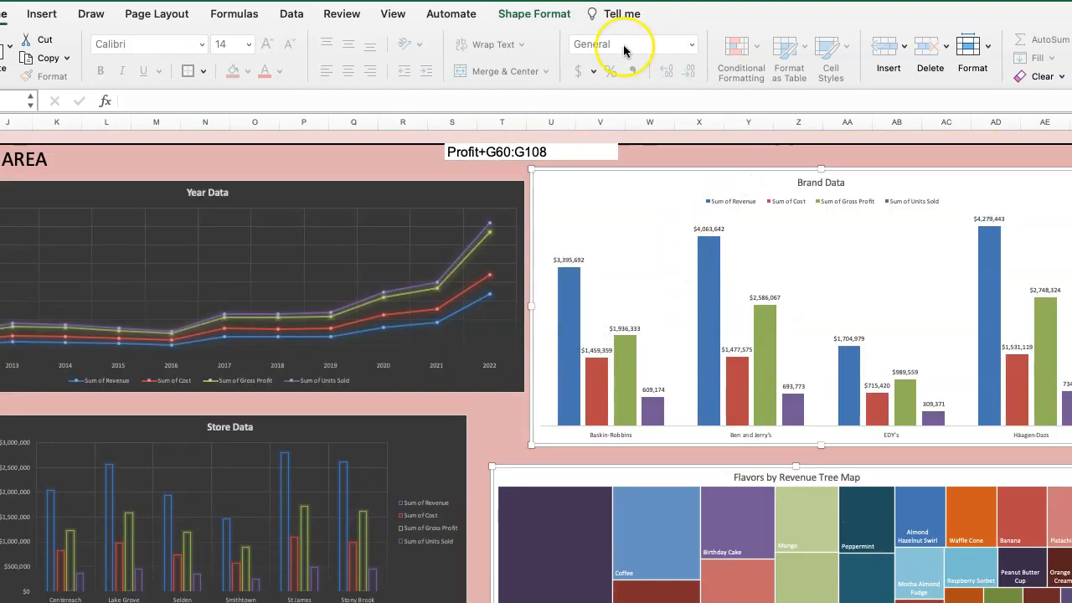
pyautogui.click(452, 14)
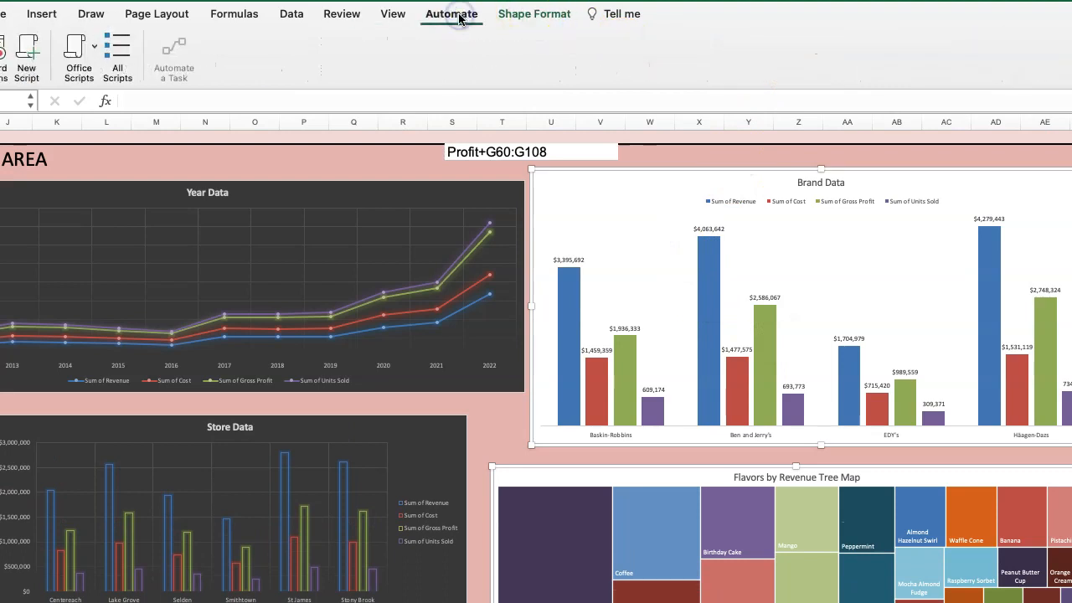
pyautogui.click(398, 15)
pyautogui.click(531, 15)
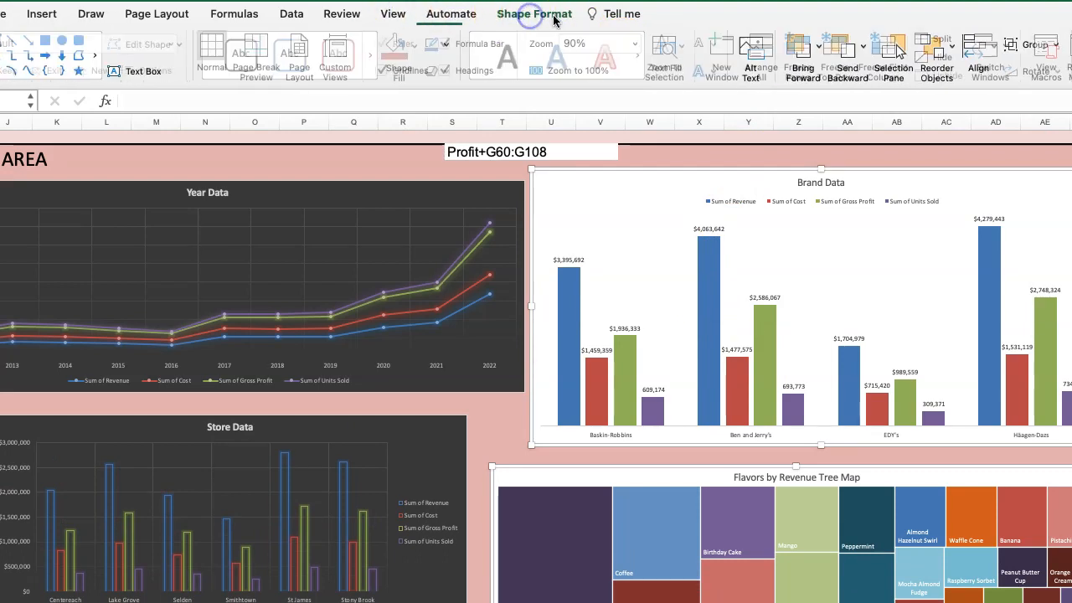
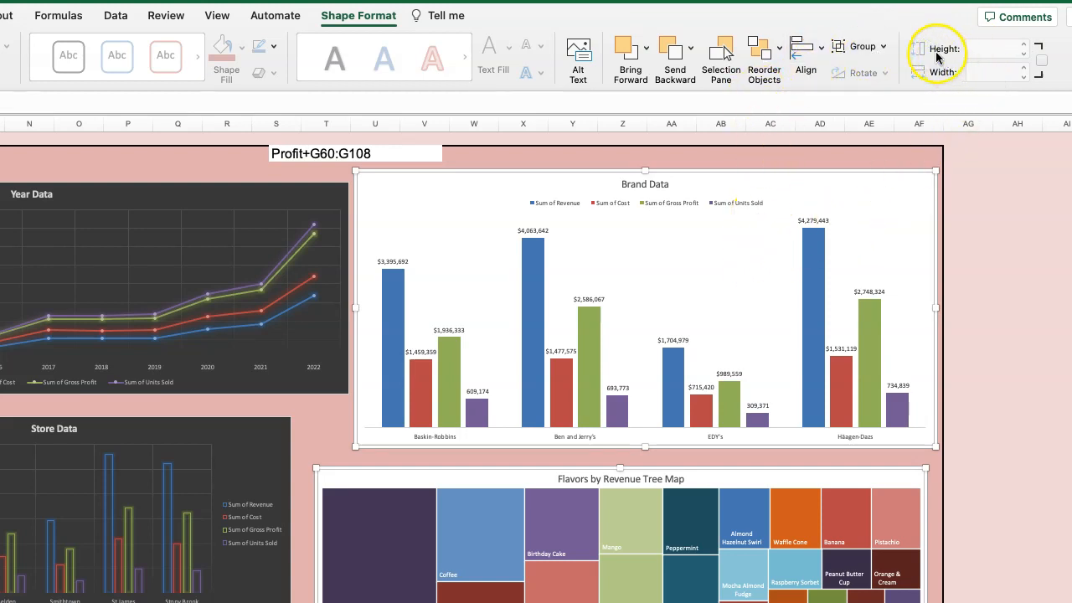
pyautogui.moveTo(734, 536); pyautogui.dragTo(734, 538)
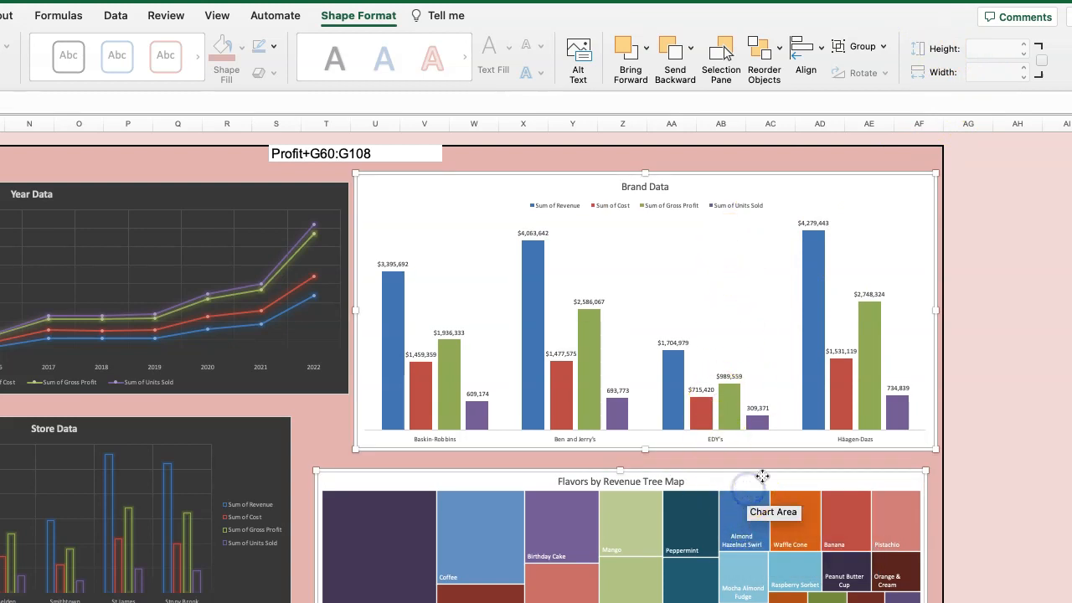
pyautogui.click(650, 498)
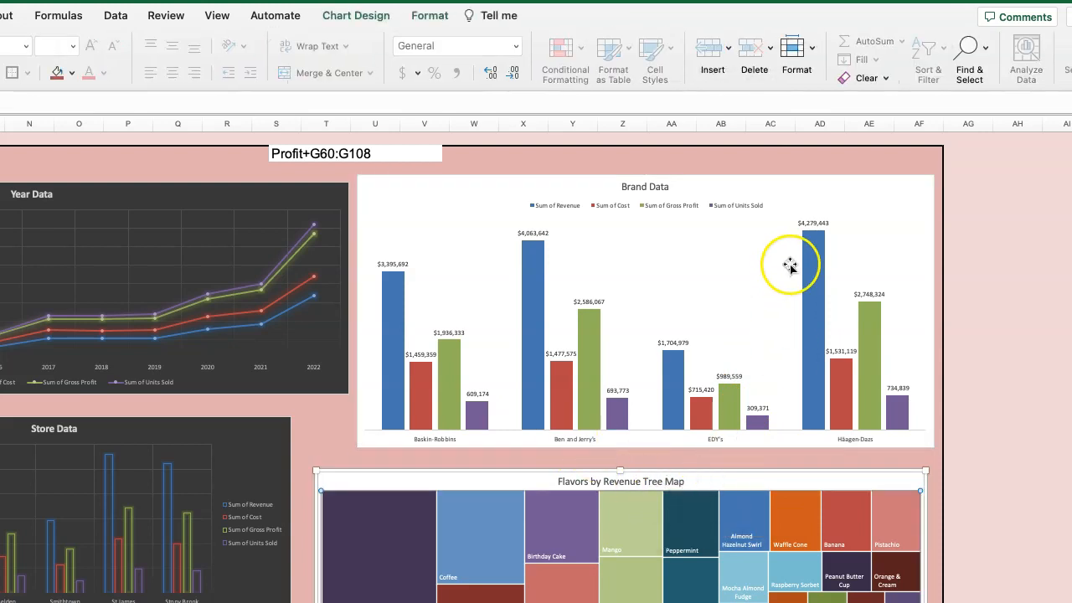
pyautogui.click(362, 18)
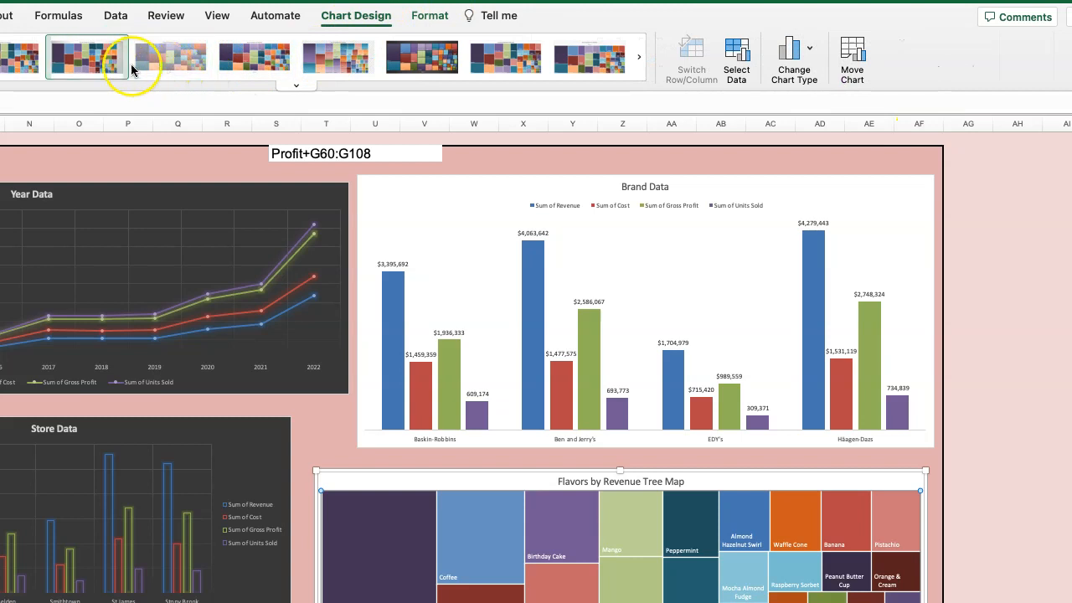
pyautogui.click(278, 19)
pyautogui.click(219, 17)
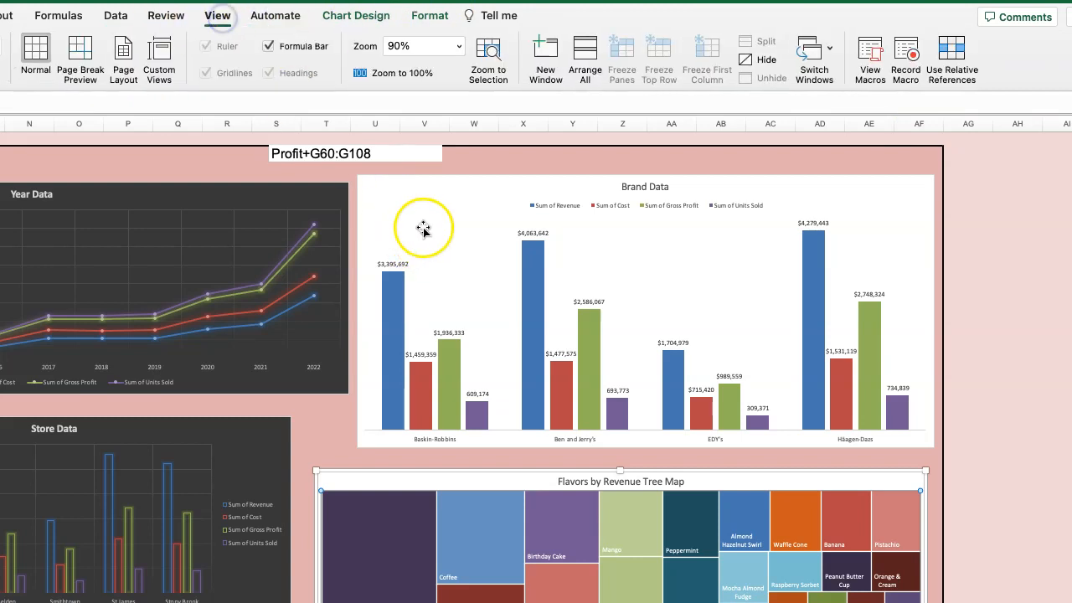
# Apply the first chart style to the Brand Data chart so it includes a value axis and gridlines.
pyautogui.click(421, 228)
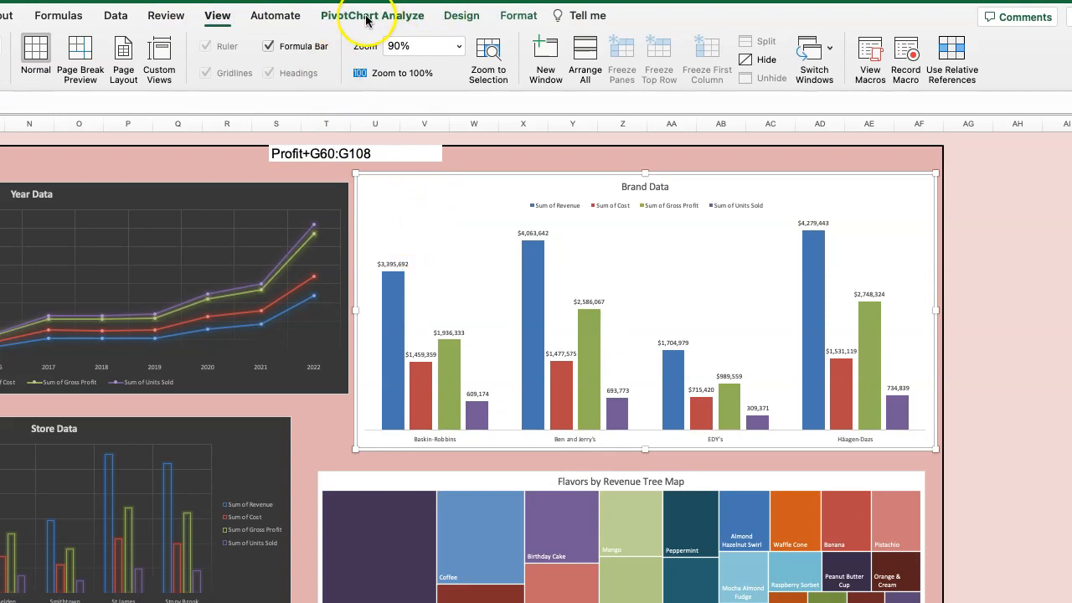
pyautogui.click(454, 19)
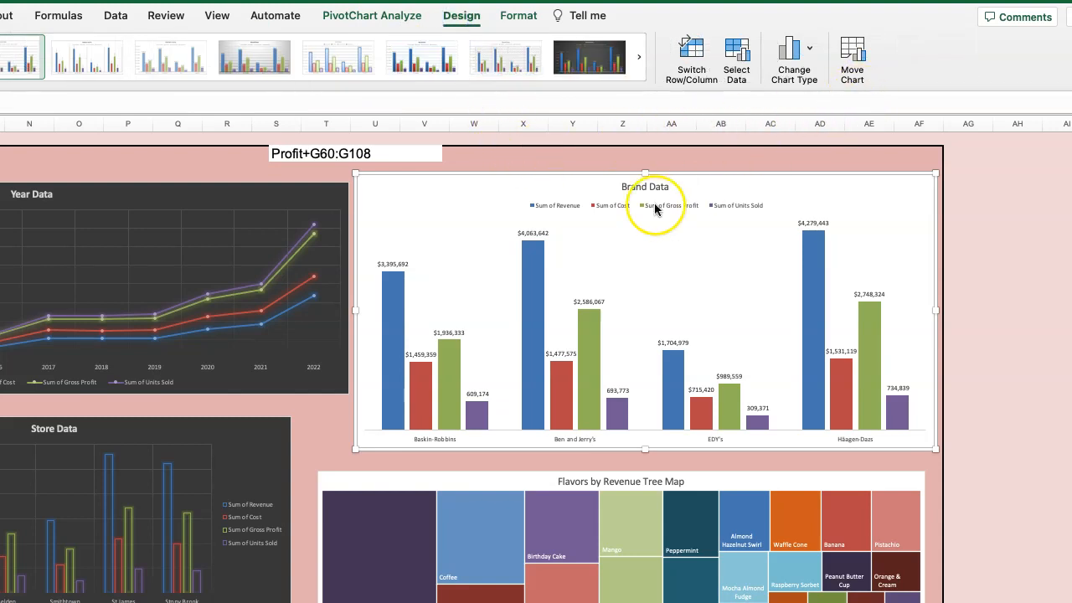
pyautogui.click(852, 56)
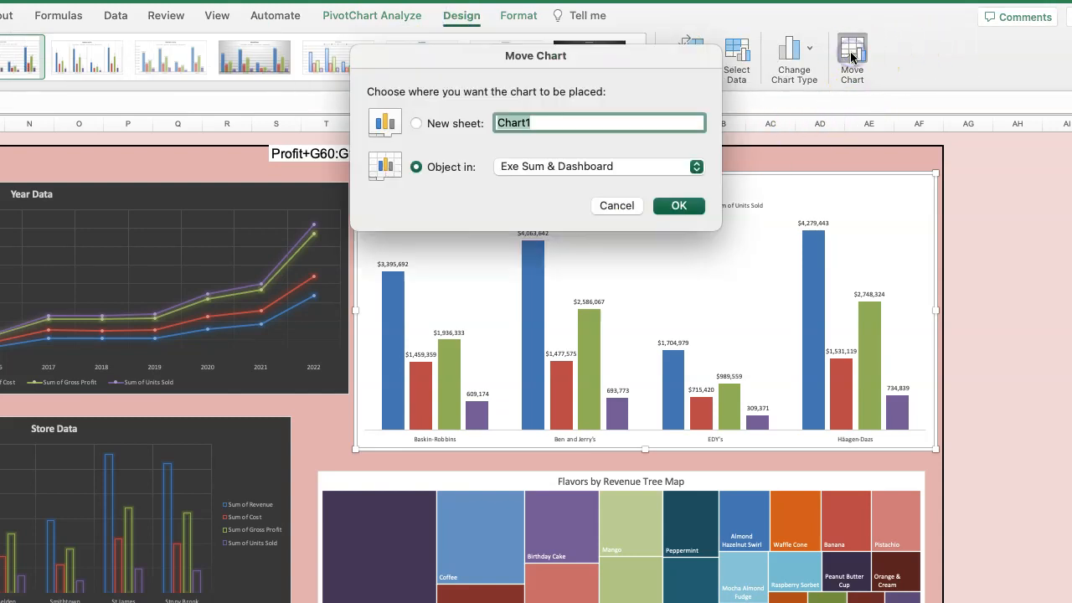
pyautogui.click(616, 206)
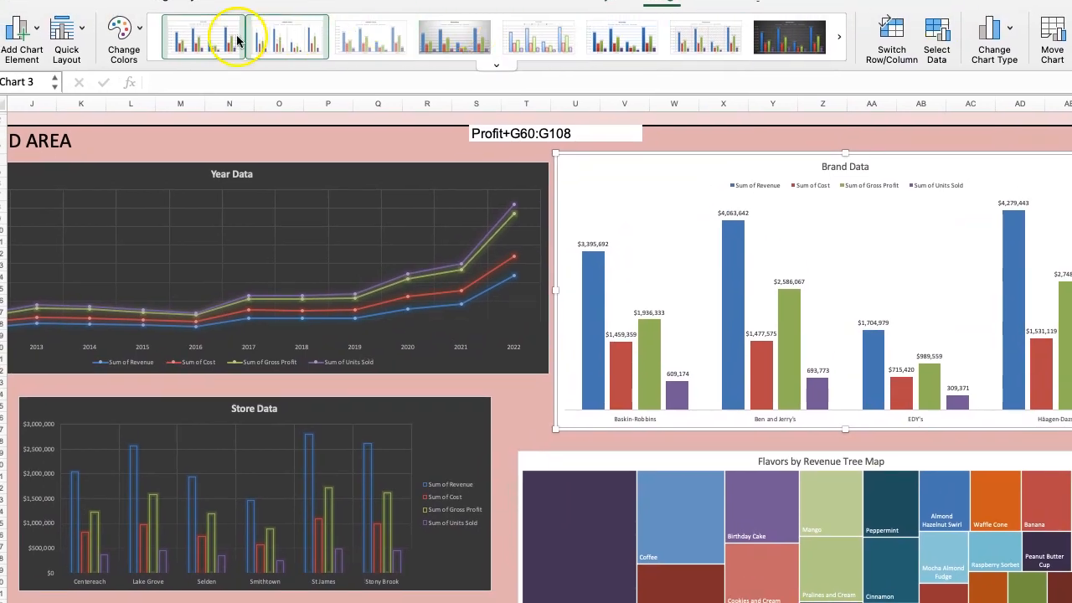
pyautogui.click(206, 40)
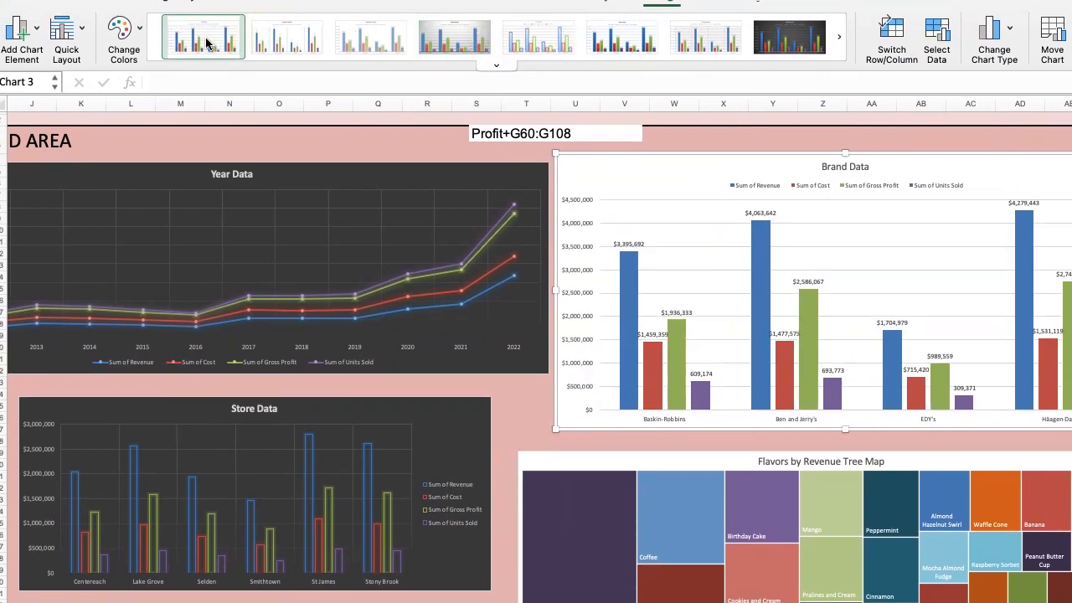
pyautogui.click(768, 217)
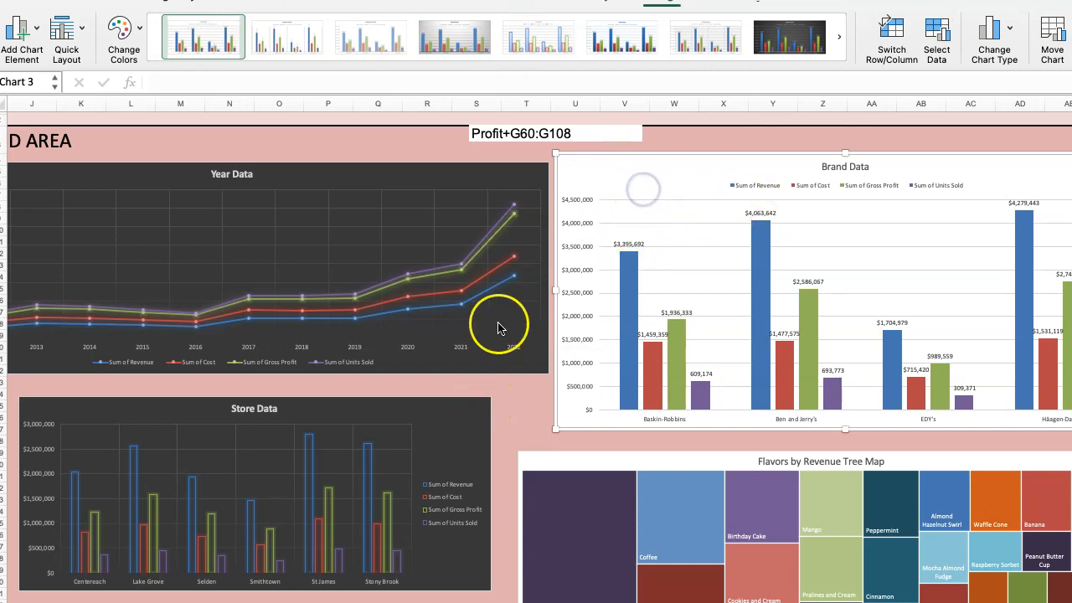
# Move the Flavors by Profits treemap, the Sum of Revenue By Group pie and the Store Data chart lower to free space below Year Data.
pyautogui.scroll(-10, 495, 406)
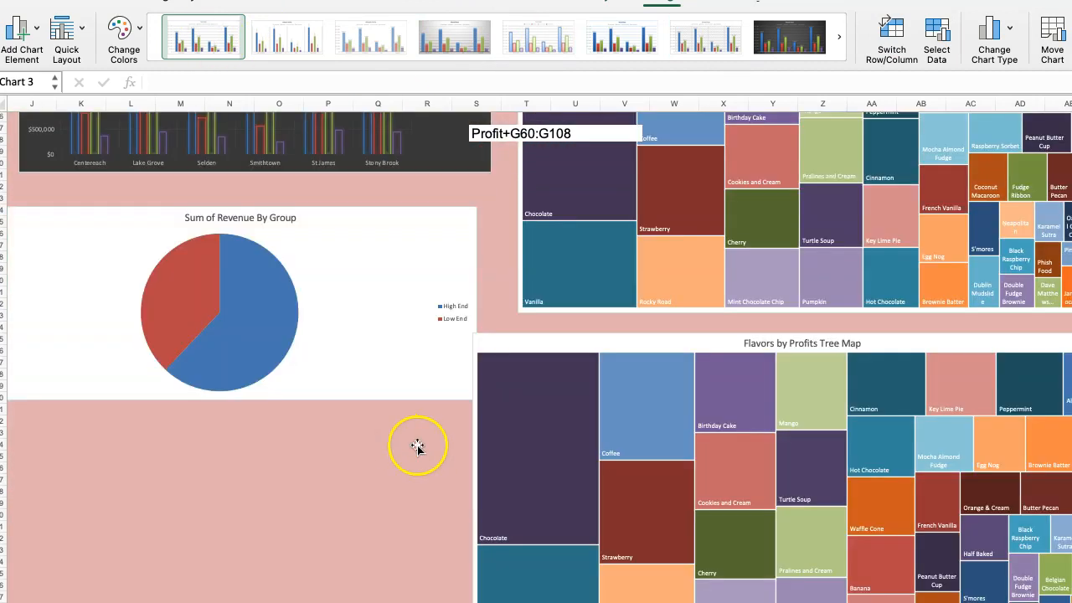
pyautogui.click(564, 342)
pyautogui.moveTo(564, 343); pyautogui.dragTo(560, 541)
pyautogui.moveTo(370, 259); pyautogui.dragTo(344, 529)
pyautogui.scroll(9, 332, 377)
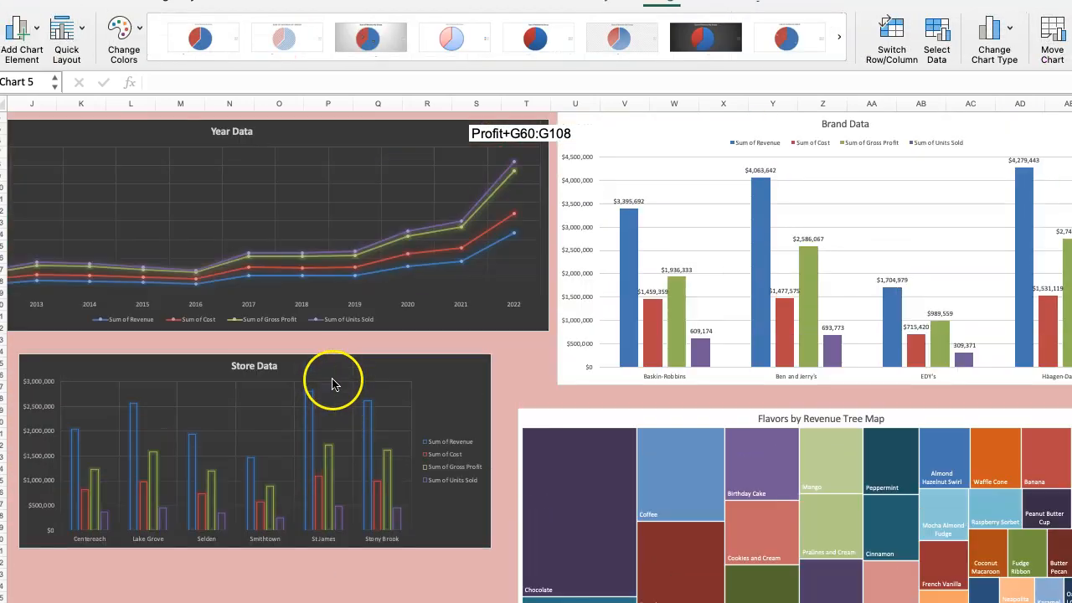
pyautogui.moveTo(329, 387); pyautogui.dragTo(338, 596)
pyautogui.scroll(1, 401, 430)
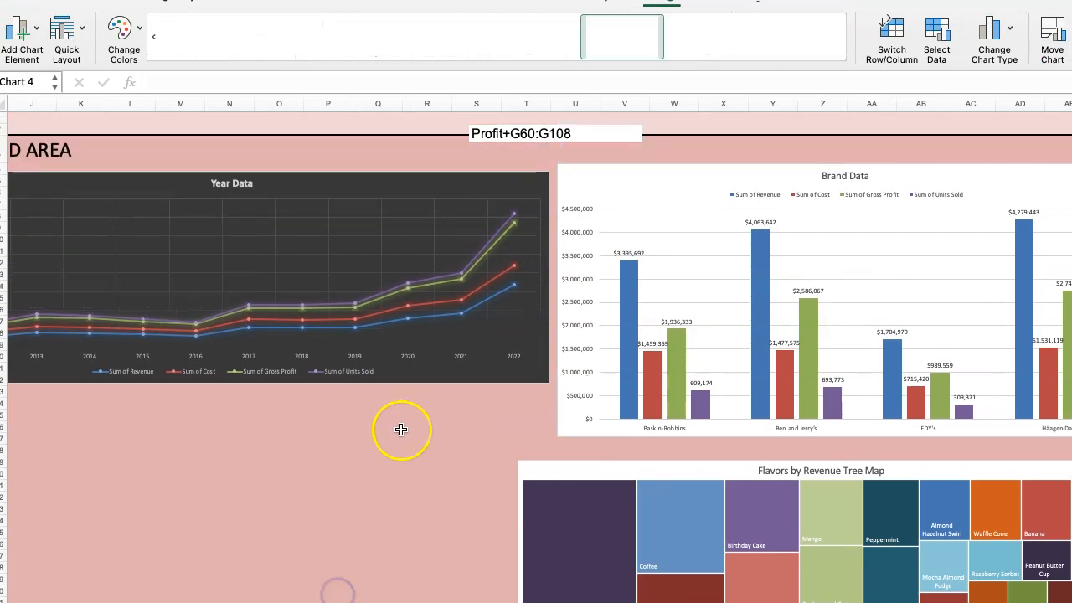
# Make the Year Data chart taller so its lower edge lines up with the Brand Data chart.
pyautogui.scroll(-2, 402, 430)
pyautogui.click(447, 304)
pyautogui.moveTo(550, 311); pyautogui.dragTo(550, 362)
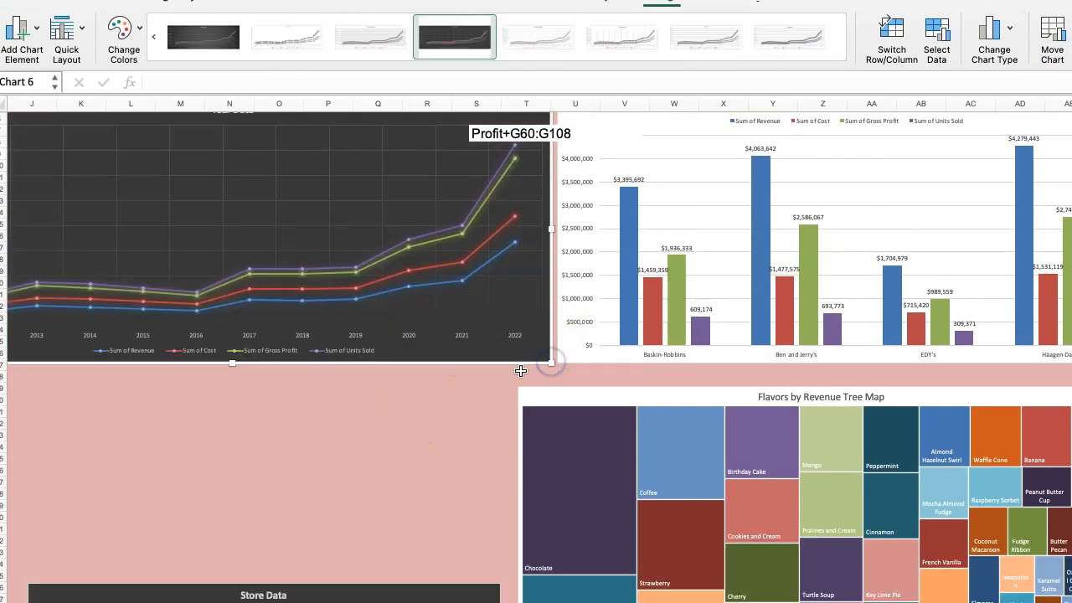
pyautogui.scroll(-2, 494, 379)
pyautogui.scroll(2, 507, 431)
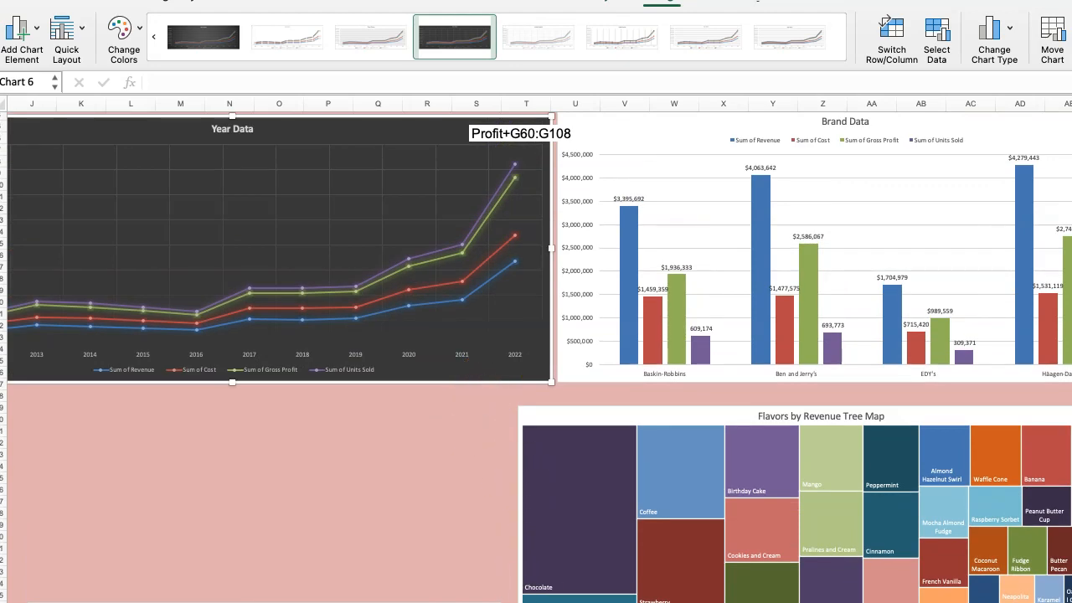
# Widen column AF to extend the dashboard area beyond the Brand Data chart.
pyautogui.hscroll(-2, 689, 597)
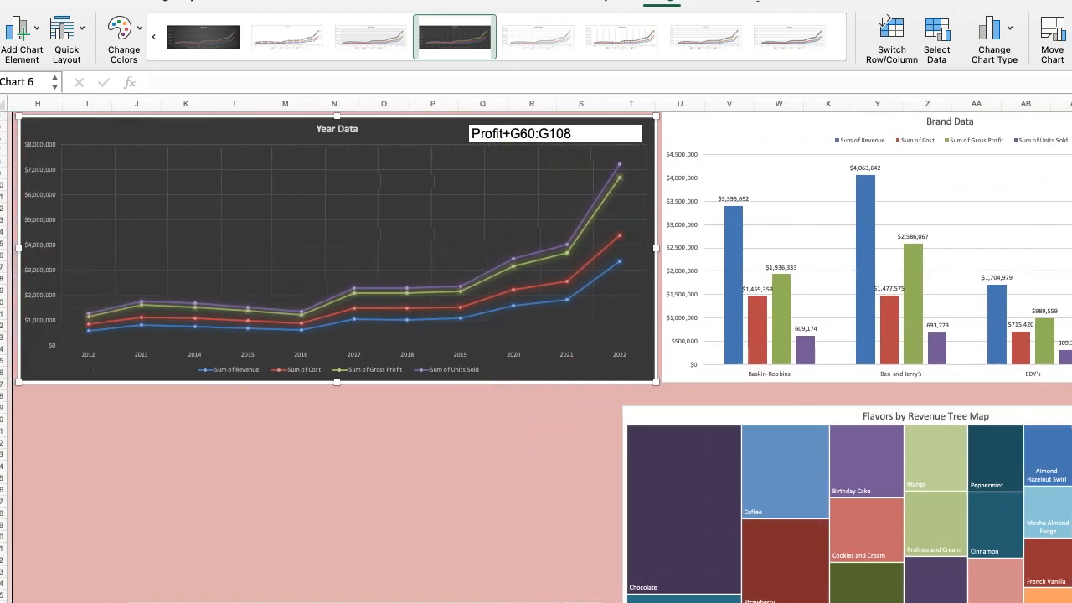
pyautogui.scroll(-2, 536, 352)
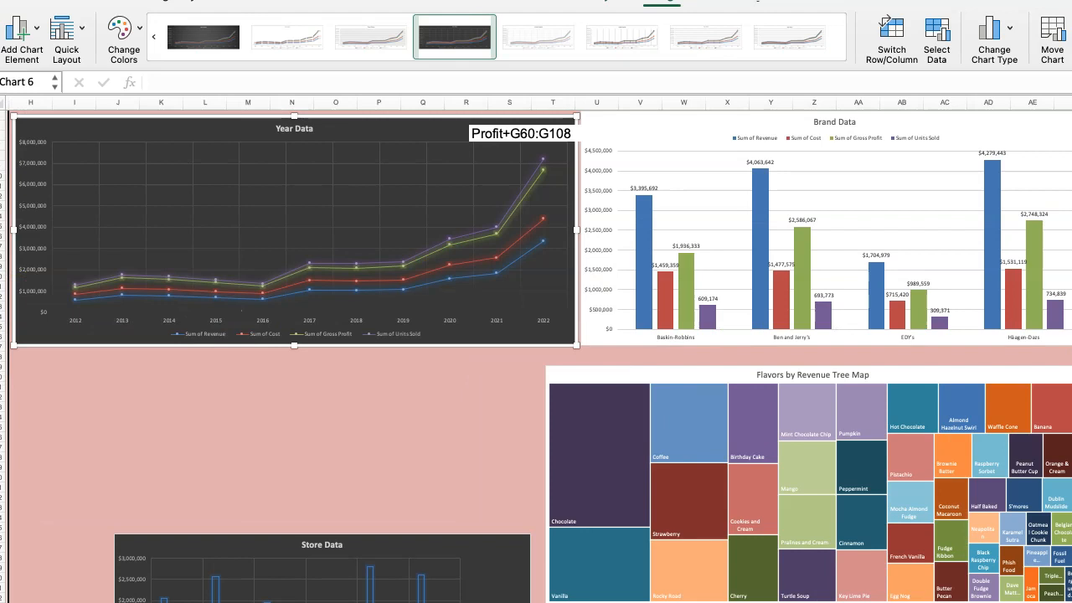
pyautogui.scroll(-2, 317, 192)
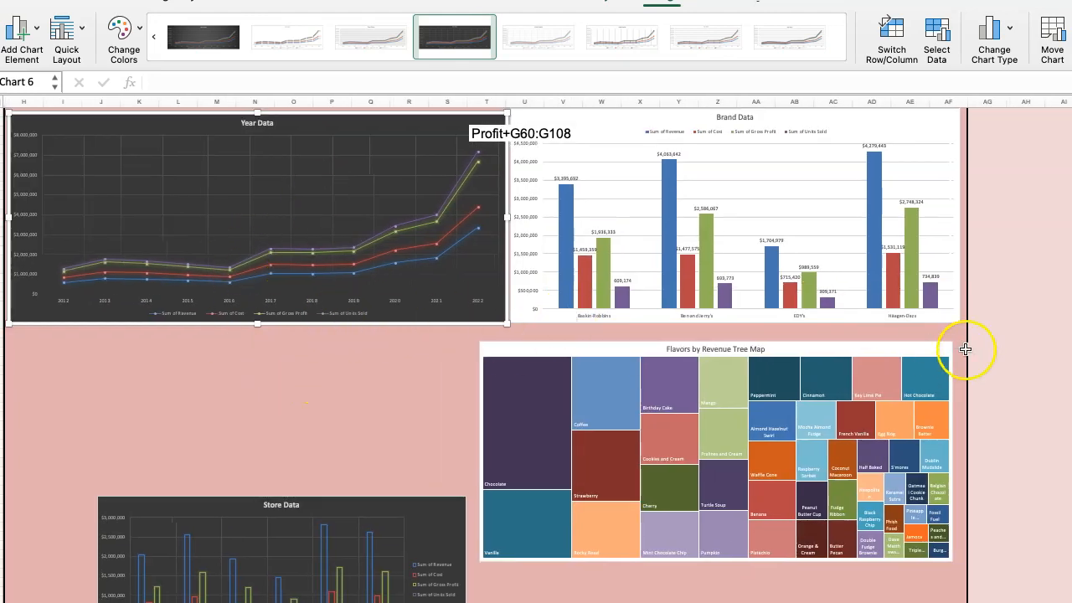
pyautogui.click(957, 147)
pyautogui.moveTo(966, 106); pyautogui.dragTo(1052, 106)
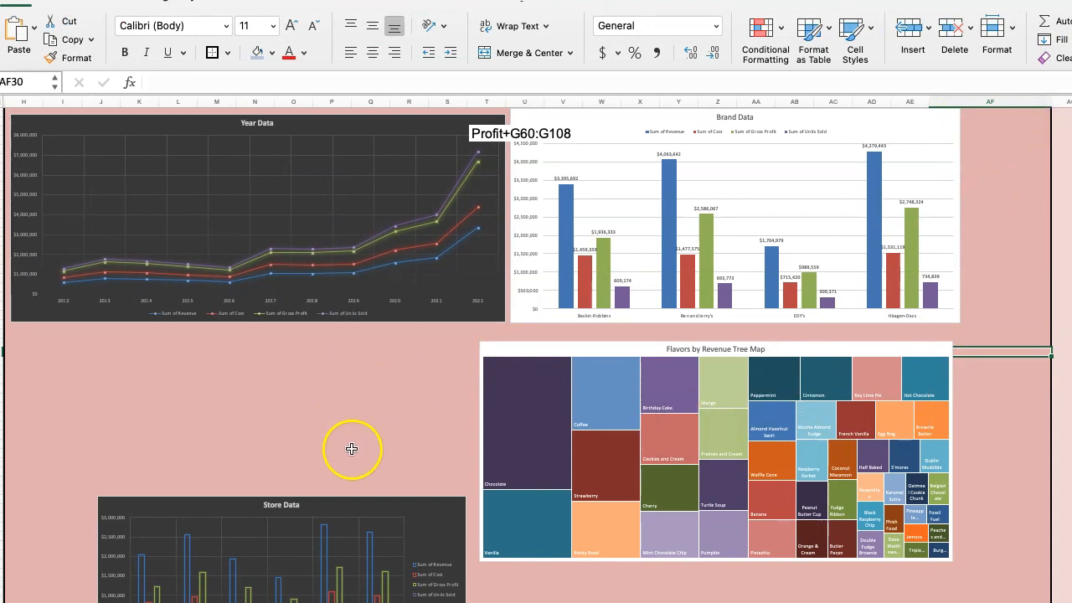
# Place Store Data directly below Year Data and enlarge it, with the Flavors by Revenue treemap beside it below Brand Data.
pyautogui.moveTo(339, 512); pyautogui.dragTo(253, 346)
pyautogui.moveTo(531, 354); pyautogui.dragTo(561, 345)
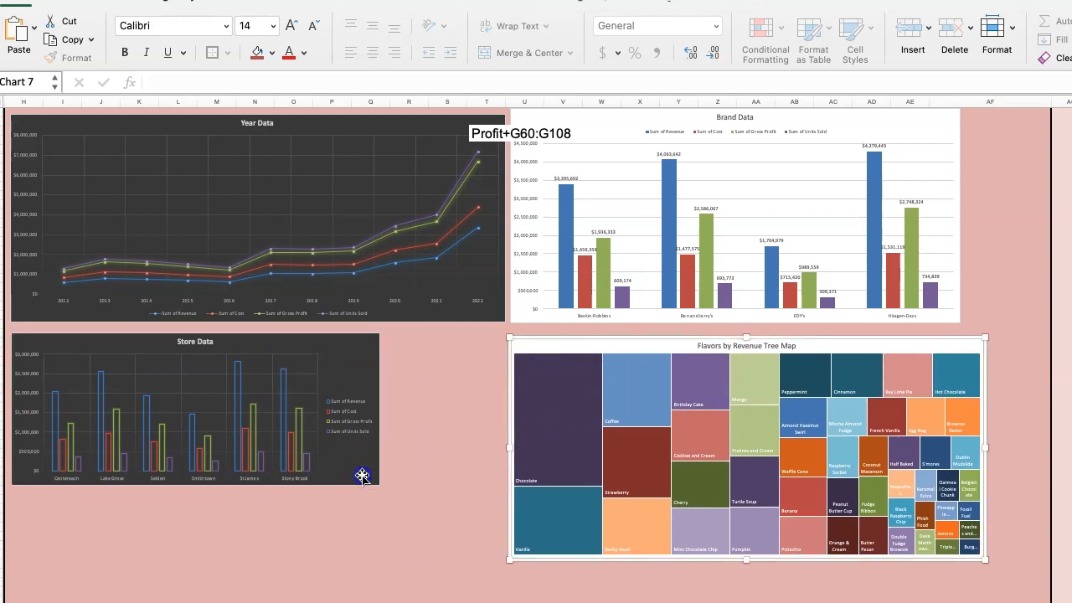
pyautogui.click(362, 476)
pyautogui.moveTo(379, 484); pyautogui.dragTo(492, 553)
pyautogui.moveTo(416, 343); pyautogui.dragTo(414, 342)
# Shift the Flavors by Revenue treemap and Store Data lower, then enlarge Brand Data and Year Data so their lower edges align.
pyautogui.scroll(1, 467, 292)
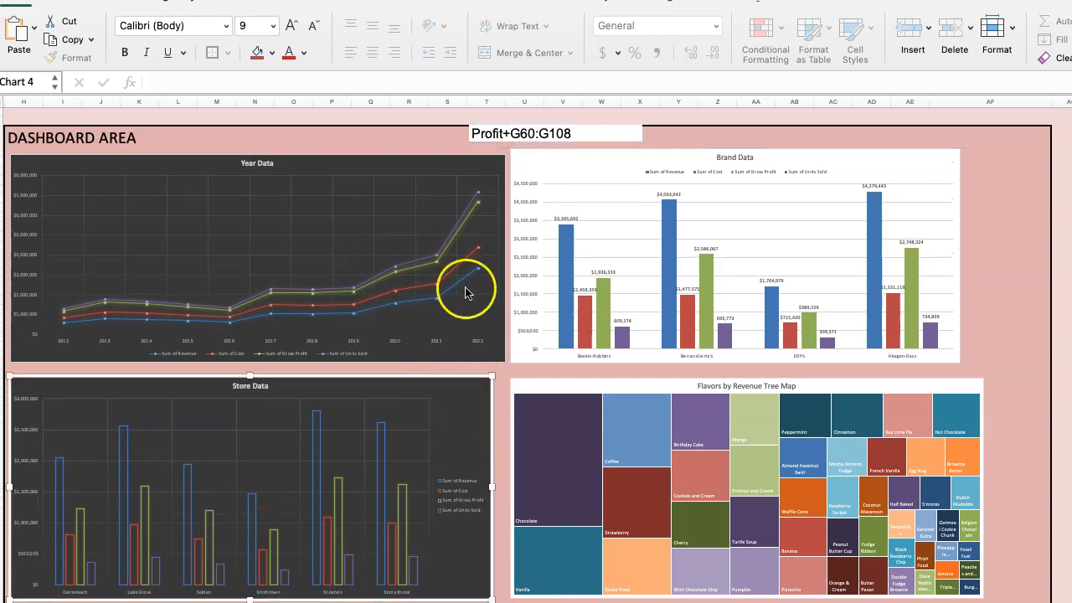
pyautogui.moveTo(649, 390); pyautogui.dragTo(660, 478)
pyautogui.click(959, 312)
pyautogui.moveTo(961, 362); pyautogui.dragTo(971, 394)
pyautogui.moveTo(466, 394); pyautogui.dragTo(467, 520)
pyautogui.click(450, 352)
pyautogui.moveTo(502, 363); pyautogui.dragTo(506, 394)
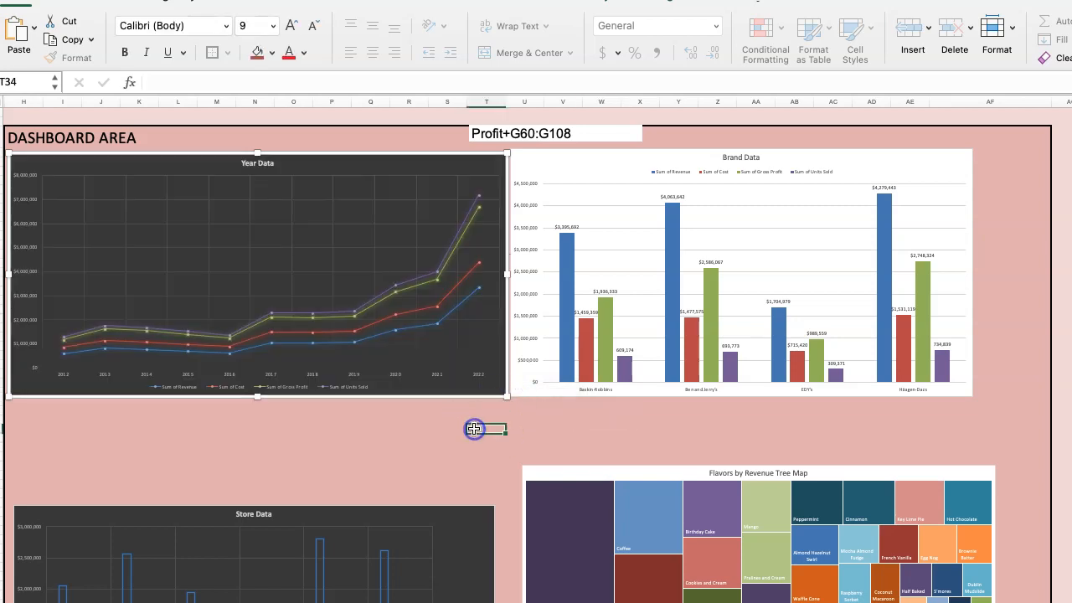
pyautogui.click(472, 455)
# Move the Flavors by Revenue treemap up under Brand Data, narrow it to Brand Data's width, and bring Store Data up under Year Data.
pyautogui.moveTo(550, 478); pyautogui.dragTo(541, 421)
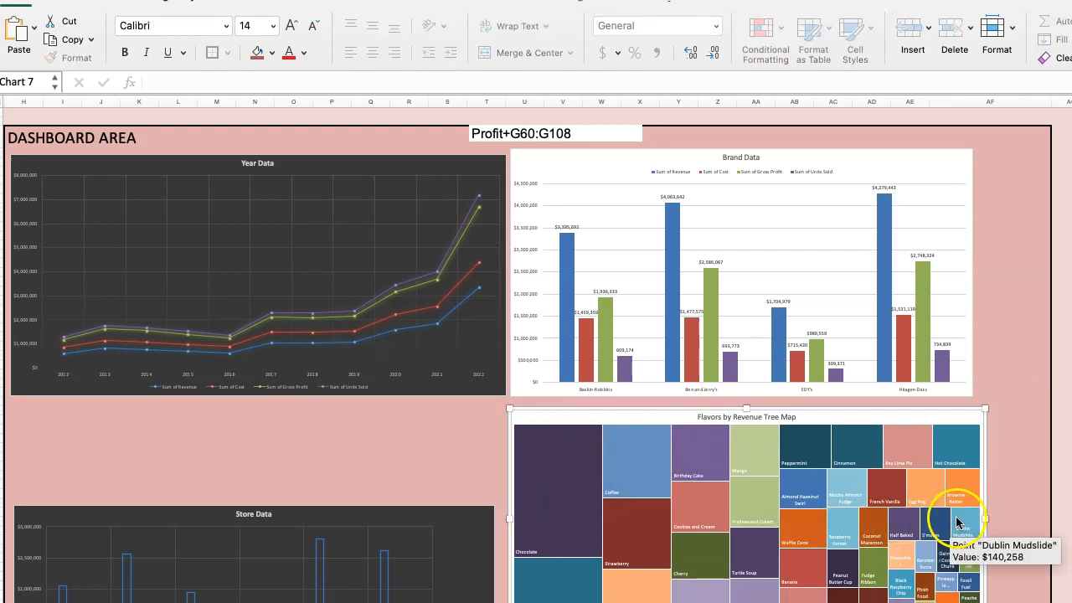
pyautogui.moveTo(986, 520); pyautogui.dragTo(970, 519)
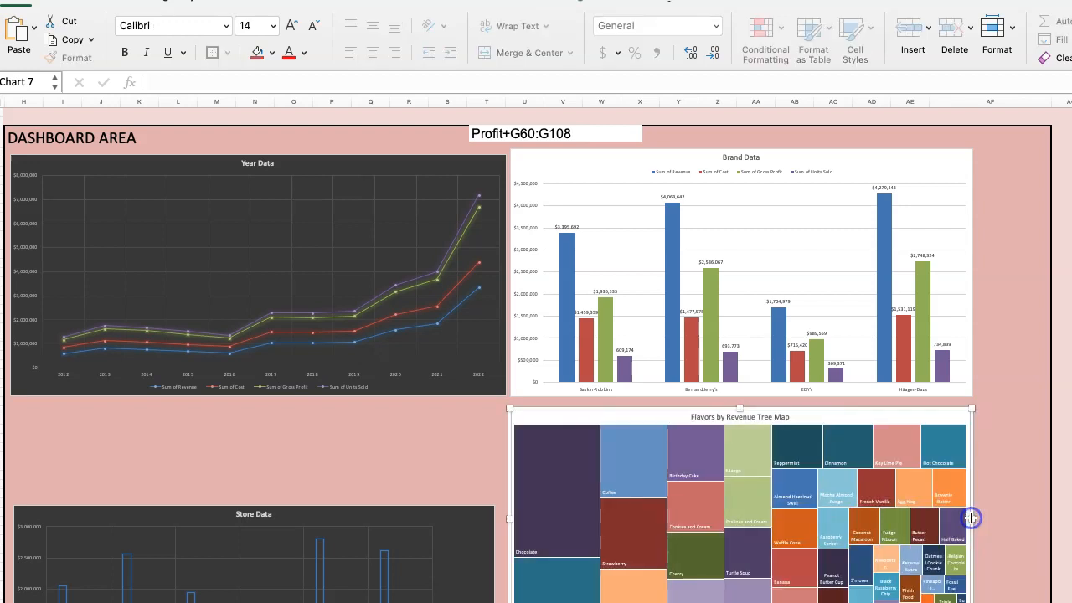
pyautogui.moveTo(198, 506); pyautogui.dragTo(198, 411)
# Place the Flavors by Profits treemap below the Flavors by Revenue treemap and increase the row height at the dashboard's lower border to about 131 pixels.
pyautogui.scroll(-4, 491, 471)
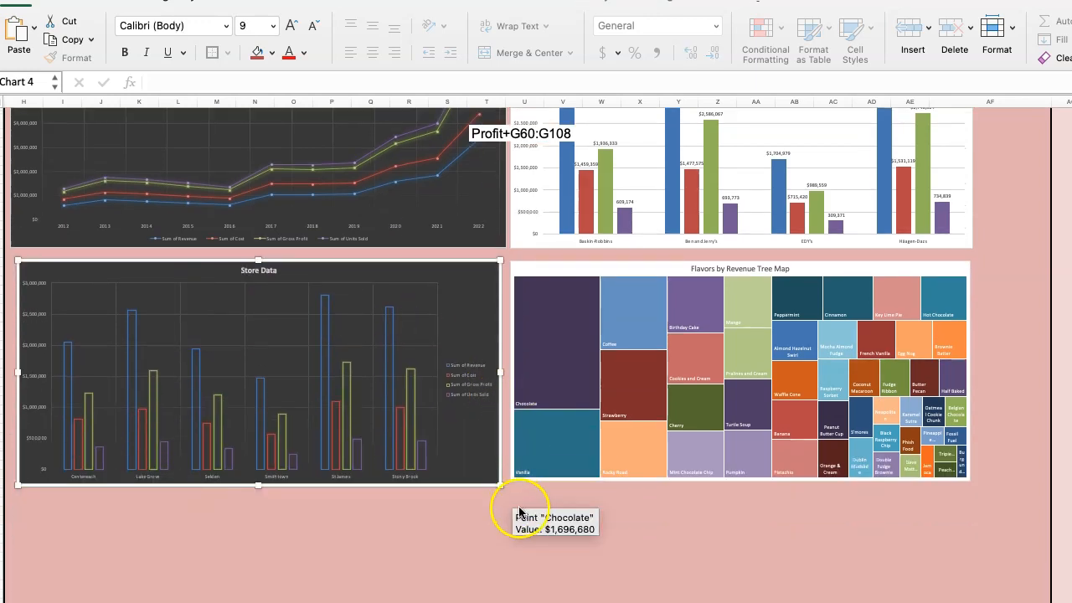
pyautogui.scroll(-4, 491, 522)
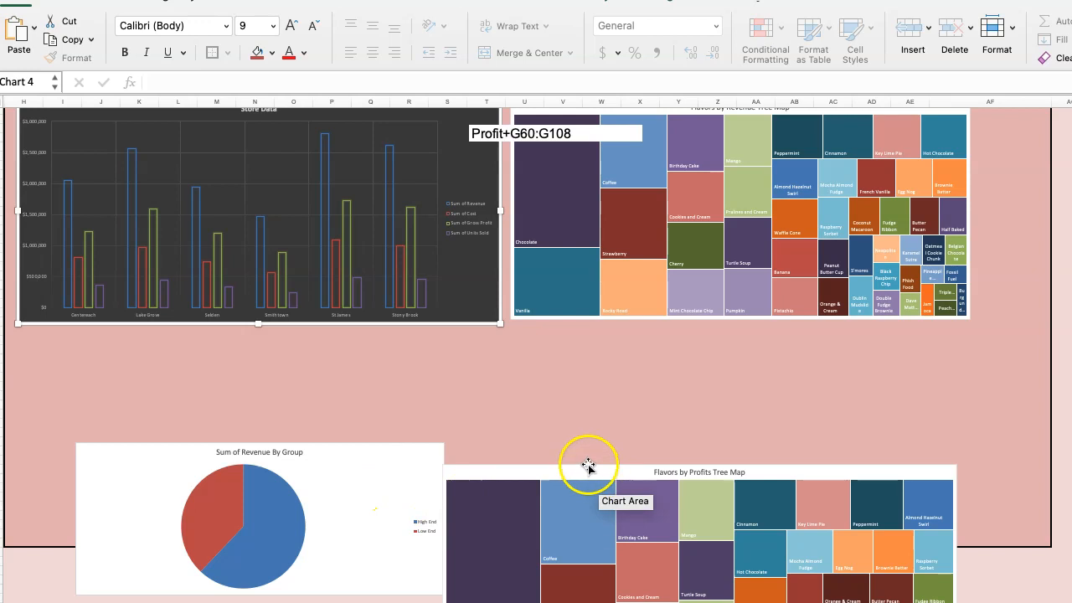
pyautogui.moveTo(564, 476); pyautogui.dragTo(630, 338)
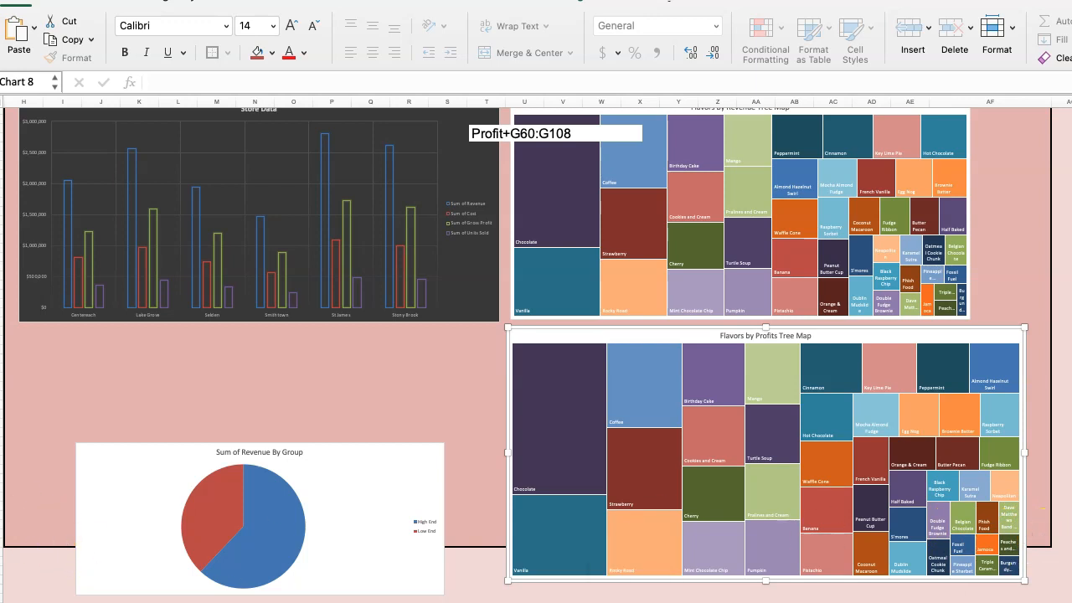
pyautogui.moveTo(1, 540); pyautogui.dragTo(1, 602)
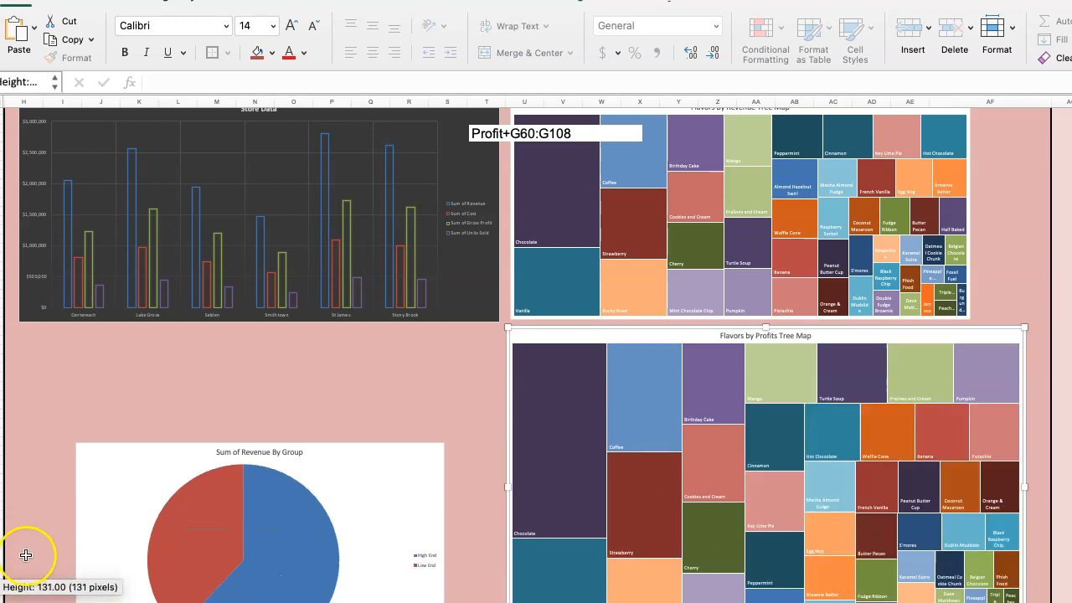
# Shrink the Flavors by Profits treemap to roughly the revenue treemap's width, align it underneath, and move the Sum of Revenue By Group pie below Store Data.
pyautogui.click(587, 410)
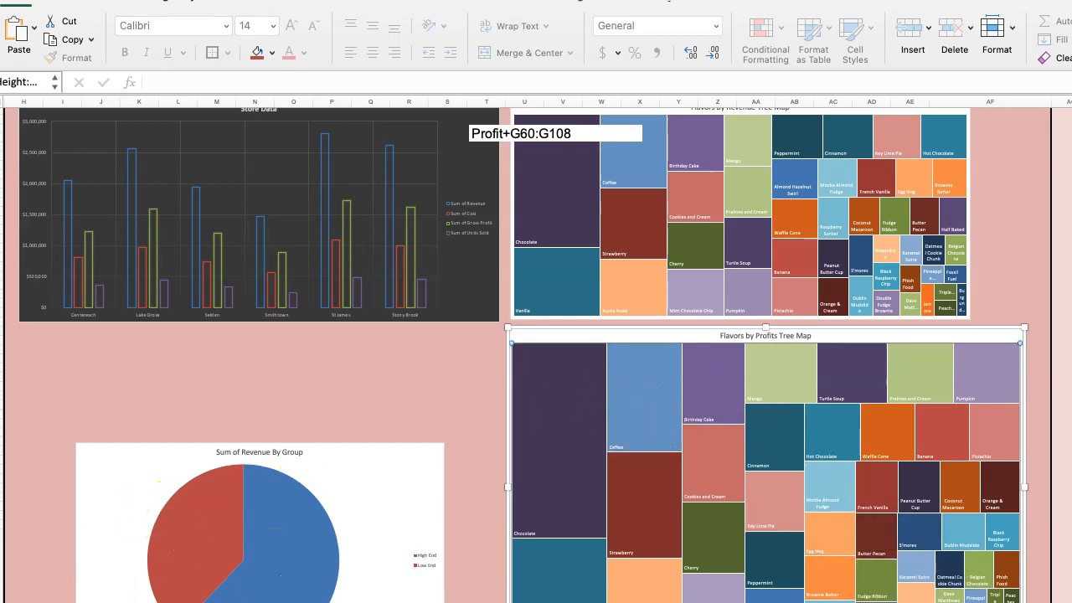
pyautogui.hscroll(-2, 536, 352)
pyautogui.moveTo(972, 329); pyautogui.dragTo(943, 290)
pyautogui.moveTo(1027, 599); pyautogui.dragTo(984, 553)
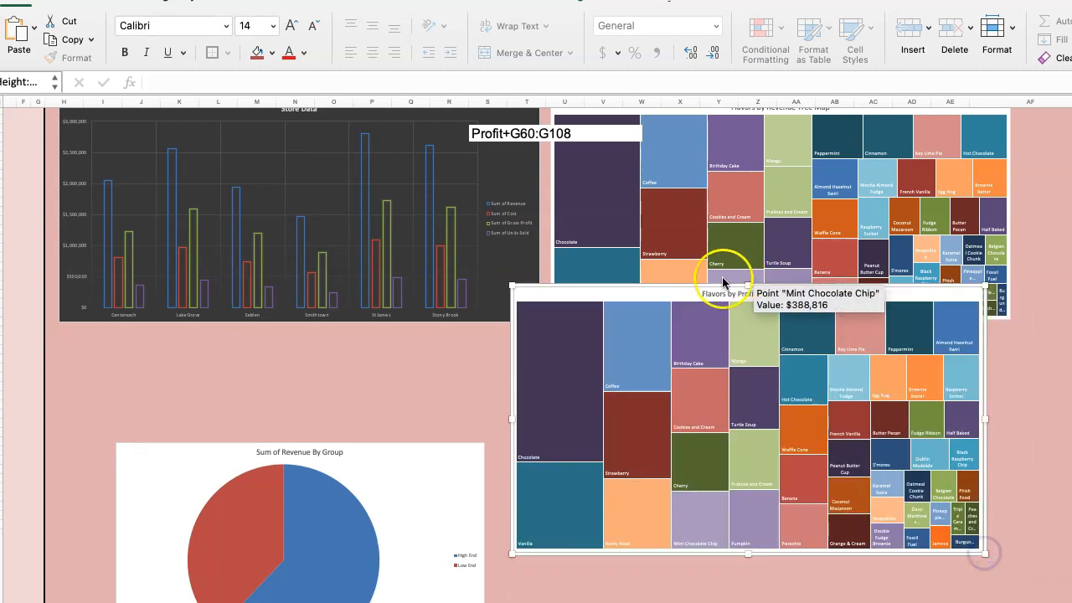
pyautogui.moveTo(690, 291); pyautogui.dragTo(723, 334)
pyautogui.moveTo(723, 335); pyautogui.dragTo(723, 335)
pyautogui.moveTo(418, 433); pyautogui.dragTo(390, 371)
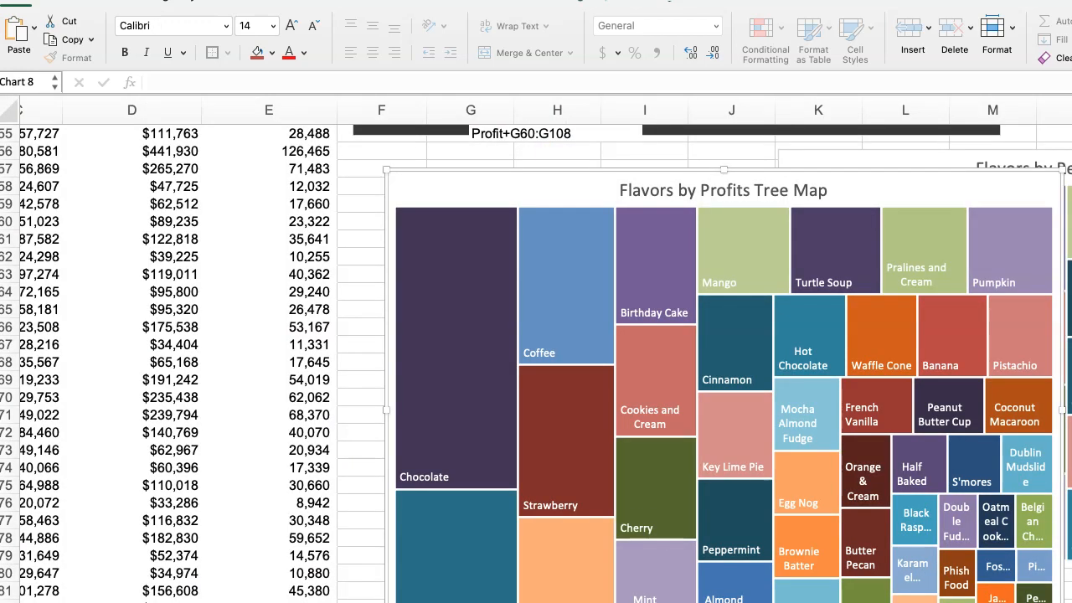
# Insert a PivotChart from the Group pivot table on the pivot table sheet.
pyautogui.scroll(10, 407, 408)
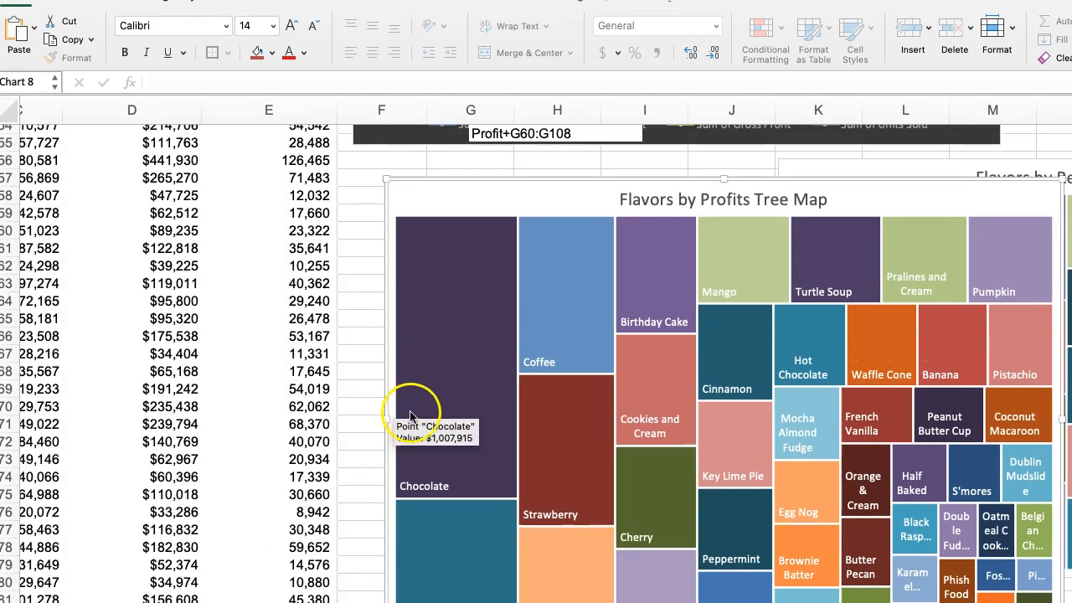
pyautogui.scroll(4, 397, 413)
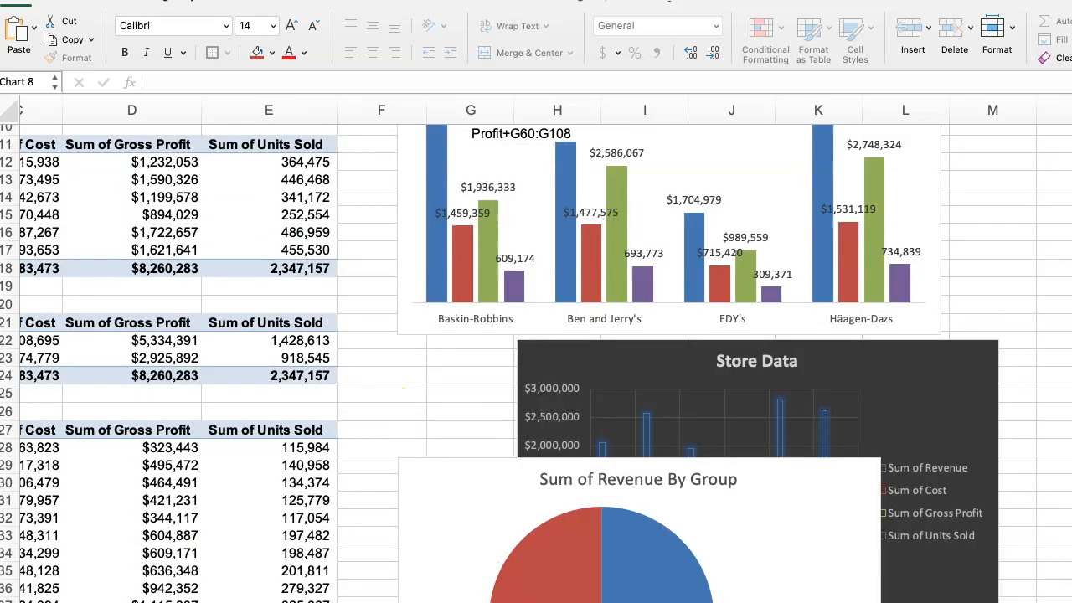
pyautogui.hscroll(-6, 695, 222)
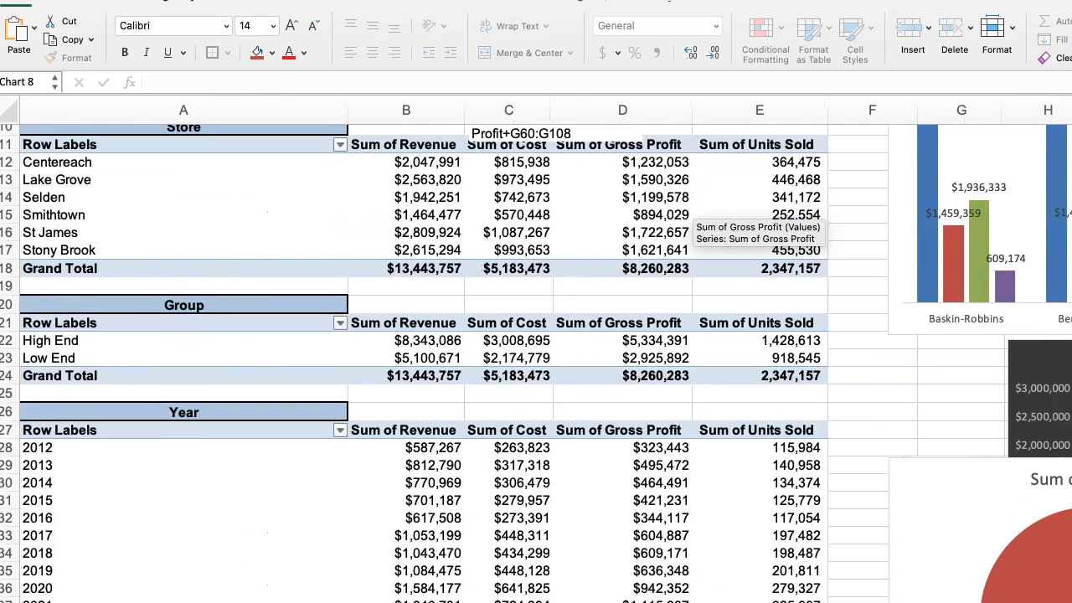
pyautogui.scroll(2, 695, 222)
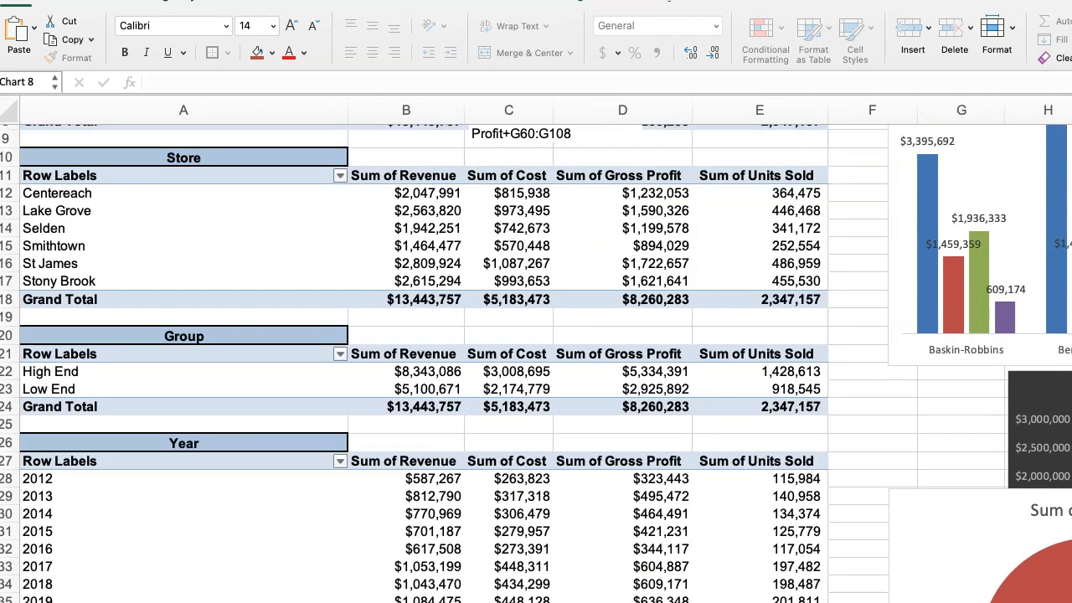
pyautogui.click(61, 382)
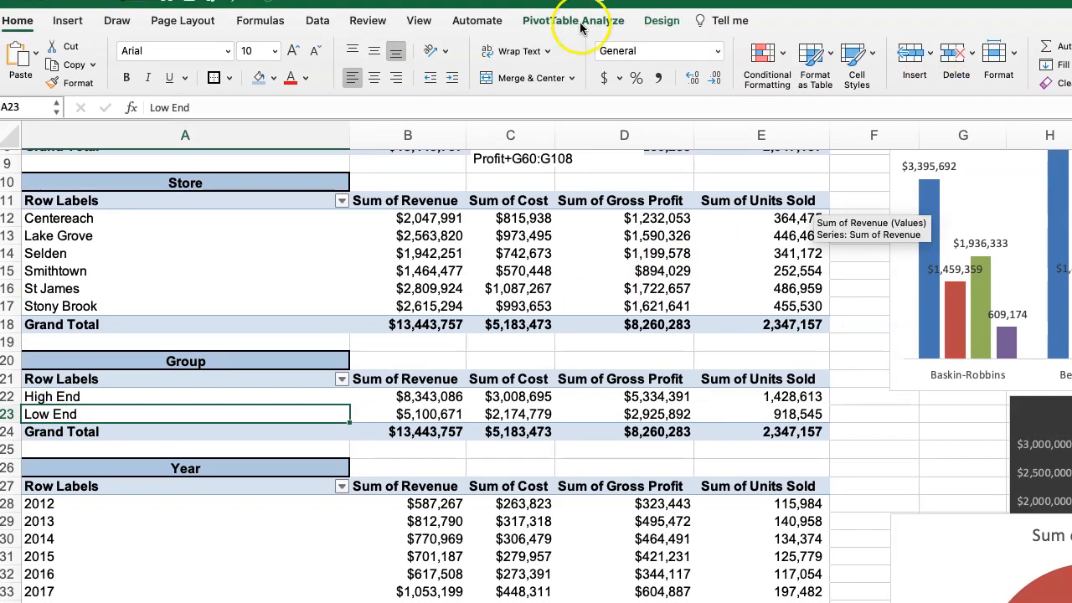
pyautogui.click(661, 22)
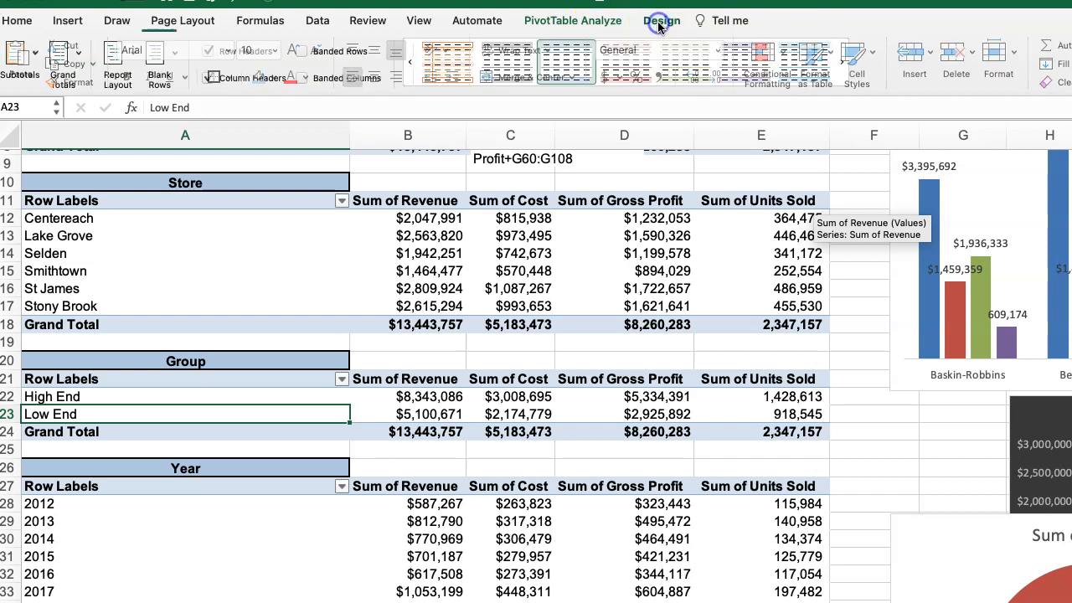
pyautogui.click(582, 23)
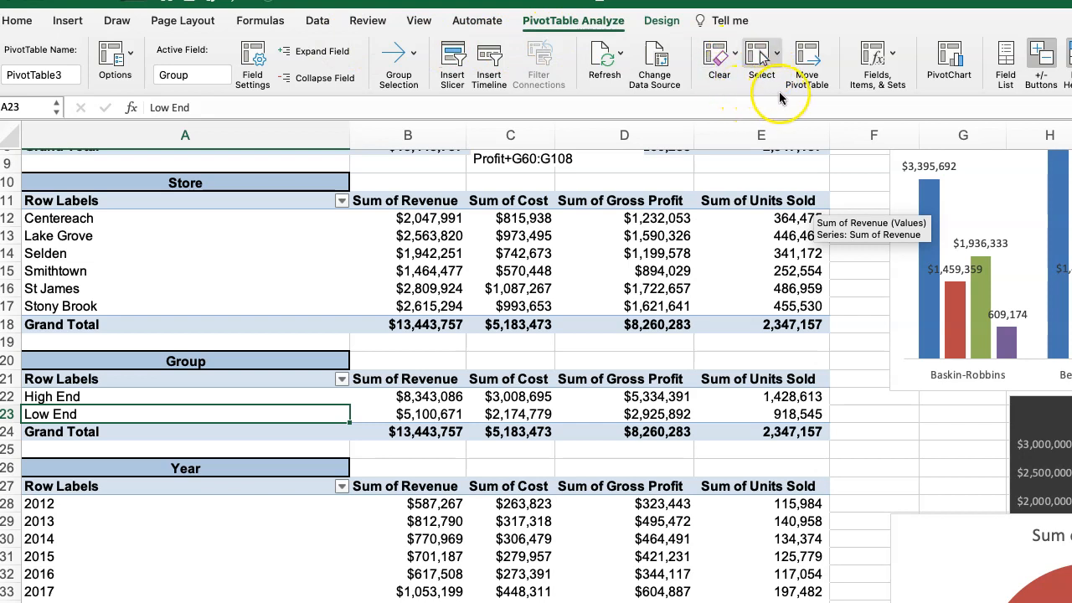
pyautogui.click(949, 60)
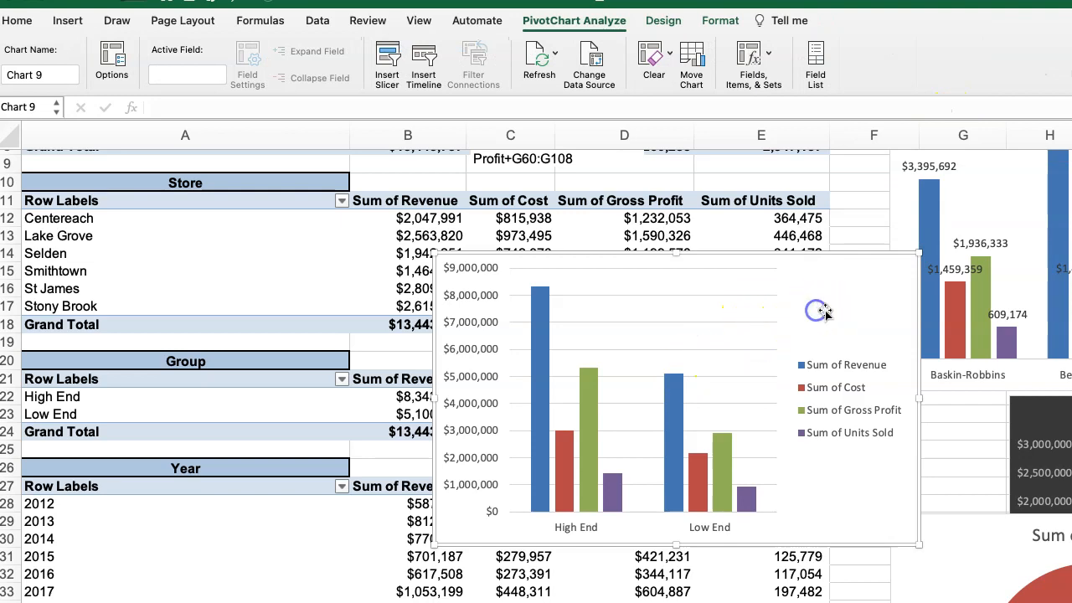
pyautogui.click(661, 26)
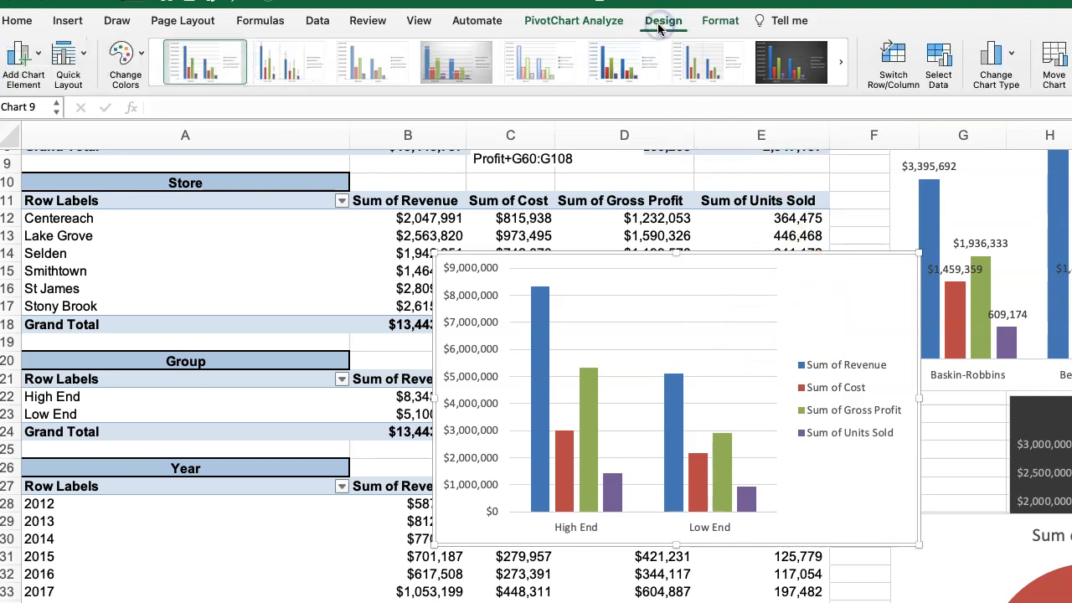
pyautogui.click(1001, 57)
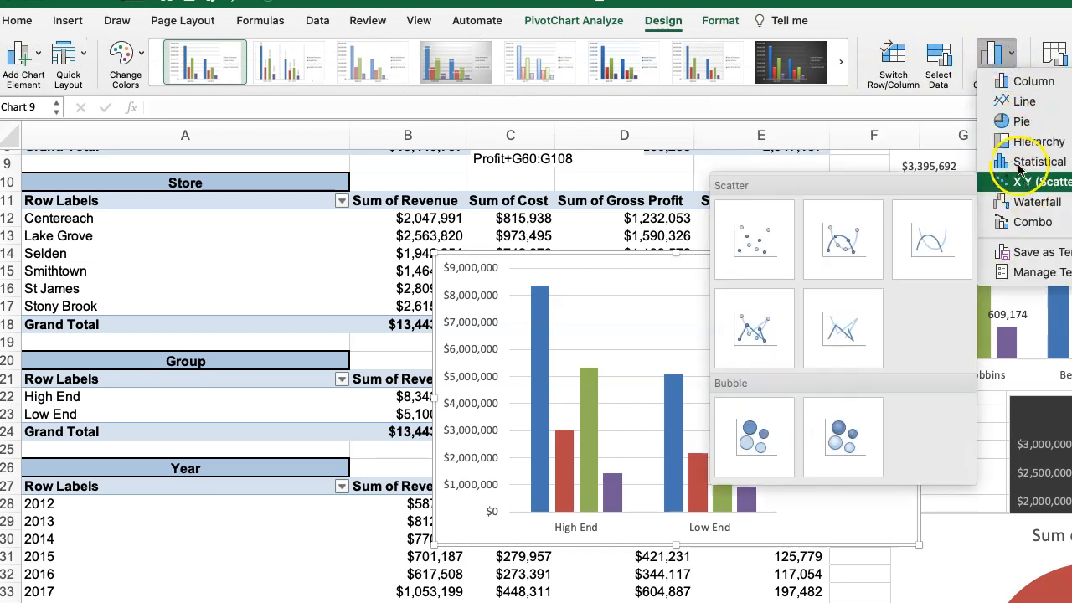
pyautogui.moveTo(1026, 207)
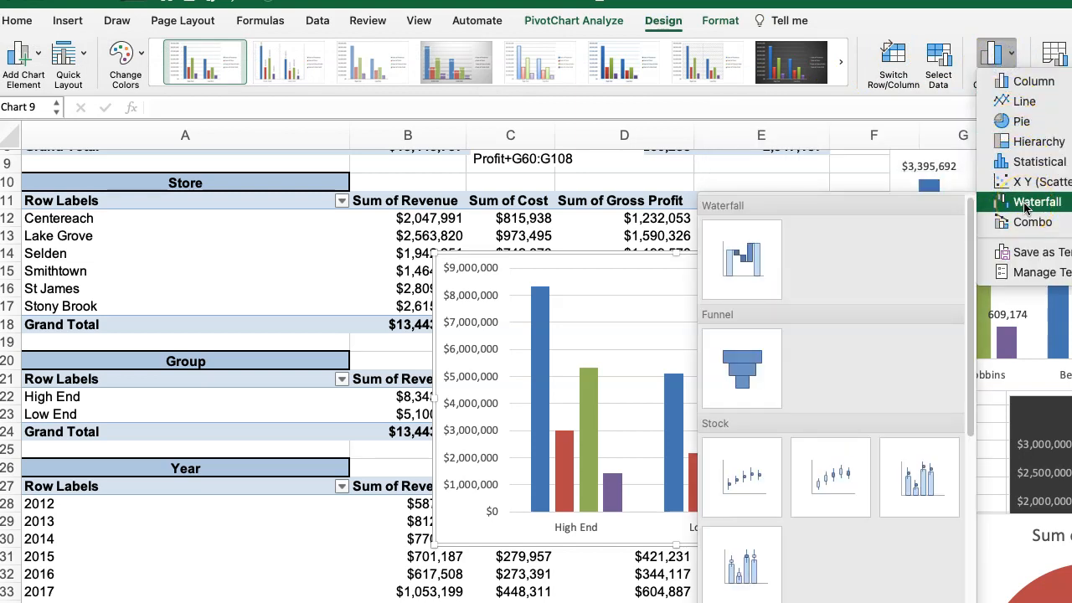
pyautogui.click(1029, 225)
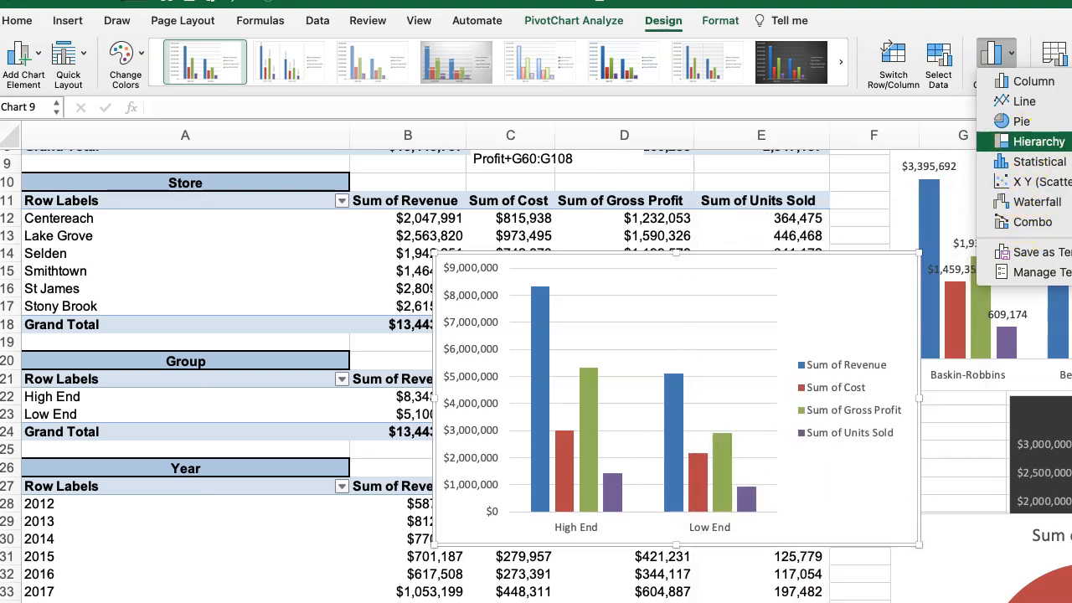
pyautogui.click(1038, 141)
pyautogui.click(588, 220)
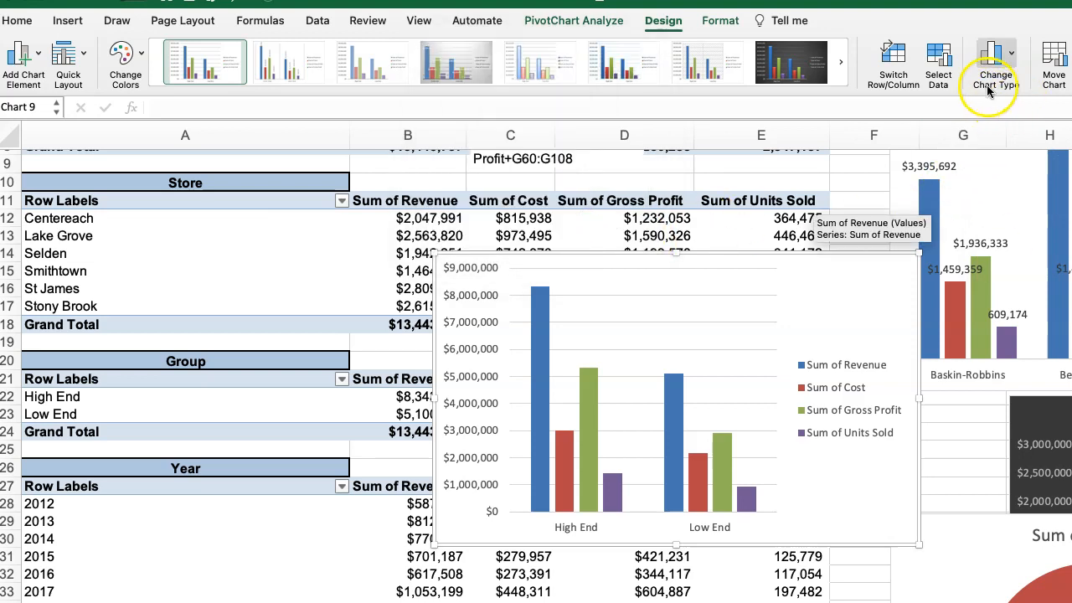
pyautogui.click(1008, 51)
pyautogui.click(1011, 53)
pyautogui.click(1011, 53)
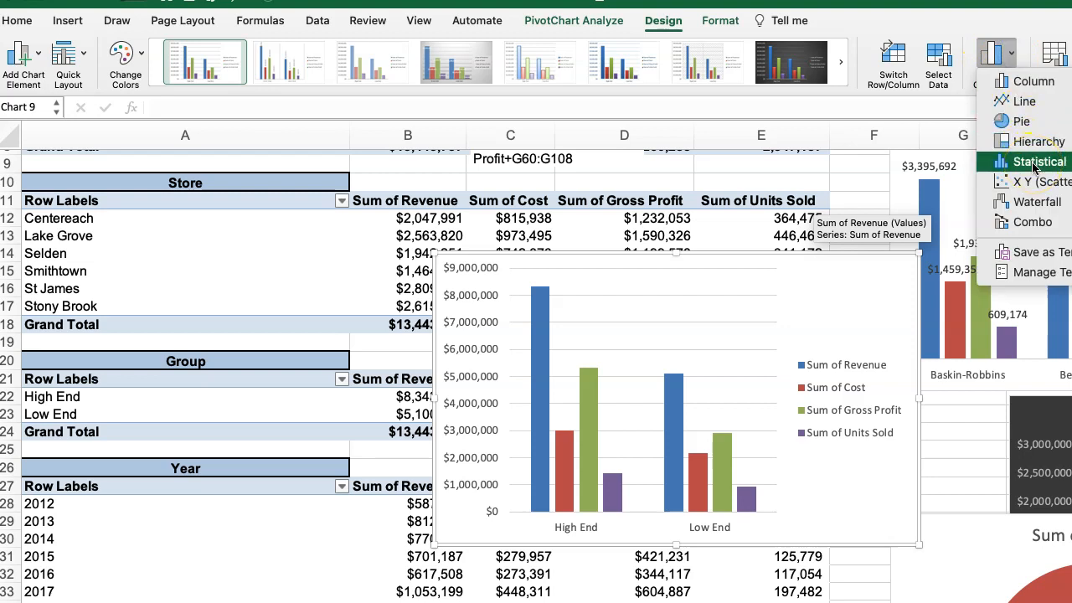
pyautogui.press('Escape')
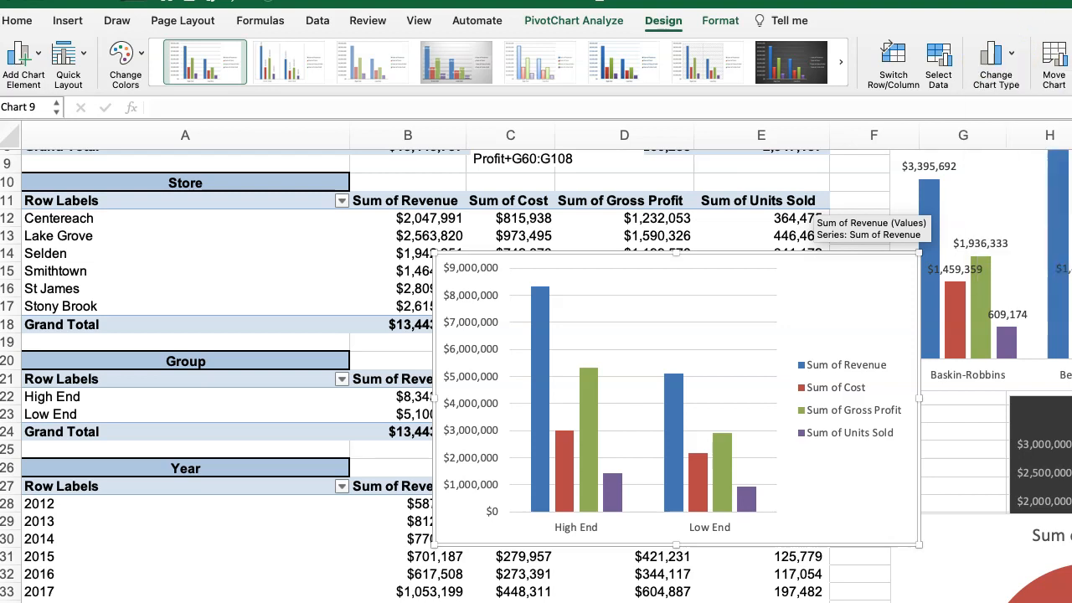
# Change the new Group chart to a bar-of-pie chart.
pyautogui.click(846, 56)
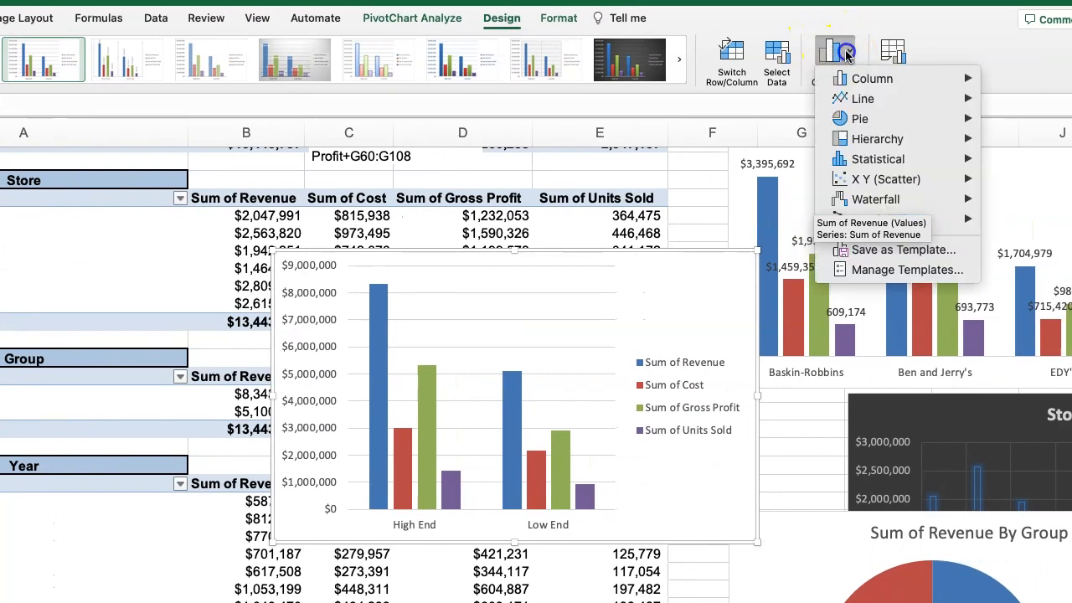
pyautogui.moveTo(864, 126)
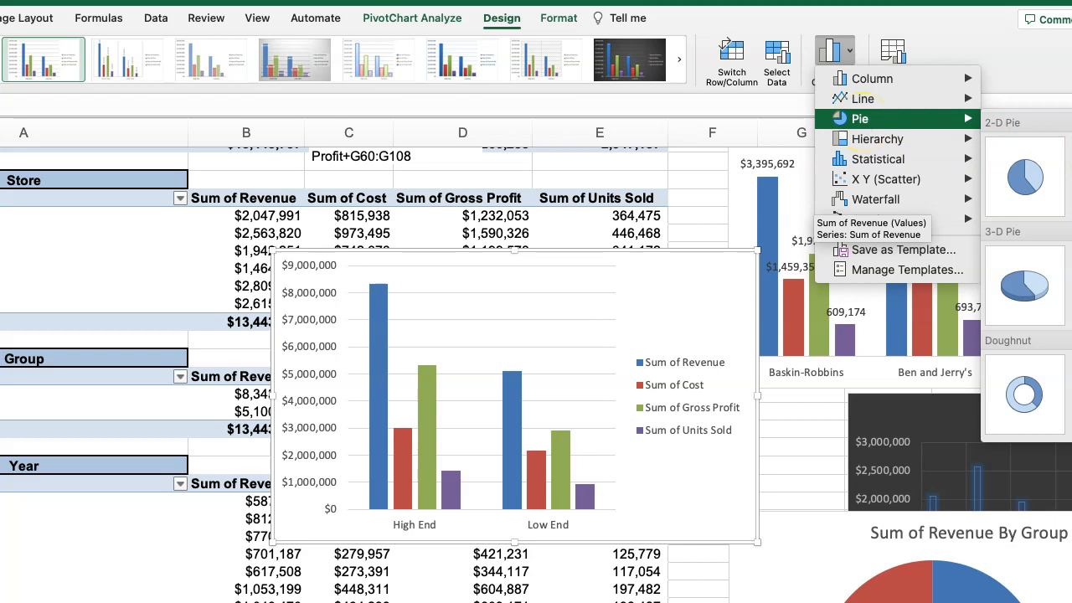
pyautogui.click(1024, 177)
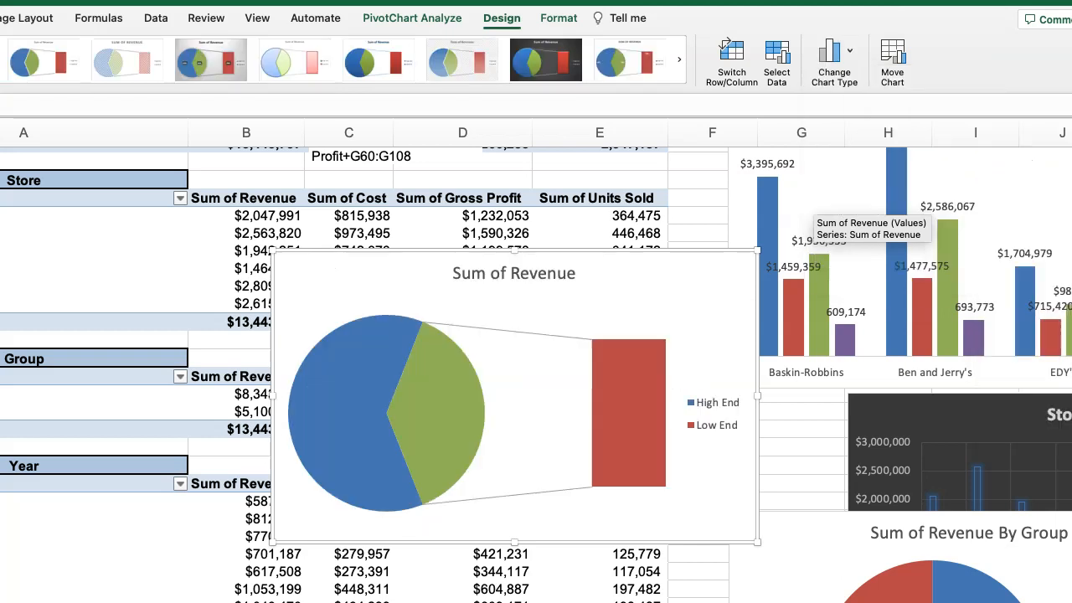
# Change the Group chart to a combo with stacked areas for cost and revenue and clustered columns for gross profit and units sold, and reposition it.
pyautogui.click(844, 52)
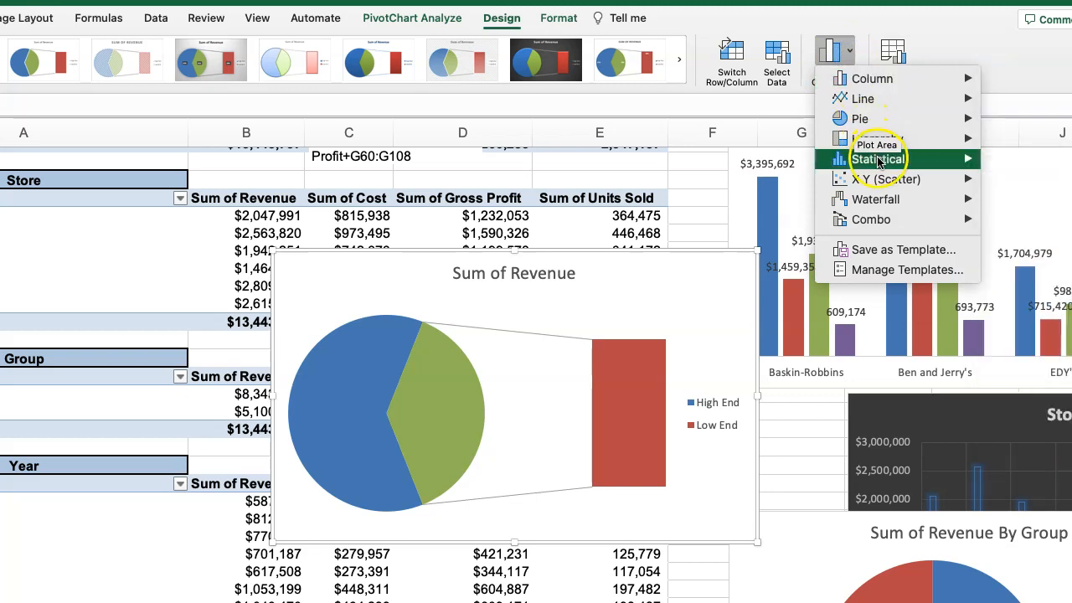
pyautogui.moveTo(869, 108)
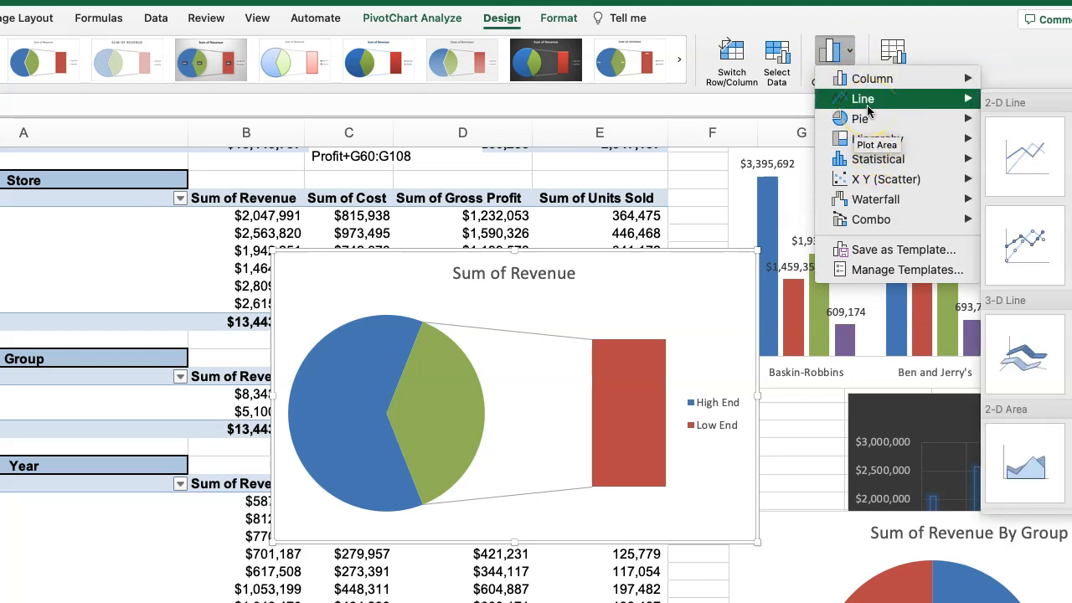
pyautogui.moveTo(888, 209)
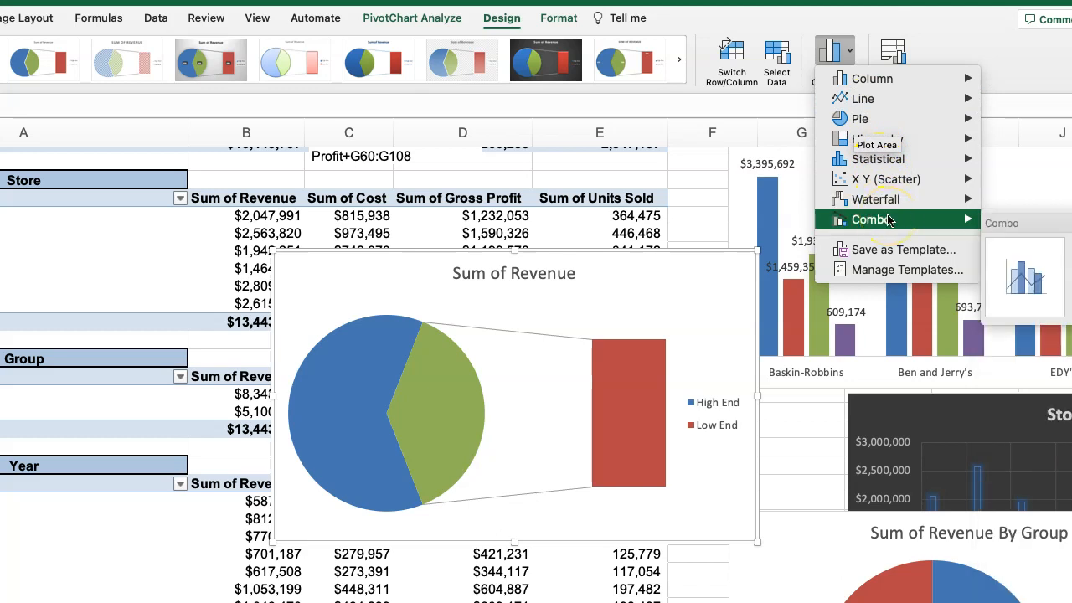
pyautogui.click(1027, 244)
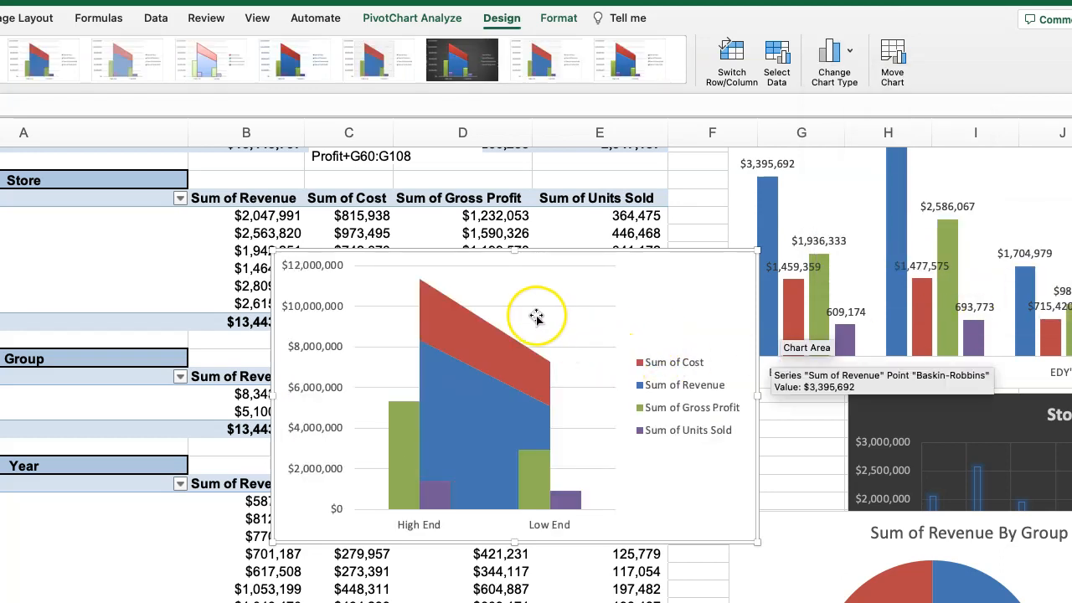
pyautogui.moveTo(669, 272); pyautogui.dragTo(737, 234)
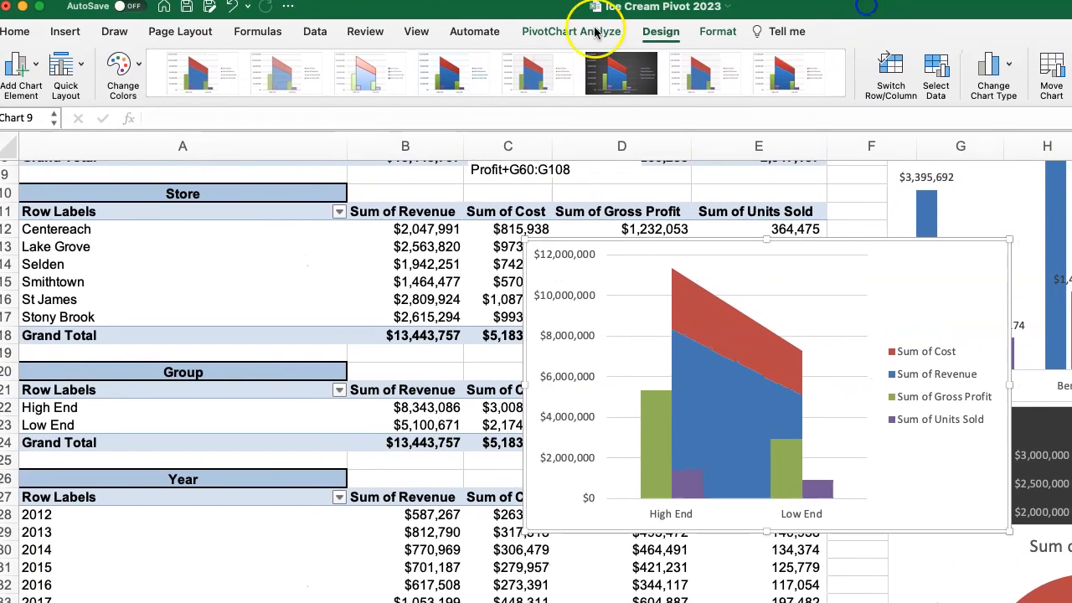
# Add a title above the Group combo chart reading "Combo Chart".
pyautogui.click(23, 67)
pyautogui.moveTo(46, 141)
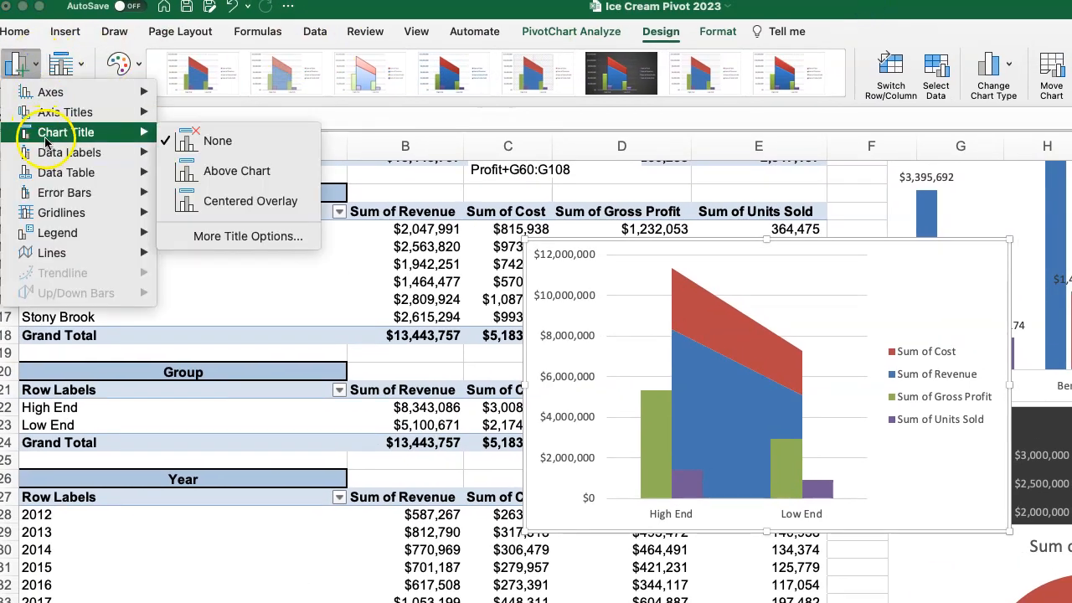
pyautogui.click(220, 171)
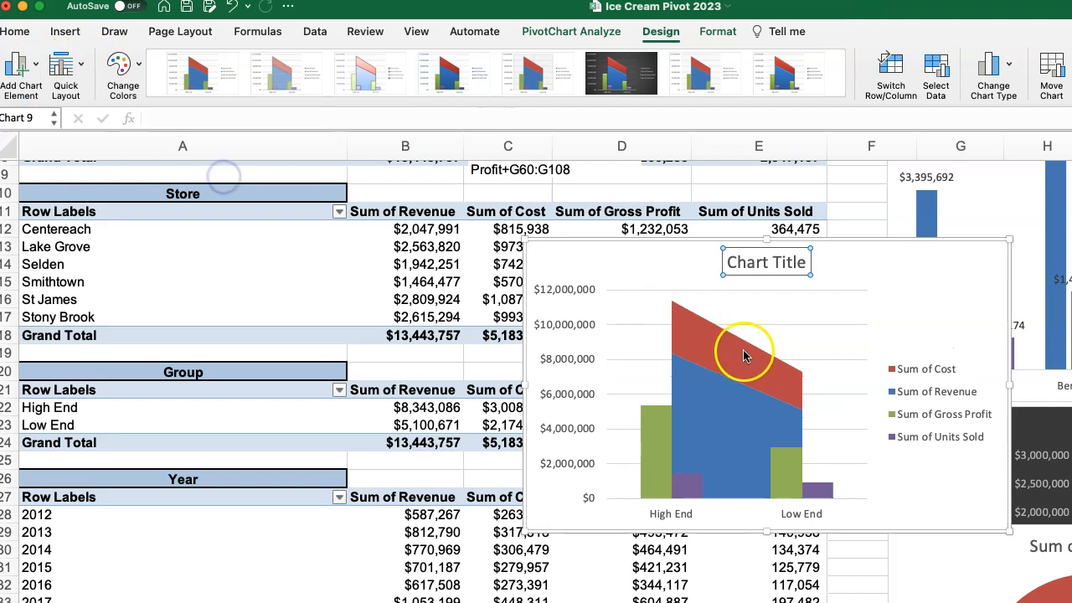
pyautogui.moveTo(729, 263); pyautogui.dragTo(823, 263)
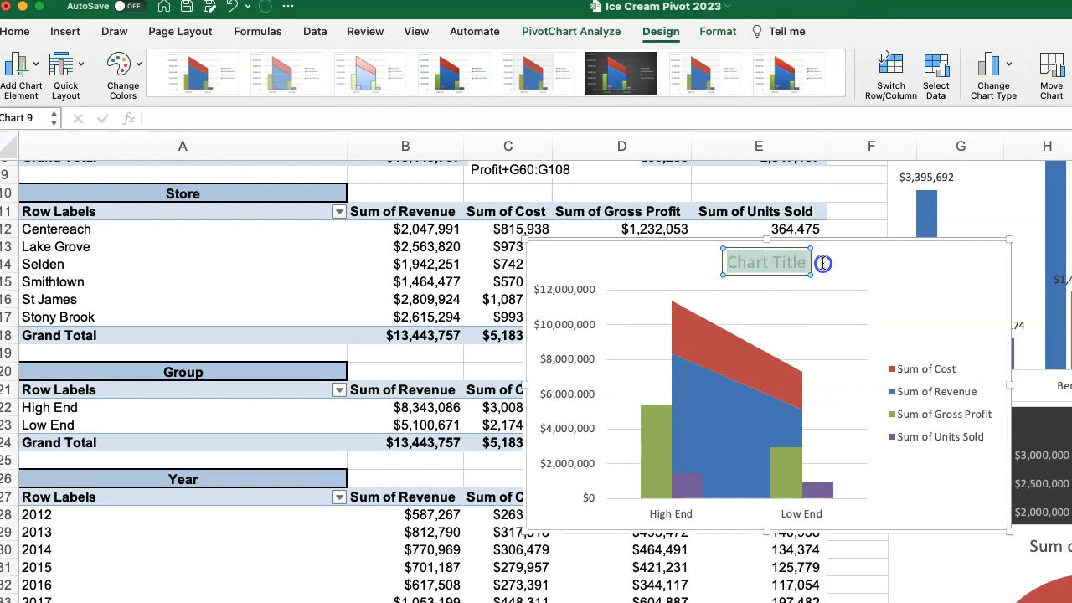
pyautogui.write('Comb')
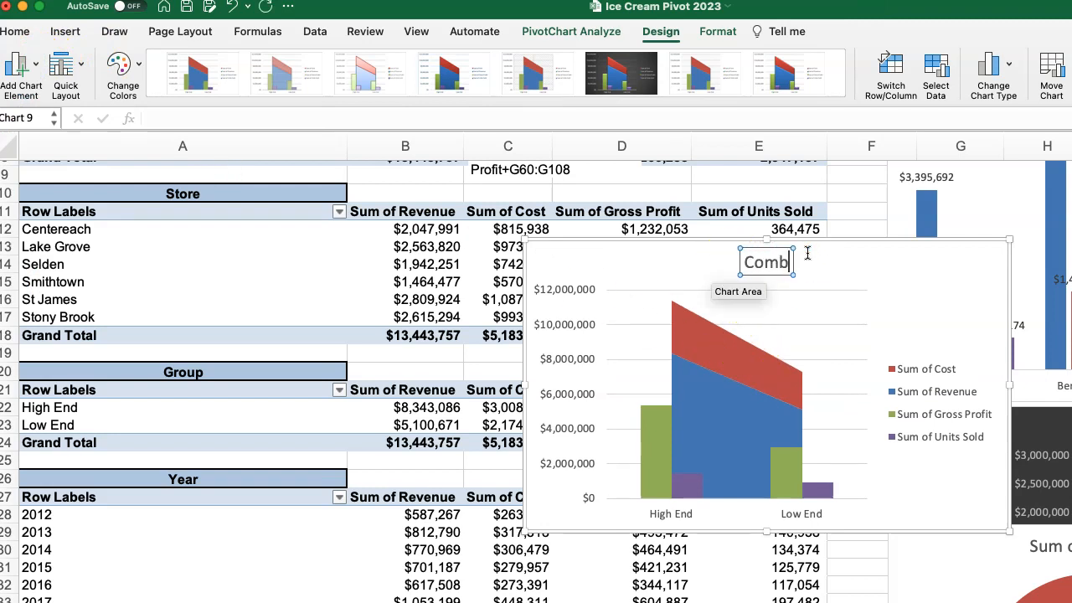
pyautogui.write('o Chart')
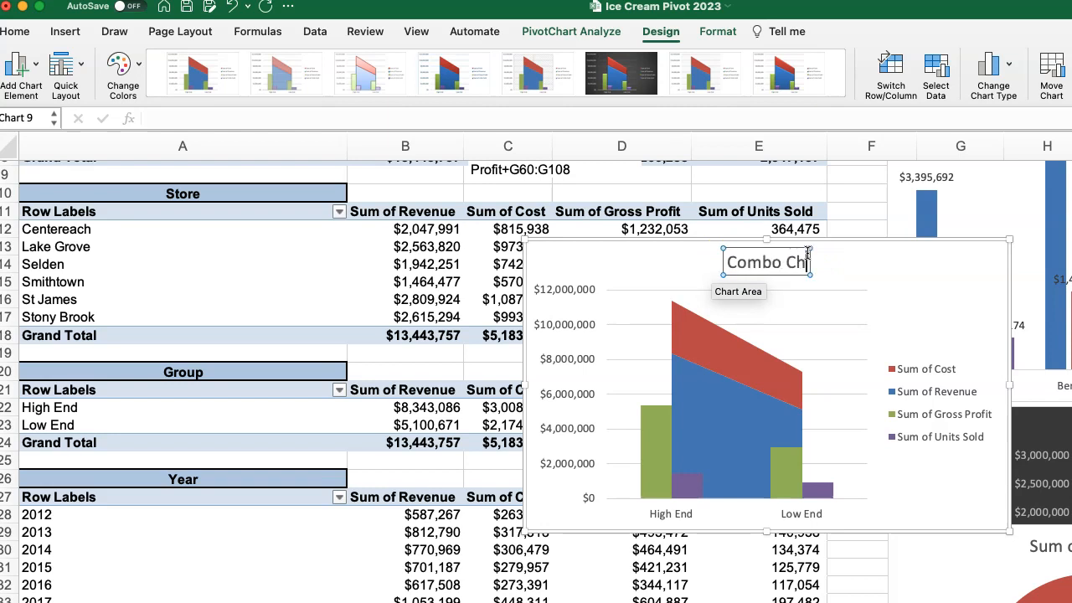
pyautogui.press('BackSpace')
pyautogui.press('BackSpace')
pyautogui.press('BackSpace')
pyautogui.write('ART')
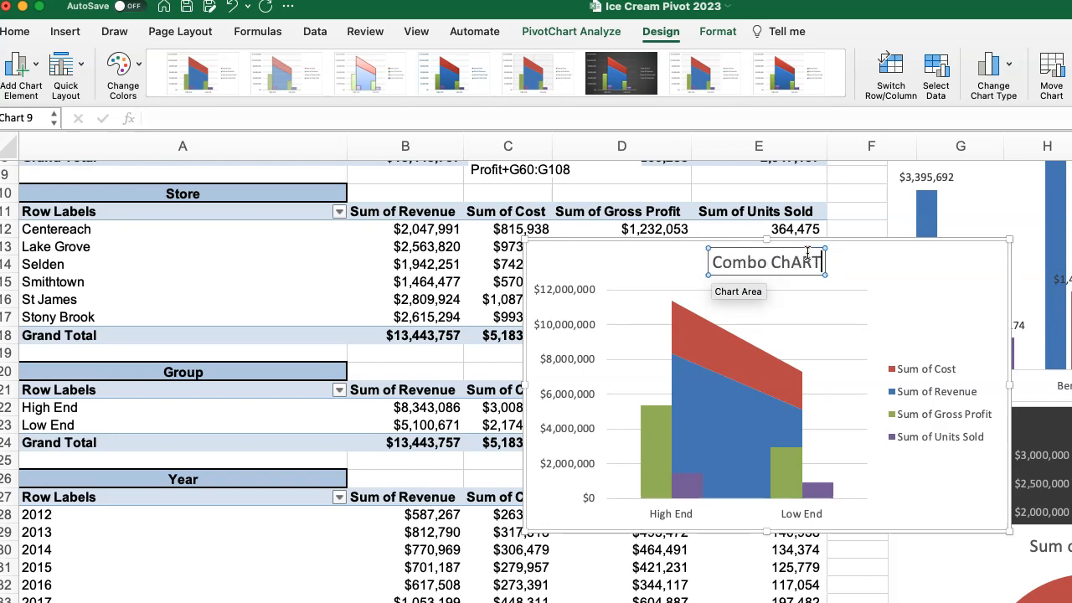
pyautogui.press('BackSpace')
pyautogui.press('BackSpace')
pyautogui.press('BackSpace')
pyautogui.write('art')
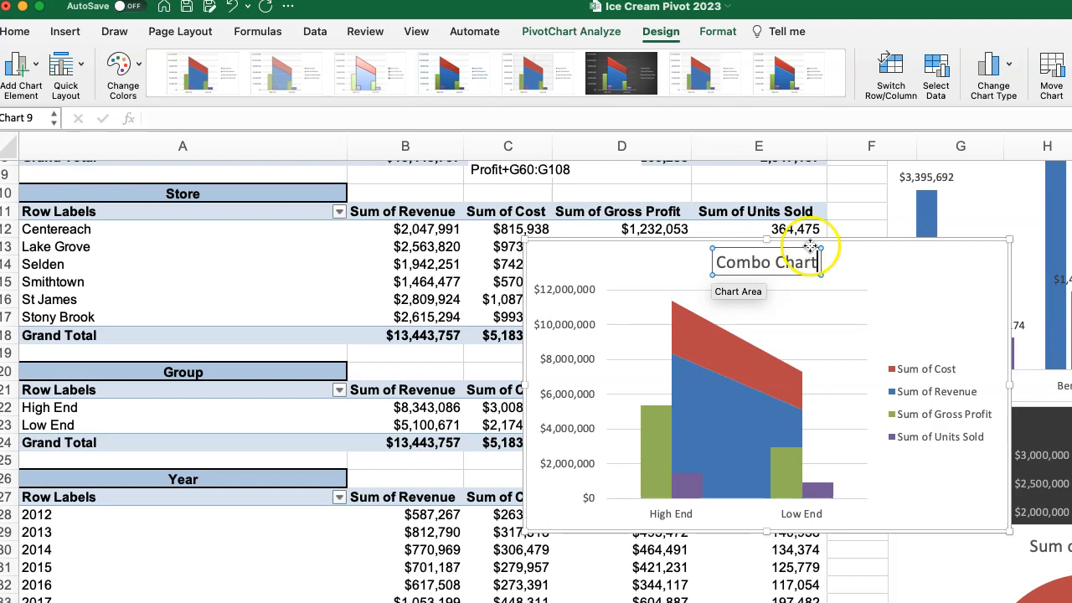
pyautogui.click(876, 275)
# Move the Combo Chart beside the pivot tables and paste a copy of it onto the dashboard.
pyautogui.moveTo(930, 285); pyautogui.dragTo(1071, 323)
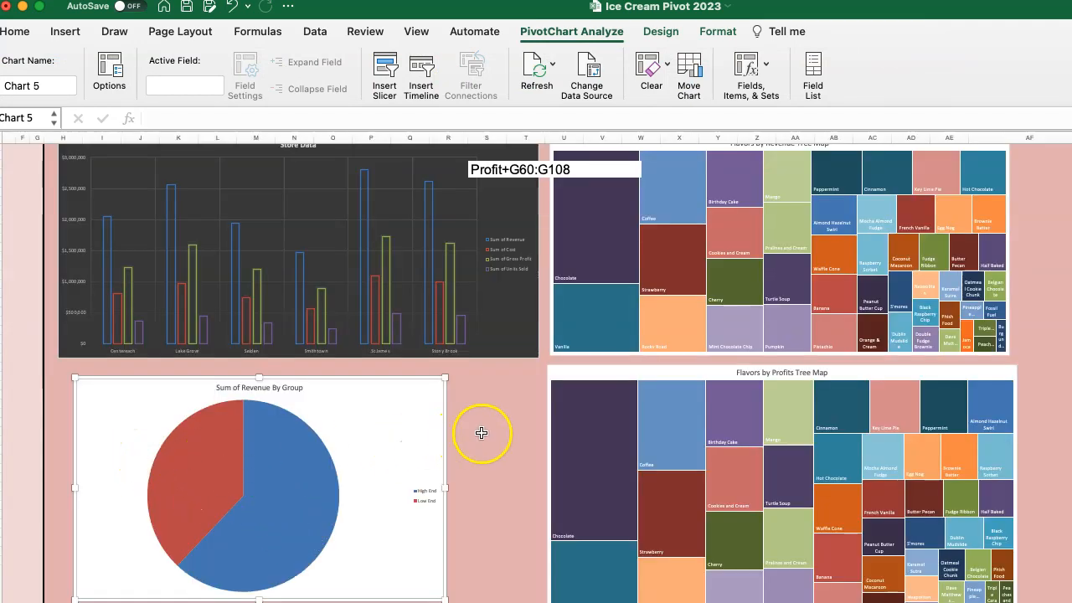
pyautogui.click(482, 433)
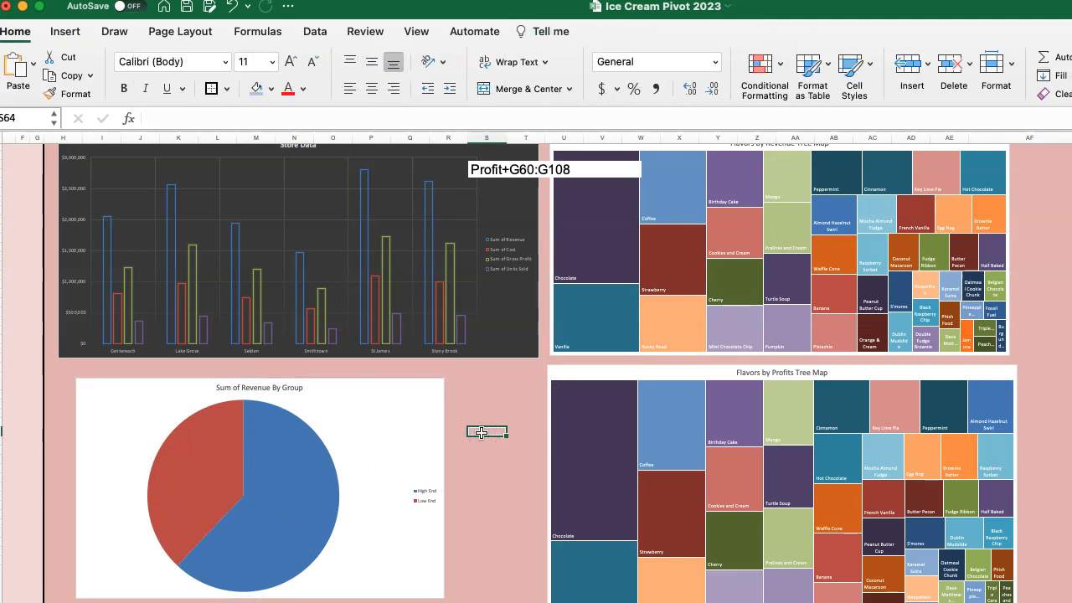
pyautogui.press('super+v')
# Delete the Sum of Revenue By Group pie from the dashboard and put the Combo Chart in its place below Store Data.
pyautogui.click(374, 423)
pyautogui.press('Delete')
pyautogui.moveTo(507, 438); pyautogui.dragTo(101, 378)
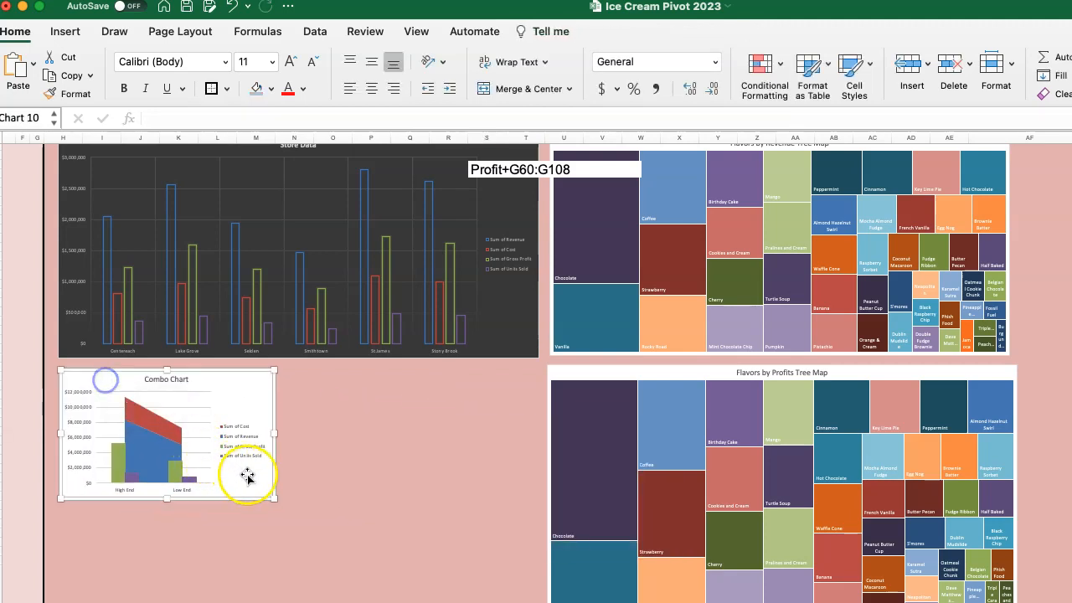
# Enlarge the Combo Chart to about Store Data's width and align it with the upper and lower edges of the Flavors by Profits treemap.
pyautogui.moveTo(270, 499); pyautogui.dragTo(538, 602)
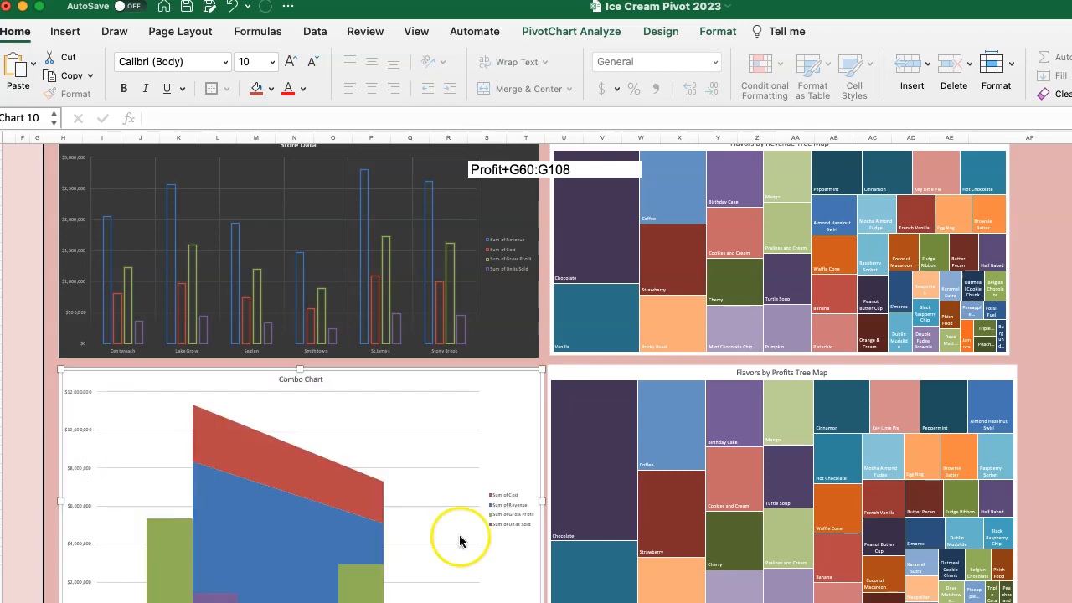
pyautogui.moveTo(368, 377); pyautogui.dragTo(365, 377)
pyautogui.scroll(-1, 393, 494)
pyautogui.scroll(-3, 394, 494)
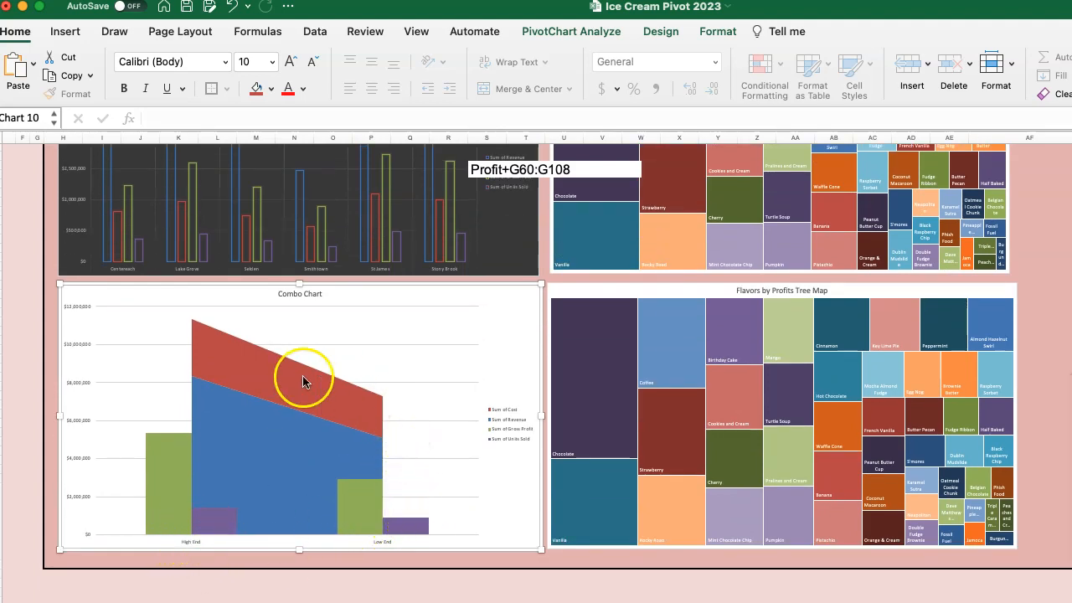
# Review all six dashboard charts, from Year Data and Brand Data down to the Combo Chart and Flavors by Profits treemap.
pyautogui.scroll(10, 340, 444)
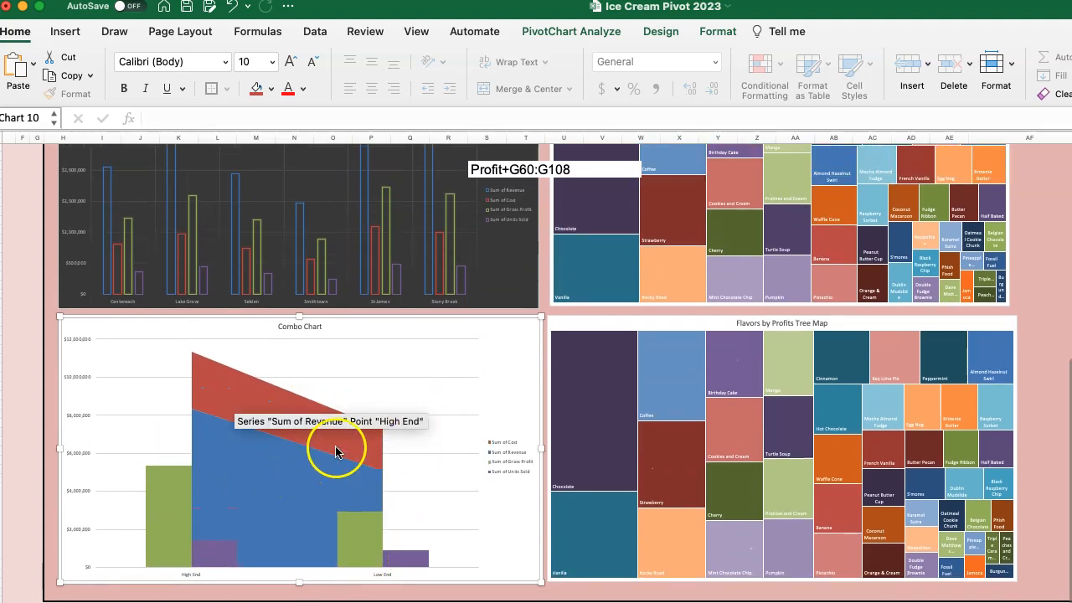
pyautogui.scroll(5, 421, 409)
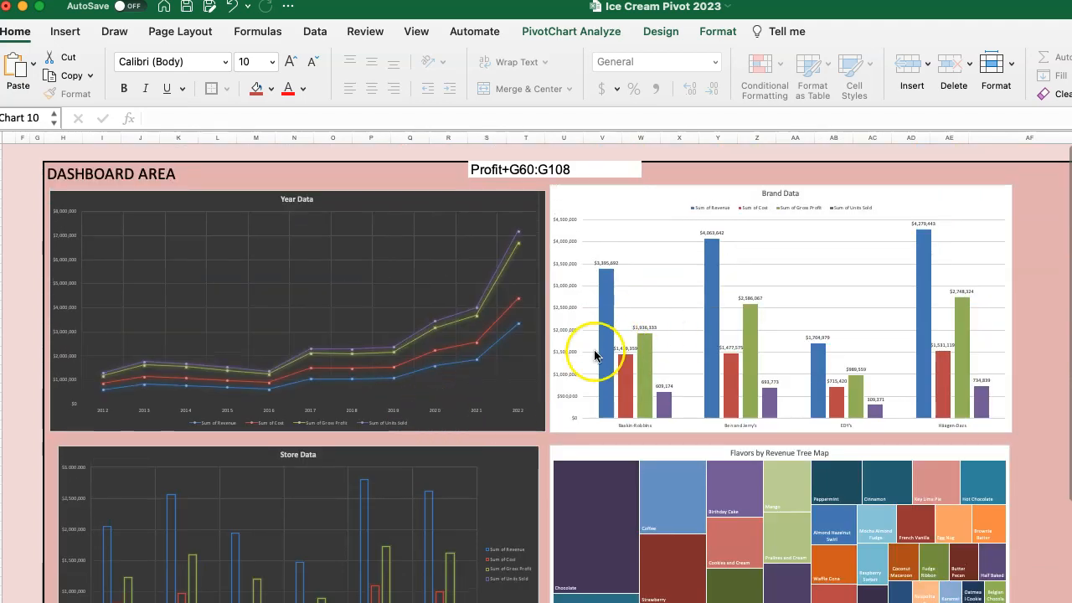
pyautogui.scroll(-20, 591, 402)
pyautogui.scroll(15, 588, 425)
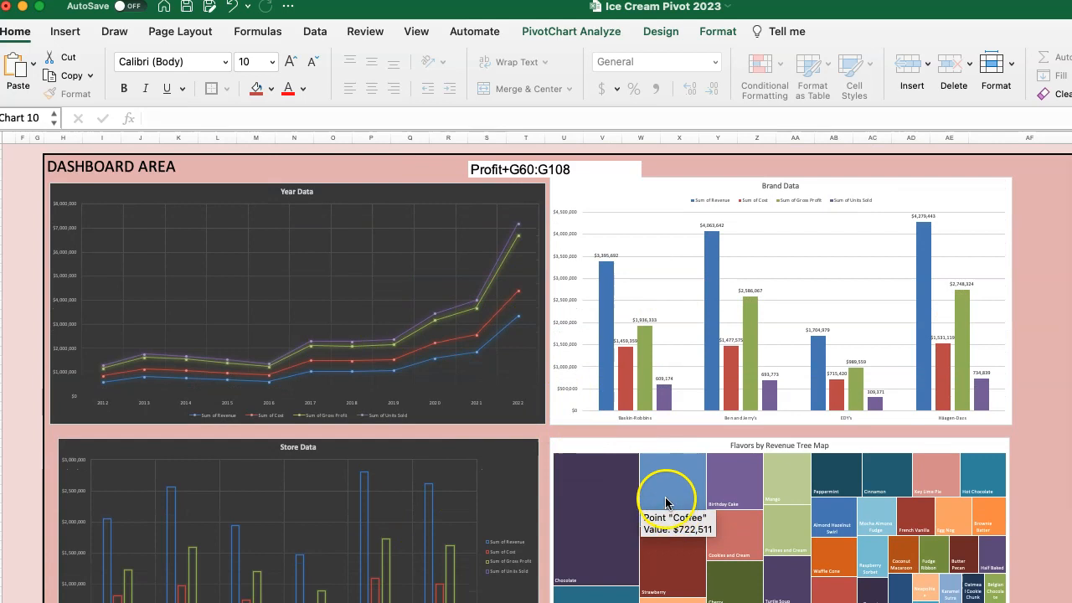
pyautogui.scroll(-6, 645, 510)
pyautogui.scroll(-3, 676, 528)
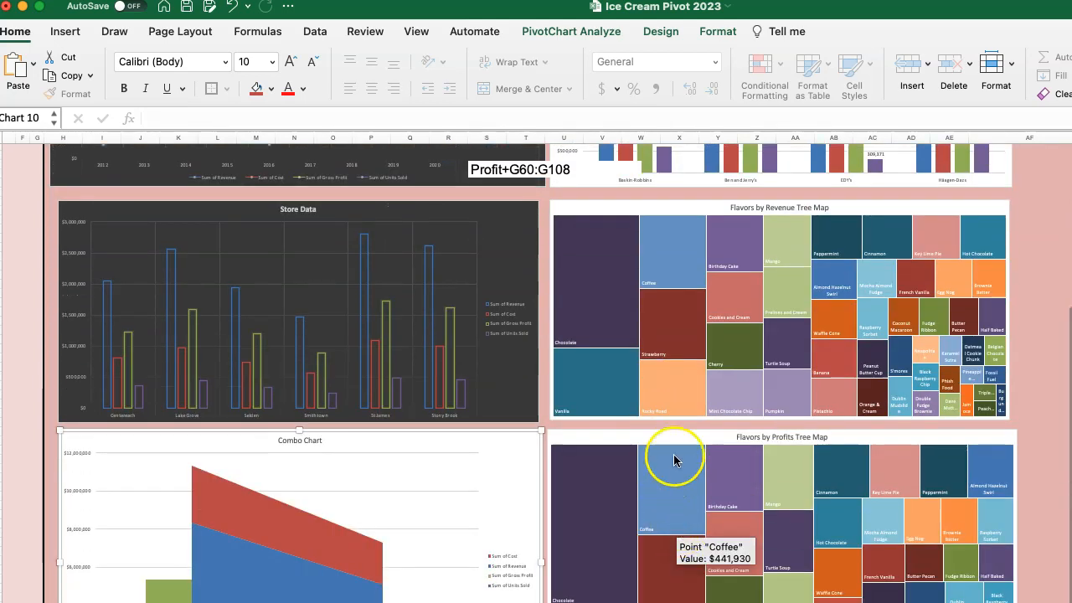
pyautogui.scroll(-3, 359, 436)
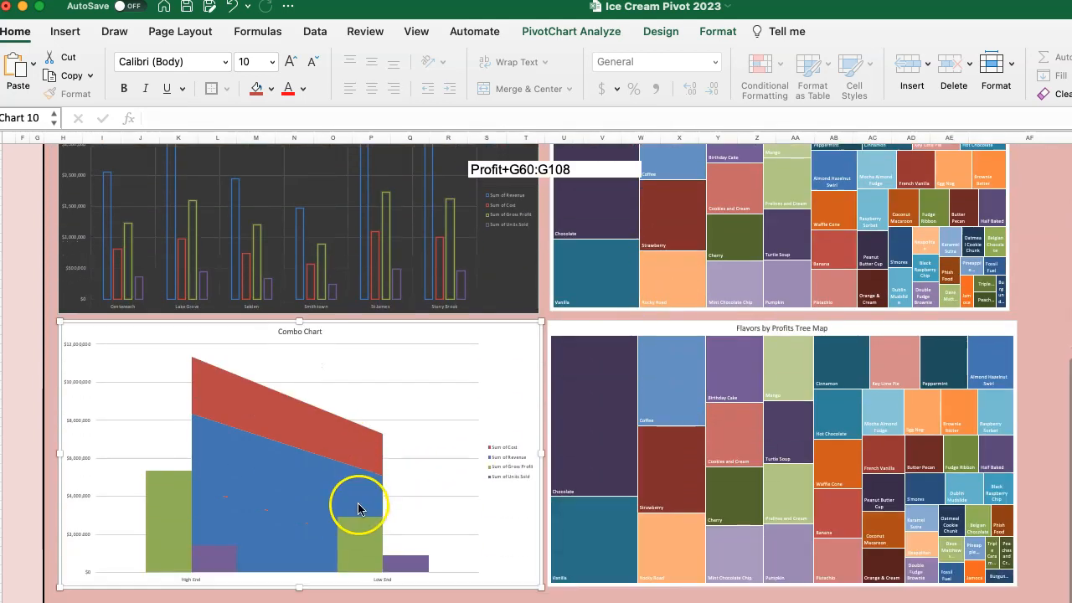
pyautogui.scroll(12, 359, 502)
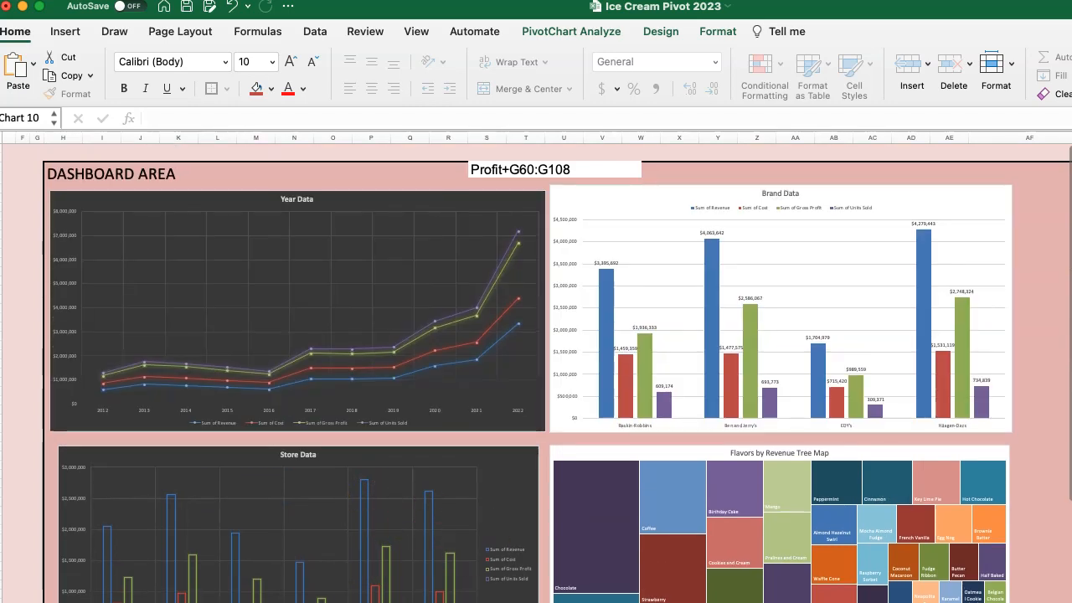
# Copy the eight "Which..." questions from the assignment instructions and paste them below FINANCIAL ANALYSIS in the Executive Summary.
pyautogui.hscroll(-10, 198, 563)
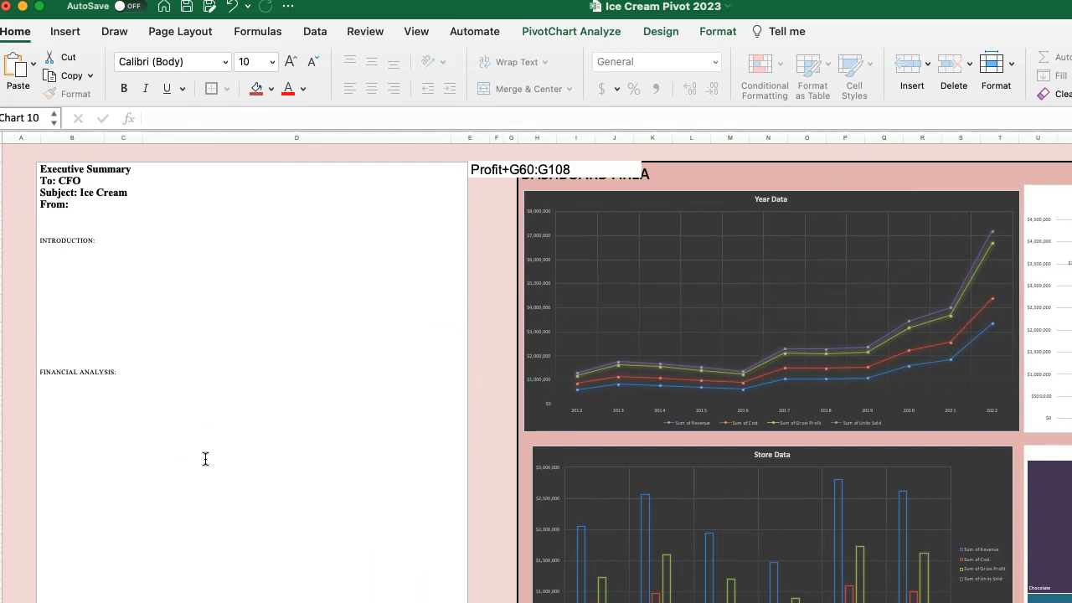
pyautogui.click(62, 269)
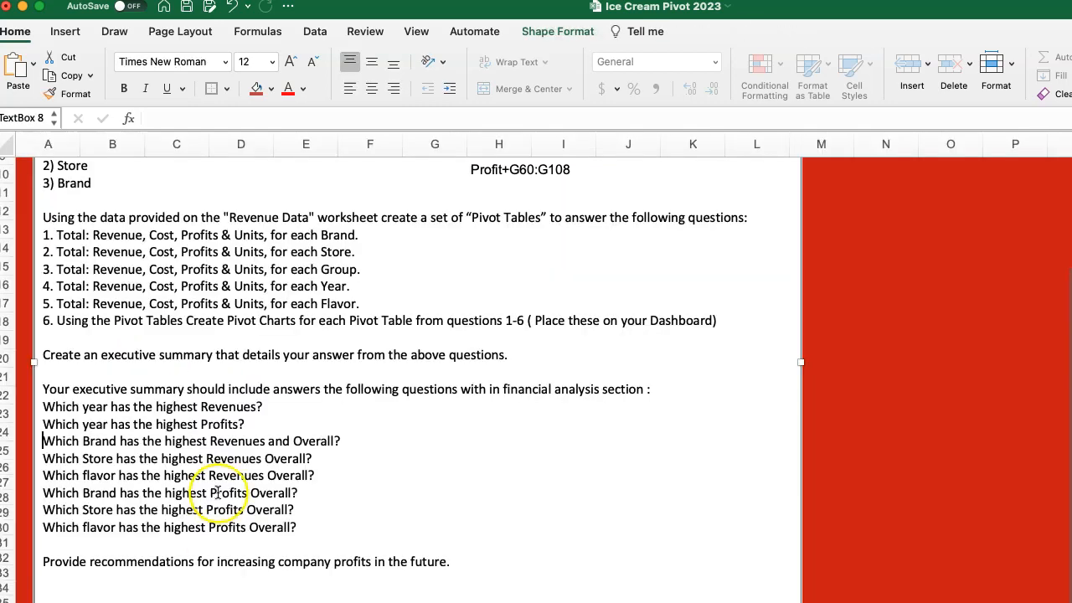
pyautogui.scroll(-2, 215, 448)
pyautogui.scroll(4, 215, 435)
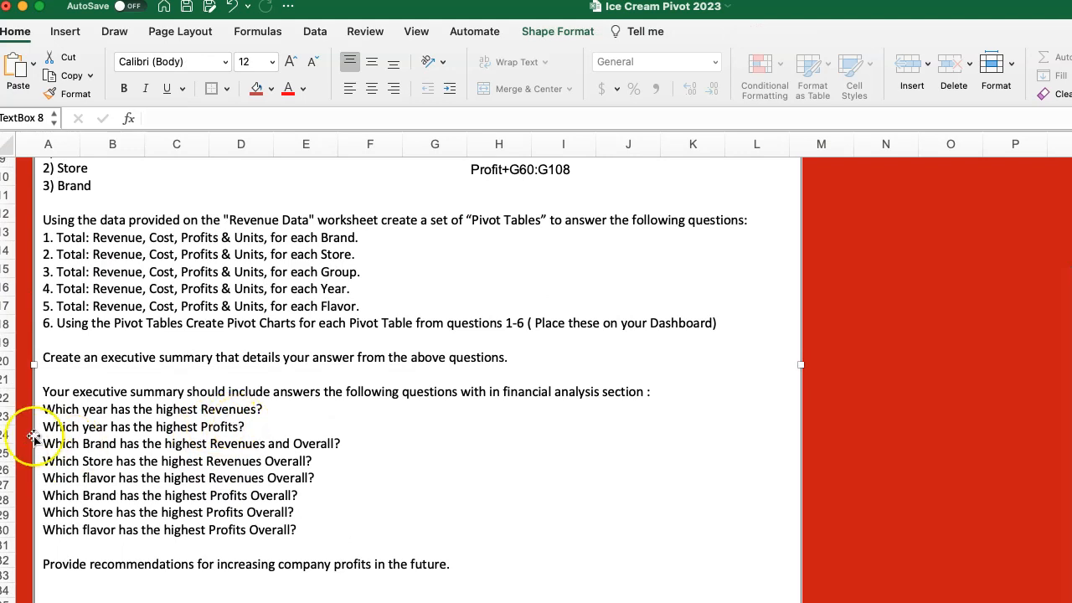
pyautogui.moveTo(42, 410); pyautogui.dragTo(335, 532)
pyautogui.press('super+c')
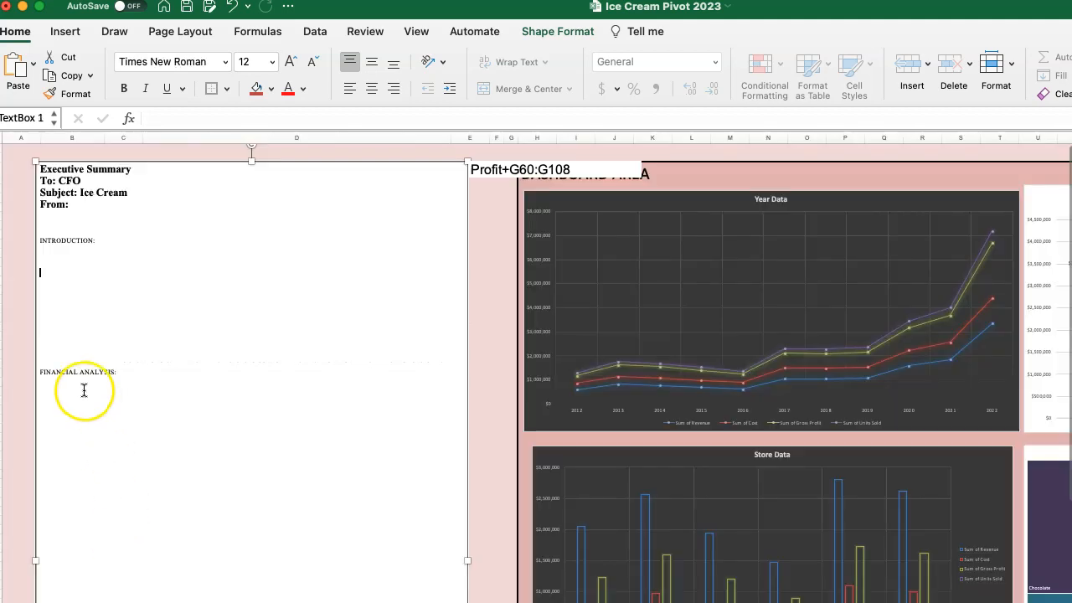
pyautogui.click(77, 390)
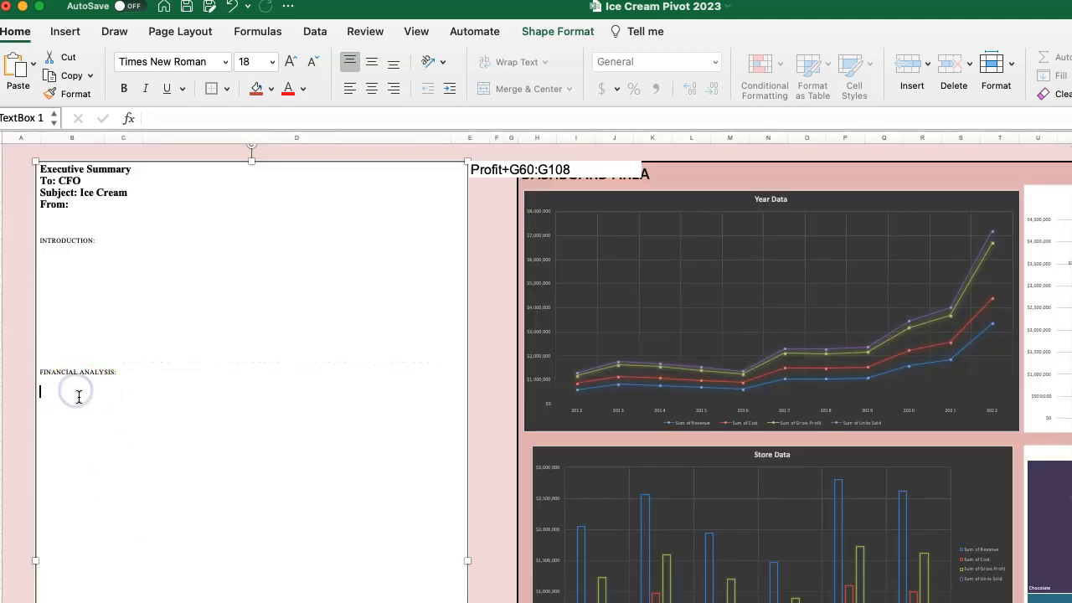
pyautogui.press('super+v')
# Enlarge the view of the Executive Summary and place the text cursor in the blank space below INTRODUCTION.
pyautogui.click(81, 267)
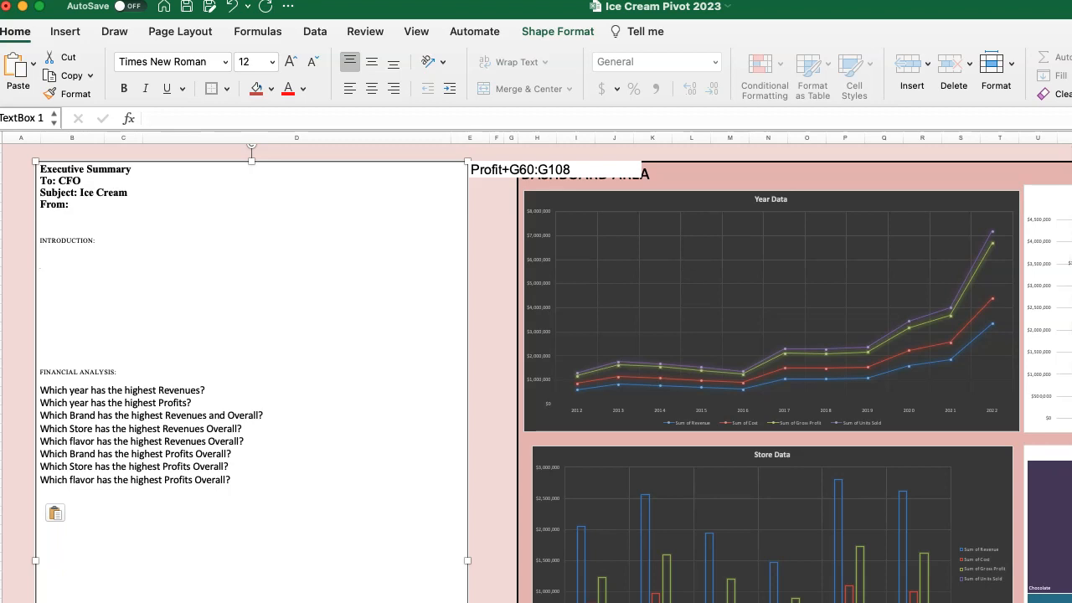
pyautogui.scroll(-10, 536, 369)
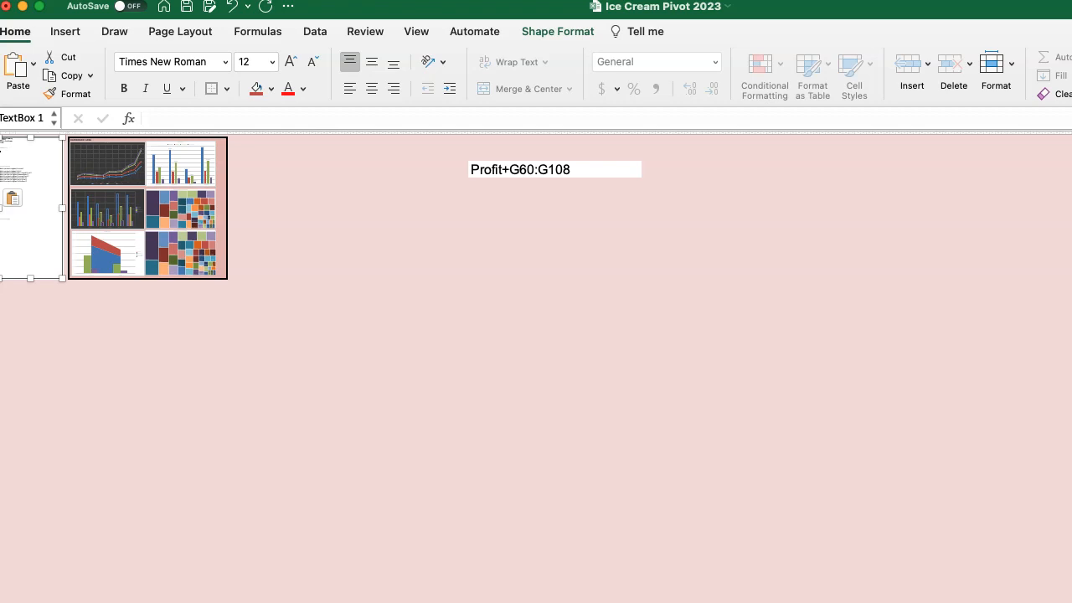
pyautogui.scroll(10, 536, 369)
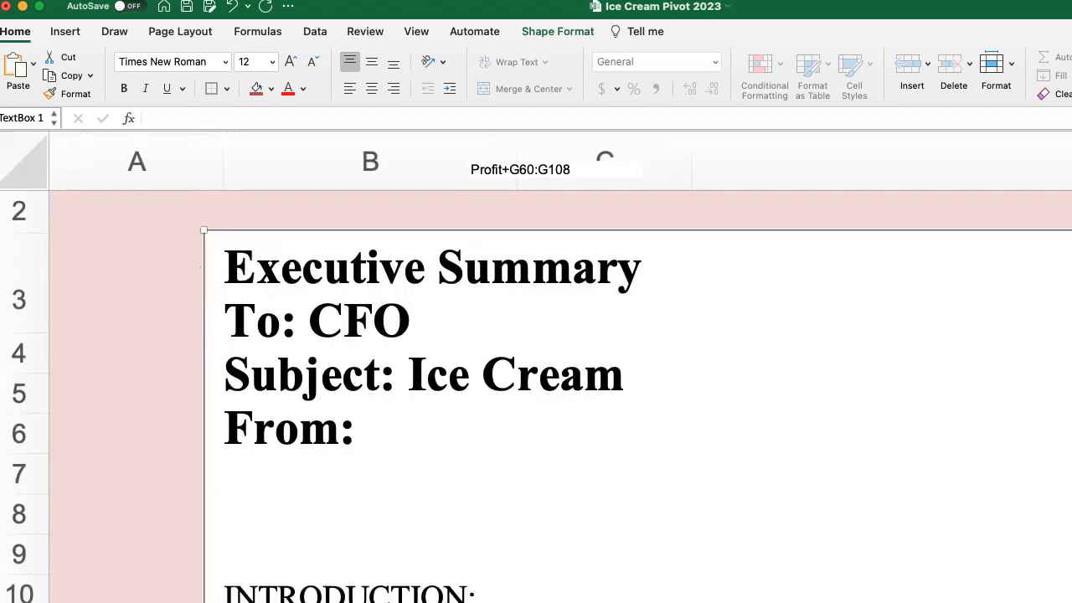
pyautogui.scroll(-3, 536, 369)
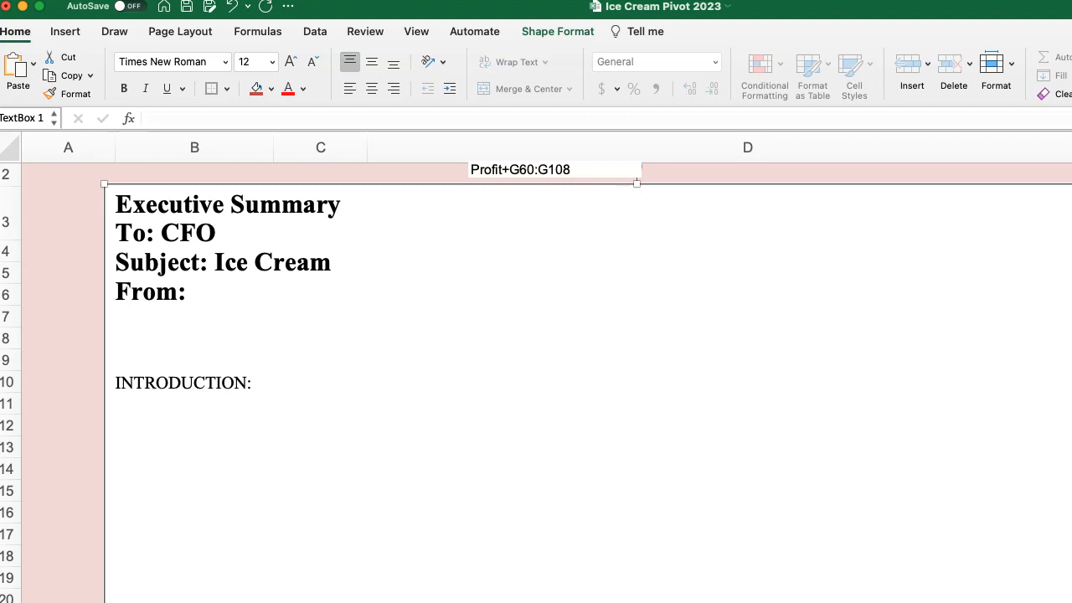
pyautogui.scroll(-3, 535, 369)
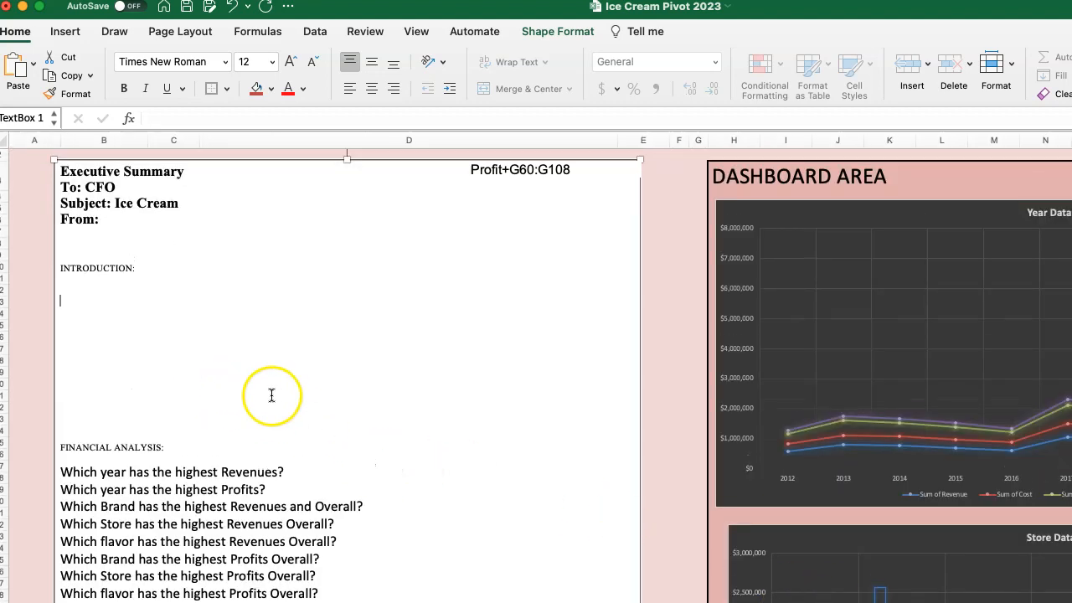
pyautogui.click(148, 337)
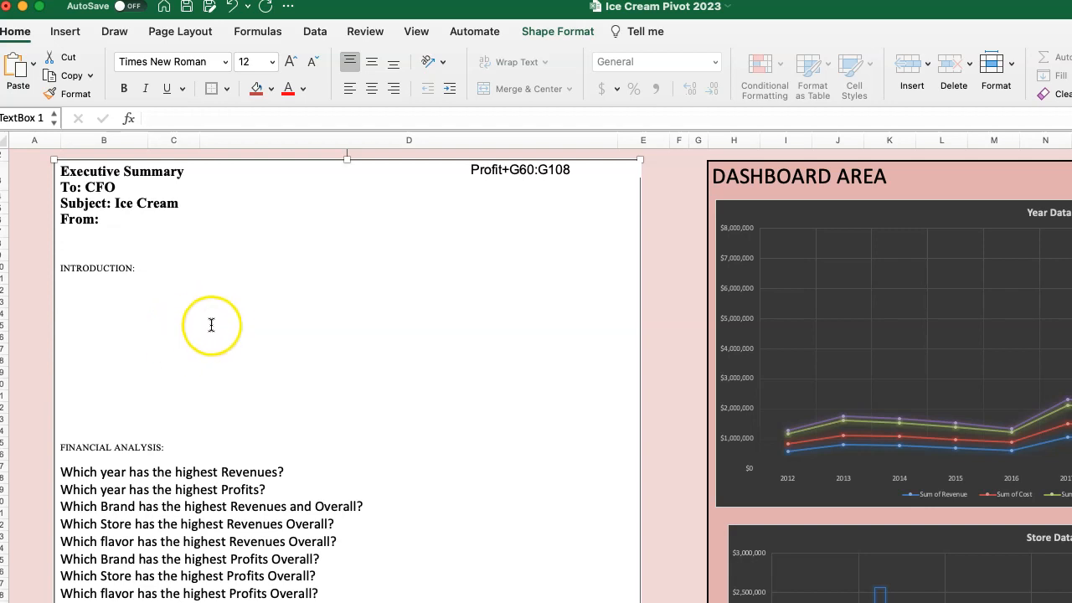
# Read through the revenue and profit questions listed under FINANCIAL ANALYSIS in the Executive Summary.
pyautogui.scroll(-1, 240, 330)
pyautogui.scroll(-5, 243, 331)
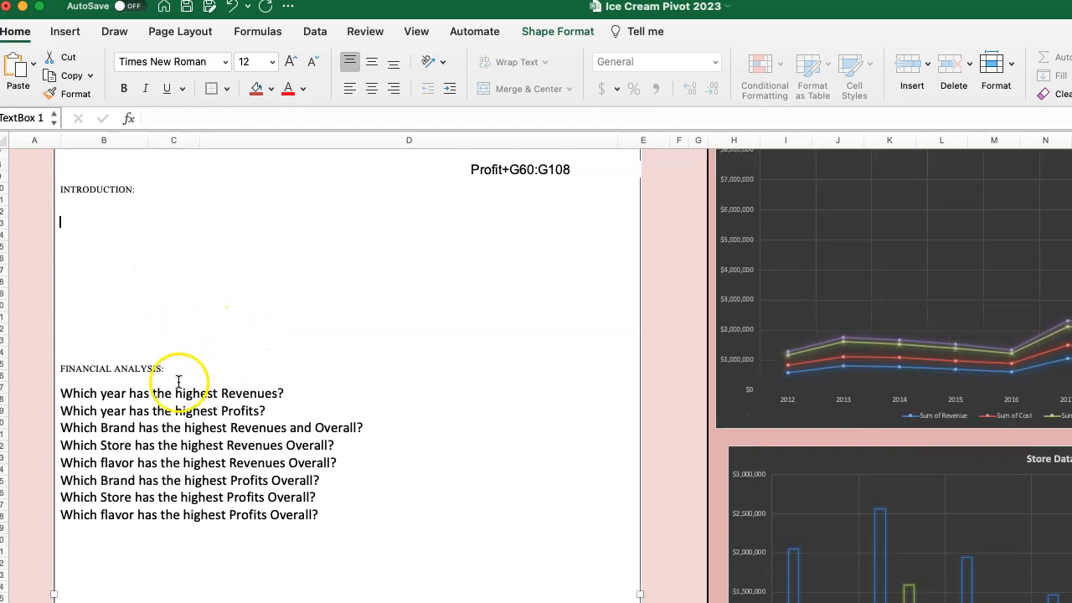
pyautogui.scroll(-5, 171, 439)
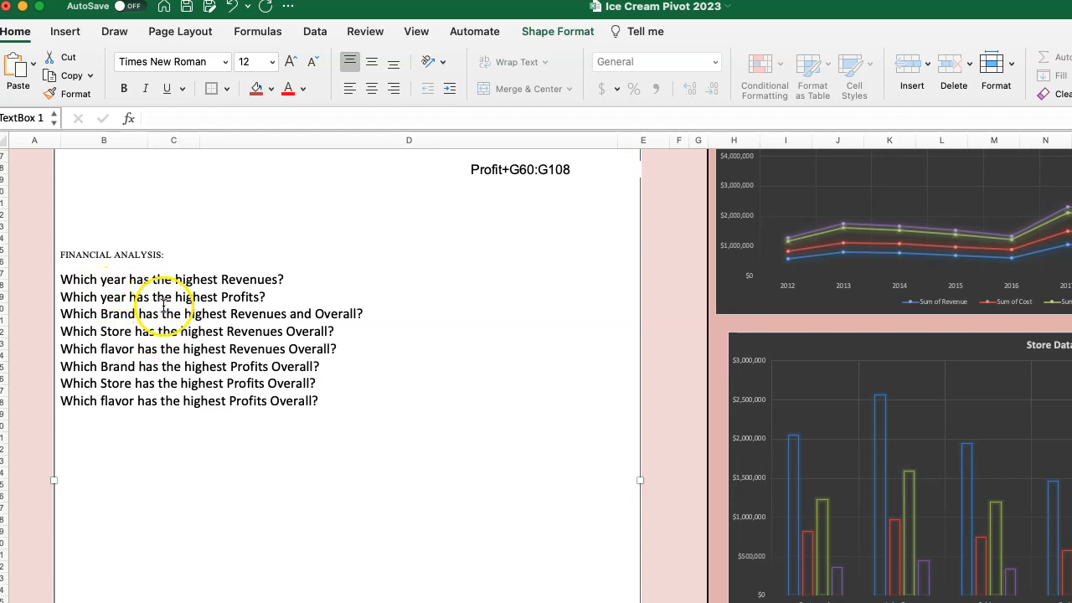
pyautogui.scroll(1, 171, 312)
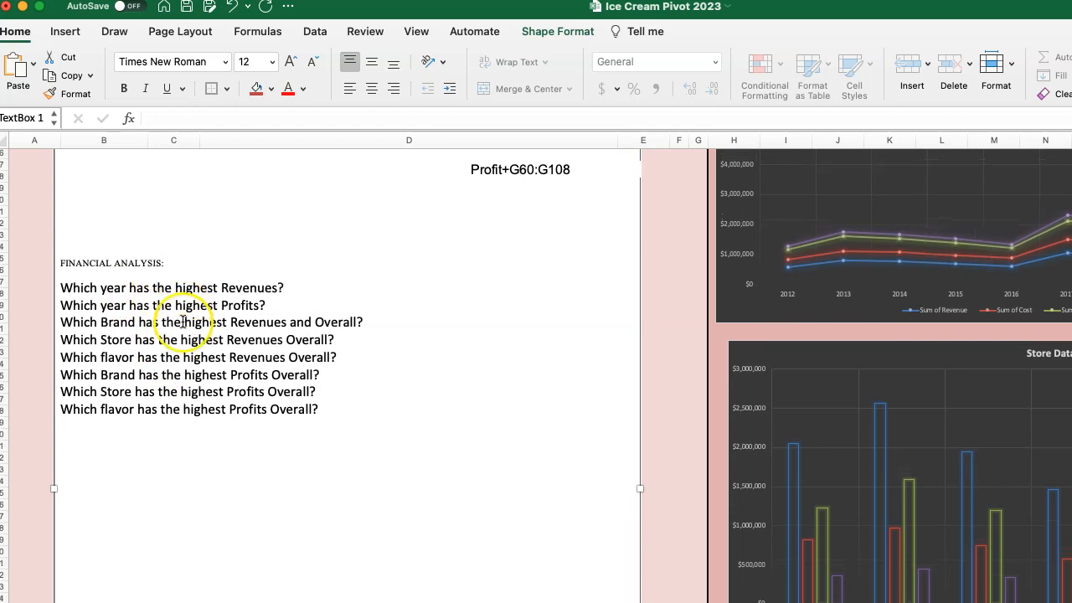
pyautogui.scroll(-1, 183, 322)
pyautogui.scroll(5, 184, 325)
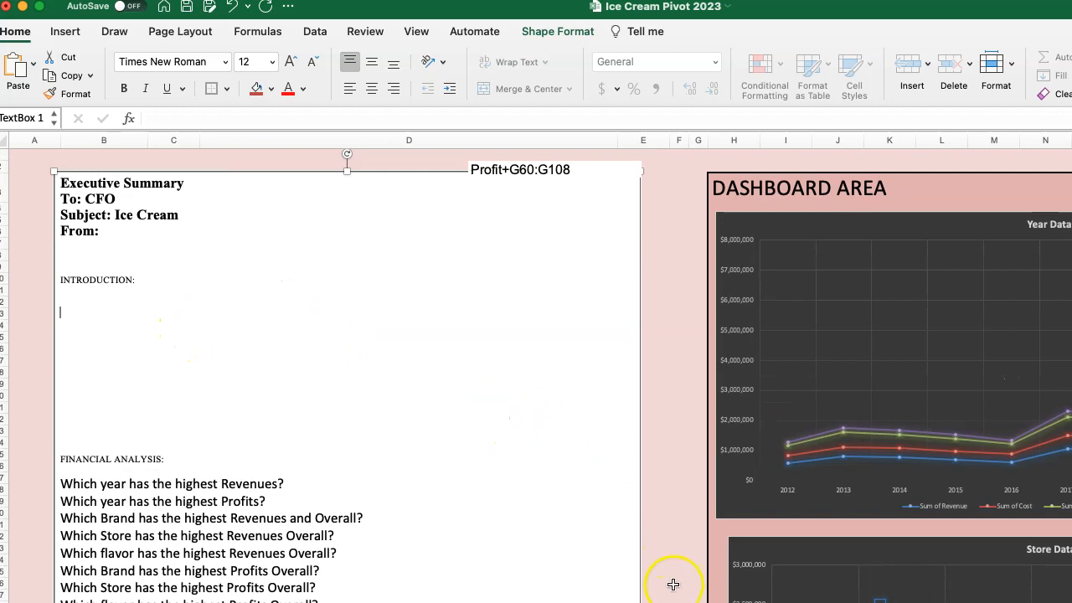
# Inspect the 2022 units sold, gross profit, cost and revenue points on the Year Data chart.
pyautogui.hscroll(10, 749, 289)
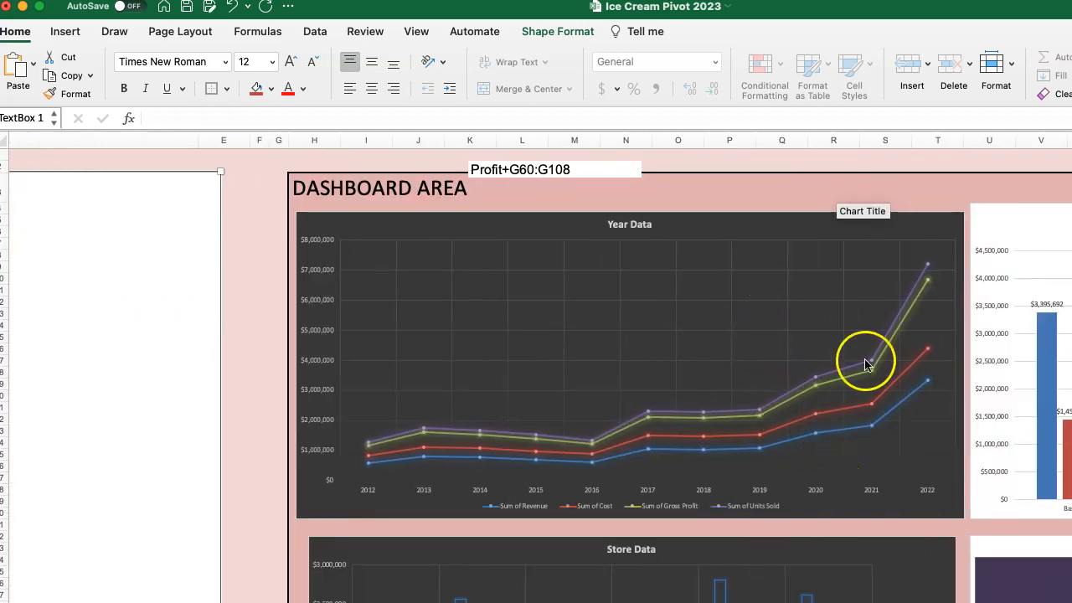
pyautogui.moveTo(929, 266)
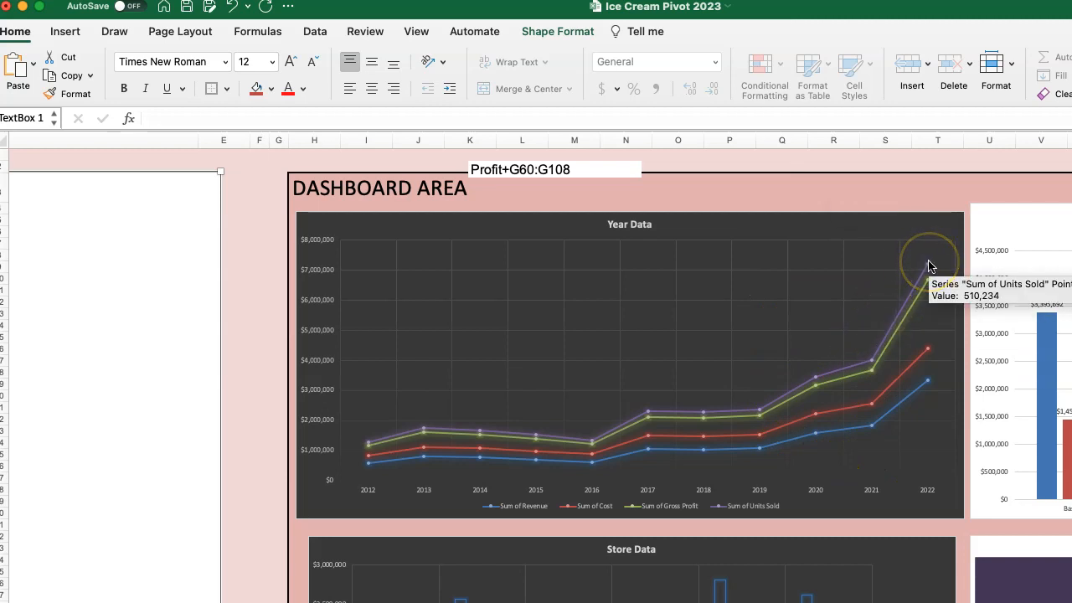
pyautogui.moveTo(922, 293)
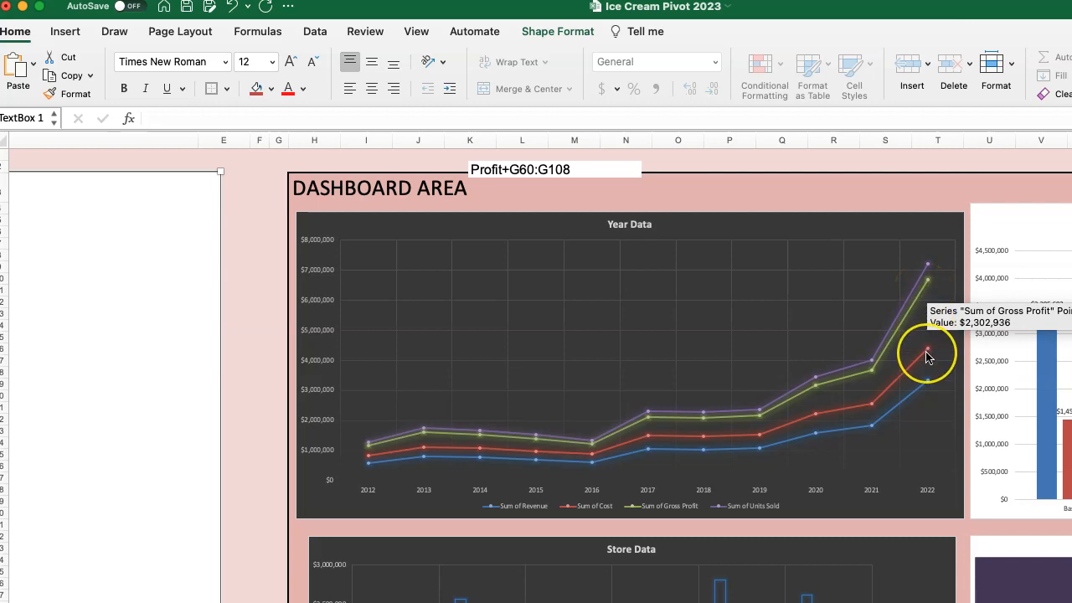
pyautogui.moveTo(927, 356)
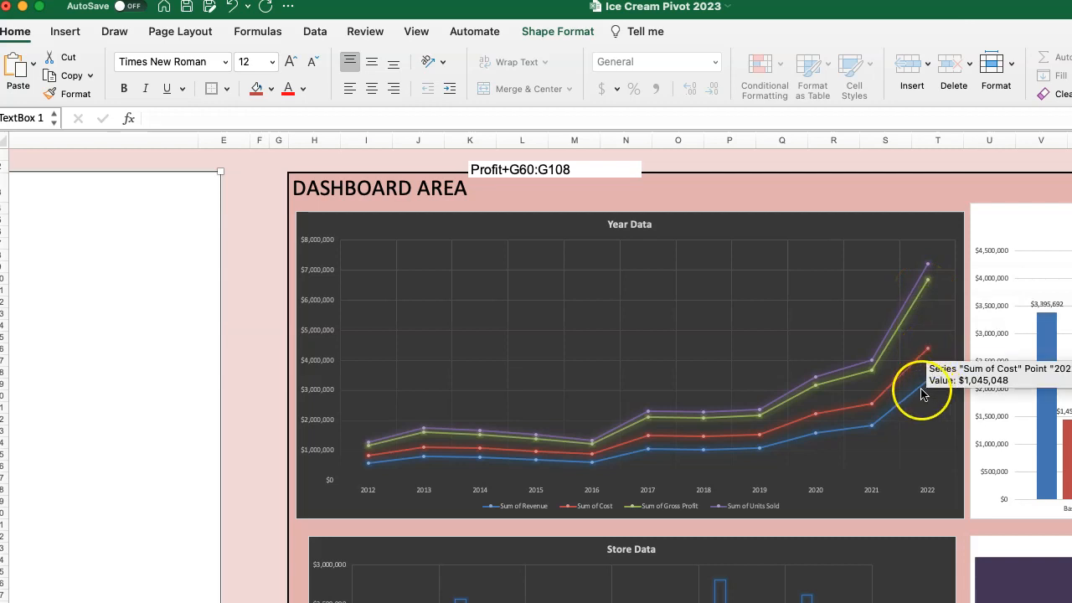
pyautogui.moveTo(924, 392)
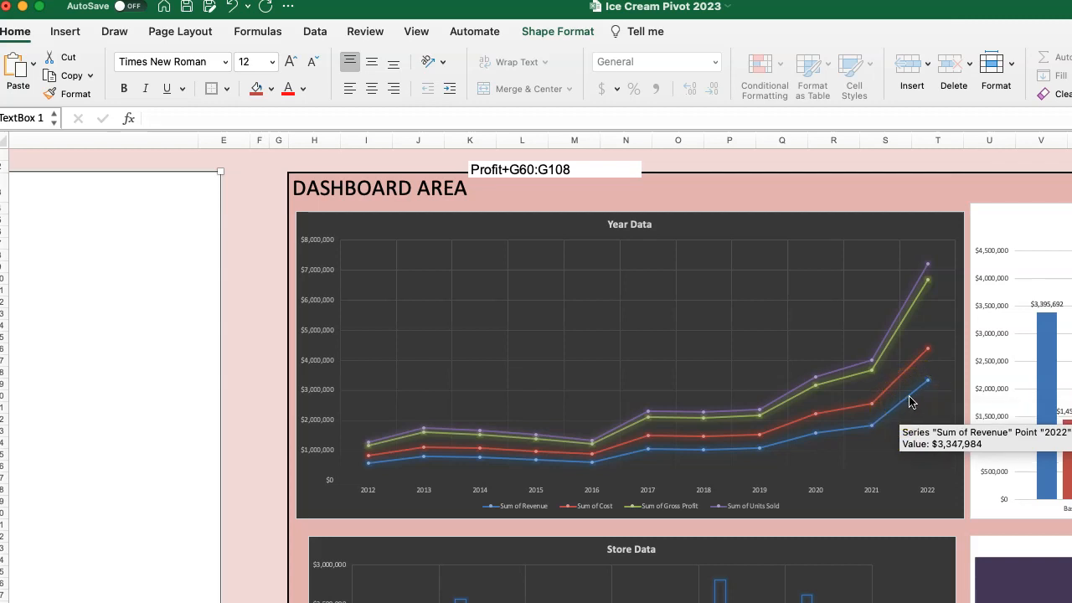
pyautogui.moveTo(898, 321)
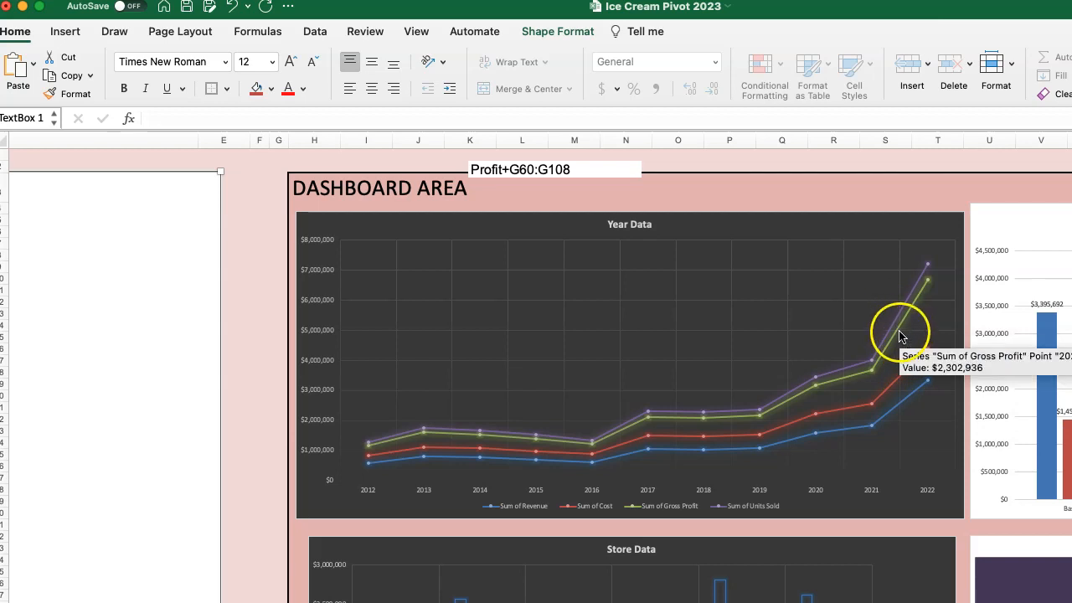
pyautogui.click(900, 335)
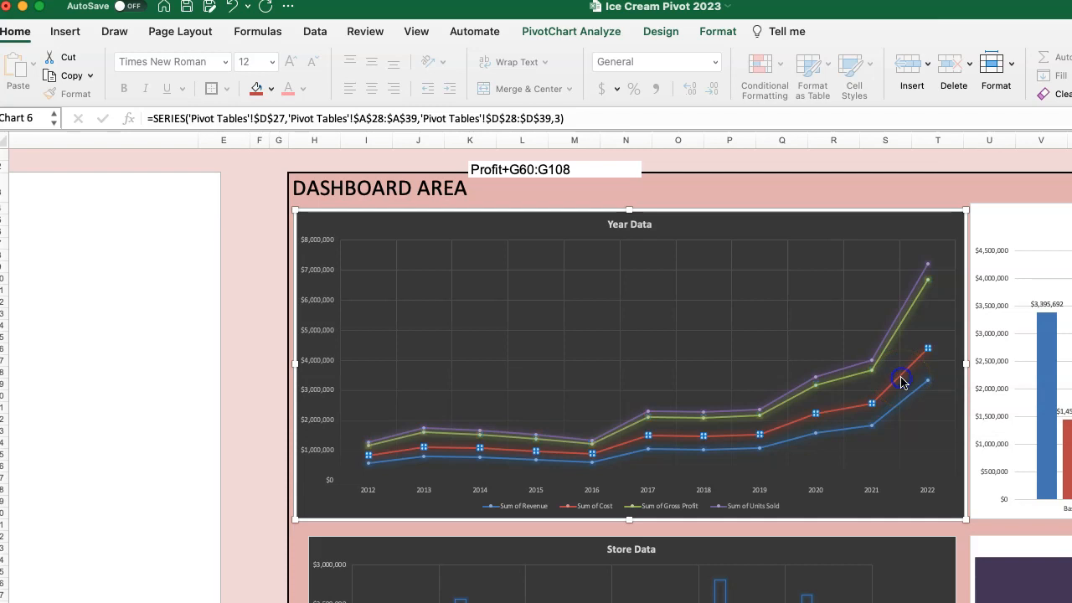
pyautogui.click(902, 376)
pyautogui.click(872, 372)
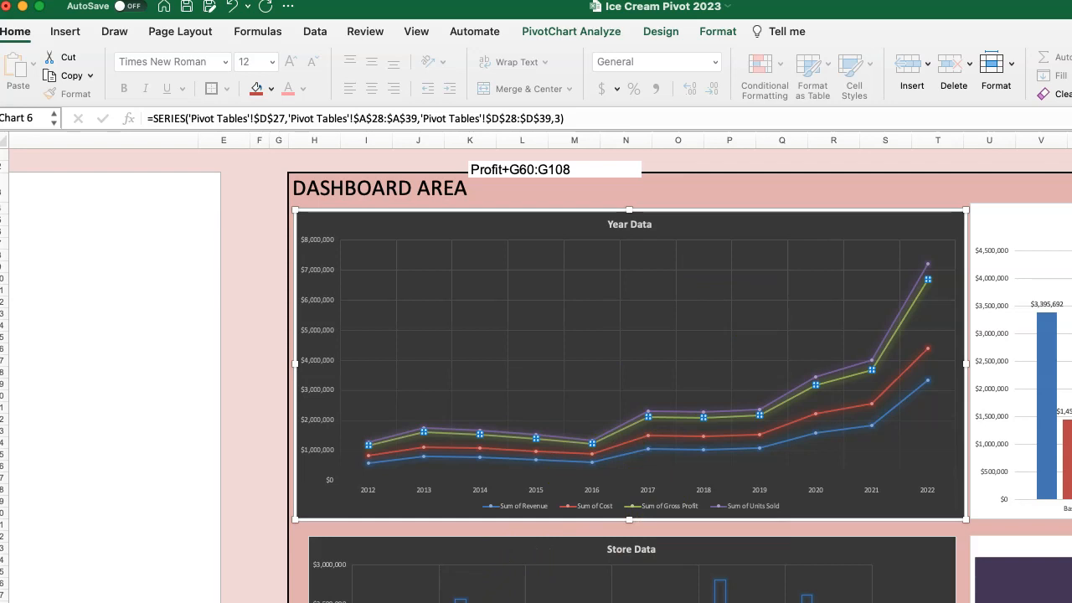
# Recheck the financial analysis questions and open the Pivot Tables sheet to consult the Store, Group and Year totals.
pyautogui.click(141, 486)
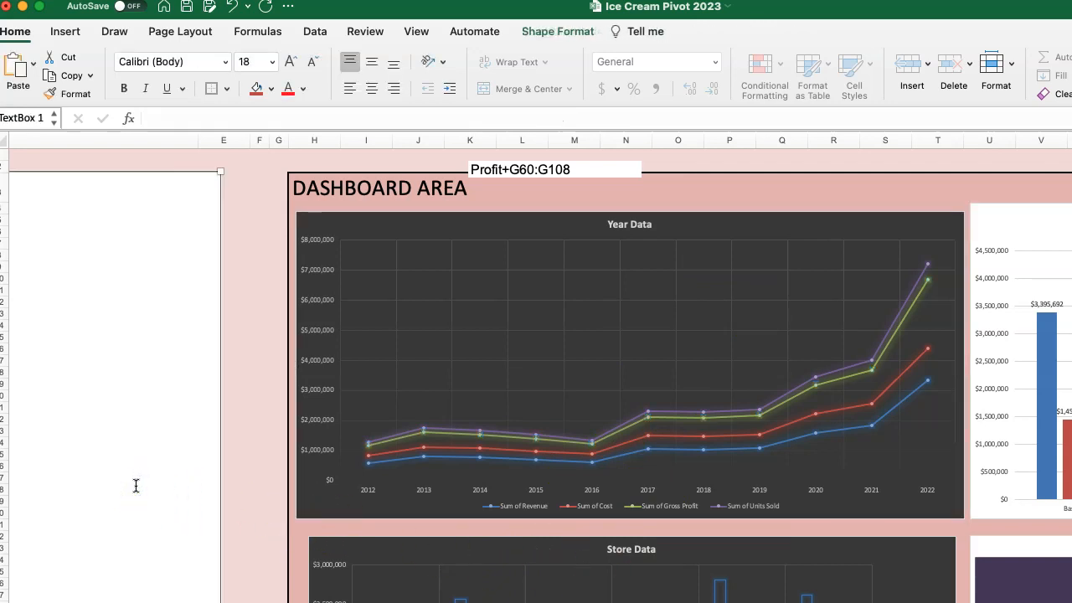
pyautogui.click(586, 588)
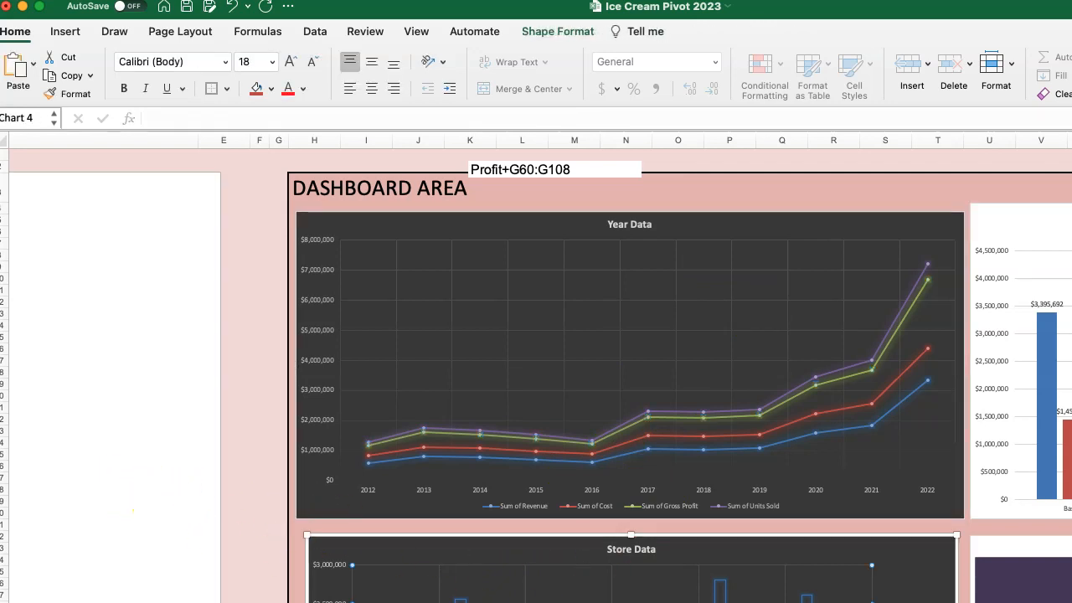
pyautogui.hscroll(-8, 249, 483)
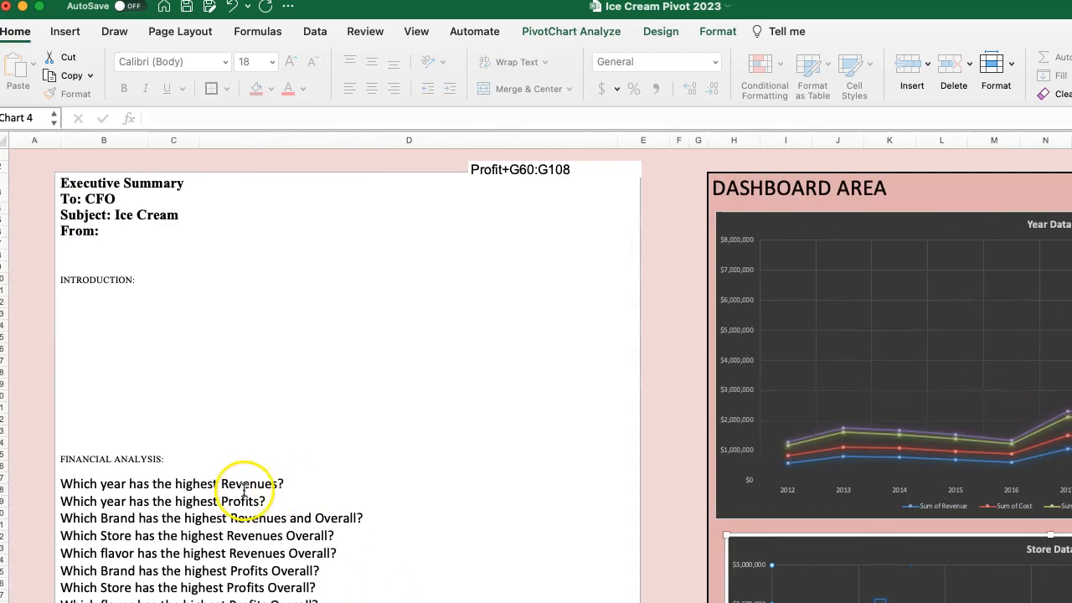
pyautogui.scroll(-1, 227, 490)
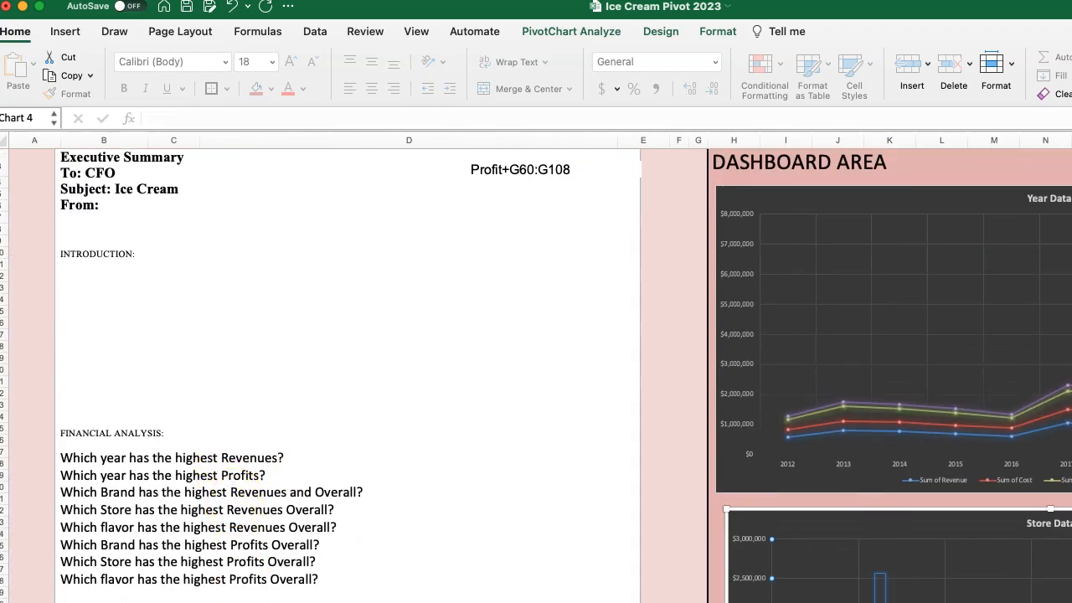
pyautogui.click(303, 601)
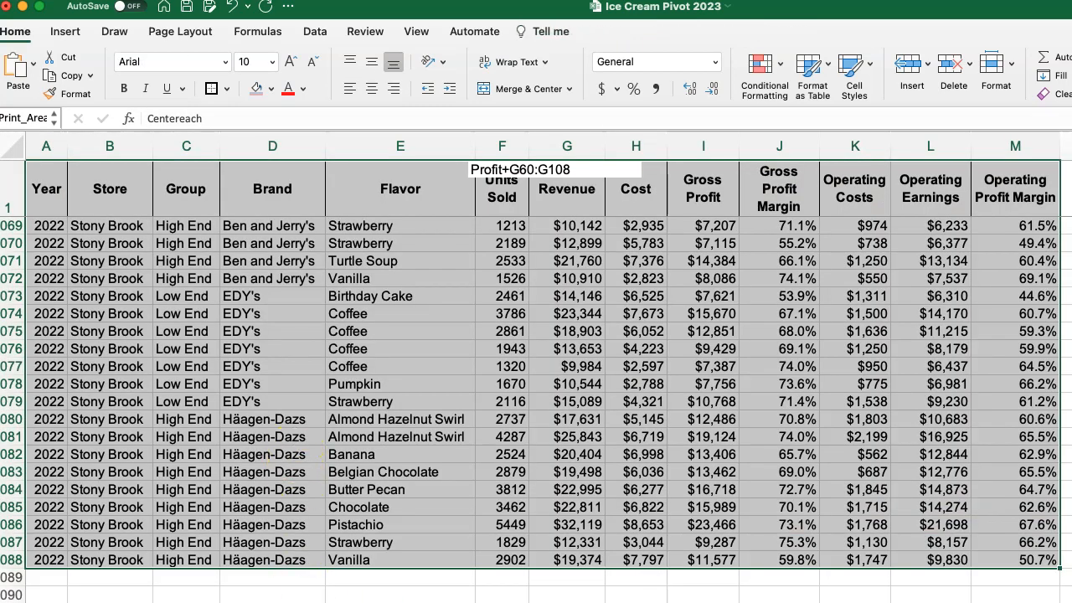
pyautogui.click(323, 602)
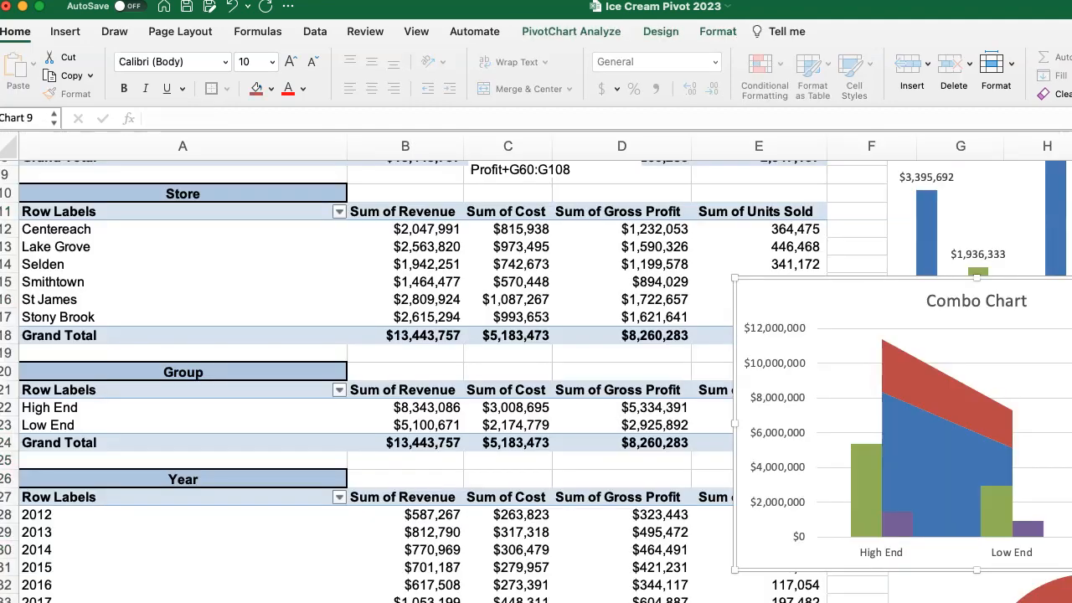
# Open the Revenue Data worksheet and return to the Flavor header at the start of the data to examine its columns.
pyautogui.click(303, 601)
pyautogui.scroll(4, 389, 335)
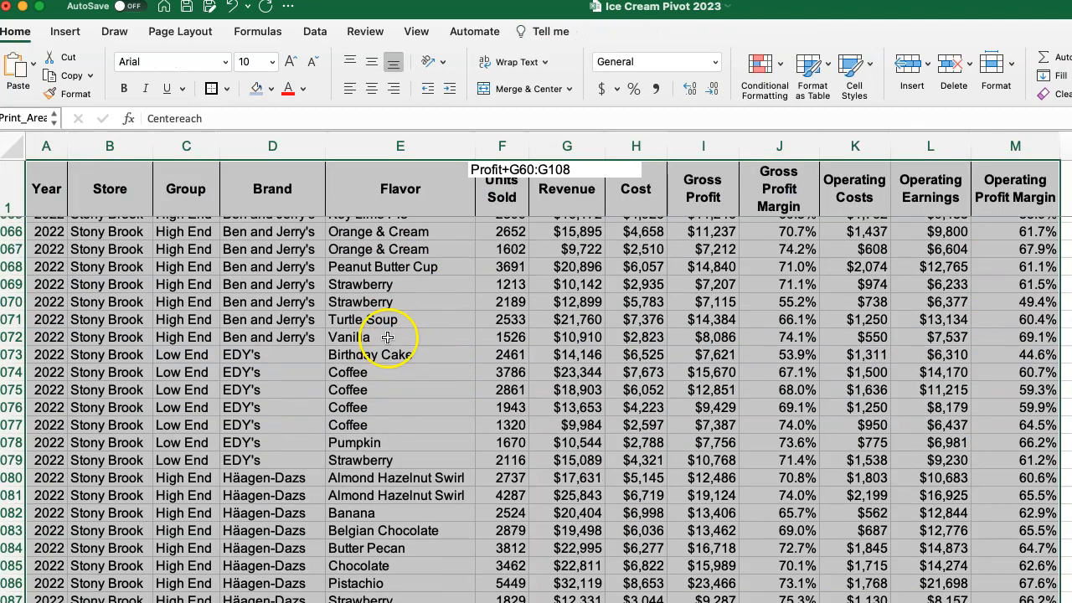
pyautogui.click(376, 355)
pyautogui.press('Up')
pyautogui.hotkey('ctrl', 'Up')
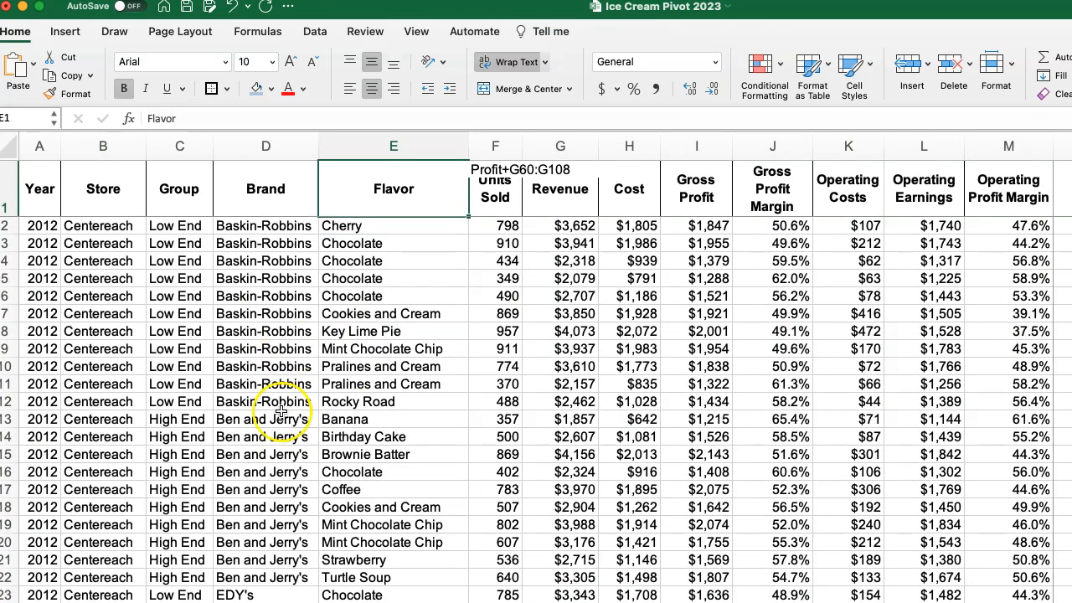
# Try to sort Sum of Revenue in the Flavor pivot table from largest to smallest, and undo the change.
pyautogui.click(197, 602)
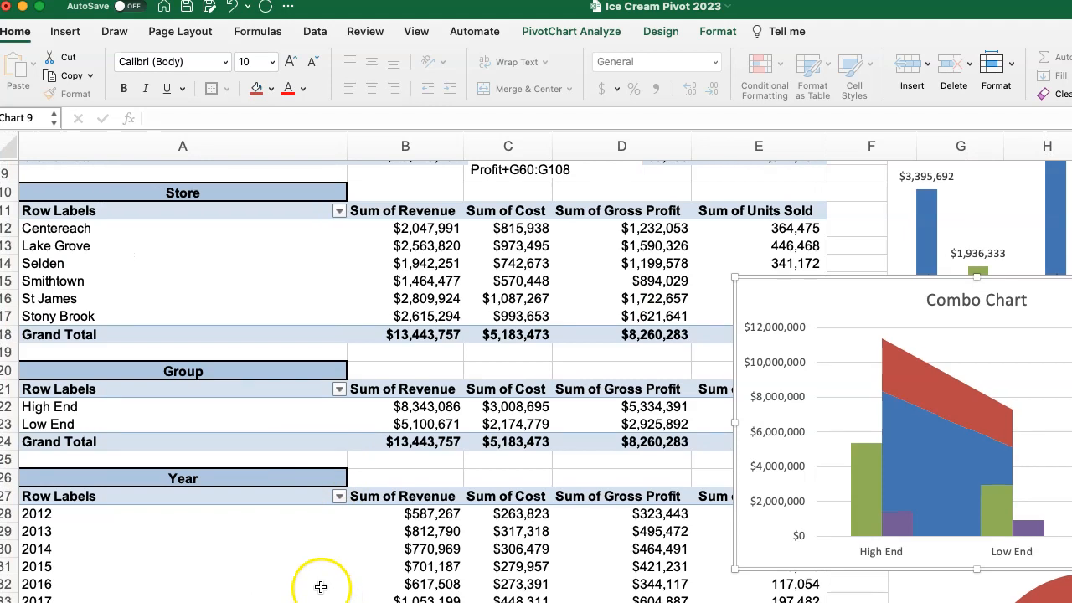
pyautogui.scroll(-6, 318, 578)
pyautogui.scroll(-3, 298, 548)
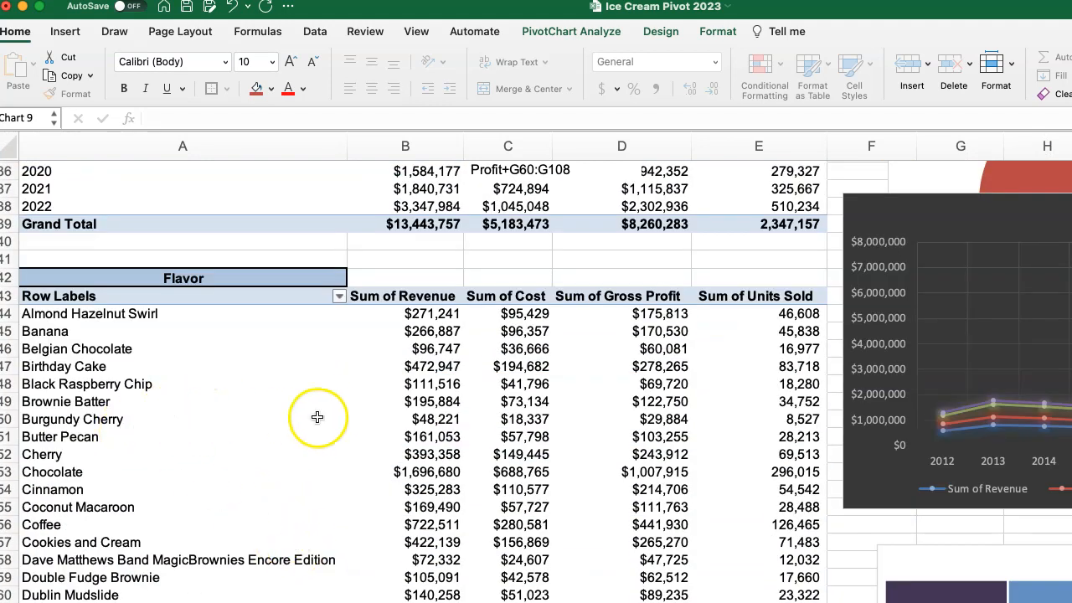
pyautogui.click(401, 297)
pyautogui.rightClick(401, 299)
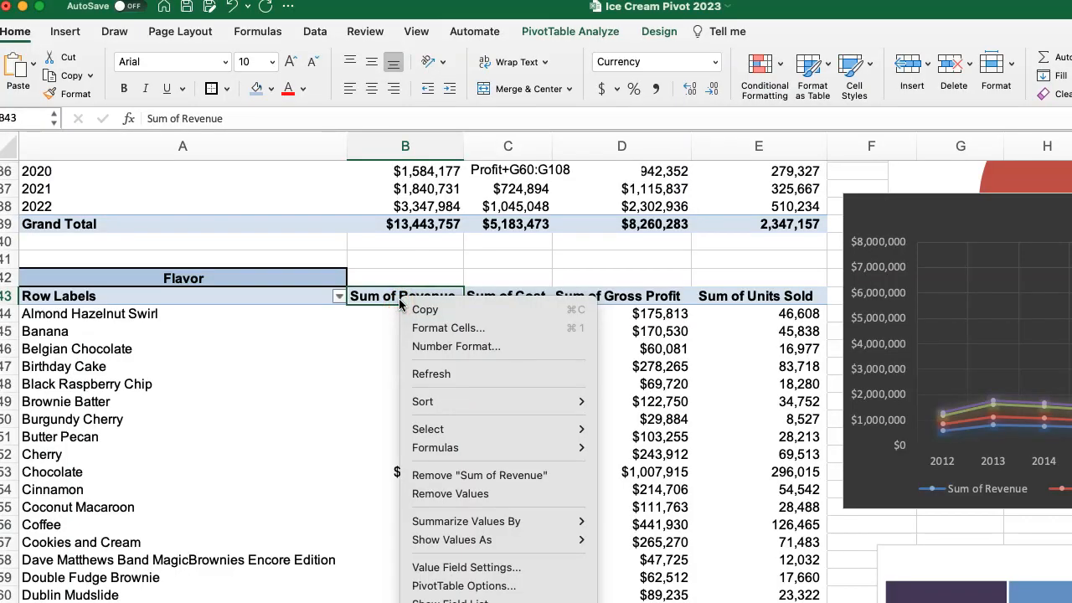
pyautogui.moveTo(484, 408)
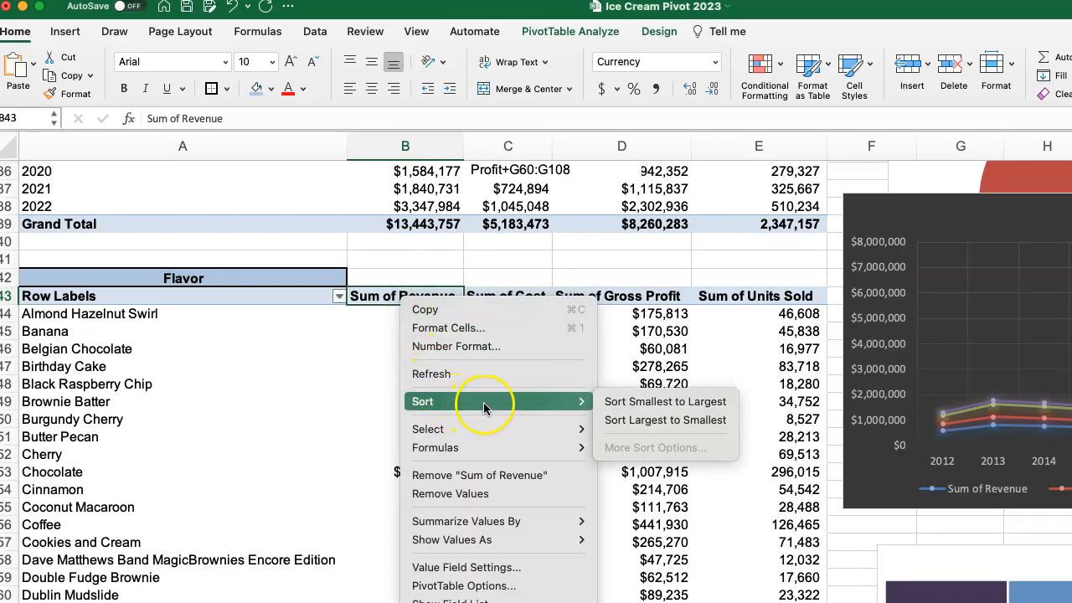
pyautogui.click(643, 421)
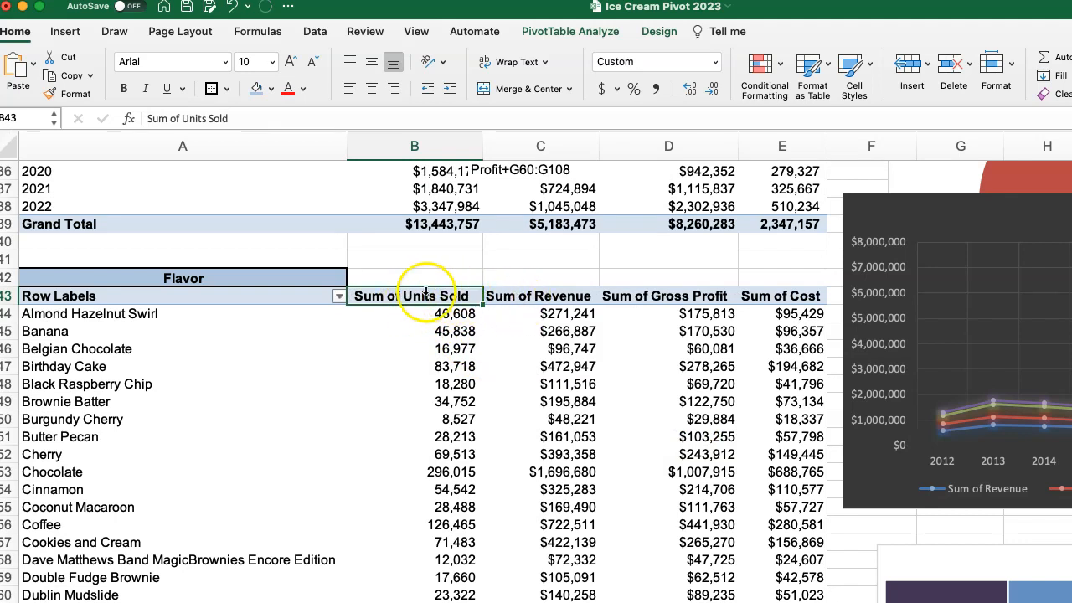
pyautogui.click(231, 7)
pyautogui.scroll(-1, 280, 304)
pyautogui.click(130, 266)
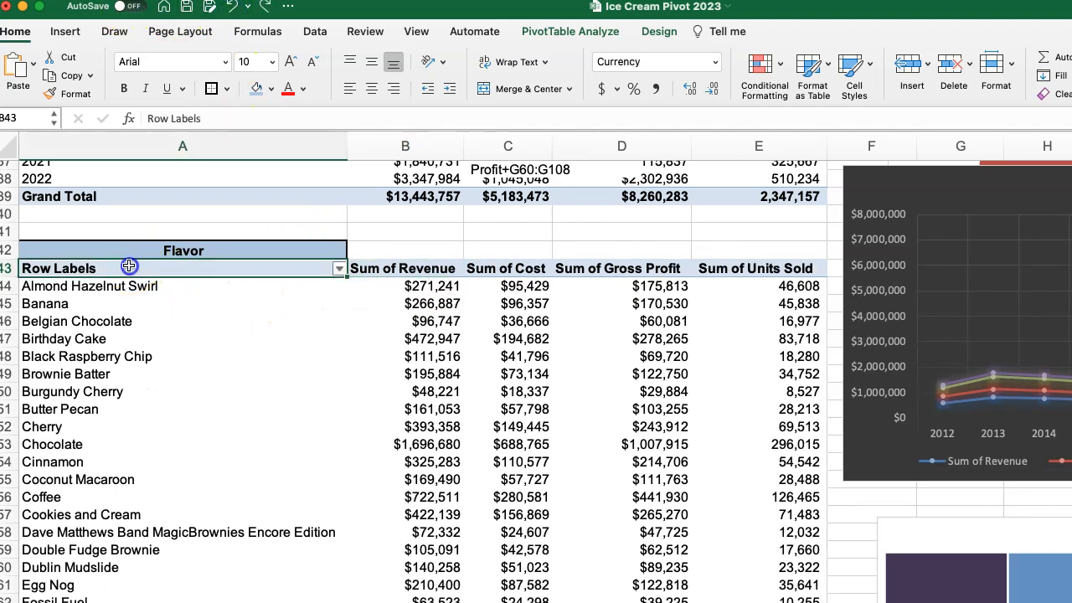
pyautogui.rightClick(128, 267)
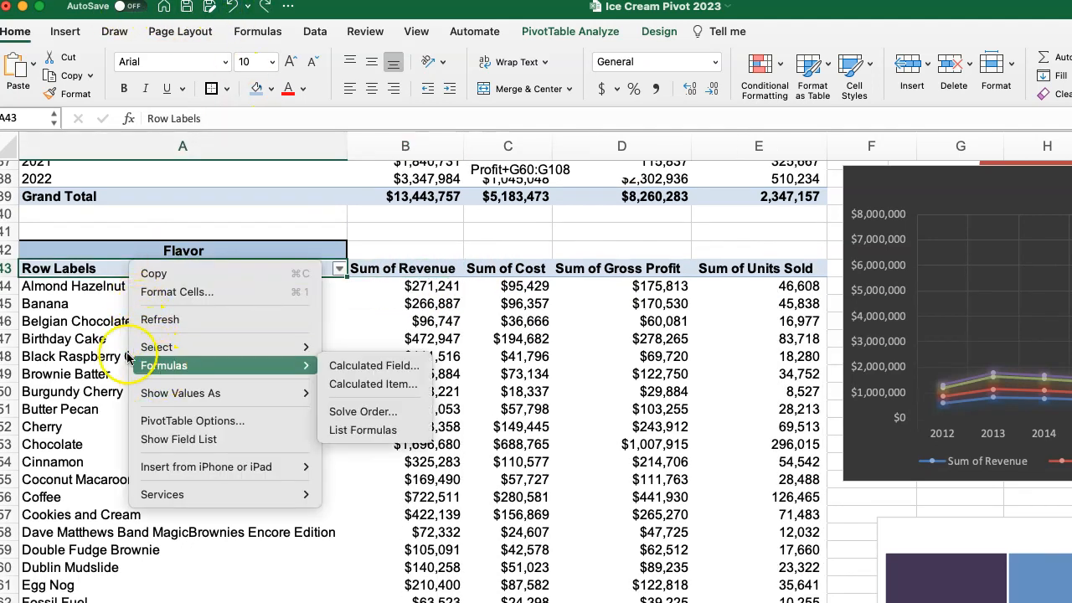
pyautogui.click(91, 320)
pyautogui.click(92, 272)
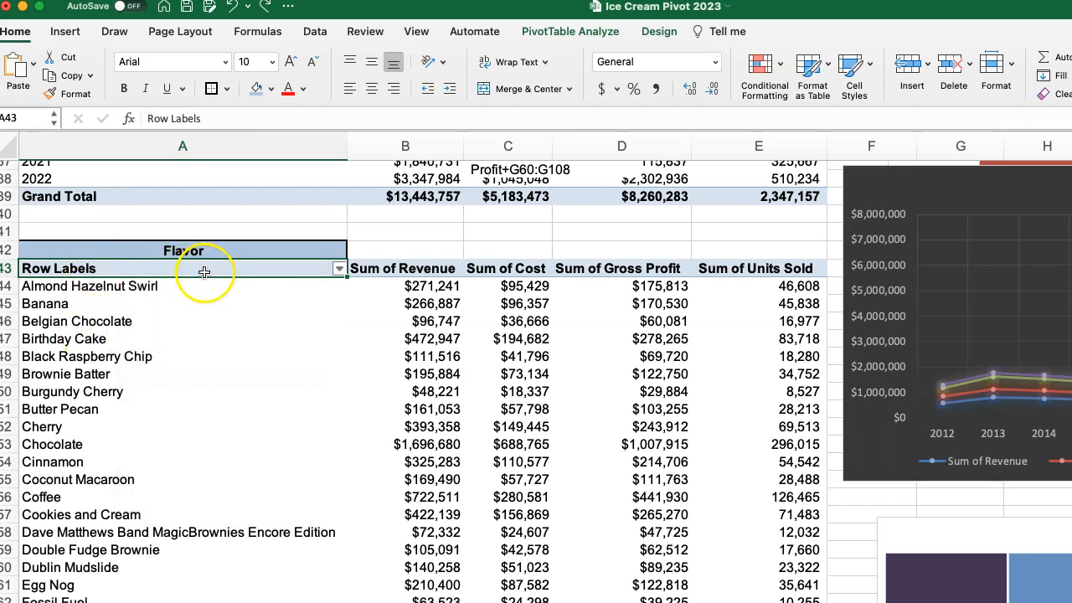
# Sort the Flavor pivot table by Sum of Revenue in descending order.
pyautogui.click(339, 270)
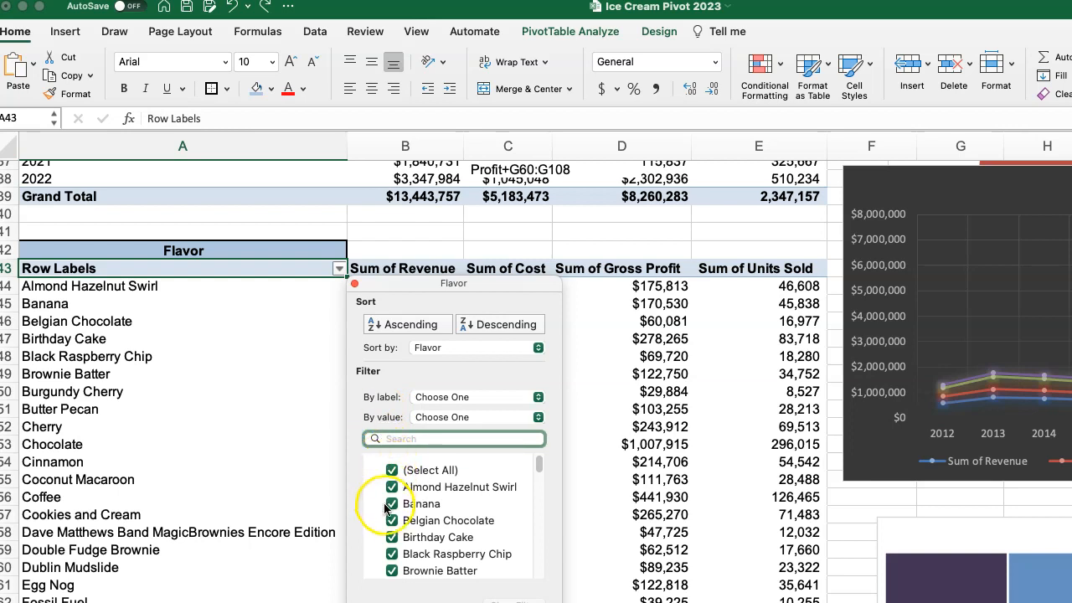
pyautogui.click(441, 418)
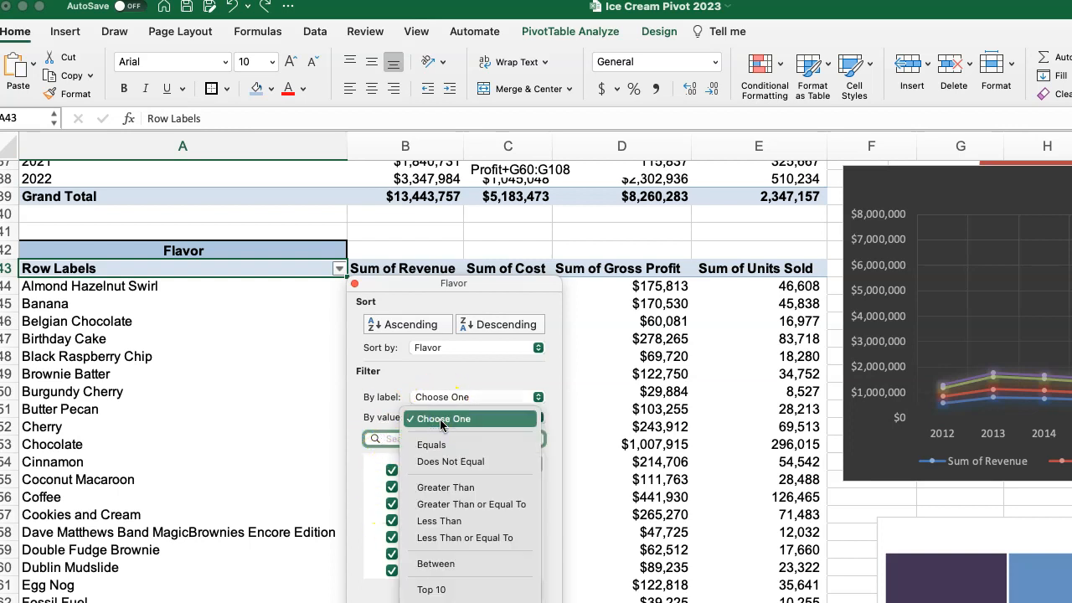
pyautogui.click(441, 421)
pyautogui.click(434, 349)
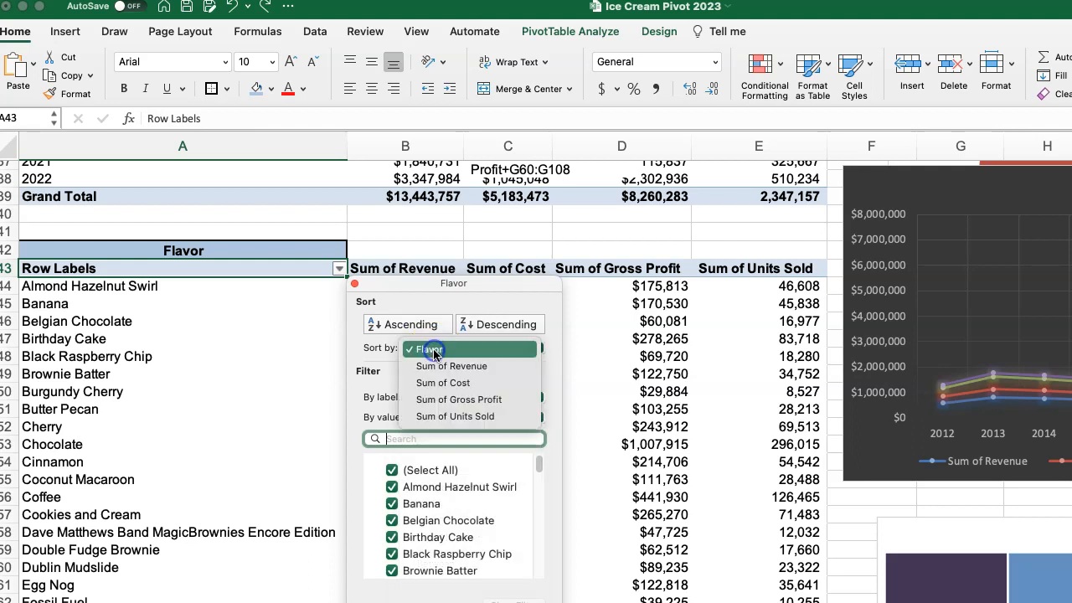
pyautogui.click(444, 366)
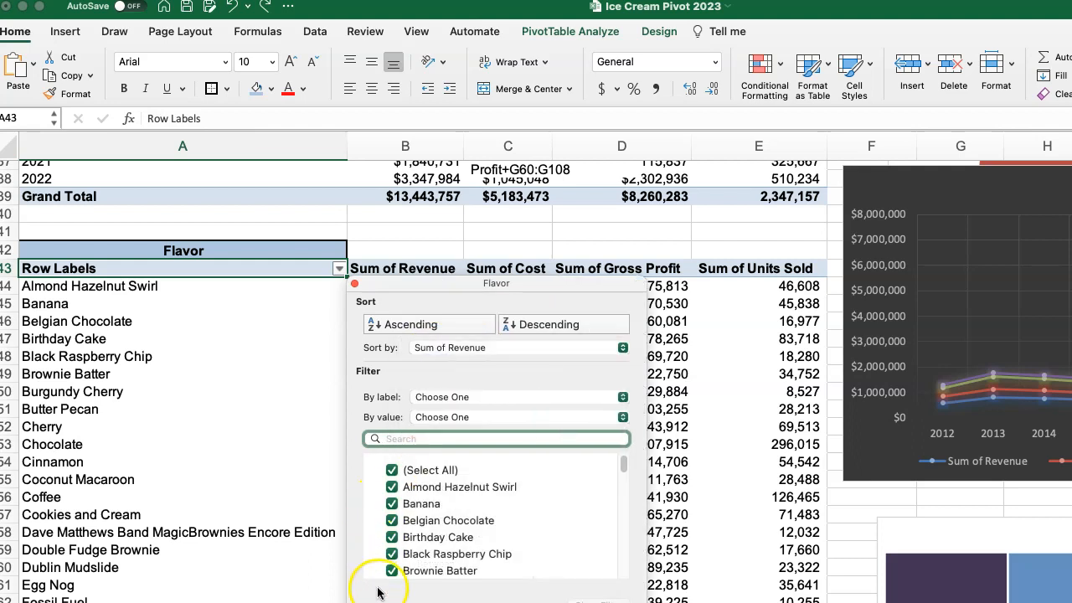
pyautogui.scroll(-15, 423, 494)
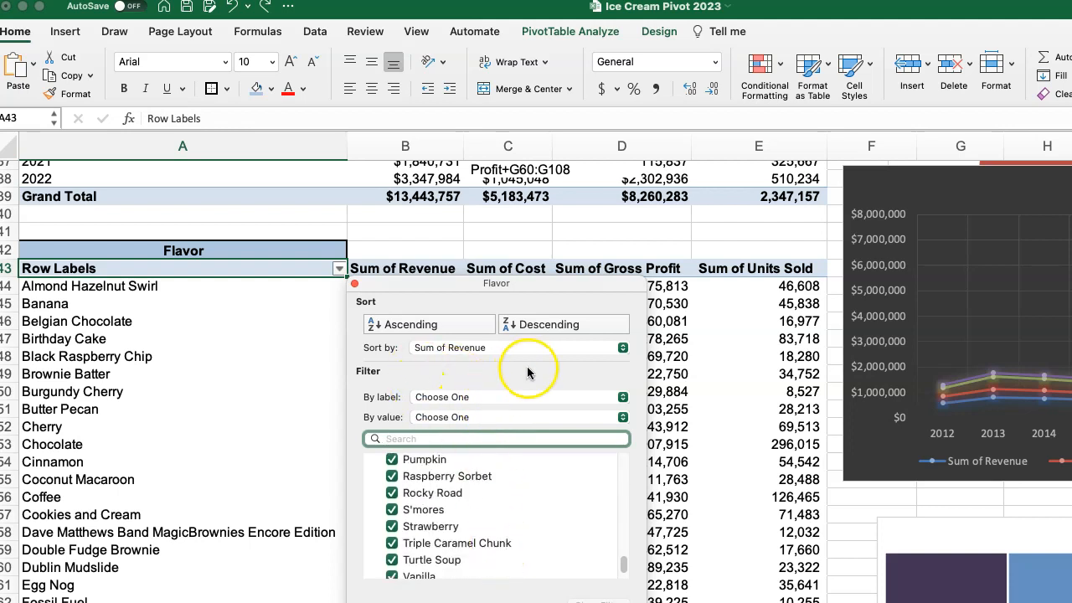
pyautogui.moveTo(402, 288); pyautogui.dragTo(254, 337)
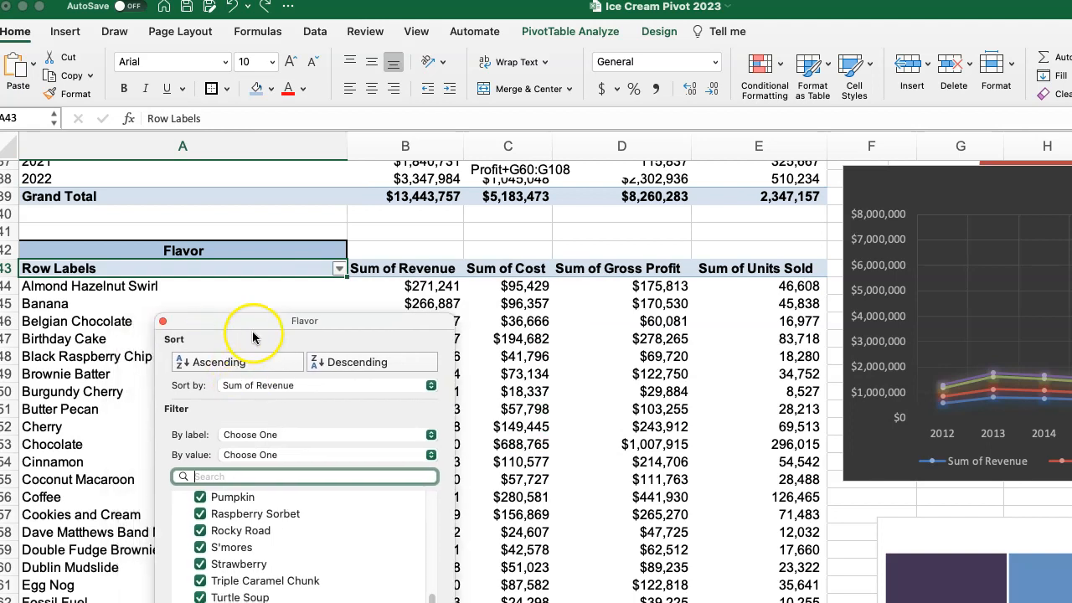
pyautogui.click(163, 321)
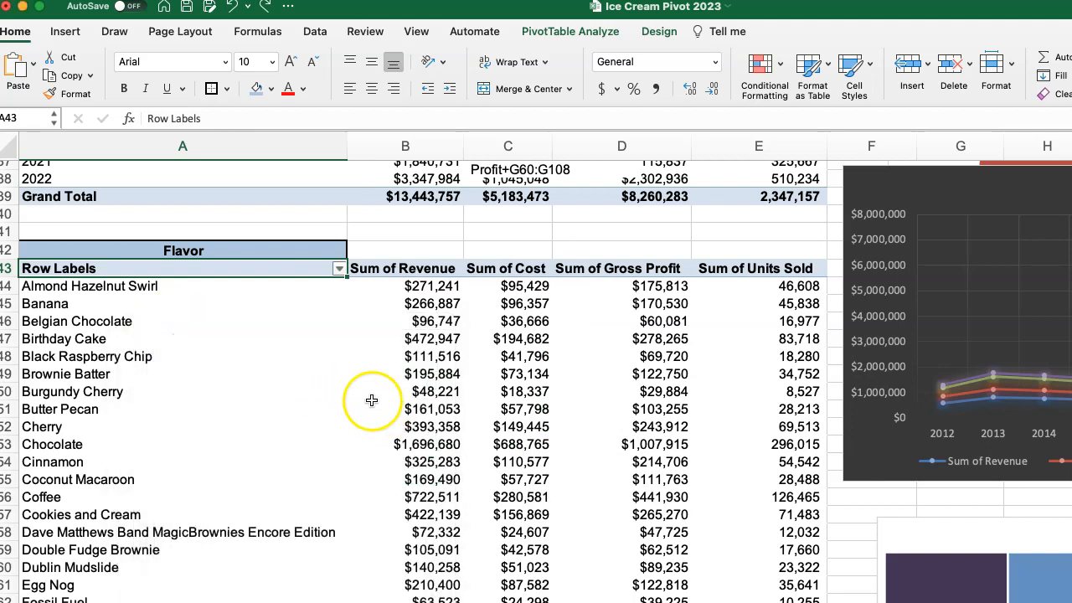
pyautogui.click(338, 268)
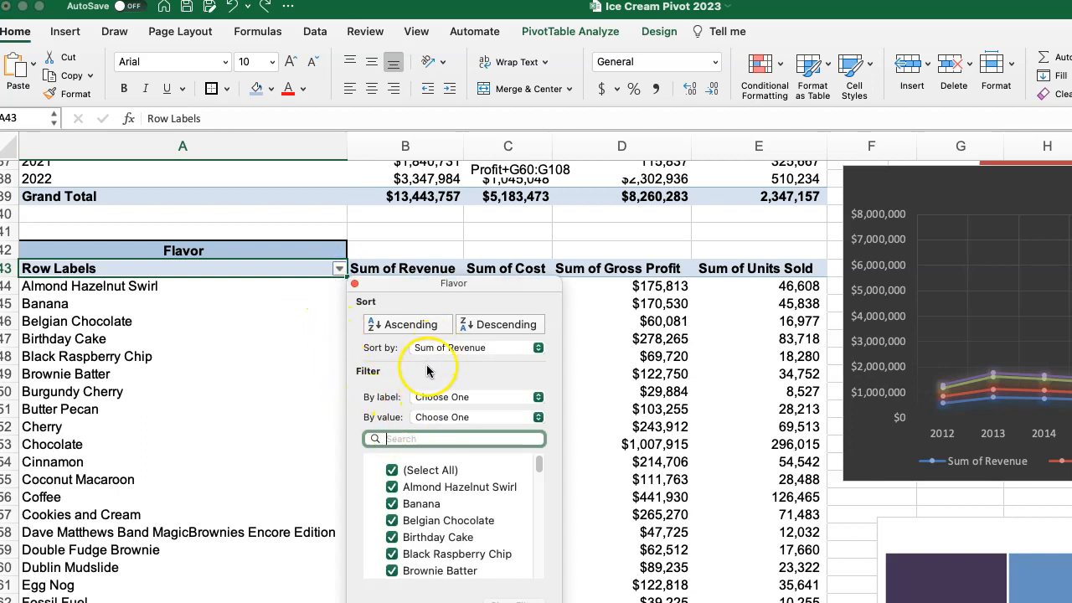
pyautogui.click(471, 327)
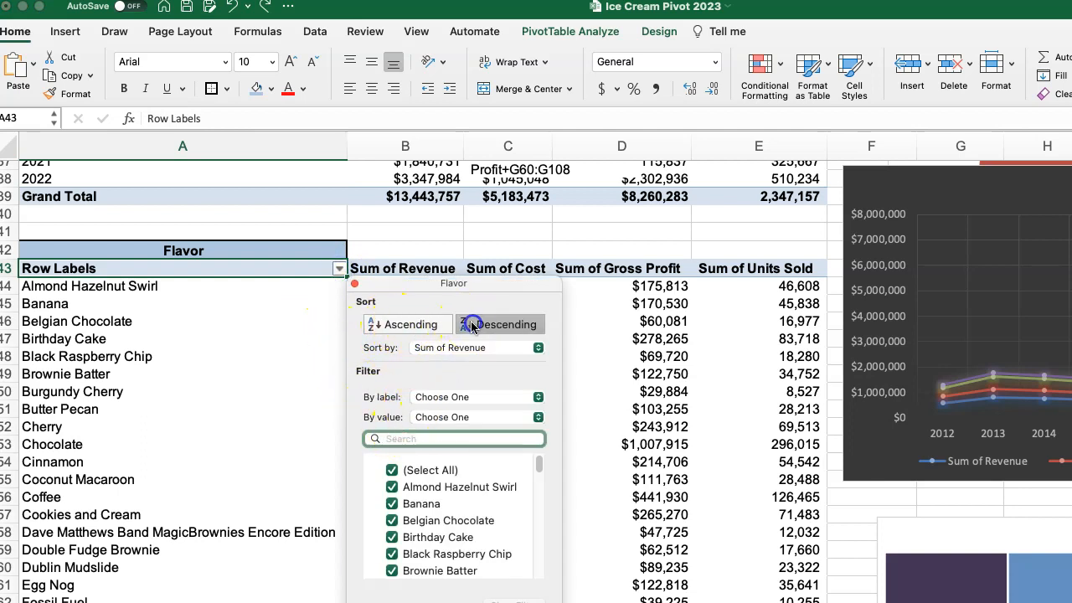
pyautogui.moveTo(413, 289); pyautogui.dragTo(363, 388)
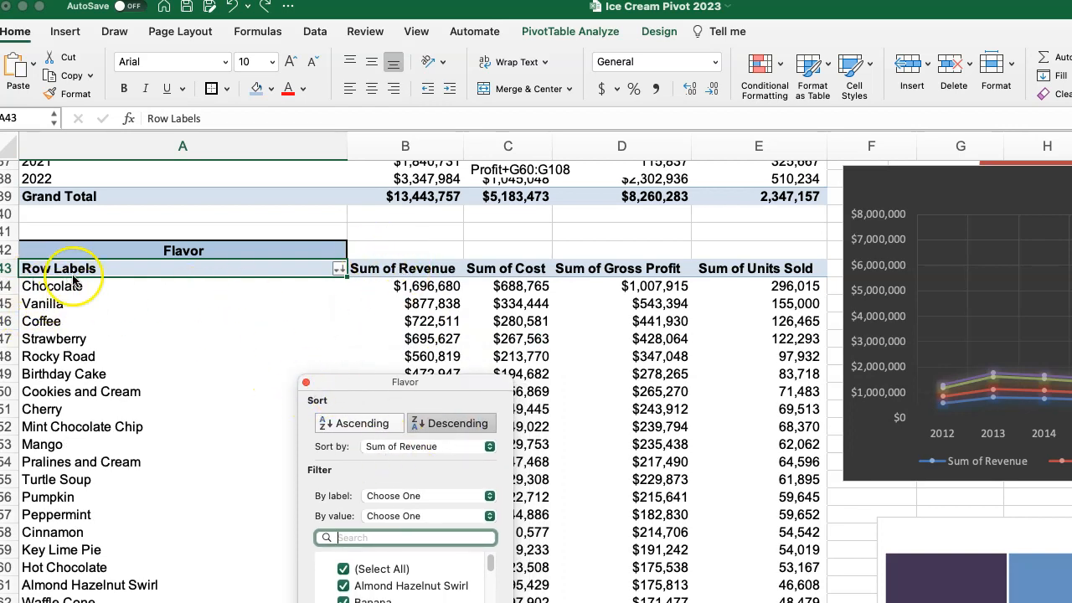
pyautogui.click(306, 383)
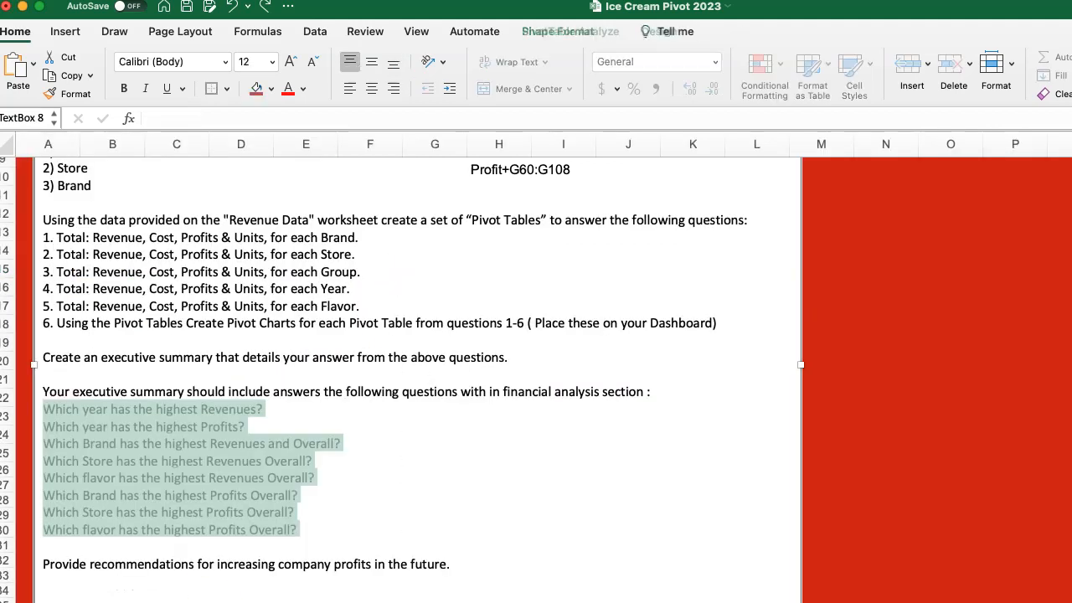
# Recheck the assignment's questions, sort the Year pivot table by Sum of Gross Profit in descending order, and select the 2022 gross profit.
pyautogui.click(179, 477)
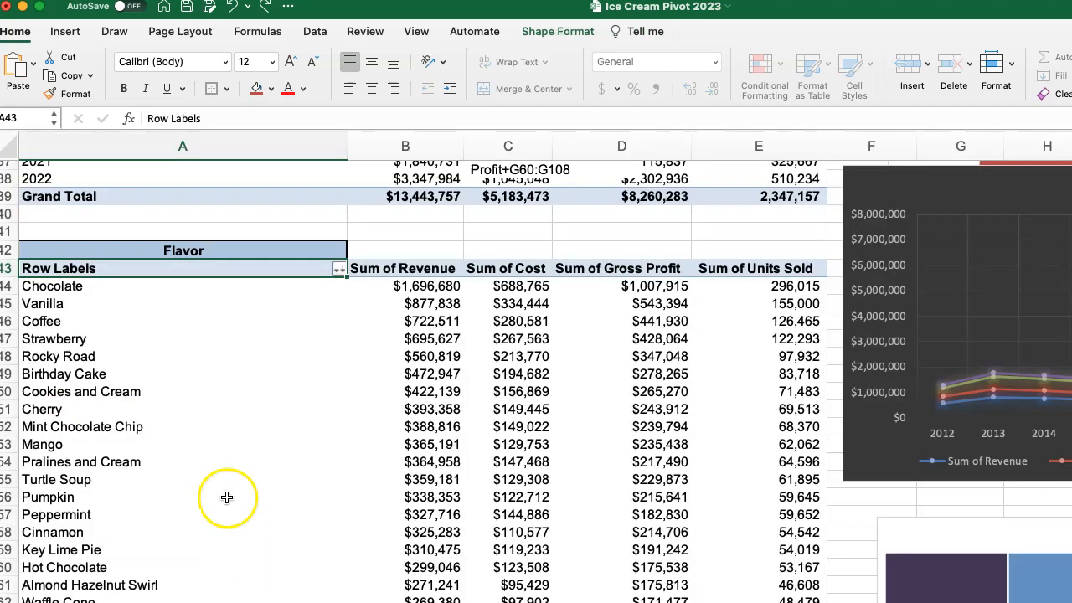
pyautogui.scroll(10, 240, 450)
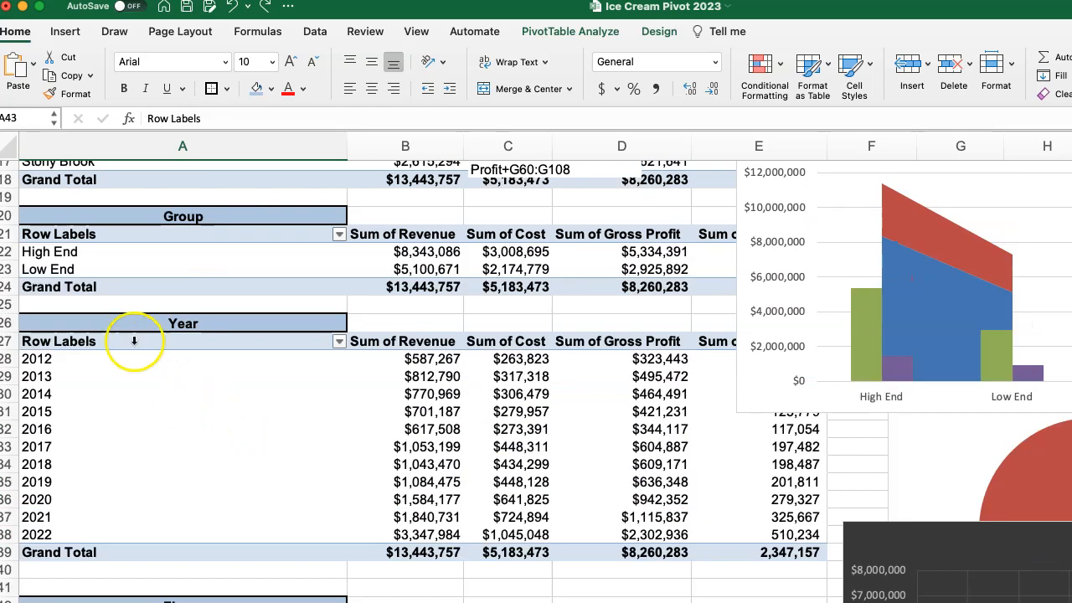
pyautogui.click(339, 341)
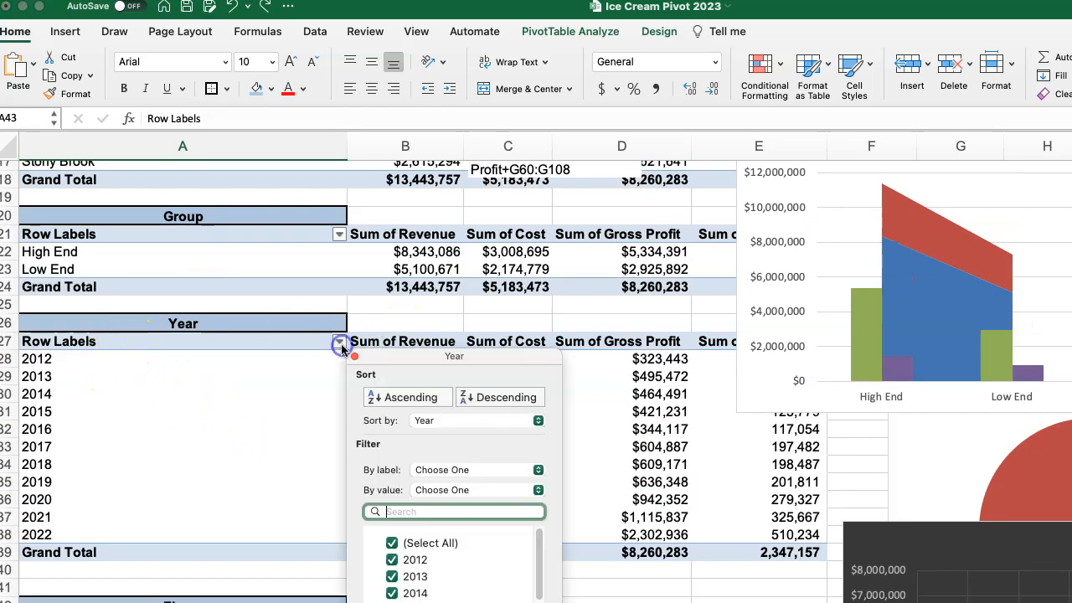
pyautogui.click(435, 424)
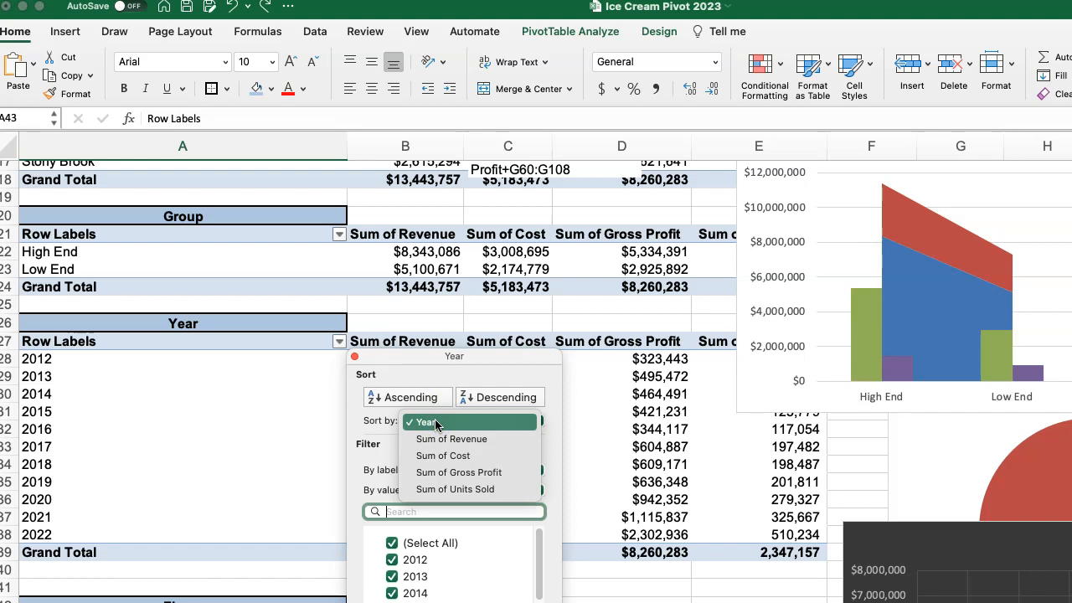
pyautogui.click(444, 474)
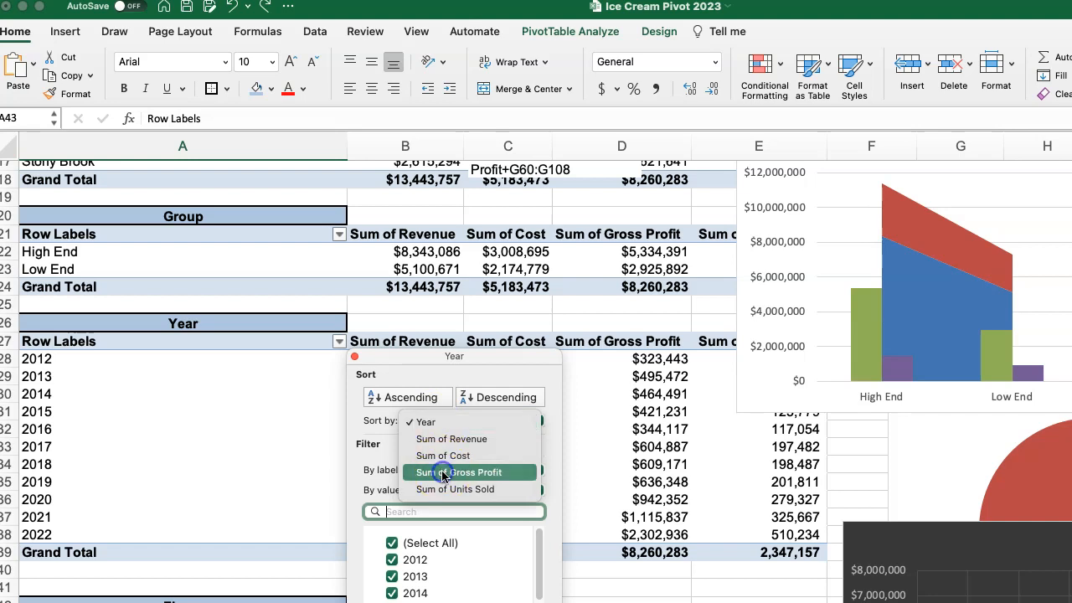
pyautogui.click(481, 399)
pyautogui.click(530, 397)
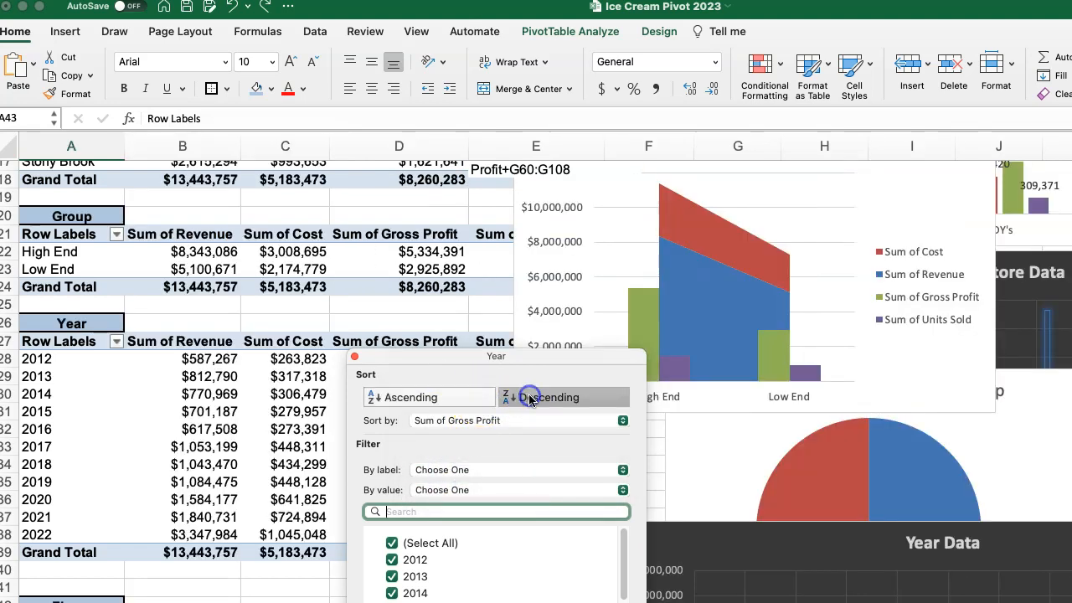
pyautogui.click(354, 355)
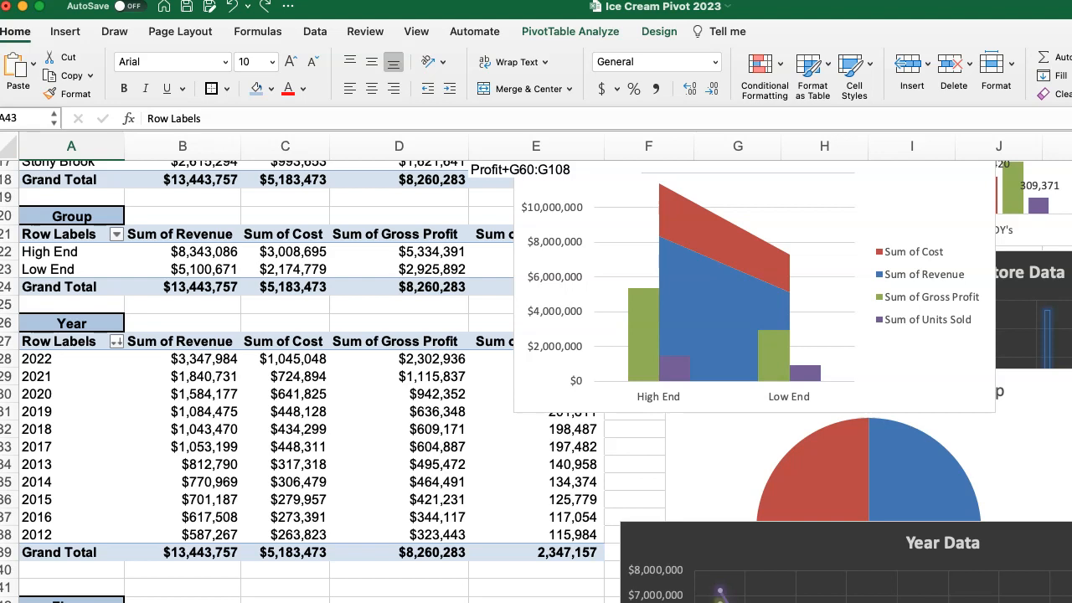
pyautogui.click(368, 360)
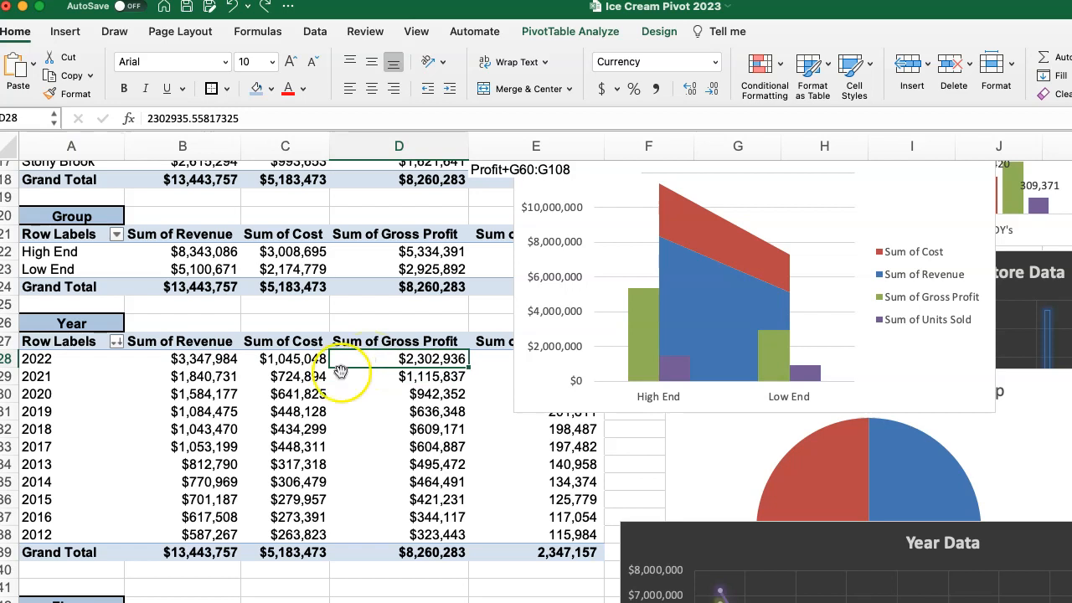
pyautogui.scroll(5, 105, 425)
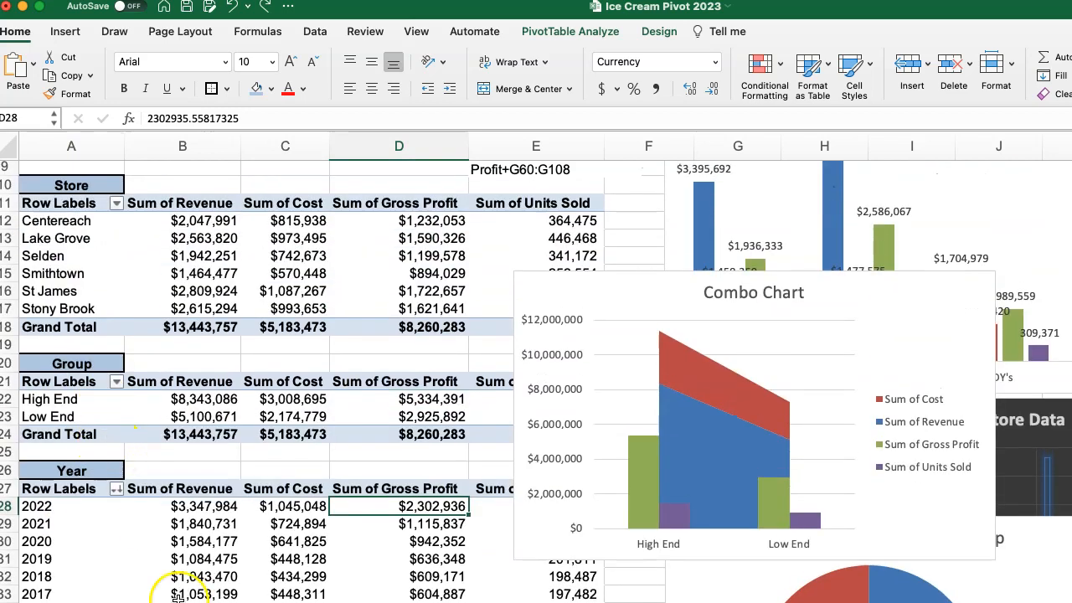
pyautogui.click(116, 382)
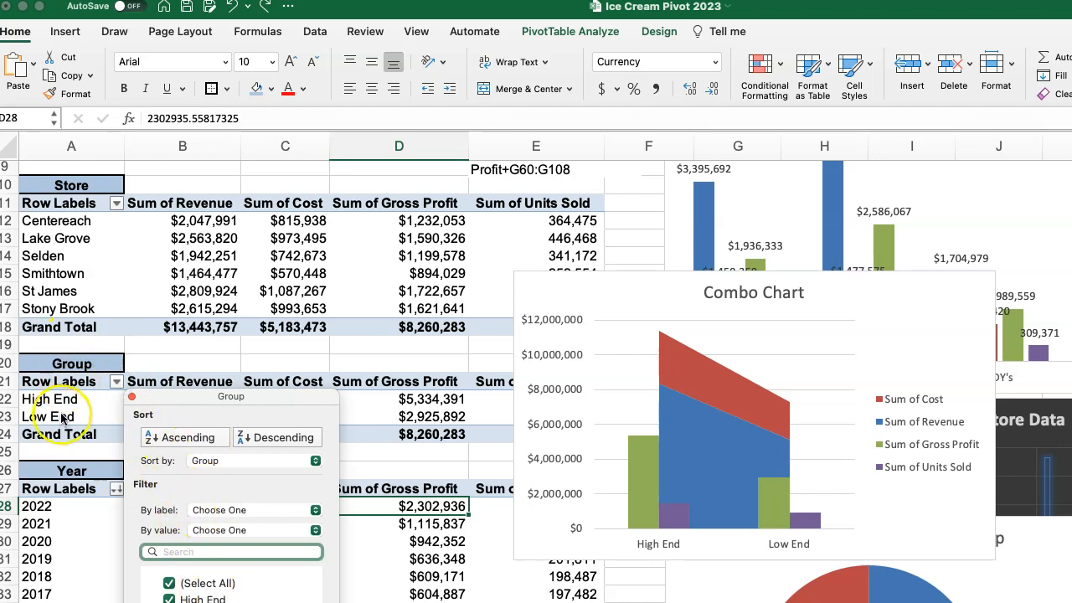
pyautogui.press('Escape')
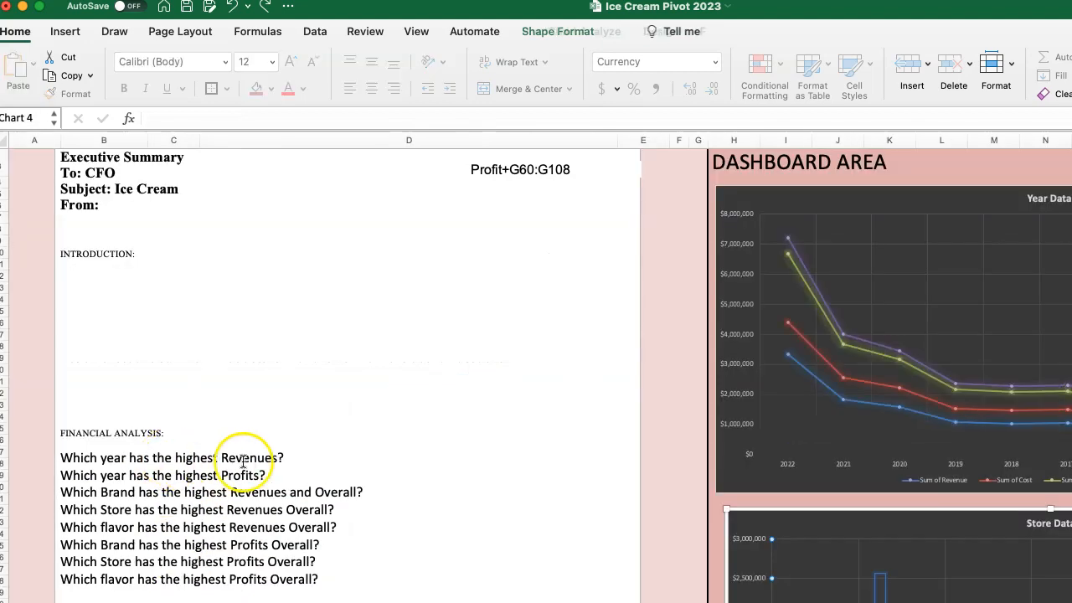
# Read through the revenue and profit questions under FINANCIAL ANALYSIS in the Executive Summary beside the dashboard charts.
pyautogui.scroll(-3, 280, 484)
pyautogui.scroll(-3, 279, 482)
pyautogui.scroll(4, 276, 479)
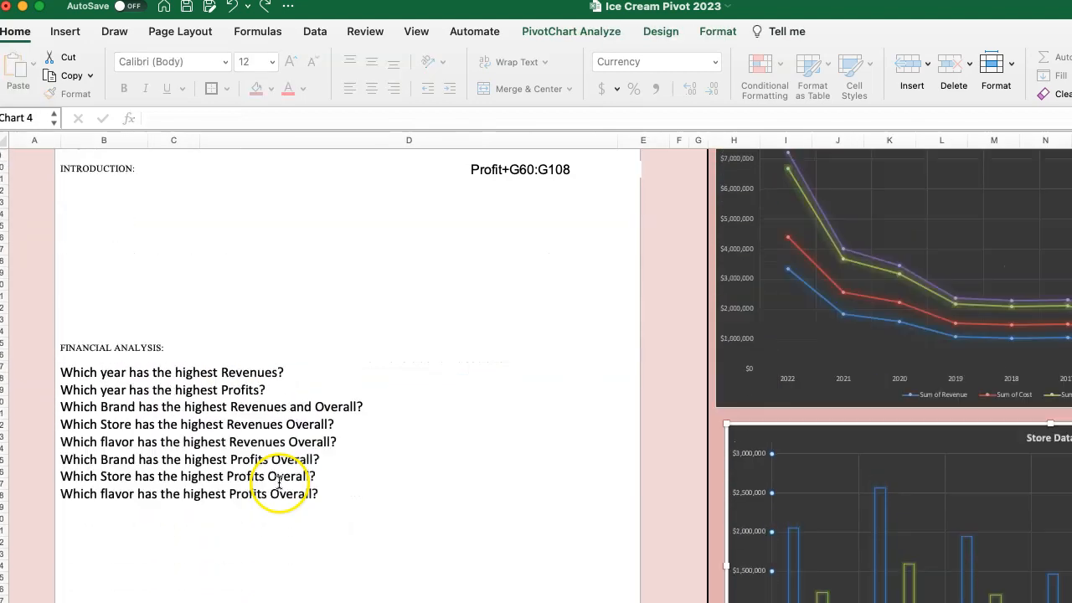
pyautogui.scroll(-3, 276, 473)
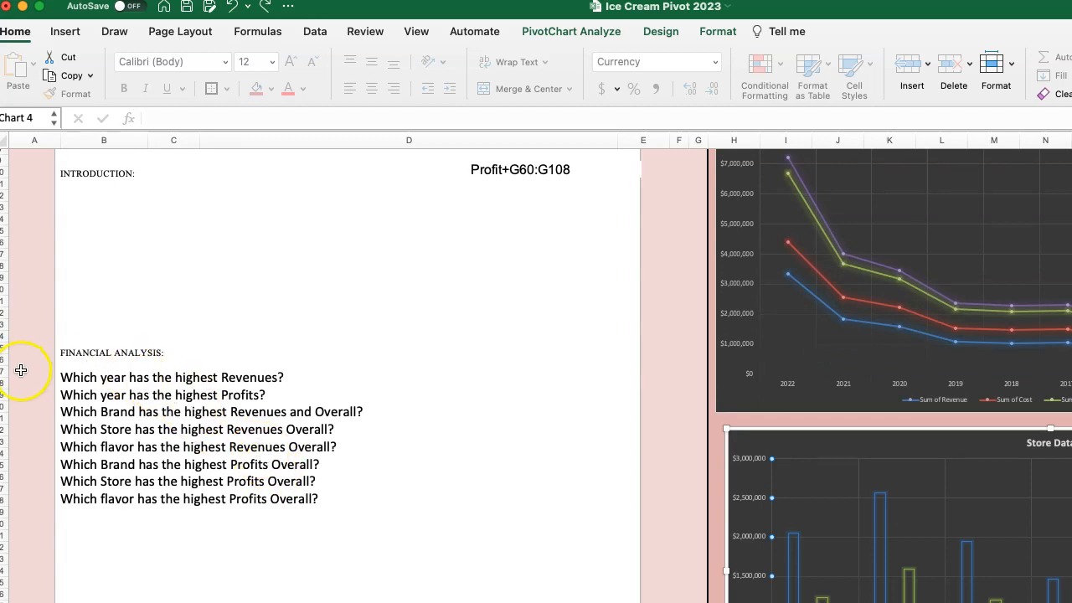
pyautogui.scroll(-3, 328, 486)
pyautogui.scroll(1, 110, 268)
pyautogui.scroll(-1, 159, 362)
pyautogui.scroll(-3, 189, 402)
pyautogui.scroll(1, 159, 252)
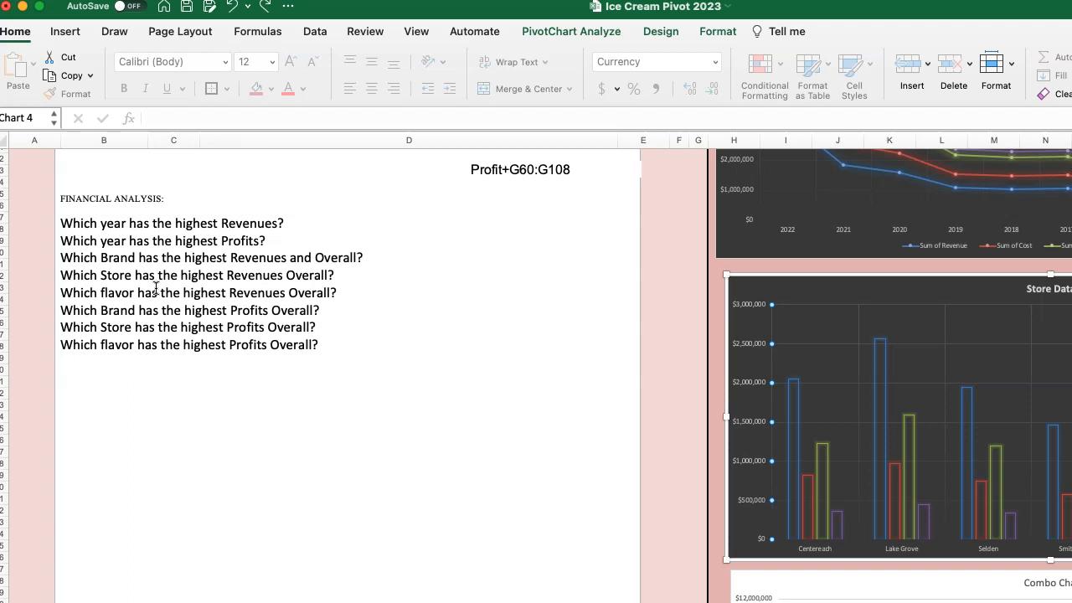
# Review the Executive Summary's introduction and financial questions, and place the cursor on the line below RECOMMENDATIONS.
pyautogui.click(248, 445)
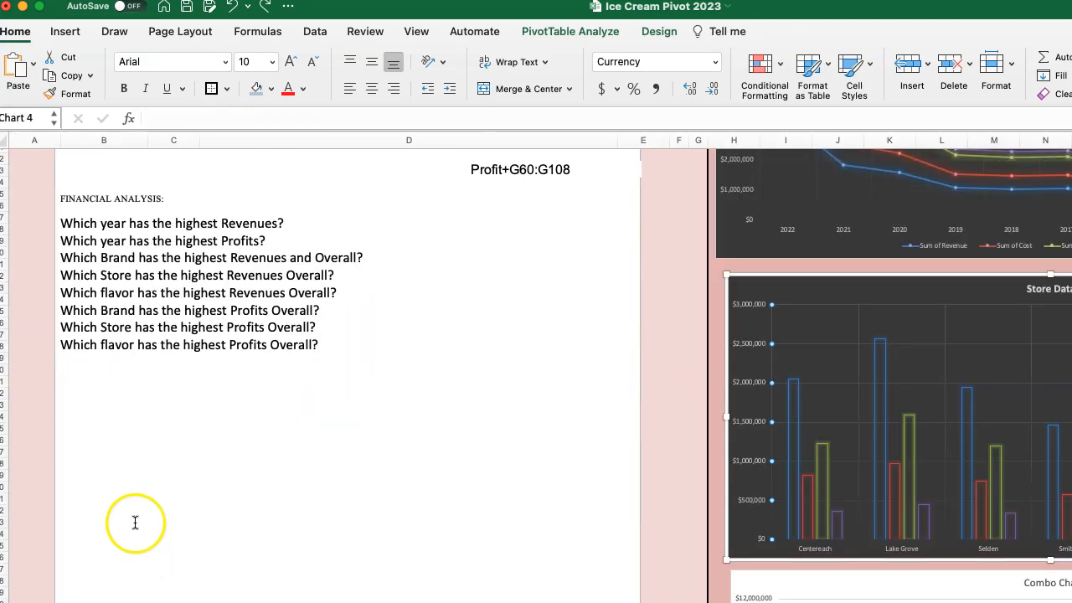
pyautogui.scroll(5, 176, 277)
pyautogui.scroll(-5, 190, 321)
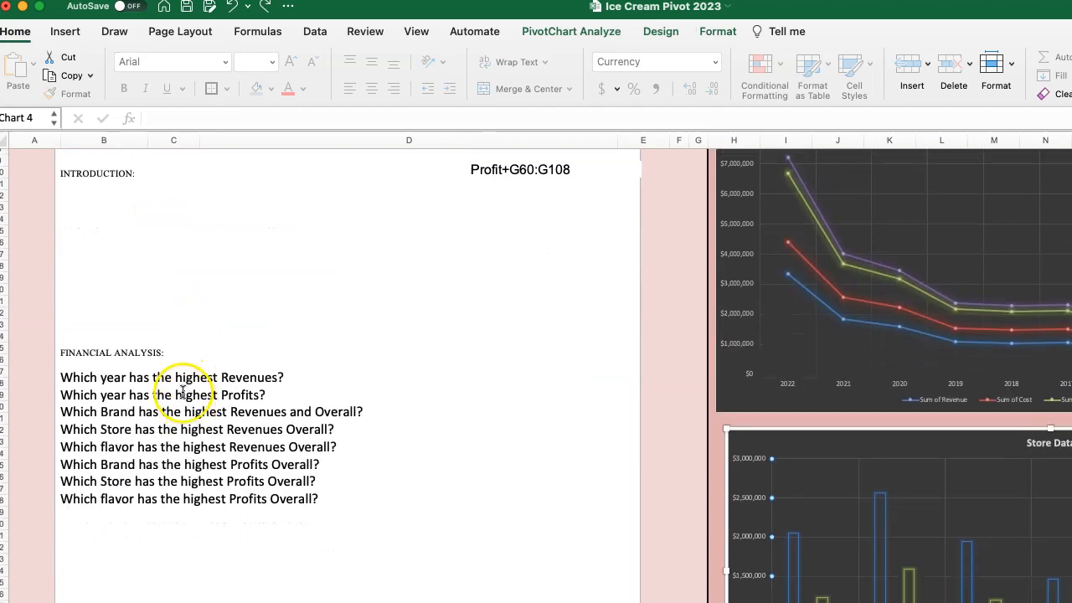
pyautogui.scroll(-15, 188, 402)
pyautogui.click(116, 523)
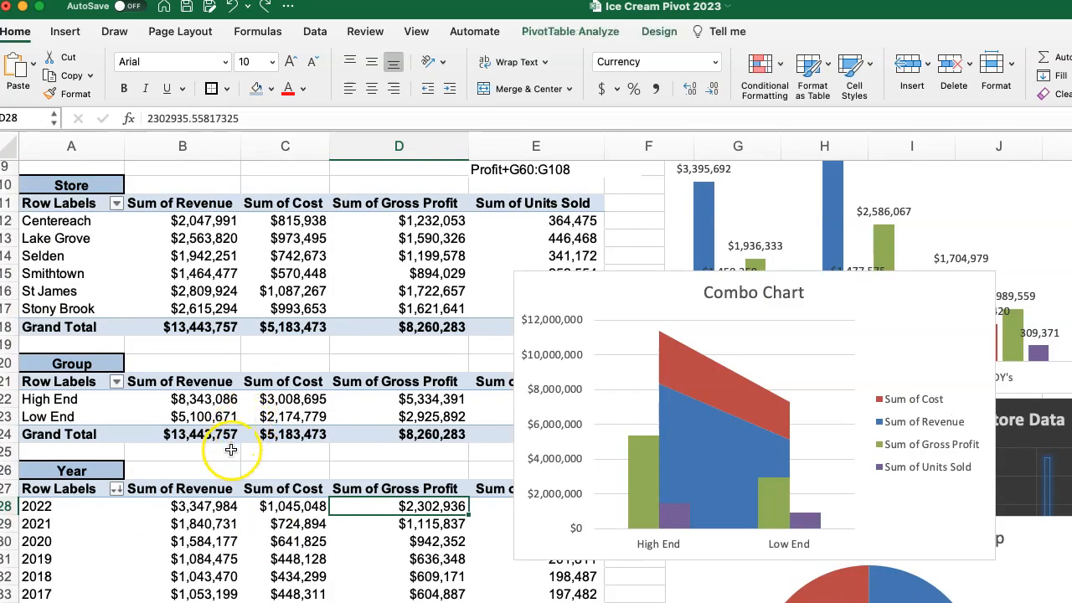
# Sort the Flavor pivot table by Sum of Gross Profit in descending order.
pyautogui.scroll(-5, 228, 418)
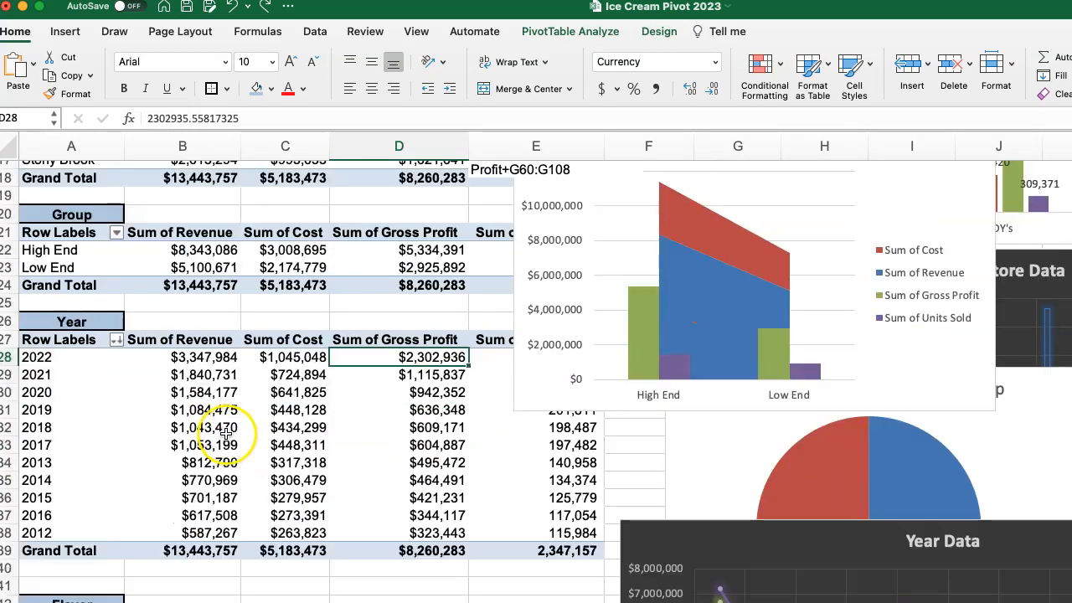
pyautogui.scroll(-5, 226, 436)
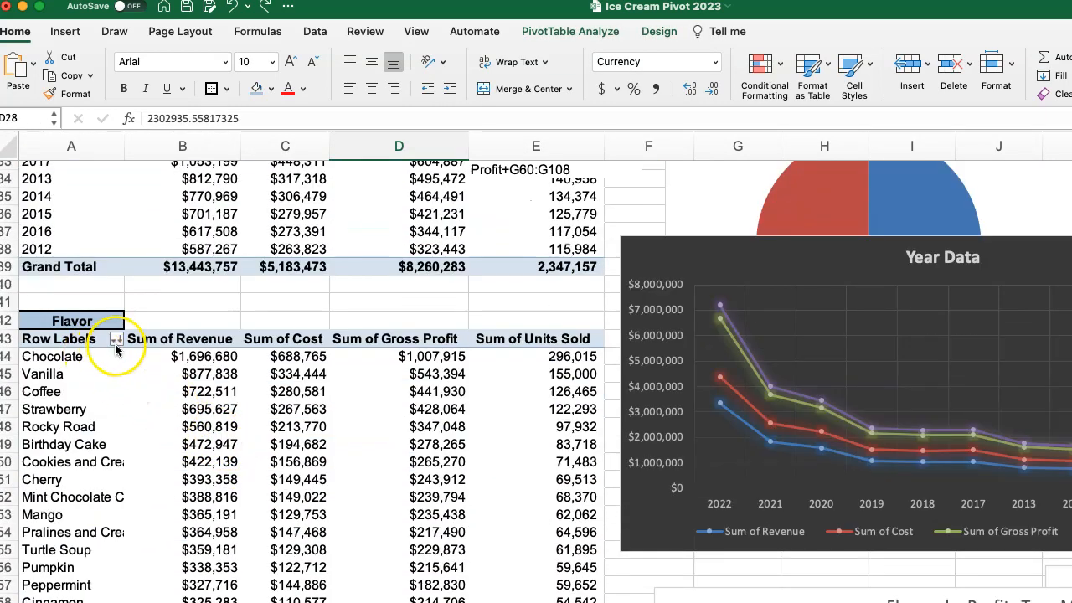
pyautogui.click(116, 345)
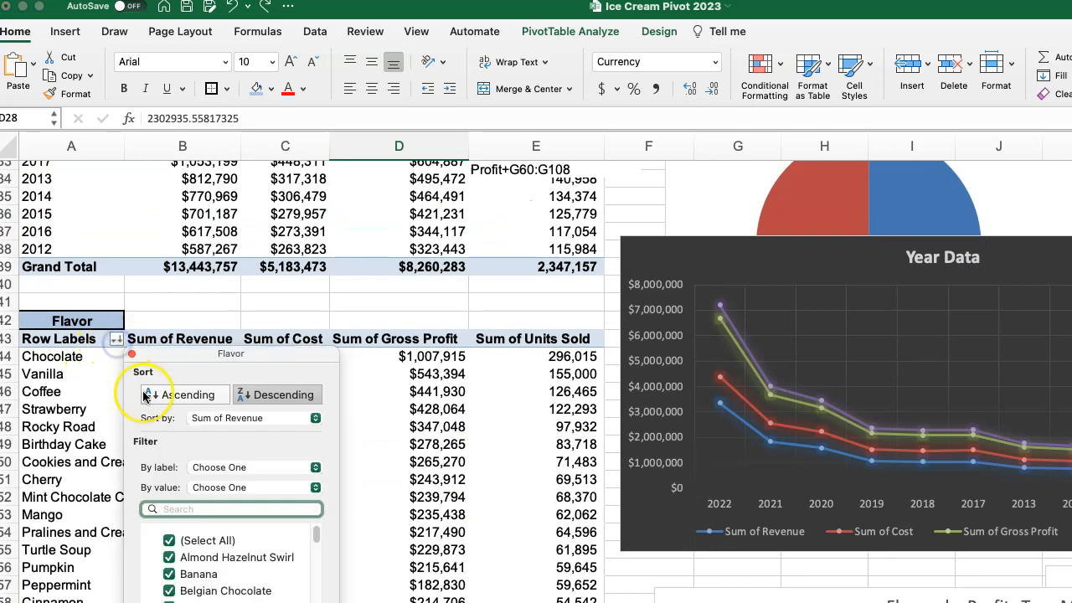
pyautogui.click(216, 418)
pyautogui.click(228, 453)
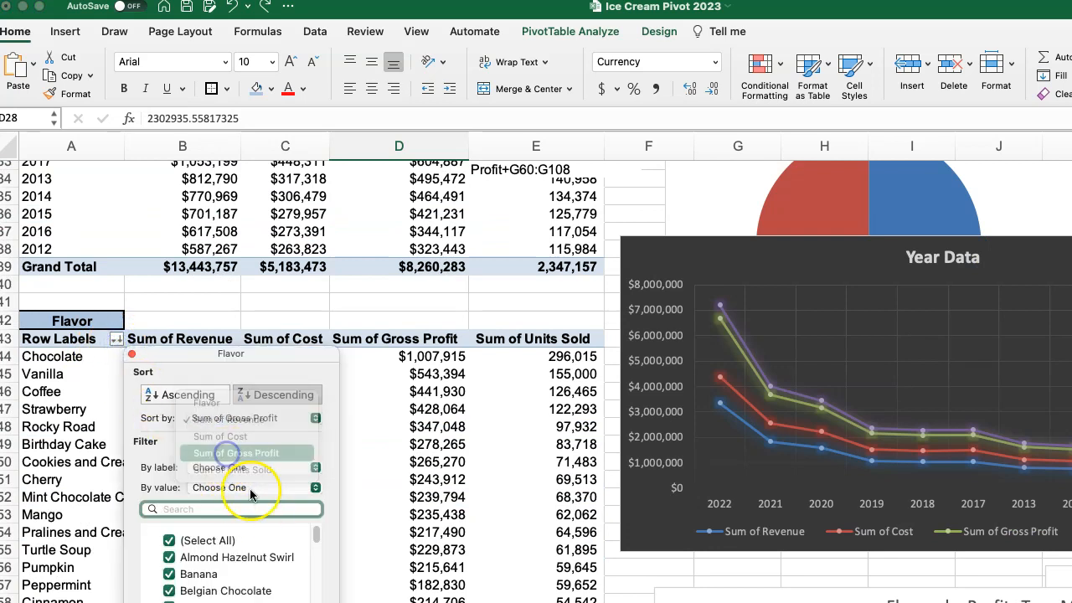
pyautogui.click(305, 395)
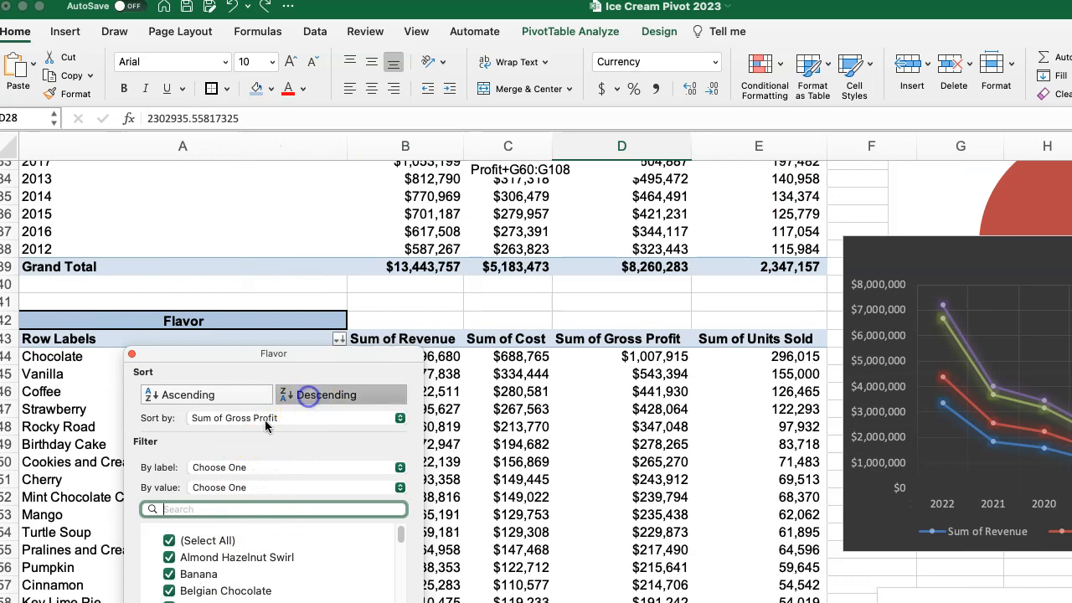
pyautogui.click(131, 355)
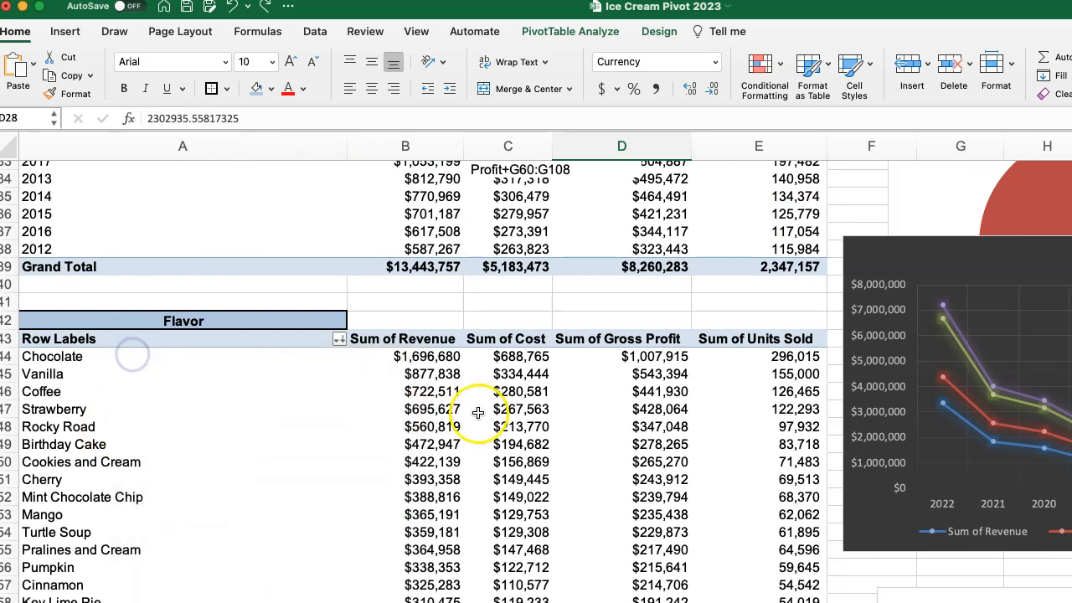
# Select the gross profits from Chocolate to Pumpkin and look through the Flavor pivot table down to its Grand Total.
pyautogui.moveTo(620, 356); pyautogui.dragTo(630, 561)
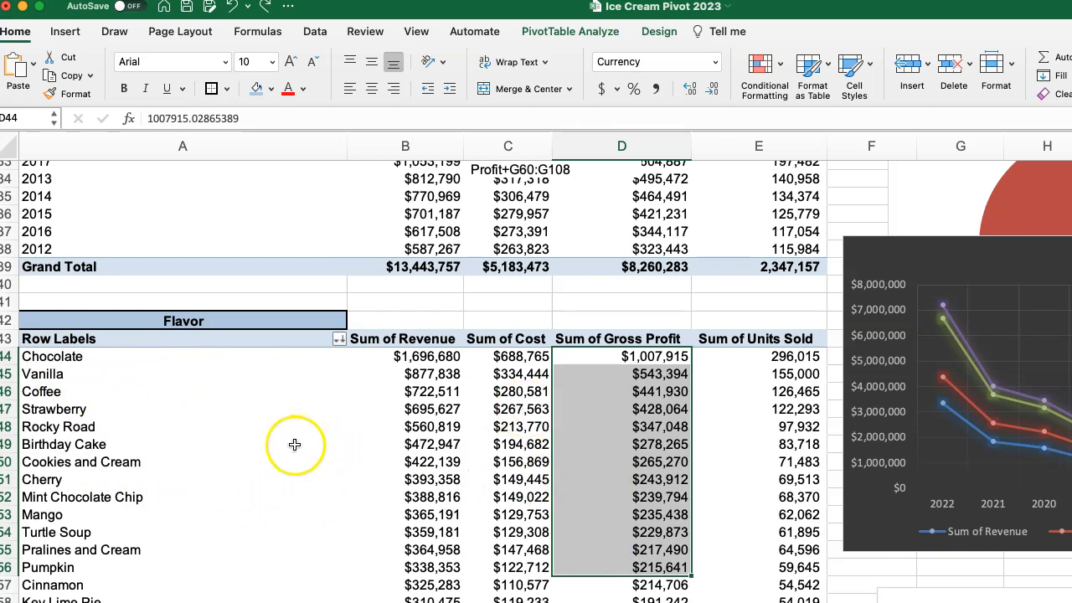
pyautogui.scroll(-12, 288, 456)
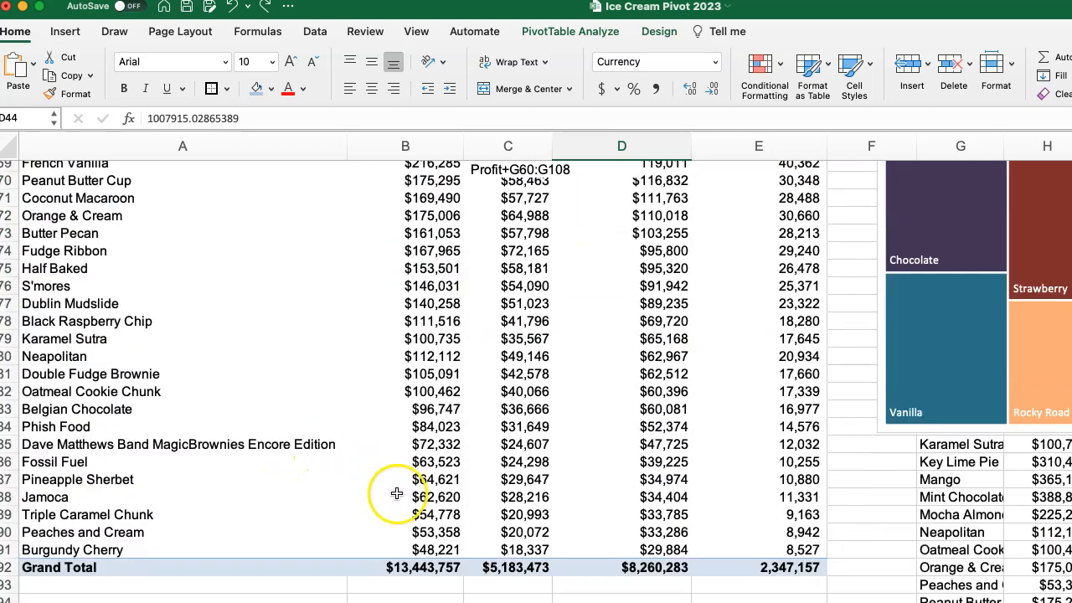
pyautogui.scroll(-3, 397, 495)
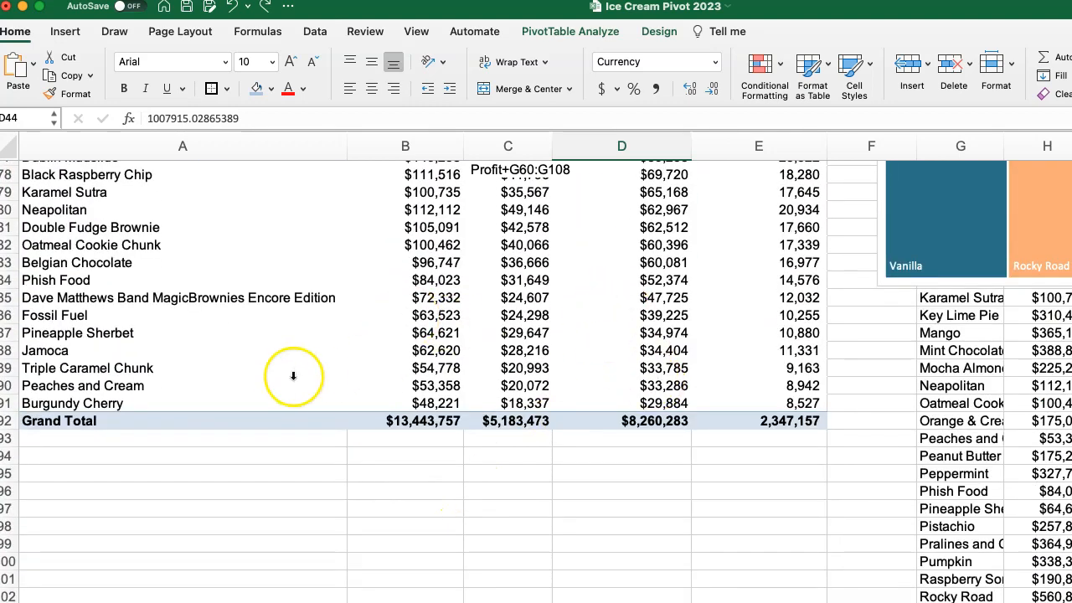
pyautogui.scroll(14, 293, 376)
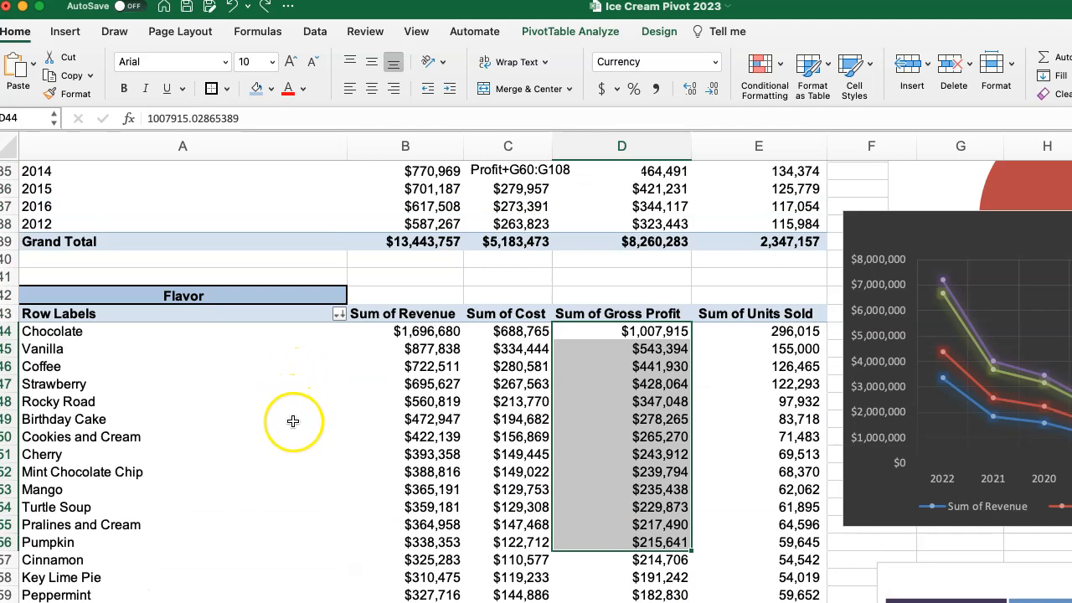
pyautogui.click(295, 422)
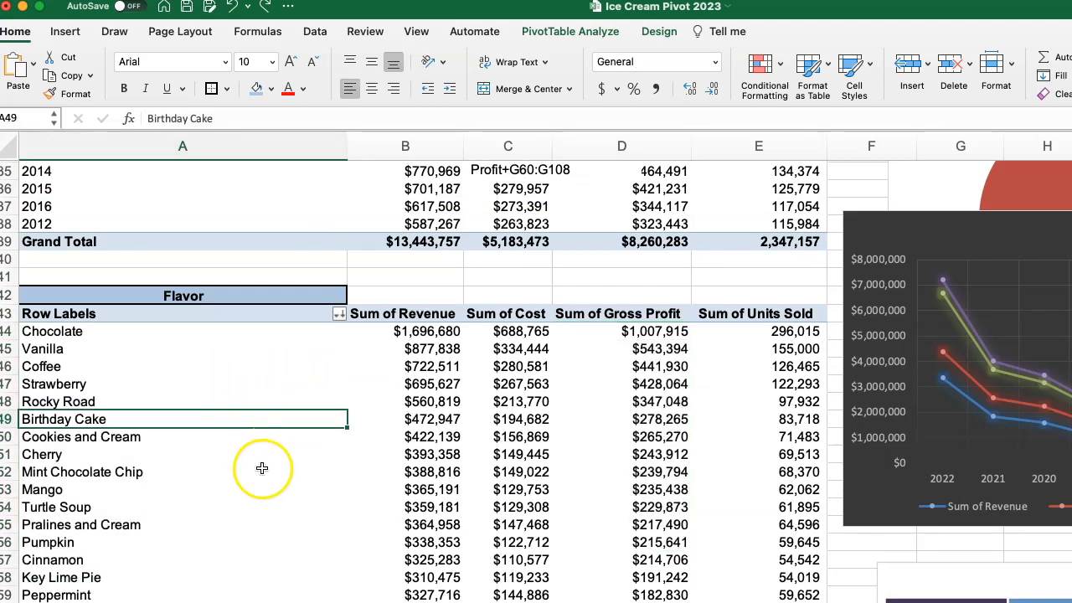
# Look over the ice cream source data, including its gross margin and operating columns.
pyautogui.click(234, 601)
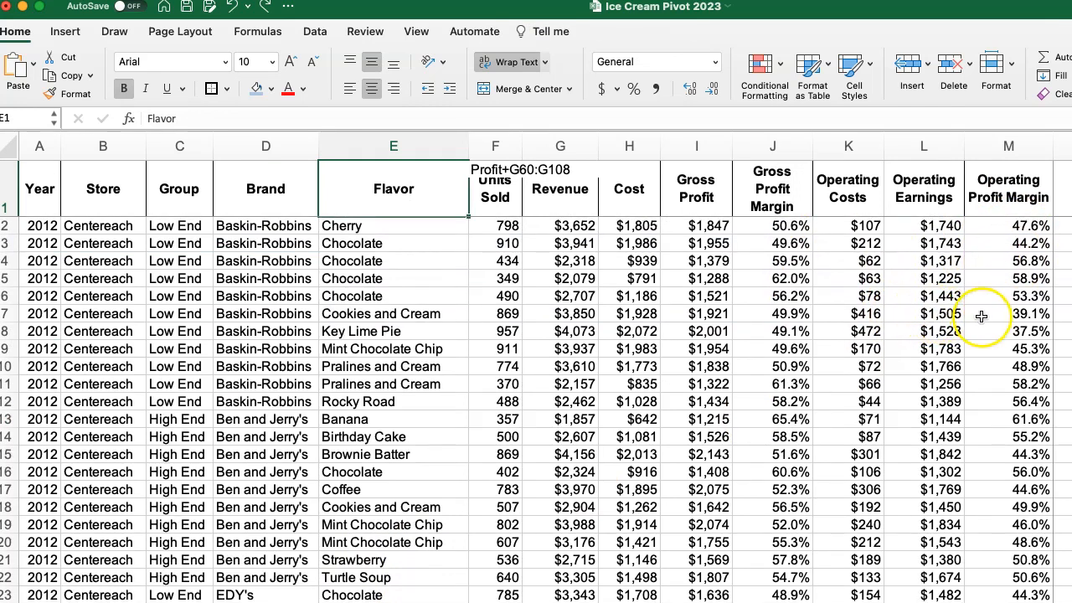
pyautogui.scroll(-3, 682, 335)
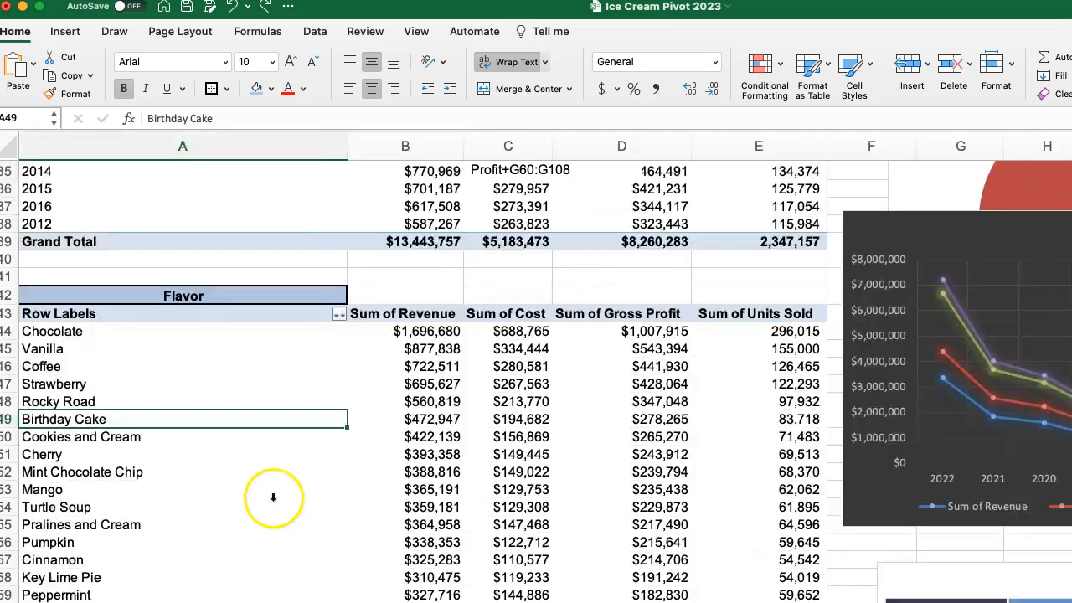
pyautogui.scroll(-15, 235, 486)
# Copy the Brands pivot table with its heading and paste it at A95, below the Flavor pivot table.
pyautogui.scroll(20, 237, 503)
pyautogui.moveTo(57, 186); pyautogui.dragTo(746, 288)
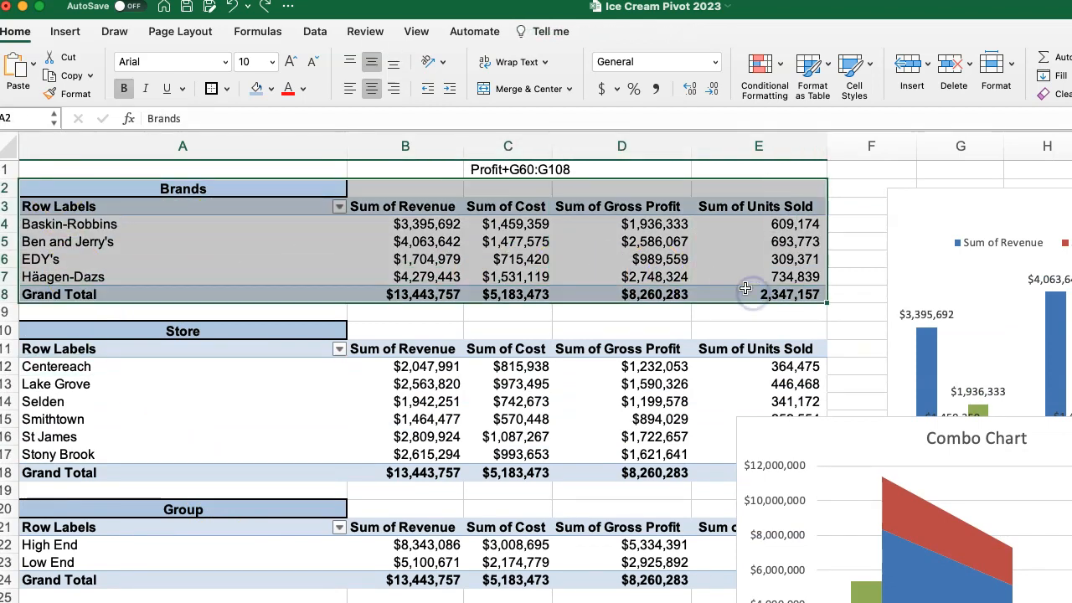
pyautogui.press('super+c')
pyautogui.scroll(-20, 712, 438)
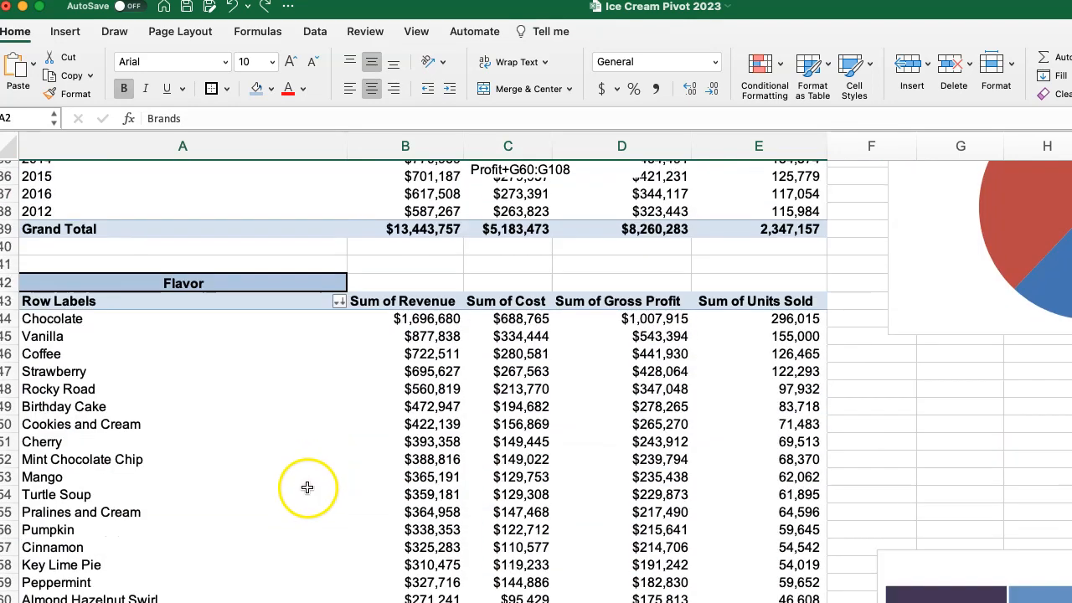
pyautogui.click(60, 452)
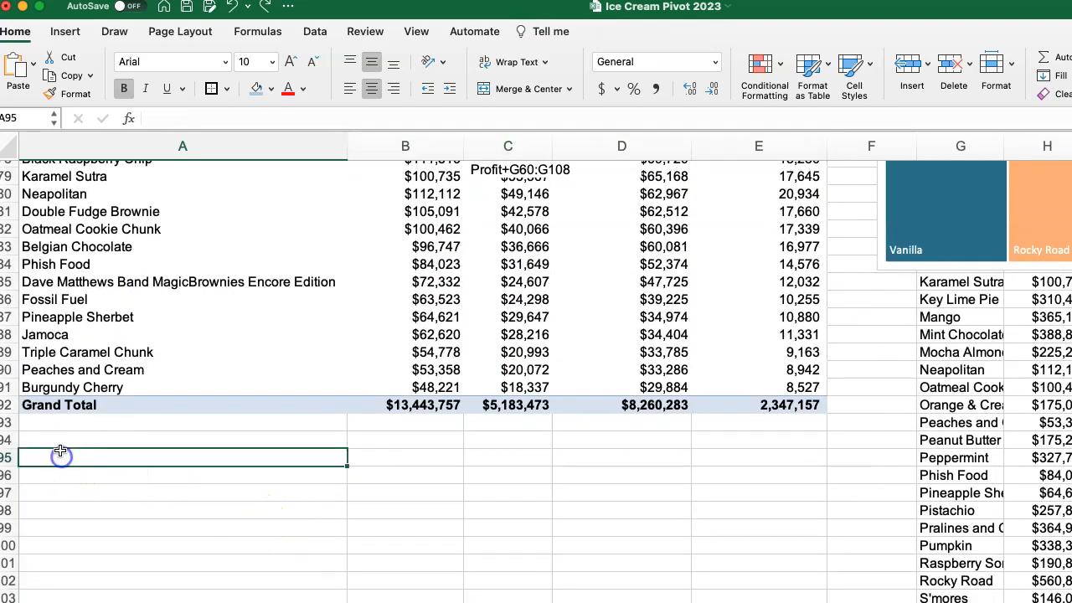
pyautogui.press('super+v')
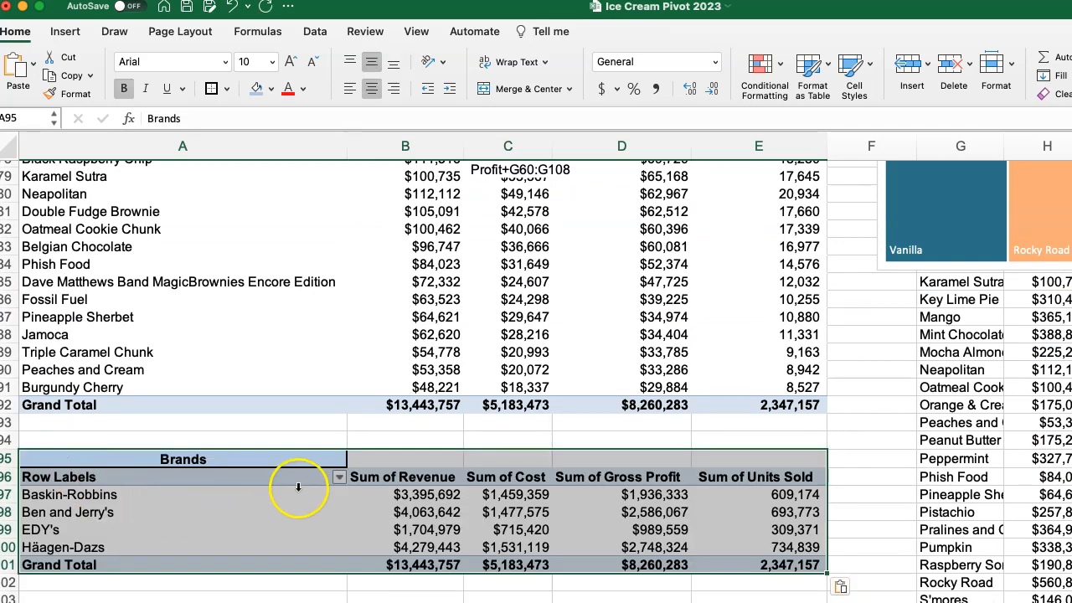
# Rename the heading of the copied pivot table as "Gross Margins" and select Ben and Jerry's within the table.
pyautogui.click(212, 458)
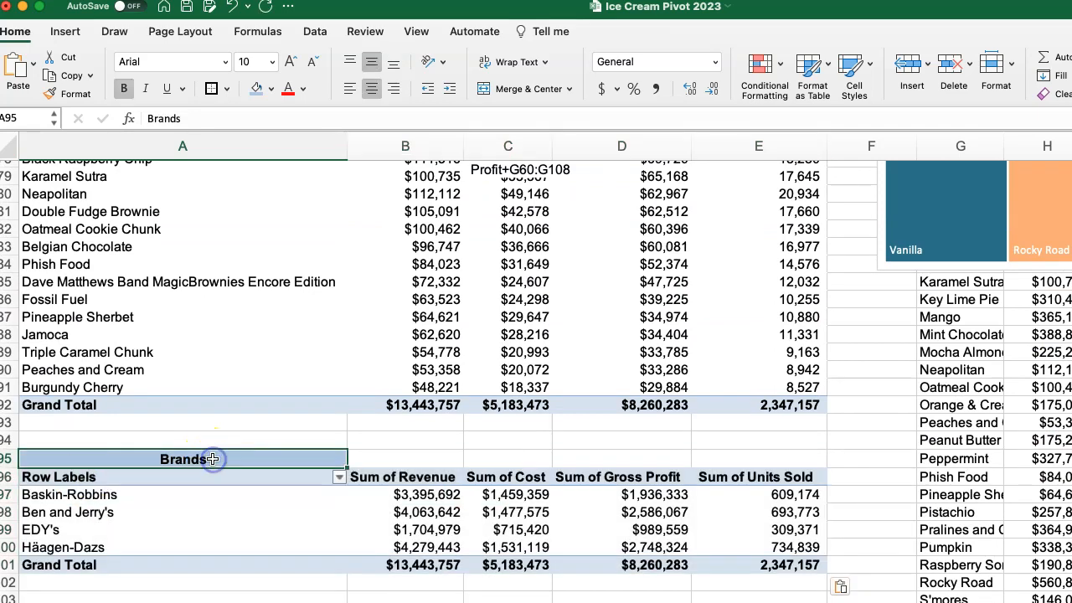
pyautogui.write('Grand Total')
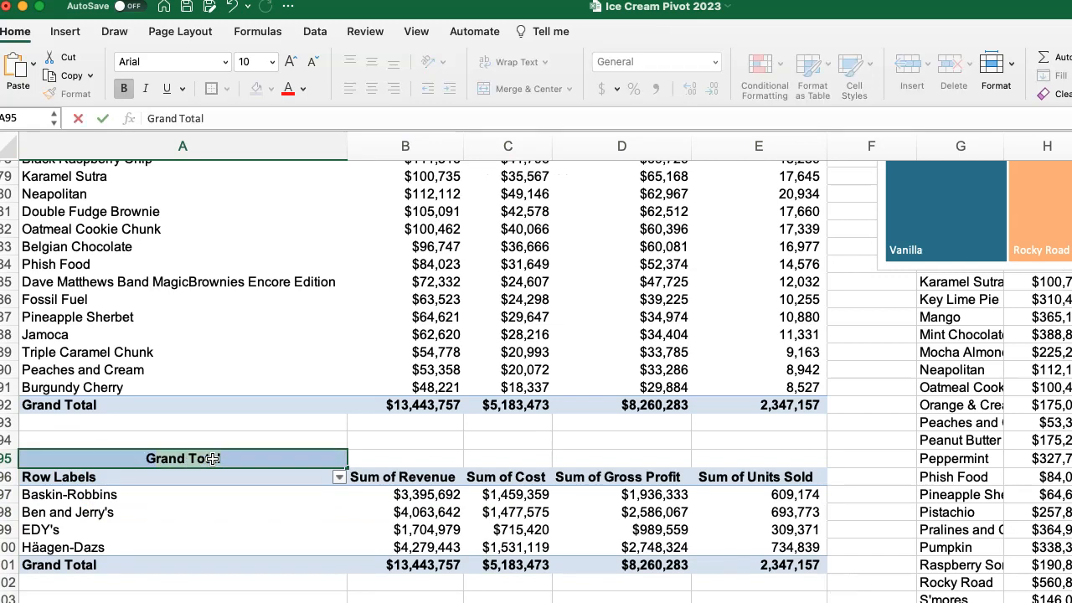
pyautogui.press('BackSpace')
pyautogui.write('o')
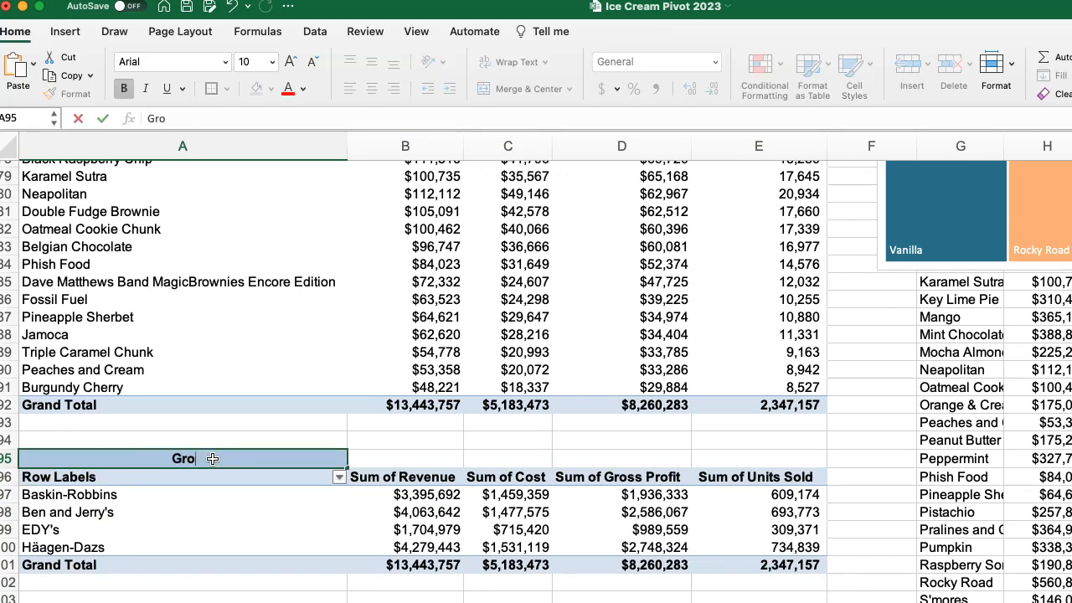
pyautogui.write('ss Margins')
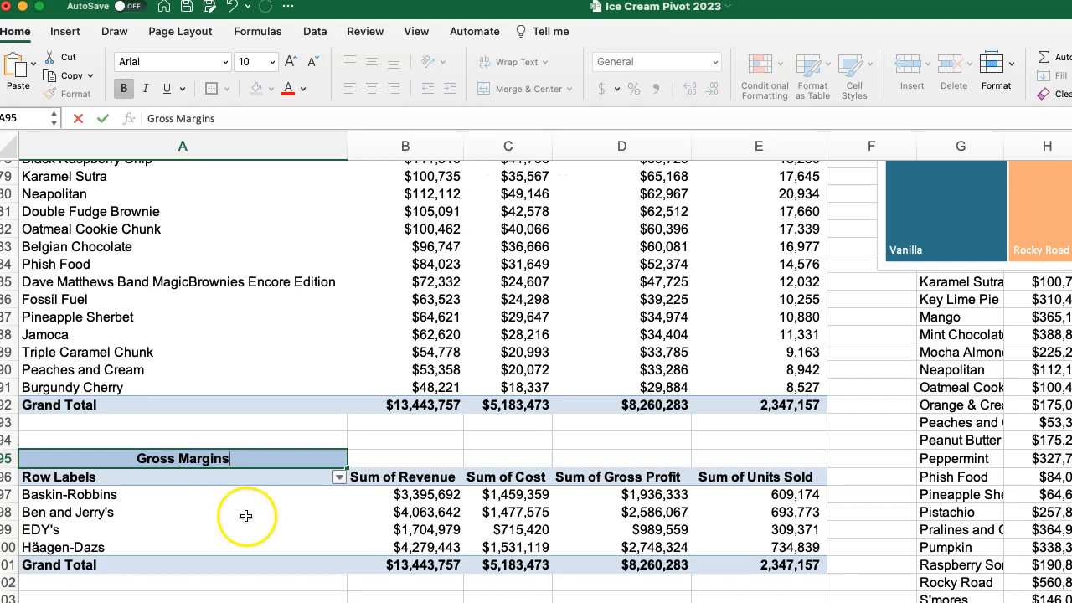
pyautogui.click(244, 512)
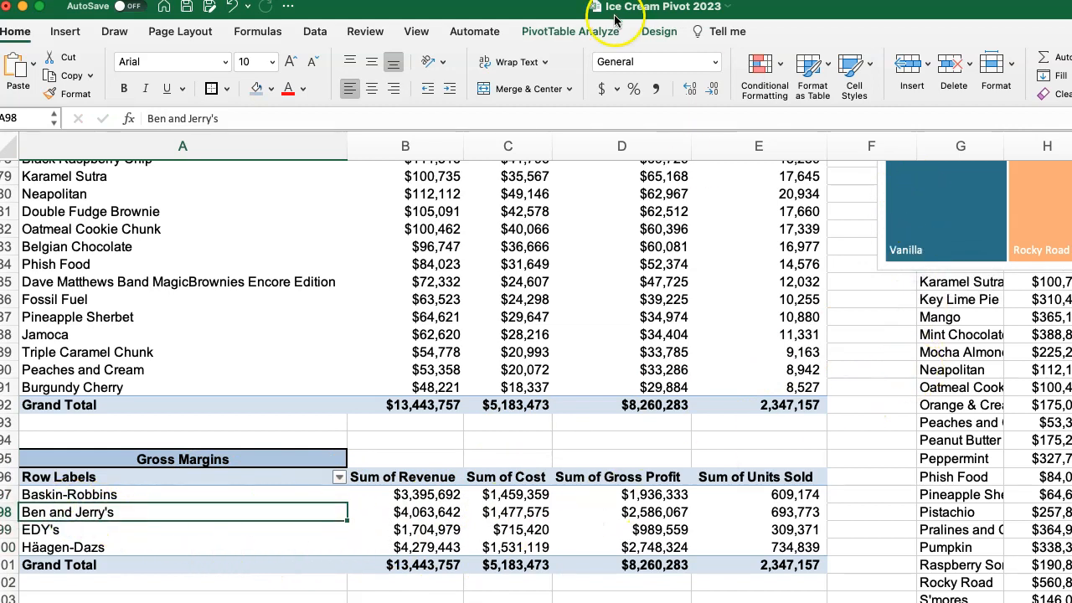
pyautogui.click(565, 34)
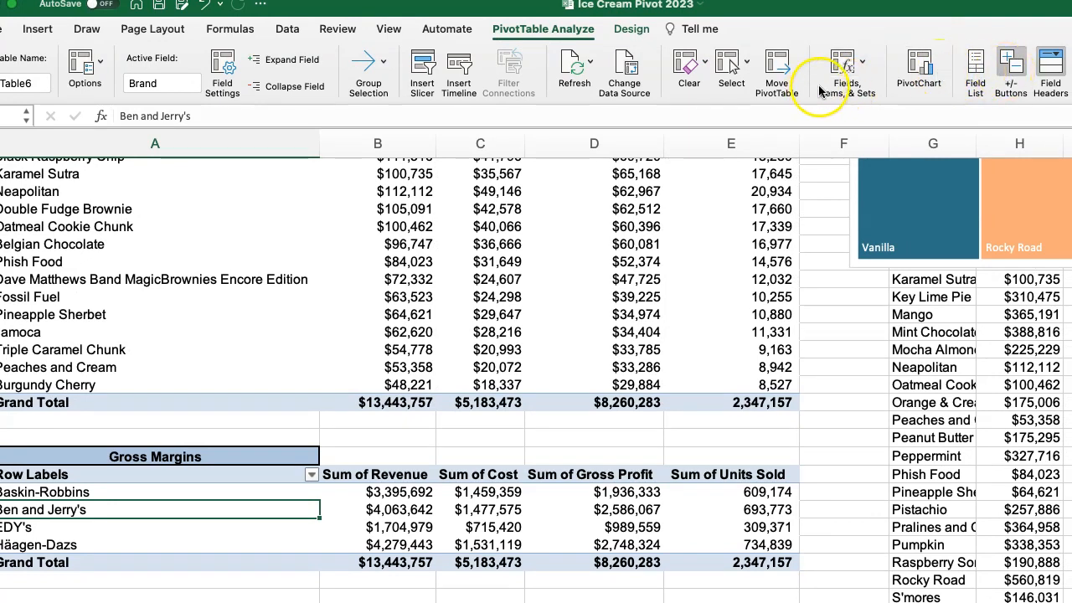
pyautogui.click(848, 71)
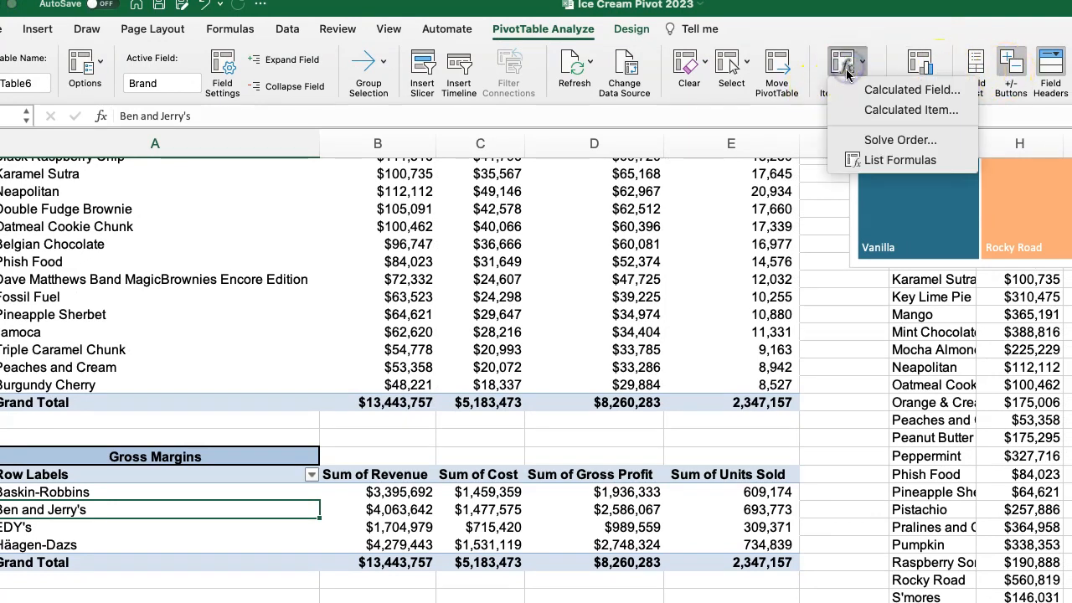
pyautogui.click(1051, 72)
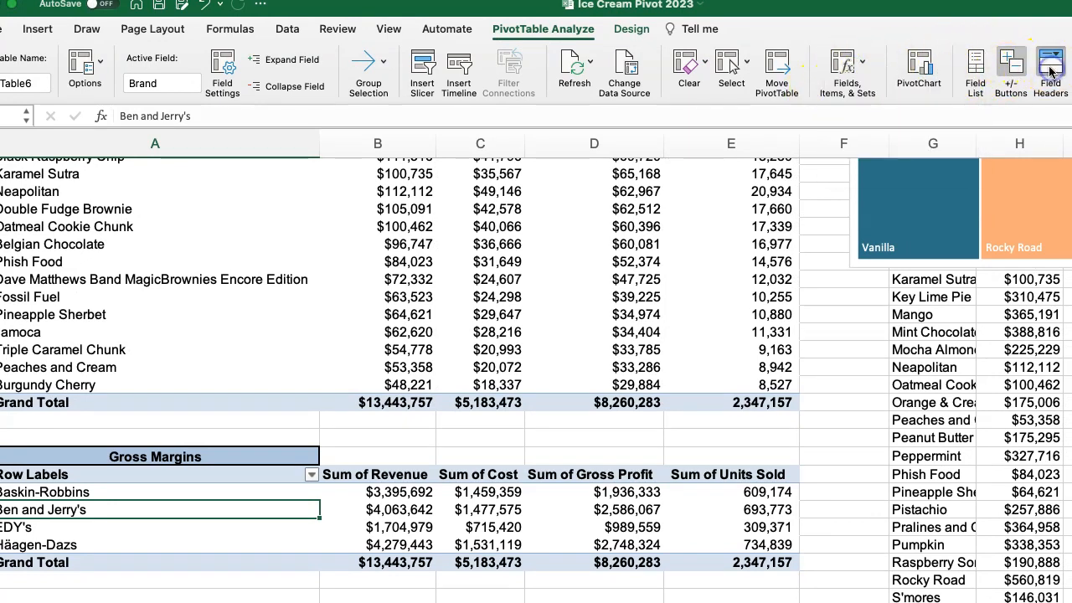
pyautogui.click(1051, 72)
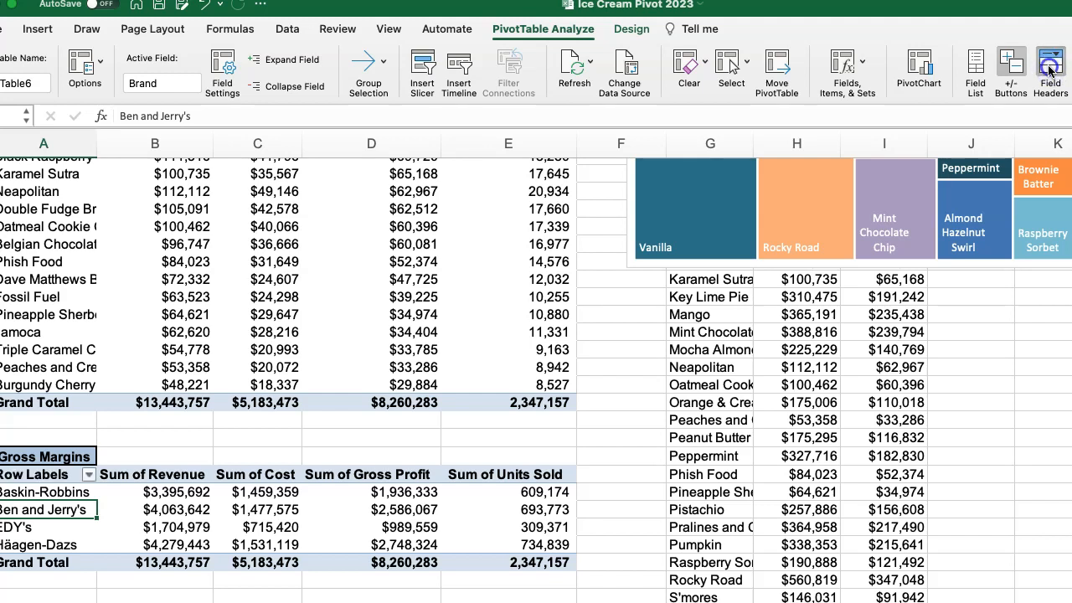
pyautogui.click(1050, 71)
# Turn off the Enable Selection option for pivot tables.
pyautogui.click(769, 84)
pyautogui.click(736, 67)
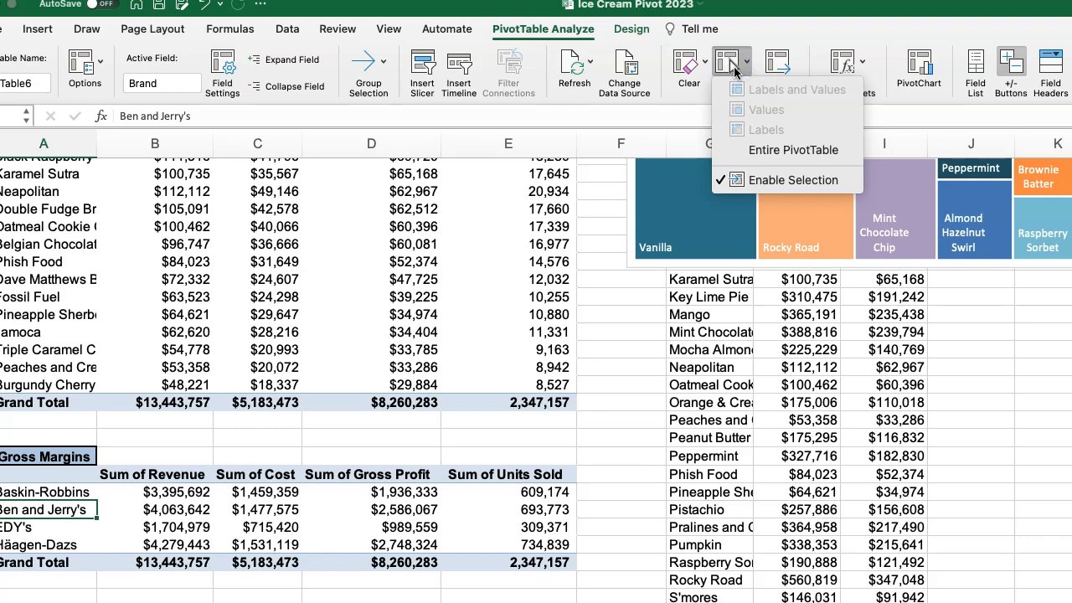
pyautogui.click(791, 179)
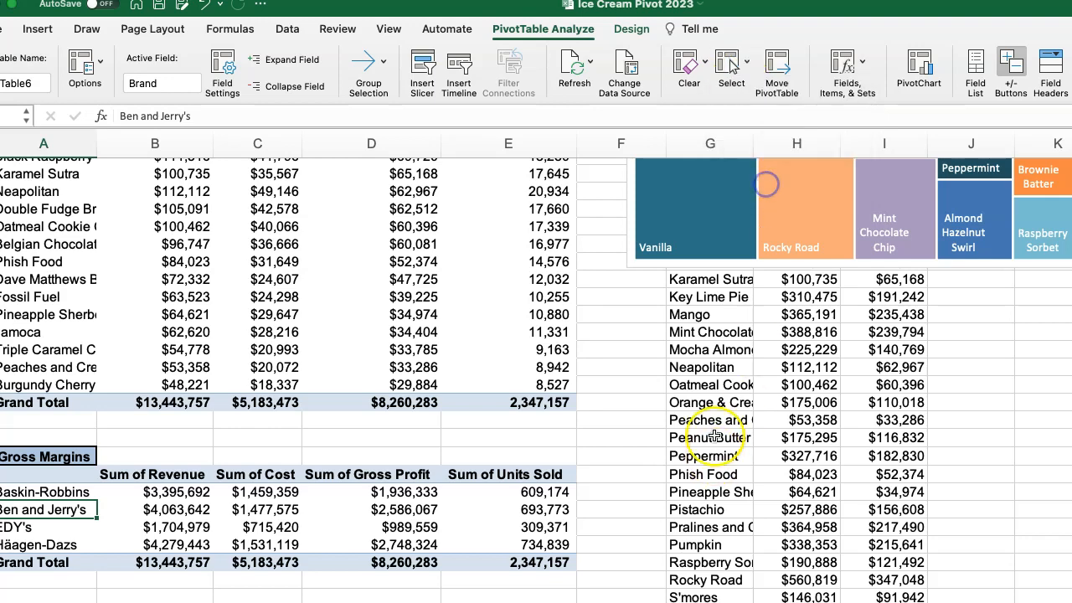
# Show the field list for the Gross Margins pivot table and remove Units Sold, Revenue and Cost from its values.
pyautogui.scroll(15, 704, 386)
pyautogui.scroll(-15, 713, 390)
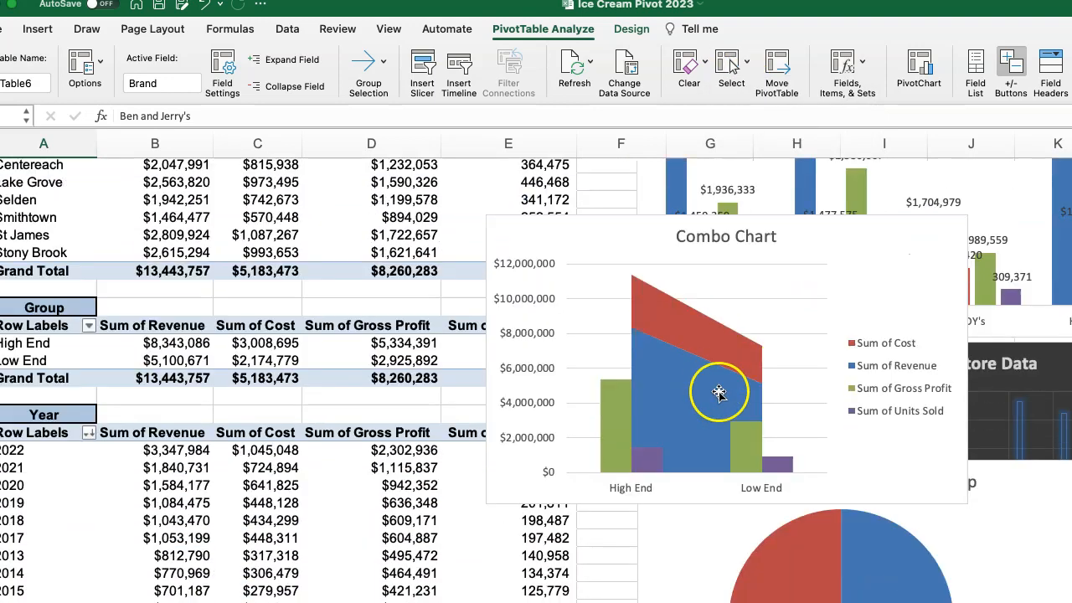
pyautogui.scroll(-15, 720, 394)
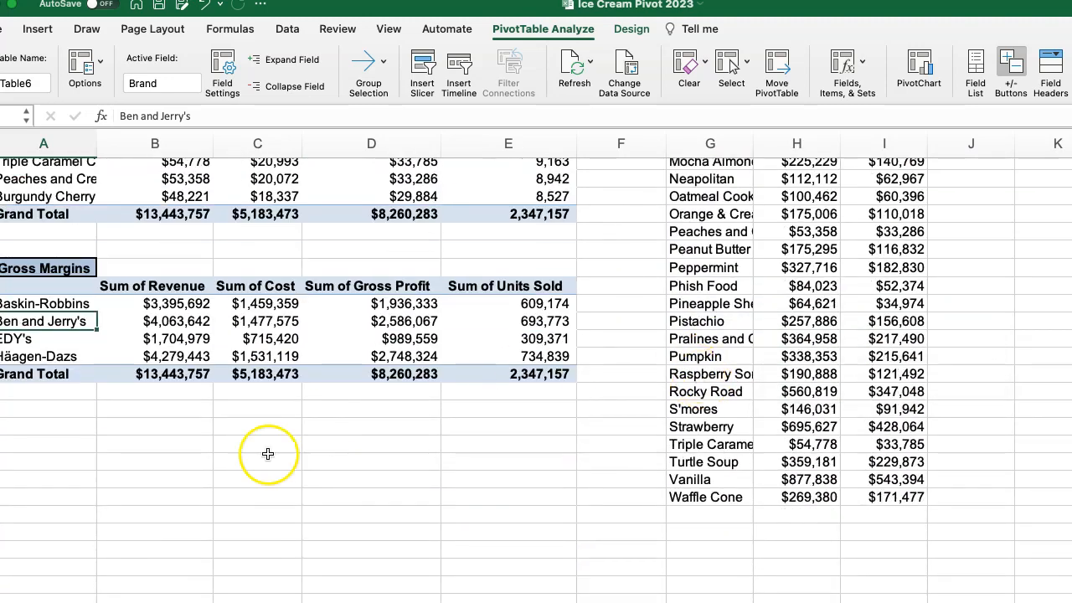
pyautogui.click(18, 339)
pyautogui.click(976, 70)
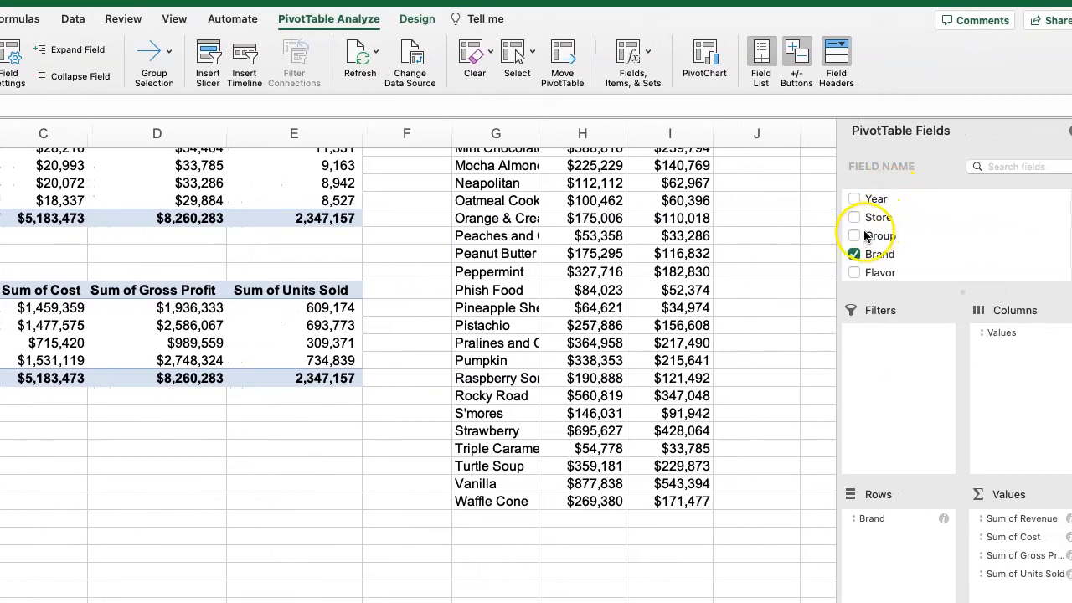
pyautogui.scroll(-3, 868, 239)
pyautogui.scroll(-1, 871, 247)
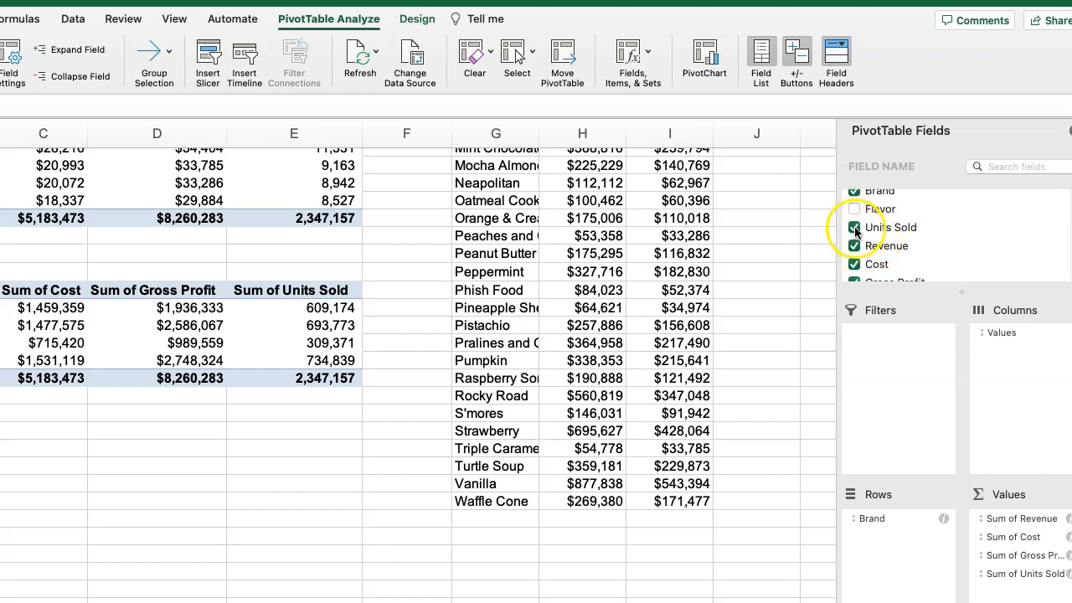
pyautogui.click(854, 228)
pyautogui.click(854, 245)
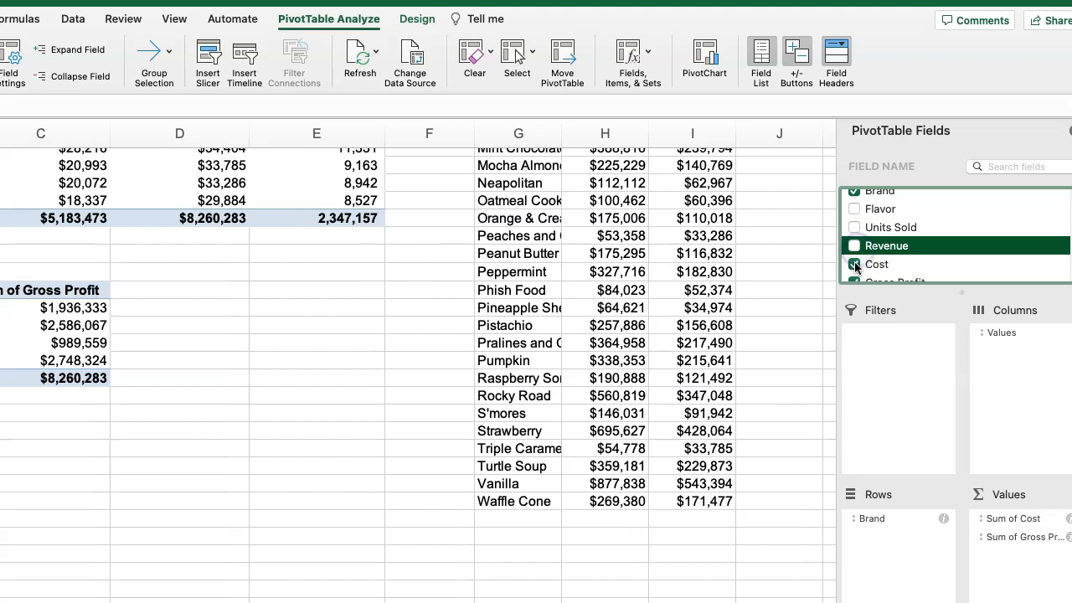
pyautogui.click(854, 264)
# Add Operating Profit Margin to the Gross Margins pivot table's values and summarize it by Average.
pyautogui.scroll(-1, 869, 262)
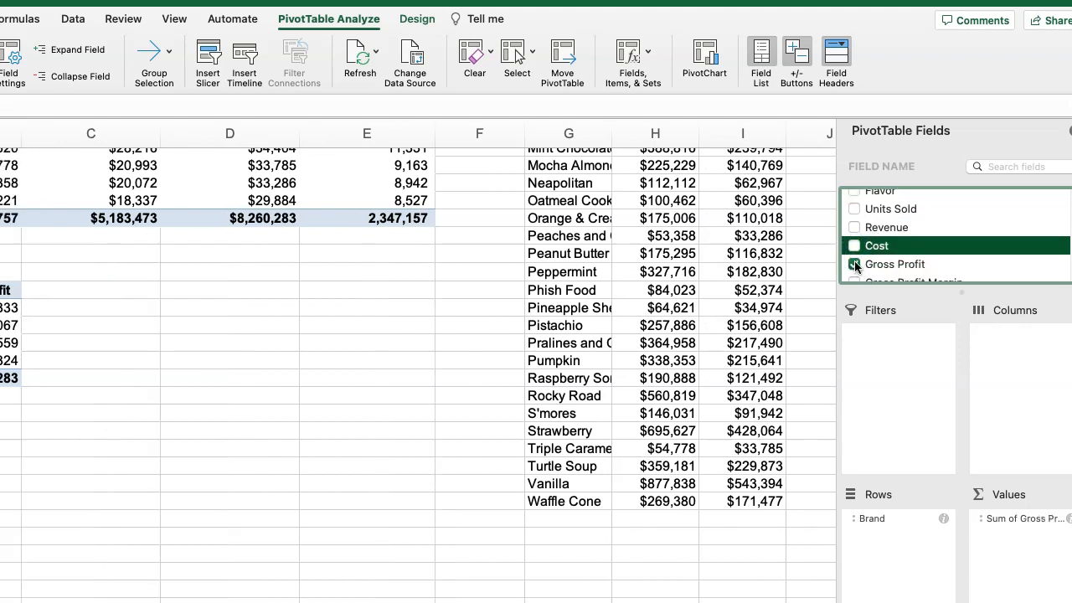
pyautogui.scroll(-4, 855, 267)
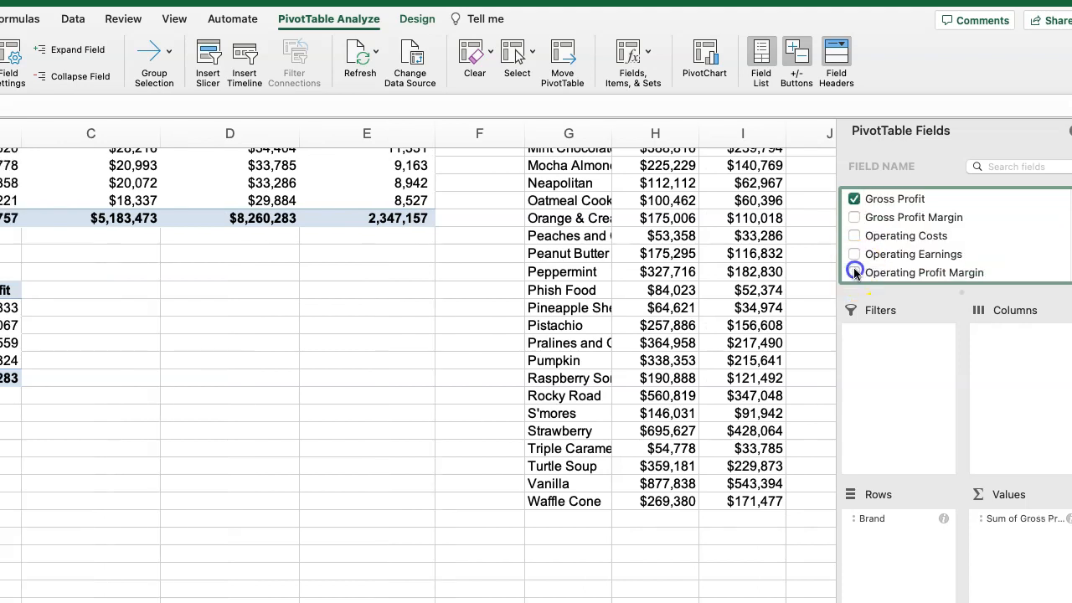
pyautogui.click(854, 272)
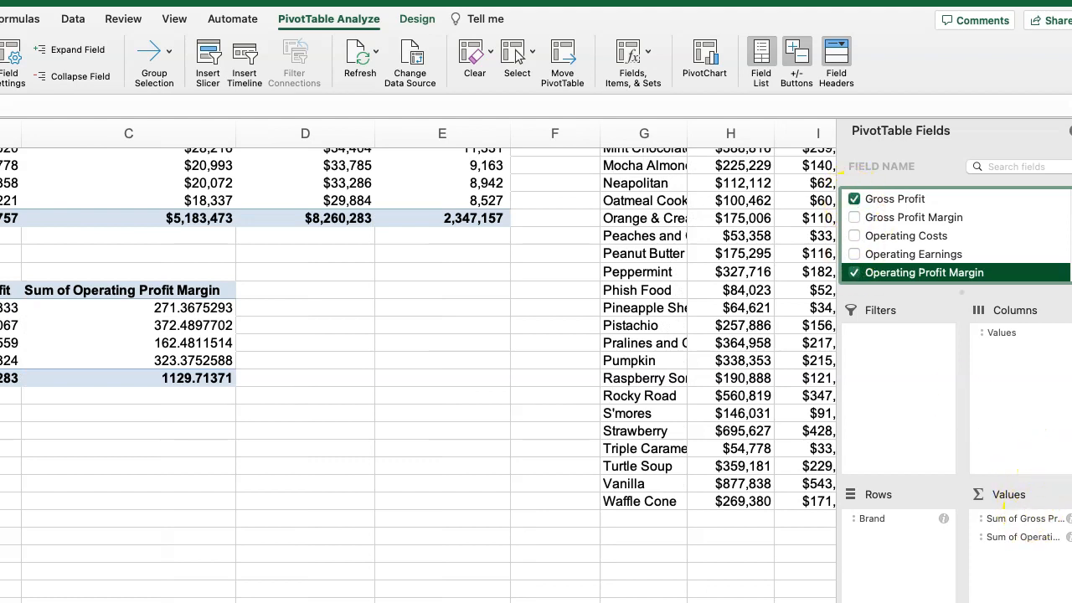
pyautogui.moveTo(1065, 434)
pyautogui.mouseDown()
pyautogui.moveTo(1048, 457)
pyautogui.moveTo(1069, 444)
pyautogui.mouseUp()
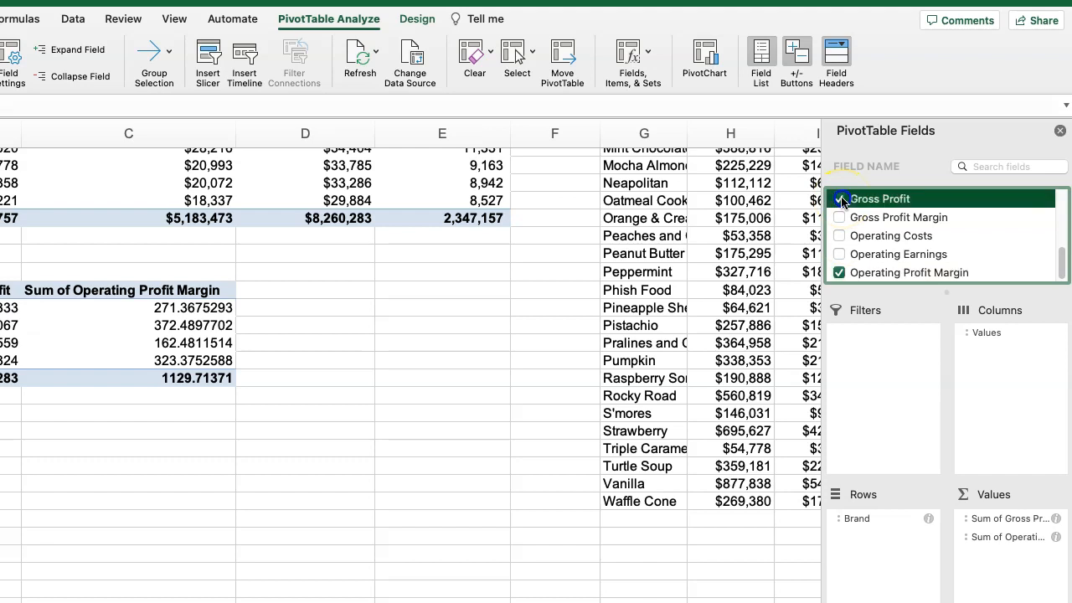
pyautogui.click(893, 220)
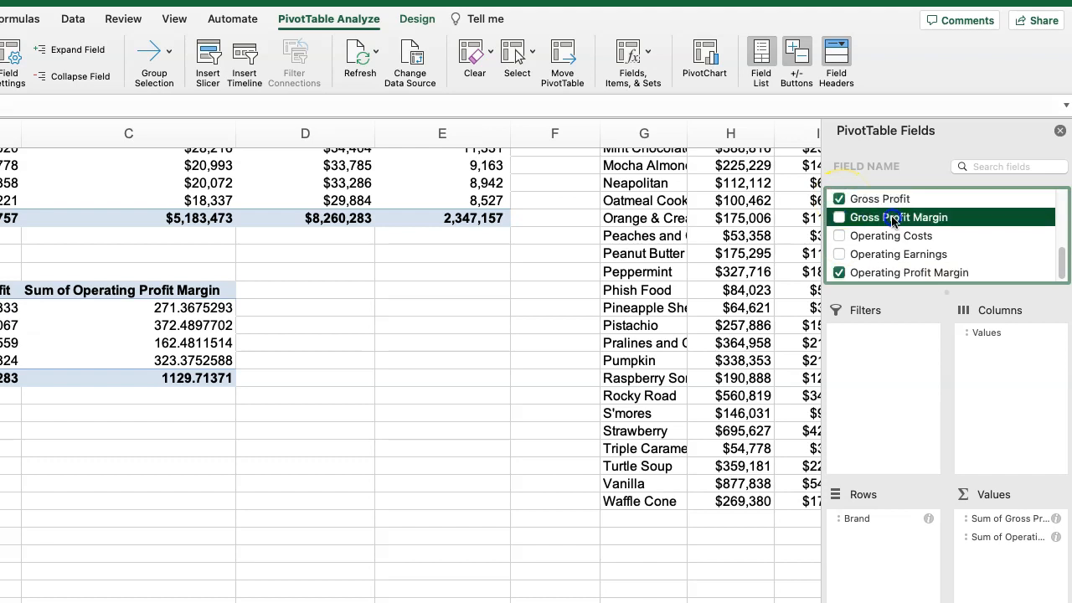
pyautogui.click(1055, 538)
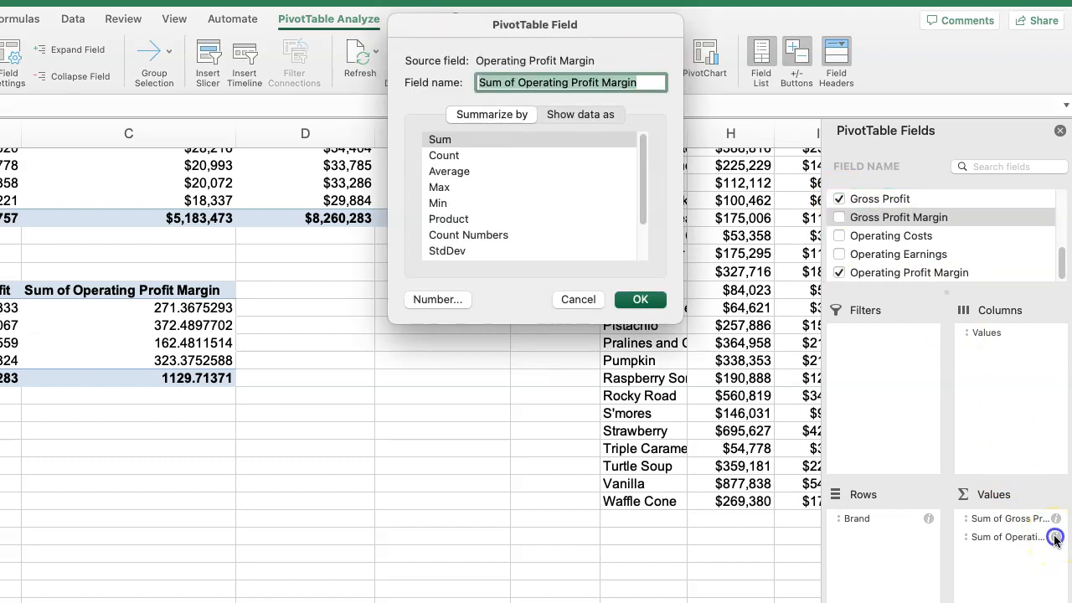
pyautogui.click(443, 173)
pyautogui.click(638, 300)
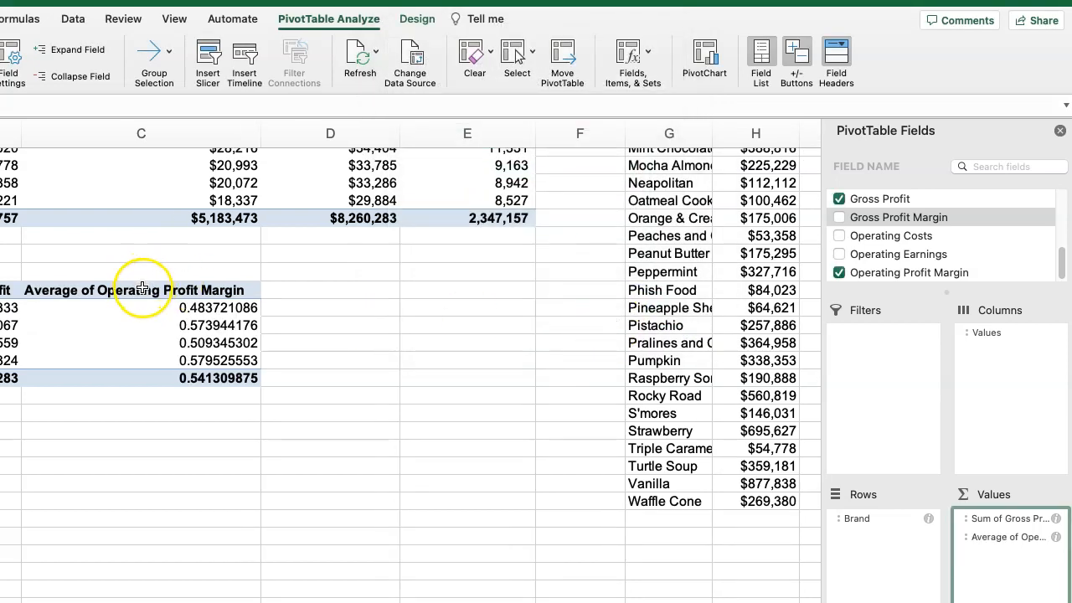
# Replace Gross Profit with Revenue in the Gross Margins pivot table's values.
pyautogui.click(840, 201)
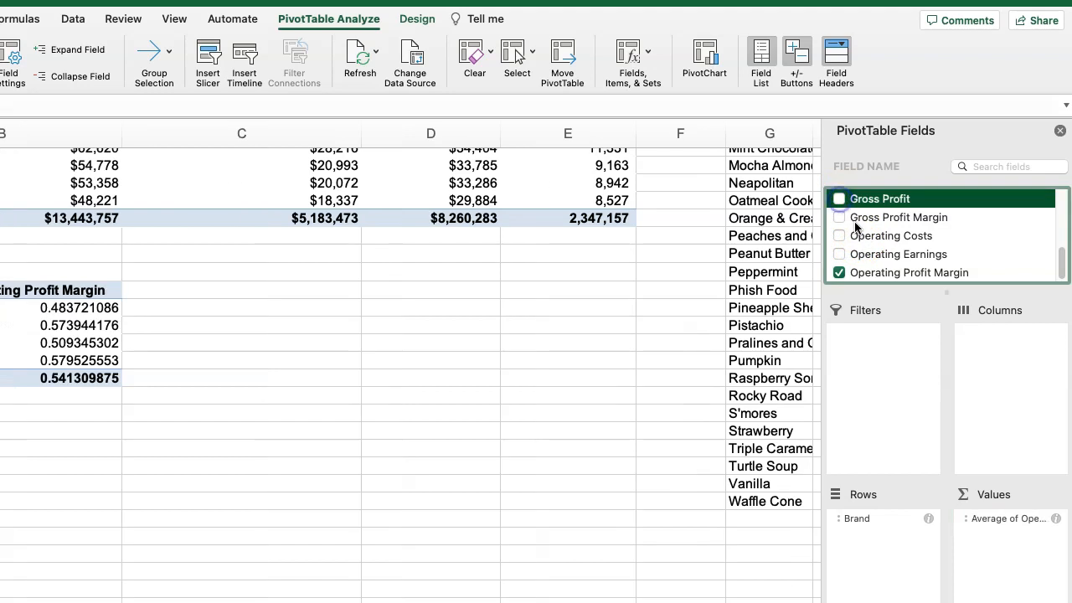
pyautogui.scroll(4, 854, 228)
pyautogui.scroll(3, 856, 234)
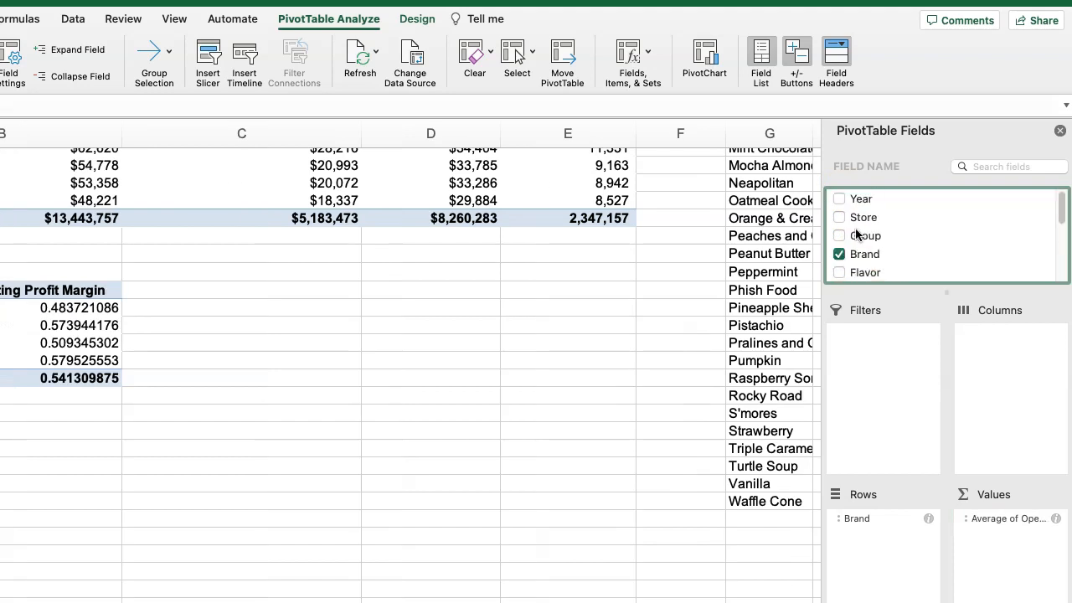
pyautogui.scroll(-2, 852, 239)
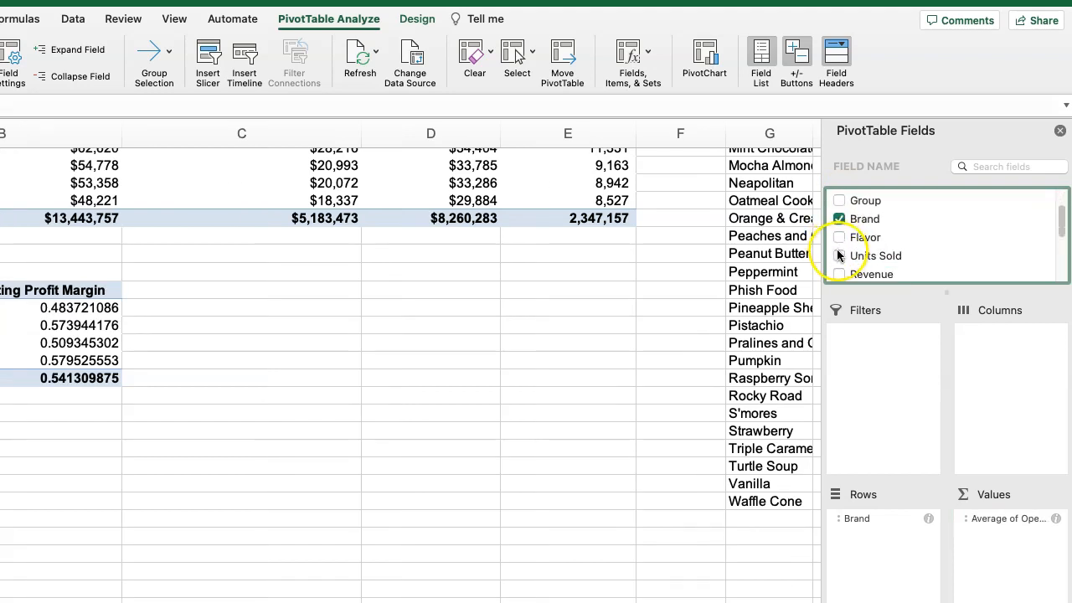
pyautogui.click(839, 274)
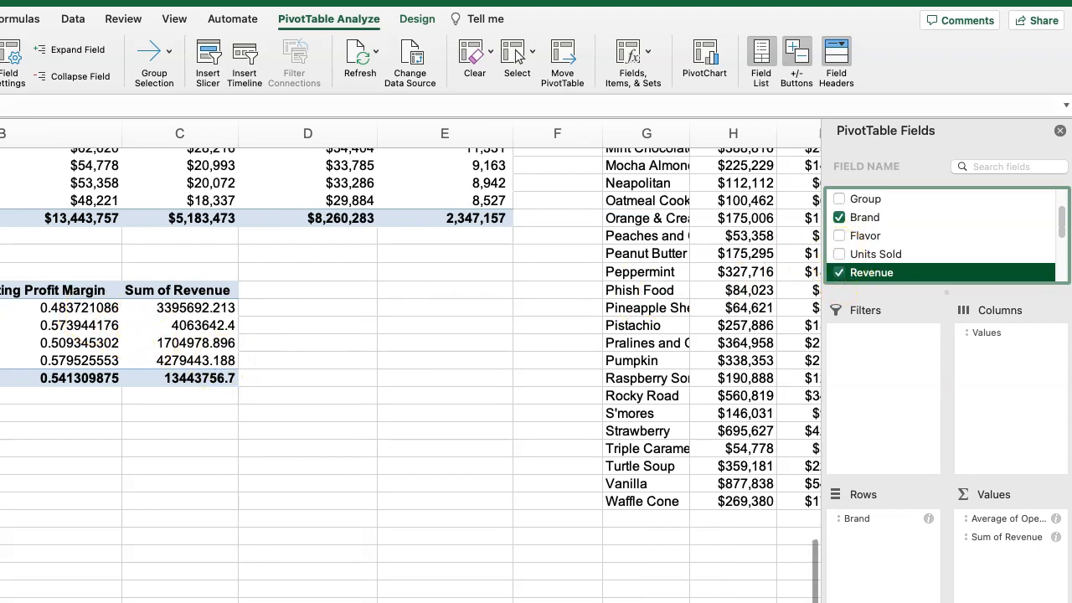
# Format the average operating profit margins, including the grand total, as percentages with one decimal place.
pyautogui.moveTo(75, 325); pyautogui.dragTo(76, 378)
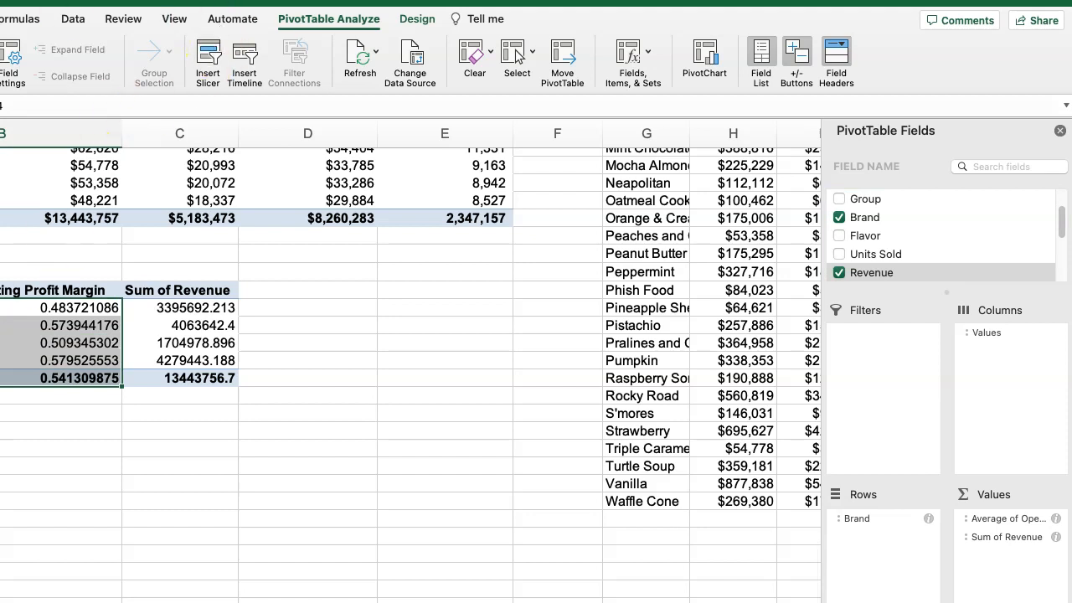
pyautogui.click(0, 19)
pyautogui.click(364, 76)
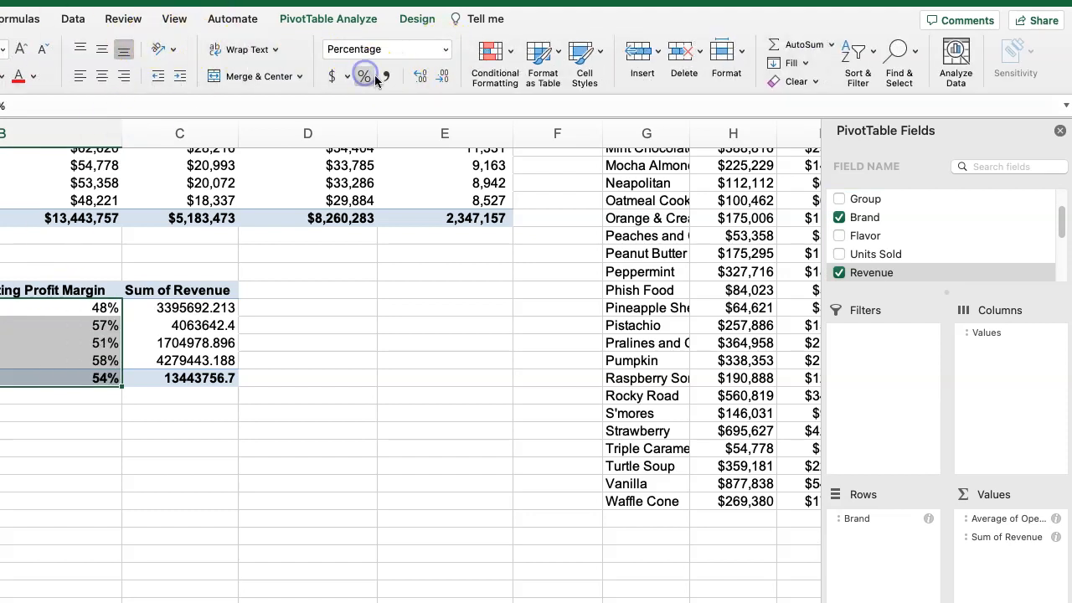
pyautogui.click(420, 76)
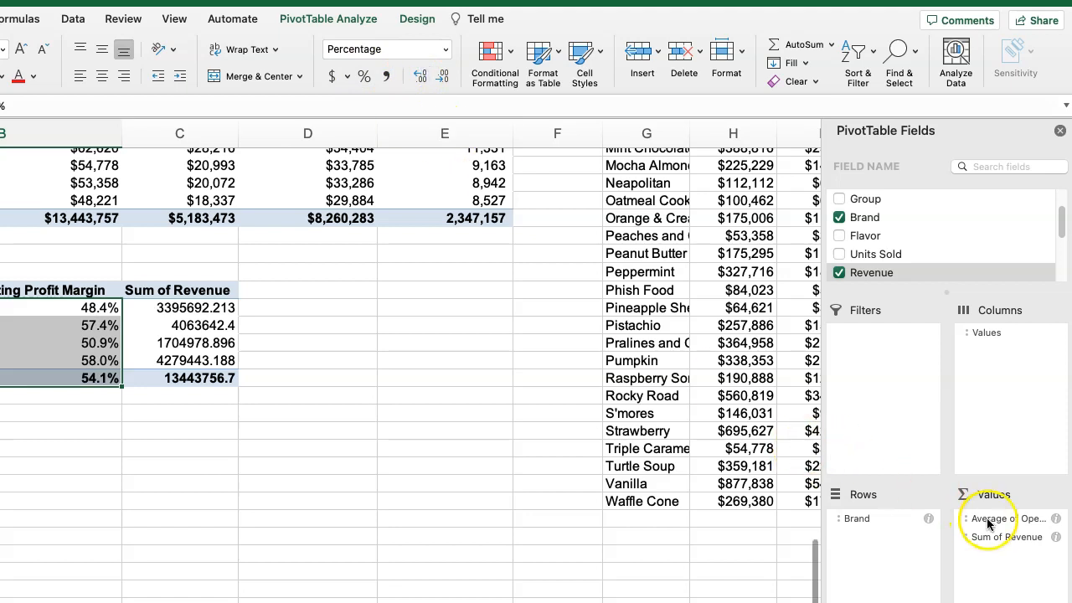
# Place Sum of Revenue before Average of Operating Profit Margin in the values and narrow column C.
pyautogui.moveTo(1010, 541); pyautogui.dragTo(1007, 563)
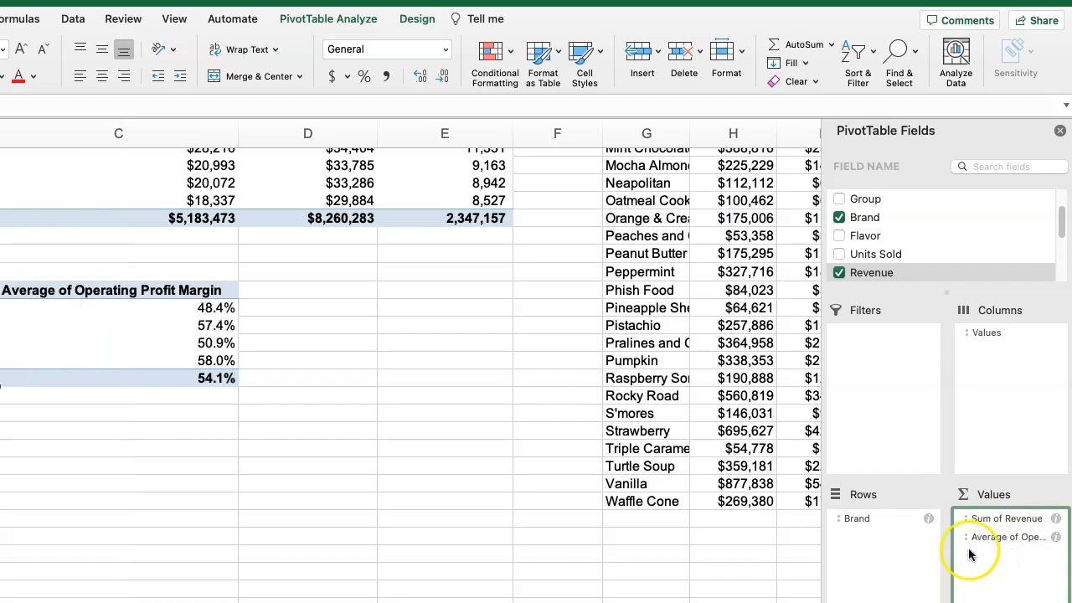
pyautogui.moveTo(239, 132); pyautogui.dragTo(136, 136)
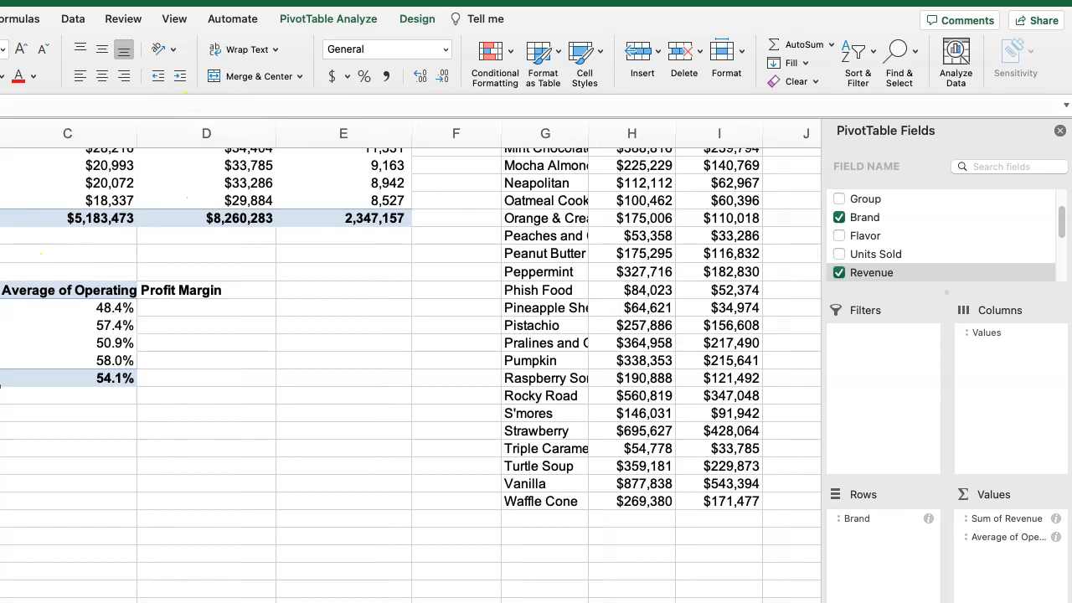
# Format the Sum of Revenue values in B97:B101 as Currency without decimal places.
pyautogui.click(448, 49)
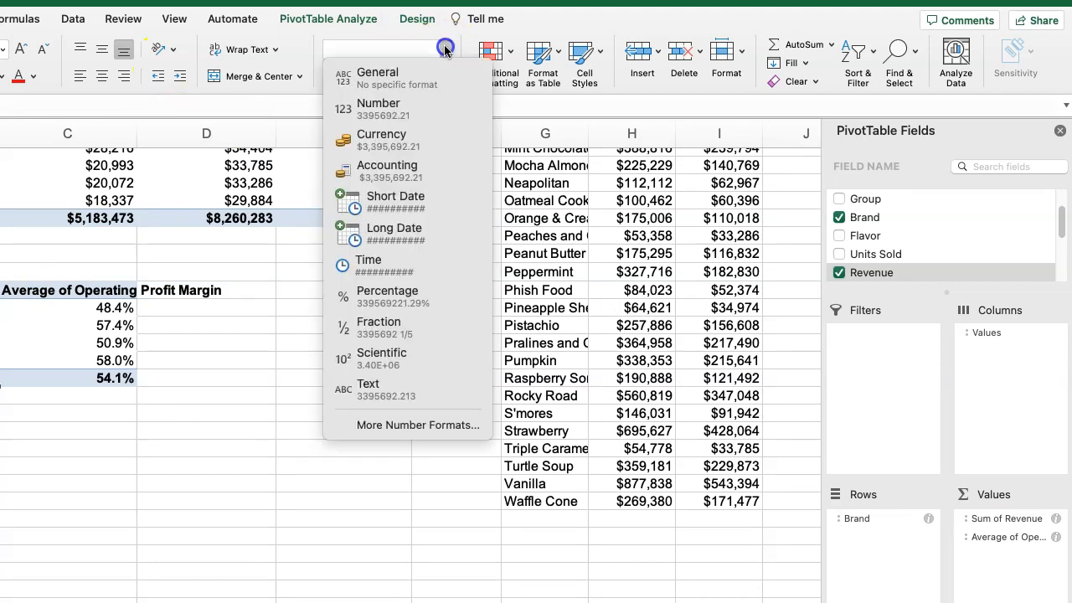
pyautogui.click(385, 136)
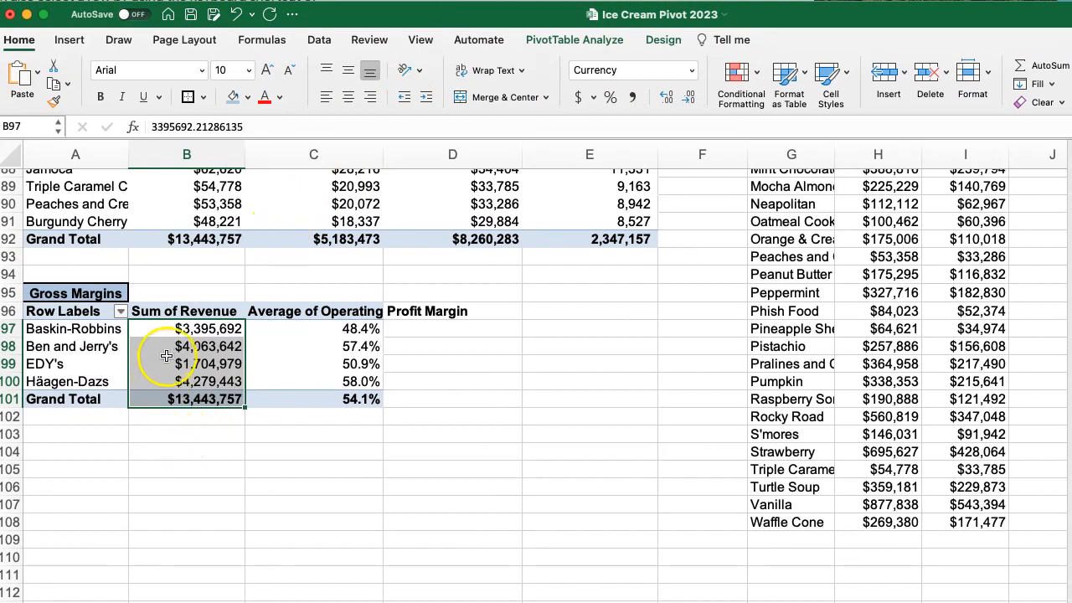
pyautogui.click(293, 452)
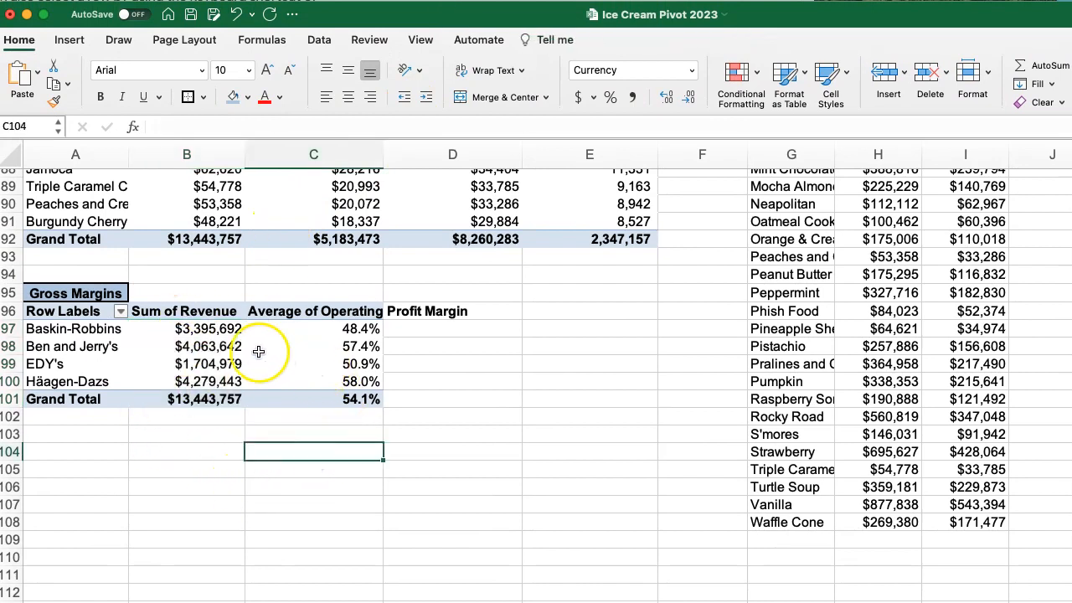
# Insert a PivotChart based on the Gross Margins pivot table.
pyautogui.click(60, 343)
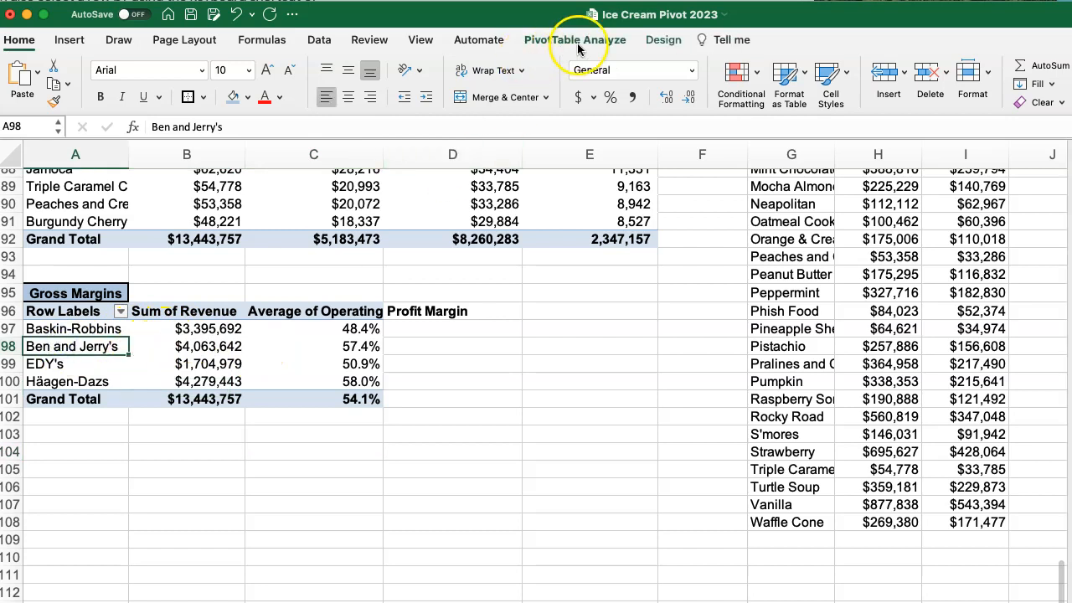
pyautogui.click(605, 42)
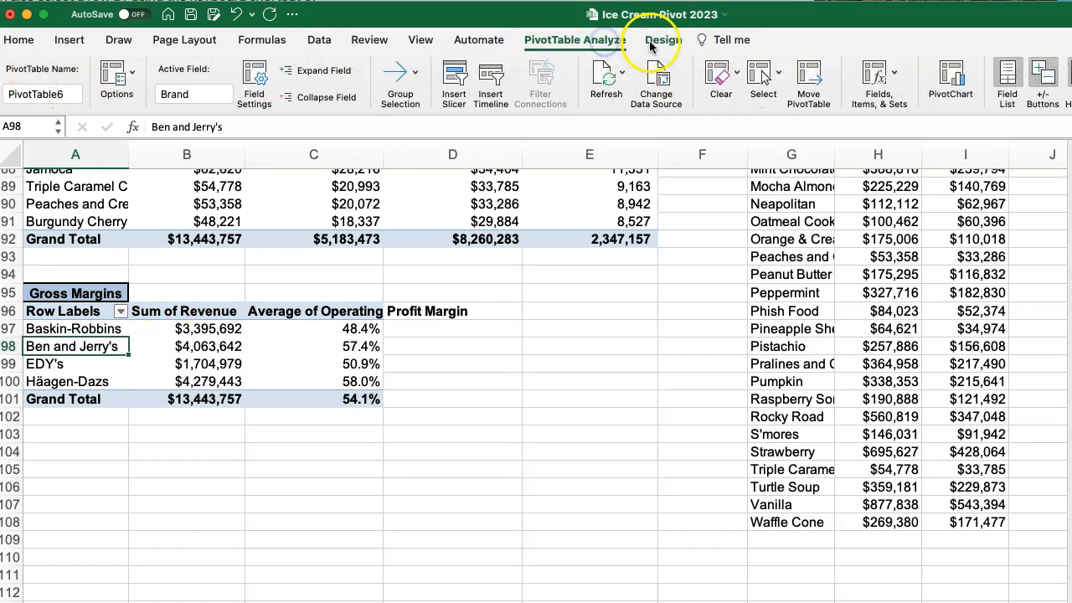
pyautogui.click(944, 85)
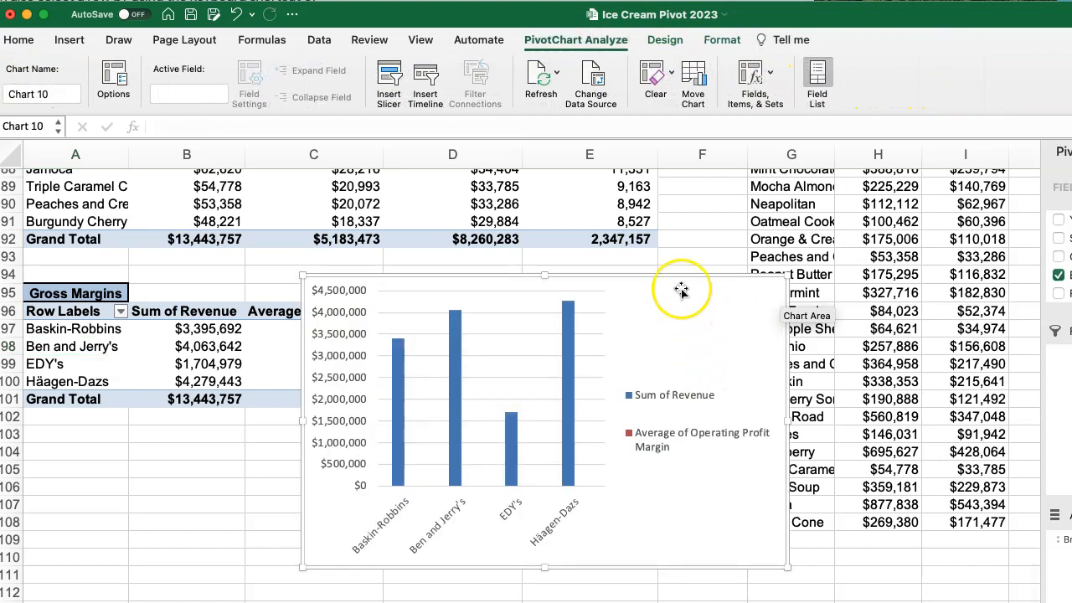
# Change the Gross Margins chart to the combo type with columns and a line, and check the line's Häagen-Dazs point.
pyautogui.click(670, 40)
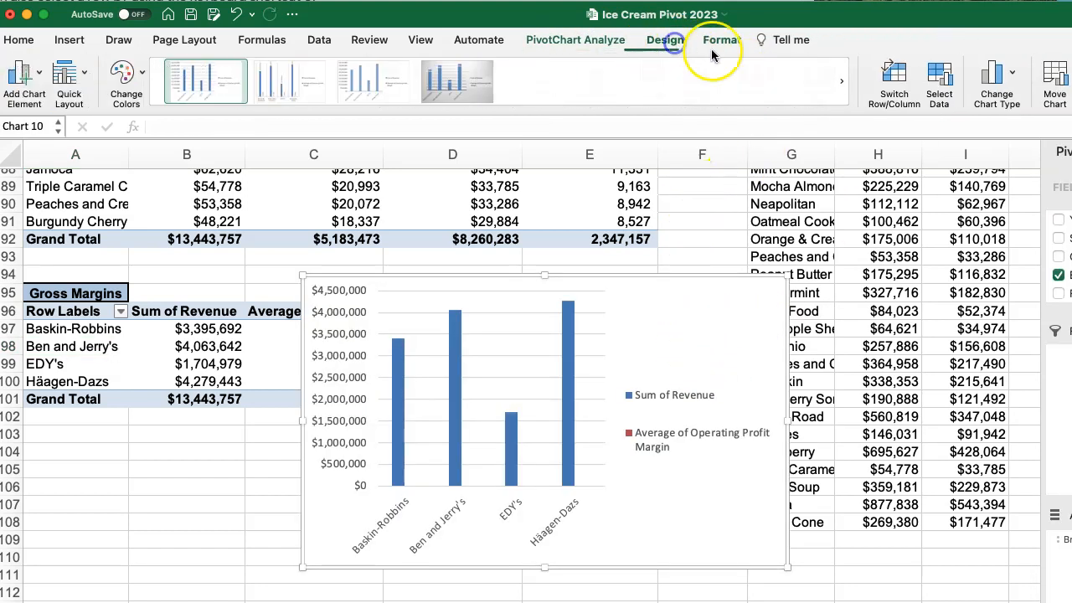
pyautogui.click(999, 87)
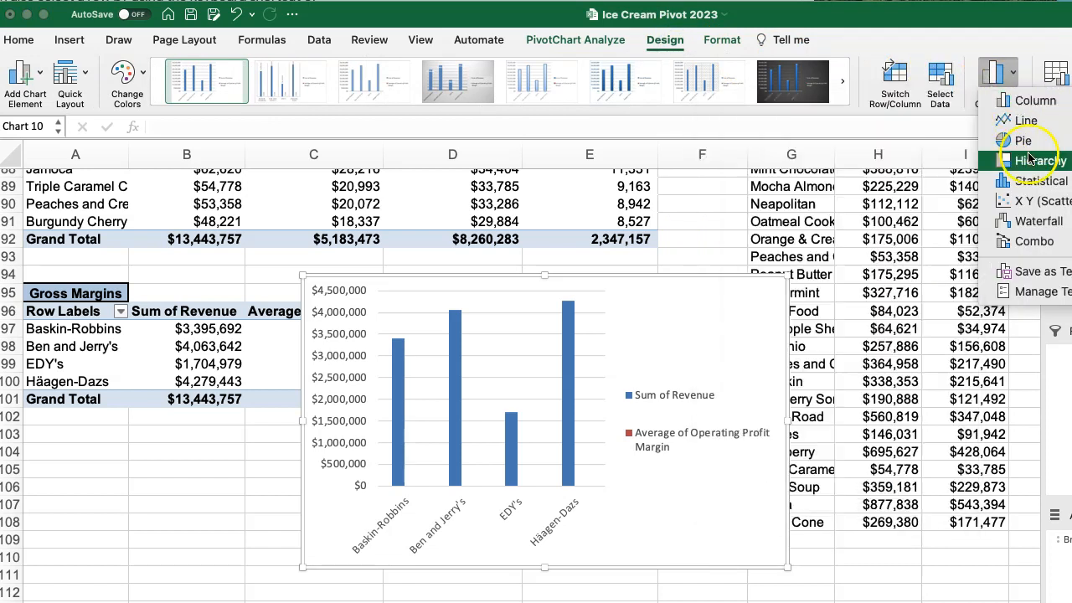
pyautogui.moveTo(1029, 241)
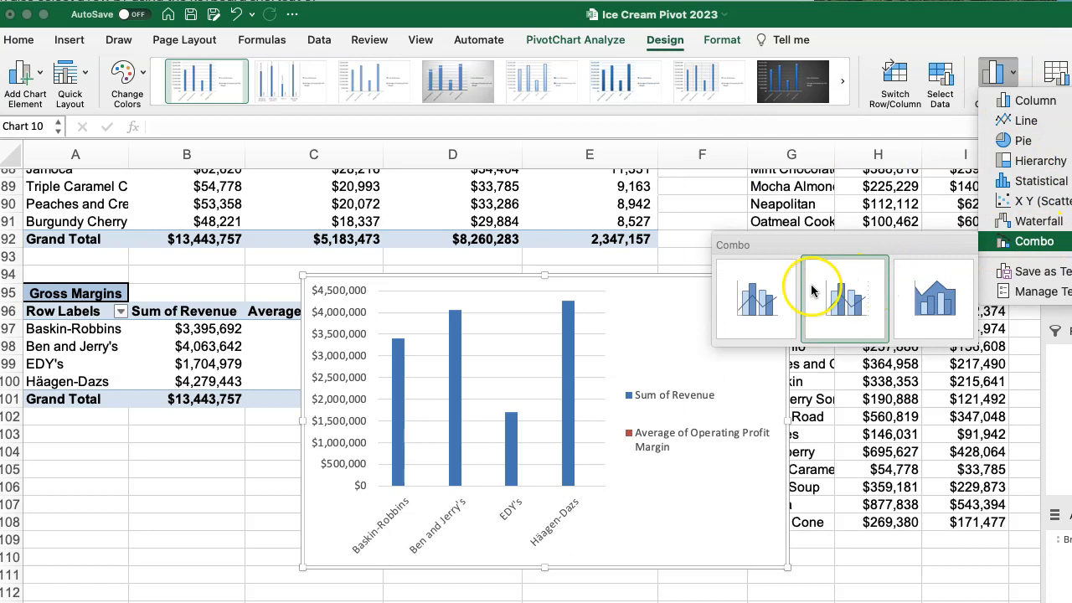
pyautogui.click(758, 297)
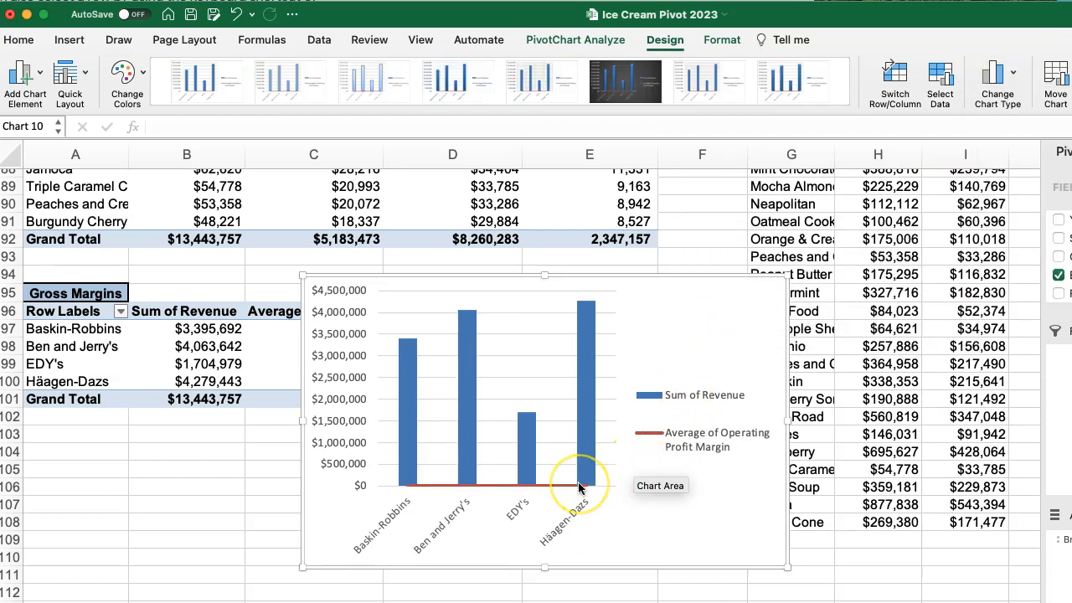
pyautogui.moveTo(579, 487)
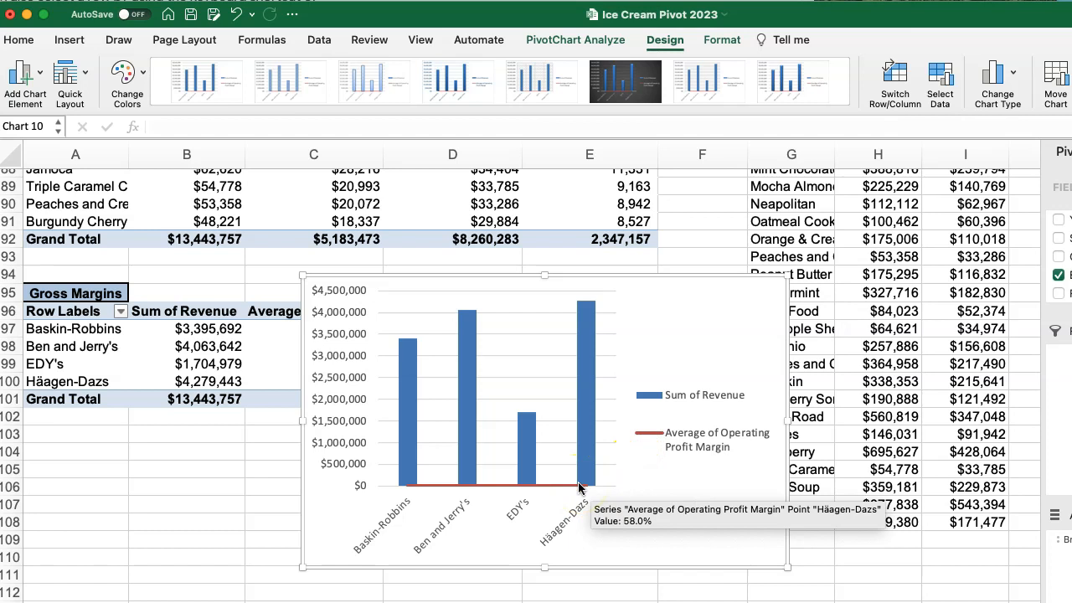
# Move the chart to the right of the Gross Margins pivot table, and switch its rows and columns and back again.
pyautogui.moveTo(642, 289); pyautogui.dragTo(820, 300)
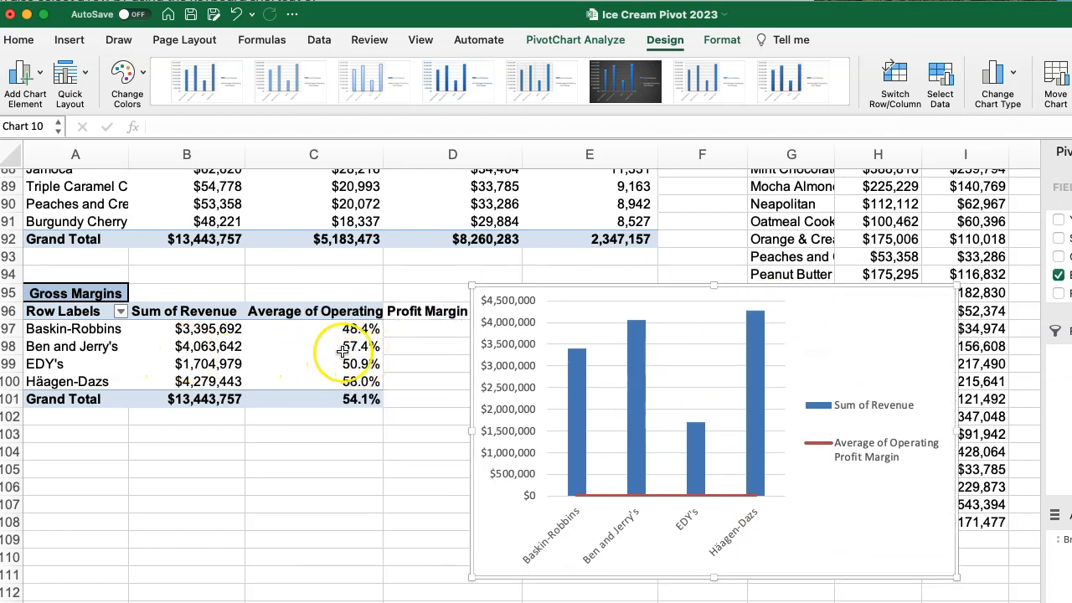
pyautogui.click(895, 79)
pyautogui.click(895, 80)
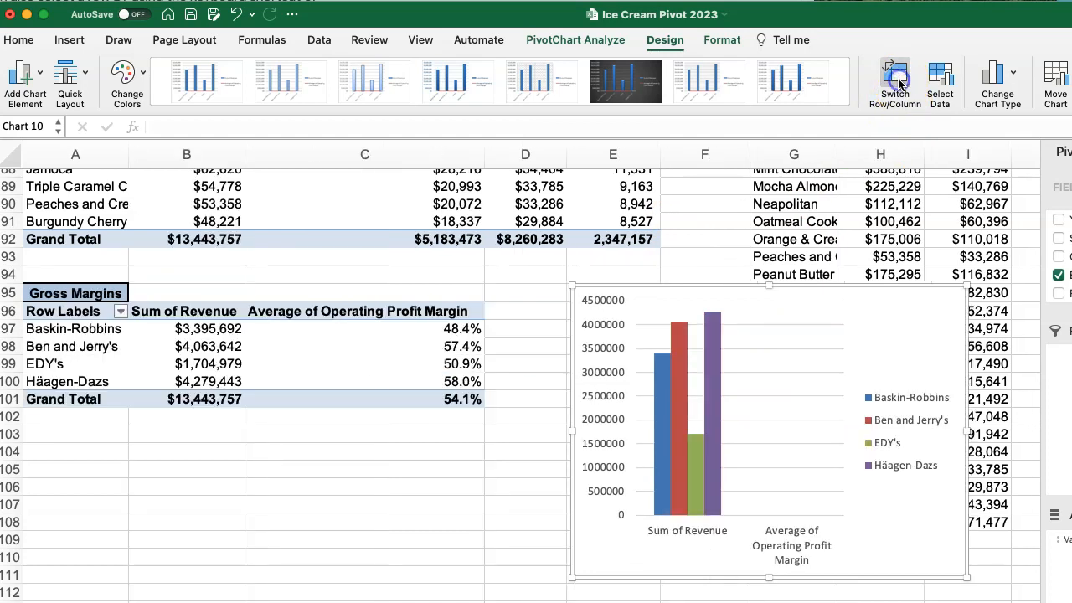
# Try the area-and-column combo type and the 100% stacked line with markers on the Gross Margins chart.
pyautogui.click(998, 79)
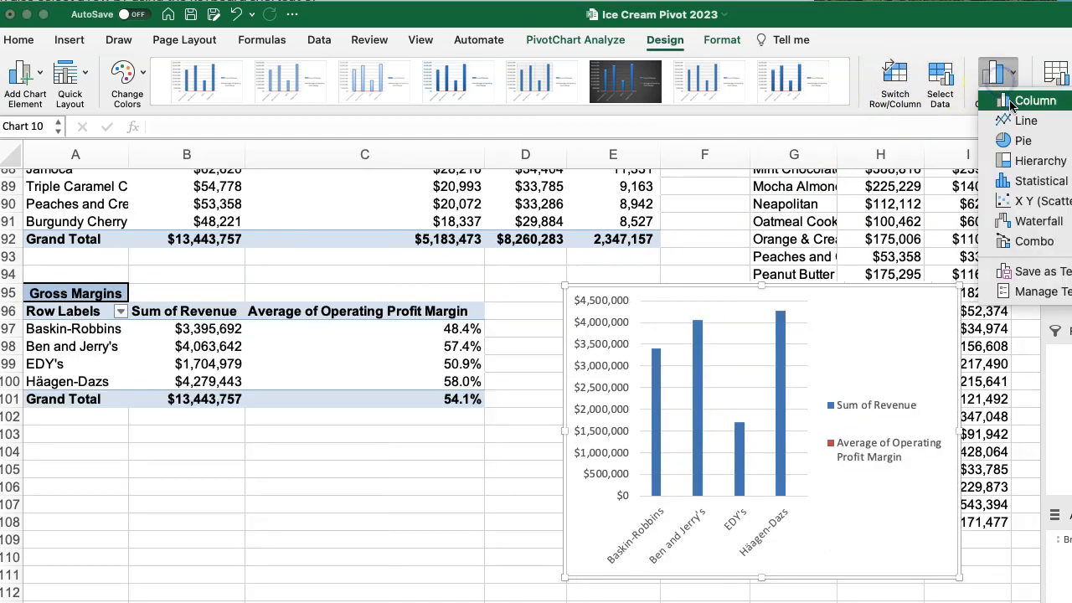
pyautogui.moveTo(1042, 242)
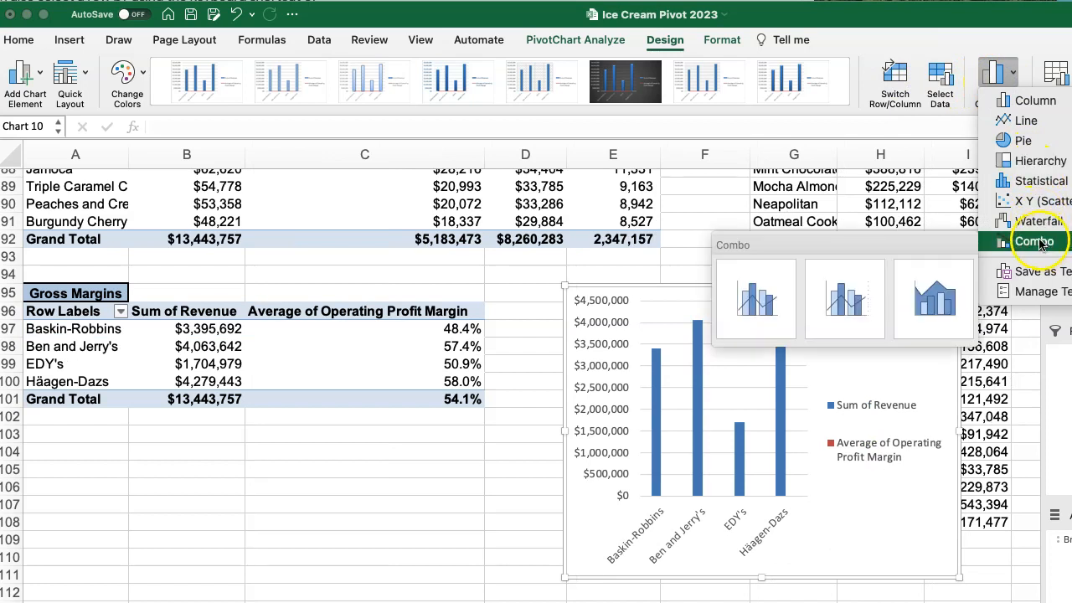
pyautogui.click(932, 297)
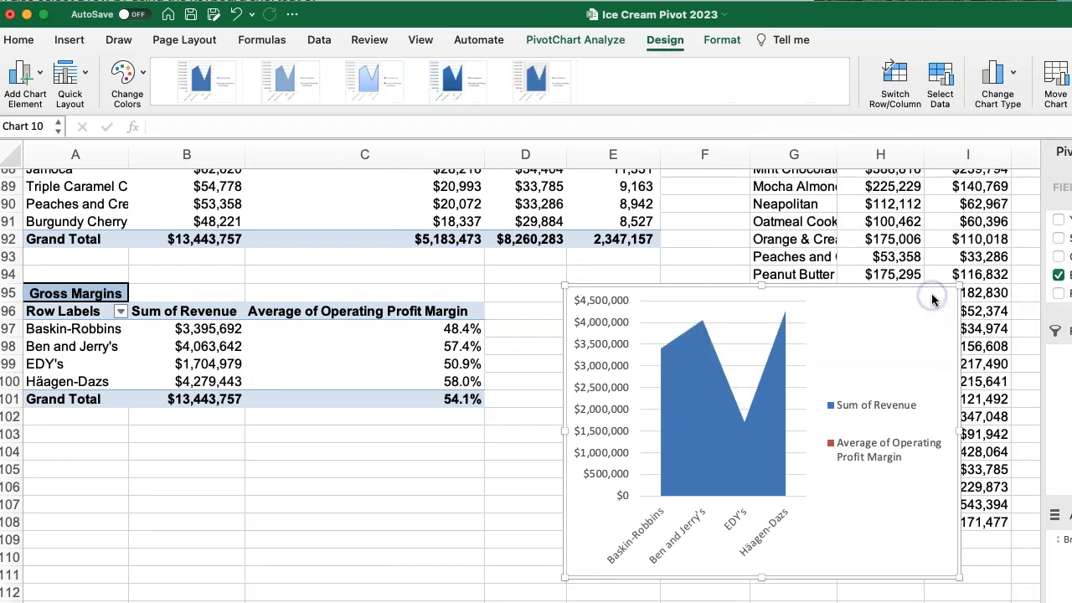
pyautogui.click(996, 82)
pyautogui.moveTo(1028, 126)
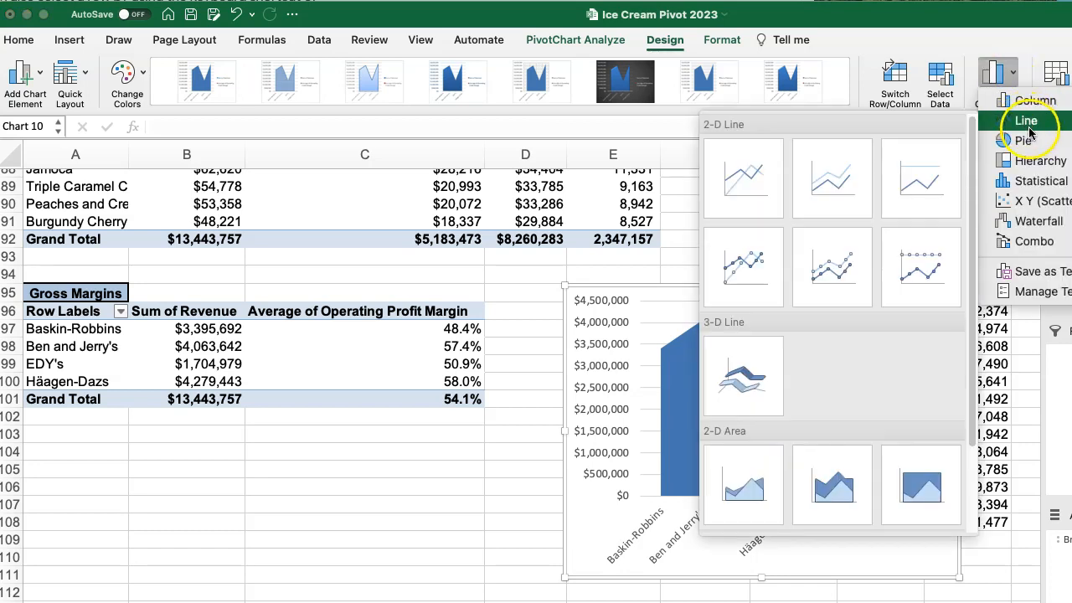
pyautogui.click(909, 273)
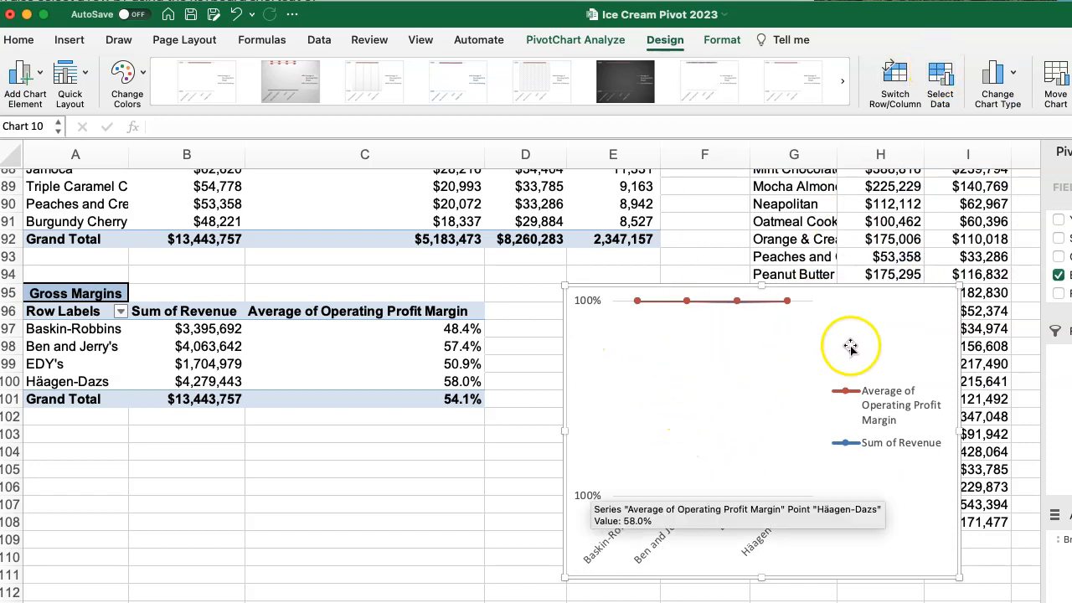
# Delete the old Gross Margins chart and insert a new PivotChart of average operating profit margin by brand.
pyautogui.press('Delete')
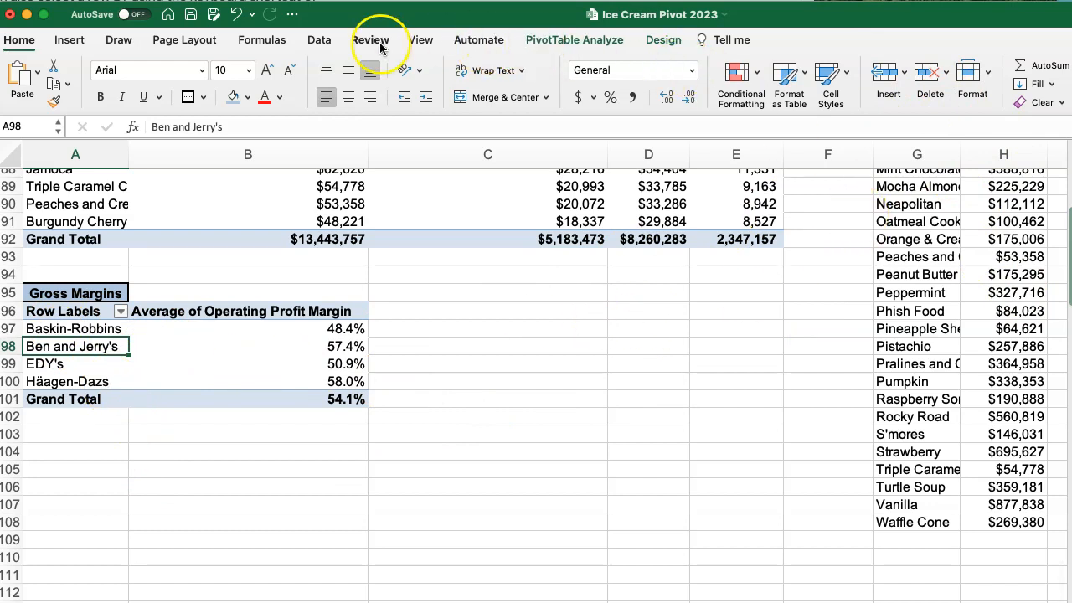
pyautogui.click(569, 39)
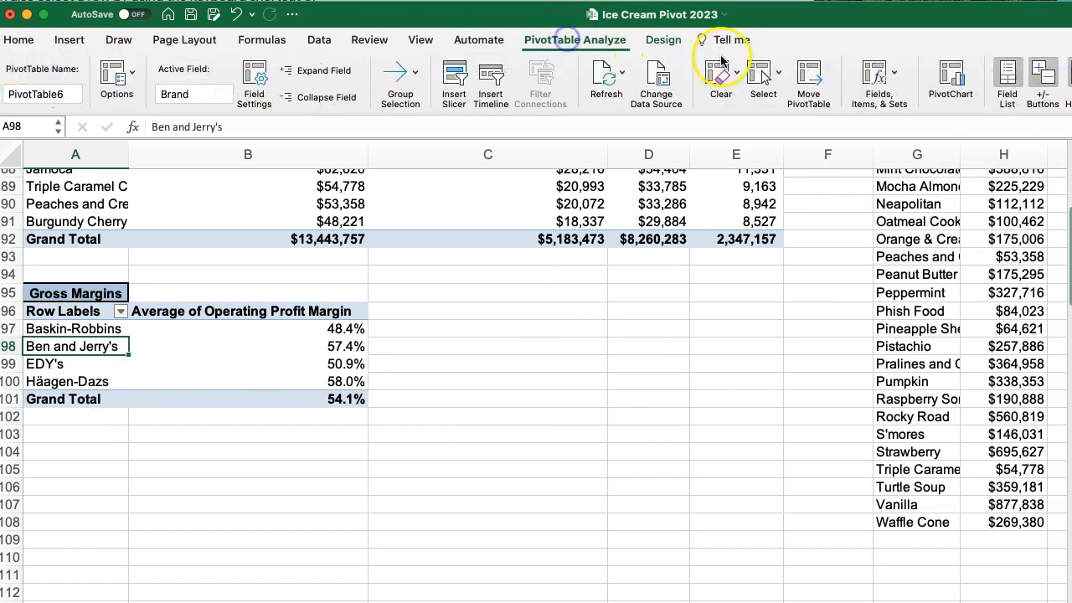
pyautogui.click(952, 78)
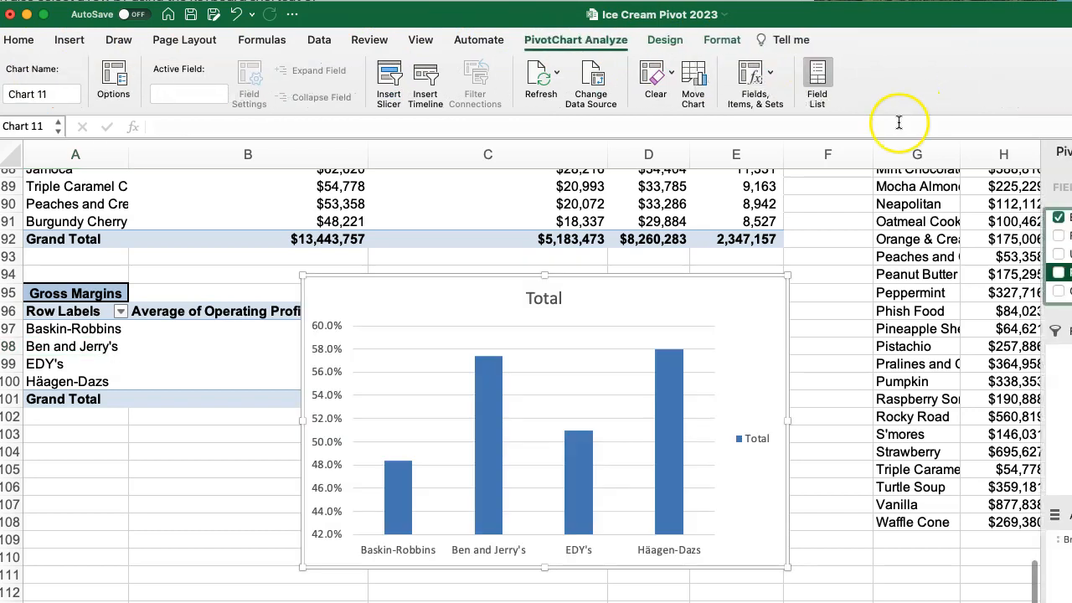
# Change the brand margin chart to a 2-D pie and apply the grey chart style with dark percentage labels.
pyautogui.click(711, 342)
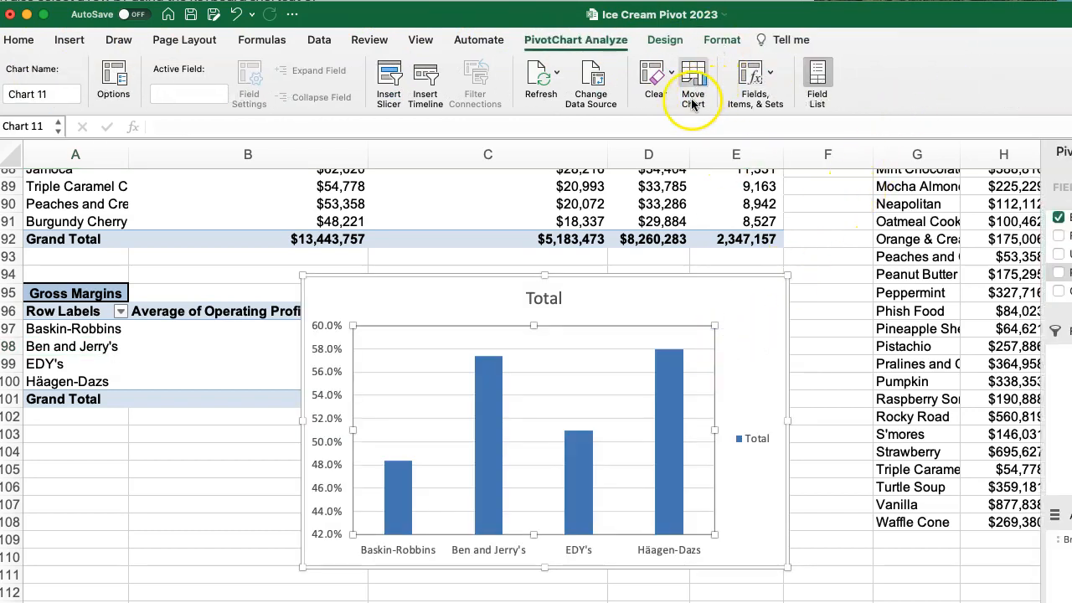
pyautogui.click(659, 14)
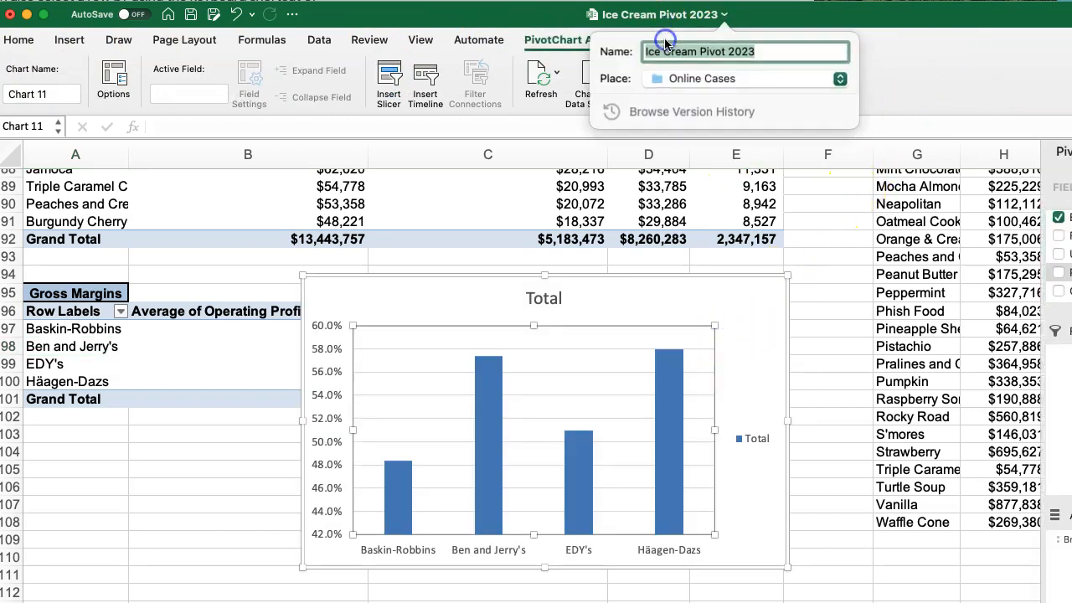
pyautogui.click(533, 40)
pyautogui.click(664, 39)
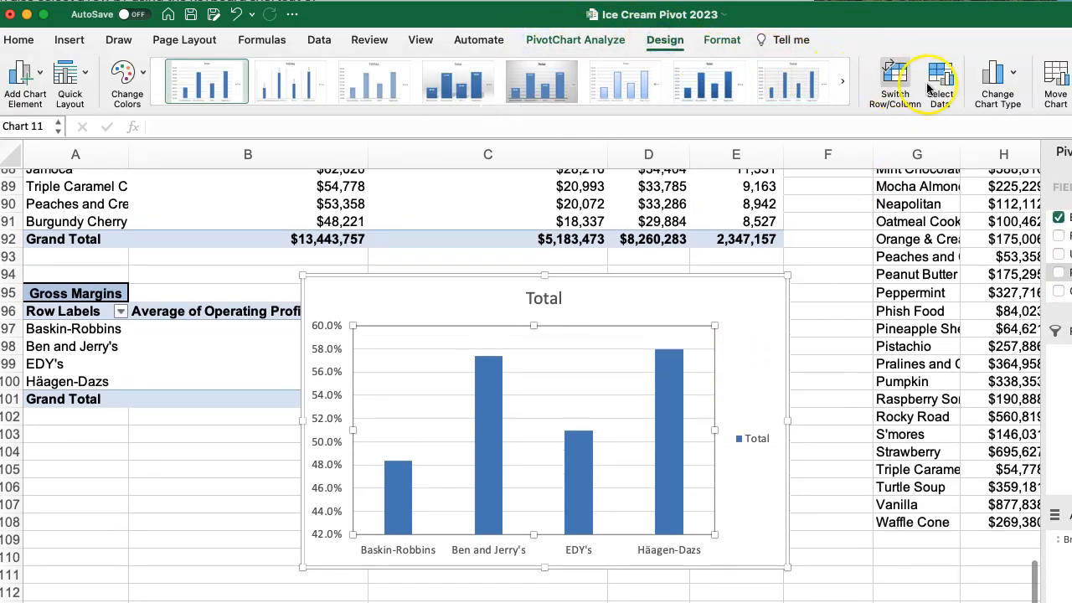
pyautogui.click(1010, 80)
pyautogui.moveTo(1018, 140)
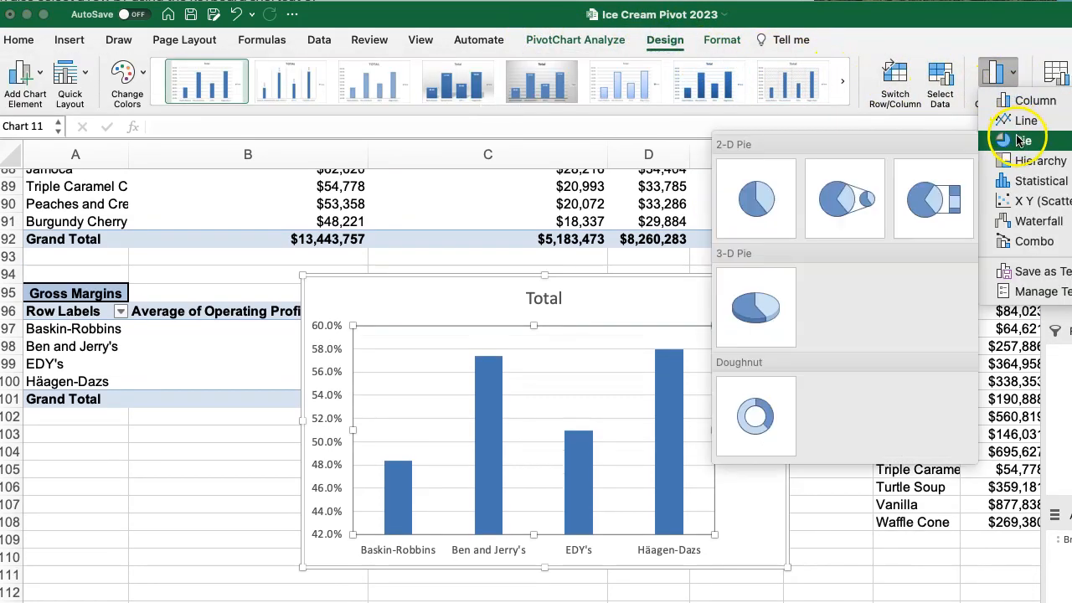
pyautogui.click(757, 195)
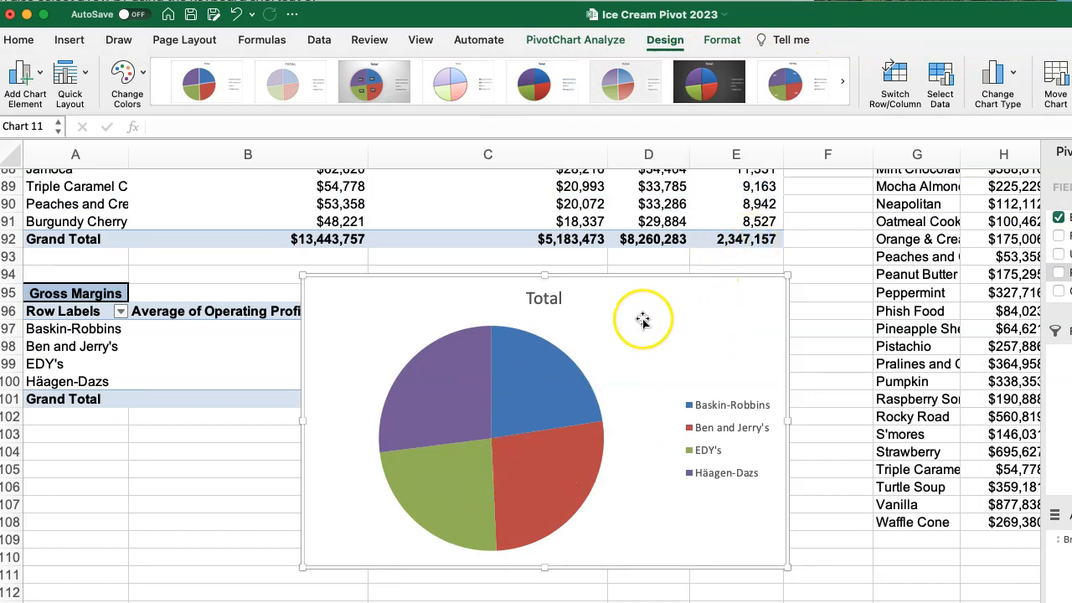
pyautogui.click(456, 80)
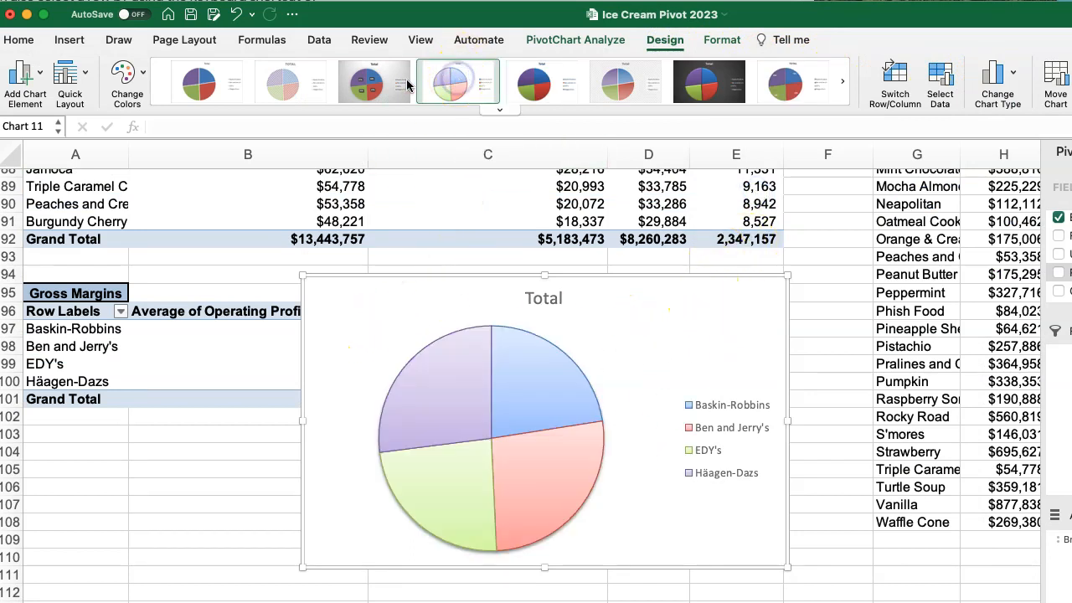
pyautogui.click(376, 87)
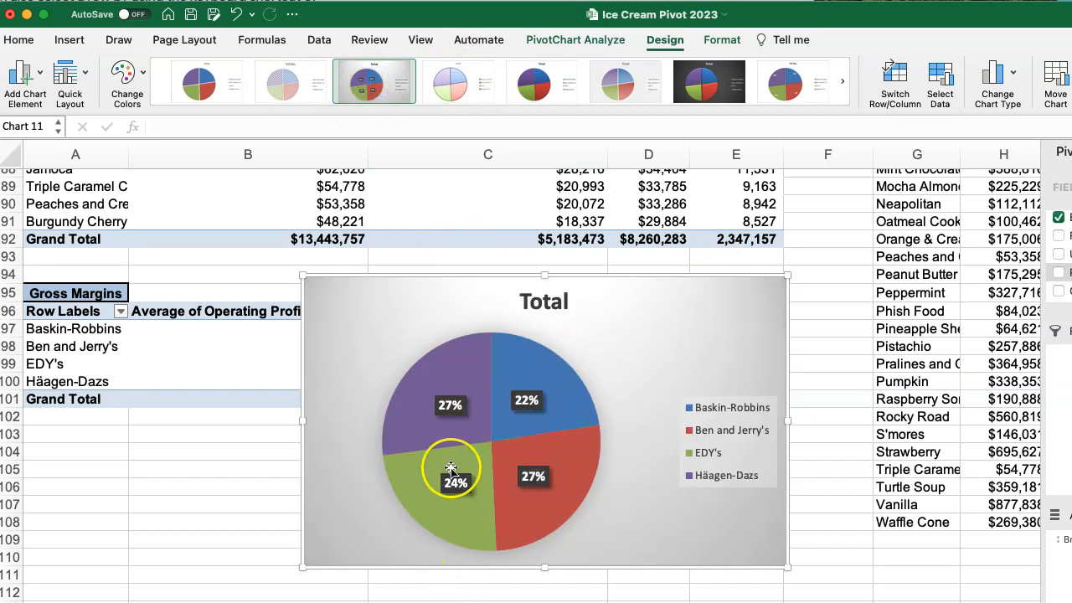
# Title the pie chart "GM BY Brand" and move it to the right of the Gross Margins pivot table.
pyautogui.click(518, 307)
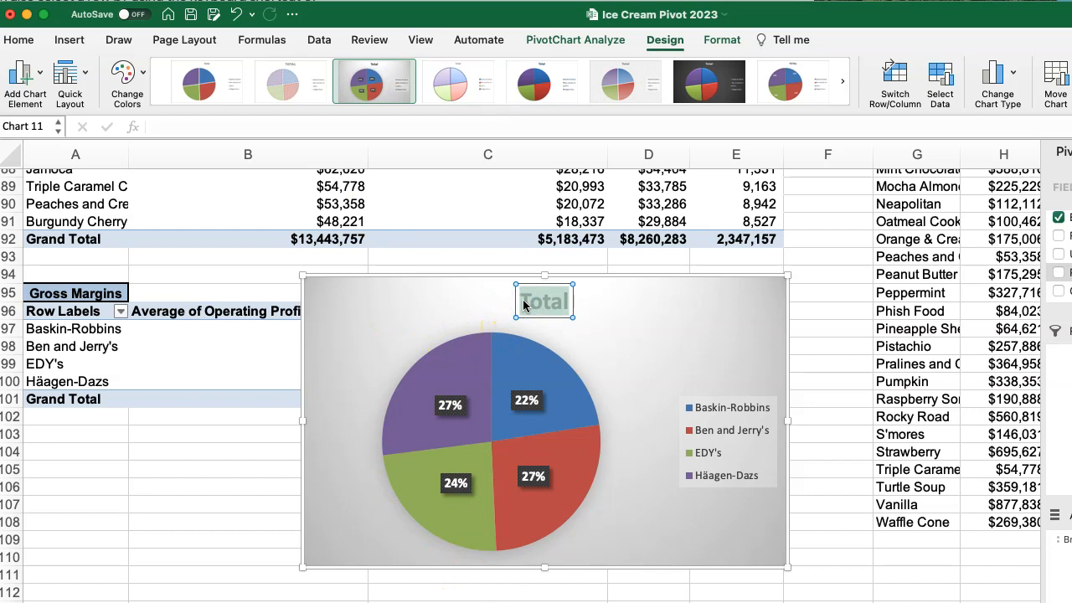
pyautogui.write('GM BY Brand')
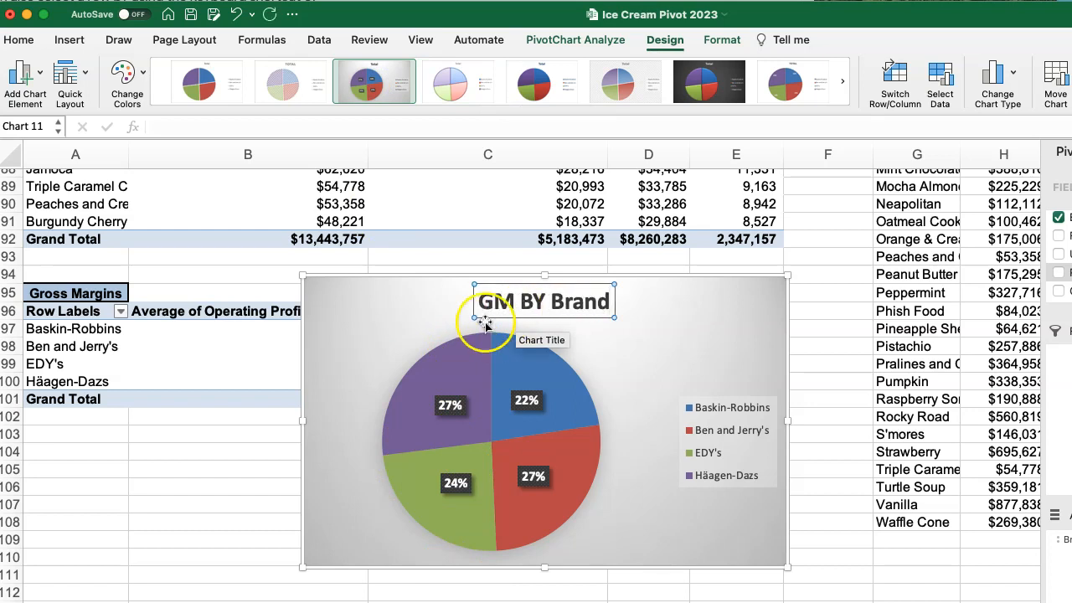
pyautogui.click(414, 316)
pyautogui.moveTo(379, 322); pyautogui.dragTo(575, 228)
# Copy the Gross Margins pivot table in A95:B101 to A103 and list stores instead of brands in the copy's rows.
pyautogui.click(195, 344)
pyautogui.moveTo(55, 300); pyautogui.dragTo(253, 394)
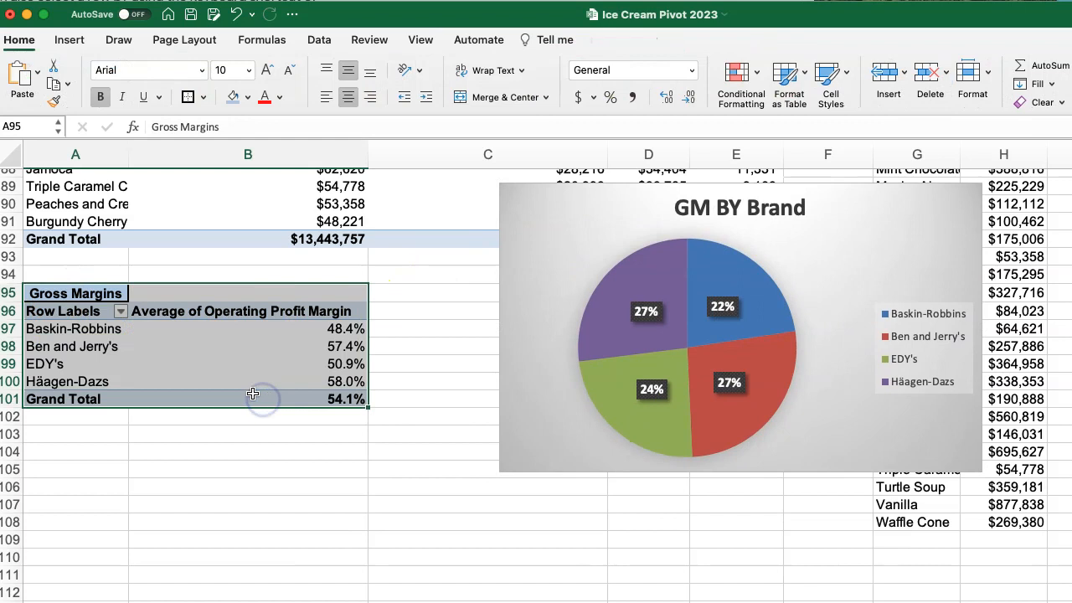
pyautogui.press('super+c')
pyautogui.press('Down')
pyautogui.press('Down')
pyautogui.press('Down')
pyautogui.press('Down')
pyautogui.press('Down')
pyautogui.press('Down')
pyautogui.press('Down')
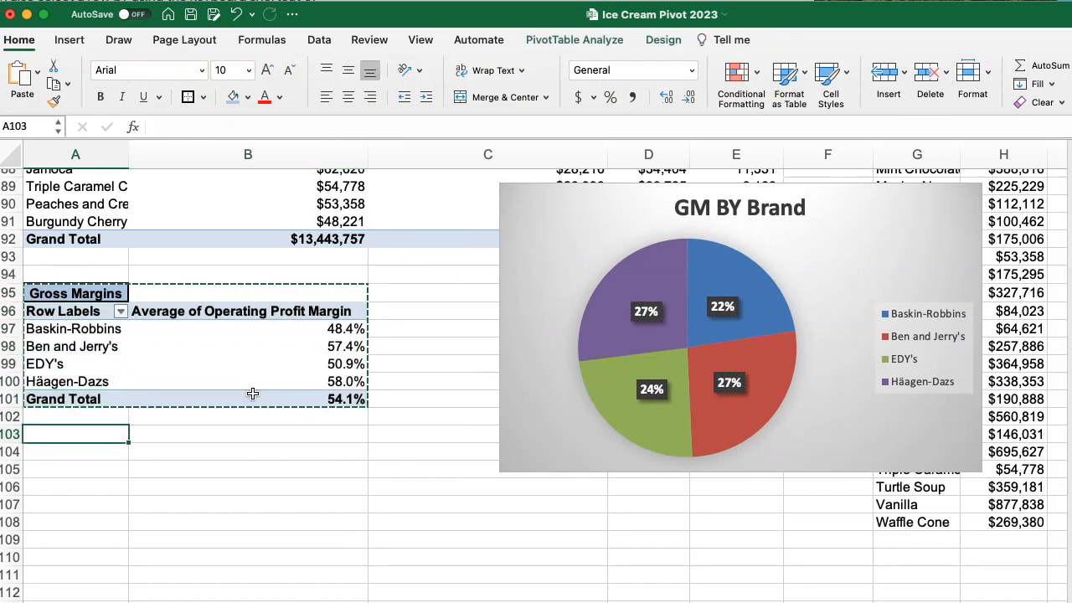
pyautogui.press('super+v')
pyautogui.click(96, 491)
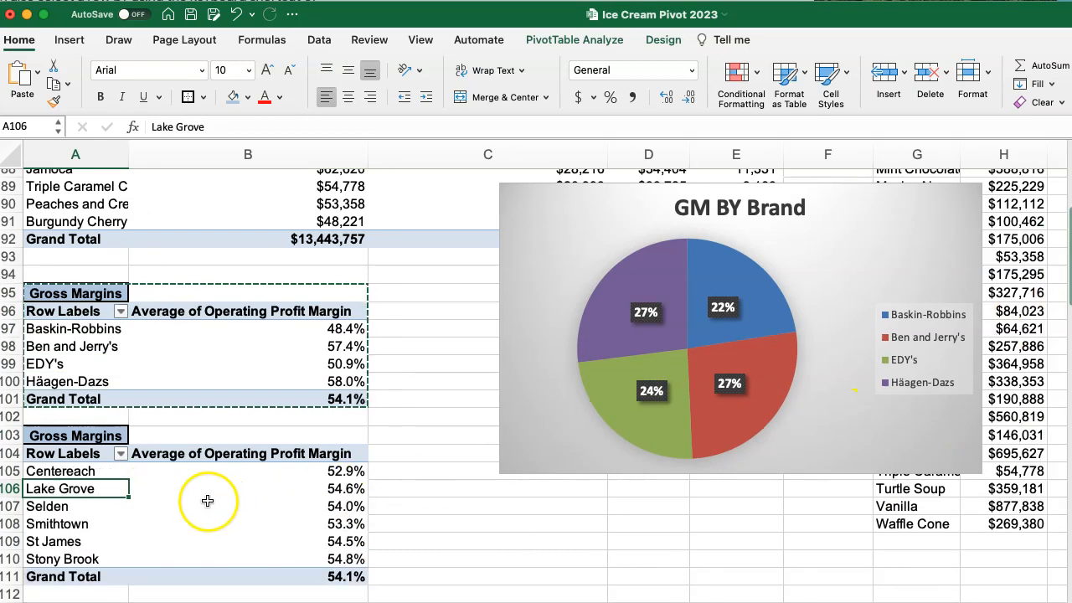
# Insert a PivotChart based on the store Gross Margins pivot table.
pyautogui.click(99, 512)
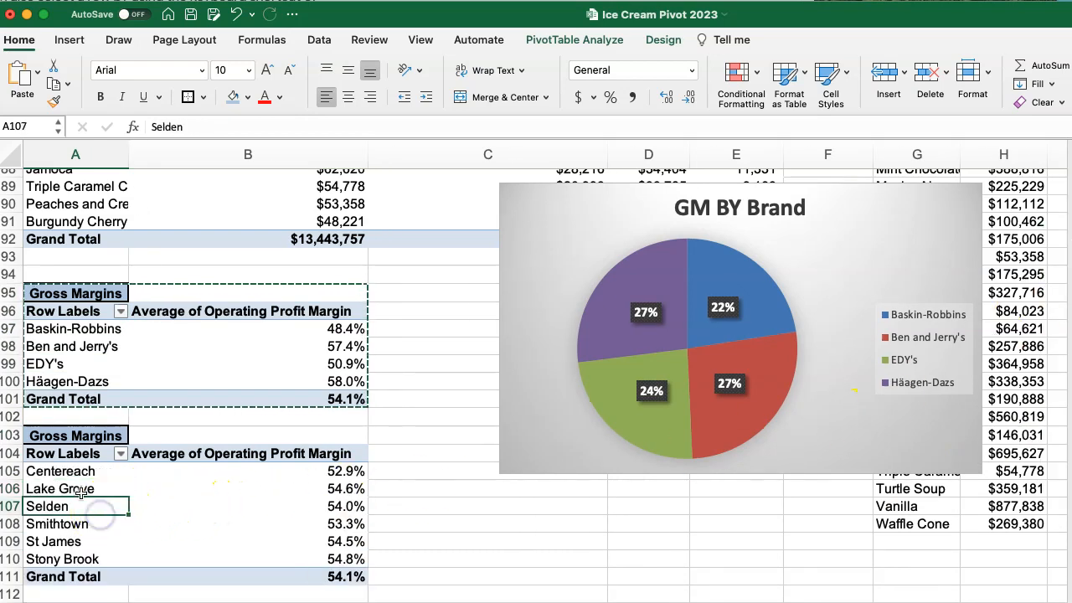
pyautogui.click(549, 40)
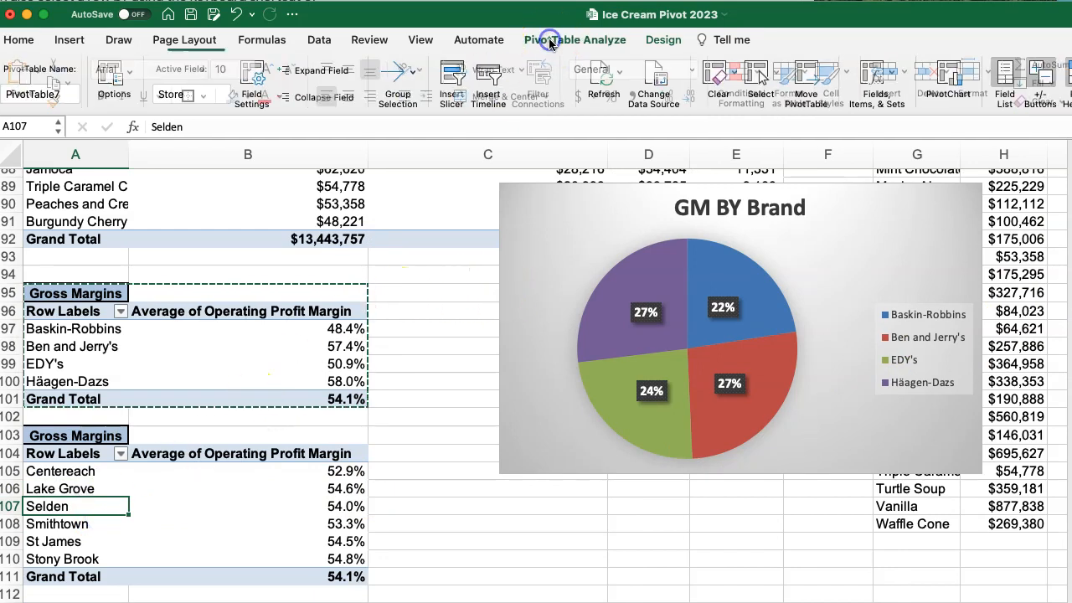
pyautogui.click(955, 84)
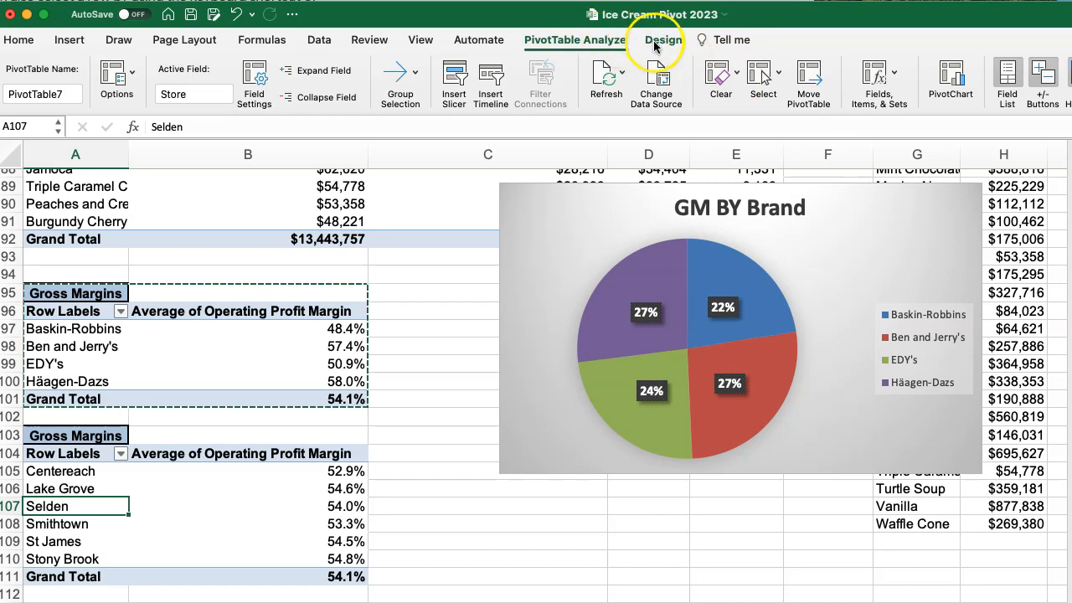
pyautogui.click(951, 79)
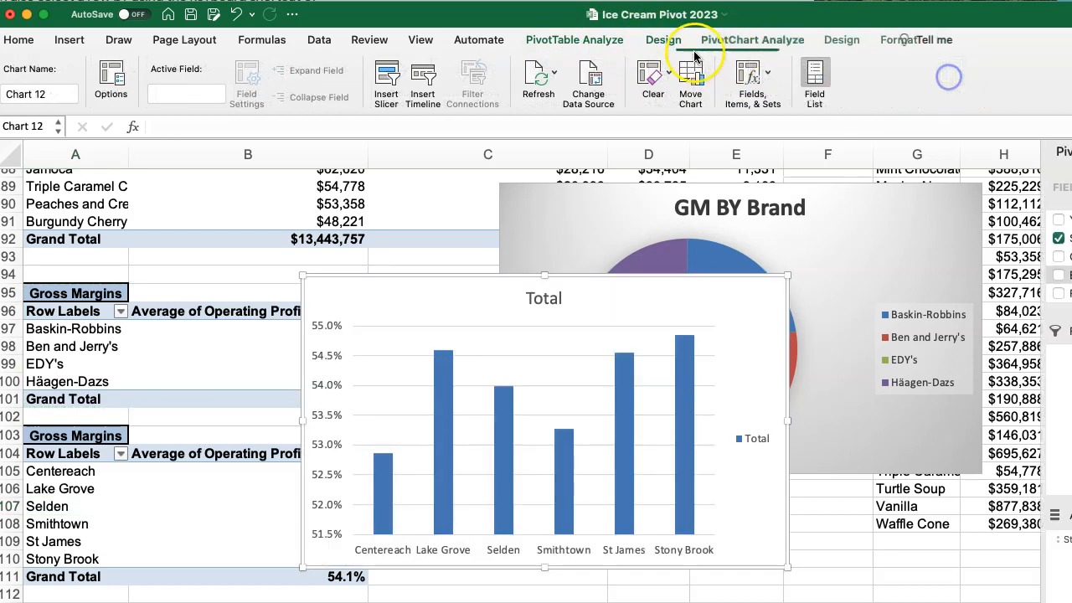
# Change the store margin chart to a 3-D pie and apply Style 3.
pyautogui.click(666, 40)
pyautogui.click(996, 80)
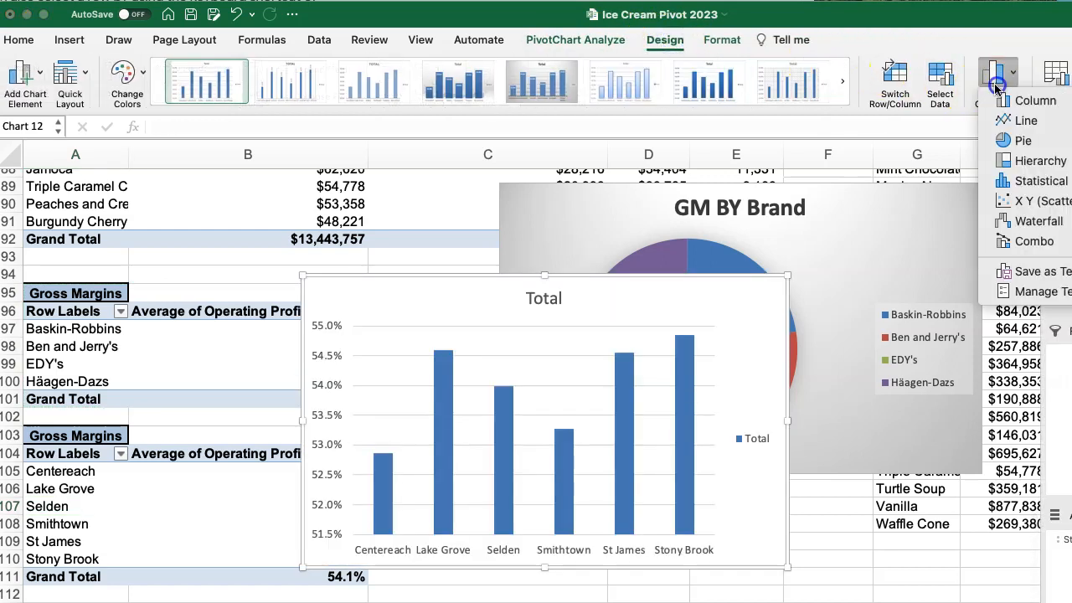
pyautogui.moveTo(1009, 141)
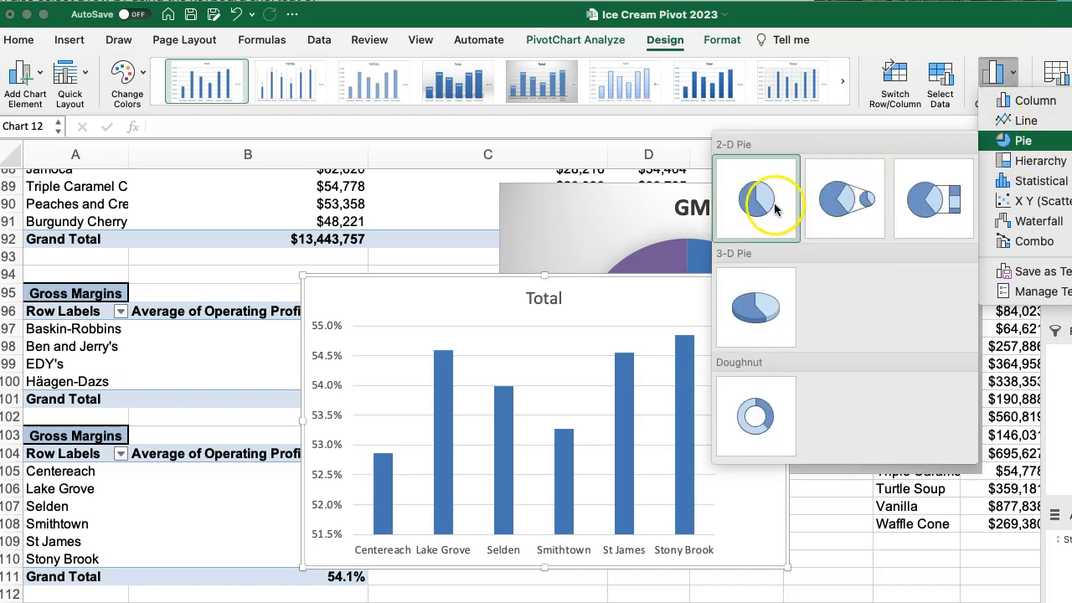
pyautogui.click(754, 305)
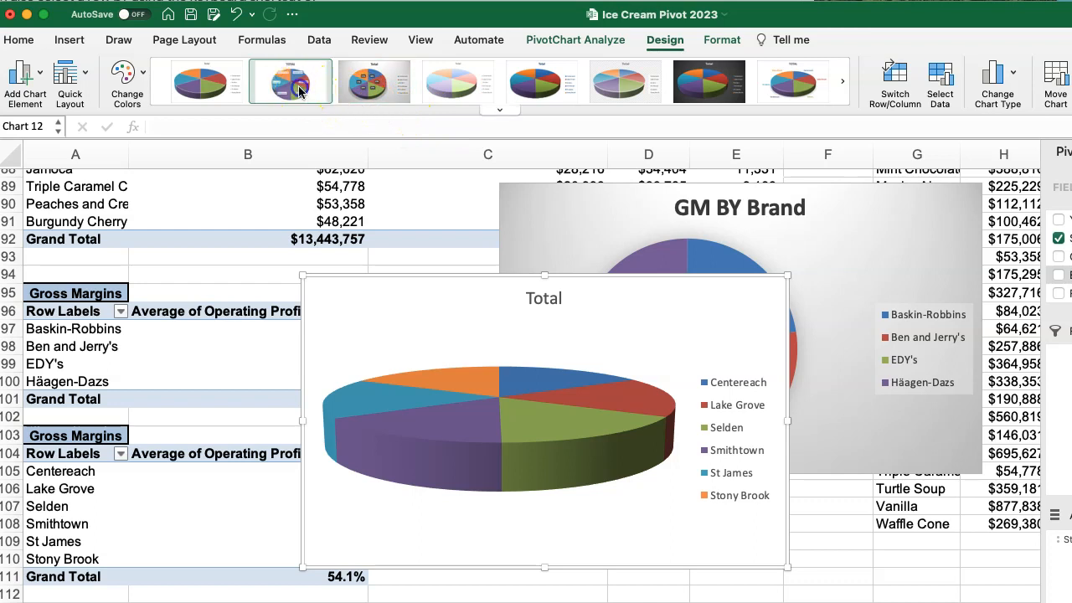
pyautogui.click(363, 88)
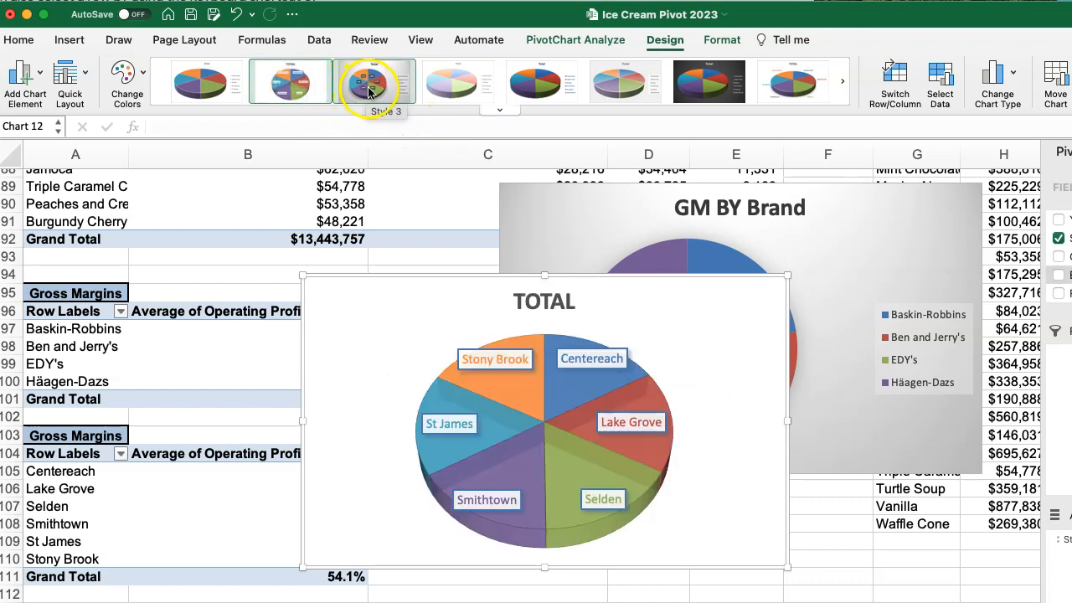
pyautogui.click(368, 90)
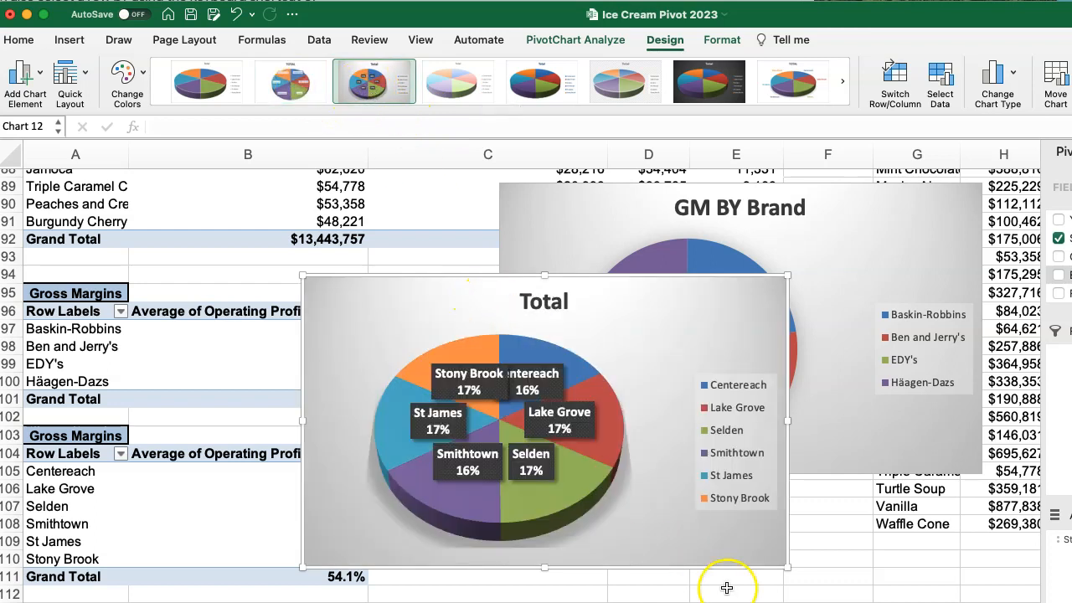
# Enlarge the store pie chart, move it clear of the pivot tables, and apply the first chart style.
pyautogui.moveTo(787, 567); pyautogui.dragTo(892, 602)
pyautogui.moveTo(708, 329); pyautogui.dragTo(724, 366)
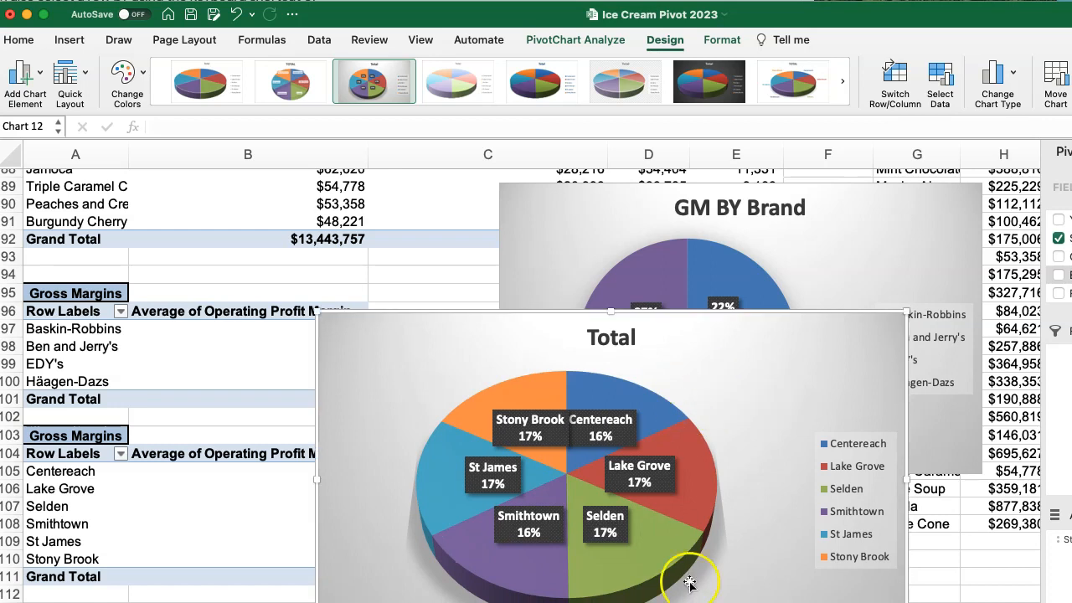
pyautogui.click(294, 85)
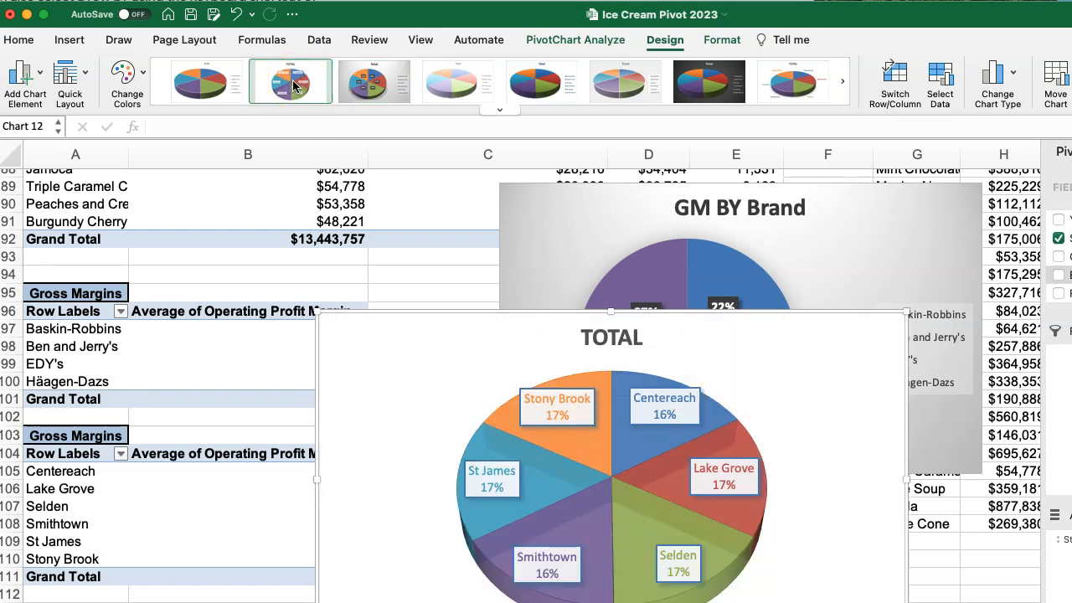
pyautogui.click(220, 88)
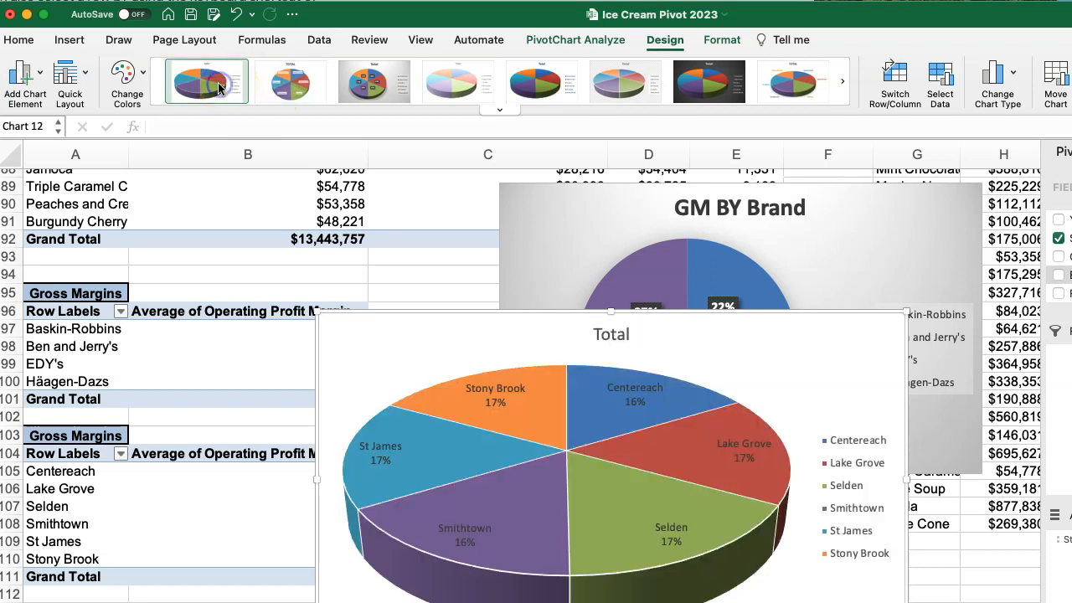
pyautogui.moveTo(455, 354); pyautogui.dragTo(513, 325)
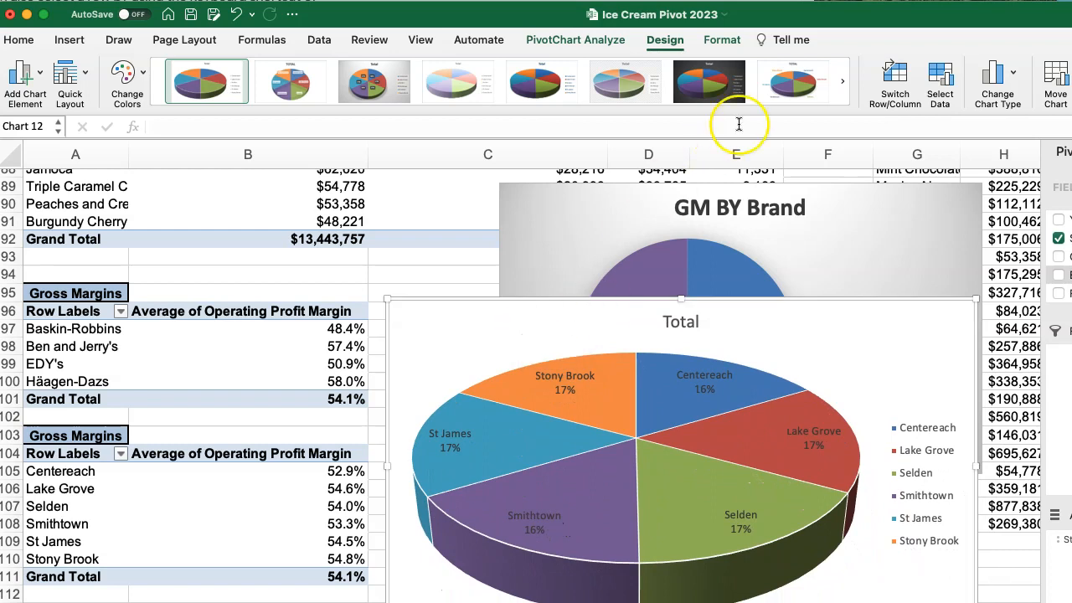
# Try the chart styles with labels outside the store pie, and return to the first chart style.
pyautogui.click(792, 87)
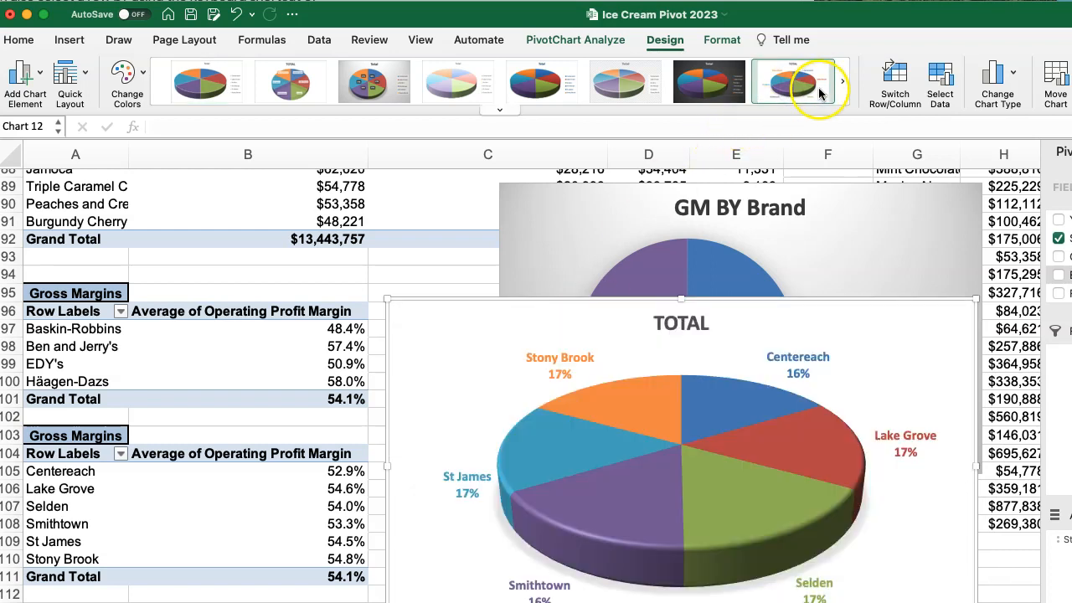
pyautogui.click(842, 90)
pyautogui.click(787, 90)
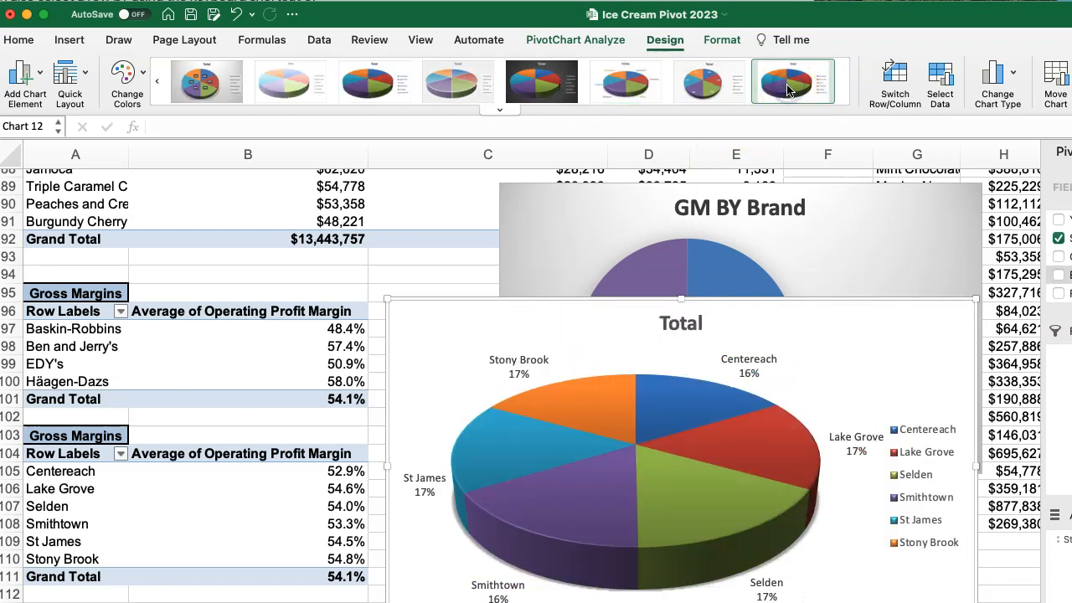
pyautogui.scroll(-3, 742, 321)
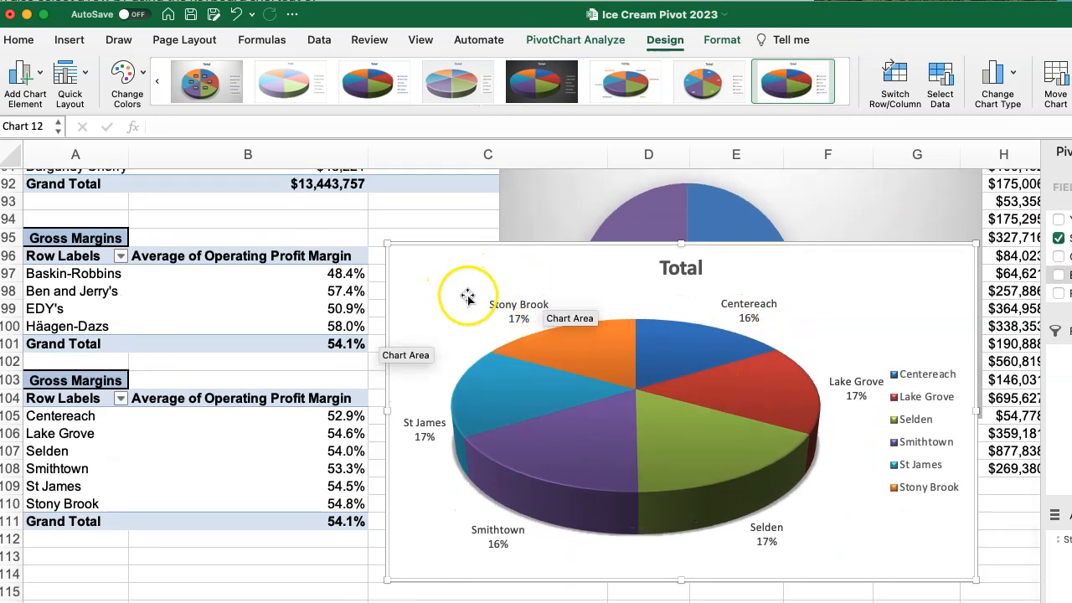
pyautogui.click(156, 81)
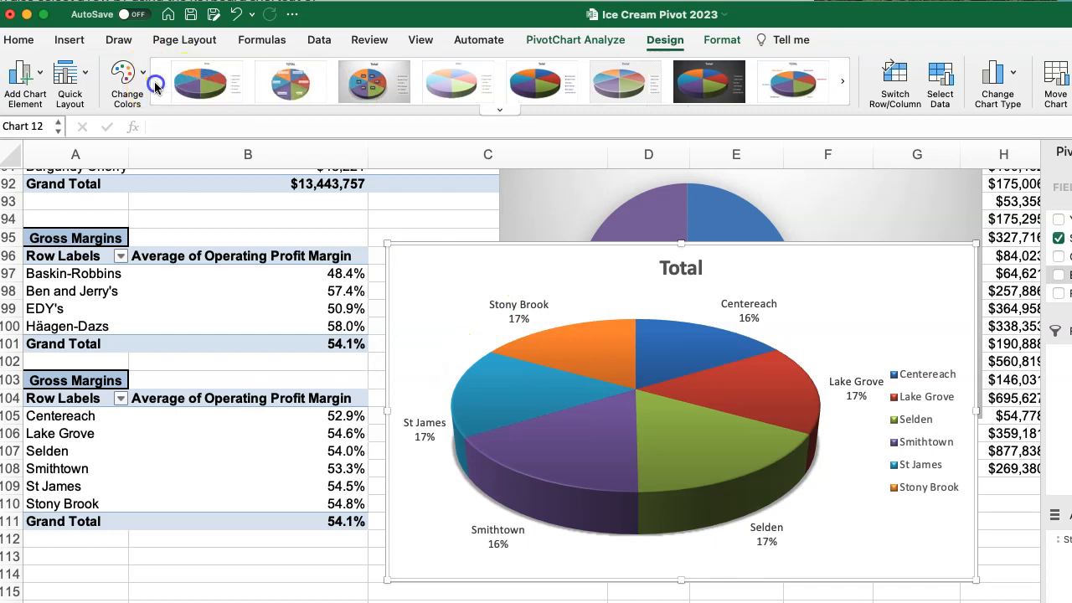
pyautogui.click(201, 84)
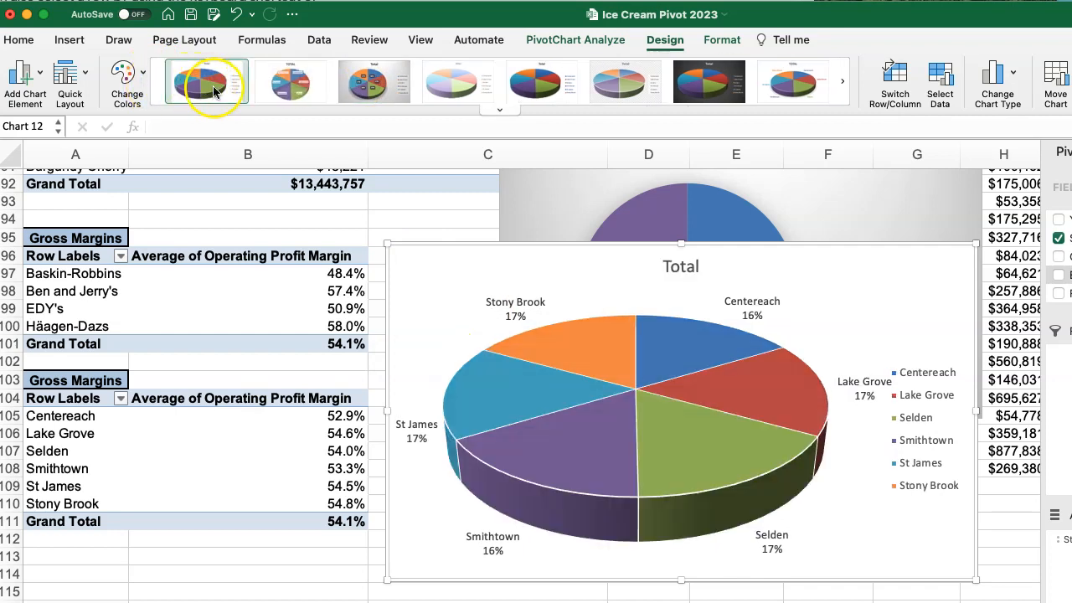
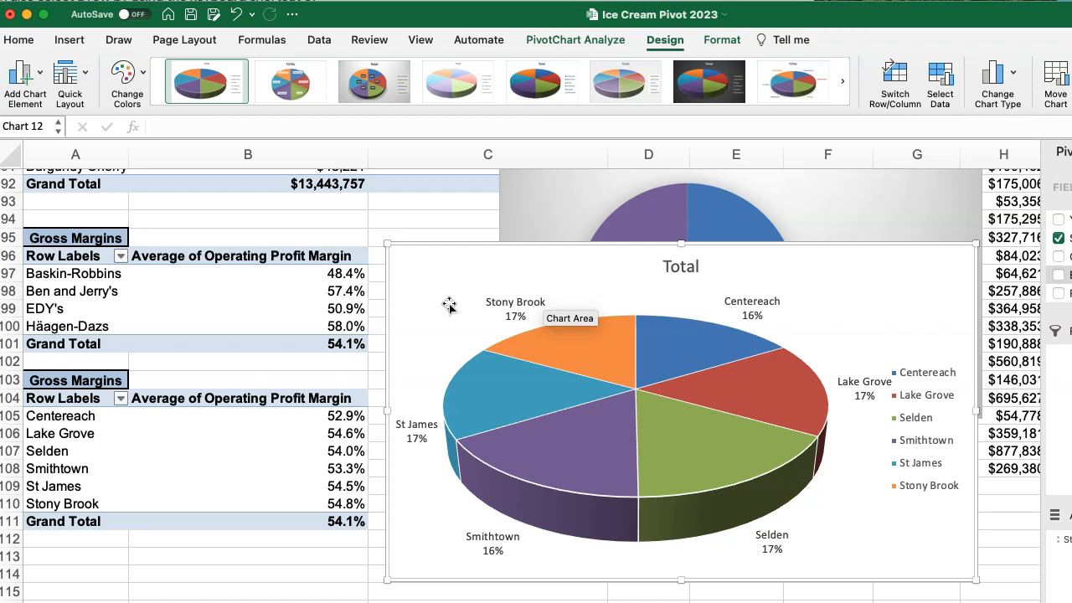
# Try other chart styles on the store pie chart, ending with the dark-background style.
pyautogui.click(465, 95)
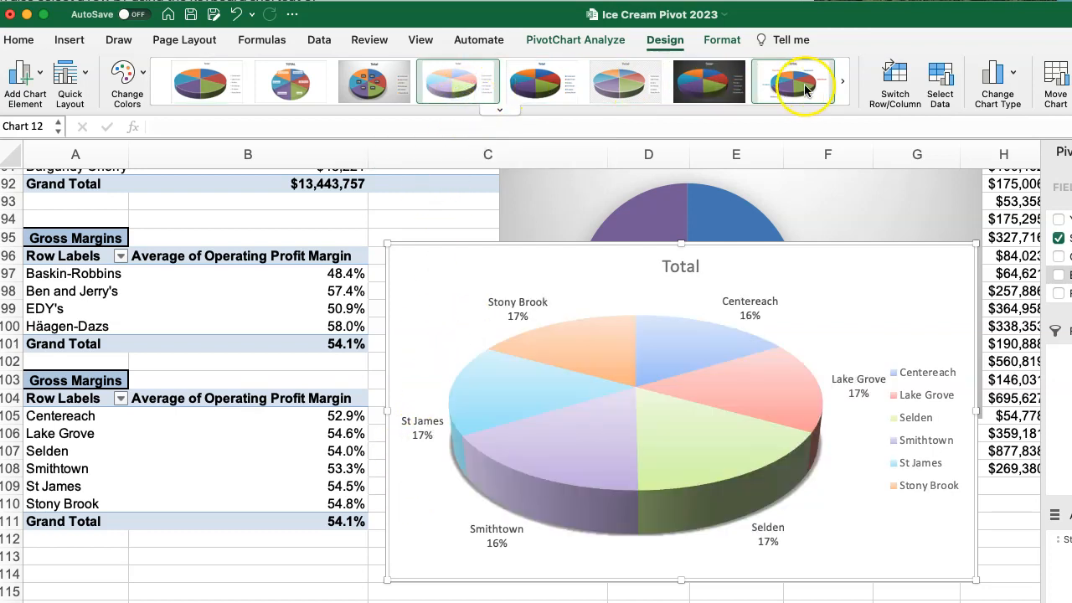
pyautogui.click(841, 84)
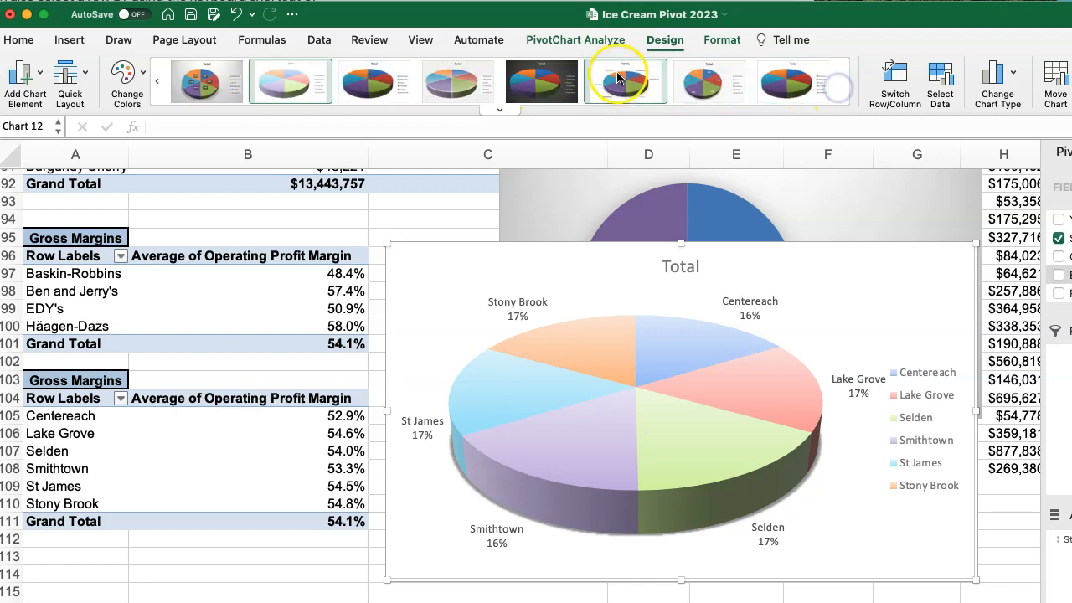
pyautogui.click(491, 71)
pyautogui.click(545, 82)
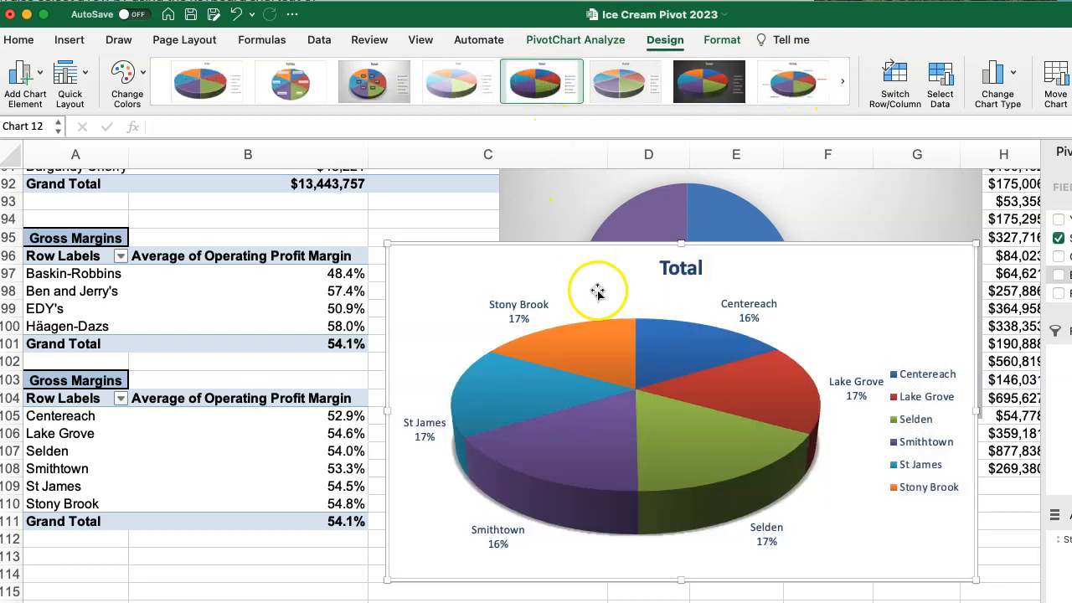
pyautogui.click(698, 100)
# Move the store pie chart down to uncover the brand pie chart, then reposition it beside the store pivot table.
pyautogui.moveTo(617, 255); pyautogui.dragTo(580, 464)
pyautogui.click(545, 314)
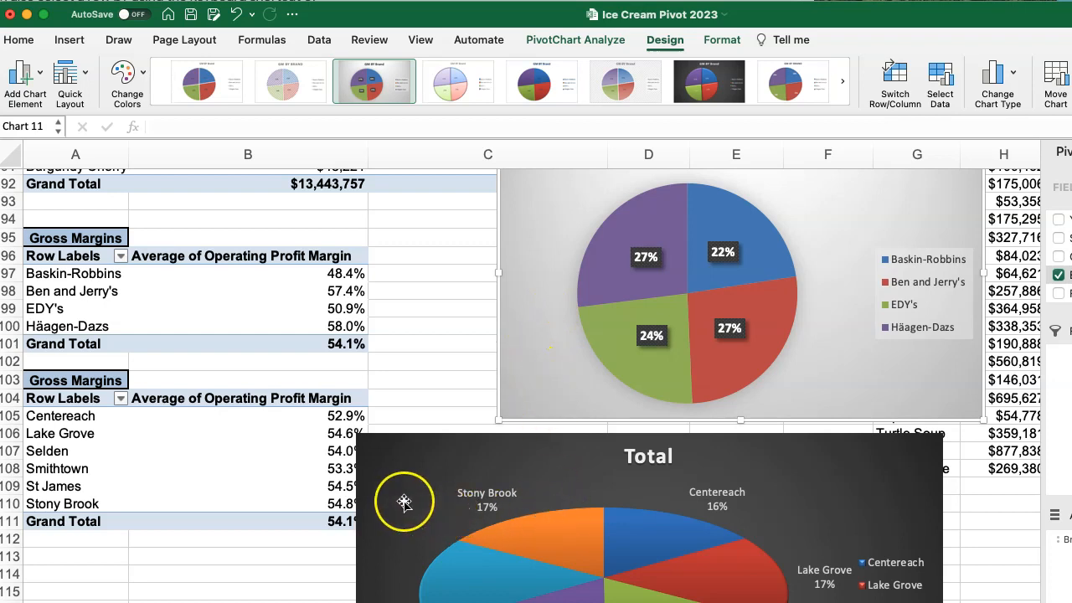
pyautogui.moveTo(457, 450); pyautogui.dragTo(506, 328)
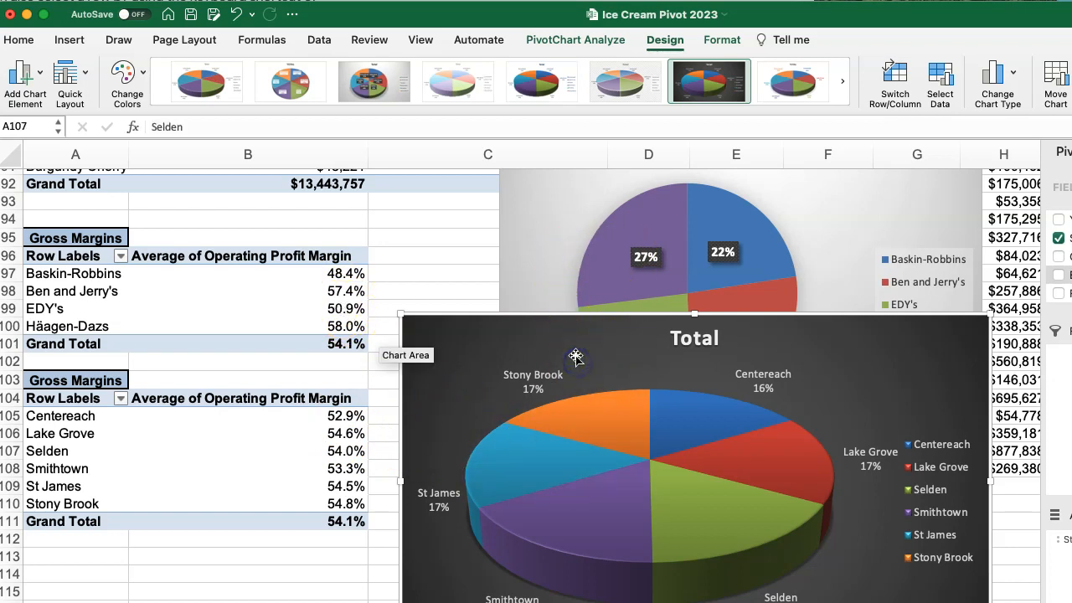
# Delete both the store and the brand margin pie charts.
pyautogui.press('Delete')
pyautogui.click(509, 227)
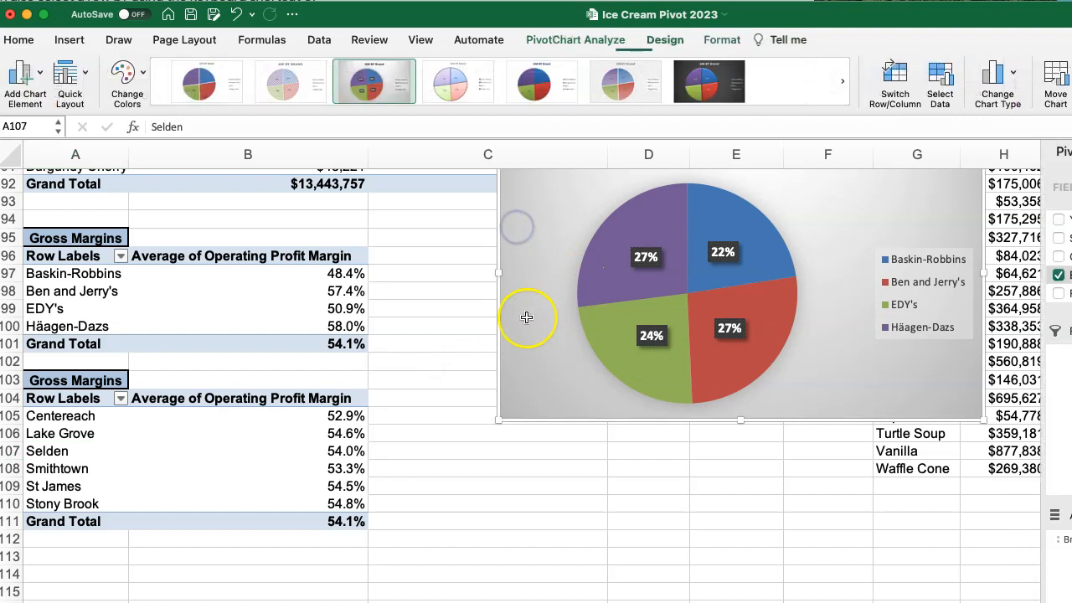
pyautogui.press('Delete')
# Copy the brand names and margins in A97:B100 and paste them at C96 as values with number formatting.
pyautogui.moveTo(38, 273); pyautogui.dragTo(266, 322)
pyautogui.press('super+c')
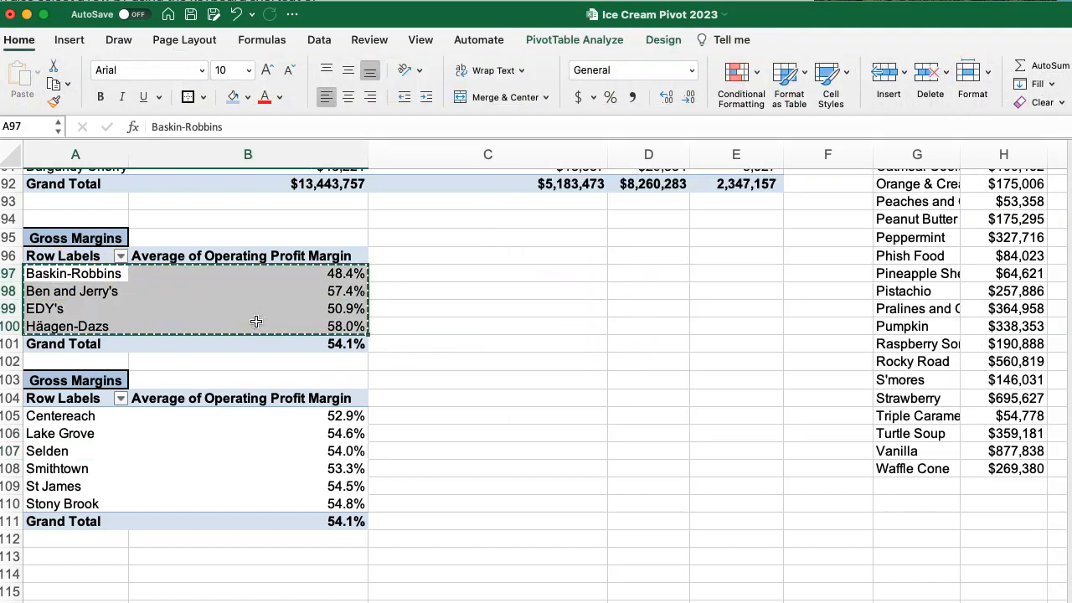
pyautogui.click(473, 253)
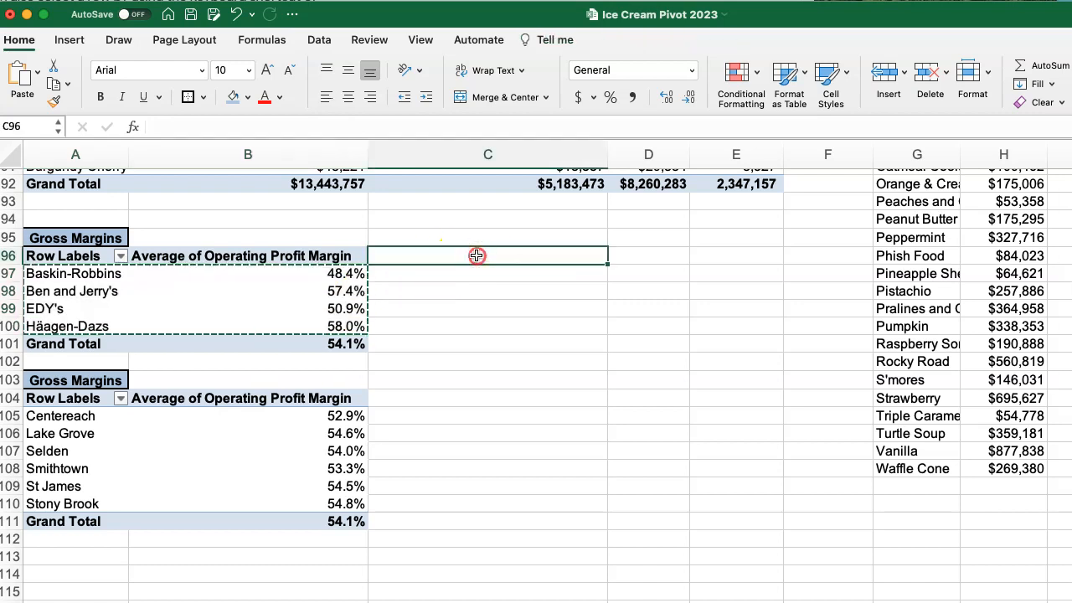
pyautogui.rightClick(473, 252)
pyautogui.moveTo(516, 329)
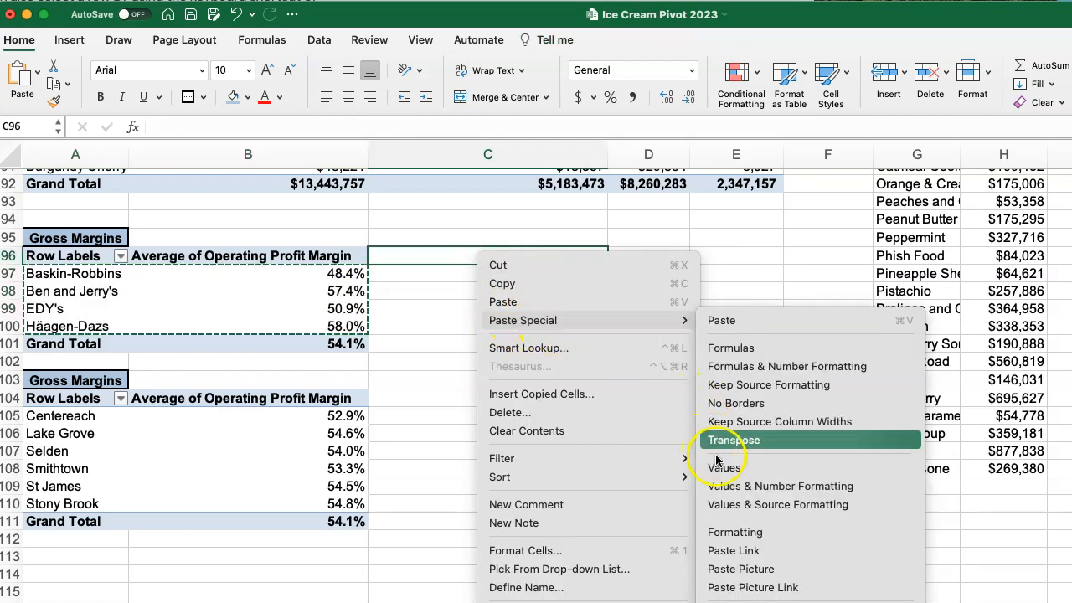
pyautogui.click(720, 486)
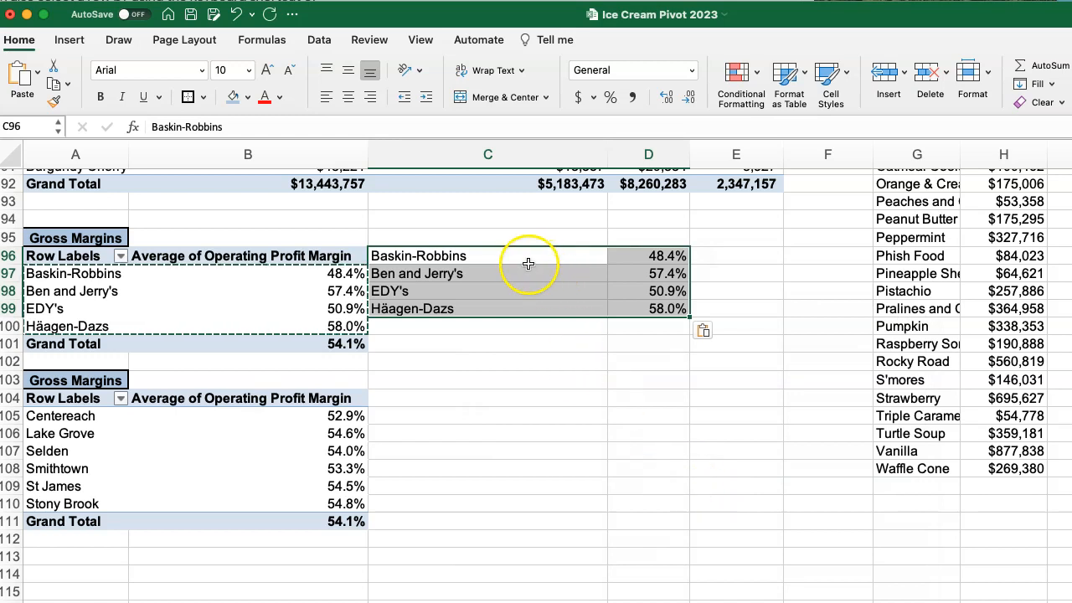
# Insert a 2-D pie chart from the pasted brand margins in C96:D99 and apply the third chart style.
pyautogui.click(68, 40)
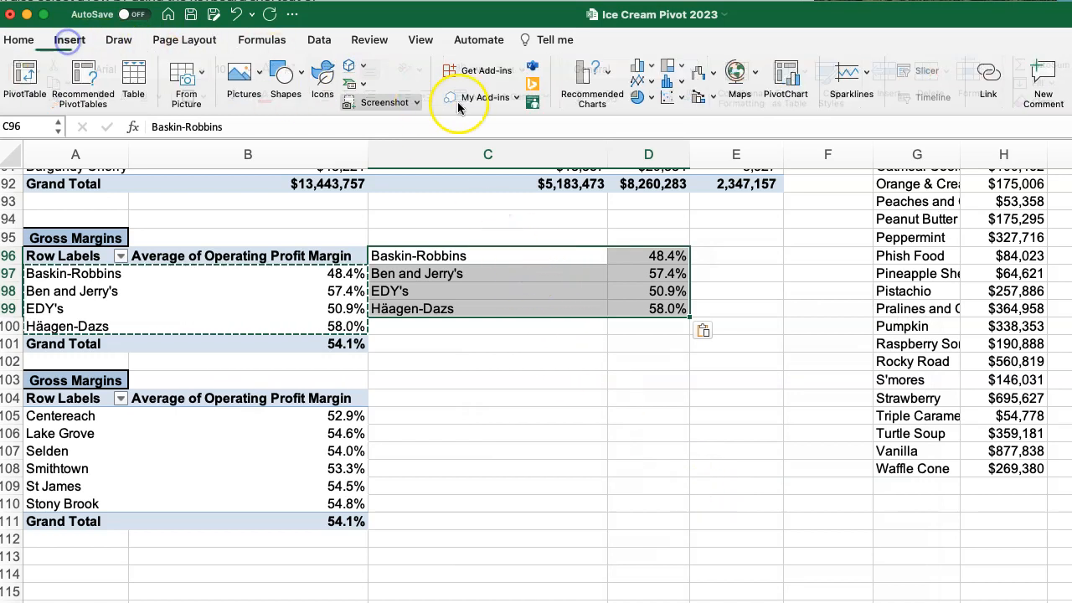
pyautogui.click(640, 97)
pyautogui.click(674, 173)
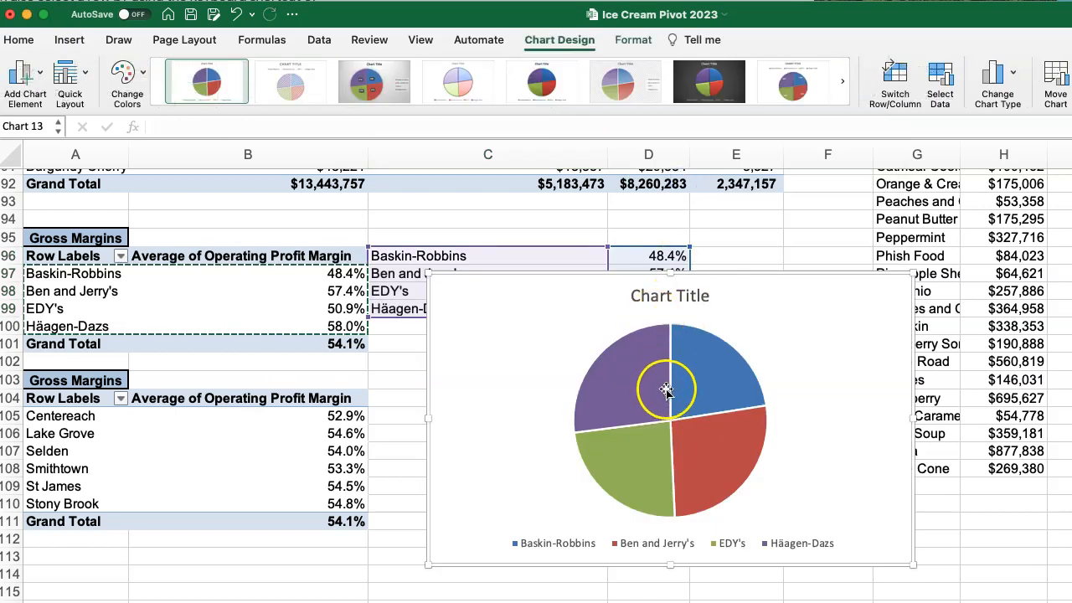
pyautogui.click(373, 99)
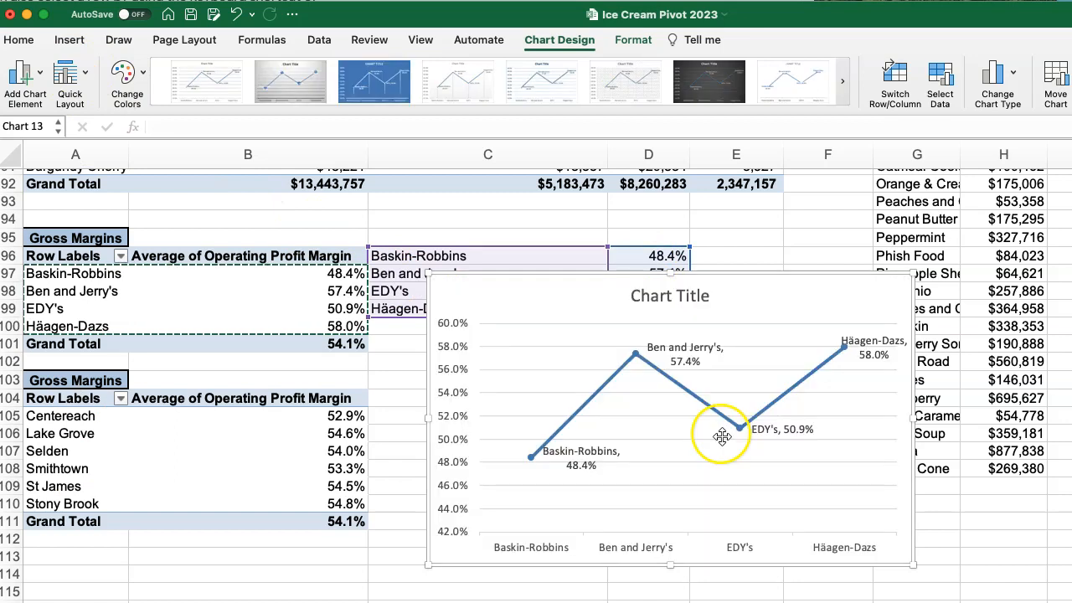
# Try to change the brand margin chart to a combo chart with columns and a line.
pyautogui.click(1011, 75)
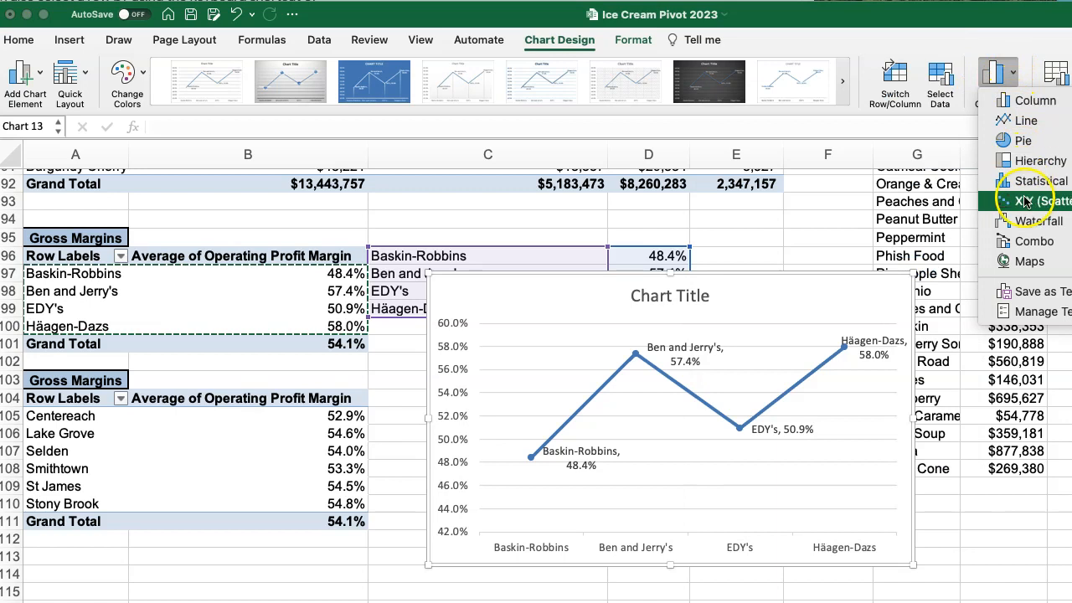
pyautogui.moveTo(1030, 245)
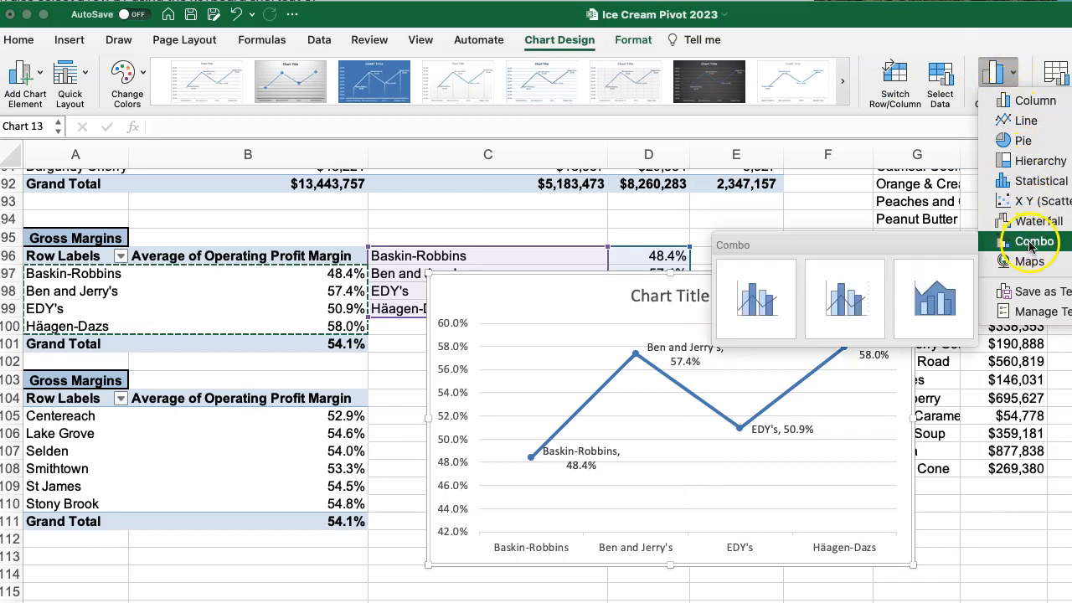
pyautogui.click(756, 306)
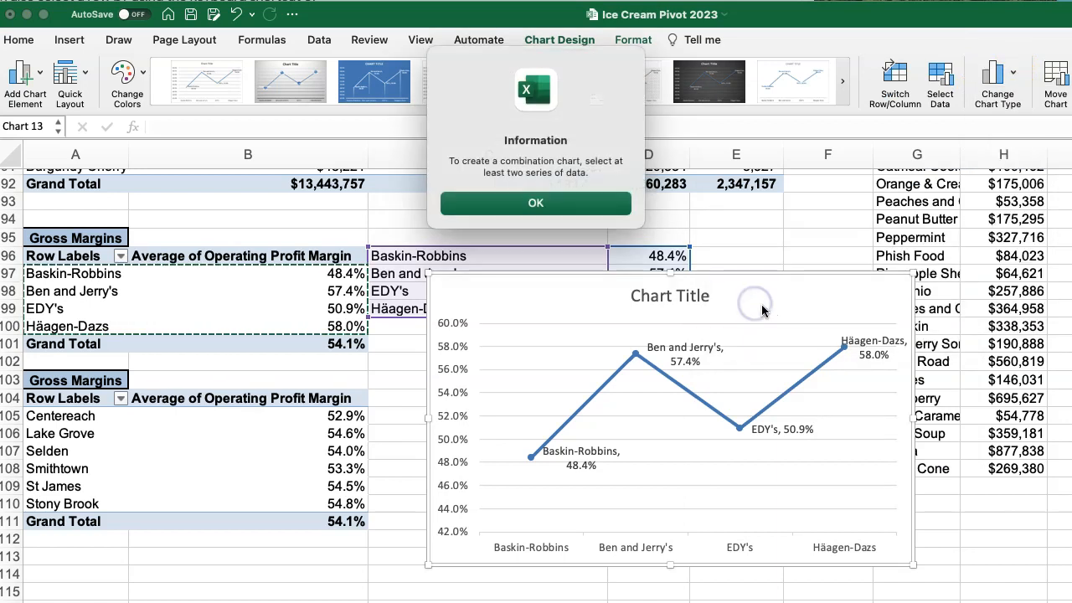
pyautogui.click(545, 201)
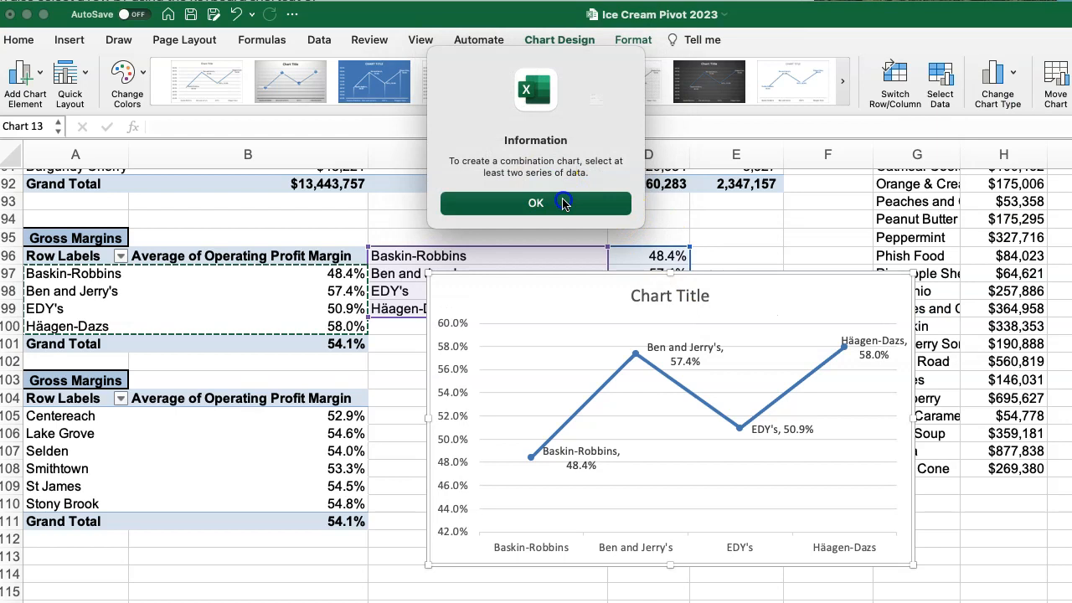
# Change the brand margin chart to a 2-D clustered column and apply the fourth chart style.
pyautogui.click(1015, 75)
pyautogui.moveTo(1026, 101)
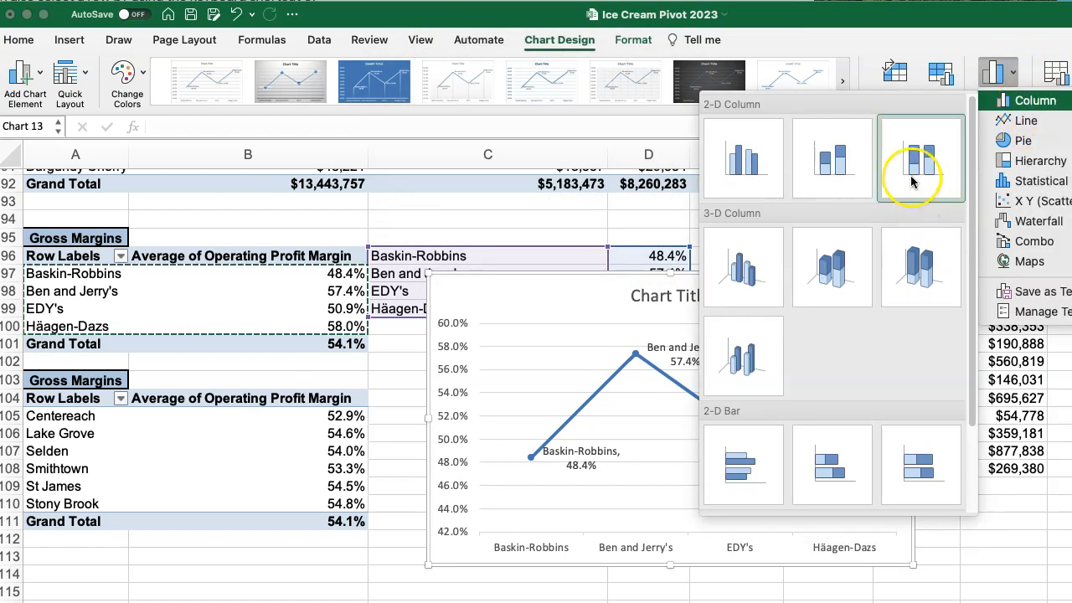
pyautogui.click(724, 164)
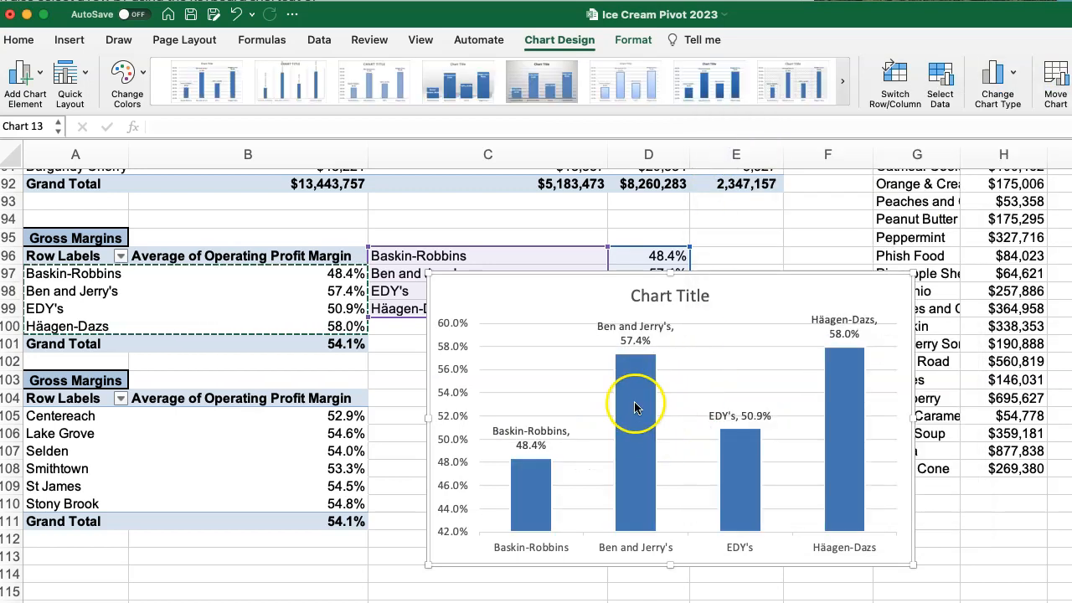
pyautogui.click(476, 89)
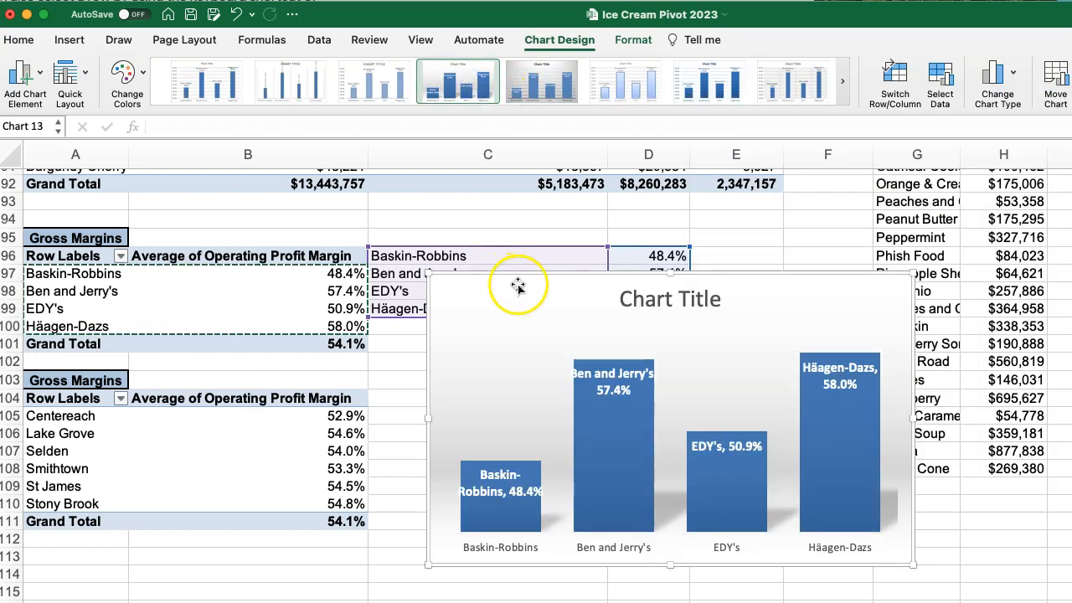
# Title the brand column chart "Profit Margin by Brand" and move it clear of the margin tables.
pyautogui.moveTo(502, 341); pyautogui.dragTo(456, 331)
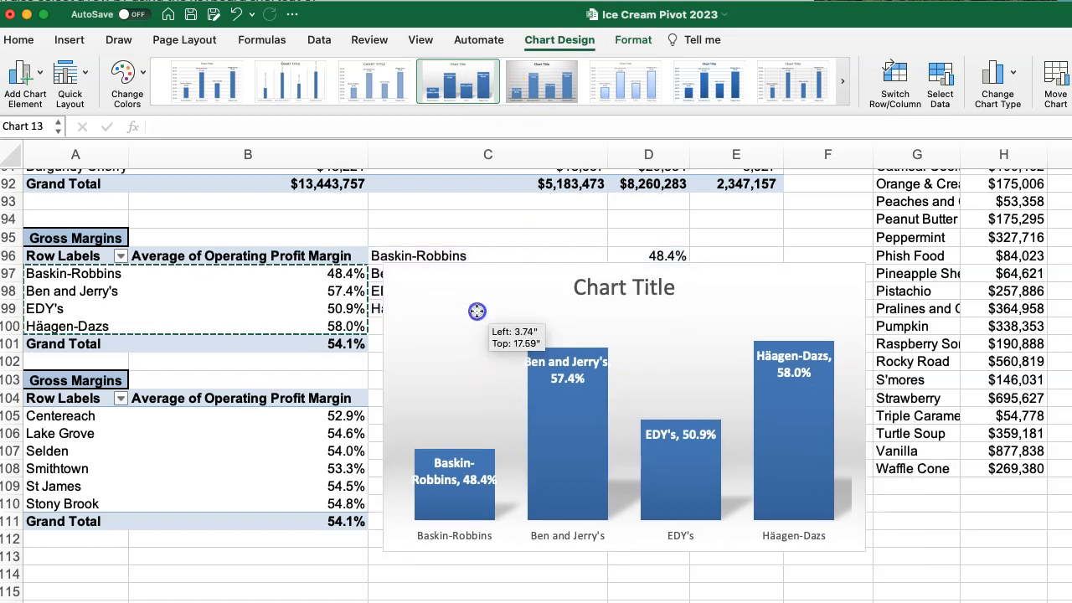
pyautogui.click(583, 288)
pyautogui.moveTo(577, 289); pyautogui.dragTo(693, 286)
pyautogui.write('Profit')
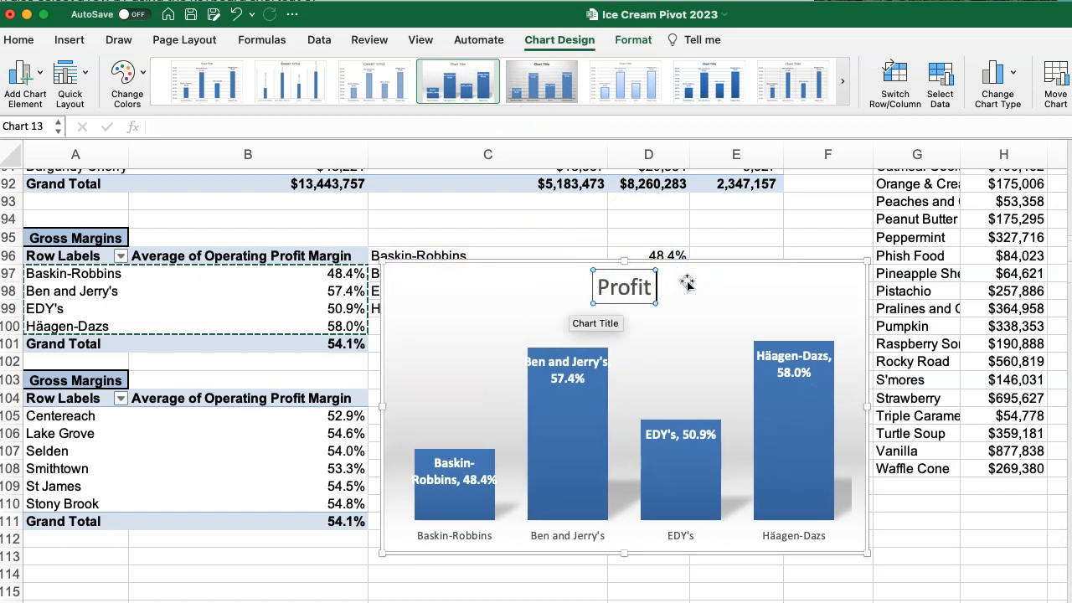
pyautogui.write(' Margin')
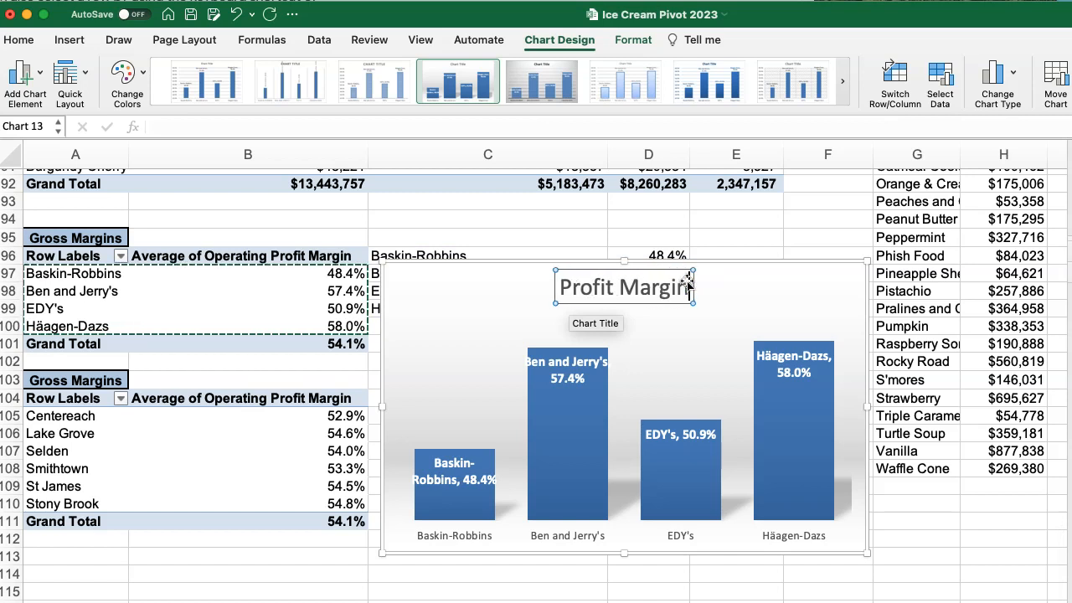
pyautogui.write(' by Brand')
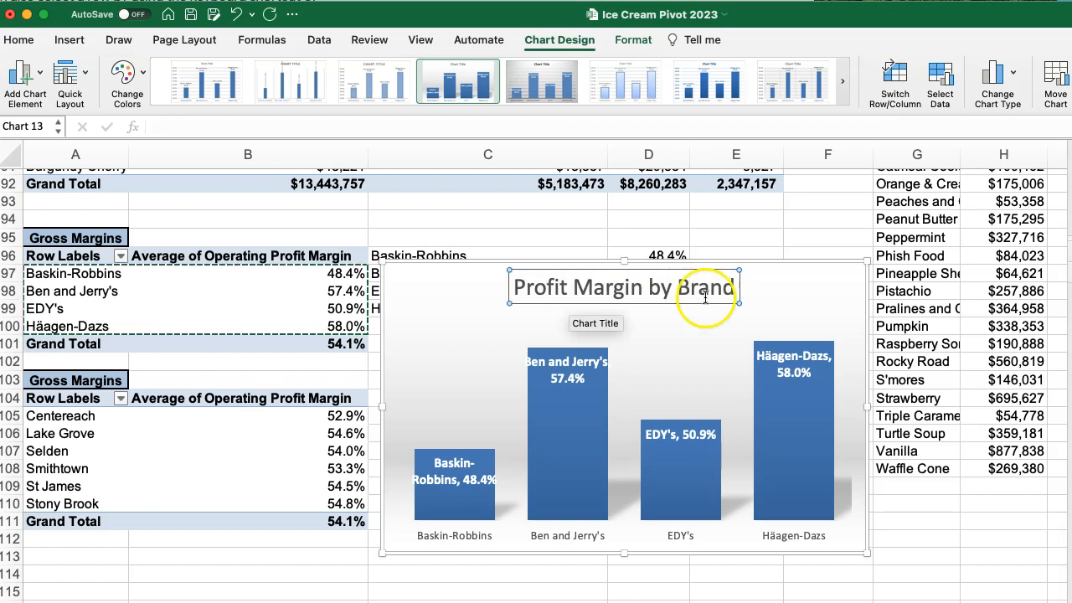
pyautogui.click(489, 332)
pyautogui.moveTo(468, 287); pyautogui.dragTo(819, 427)
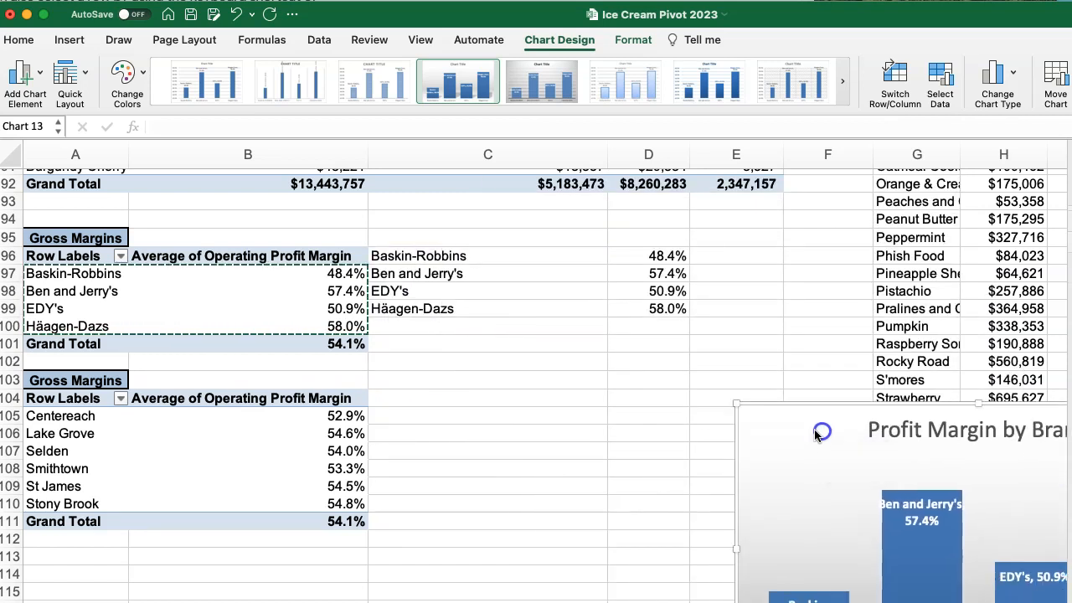
# Copy the store names and margins in A105:B110 and paste them at C105 as values with number formatting.
pyautogui.click(75, 416)
pyautogui.moveTo(74, 416); pyautogui.dragTo(244, 500)
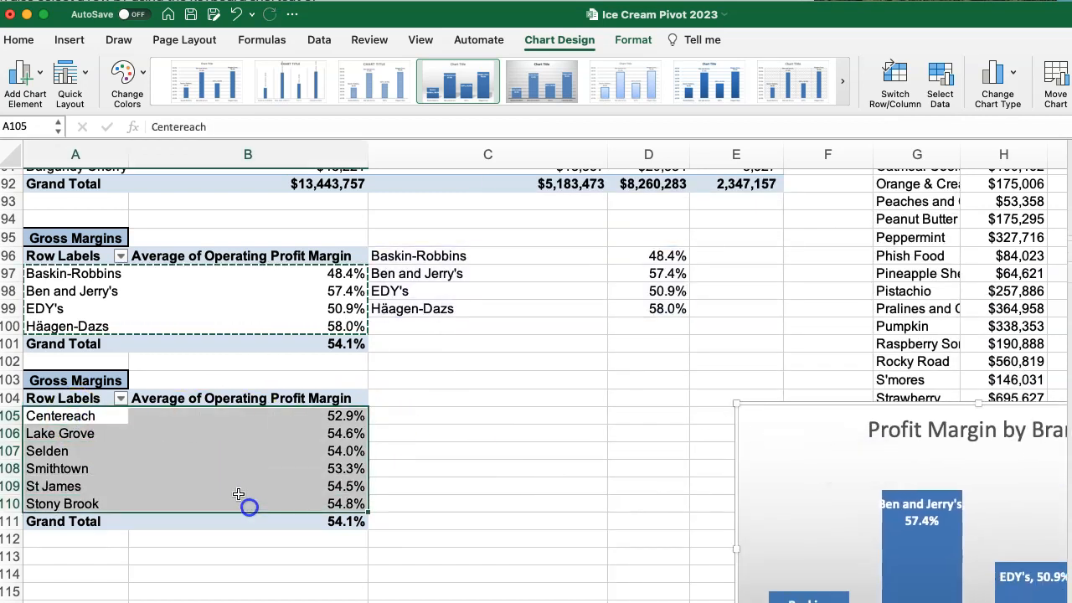
pyautogui.press('super+c')
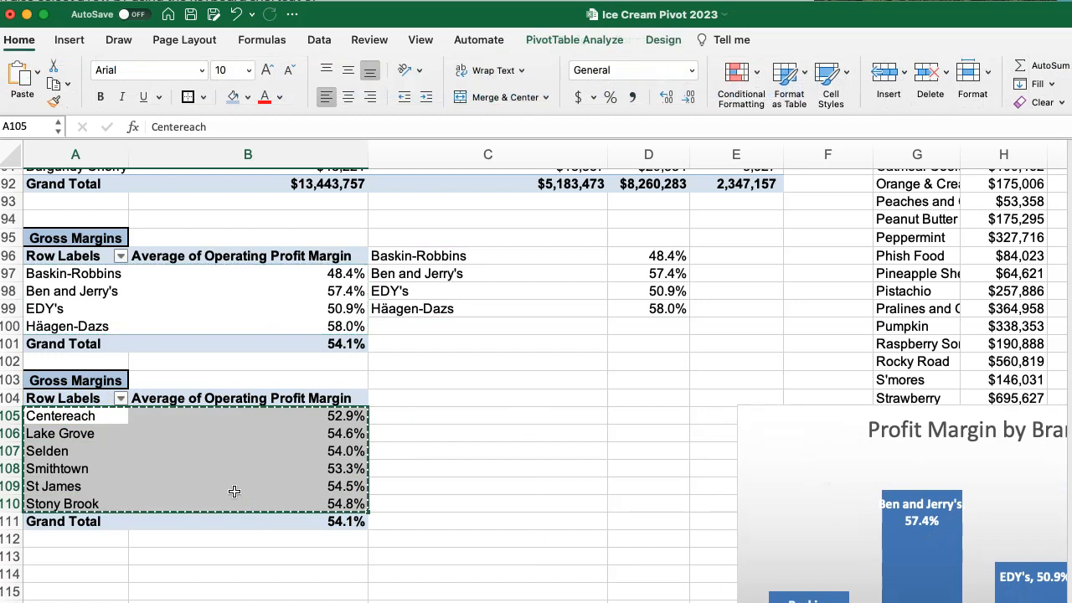
pyautogui.click(448, 415)
pyautogui.rightClick(447, 413)
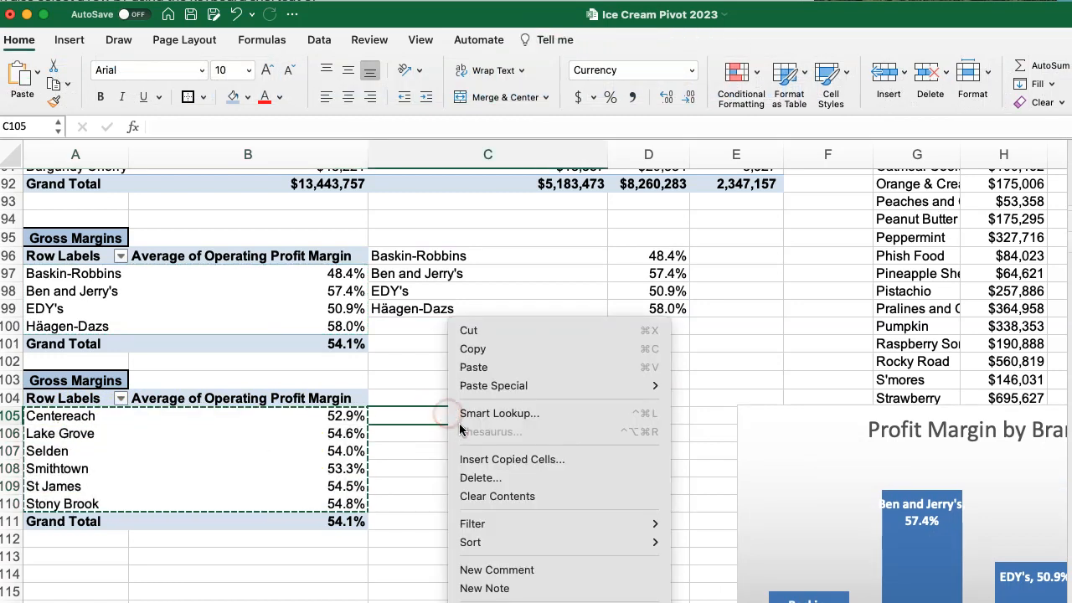
pyautogui.click(416, 412)
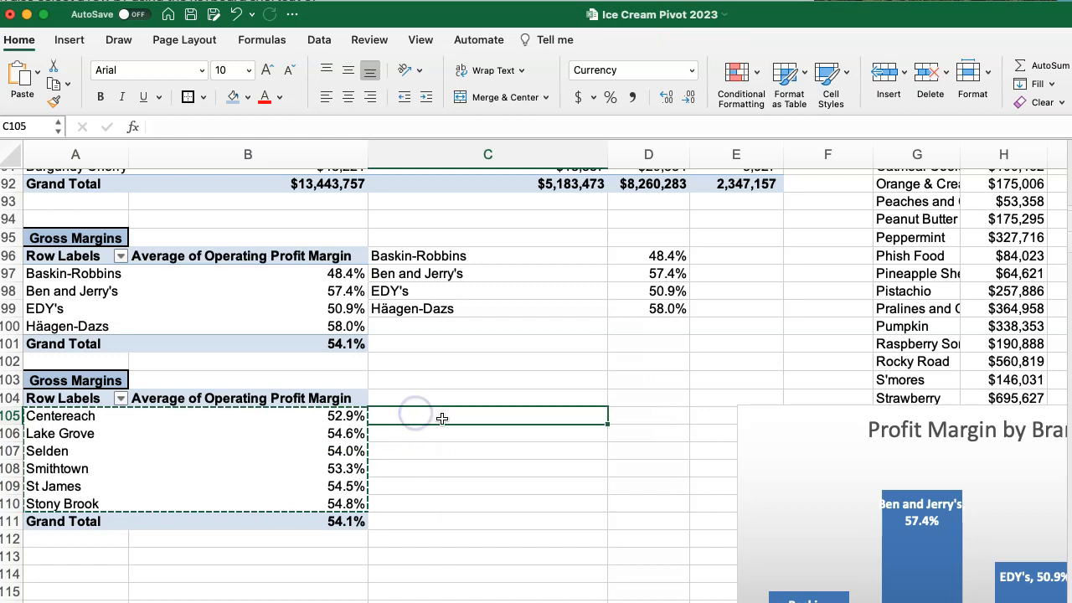
pyautogui.rightClick(442, 418)
pyautogui.moveTo(491, 390)
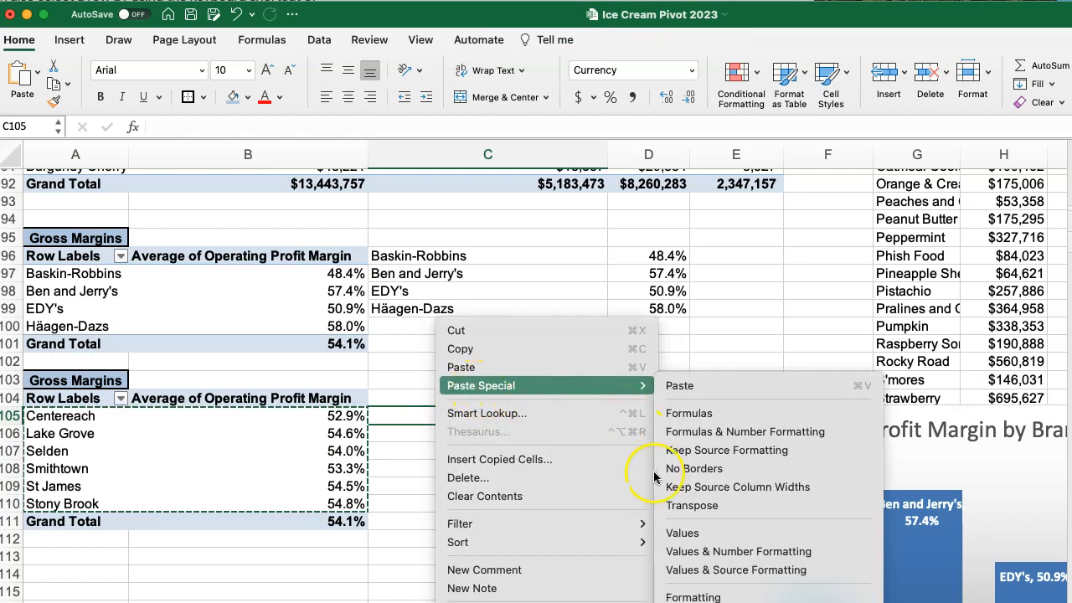
pyautogui.click(677, 553)
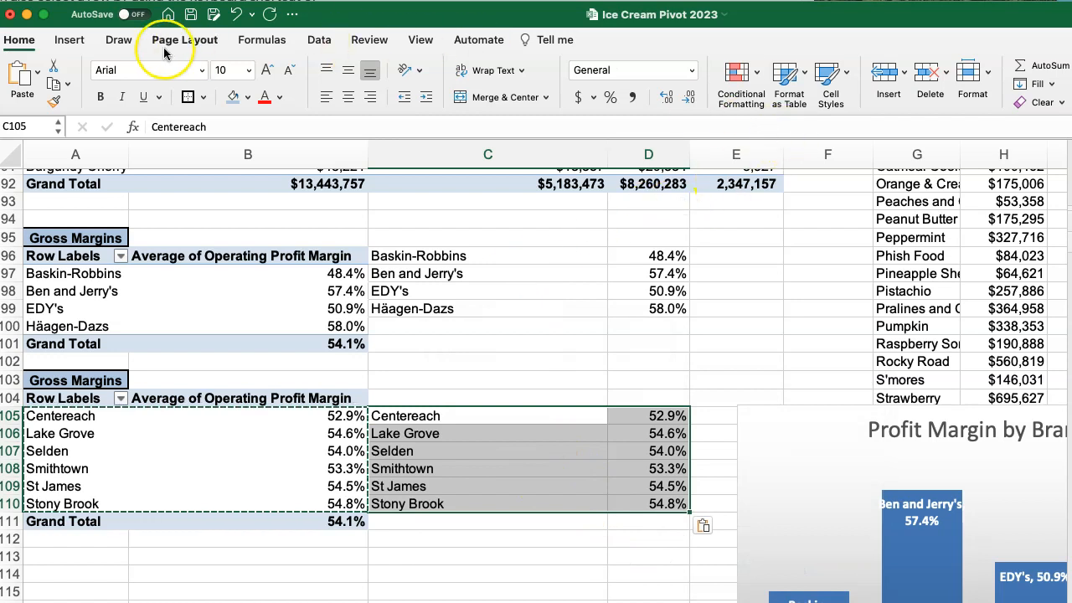
# Insert a 3-D clustered column chart from the pasted store margins in C105:D110 and apply the dark-background style.
pyautogui.click(69, 39)
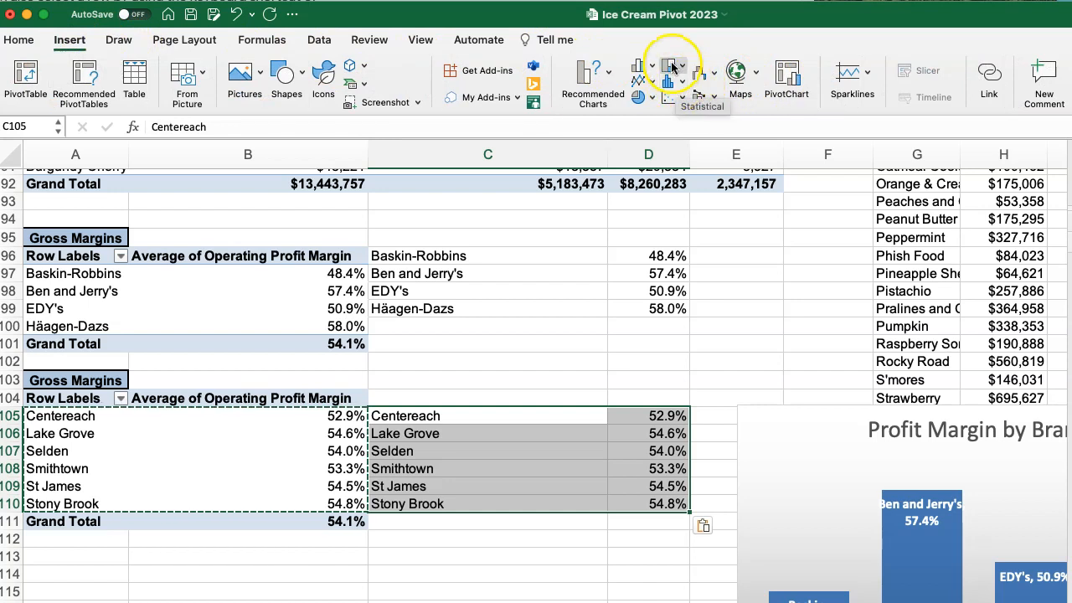
pyautogui.click(642, 65)
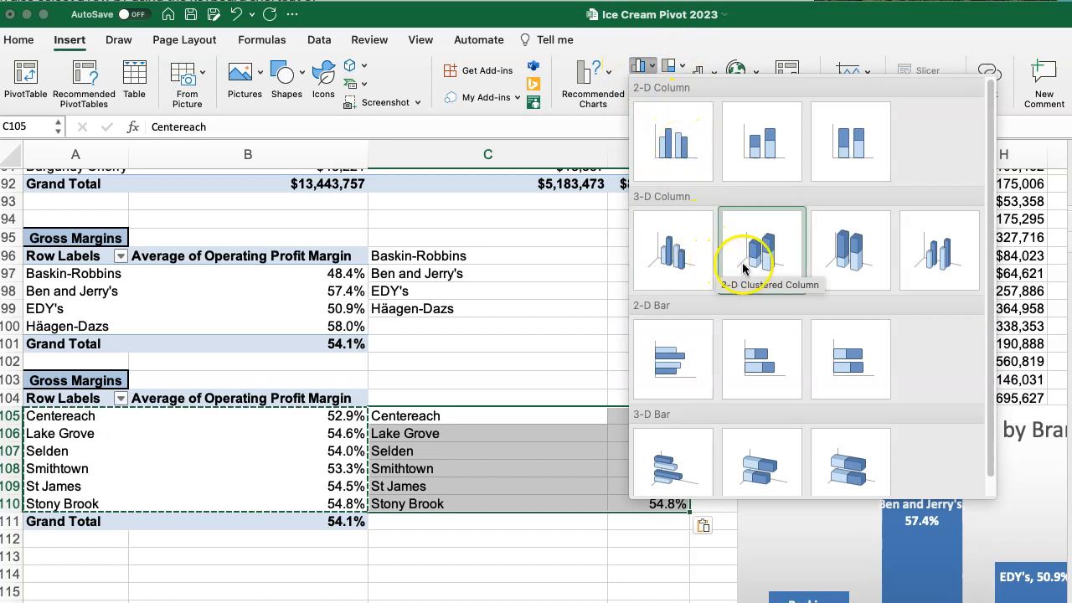
pyautogui.click(674, 251)
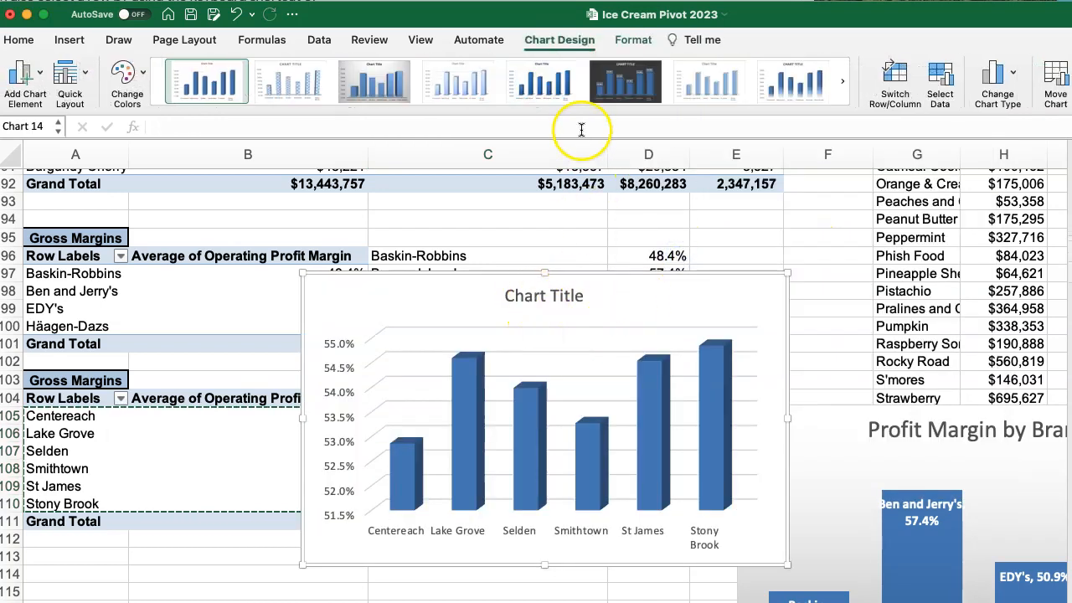
pyautogui.click(626, 84)
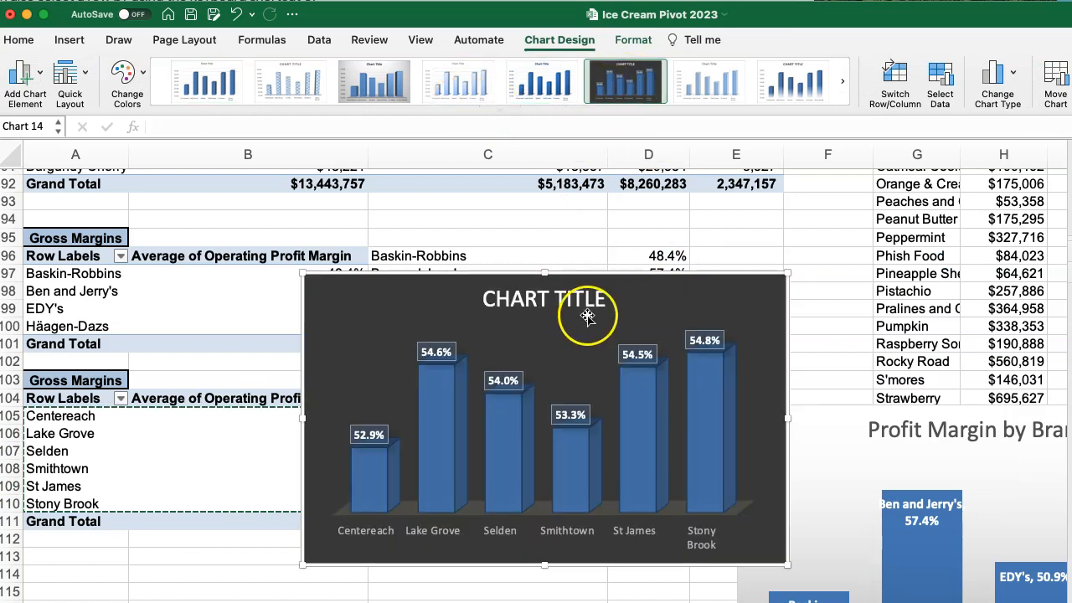
# Title the store margin column chart "GROSS PROFIT BY STORE" and move it slightly up beside the margin pivot tables.
pyautogui.click(496, 300)
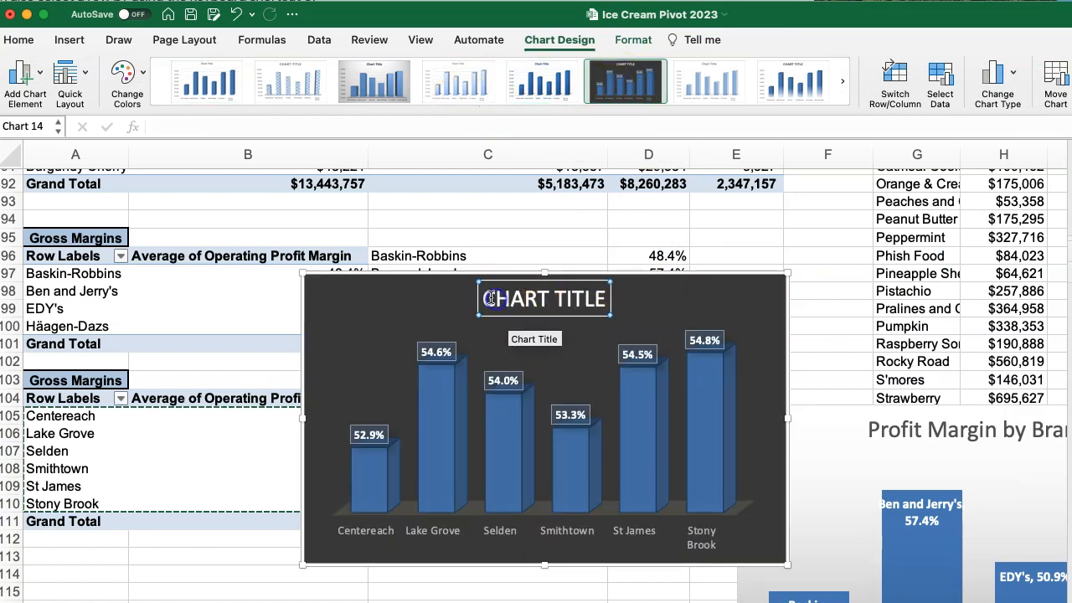
pyautogui.moveTo(490, 298); pyautogui.dragTo(603, 296)
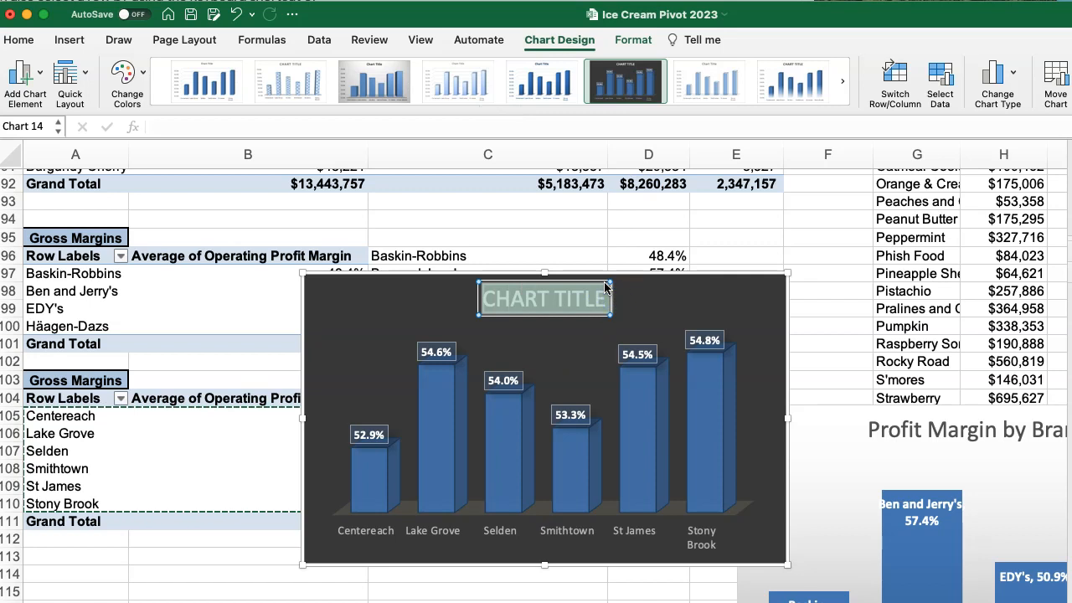
pyautogui.write('GROSS PROFIT BY STORE')
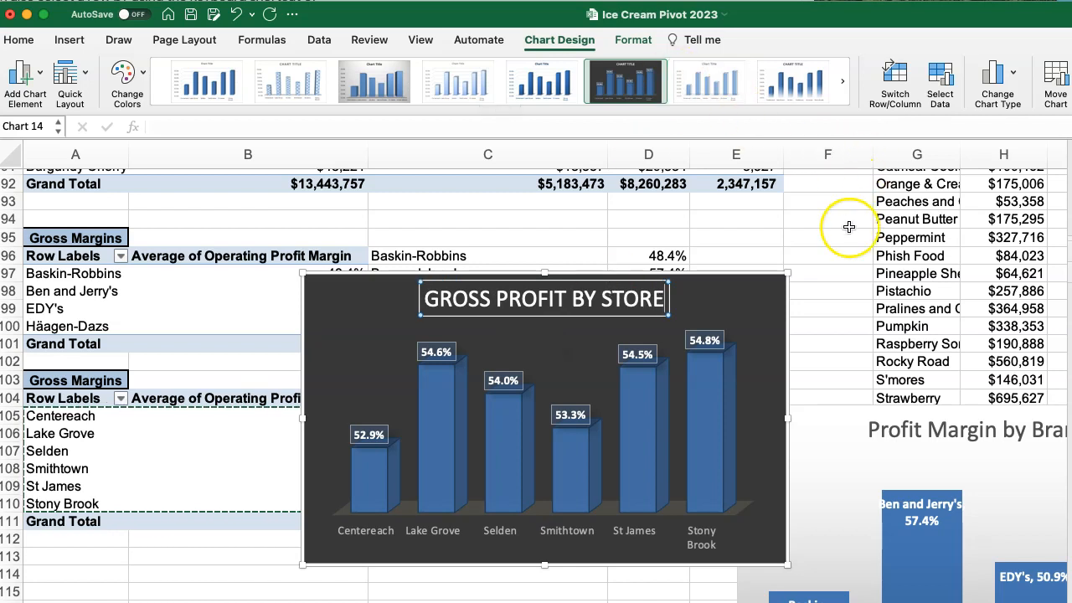
pyautogui.click(751, 272)
pyautogui.moveTo(748, 281); pyautogui.dragTo(771, 232)
pyautogui.click(394, 279)
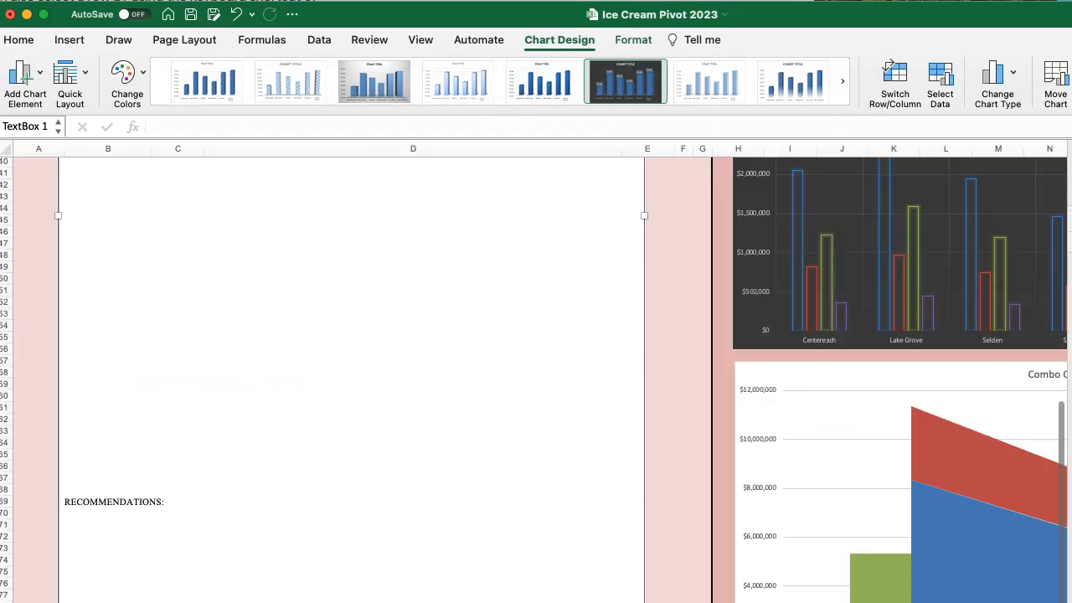
# Copy the Gross Profit by Store chart and go to the free space beside the tree maps on the dashboard sheet.
pyautogui.click(299, 438)
pyautogui.scroll(-3, 368, 461)
pyautogui.scroll(1, 182, 337)
pyautogui.hscroll(10, 535, 352)
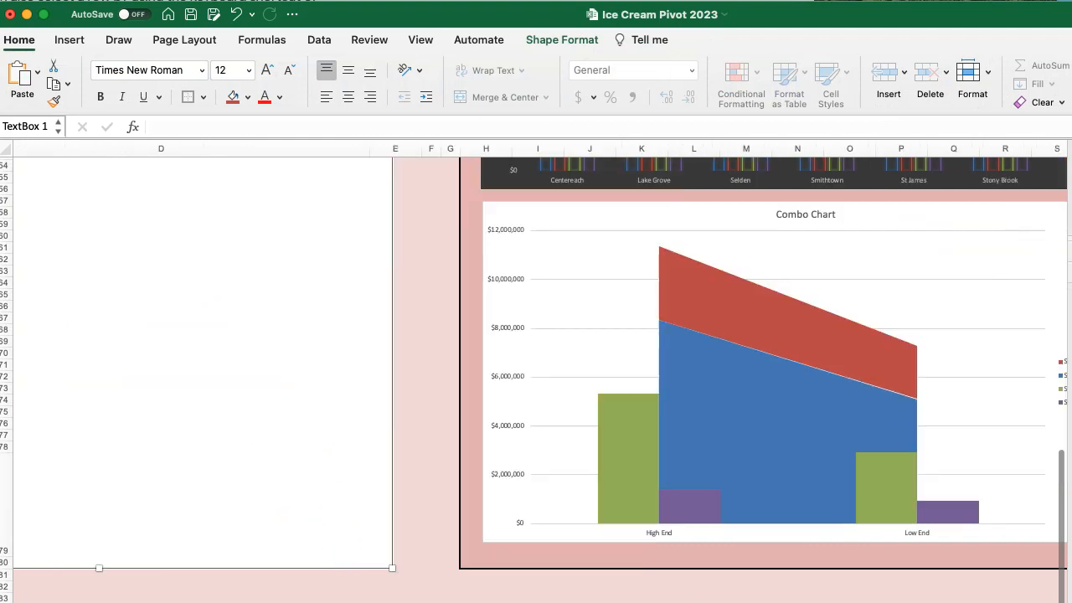
pyautogui.scroll(5, 838, 544)
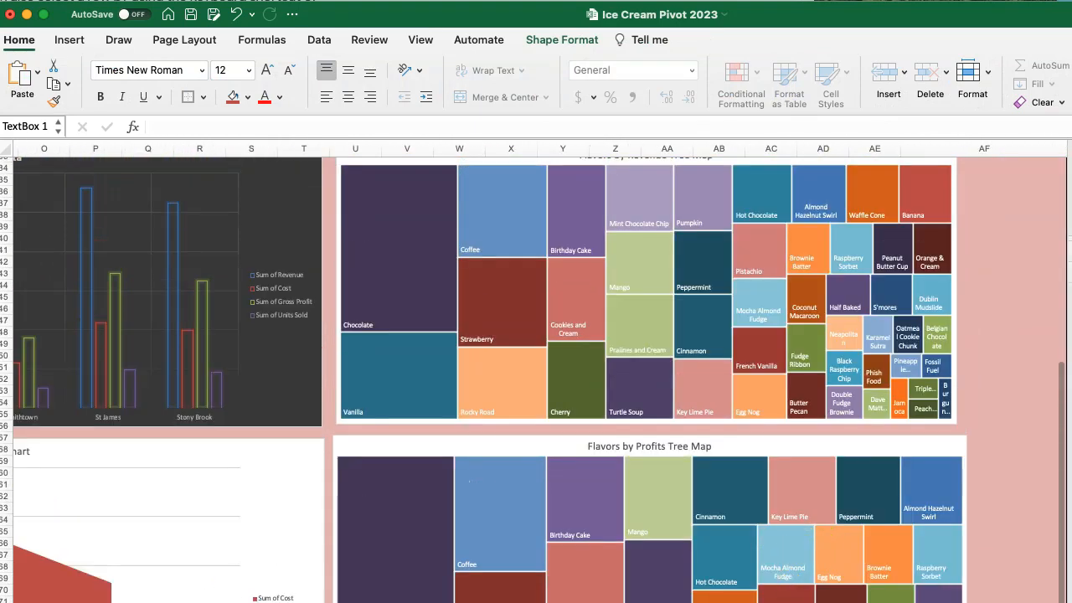
pyautogui.hscroll(2, 536, 377)
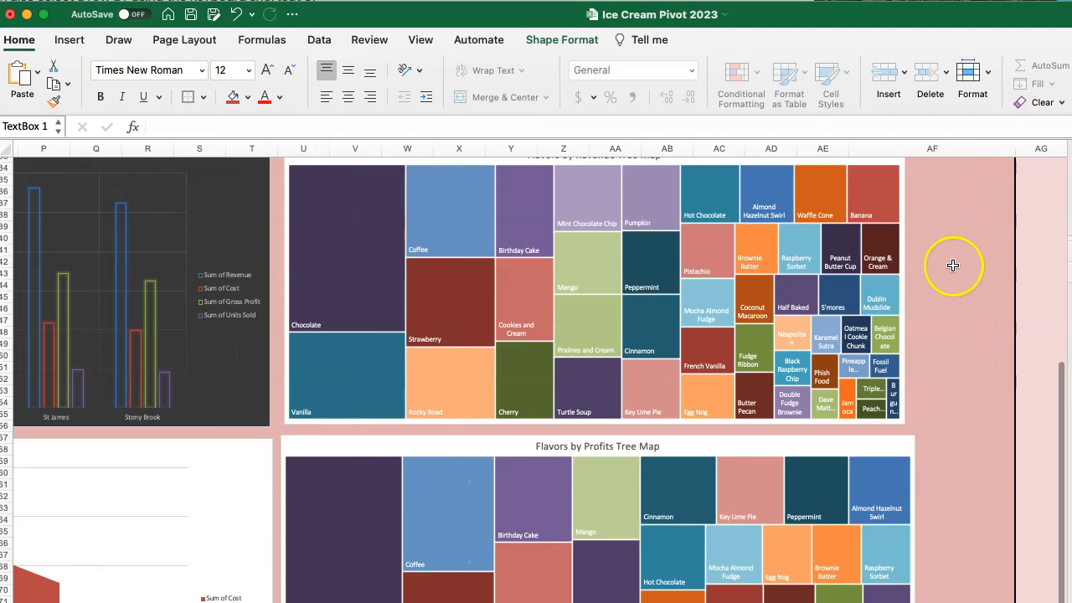
pyautogui.scroll(5, 953, 265)
pyautogui.moveTo(1012, 152); pyautogui.dragTo(1025, 143)
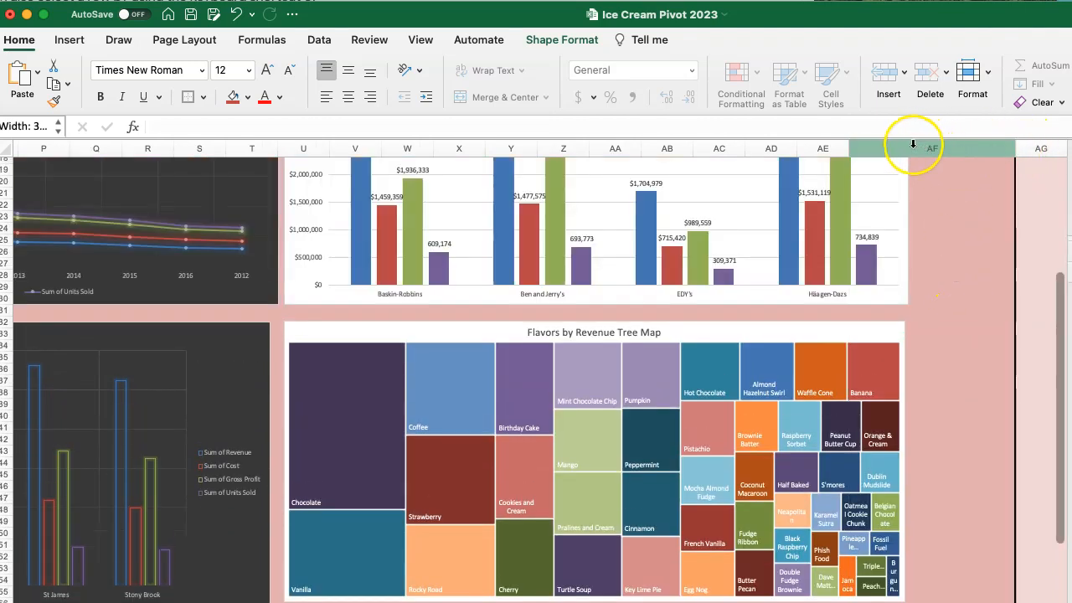
pyautogui.moveTo(847, 148); pyautogui.dragTo(1020, 149)
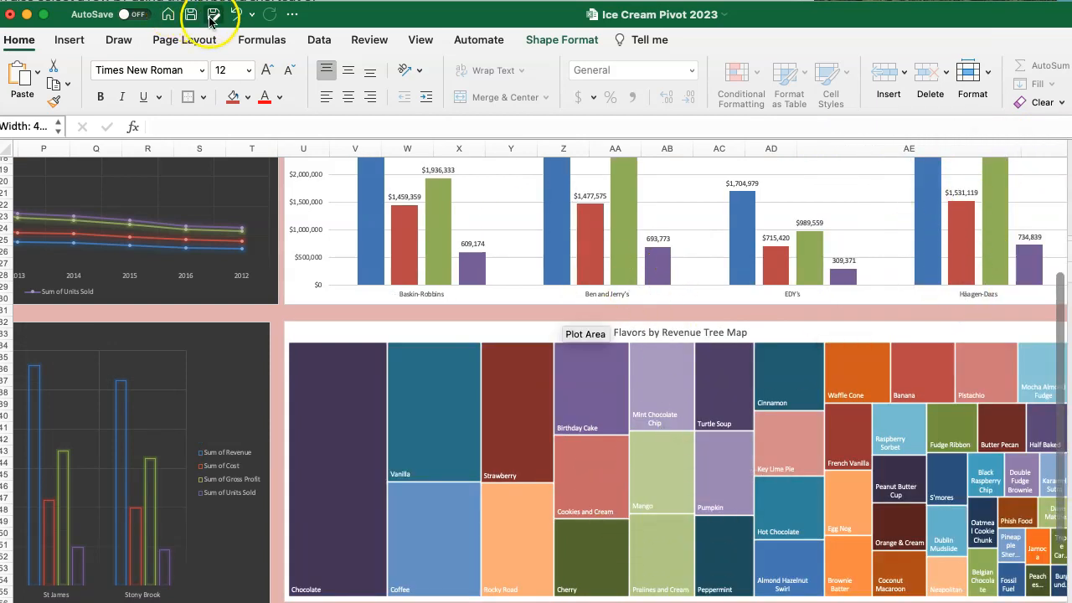
pyautogui.click(236, 14)
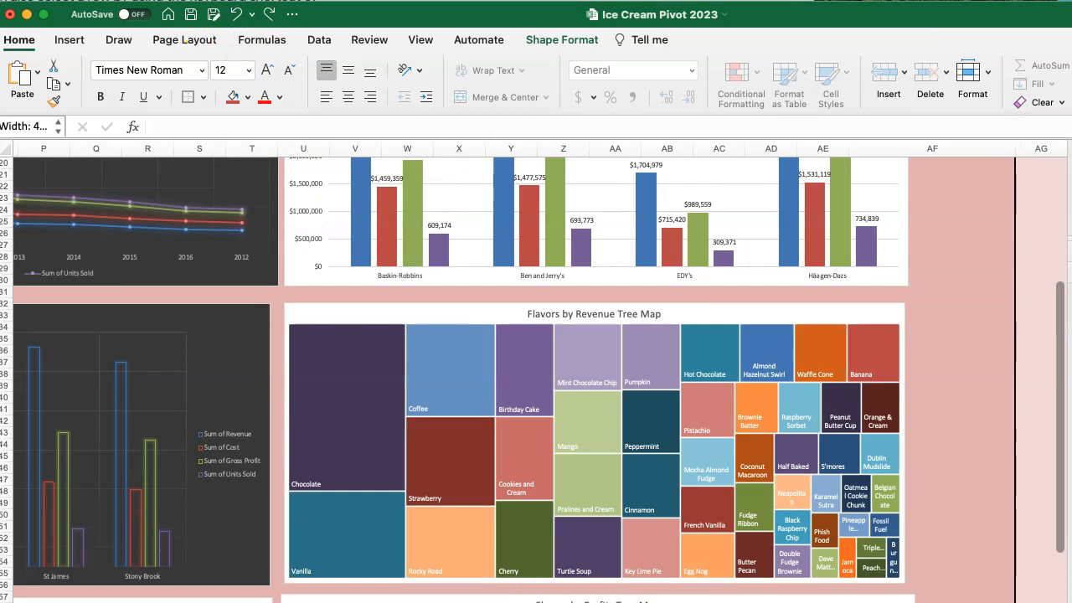
# Widen column AF to extend the dashboard area beside the Brand Data chart.
pyautogui.scroll(6, 797, 580)
pyautogui.moveTo(1014, 147); pyautogui.dragTo(1037, 152)
pyautogui.click(1037, 153)
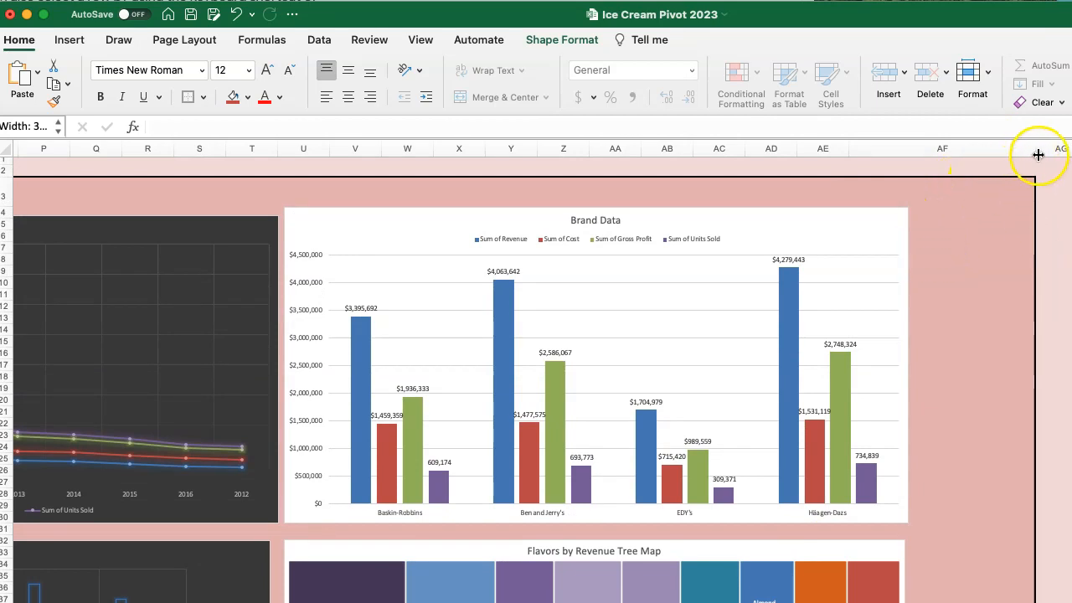
pyautogui.moveTo(1037, 149); pyautogui.dragTo(1071, 149)
# Paste the Gross Profit by Store chart at AF6 and position it beside the Brand Data chart.
pyautogui.click(974, 227)
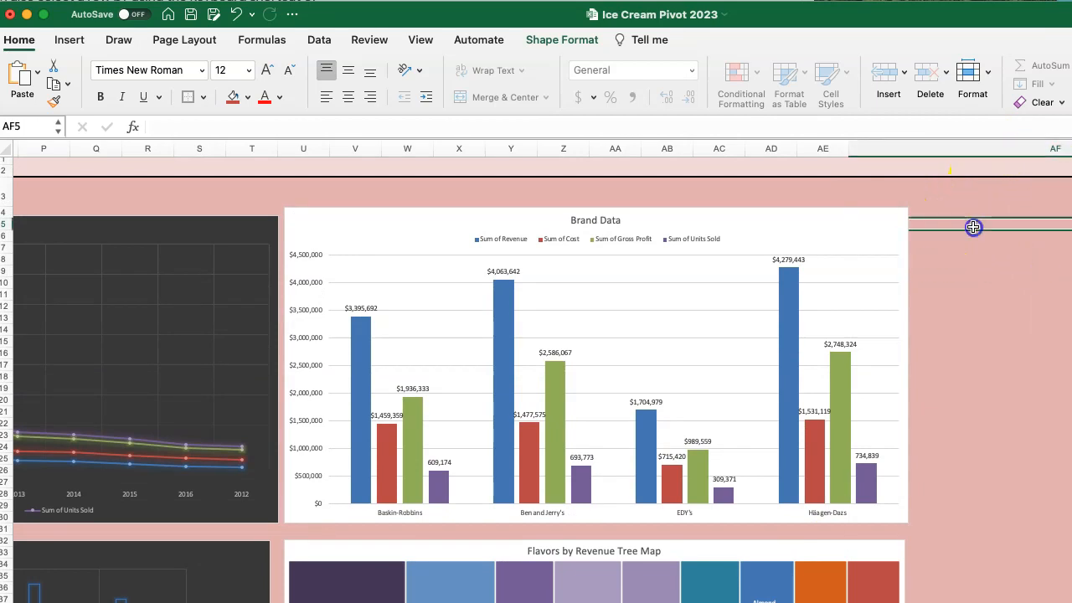
pyautogui.click(986, 289)
pyautogui.click(988, 241)
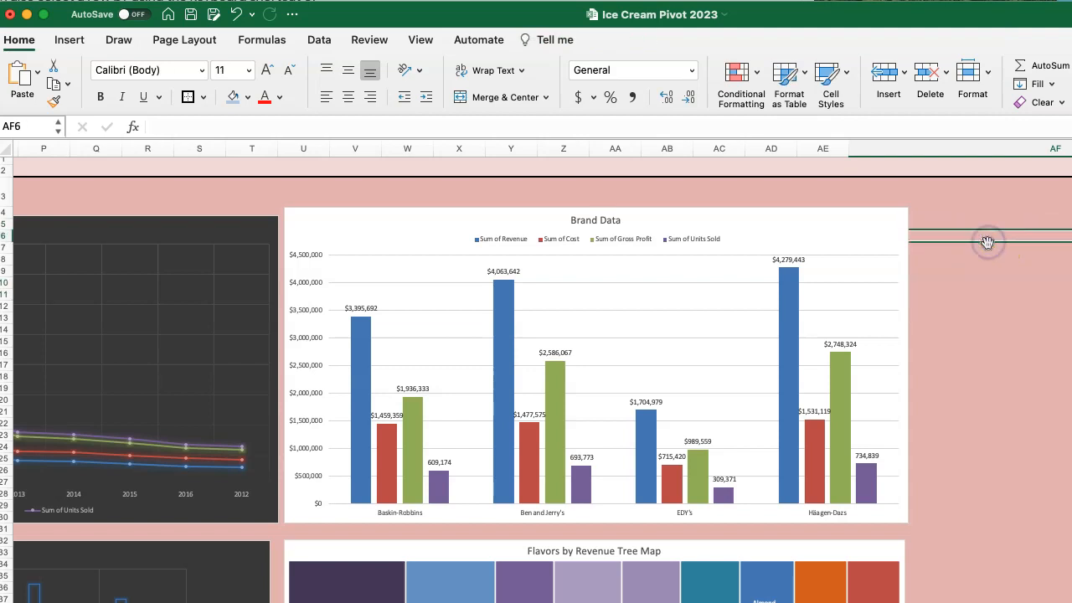
pyautogui.press('super+v')
pyautogui.moveTo(917, 244); pyautogui.dragTo(985, 238)
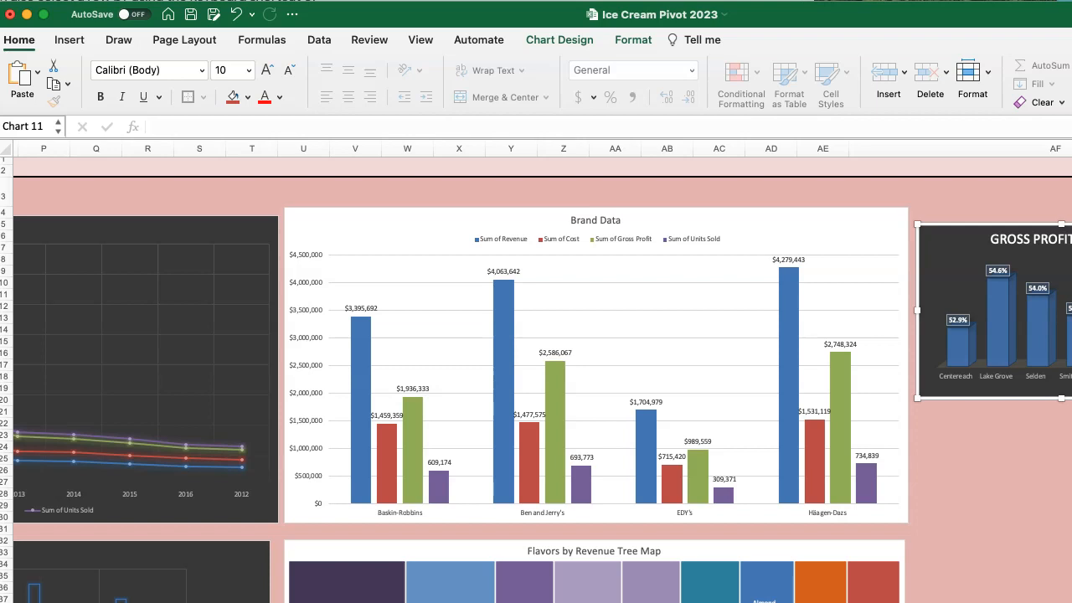
# On the pivot sheet, move the store chart below the brand margins, copy the Profit Margin by Brand chart and return to the dashboard.
pyautogui.hotkey('ctrl', 'pageup')
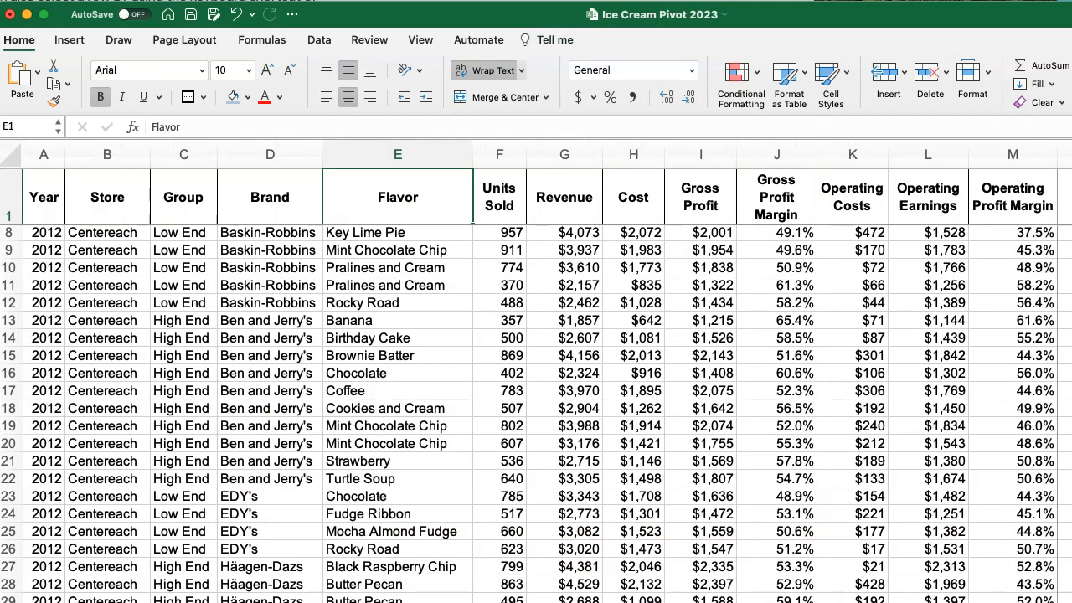
pyautogui.hotkey('ctrl', 'pagedown')
pyautogui.moveTo(464, 184); pyautogui.dragTo(463, 355)
pyautogui.click(875, 448)
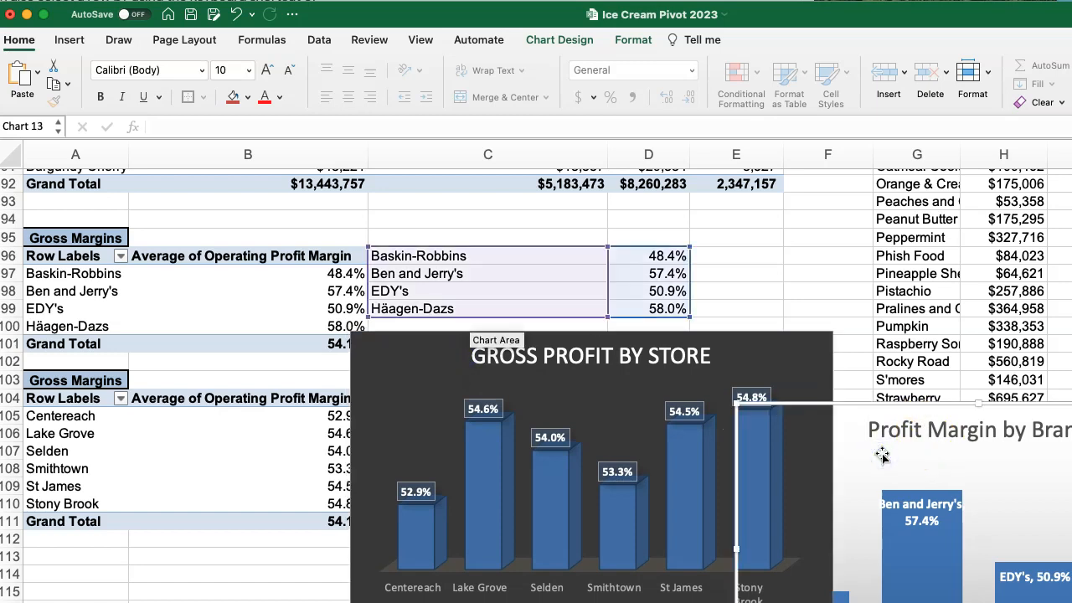
pyautogui.hotkey('ctrl', 'pagedown')
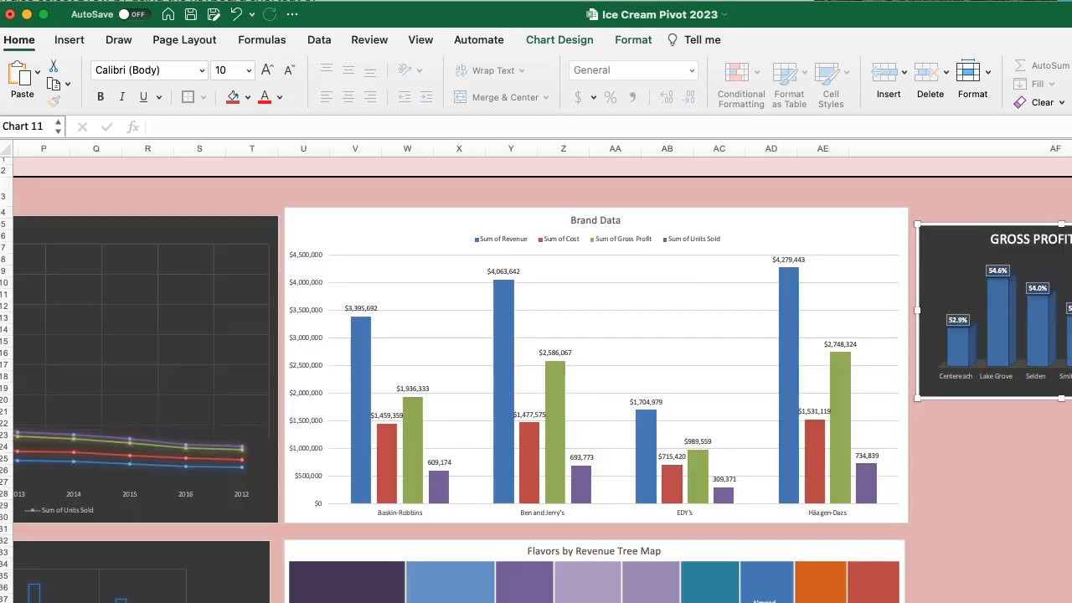
# Paste the Profit Margin by Brand chart at AF26 and shift it into column AF beneath the store chart.
pyautogui.click(960, 473)
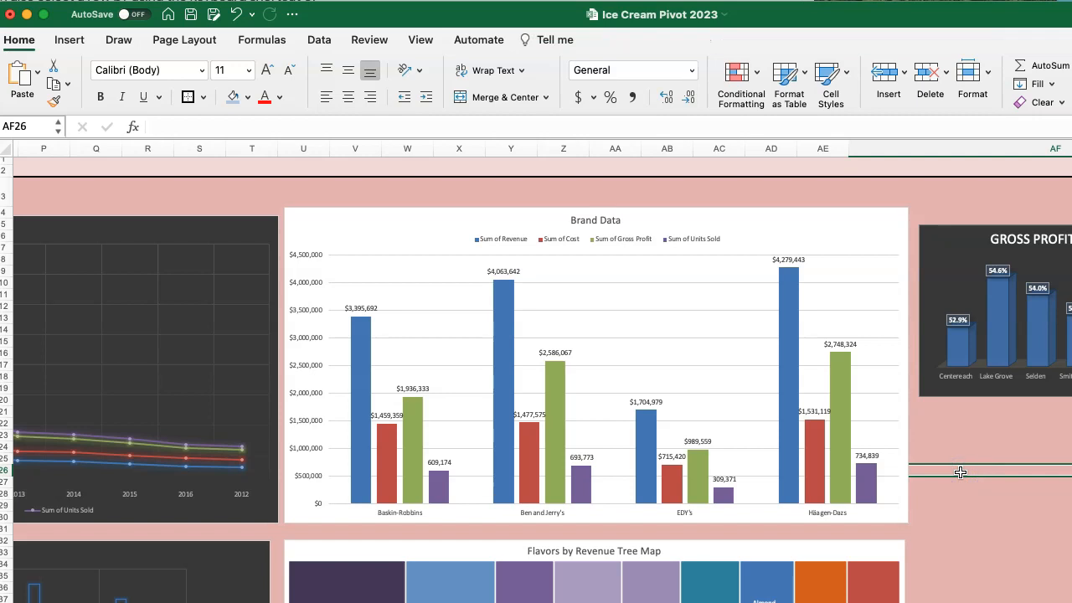
pyautogui.press('super+v')
pyautogui.moveTo(963, 475); pyautogui.dragTo(1039, 471)
pyautogui.moveTo(937, 474); pyautogui.dragTo(1012, 459)
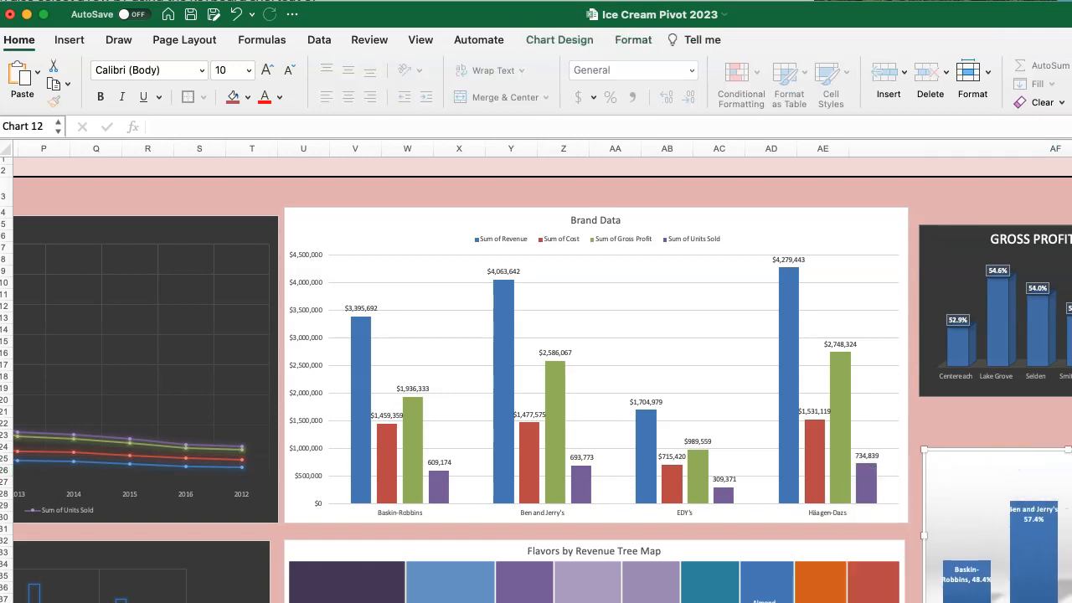
# Enlarge the Profit Margin by Brand chart and align its upper edge with the Flavors by Revenue Tree Map.
pyautogui.scroll(-3, 1005, 390)
pyautogui.moveTo(967, 376); pyautogui.dragTo(969, 466)
pyautogui.scroll(-2, 969, 466)
pyautogui.scroll(5, 543, 379)
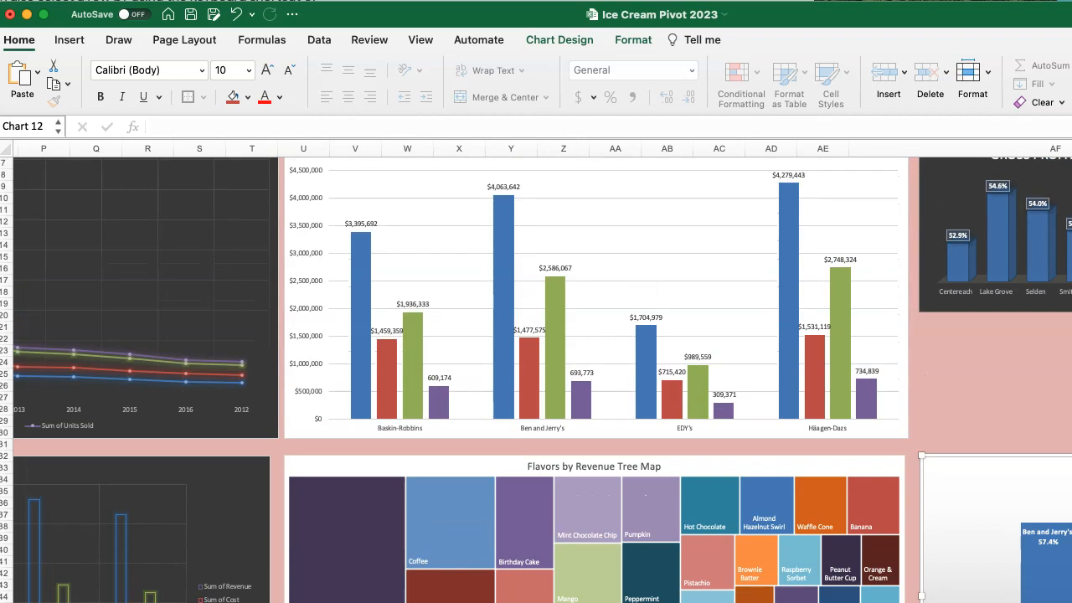
# Enlarge the Gross Profit by Store chart to fill the space beside the Brand Data chart and above the brand margin chart.
pyautogui.click(1038, 256)
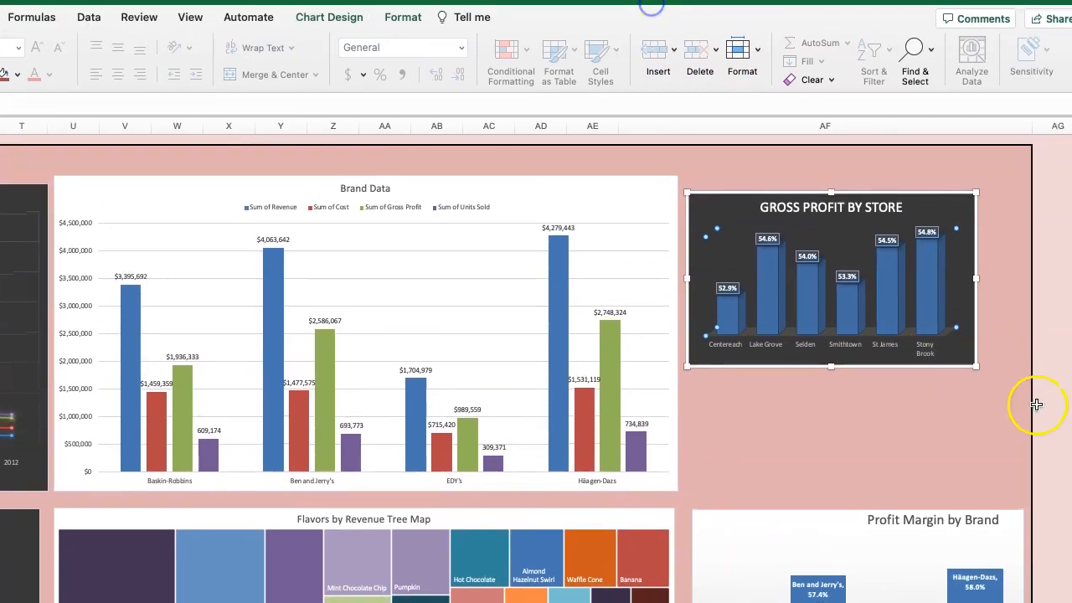
pyautogui.moveTo(978, 365); pyautogui.dragTo(1018, 496)
pyautogui.click(745, 155)
pyautogui.scroll(-5, 770, 286)
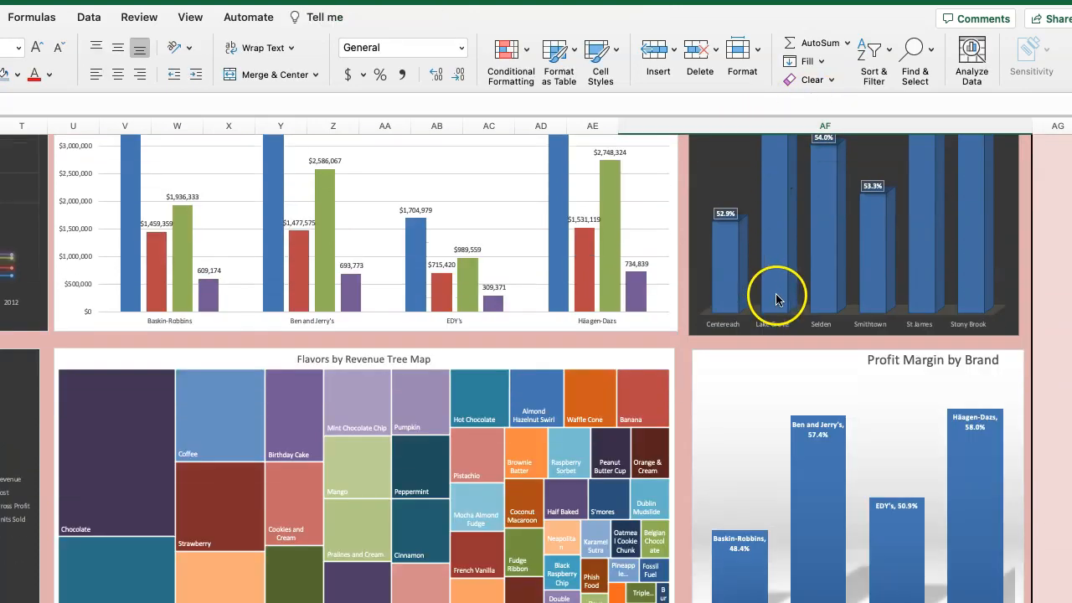
pyautogui.scroll(5, 776, 299)
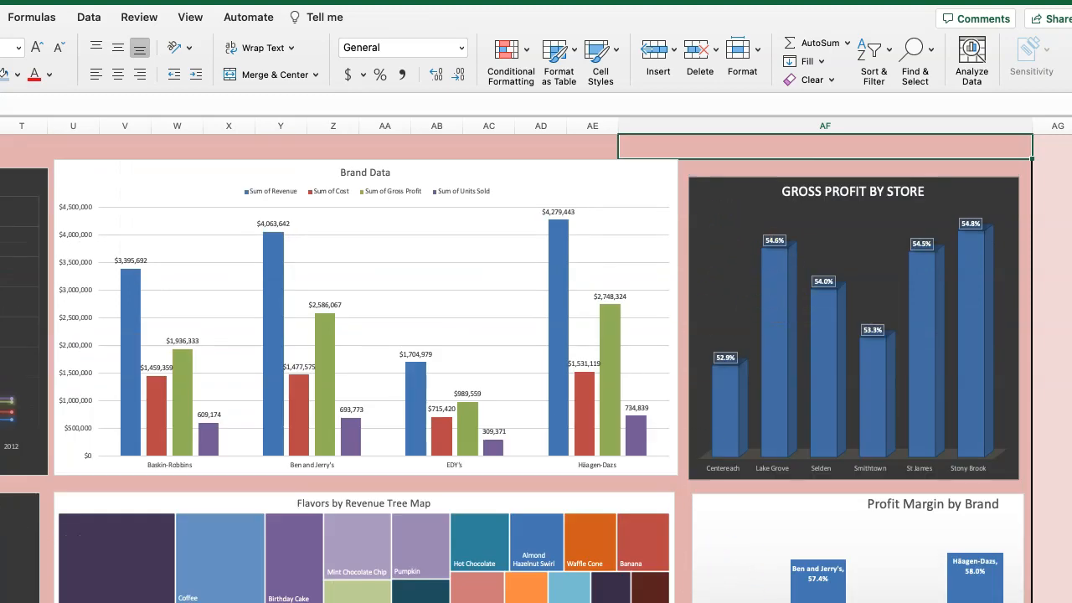
# Look through the Executive Summary beside the dashboard, from its introduction and financial analysis questions down to the recommendations section.
pyautogui.hscroll(-10, 536, 360)
pyautogui.scroll(1, 536, 360)
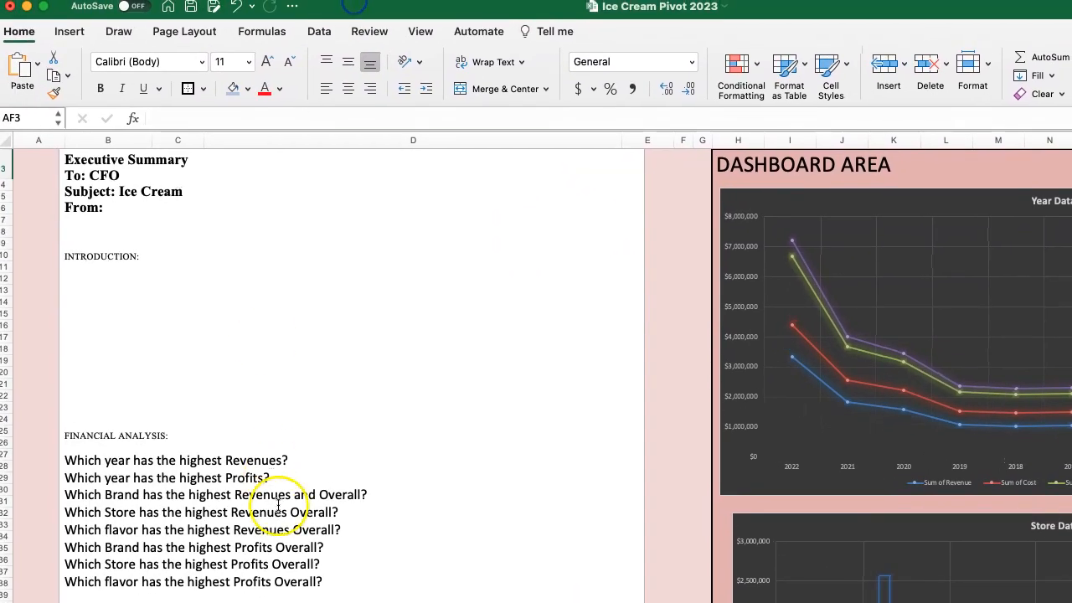
pyautogui.click(335, 601)
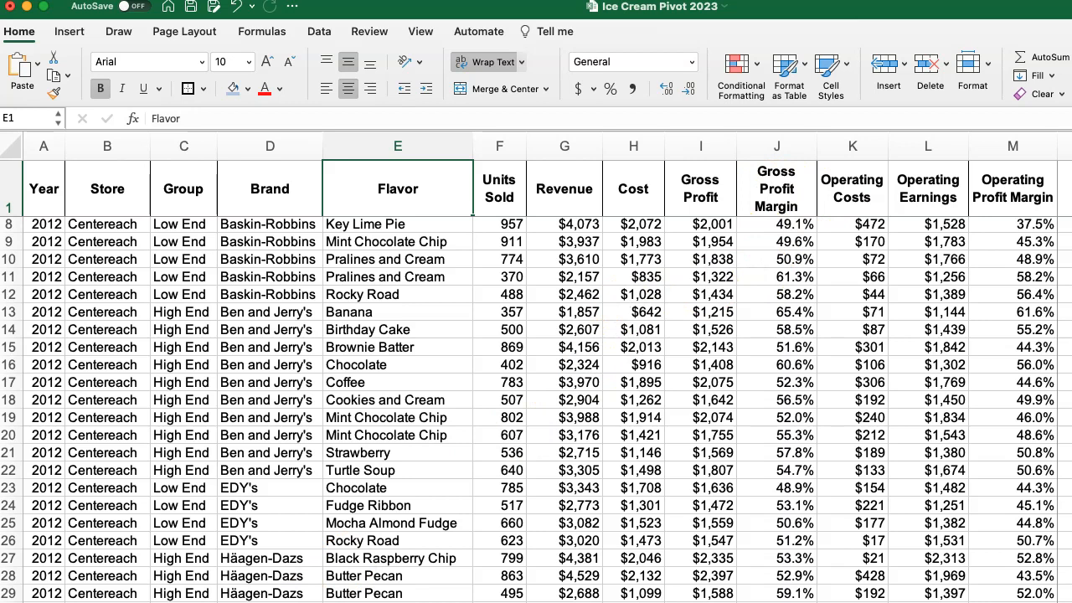
pyautogui.click(180, 602)
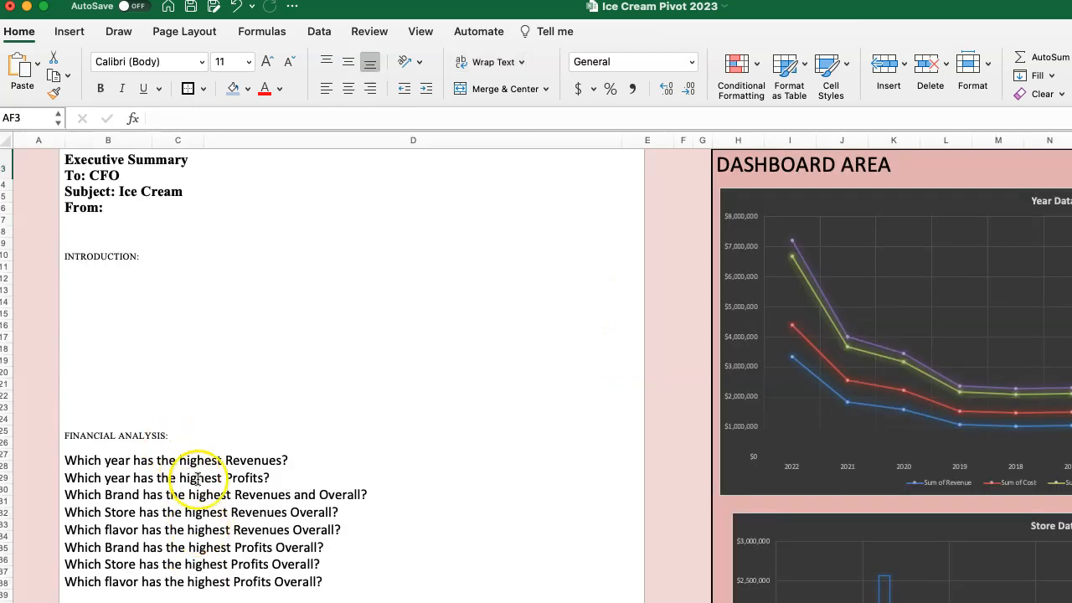
pyautogui.scroll(-2, 214, 523)
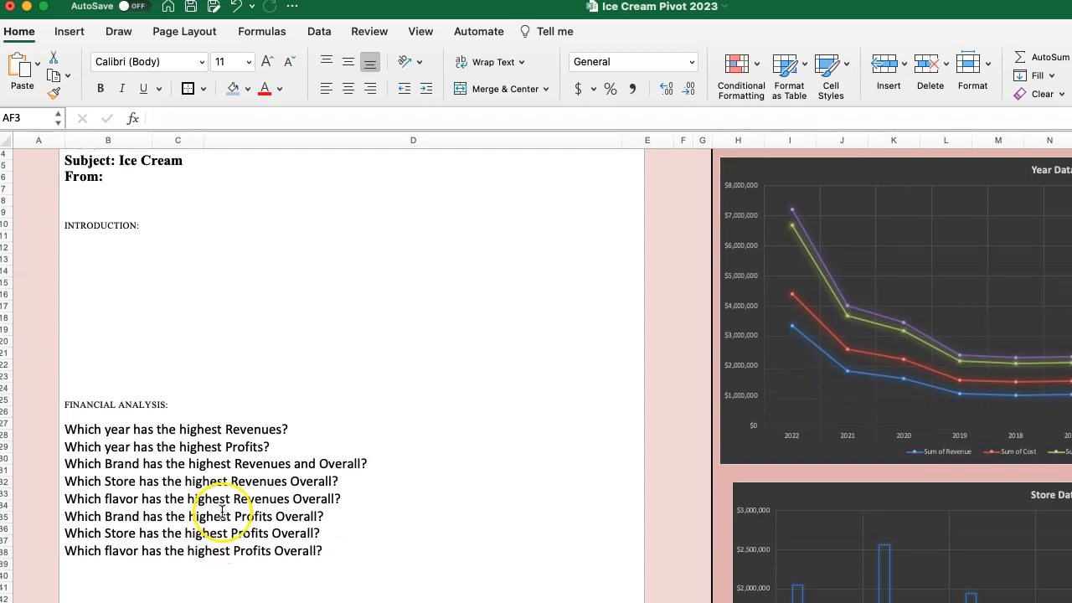
pyautogui.scroll(2, 221, 511)
pyautogui.scroll(-4, 224, 513)
pyautogui.scroll(-15, 225, 513)
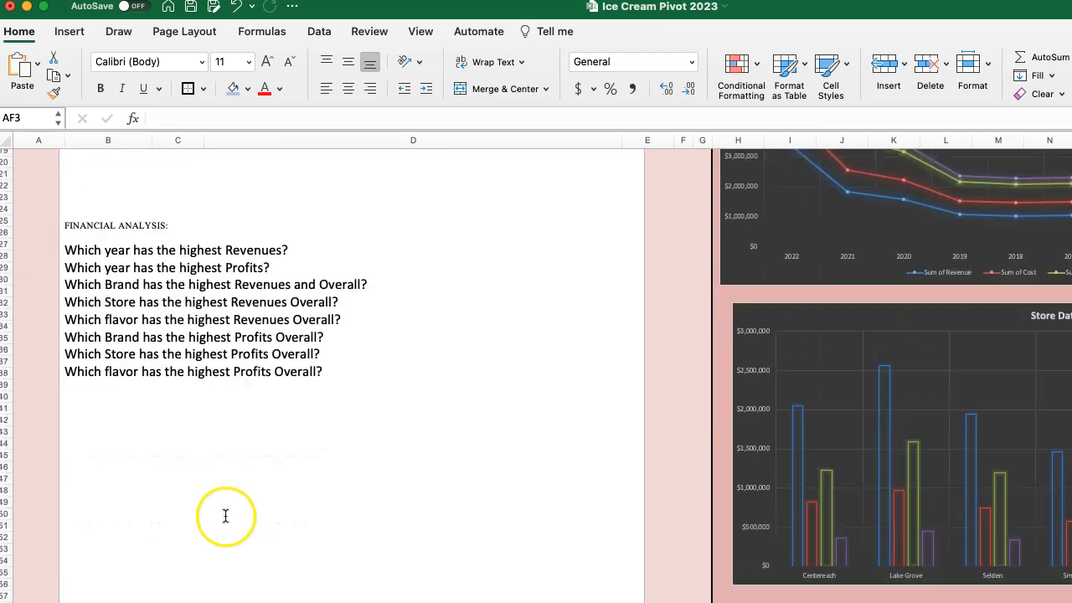
pyautogui.scroll(-1, 171, 557)
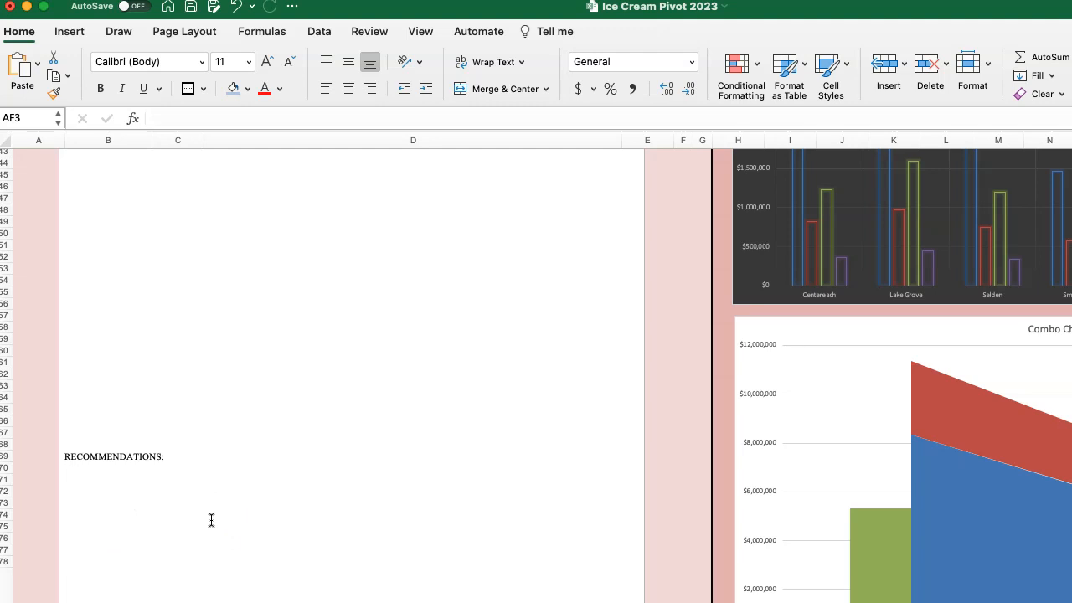
pyautogui.scroll(-5, 297, 486)
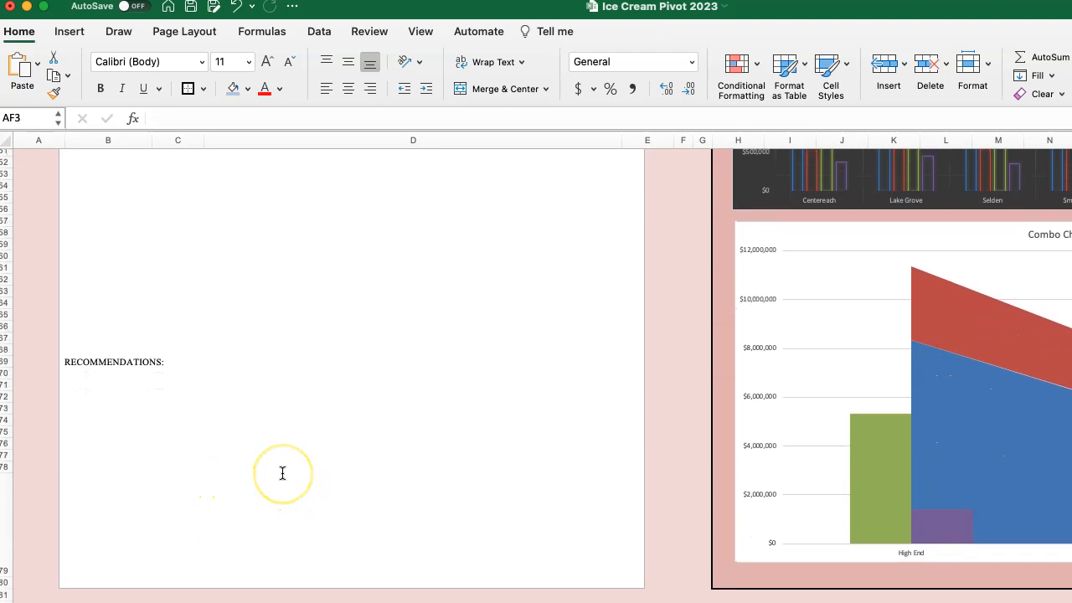
# Return to the Executive Summary's introduction and reread the financial analysis questions alongside the year and store charts.
pyautogui.scroll(3, 282, 473)
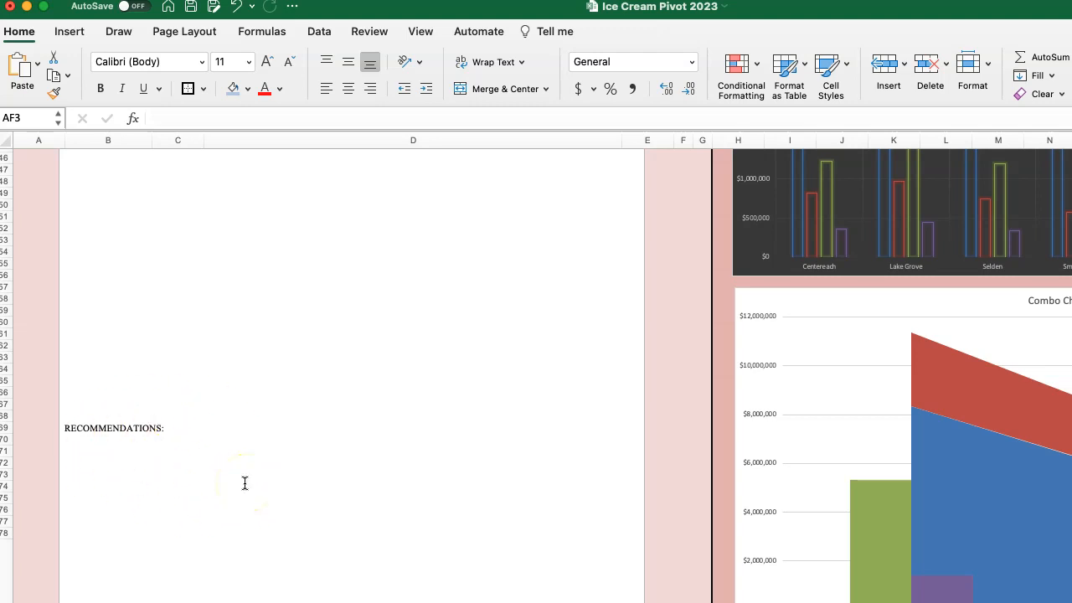
pyautogui.scroll(15, 246, 483)
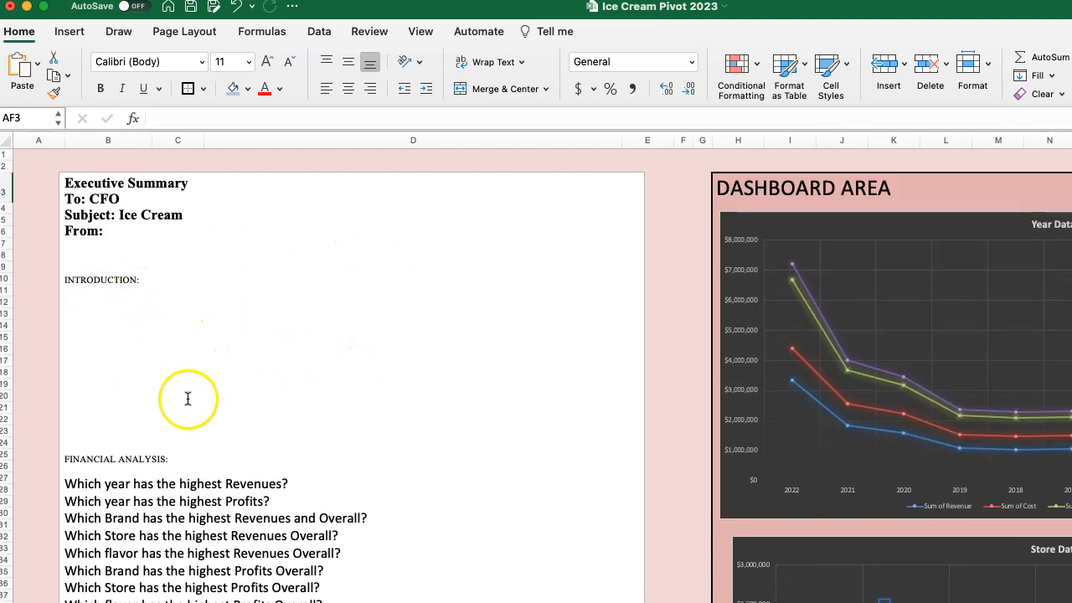
pyautogui.scroll(-3, 192, 335)
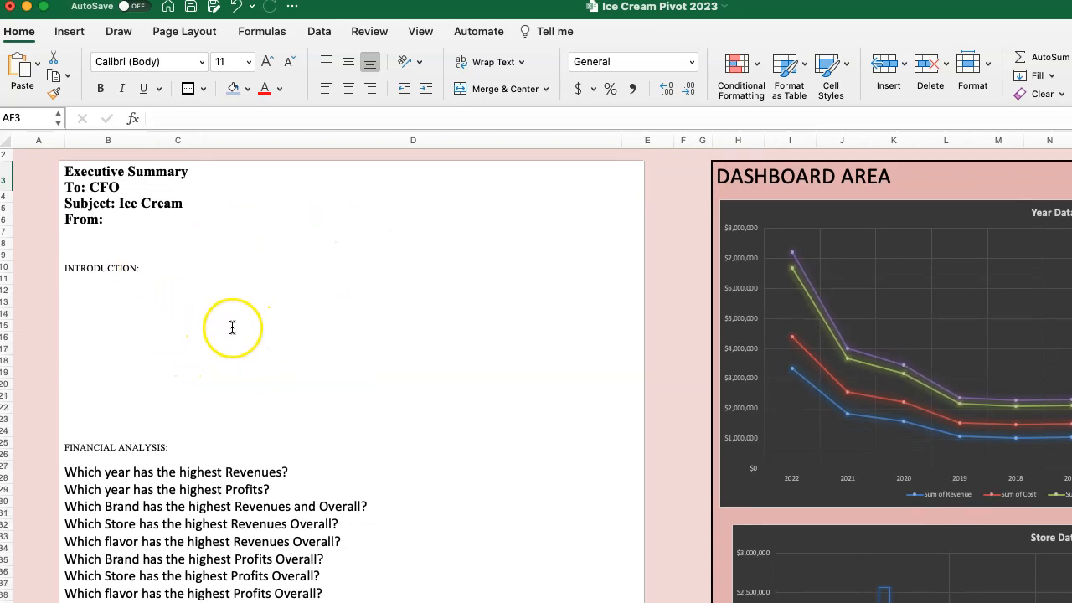
pyautogui.scroll(-5, 215, 325)
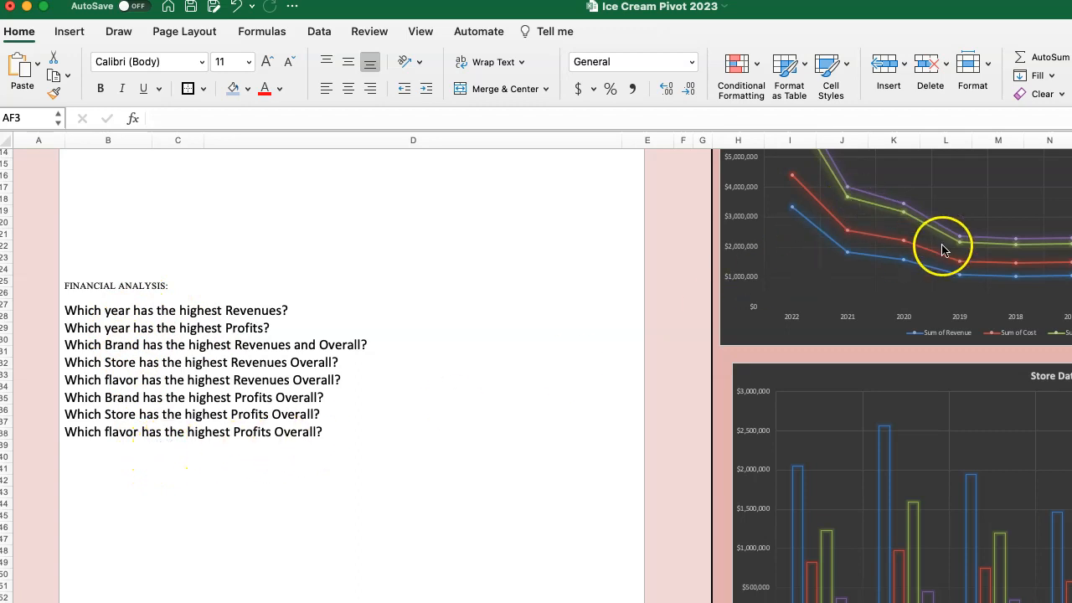
pyautogui.scroll(-10, 331, 418)
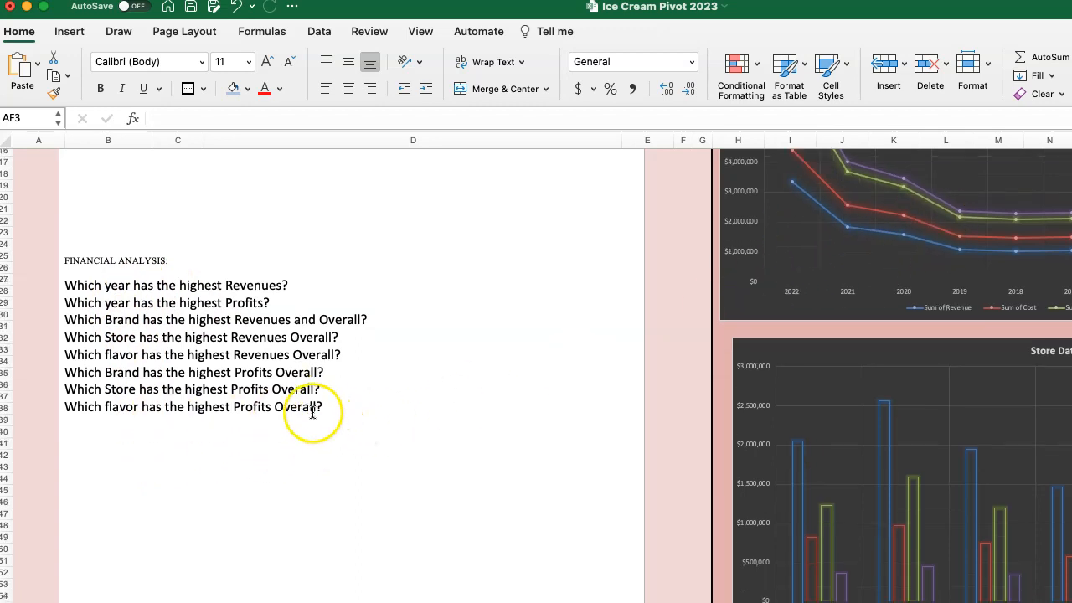
# Review the Executive Summary from its financial analysis questions to its recommendations section, and examine it alongside the complete dashboard layout.
pyautogui.scroll(-2, 306, 407)
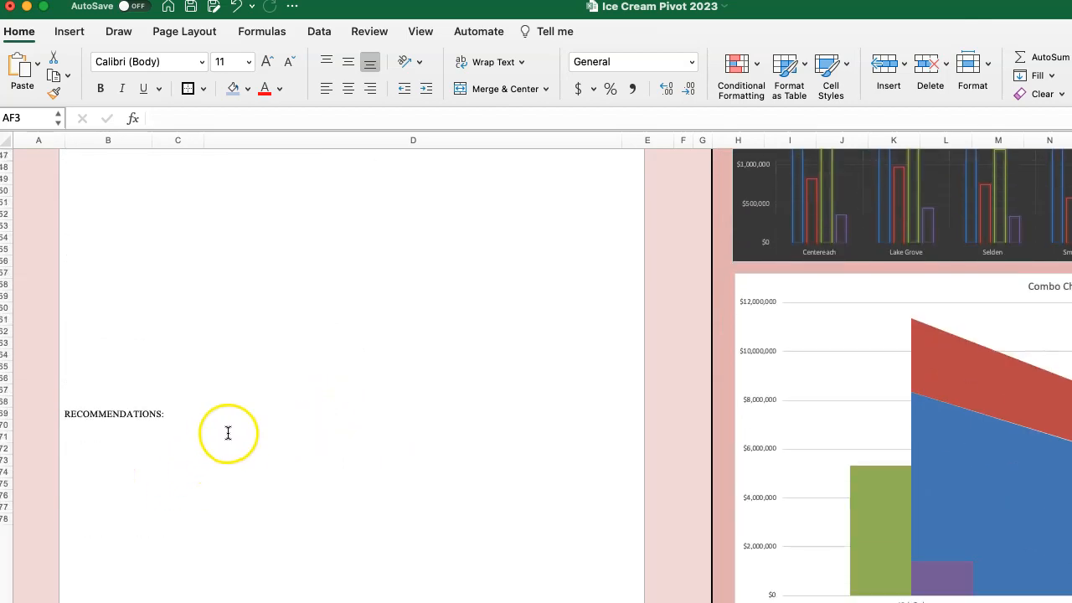
pyautogui.scroll(2, 228, 432)
pyautogui.scroll(15, 234, 423)
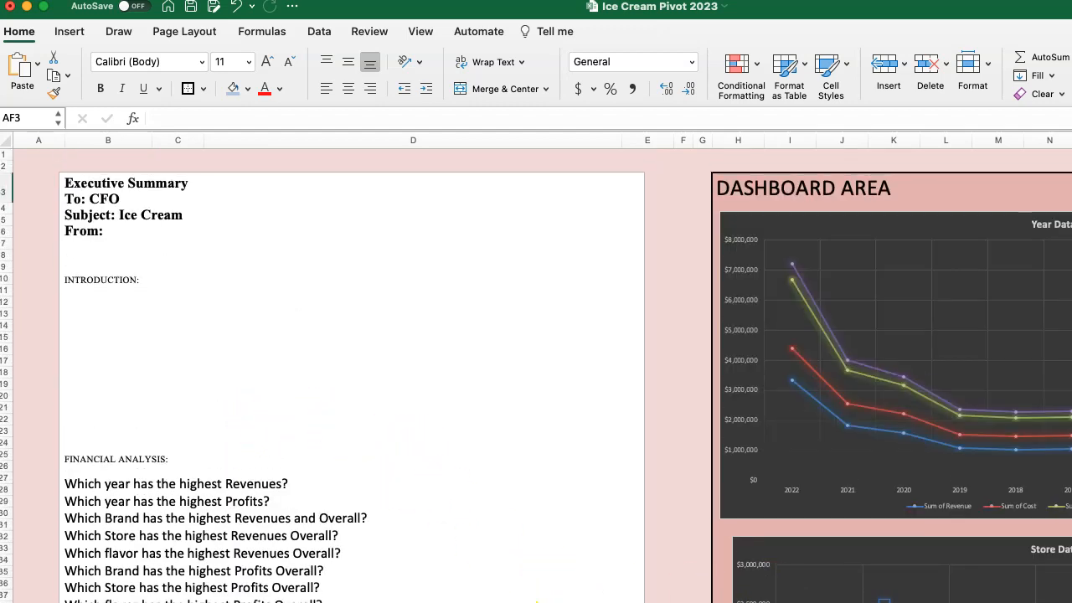
pyautogui.scroll(-5, 536, 369)
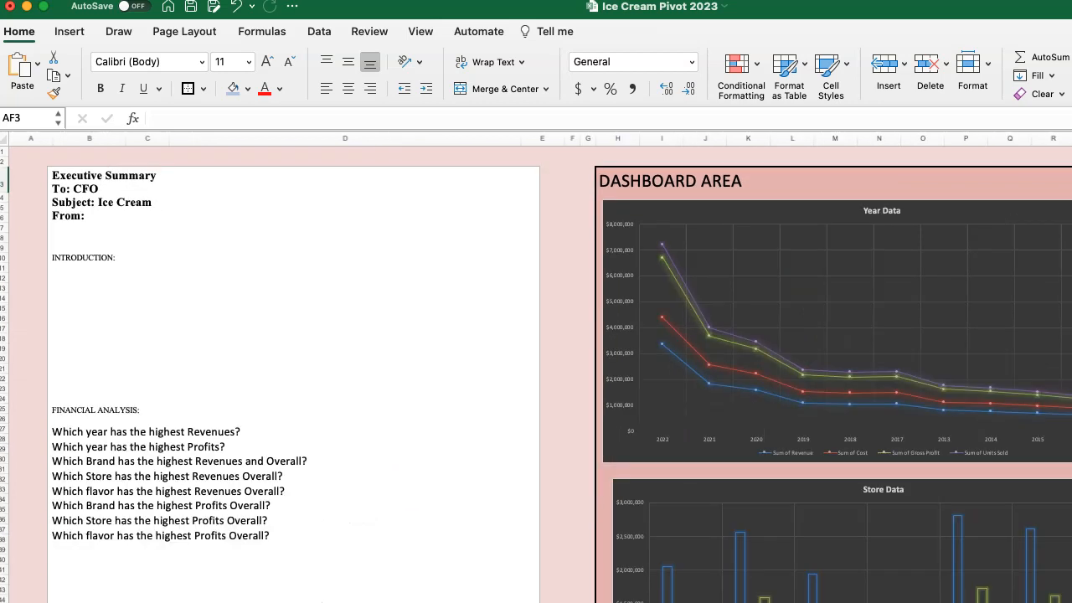
pyautogui.scroll(-5, 536, 368)
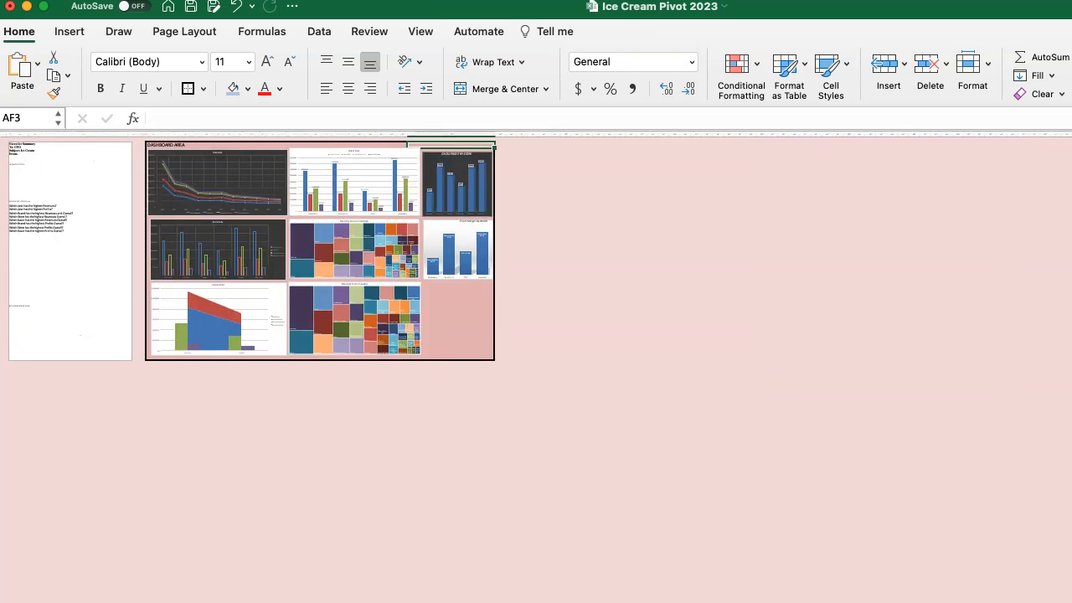
pyautogui.scroll(6, 536, 369)
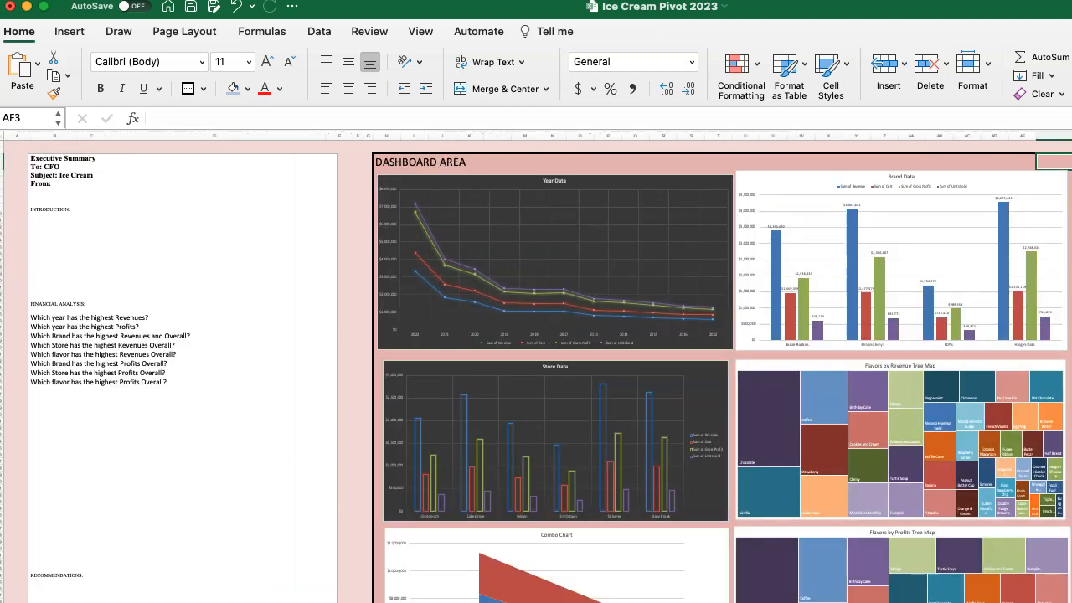
pyautogui.scroll(-2, 536, 369)
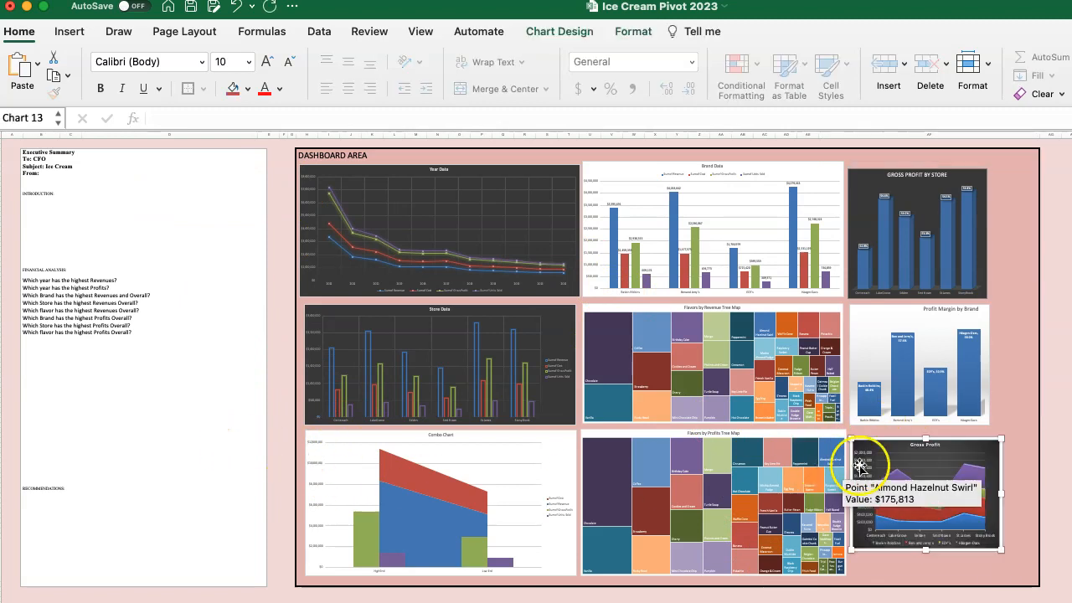
# Extend the Gross Profit chart down to the tree map's lower edge, and widen it and the Profit Margin by Brand chart to matching right edges.
pyautogui.moveTo(925, 551); pyautogui.dragTo(926, 575)
pyautogui.click(954, 376)
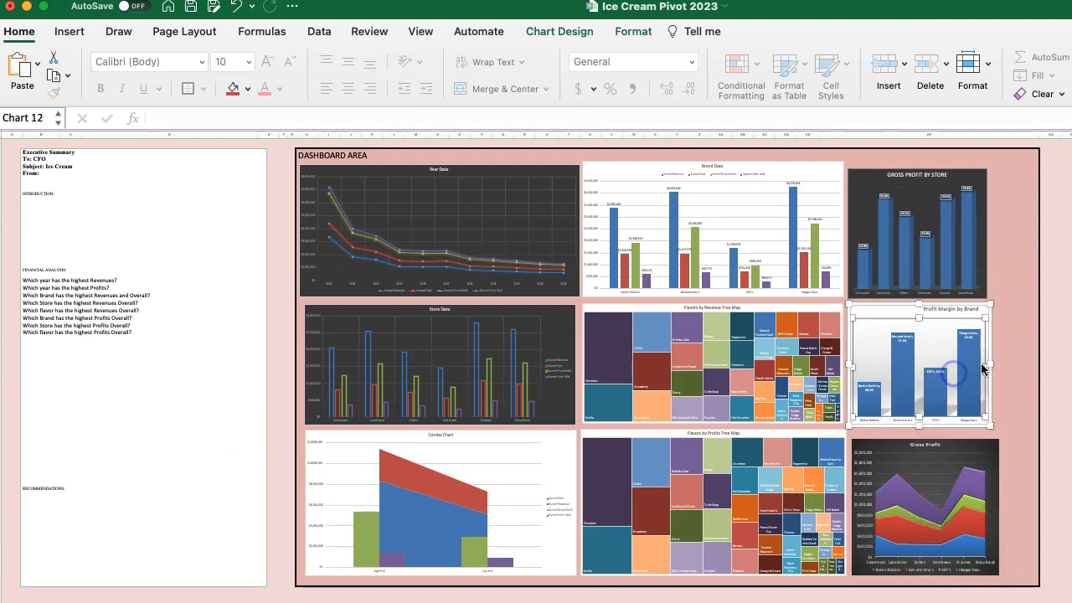
pyautogui.moveTo(988, 364); pyautogui.dragTo(1007, 365)
pyautogui.click(993, 502)
pyautogui.moveTo(1001, 505); pyautogui.dragTo(1020, 507)
pyautogui.click(970, 379)
pyautogui.moveTo(1010, 362); pyautogui.dragTo(1020, 365)
# Widen the Gross Profit by Store chart towards the dashboard's border and move it up level with the Brand Data chart.
pyautogui.click(977, 220)
pyautogui.moveTo(988, 233); pyautogui.dragTo(1029, 232)
pyautogui.click(964, 208)
pyautogui.moveTo(958, 208); pyautogui.dragTo(902, 162)
pyautogui.click(912, 180)
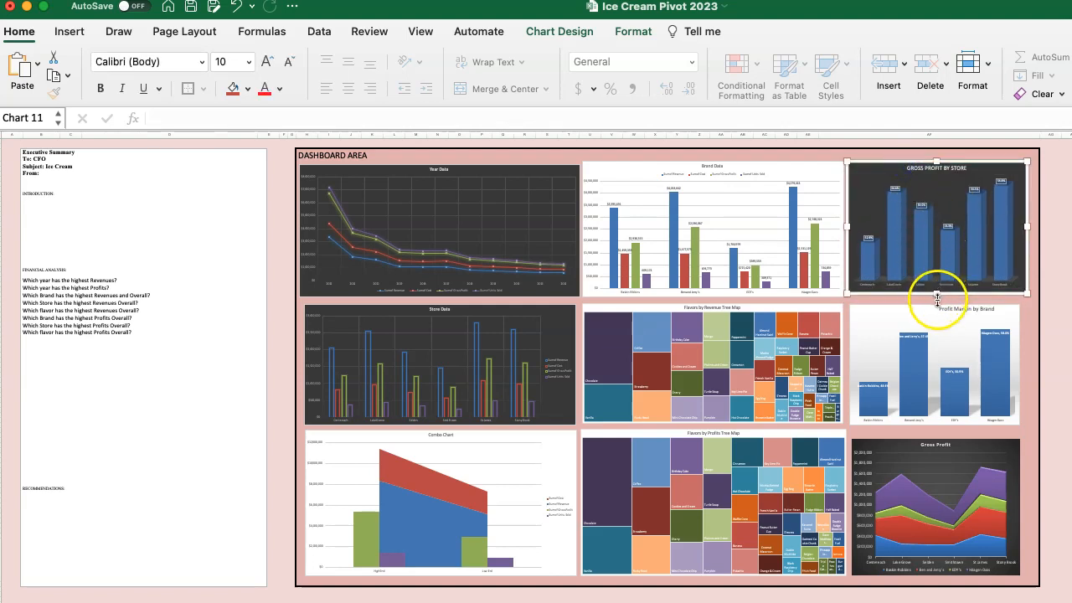
# Narrow the Flavors by Profits Tree Map to leave a gap before the Gross Profit chart, and clear the chart selection.
pyautogui.click(889, 432)
pyautogui.click(741, 477)
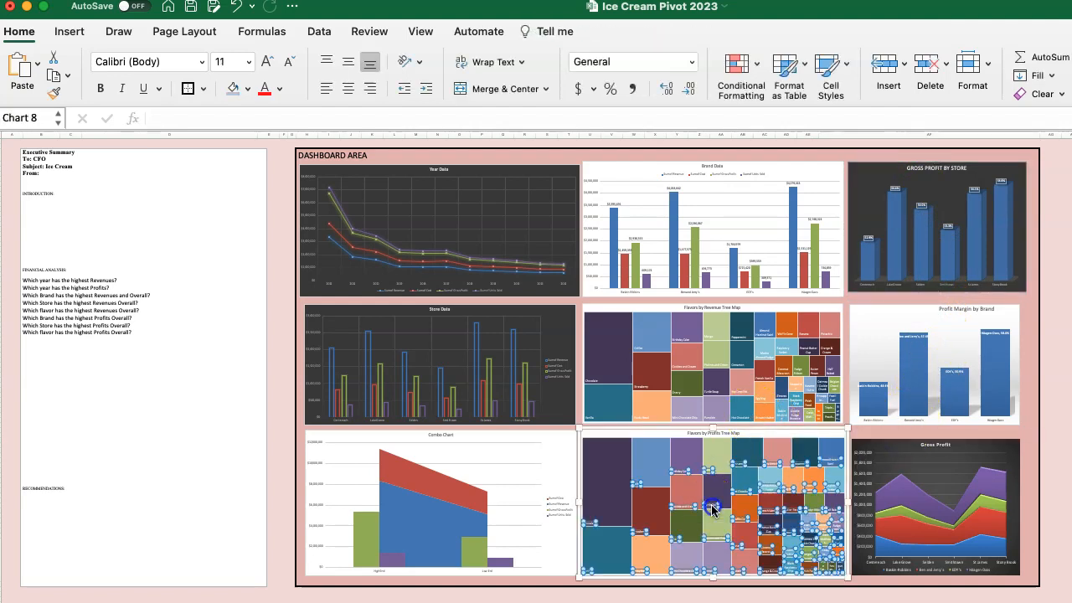
pyautogui.moveTo(847, 502); pyautogui.dragTo(840, 501)
pyautogui.click(854, 433)
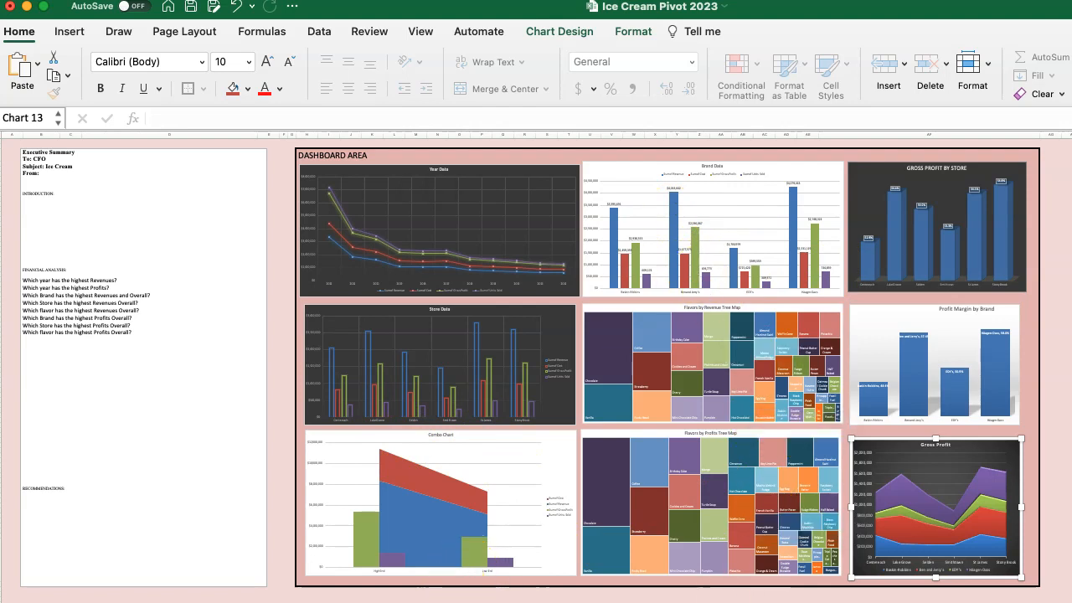
pyautogui.press('Escape')
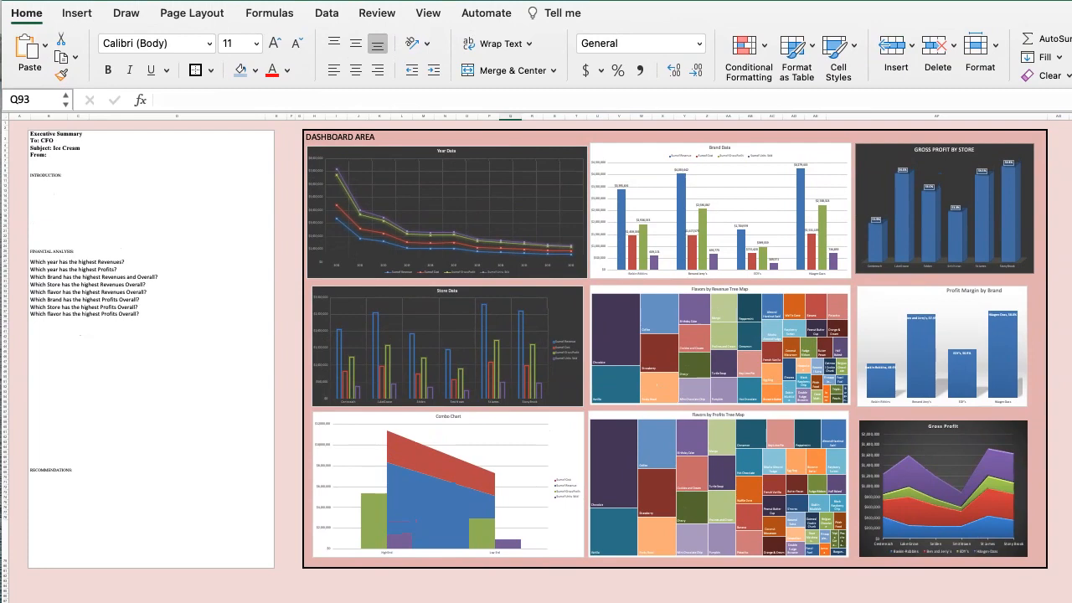
# Place the text cursor in the Executive Summary text box, just above the recommendations heading.
pyautogui.click(222, 443)
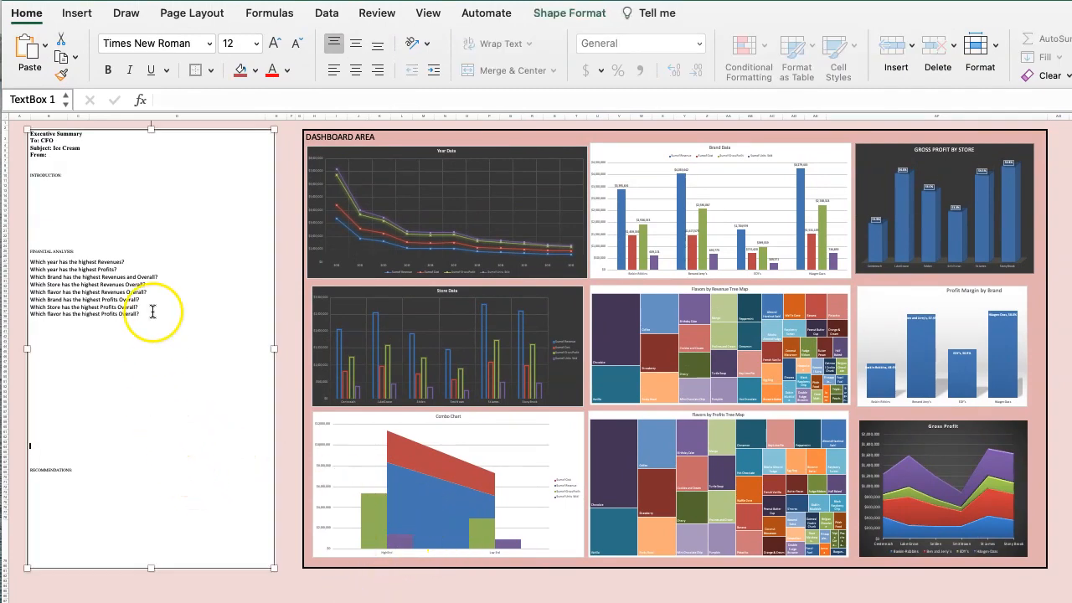